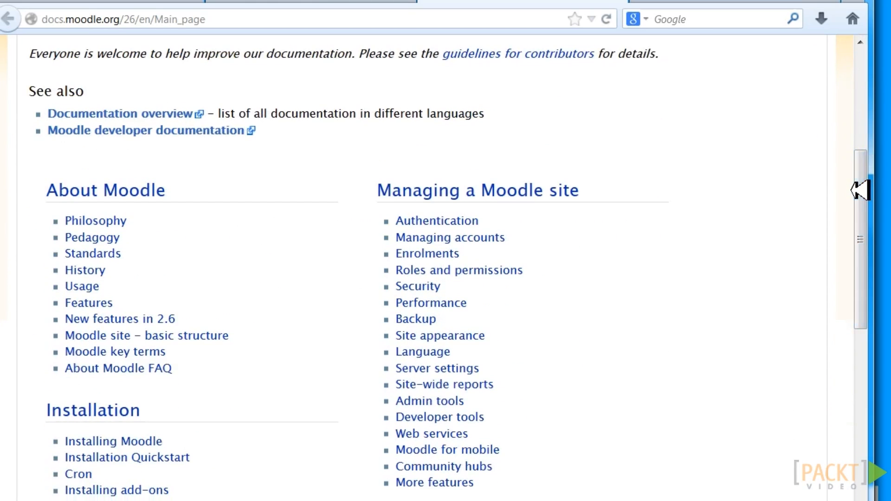
Step: Look through the Moodle 2.6 documentation main page, the plugins directory categories and the Professional Development Institute front page
click(742, 1)
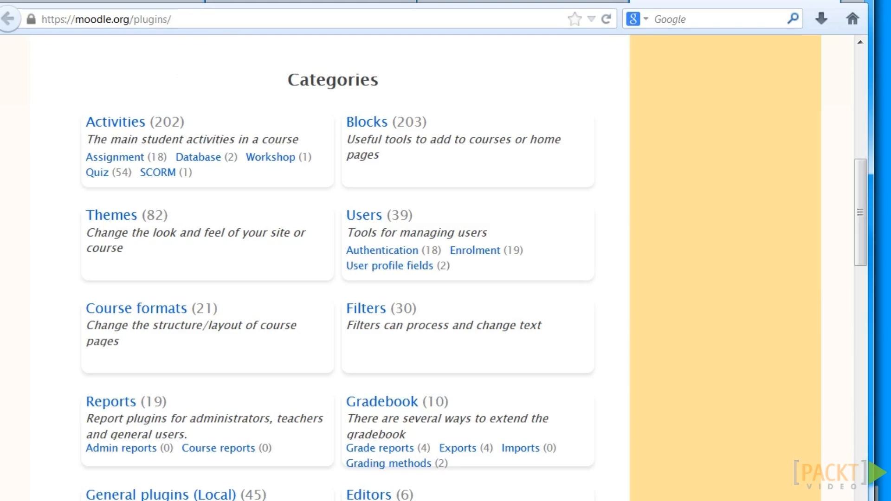
click(311, 1)
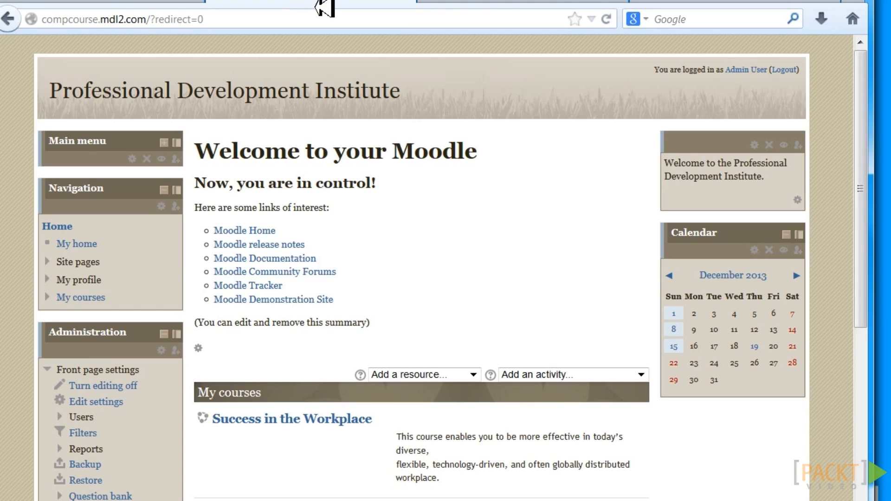
click(522, 1)
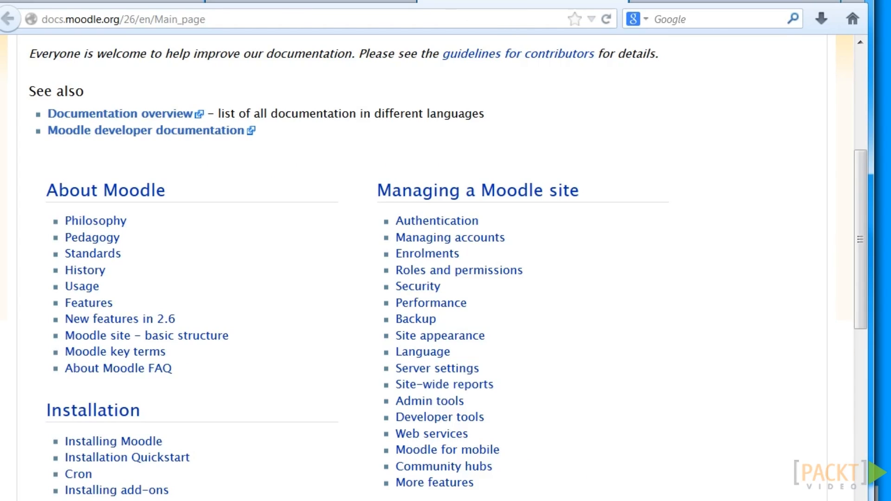
scroll(869, 192, up, 5)
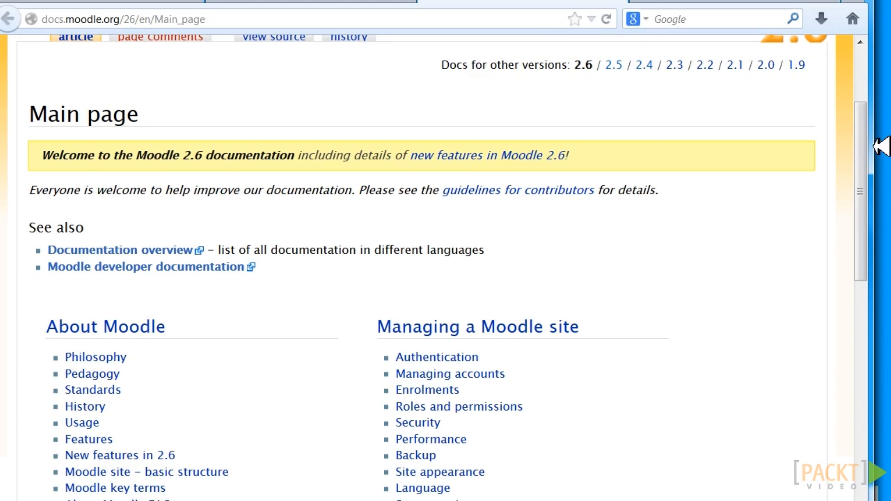
drag(863, 147, 868, 170)
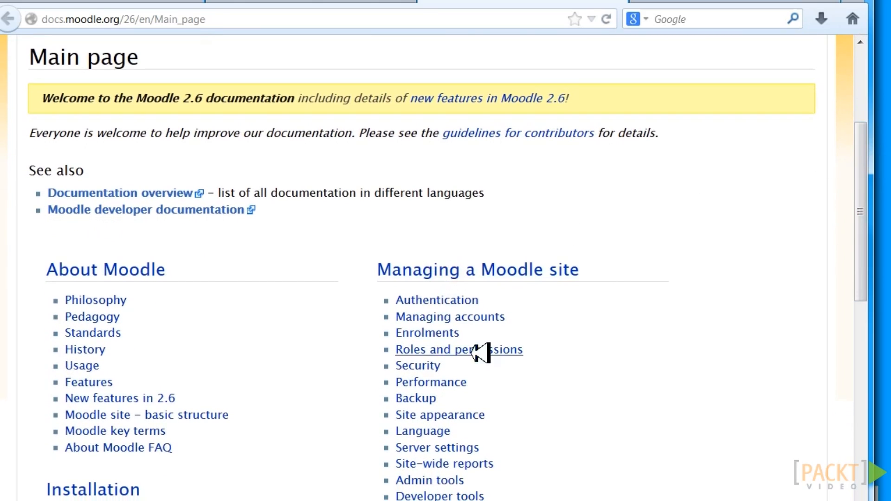
drag(874, 178, 875, 60)
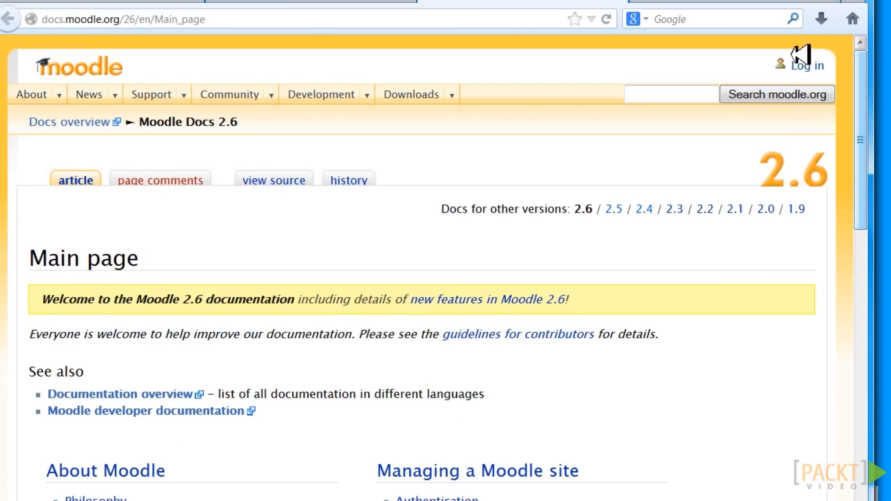
click(311, 2)
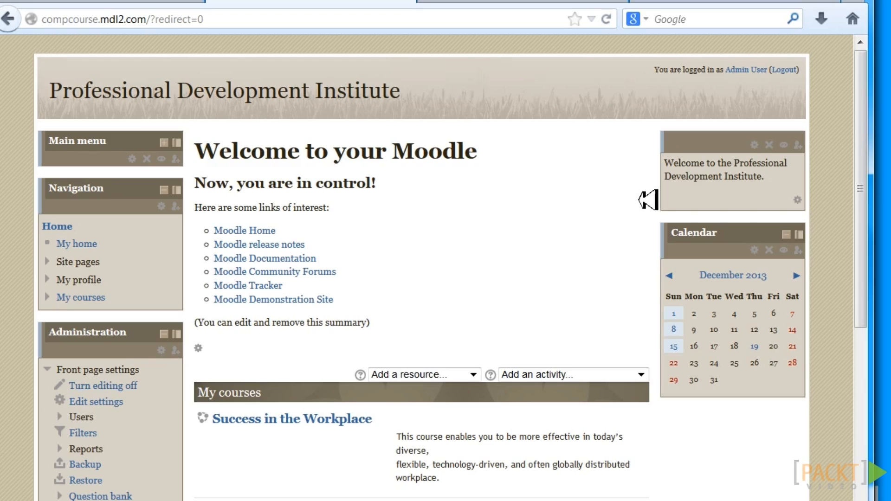
click(566, 2)
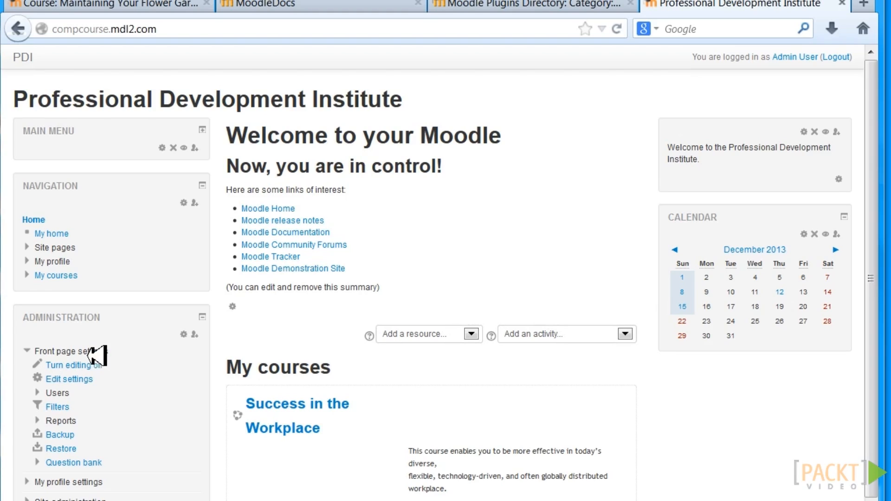
Step: In the Maintaining Your Flower Garden course, hide the Latest News block and the "Welcome to Maintaining Your Flower Garden!" forum
click(109, 6)
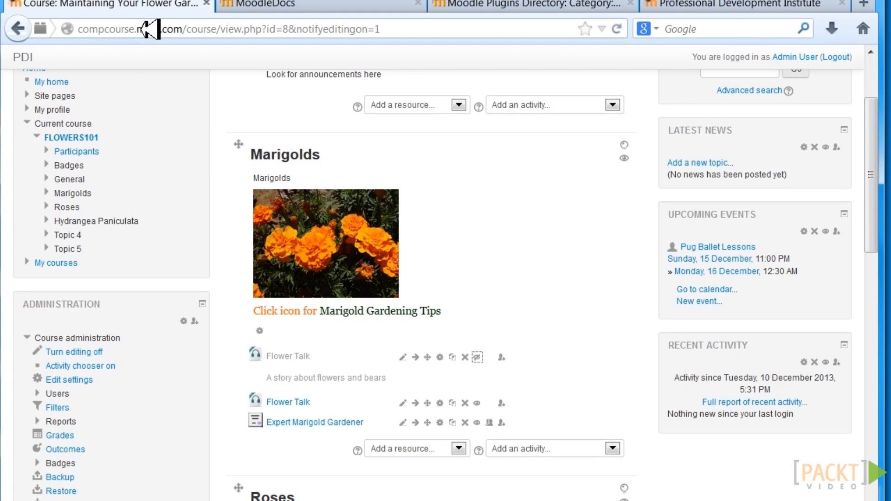
click(825, 147)
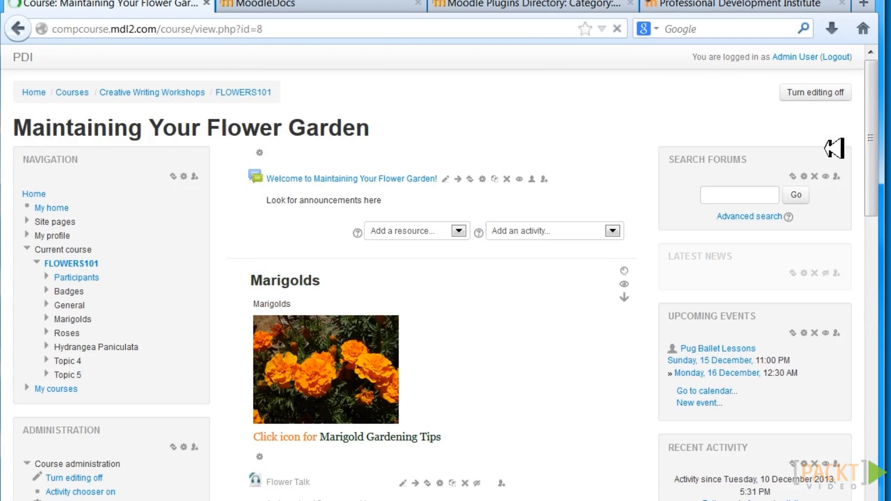
click(519, 178)
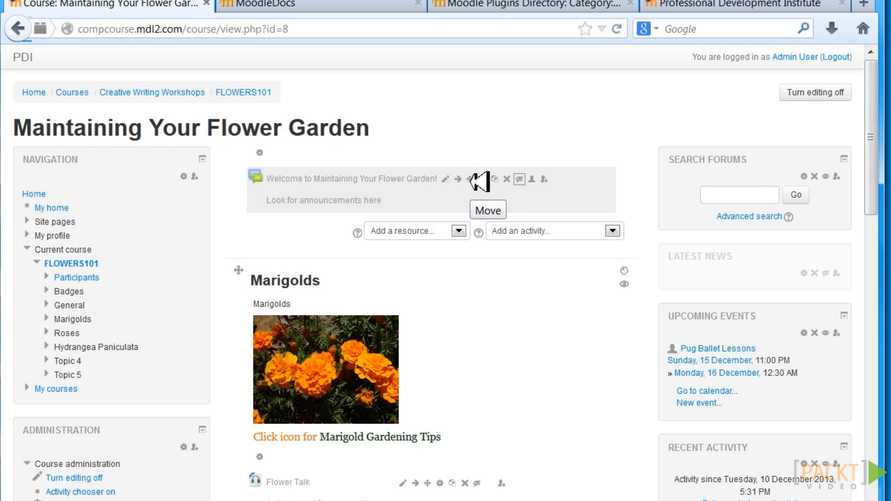
mouse_move(475, 179)
mouse_down()
mouse_move(477, 160)
mouse_move(467, 179)
mouse_up()
drag(469, 178, 470, 176)
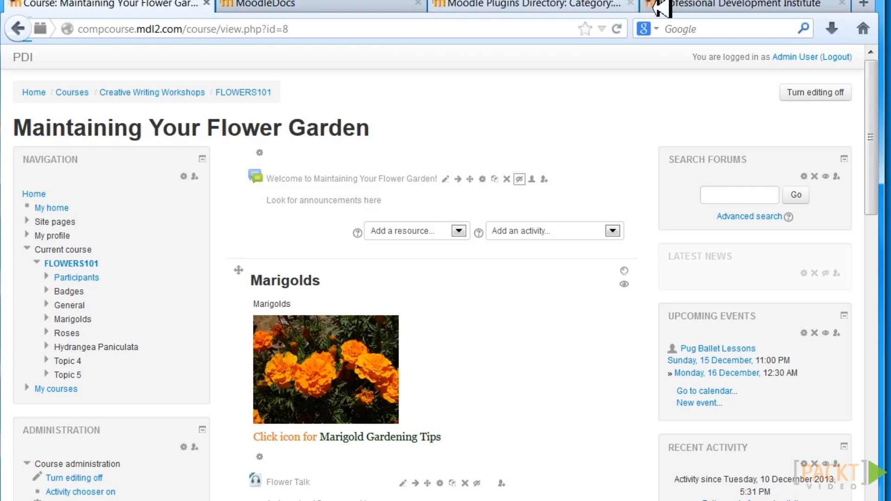
Step: From the Professional Development Institute front page, open the site administration page for adding and editing courses
click(695, 5)
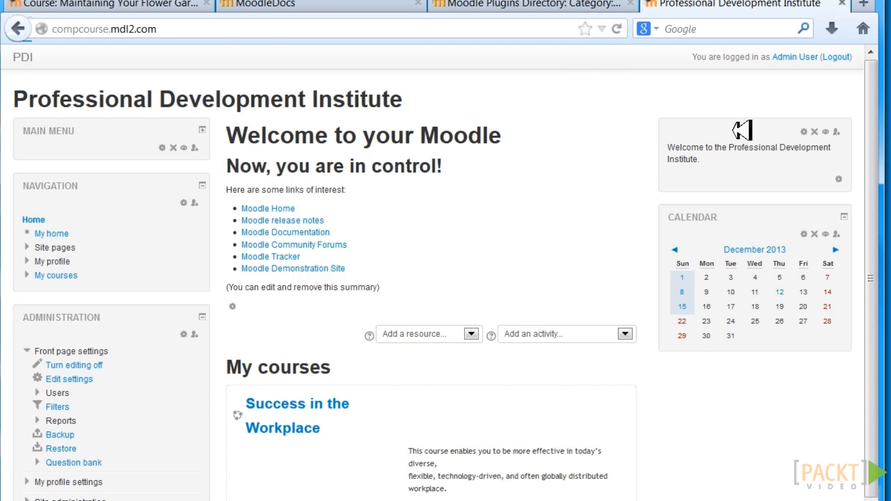
drag(877, 132, 869, 240)
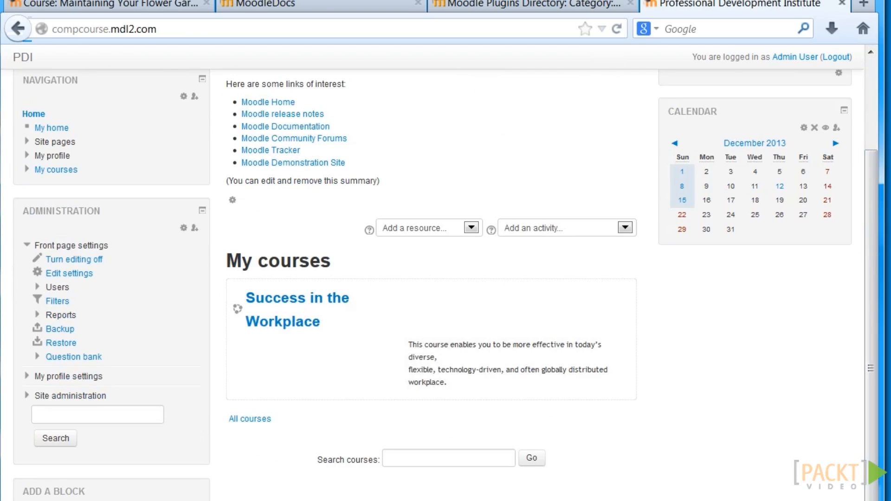
click(102, 395)
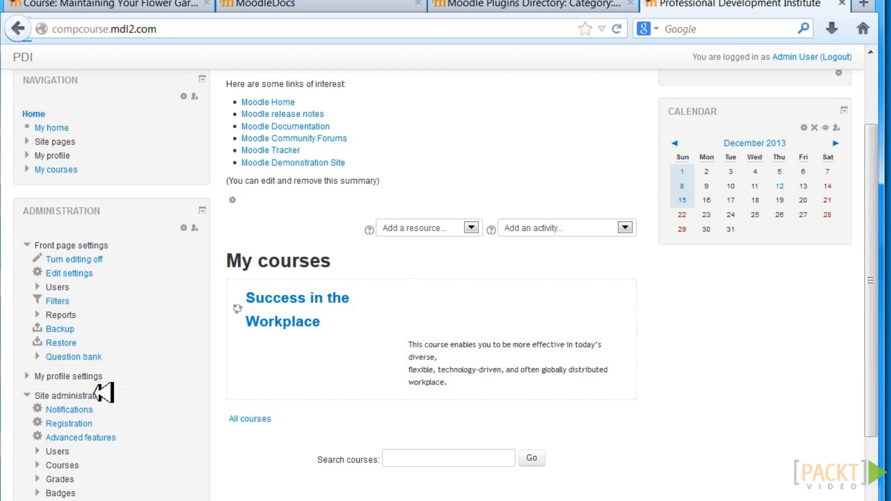
click(75, 465)
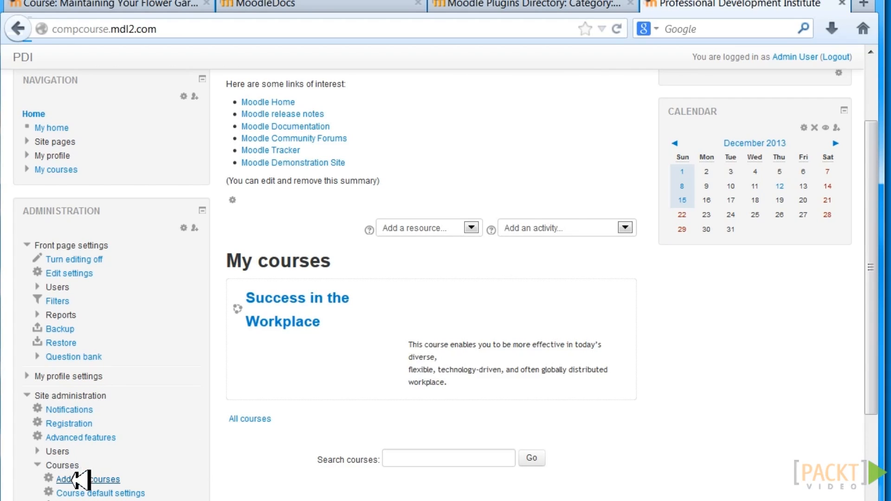
click(80, 479)
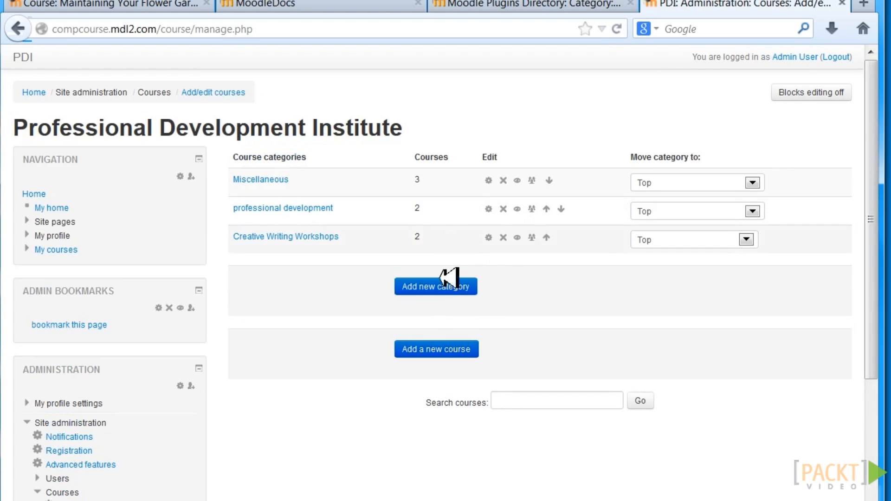
Step: View the courses in the Creative Writing Workshops category, return to the category list and start adding a new course
click(319, 236)
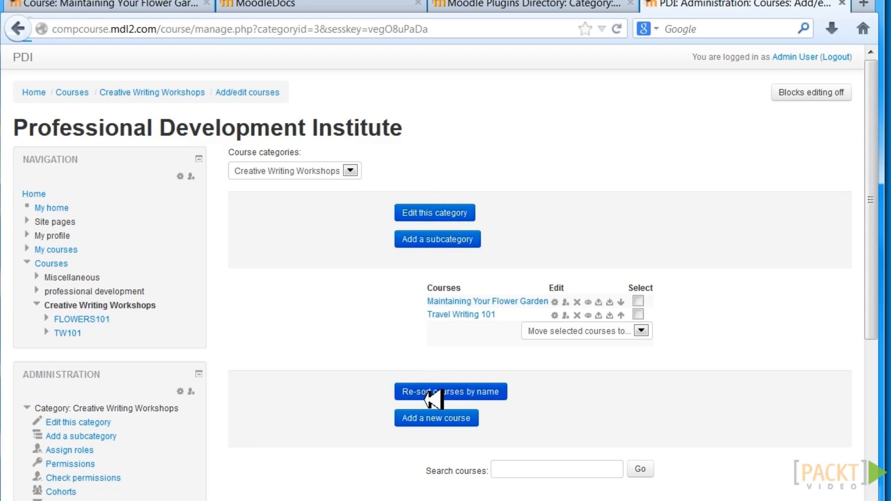
click(18, 28)
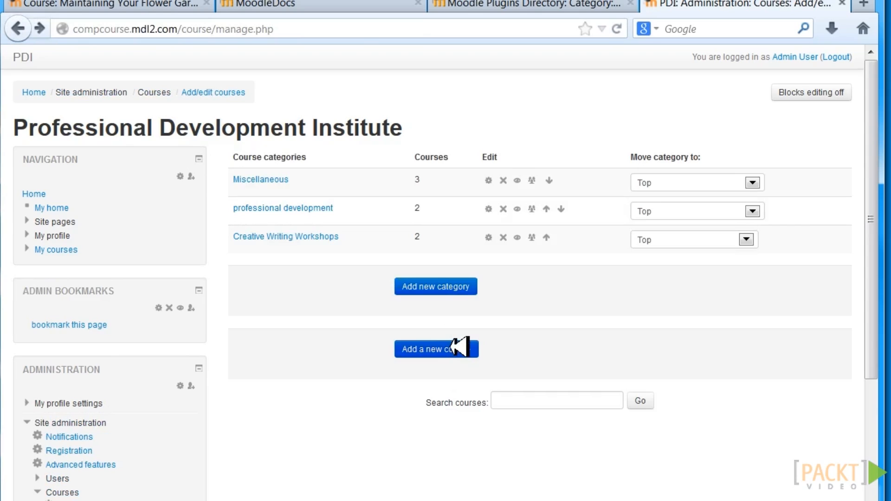
click(457, 346)
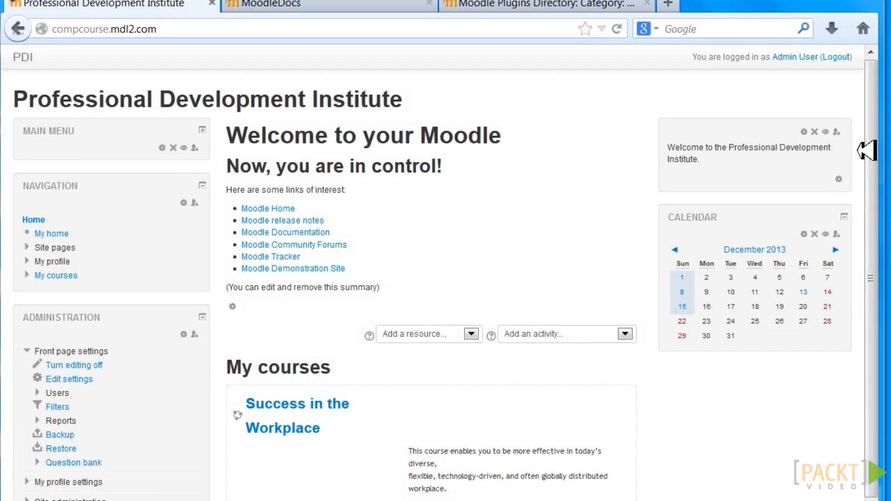
Step: From the site front page, go to the Add/edit courses administration page and open the form for a new course
scroll(880, 151, down, 1)
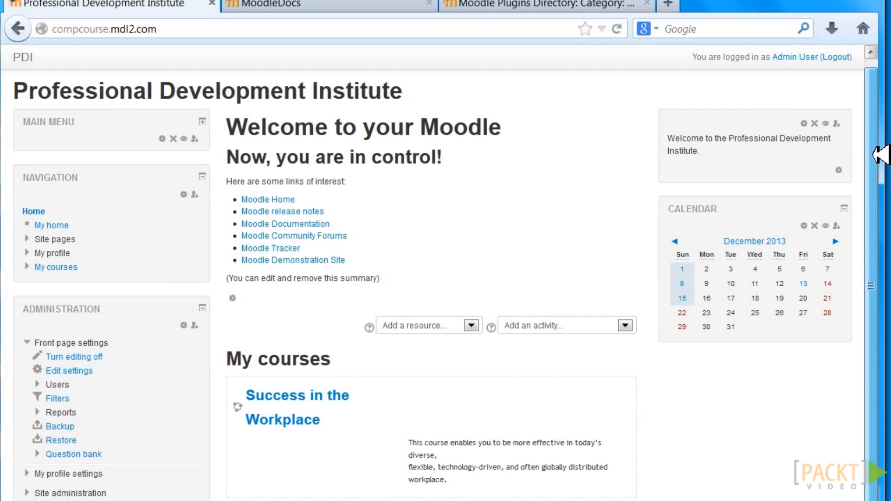
drag(877, 163, 878, 244)
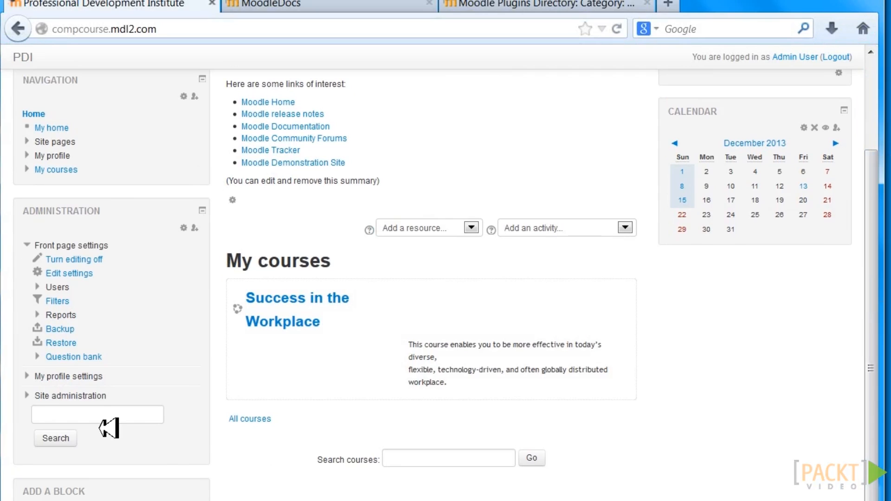
click(86, 395)
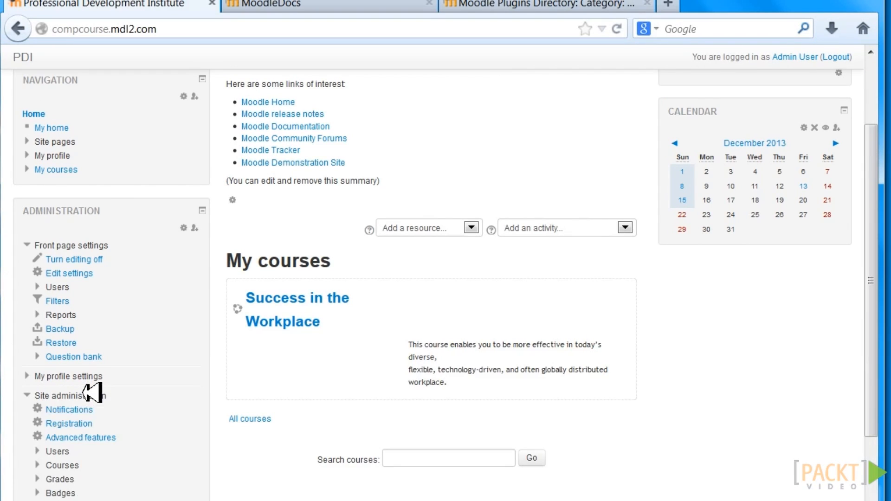
click(69, 463)
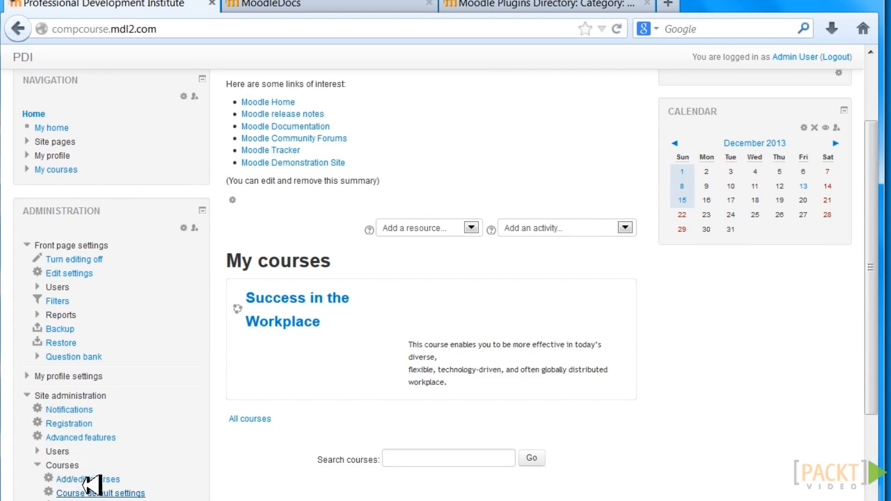
drag(881, 299, 871, 354)
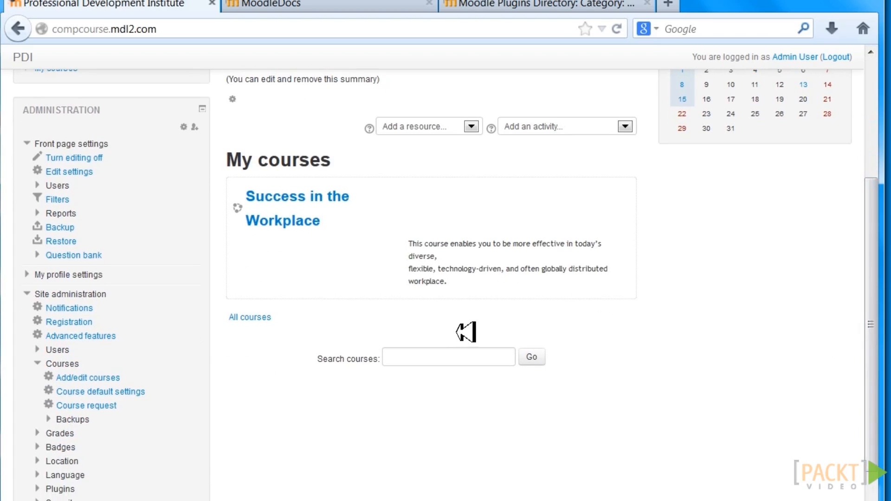
click(106, 376)
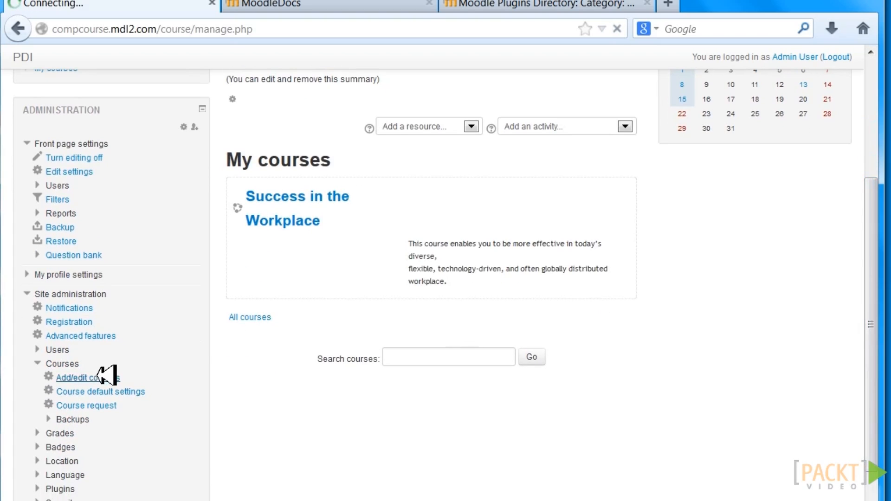
click(434, 348)
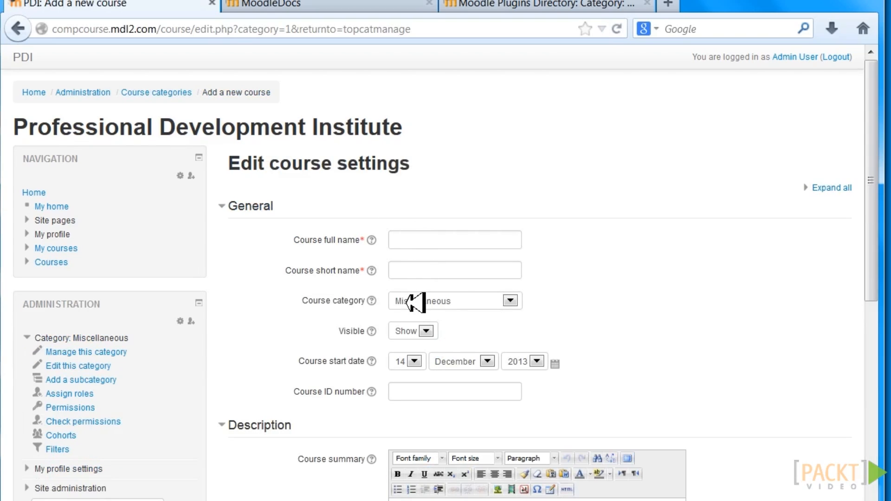
Step: Check the course category choices and set the new course's format to Weekly format
click(510, 302)
click(512, 302)
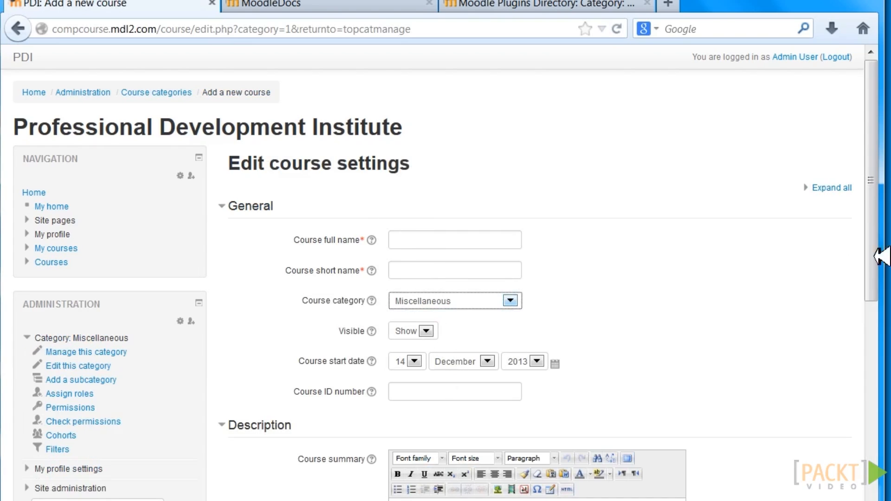
drag(879, 260, 858, 469)
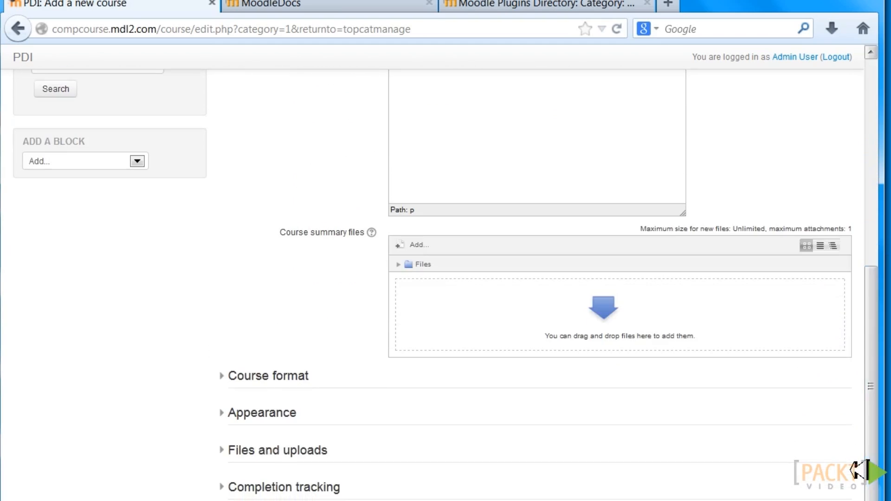
click(274, 374)
click(464, 409)
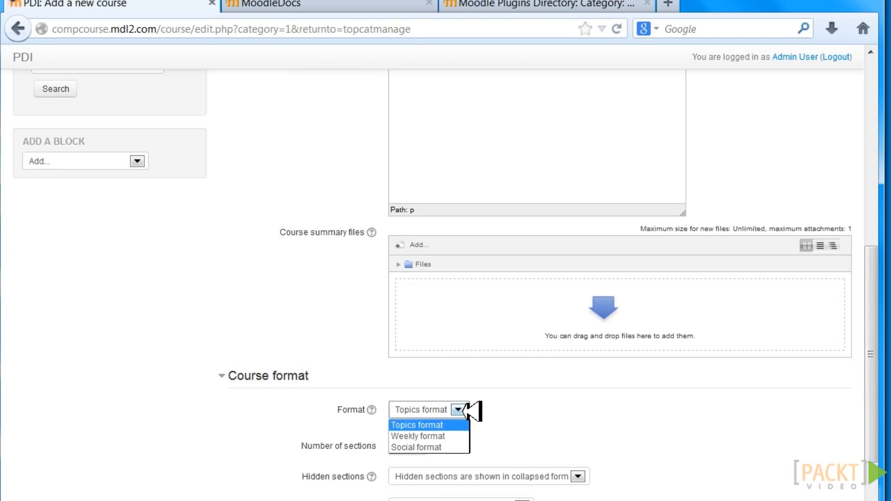
click(438, 436)
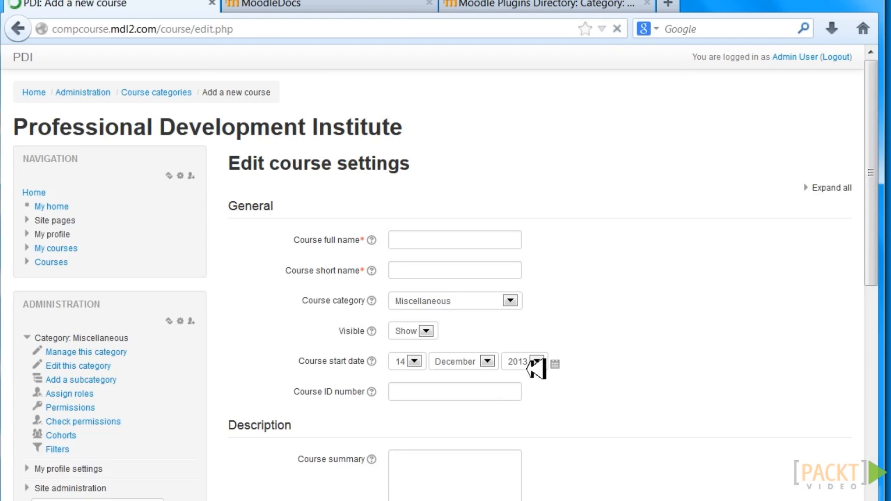
Step: Expand the Appearance and Completion tracking sections of the new course's settings
drag(876, 218, 875, 500)
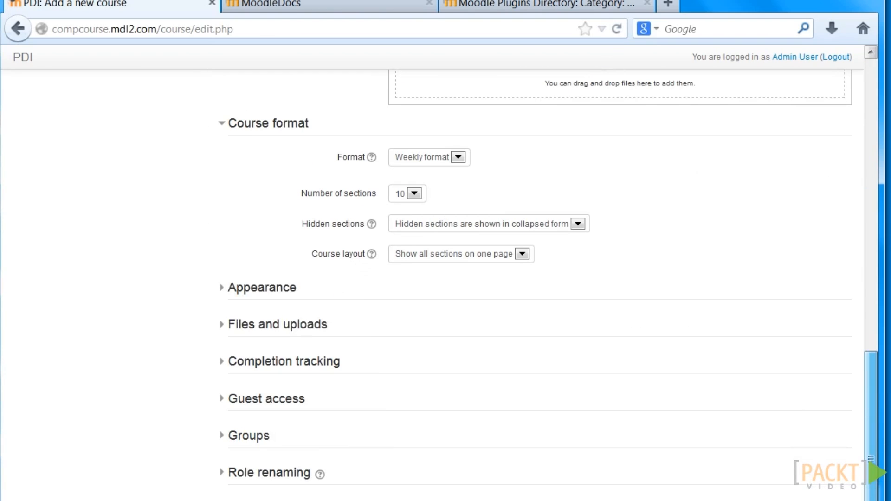
click(271, 288)
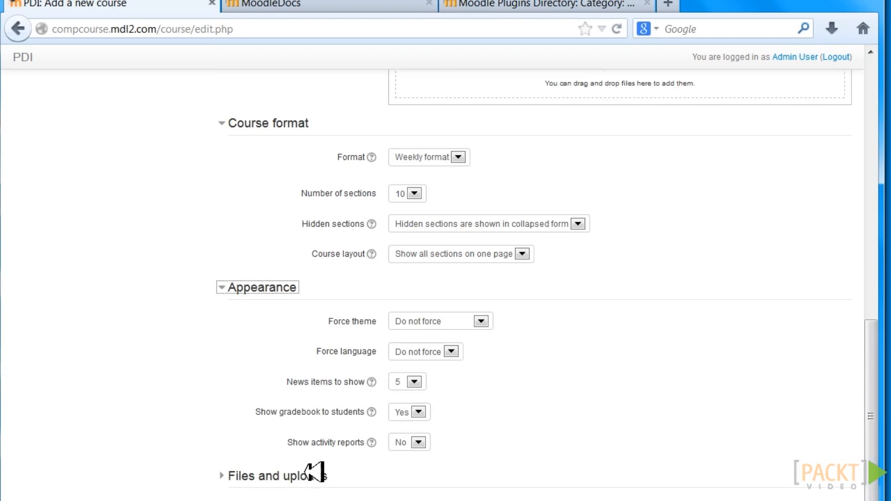
drag(872, 323, 873, 384)
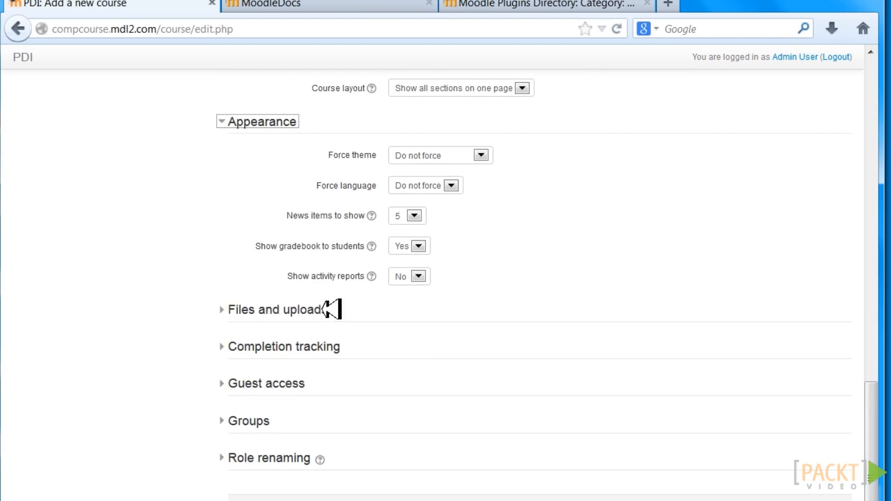
click(269, 344)
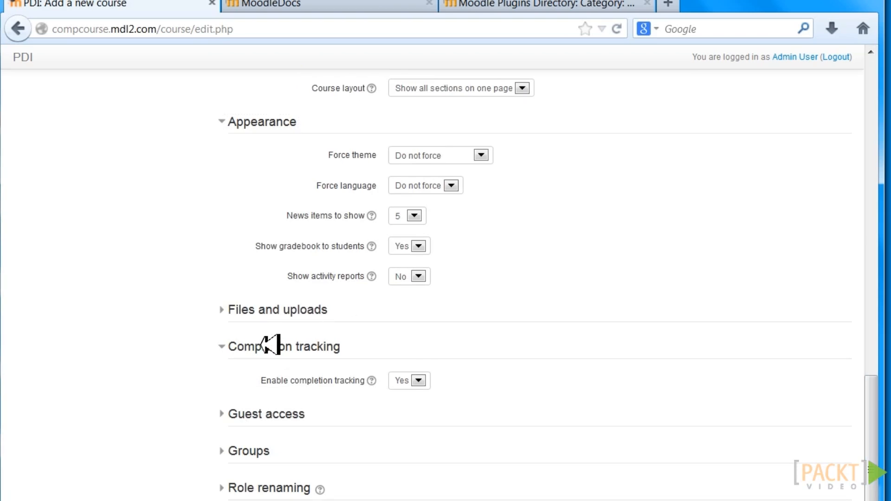
Step: Leave the new course form, open the Workplace Success course from My courses and turn editing on
drag(875, 397, 879, 61)
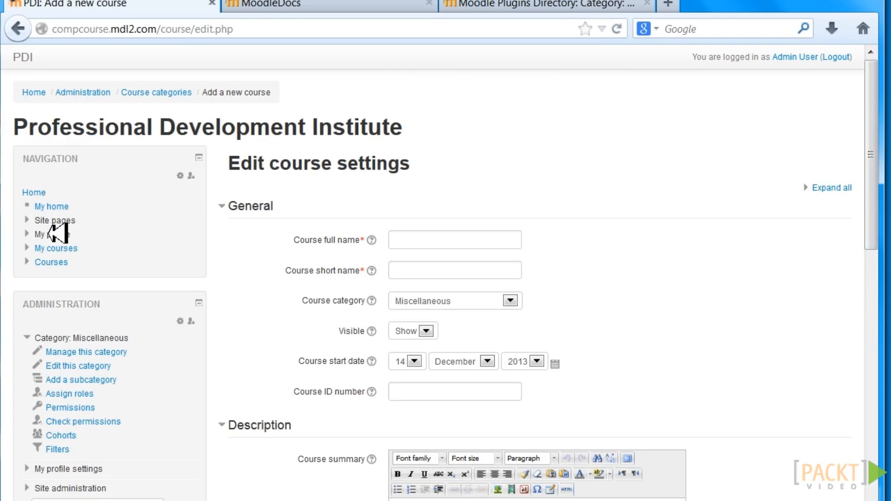
click(59, 246)
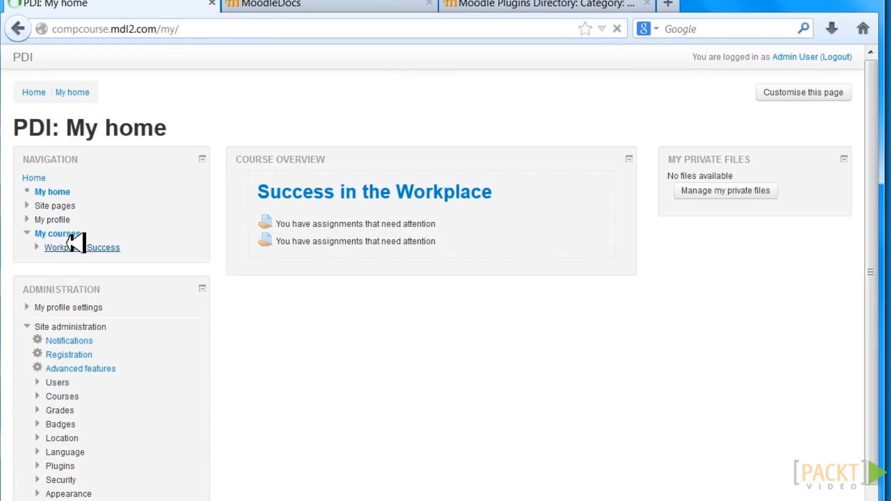
click(67, 249)
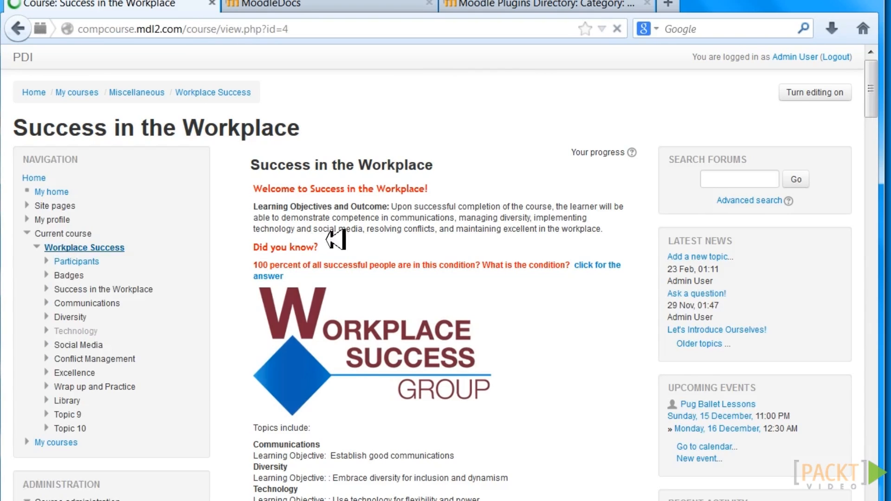
click(834, 91)
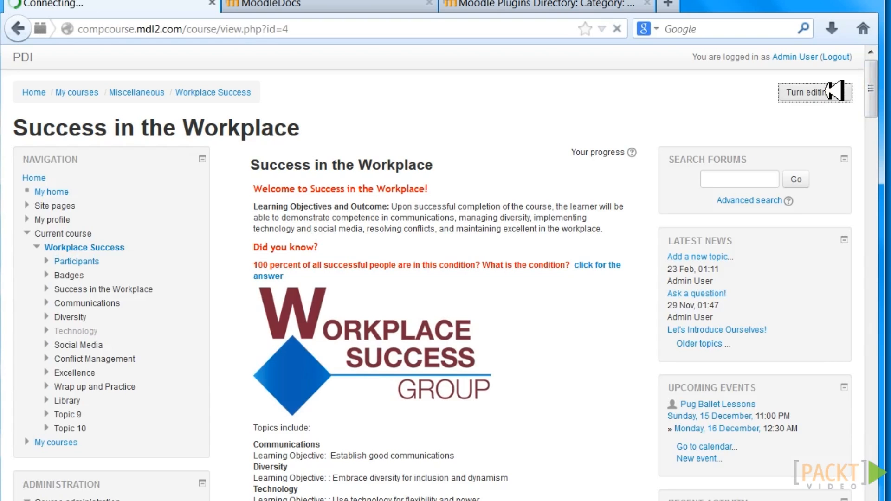
Step: Review the resource types and activity types that can be added to the course section above Communications
drag(874, 69, 882, 189)
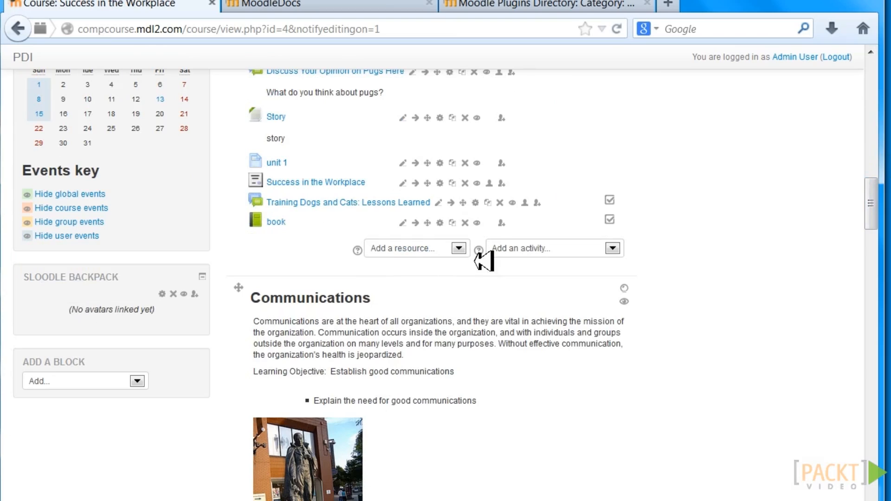
click(457, 247)
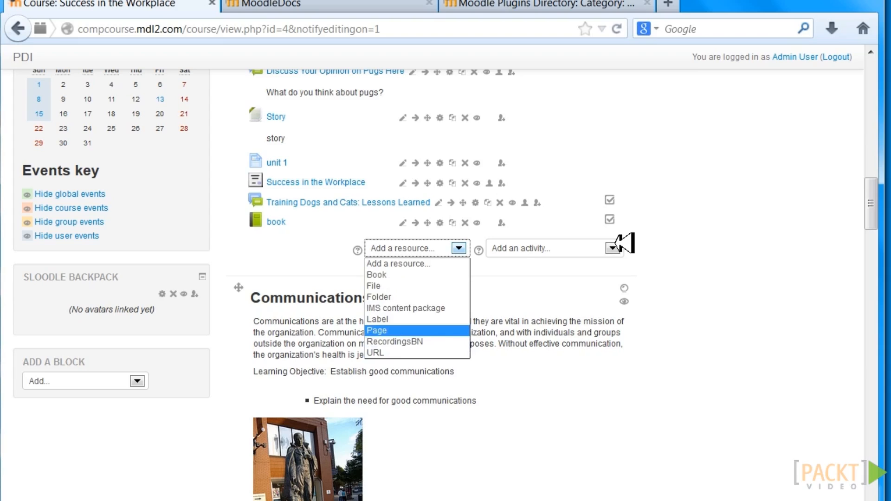
click(616, 243)
click(612, 248)
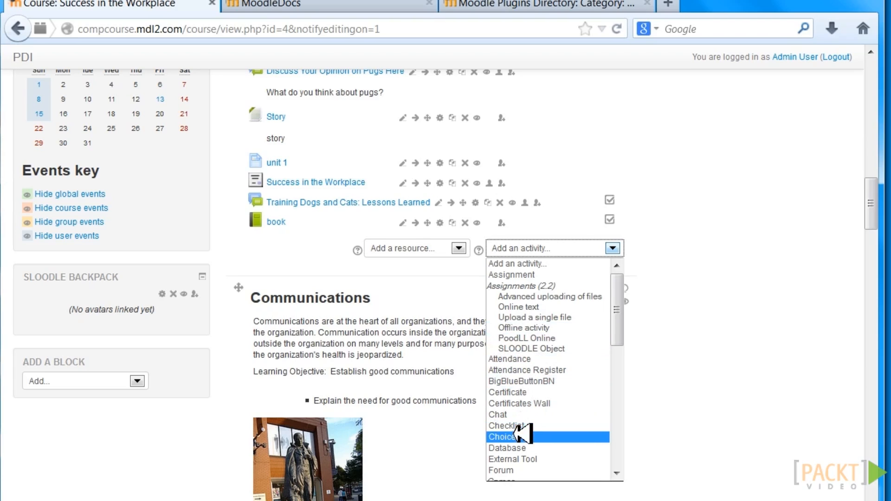
drag(623, 322, 632, 371)
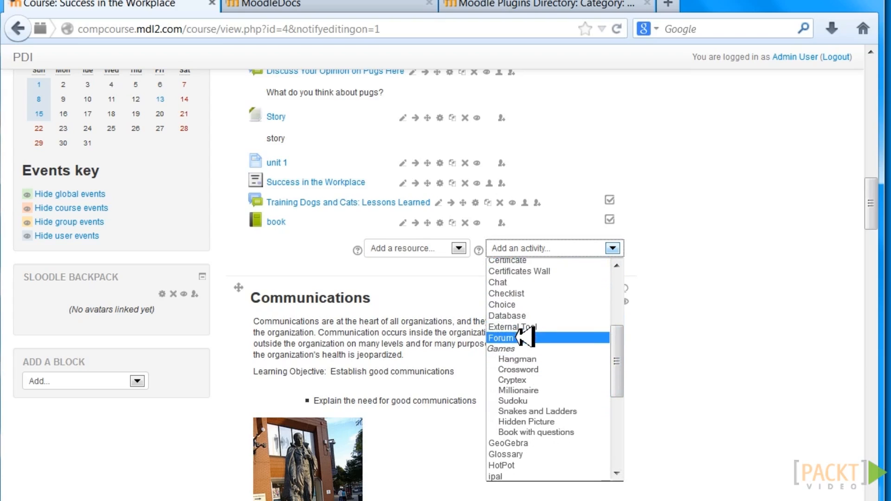
drag(632, 364, 616, 435)
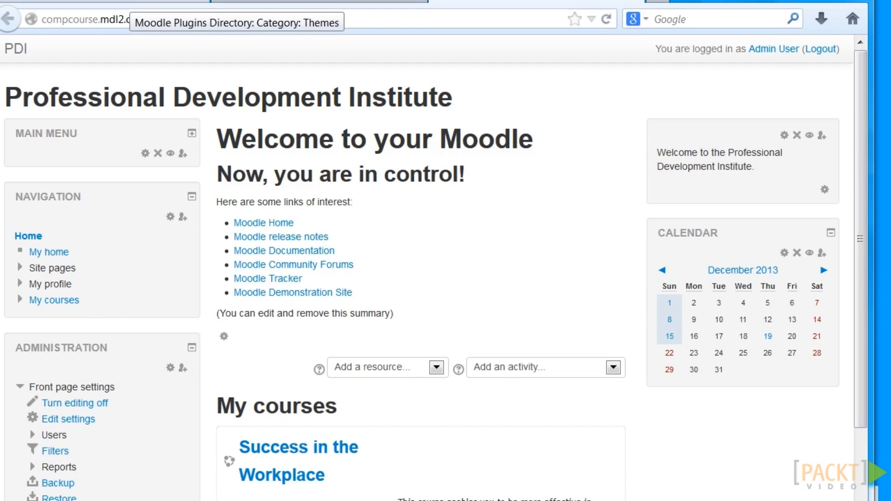
Step: Browse the themes listed for Moodle 2.6 in the Moodle Plugins Directory, checking their previews and version requirements
click(130, 1)
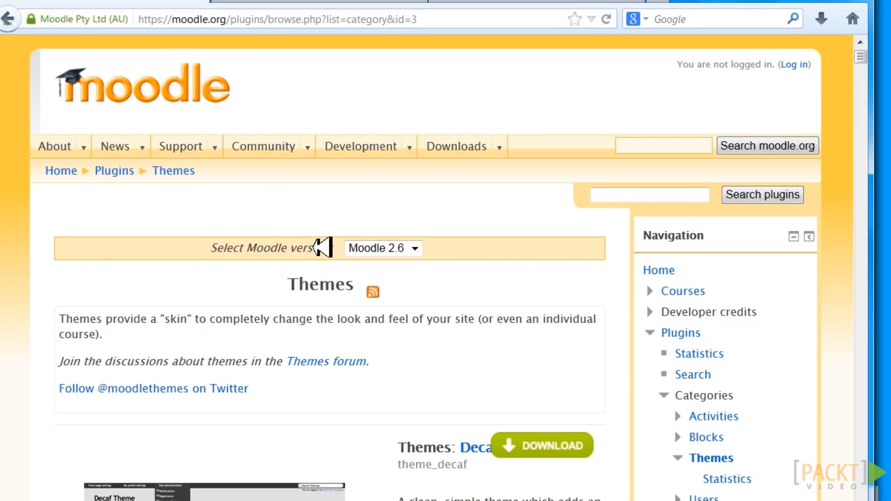
scroll(863, 56, down, 1)
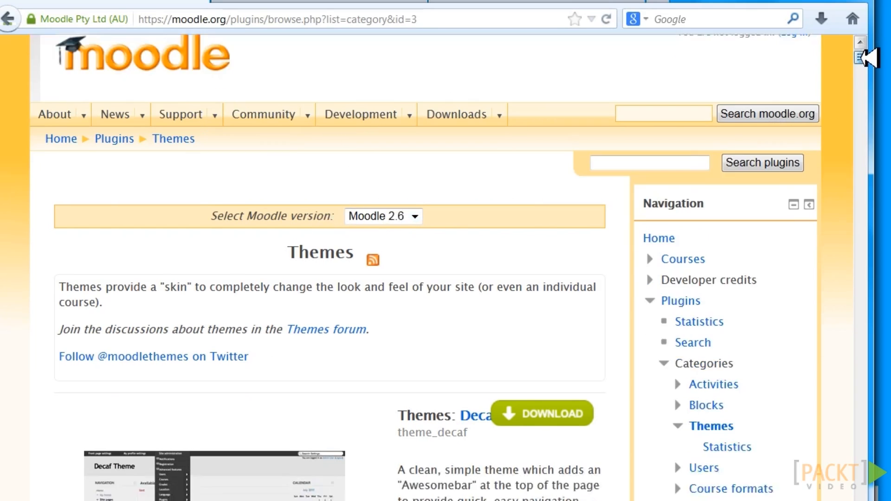
scroll(863, 56, down, 3)
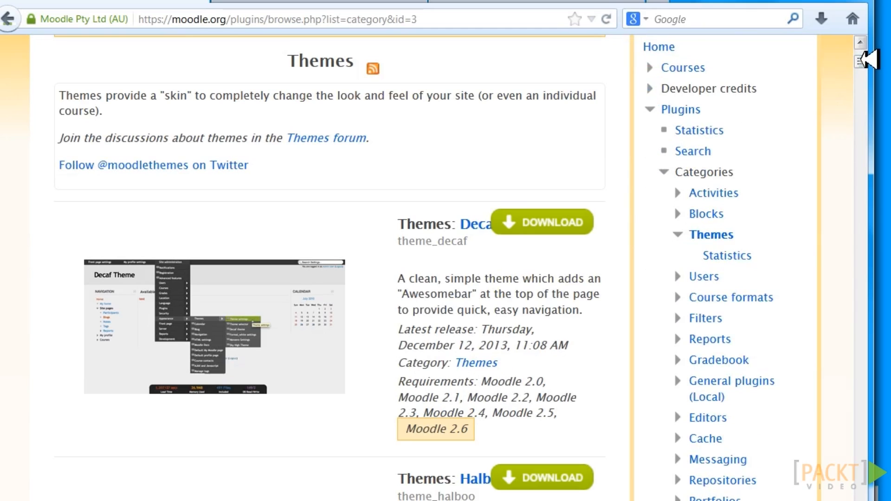
scroll(861, 59, down, 2)
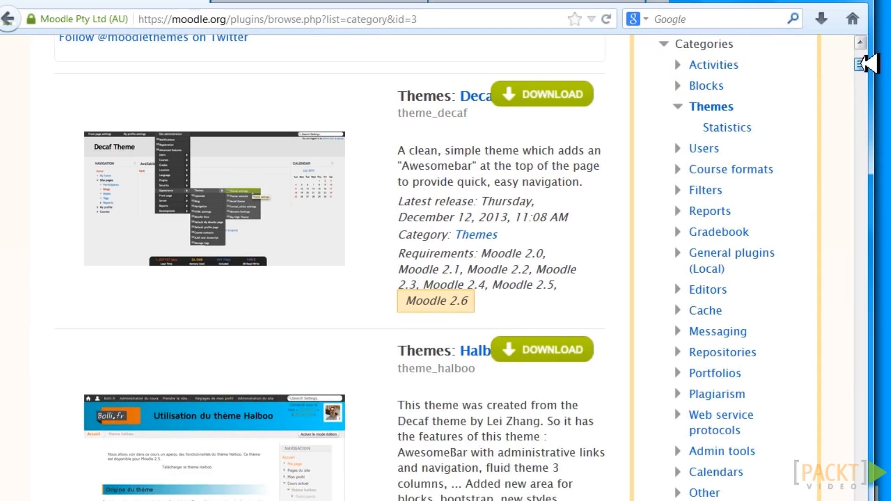
scroll(862, 60, down, 1)
scroll(862, 62, down, 1)
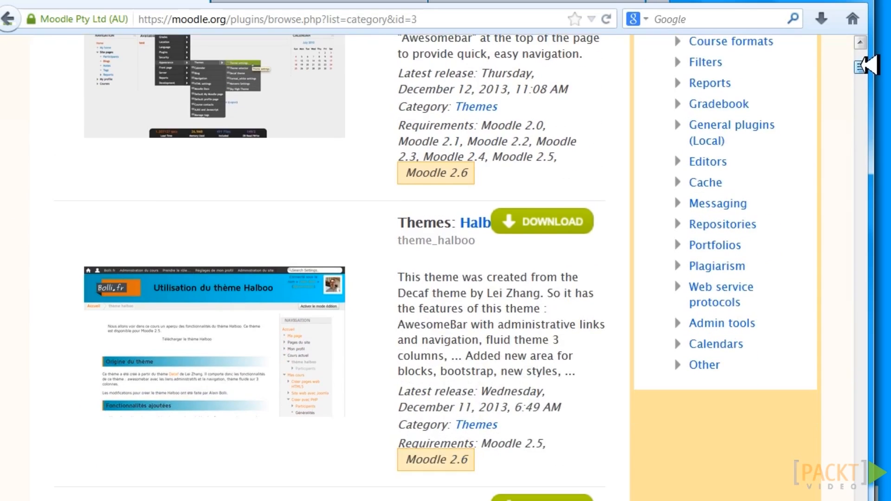
scroll(862, 64, down, 2)
scroll(866, 68, down, 5)
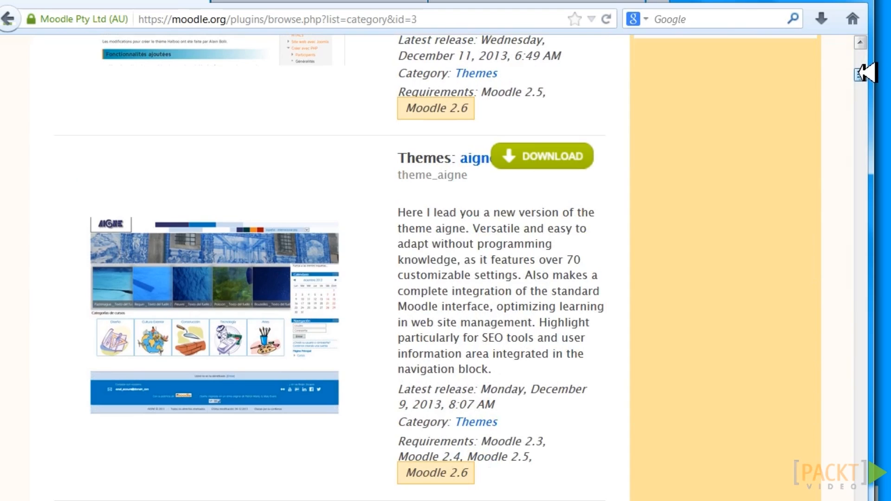
drag(860, 73, 862, 83)
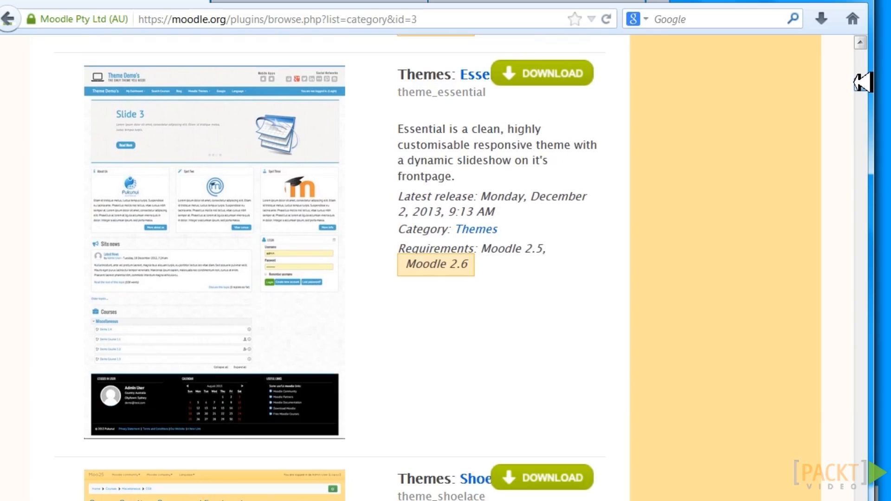
scroll(862, 82, down, 8)
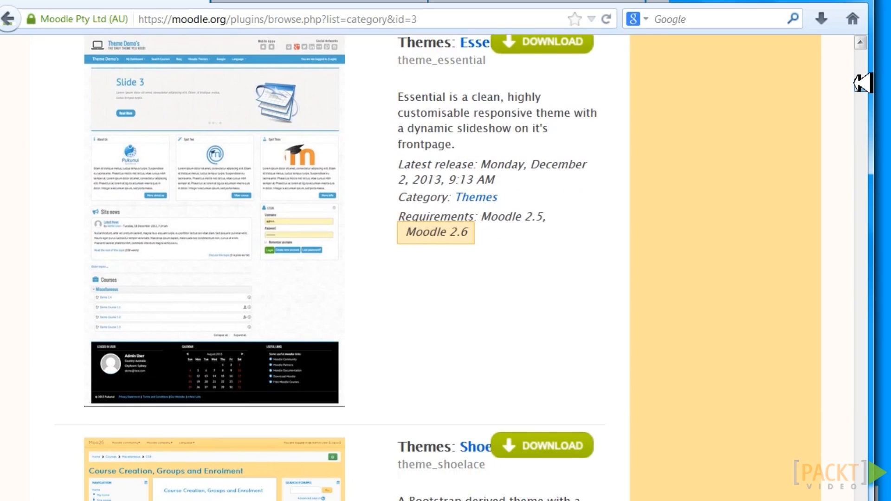
scroll(861, 91, down, 3)
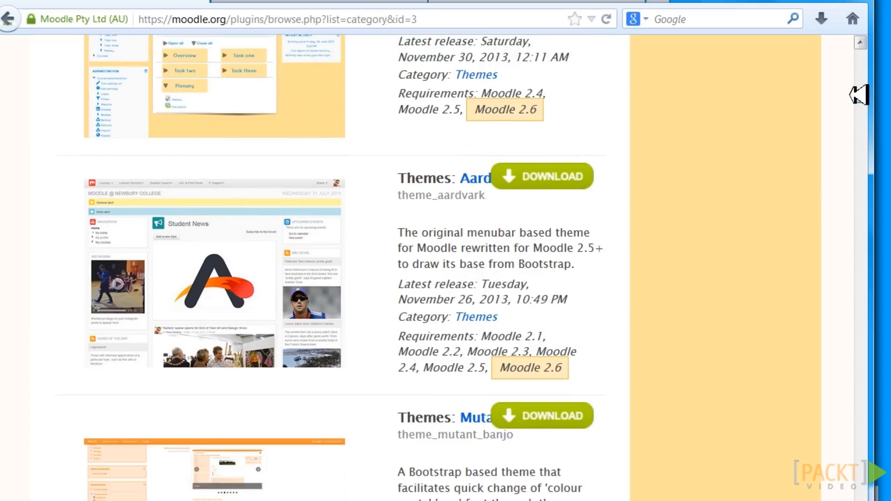
scroll(859, 94, down, 2)
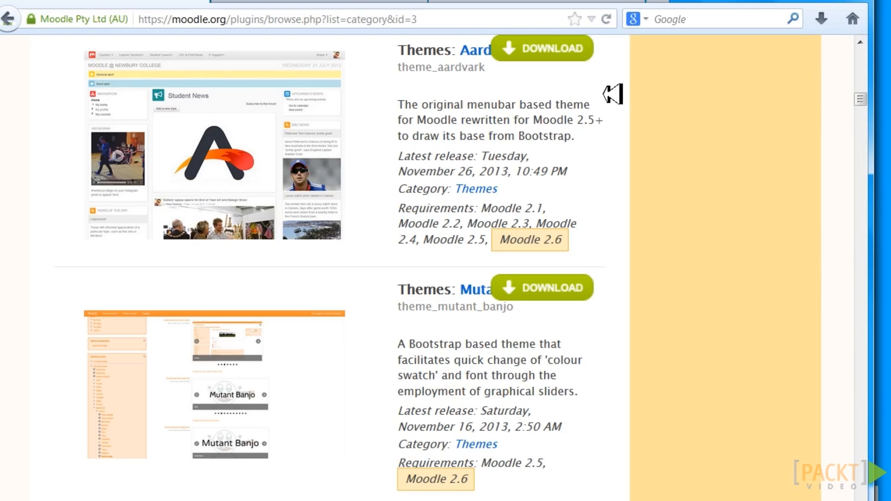
drag(866, 99, 865, 115)
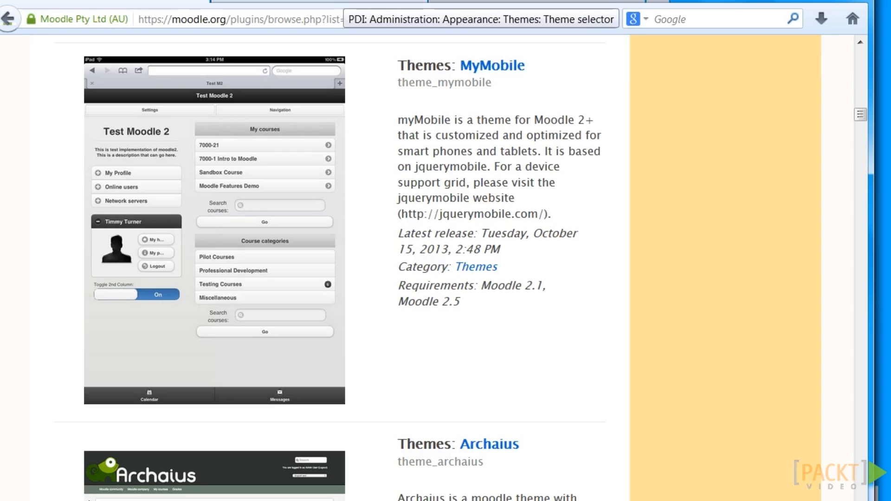
Step: Switch to the site's Theme selector page and examine the Clean theme's preview, description, parents and credits
click(346, 2)
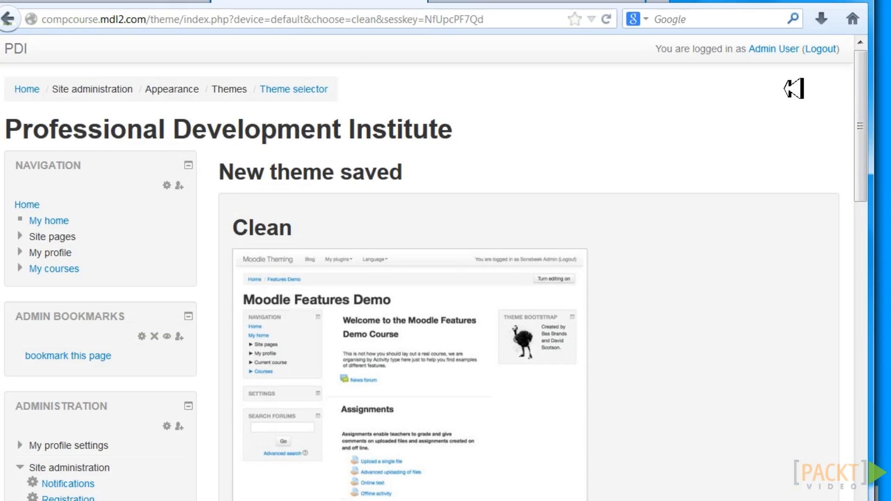
drag(866, 92, 842, 194)
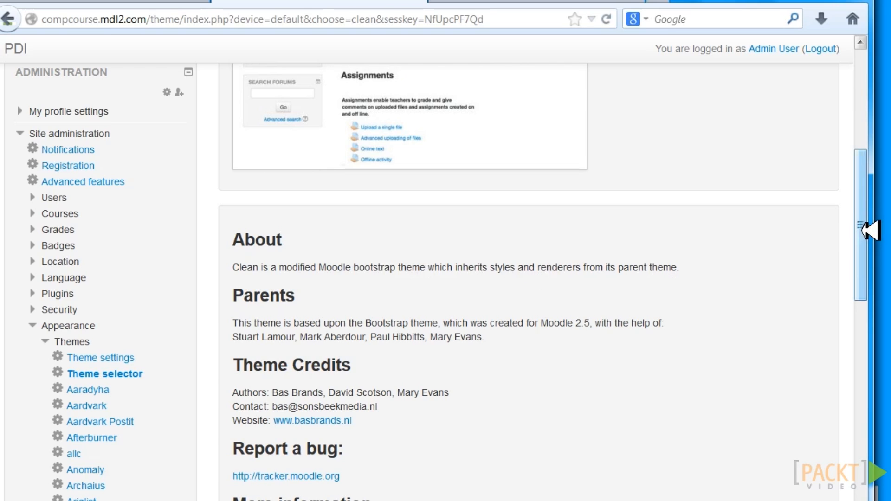
scroll(869, 229, down, 2)
scroll(869, 229, up, 3)
click(535, 7)
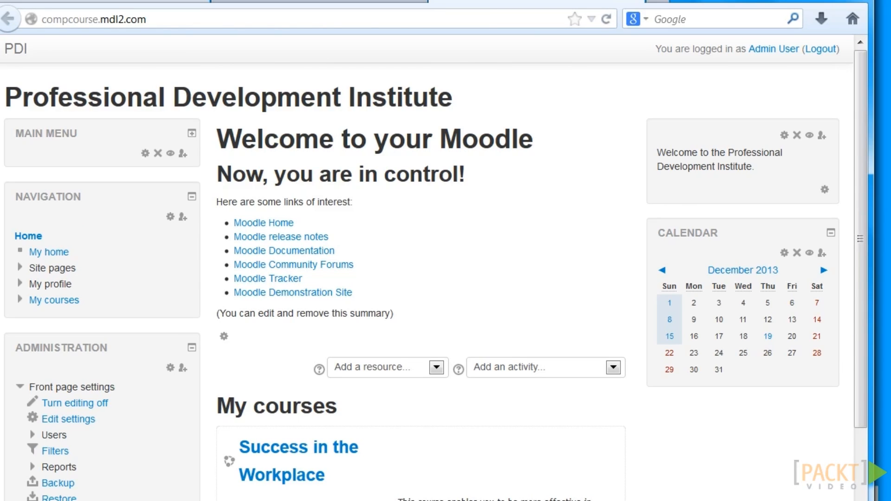
click(107, 1)
click(319, 2)
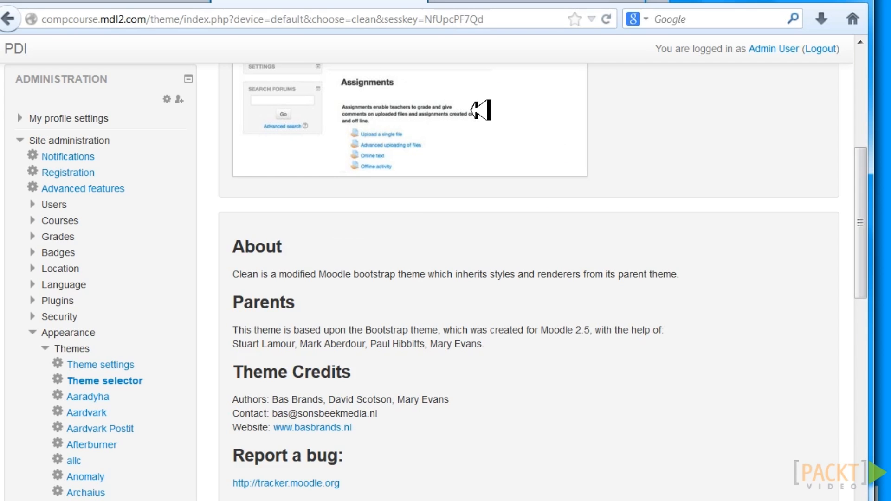
drag(867, 259, 879, 152)
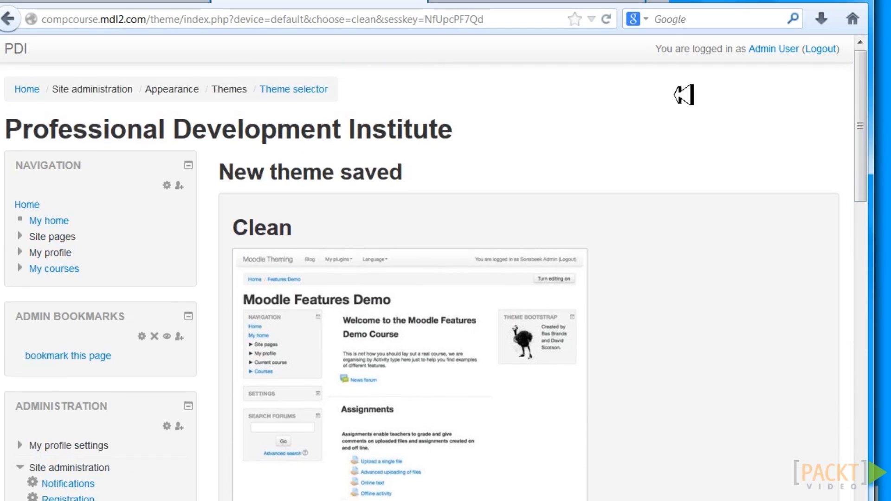
Step: Return to the site front page and expand Site administration to the list of themes under Appearance
click(491, 4)
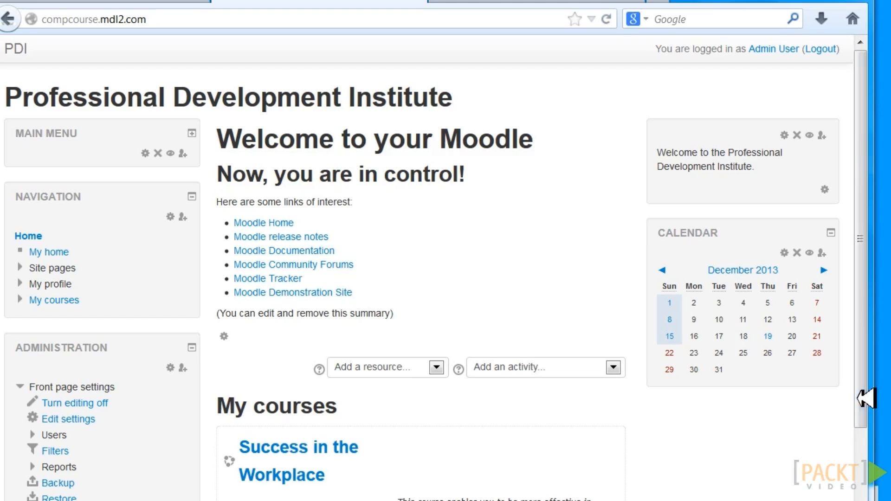
drag(861, 183, 862, 335)
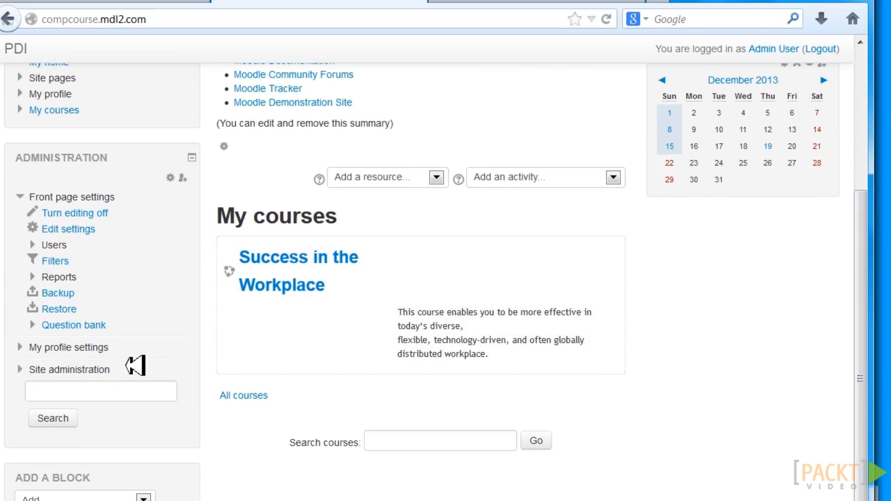
click(93, 369)
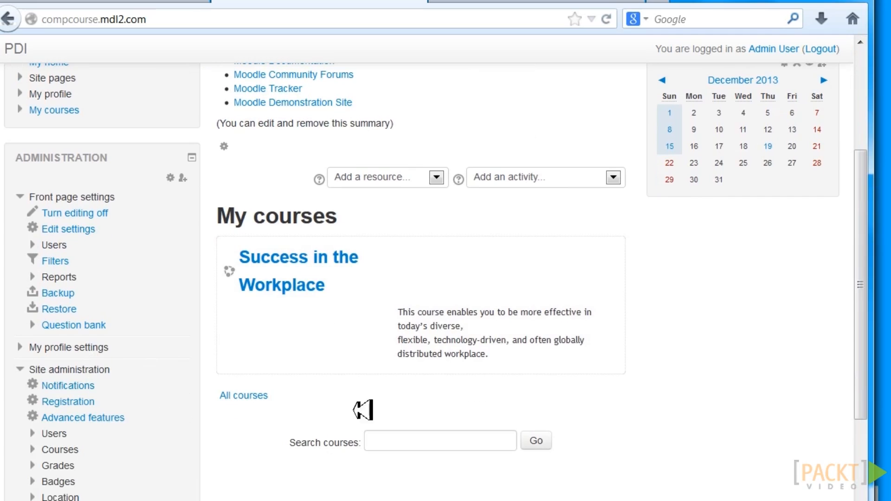
drag(861, 256, 860, 336)
click(79, 412)
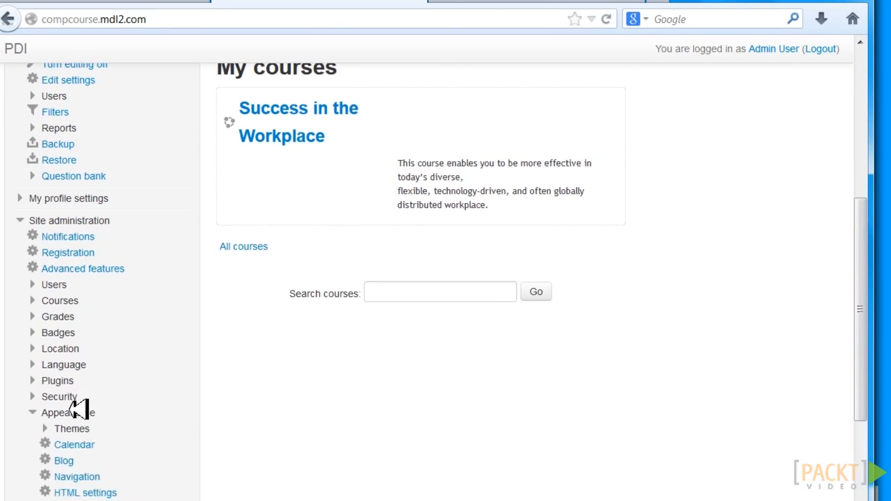
click(74, 428)
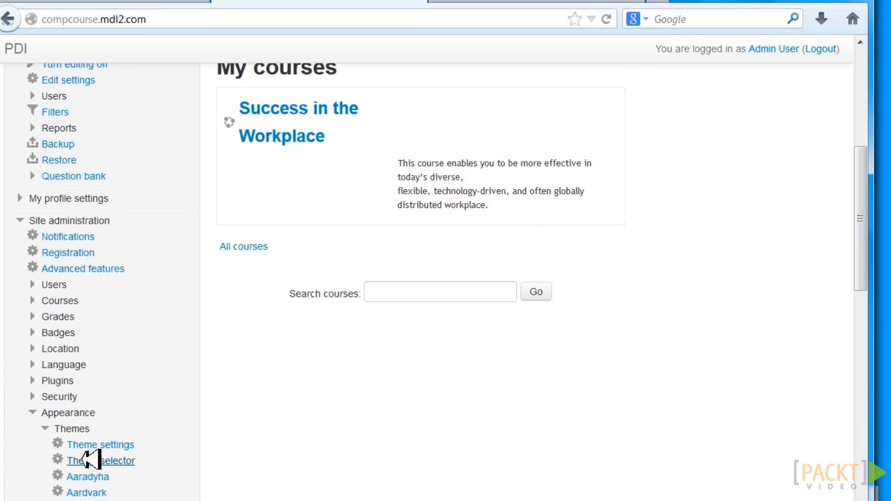
drag(861, 207, 861, 287)
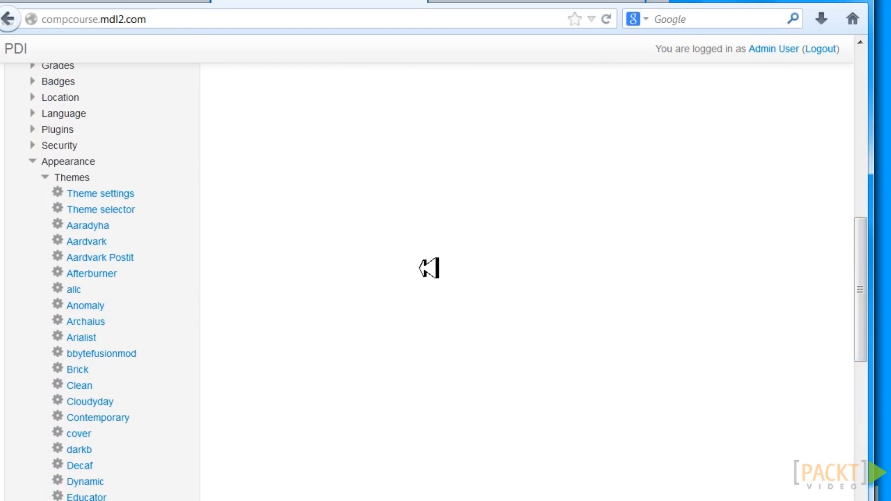
Step: Open the Clean theme's settings and review its navbar, logo, custom CSS and footnote options
click(86, 385)
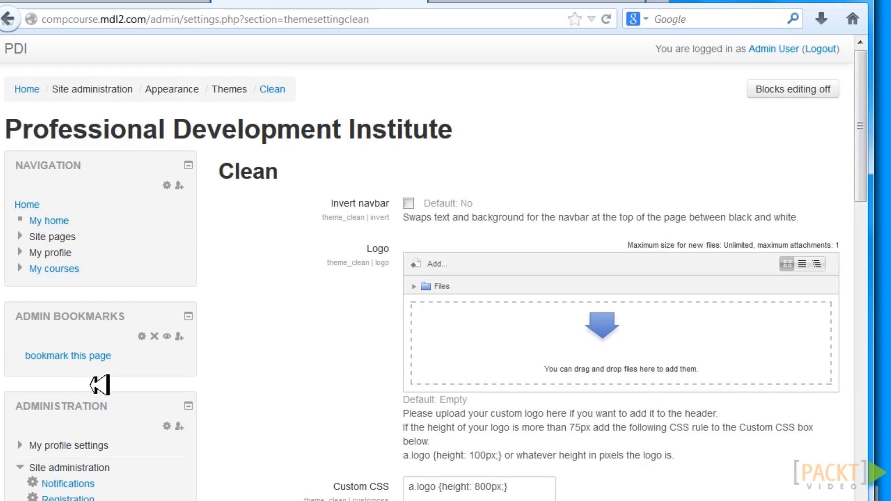
scroll(867, 139, down, 3)
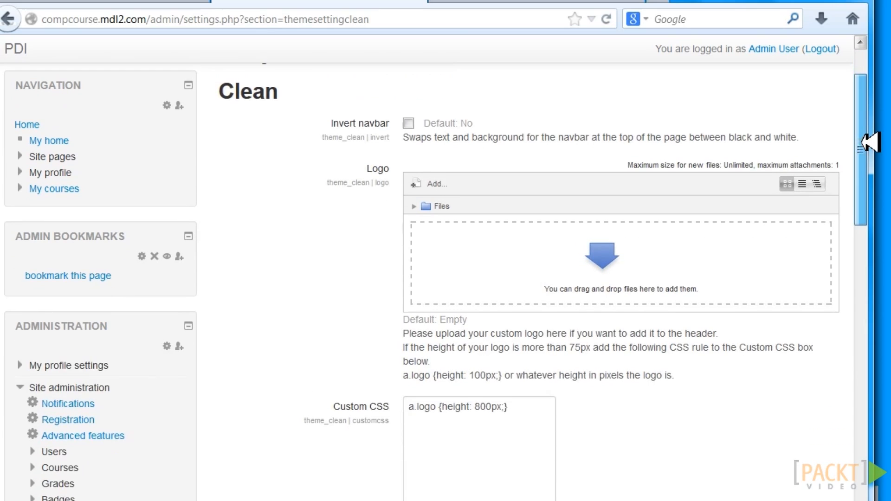
scroll(864, 158, down, 2)
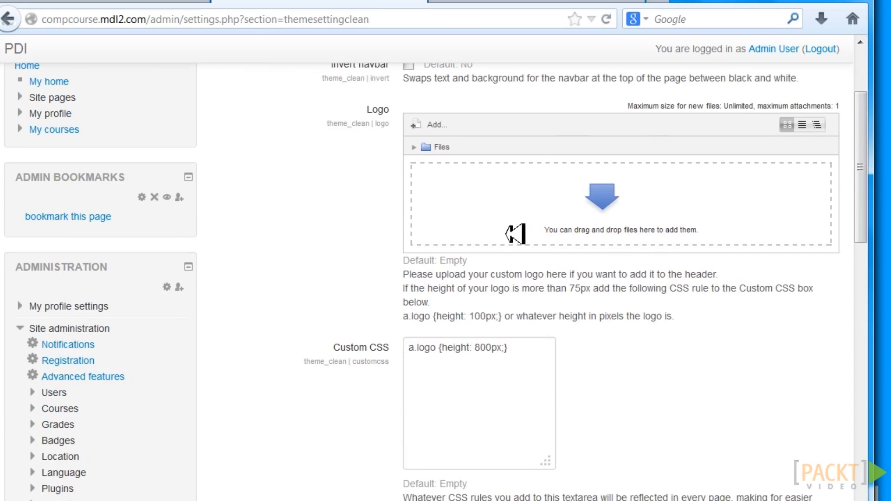
drag(854, 214, 851, 316)
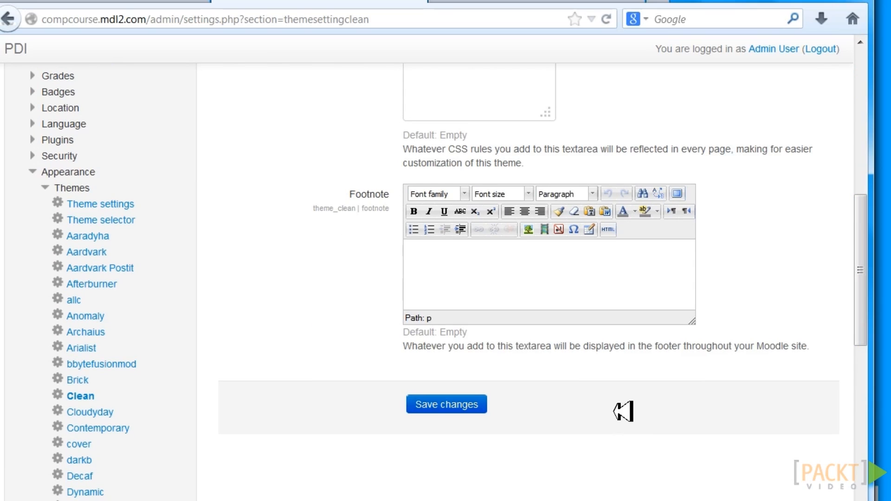
Step: Open the Lernstar theme's settings and review its logo, footnote, flavour choices and social media link options
drag(868, 285, 855, 357)
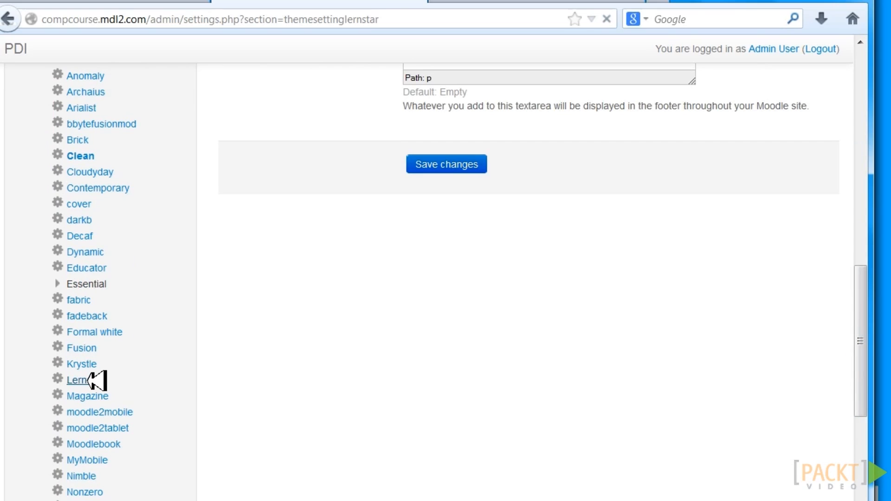
click(91, 380)
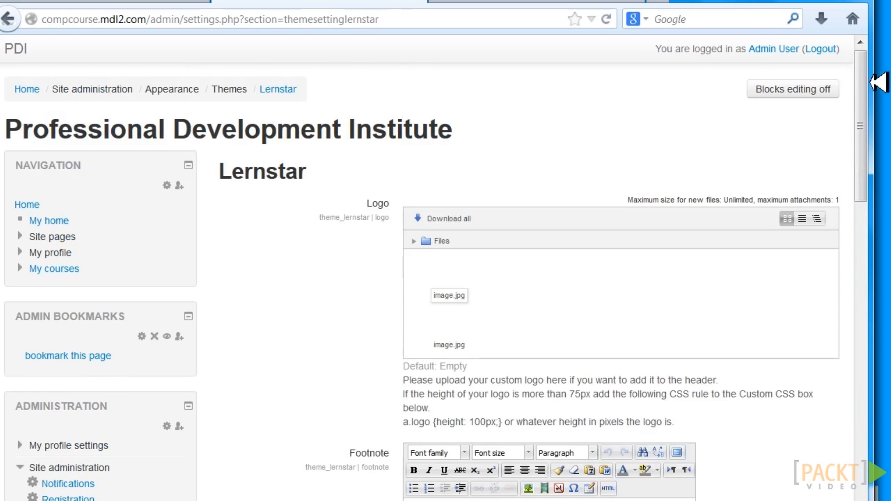
drag(862, 84, 864, 111)
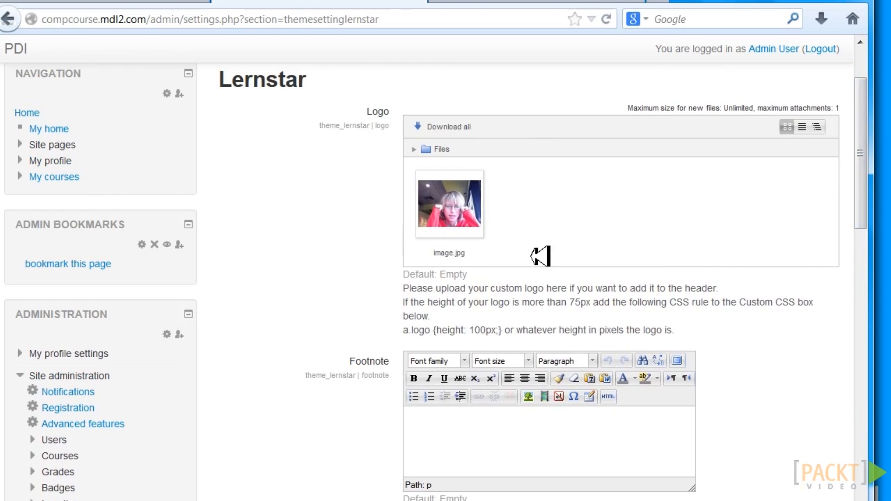
drag(861, 188, 834, 400)
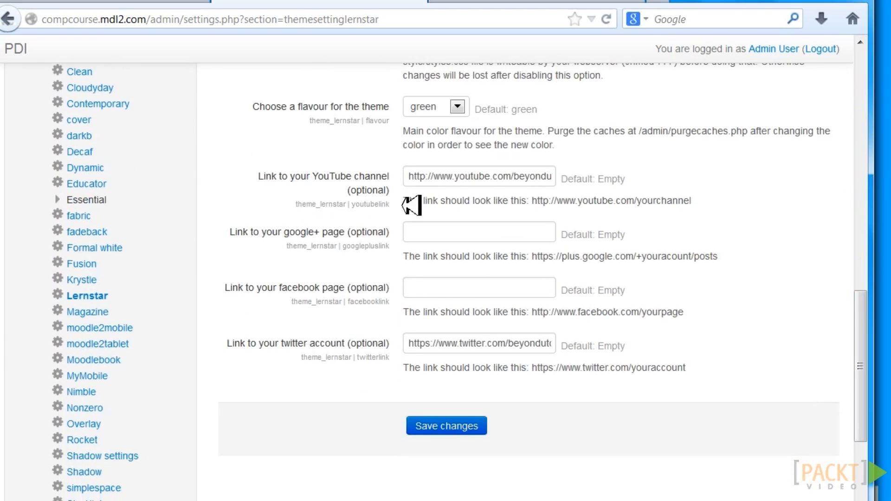
click(460, 107)
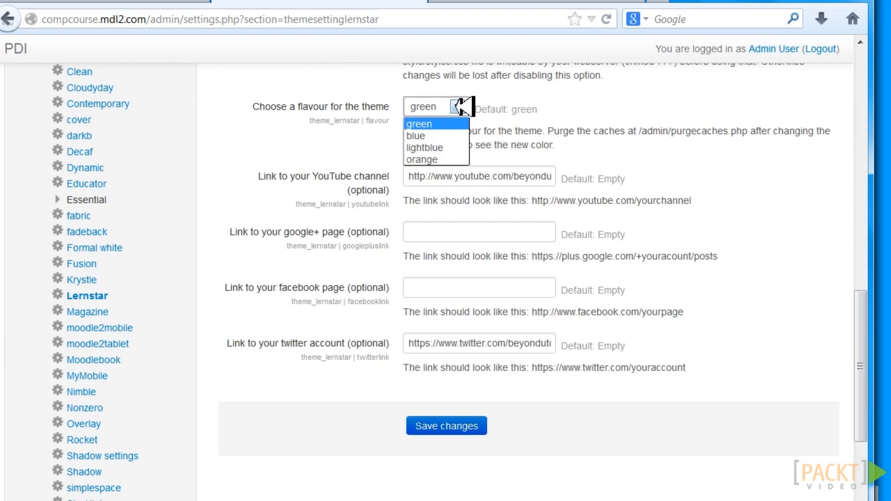
click(320, 153)
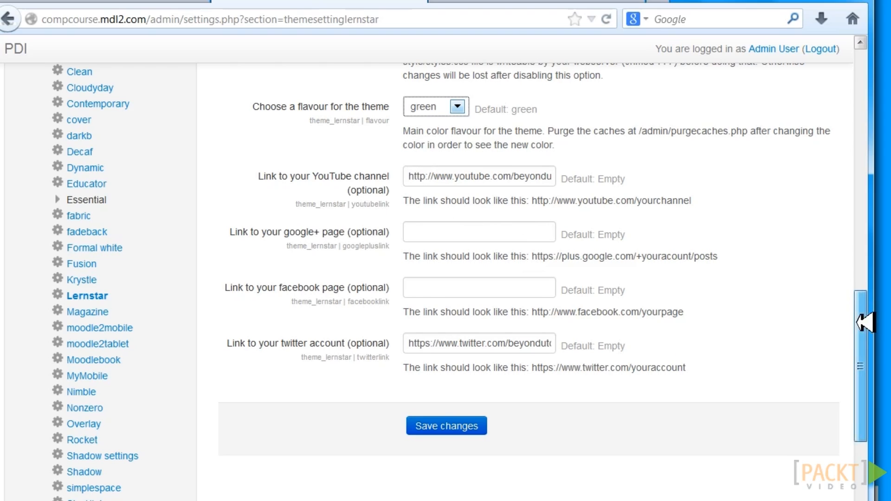
drag(861, 318, 869, 334)
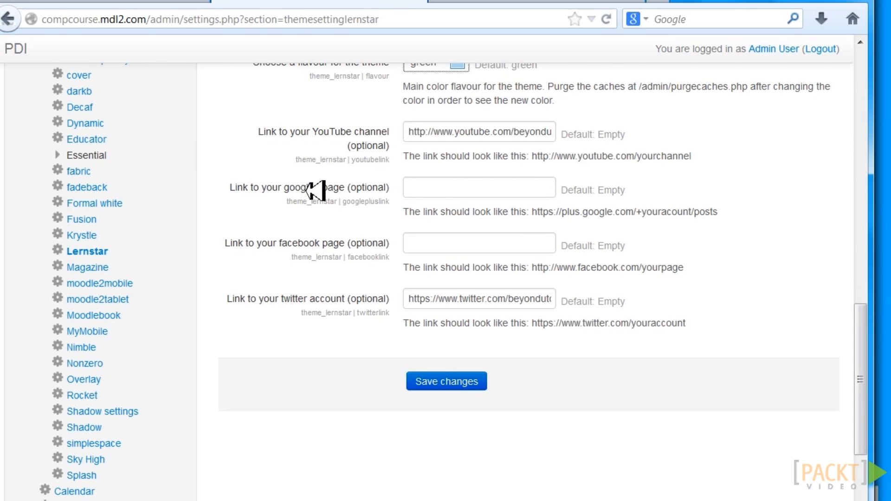
Step: Expand the Essential theme in the theme list and review its General Settings down to the footnote and custom CSS
drag(861, 304, 675, 272)
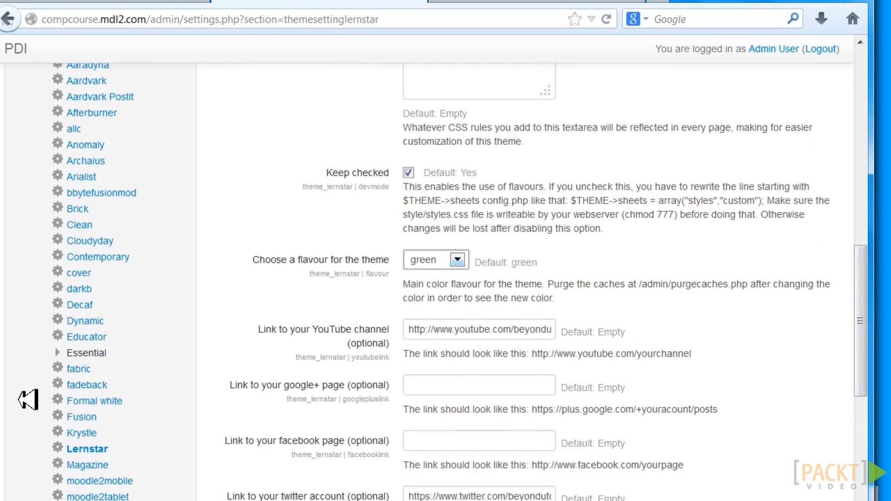
click(105, 346)
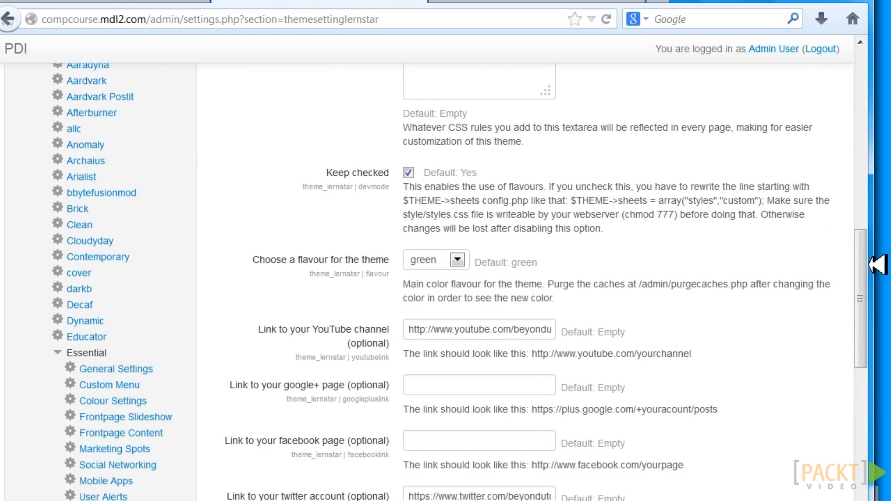
scroll(864, 294, down, 3)
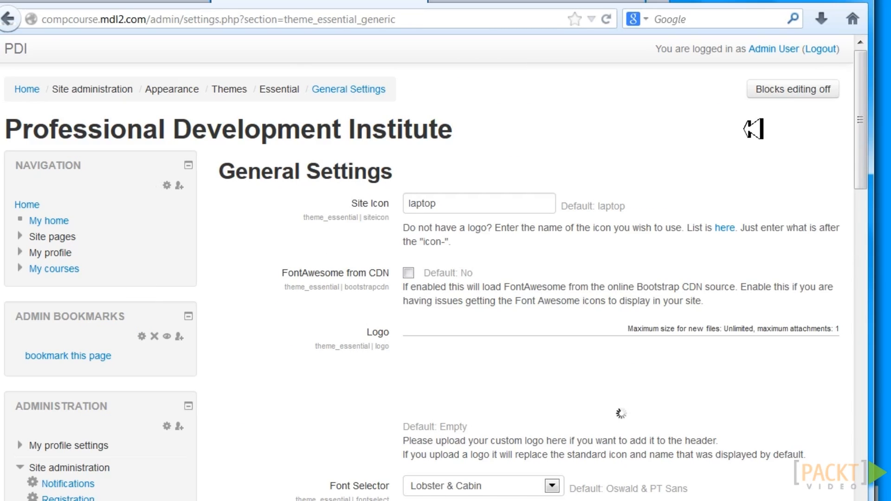
drag(861, 99, 824, 361)
scroll(824, 361, down, 1)
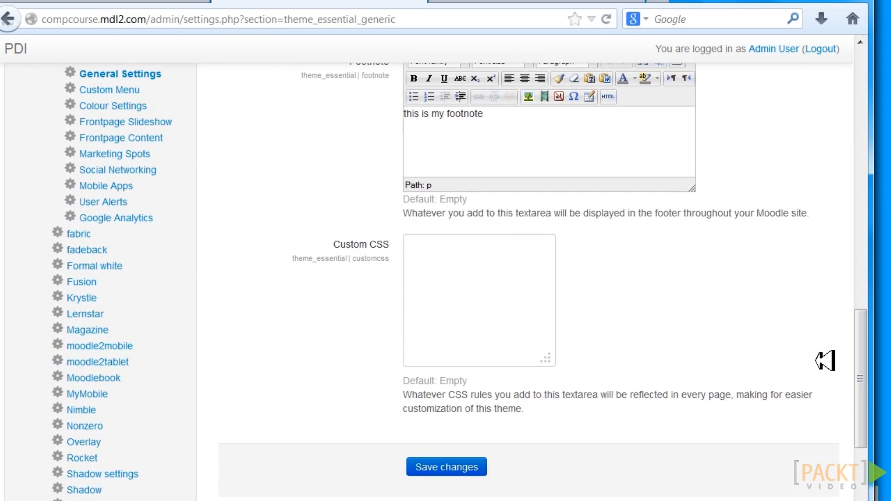
Step: View the Essential theme's Custom Menu settings and its Social Networking URL fields
click(133, 90)
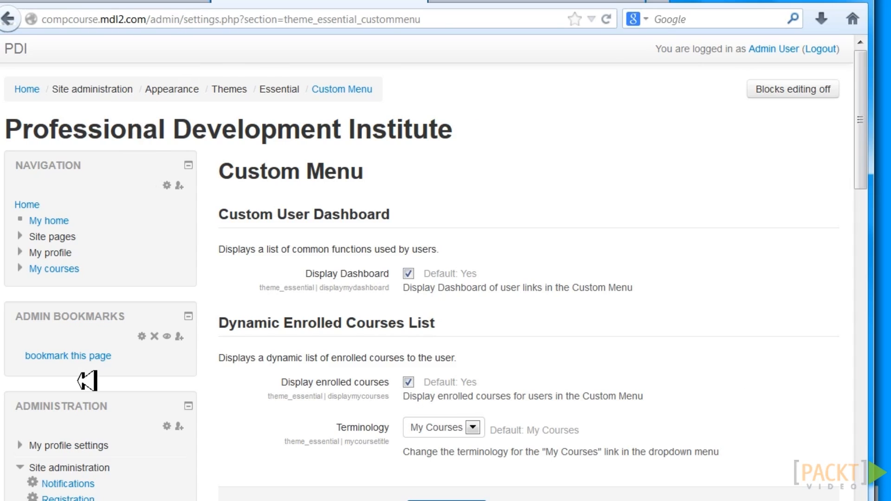
drag(861, 140, 851, 336)
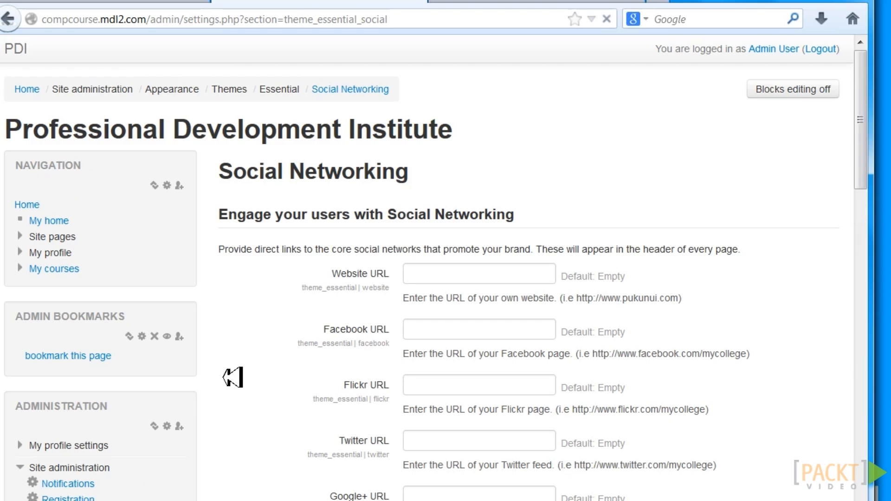
drag(232, 375, 597, 195)
drag(867, 88, 862, 189)
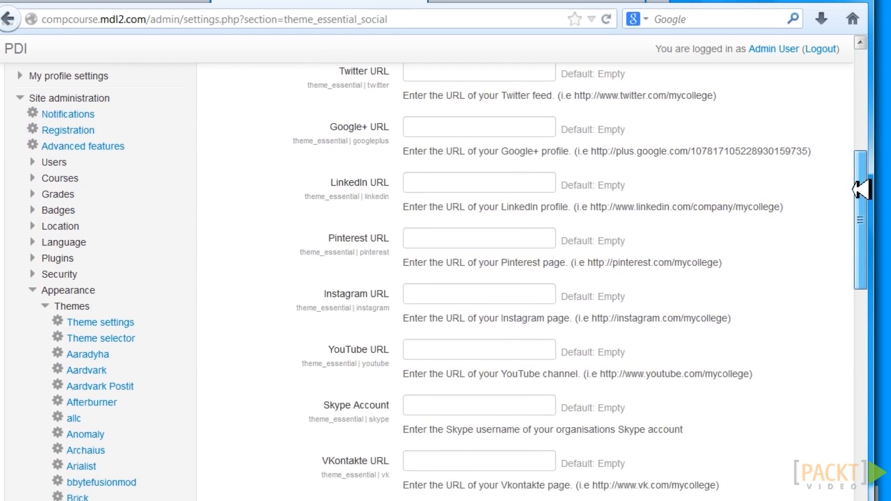
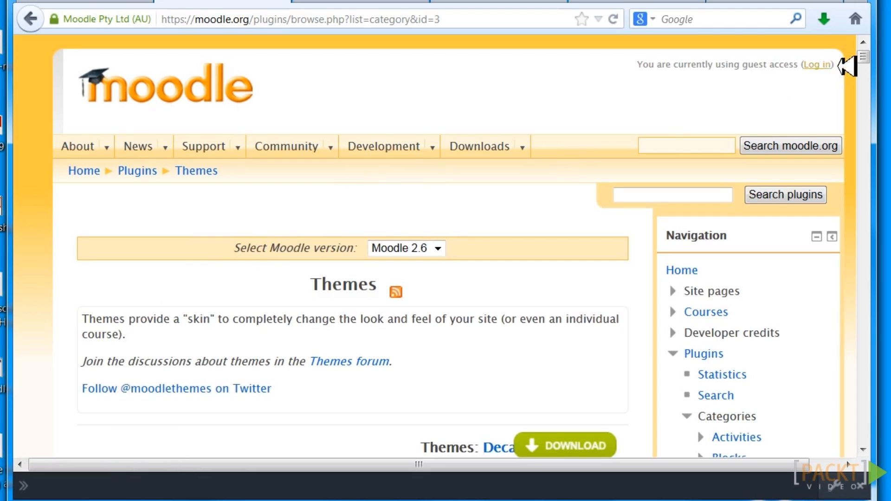
Step: Browse the Moodle 2.6 themes in the Moodle Plugins Directory and look over the Themes forum on moodle.org
drag(864, 55, 864, 67)
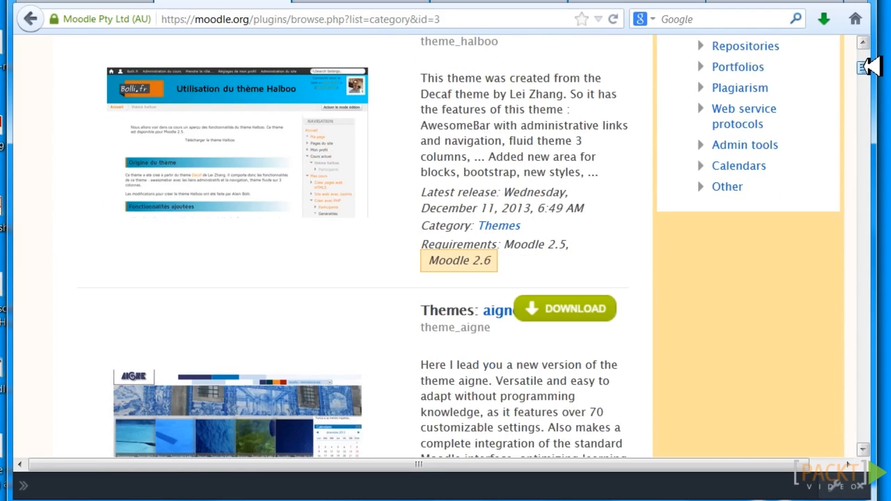
drag(864, 67, 863, 65)
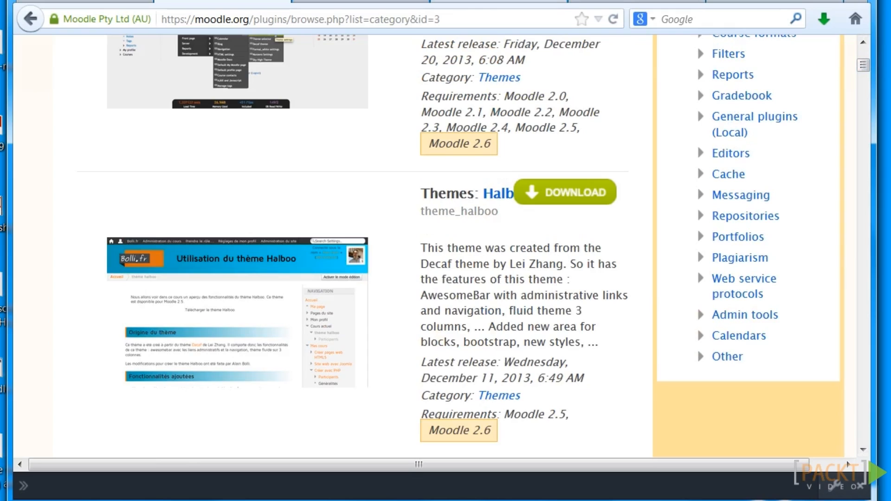
click(499, 1)
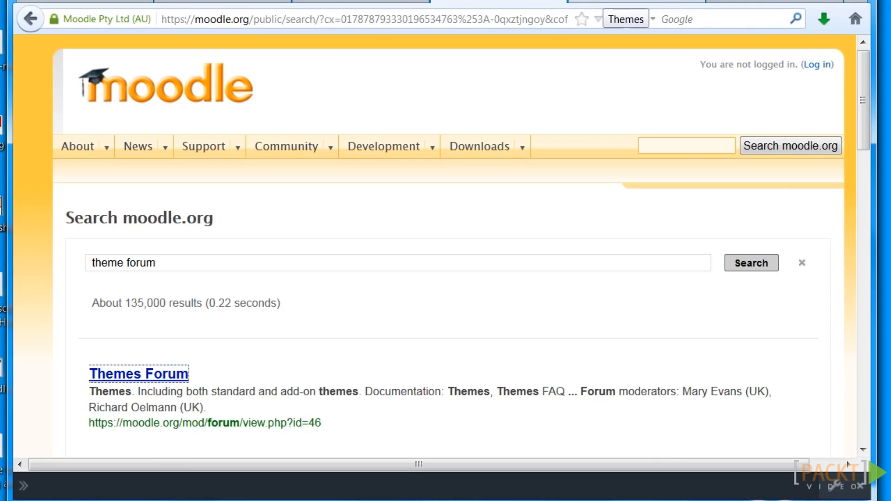
click(608, 2)
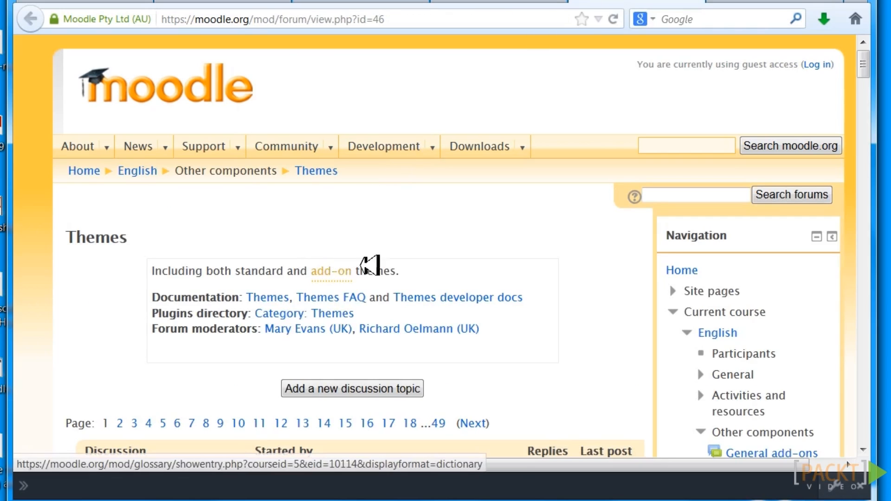
mouse_move(865, 63)
mouse_down()
mouse_move(867, 98)
mouse_move(865, 58)
mouse_up()
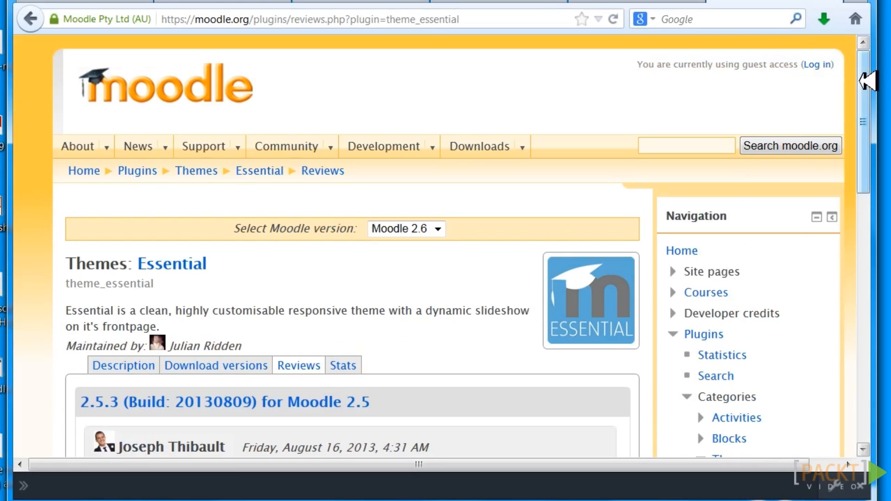
Step: Read the user review of the Essential theme in the Plugins Directory, including its usability and performance ratings
drag(871, 79, 872, 100)
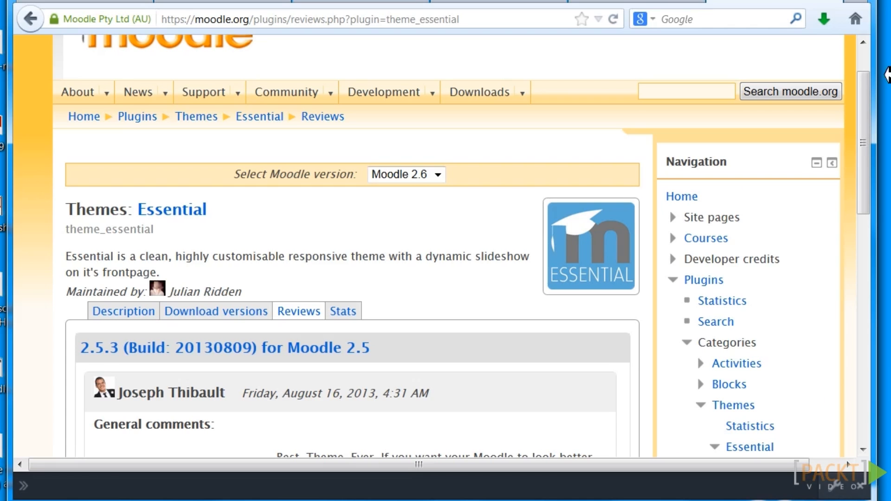
drag(869, 89, 882, 186)
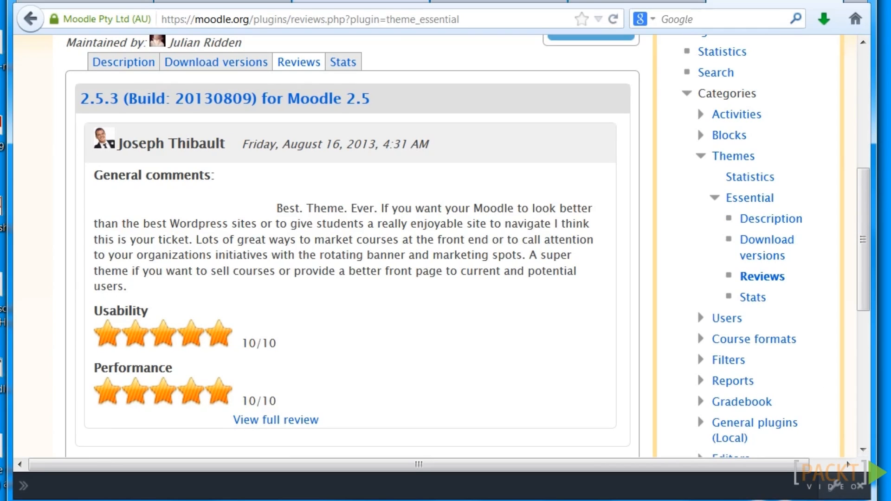
Step: Switch to the Moodle 2.6 documentation and open the Standard themes page from the Themes overview
click(361, 1)
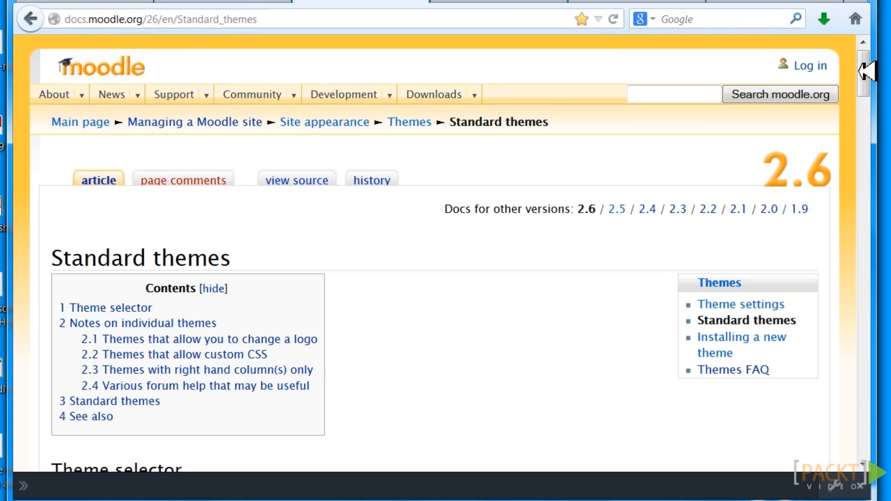
drag(863, 71, 864, 72)
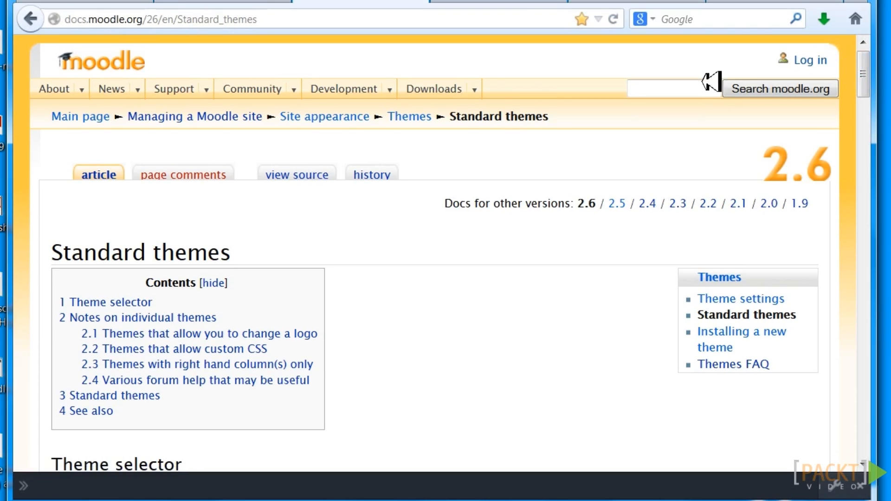
click(414, 115)
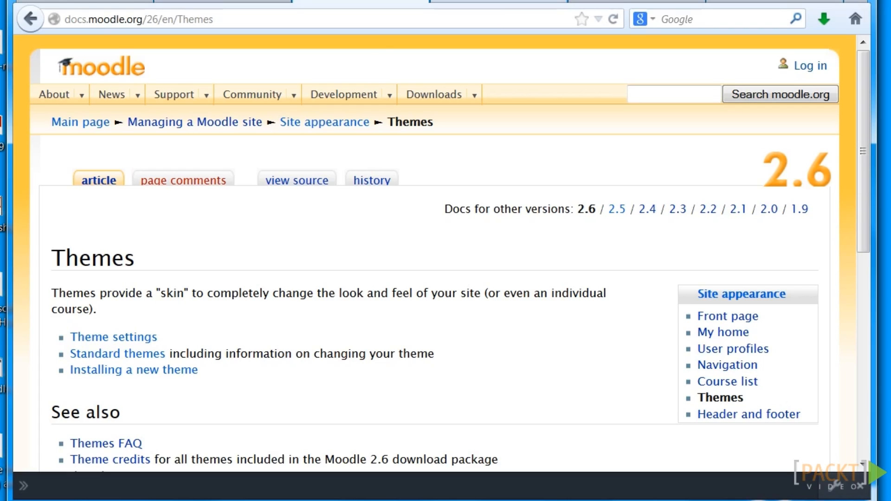
click(145, 353)
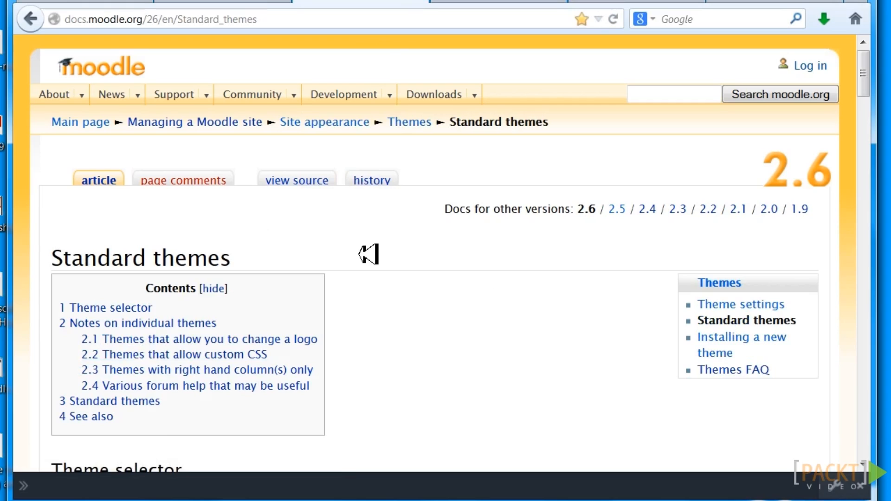
Step: Review the standard themes gallery and the lists of themes that allow a changed logo or custom CSS
drag(863, 72, 844, 265)
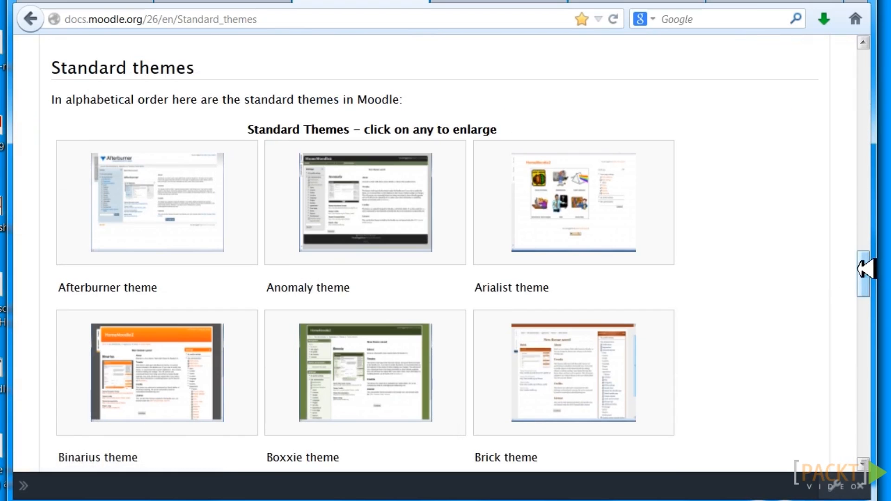
drag(863, 268, 887, 176)
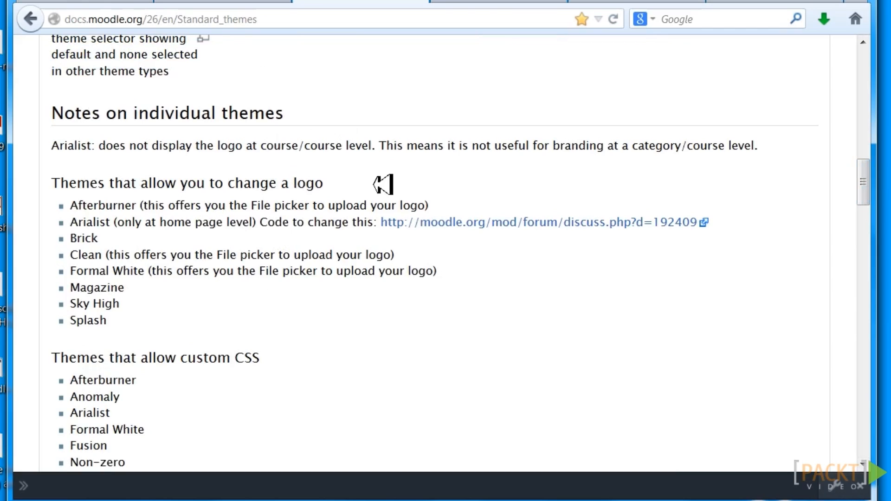
drag(869, 183, 868, 200)
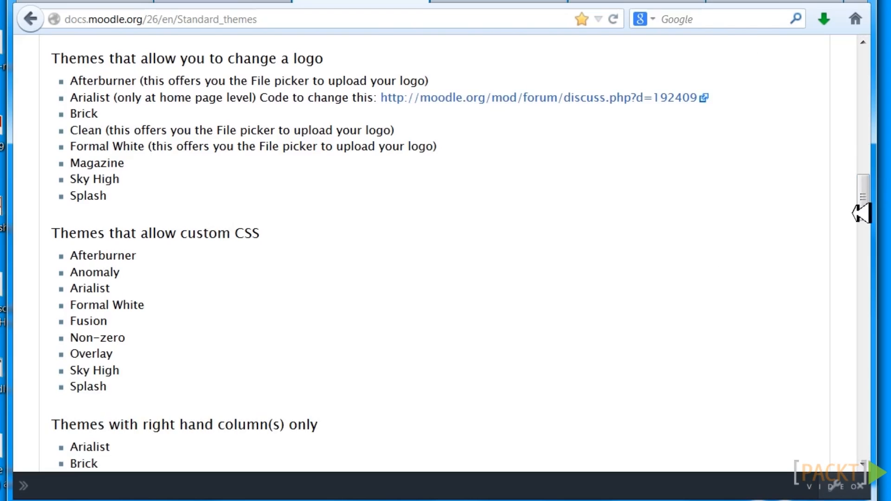
drag(865, 198, 862, 280)
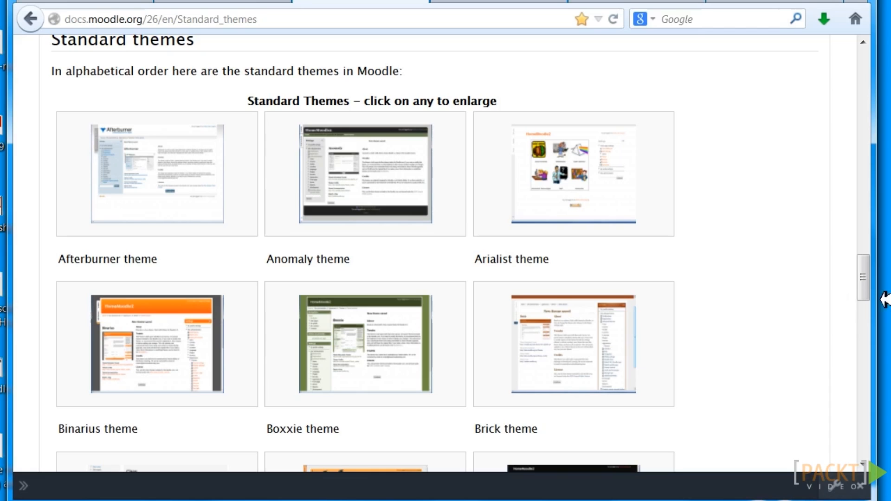
Step: Open the Fusion theme's enlarged screenshot from the gallery, examine its layout and description, and return to the Standard themes page
drag(872, 283, 865, 332)
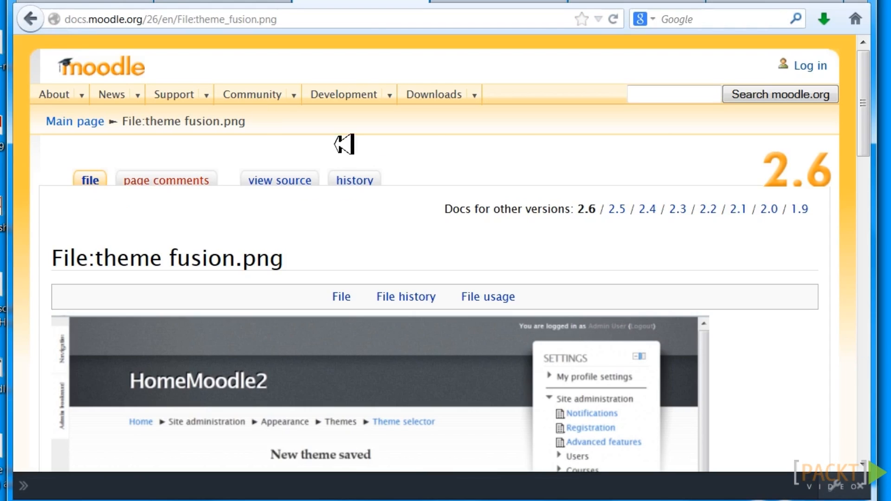
drag(864, 62, 878, 162)
scroll(881, 120, down, 2)
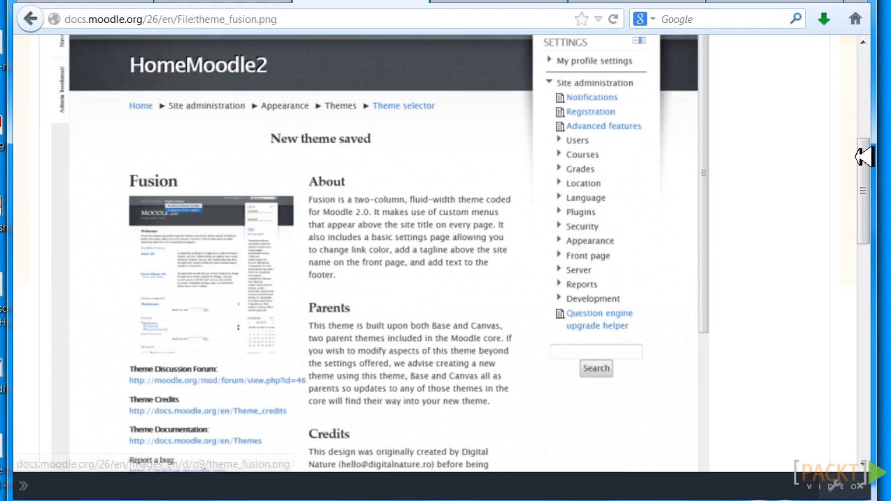
scroll(872, 158, down, 8)
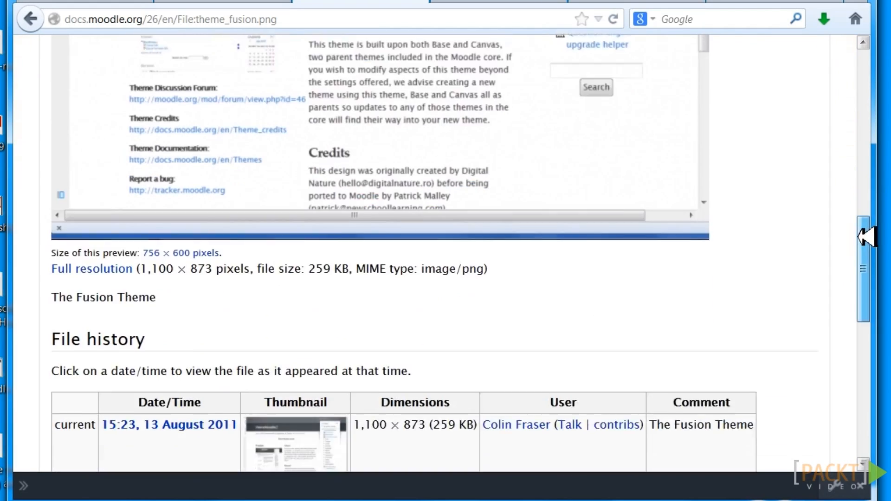
scroll(865, 186, up, 10)
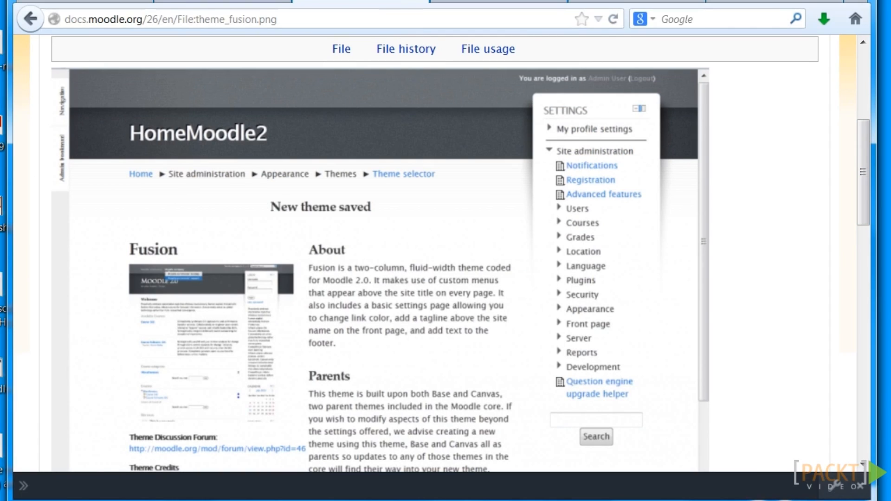
click(36, 20)
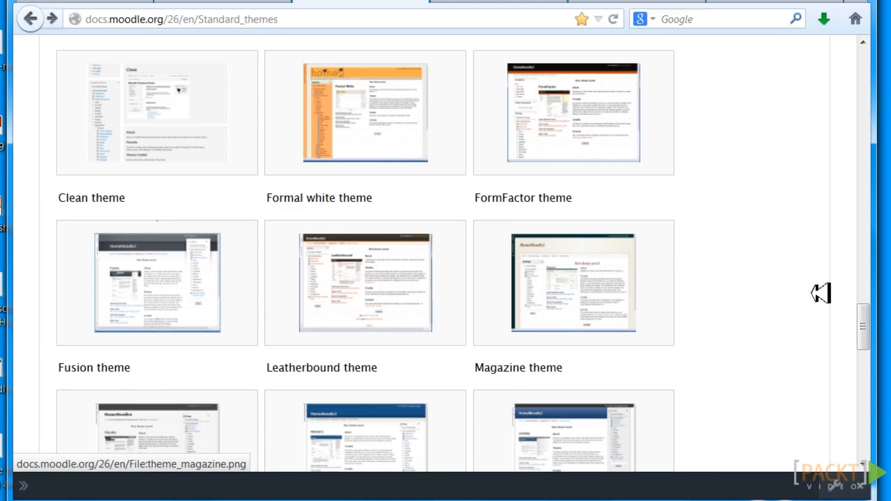
Step: Open the Clean theme's screenshot page from the standard themes gallery and view its page comments
scroll(875, 278, down, 5)
scroll(870, 260, up, 6)
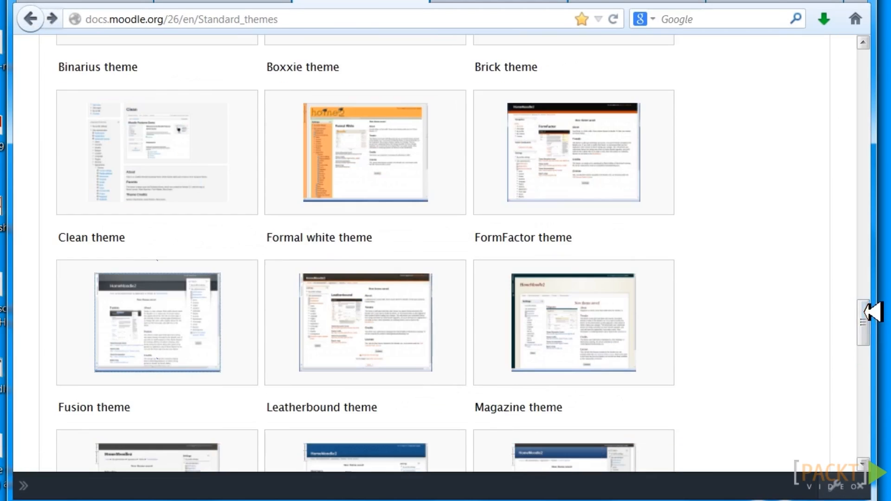
click(156, 290)
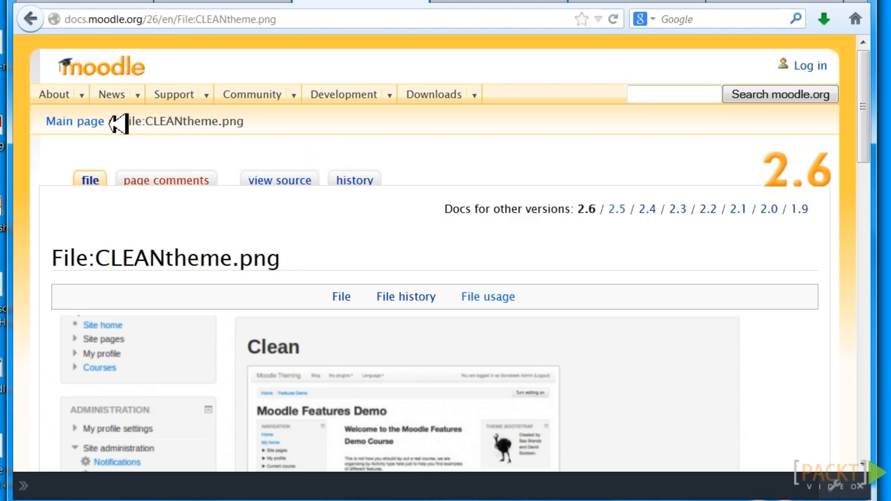
mouse_move(867, 116)
mouse_down()
mouse_move(876, 258)
mouse_move(882, 116)
mouse_up()
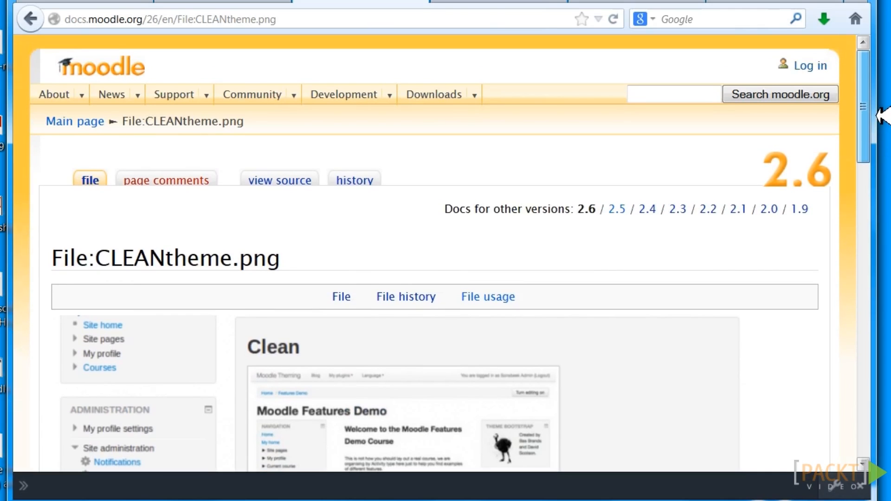
click(190, 176)
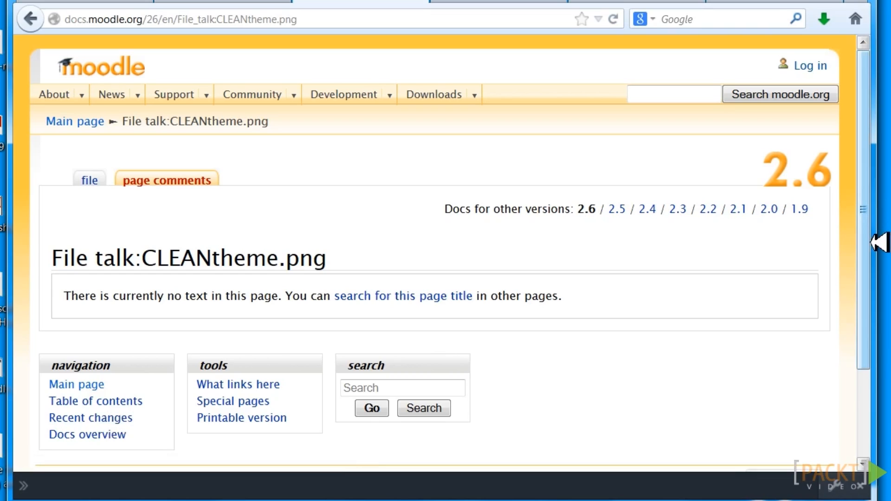
Step: On the Professional Development Institute site, open the site-wide Theme settings page under Site administration's Appearance section
mouse_move(286, 94)
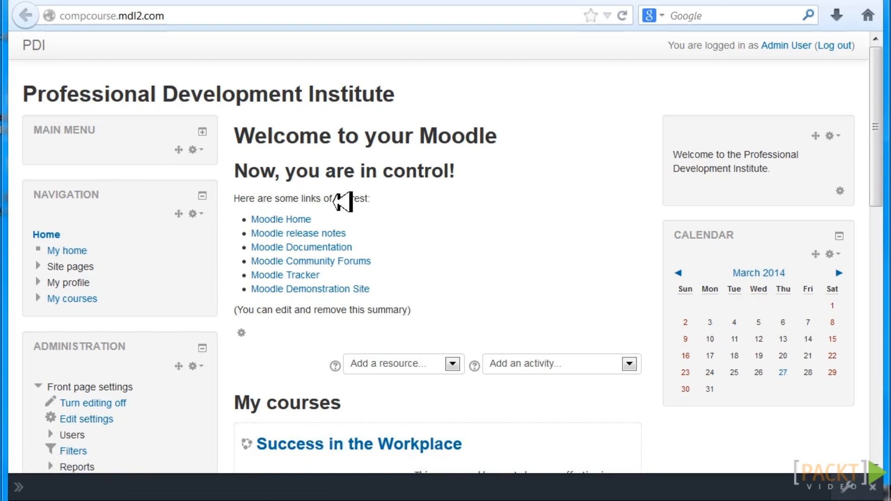
drag(884, 83, 880, 257)
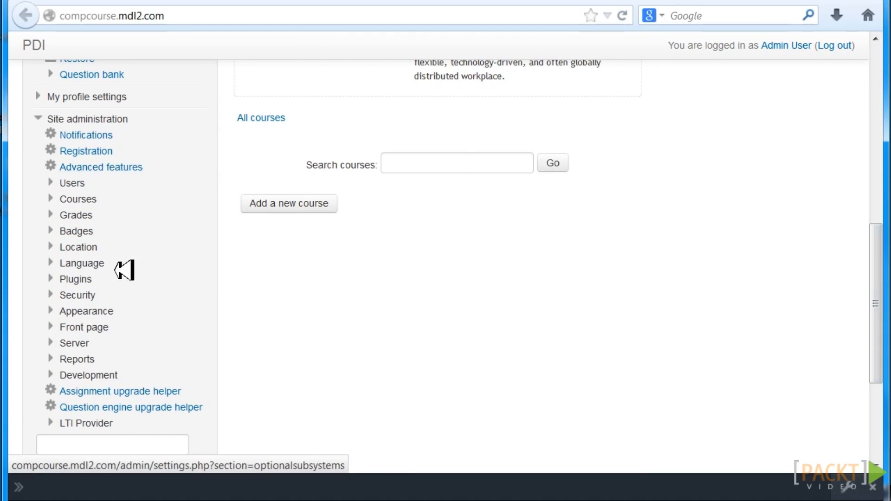
click(100, 310)
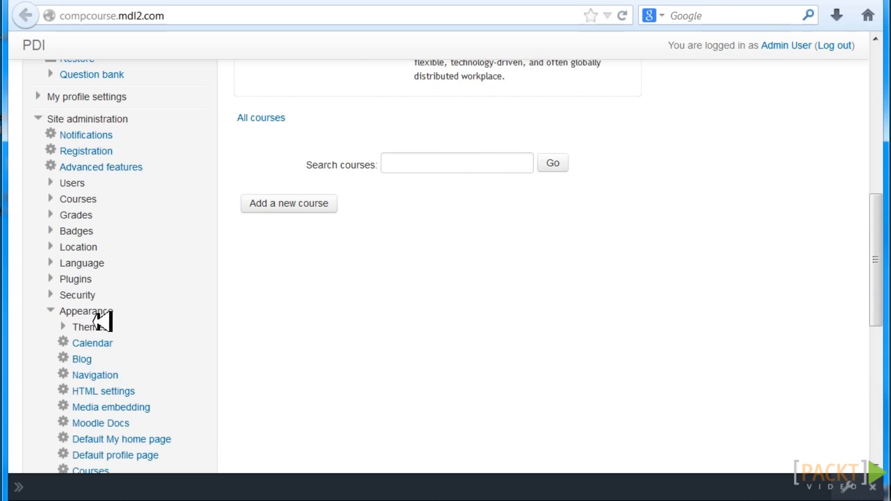
click(102, 323)
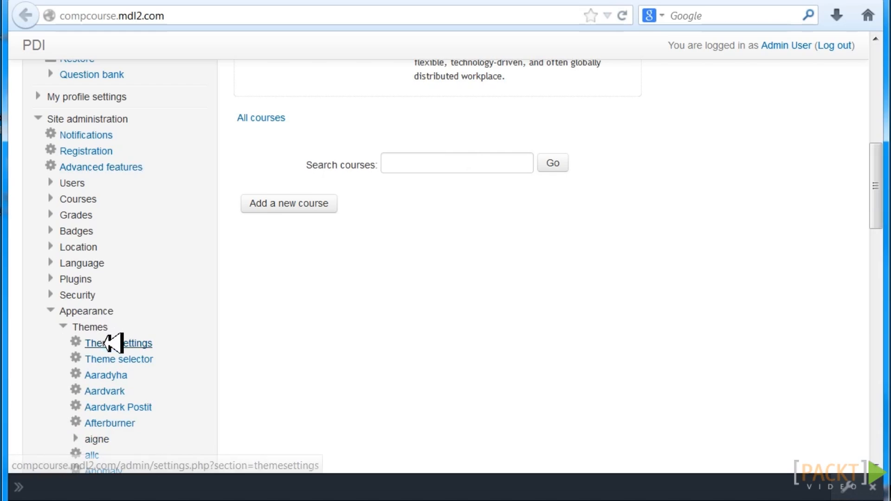
click(111, 344)
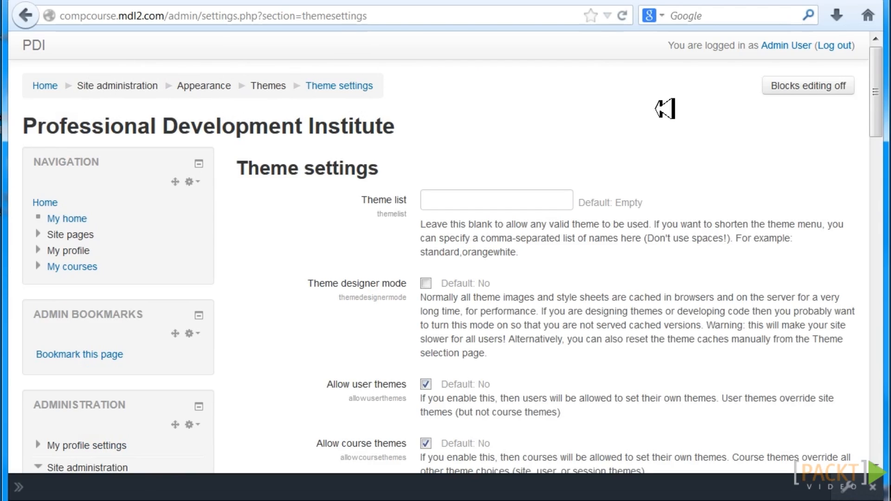
Step: Review the theme settings from Theme designer mode through Custom menu items, and consult the Theme settings documentation page
drag(876, 74, 878, 112)
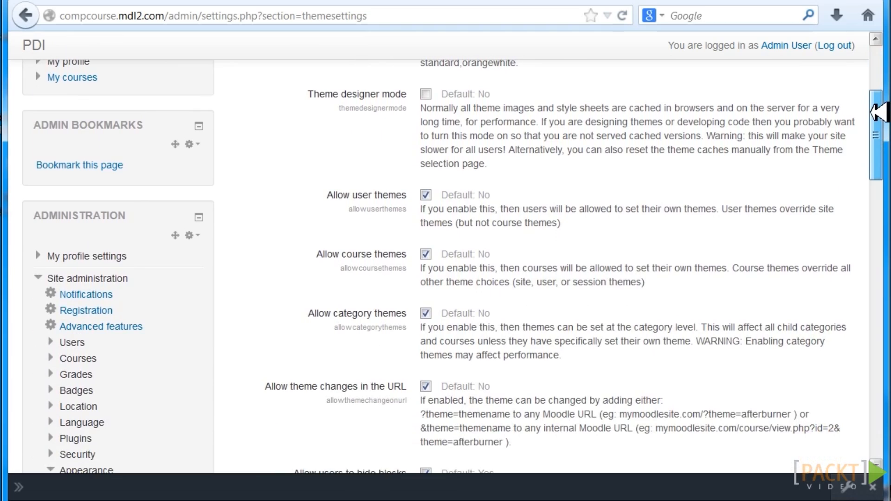
drag(879, 112, 875, 136)
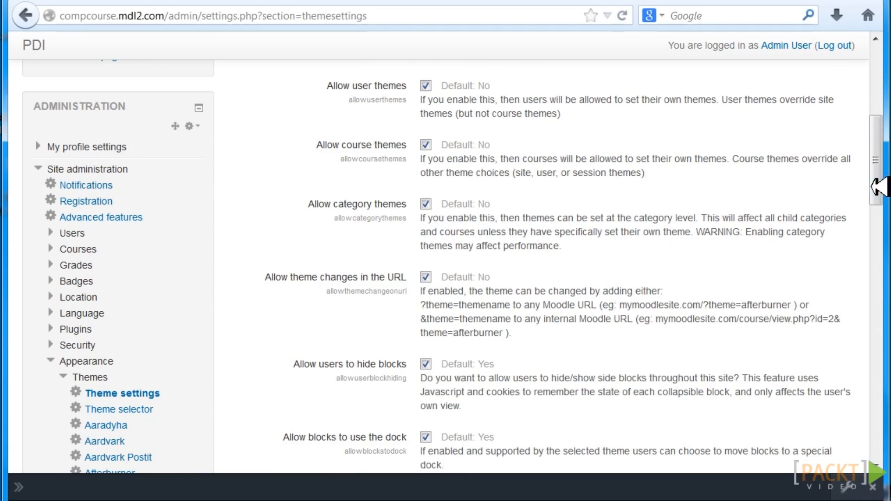
drag(882, 176, 882, 199)
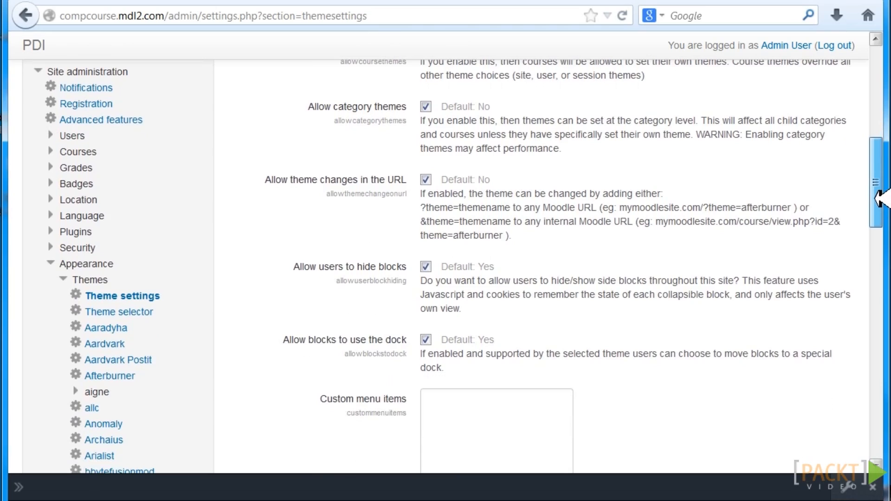
drag(881, 198, 882, 206)
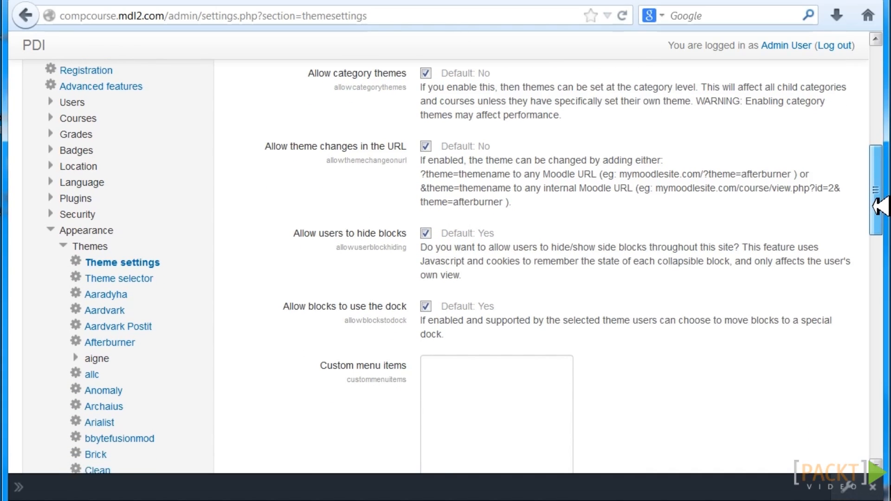
drag(882, 206, 876, 247)
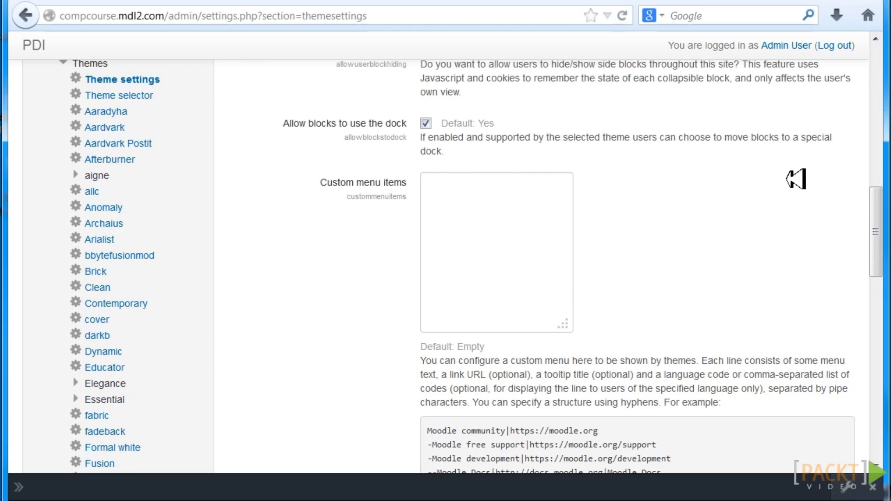
drag(879, 189, 880, 284)
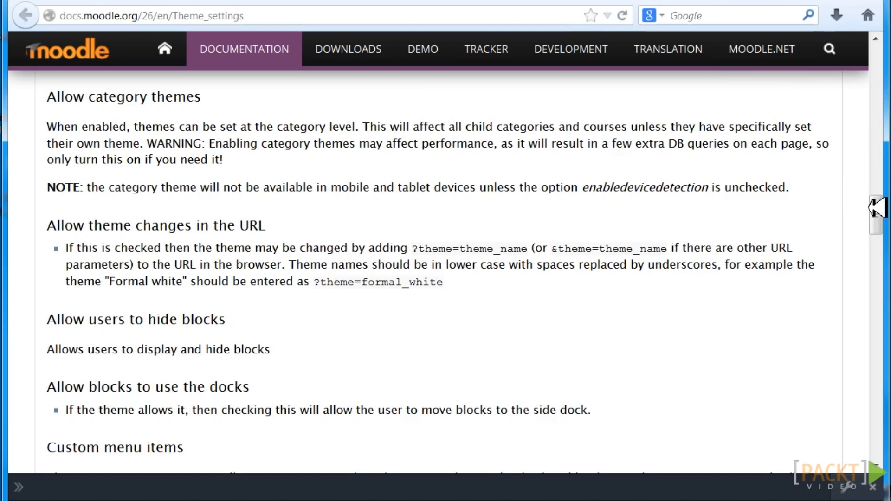
drag(878, 214, 875, 66)
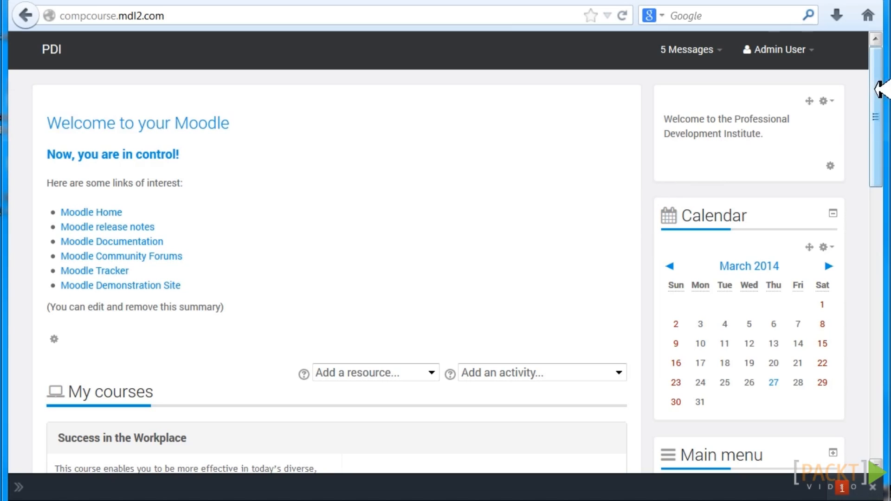
Step: From the site's front page, expand Appearance and its Themes list under Site administration
mouse_move(882, 88)
mouse_down()
mouse_move(881, 290)
mouse_move(881, 88)
mouse_up()
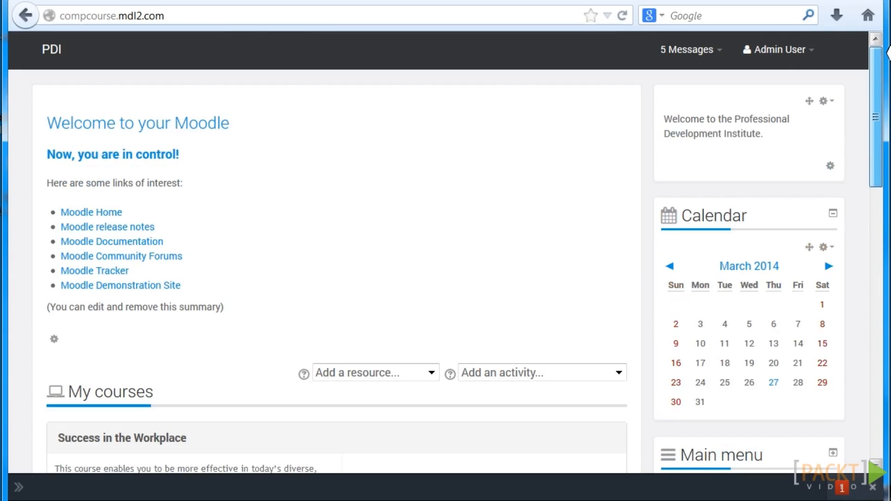
drag(887, 54, 886, 55)
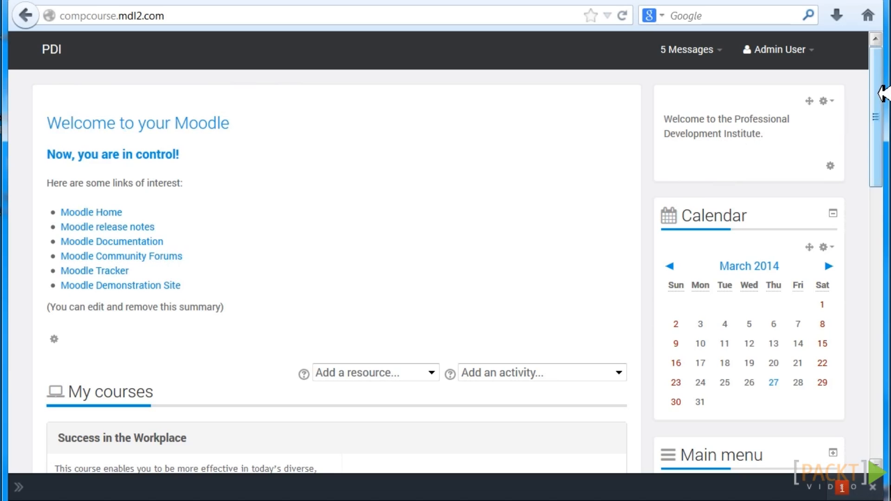
drag(881, 89, 884, 308)
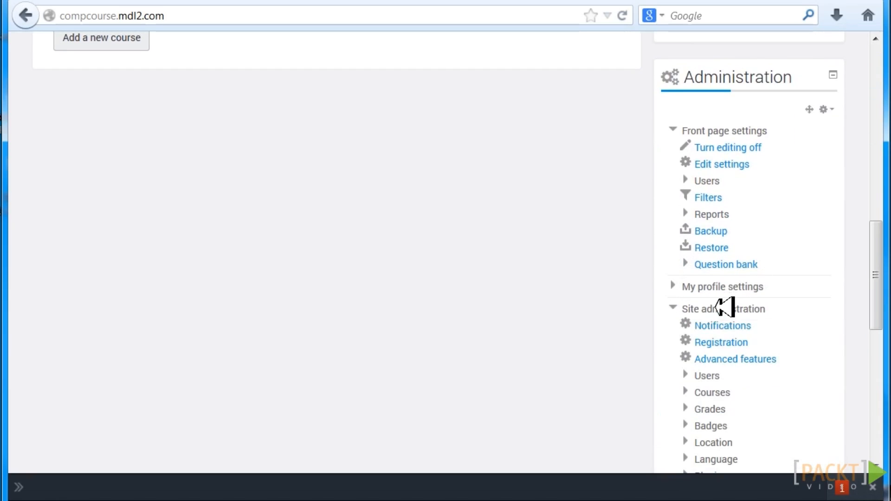
drag(877, 223, 881, 274)
click(726, 323)
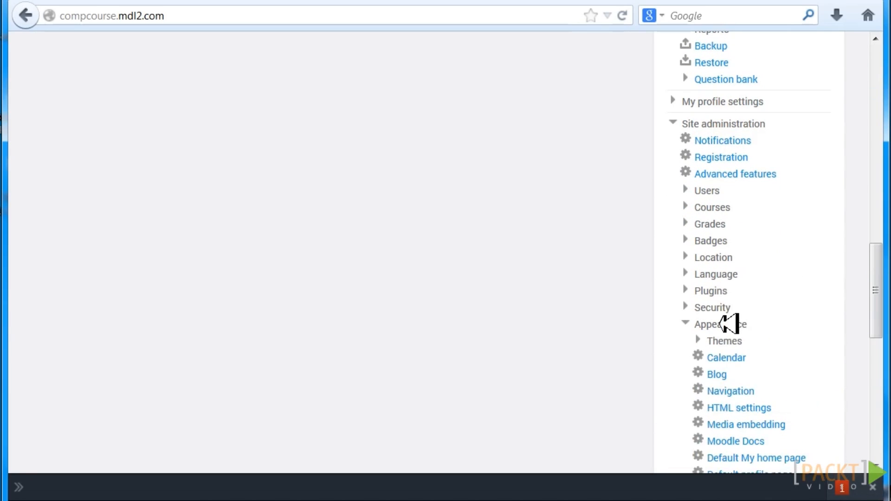
drag(878, 295, 879, 312)
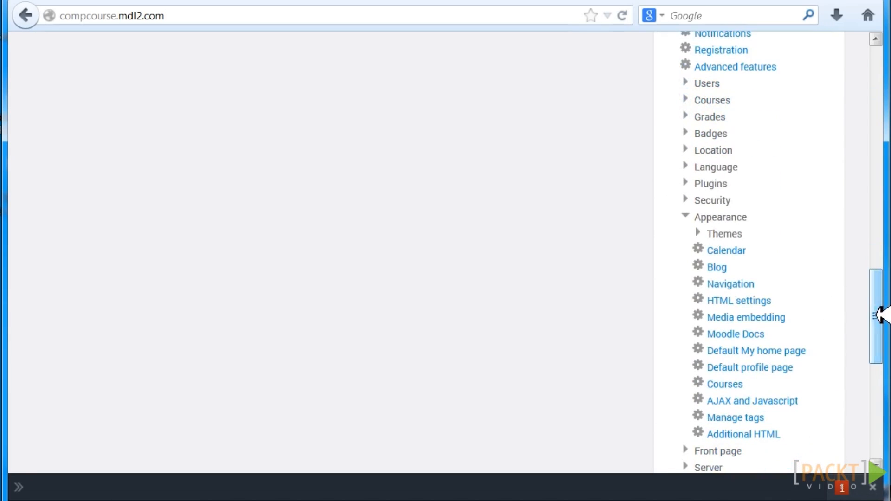
click(726, 234)
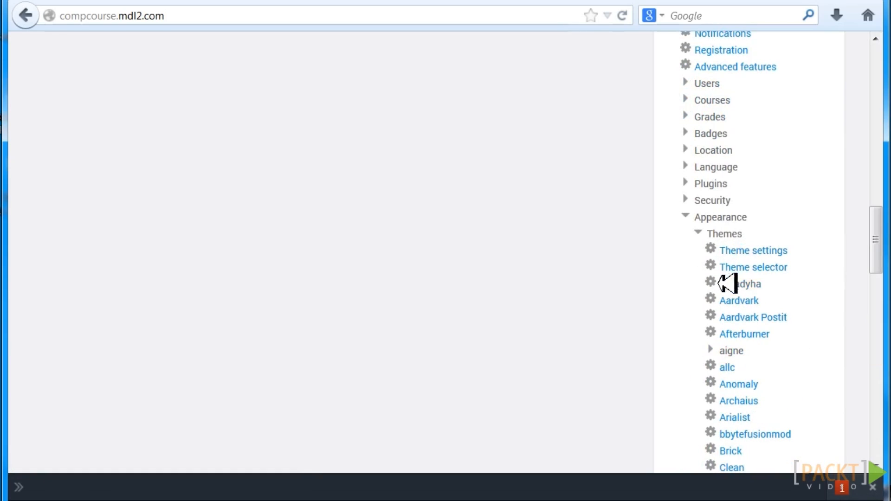
Step: Expand the Elegance theme's settings categories, open Social Networking, and examine its website, blog and Facebook URL fields
drag(876, 225, 879, 276)
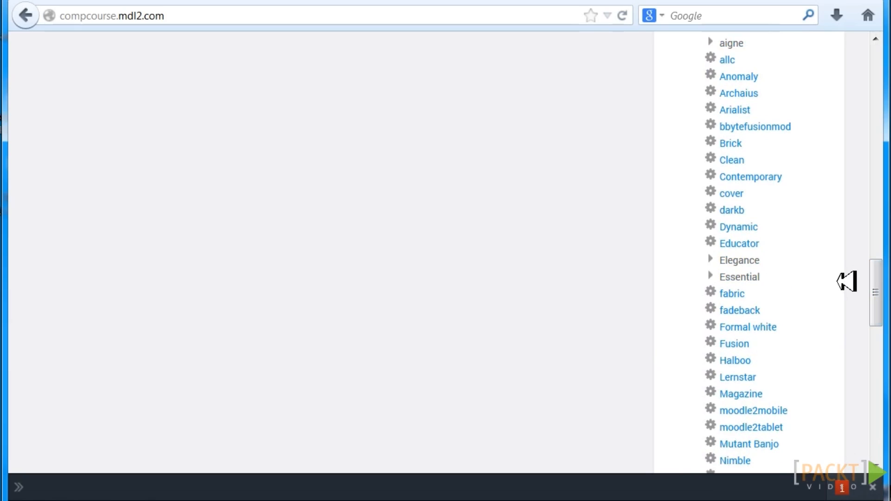
click(750, 258)
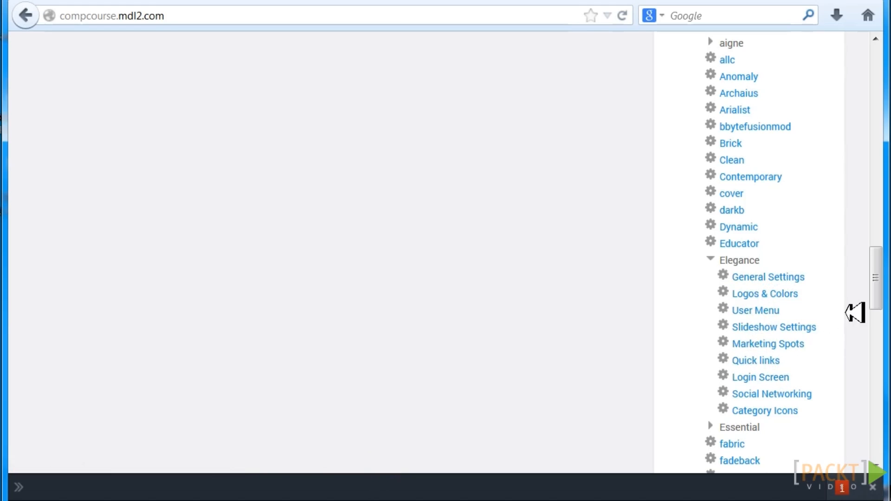
drag(880, 282, 881, 304)
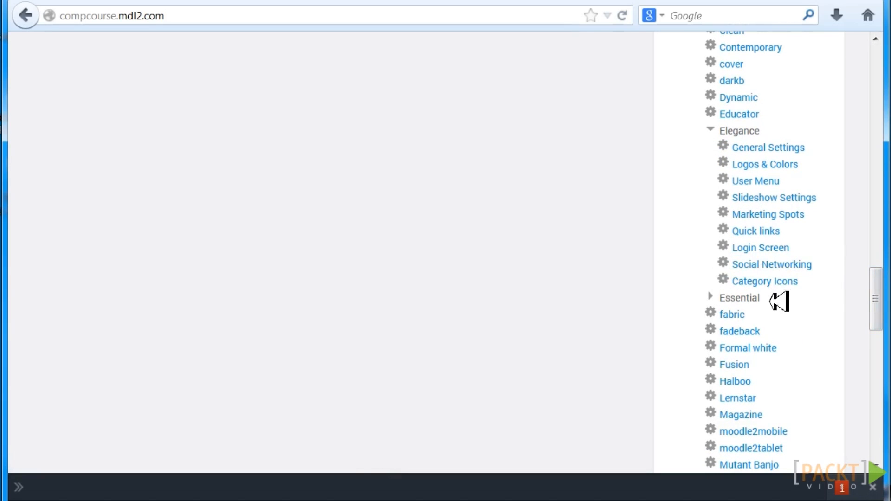
click(768, 262)
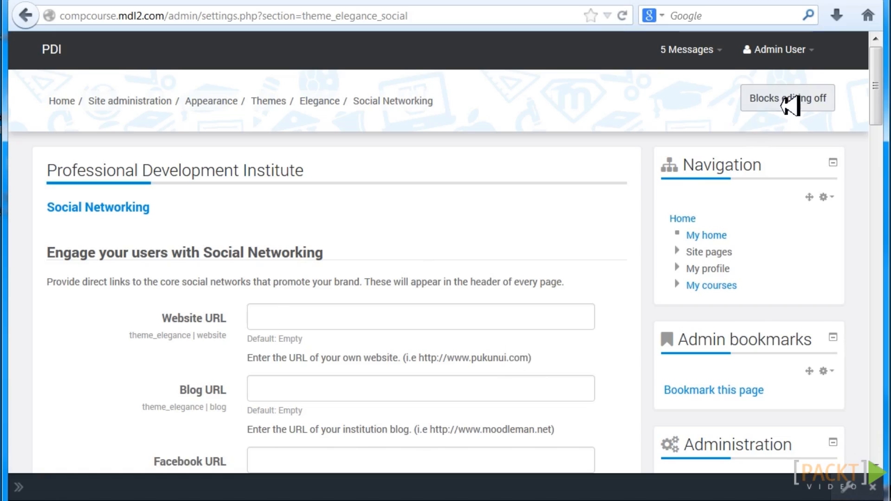
mouse_move(882, 88)
mouse_down()
mouse_move(881, 285)
mouse_move(881, 93)
mouse_up()
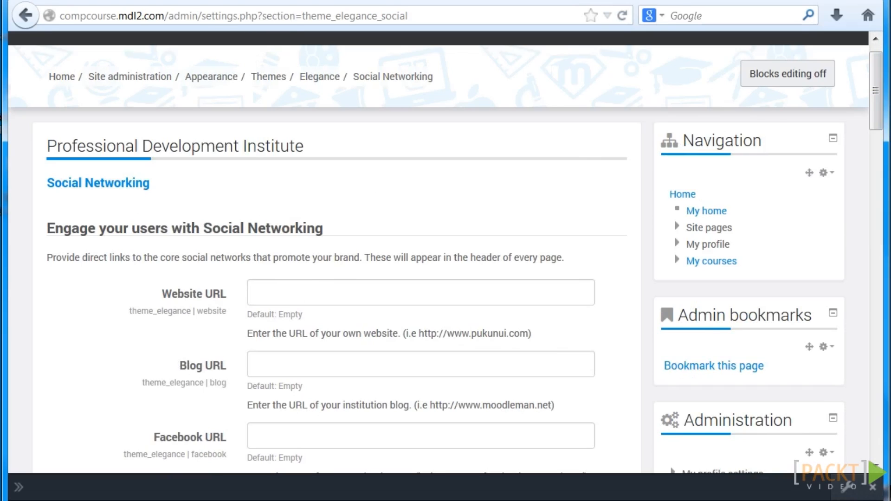
Step: Go back from the Social Networking settings and open the Theme selector to examine the default device's current theme
key(alt+Left)
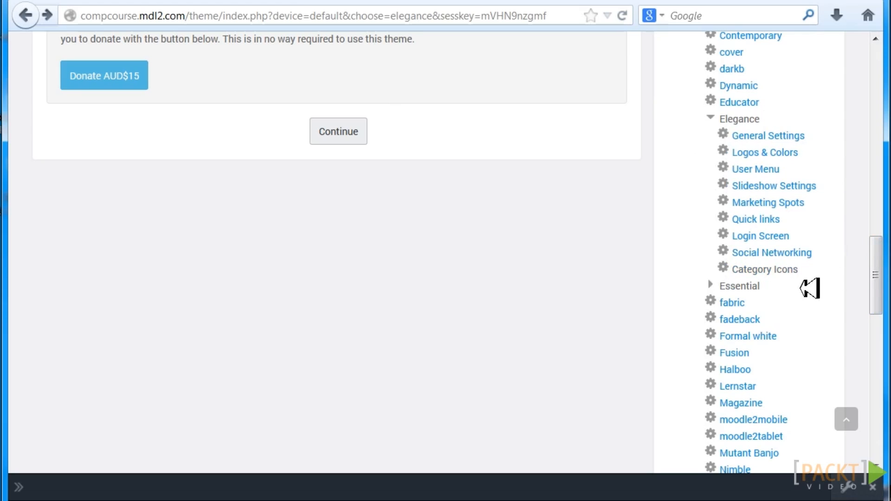
drag(876, 254, 876, 197)
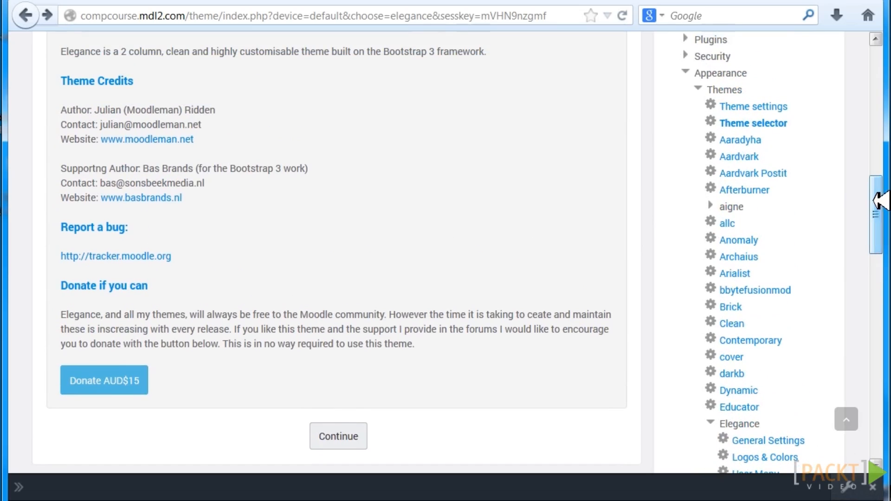
click(748, 121)
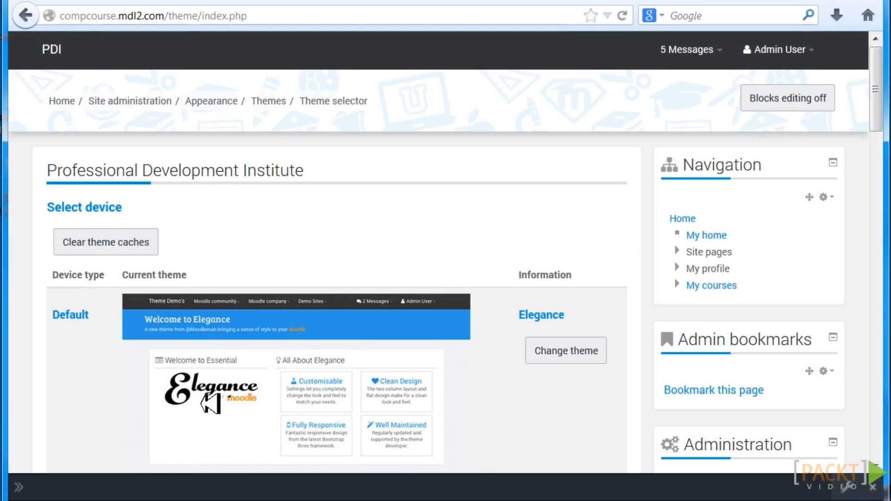
drag(881, 63, 880, 85)
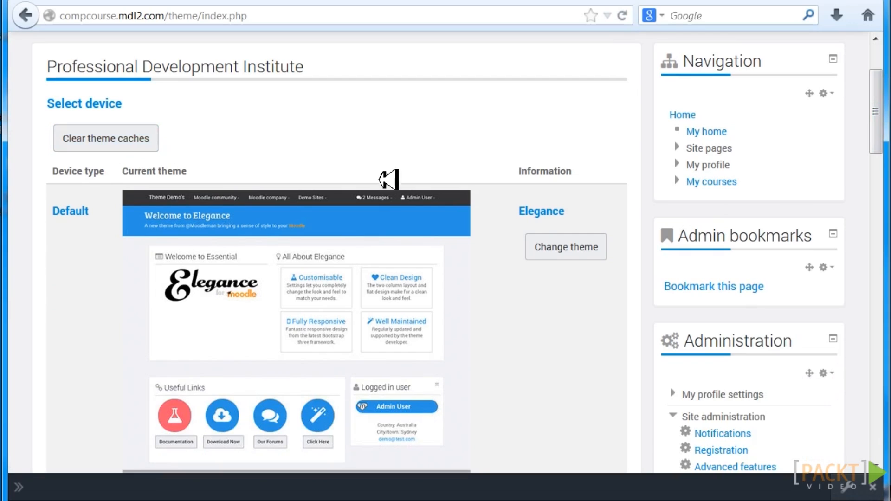
Step: Open the list of selectable themes for the default device, browse the previews, and return to the device overview
click(567, 247)
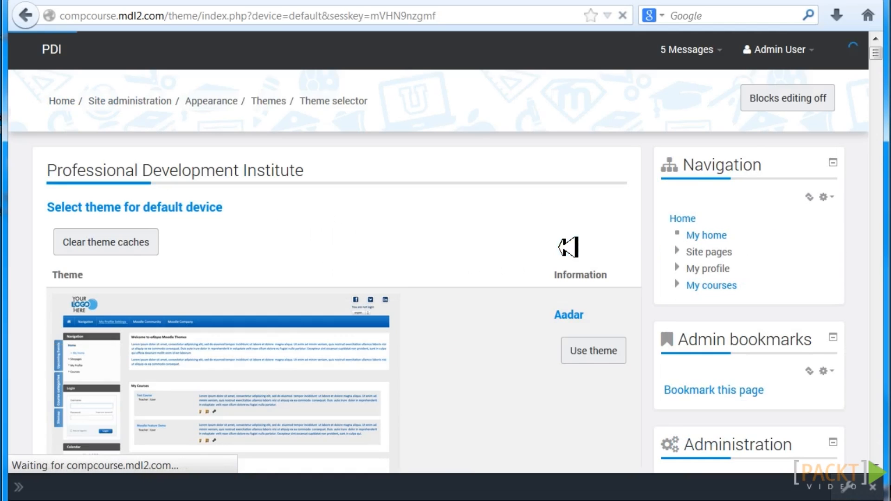
drag(877, 50, 871, 150)
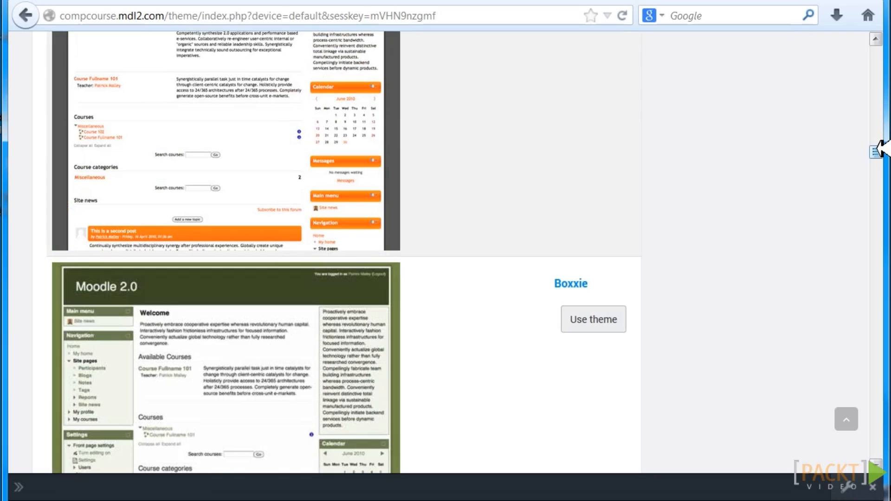
drag(876, 147, 877, 413)
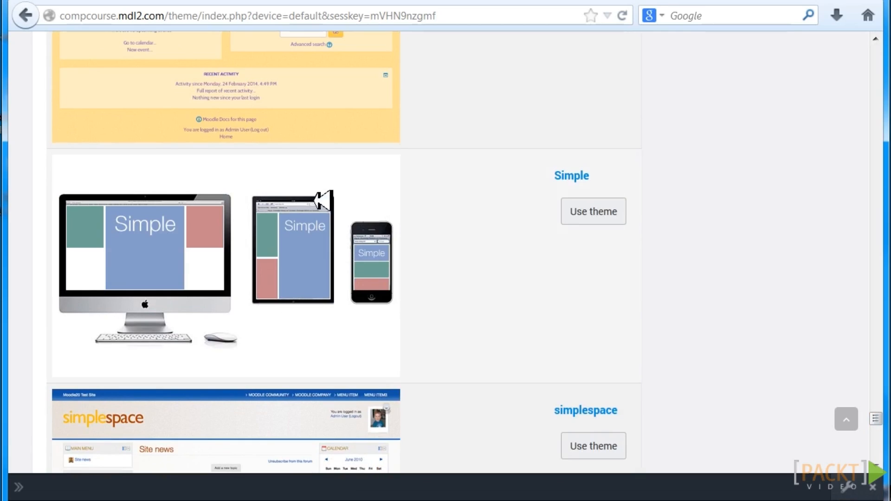
click(30, 14)
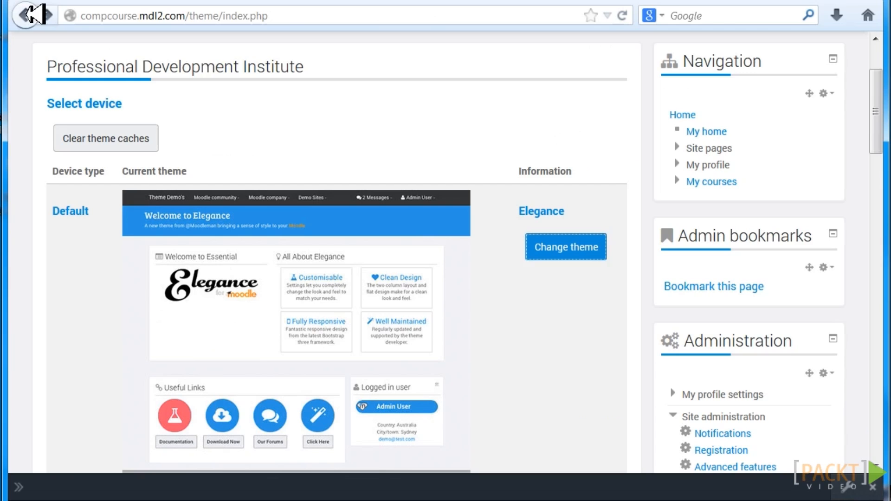
Step: Examine the themes assigned to the other device types, including Mobile and Tablet, and the list of installed themes in Site administration
drag(876, 90, 881, 213)
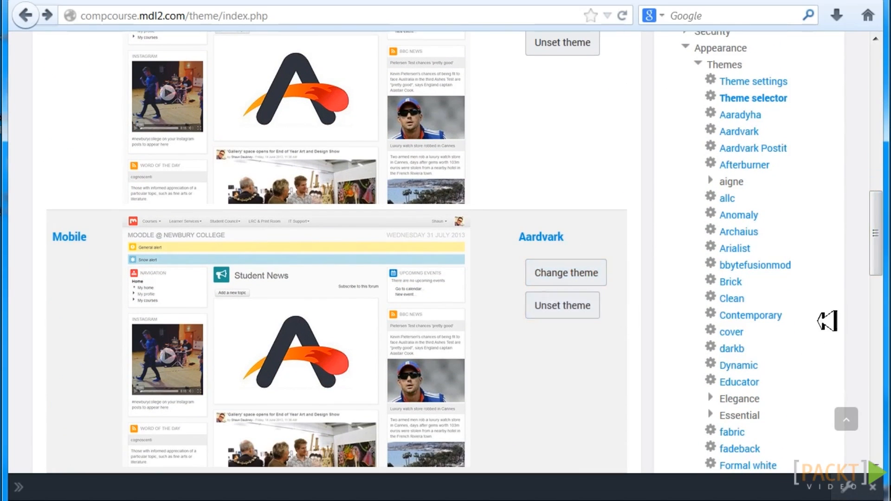
drag(876, 235, 881, 279)
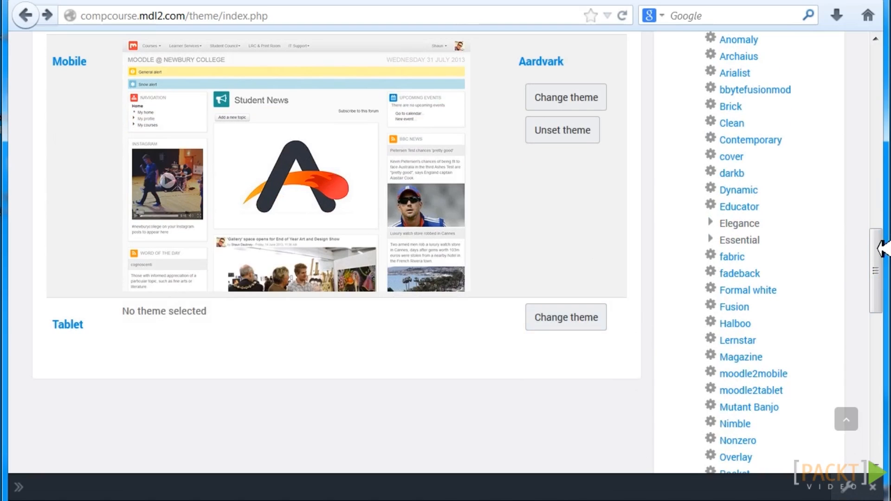
drag(880, 249, 871, 63)
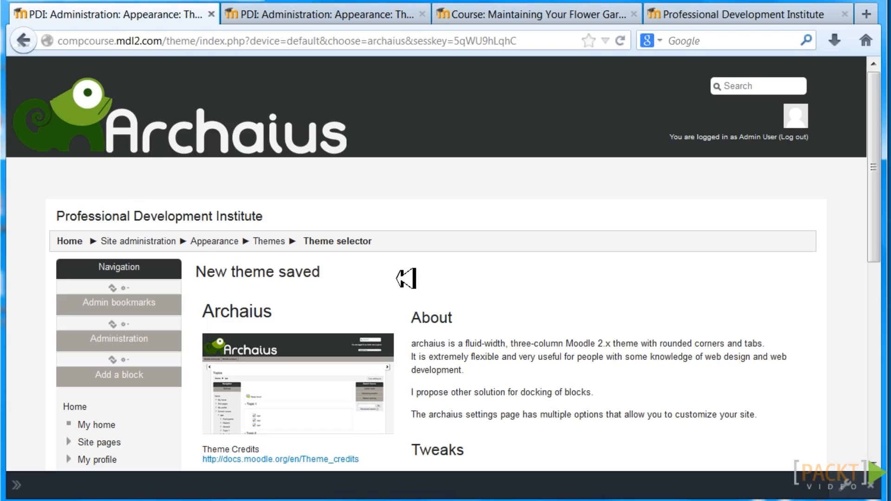
Step: Switch to the Archaius theme's settings page and examine its logo, Foot Note and Background color options
drag(255, 40, 108, 63)
click(321, 15)
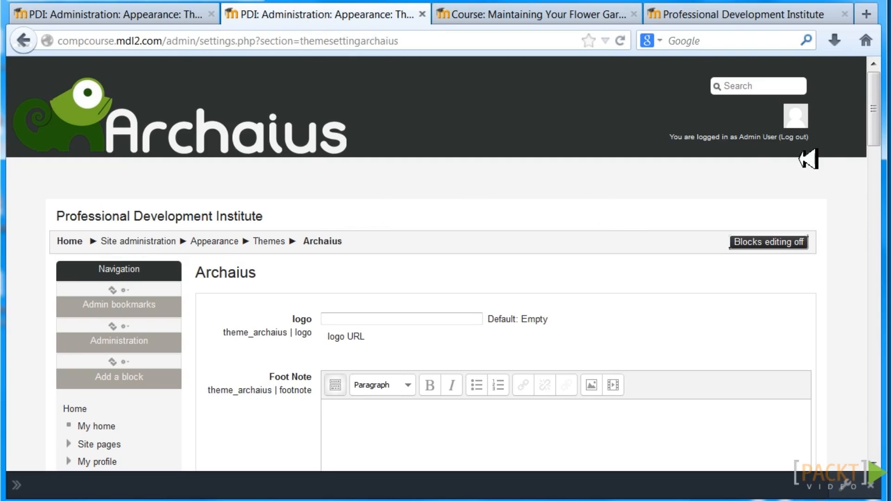
mouse_move(878, 101)
mouse_down()
mouse_move(877, 141)
mouse_move(875, 86)
mouse_up()
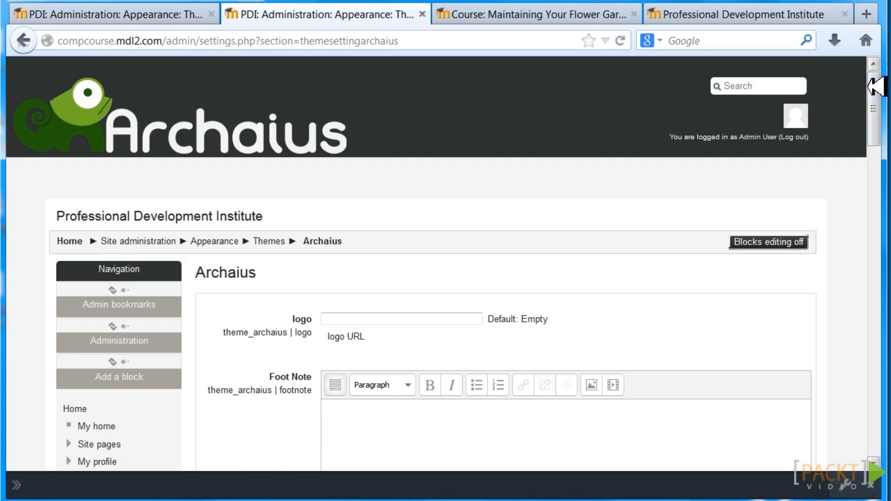
drag(876, 86, 879, 116)
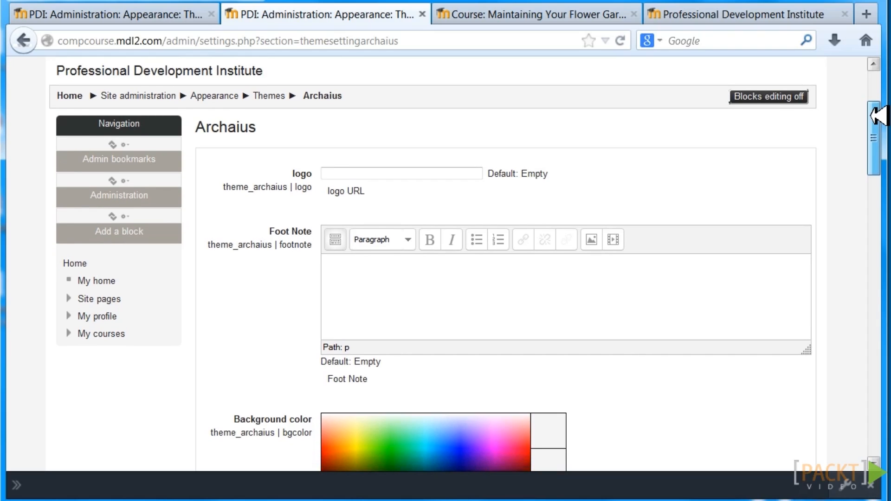
drag(878, 116, 878, 122)
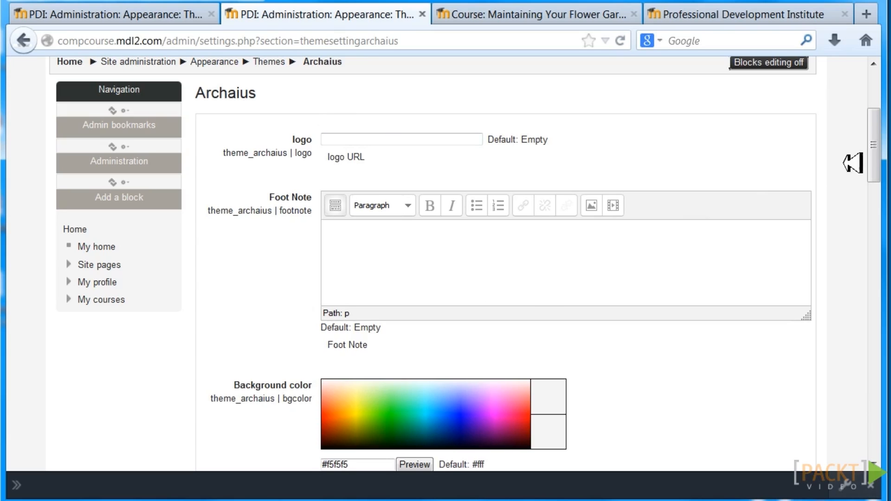
Step: Try pink #FF42B5 as the Archaius Tabs Color, and replace it with pale yellow #FFFC8E
drag(879, 140, 877, 226)
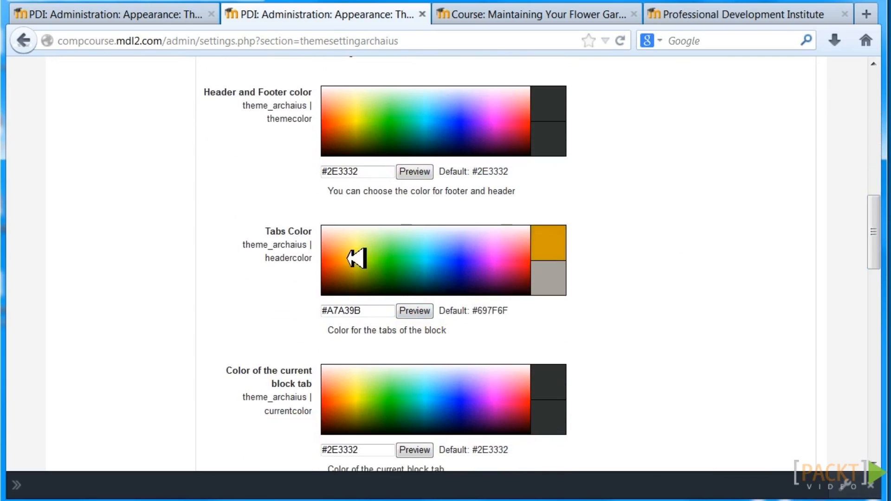
click(516, 250)
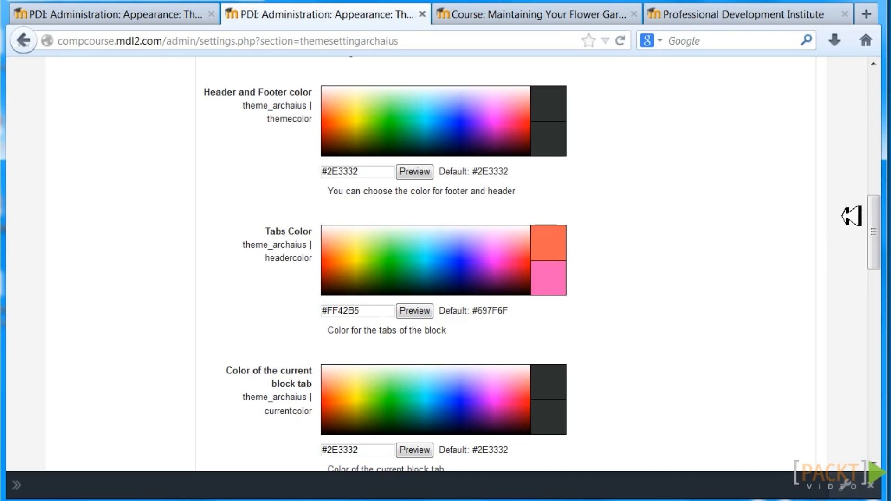
drag(877, 218, 875, 250)
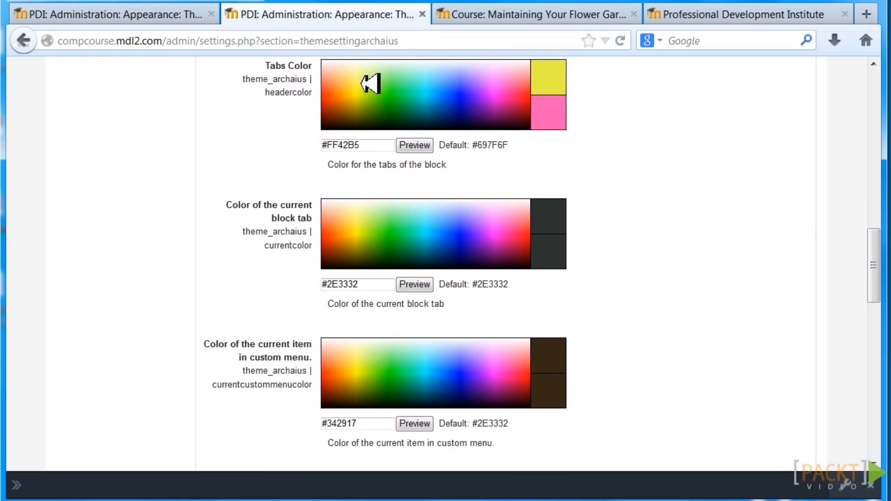
click(363, 73)
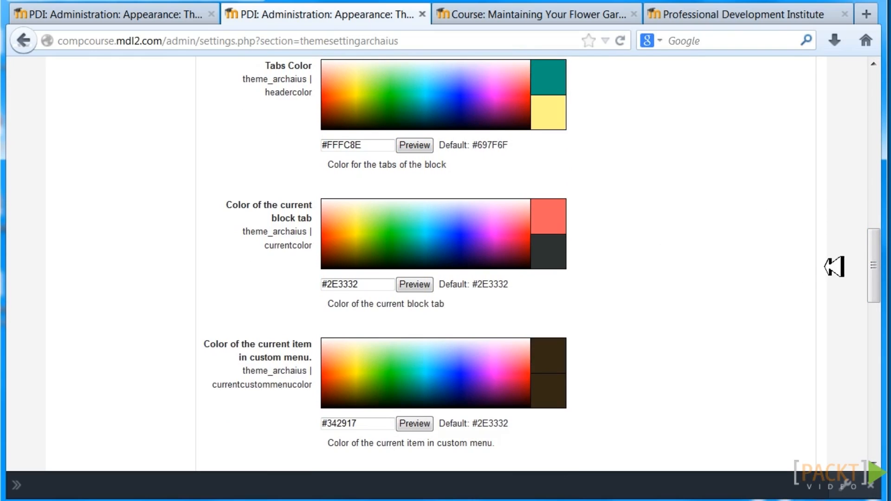
Step: Examine the remaining Archaius settings, from the block tab and custom menu colors to the Custom CSS and Javascript fields
drag(875, 253, 882, 278)
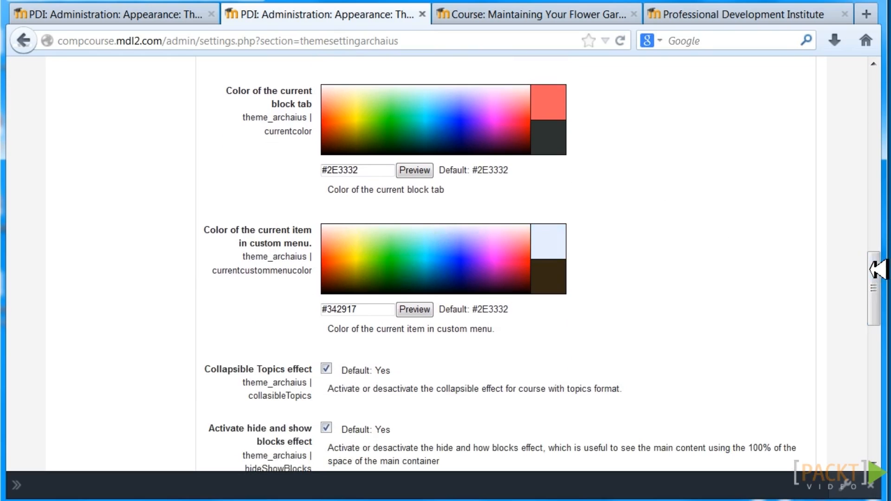
drag(877, 266, 875, 360)
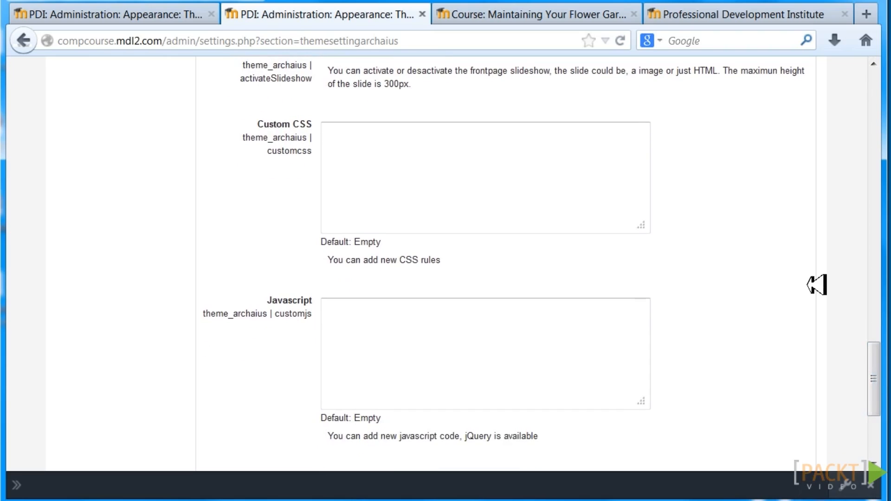
click(402, 313)
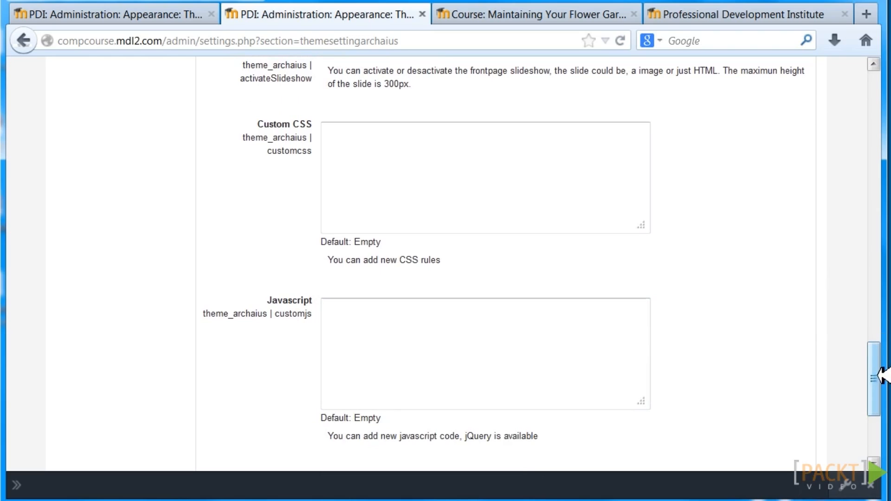
drag(881, 355, 881, 374)
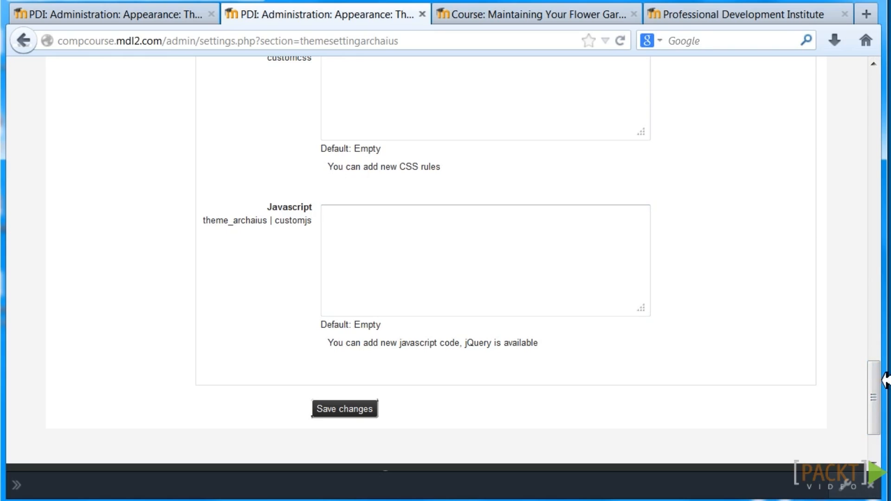
drag(887, 378, 888, 37)
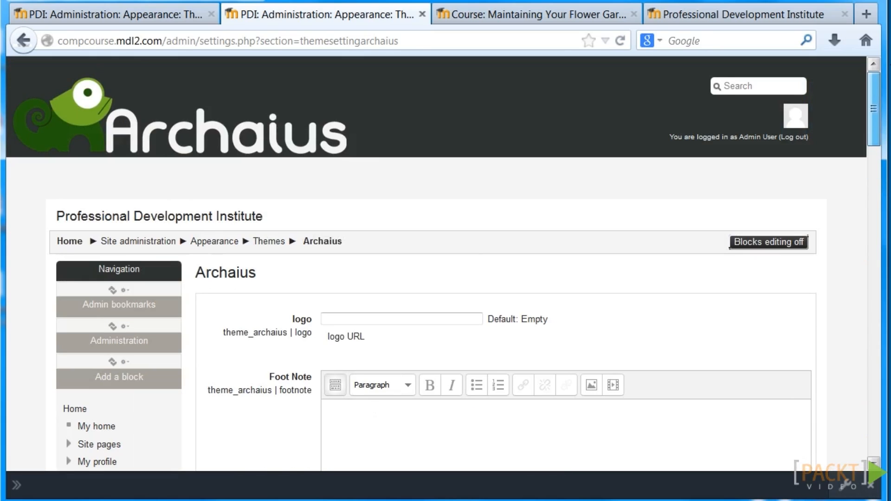
Step: View the Maintaining Your Flower Garden course page and the site's front page in the Archaius theme
click(529, 11)
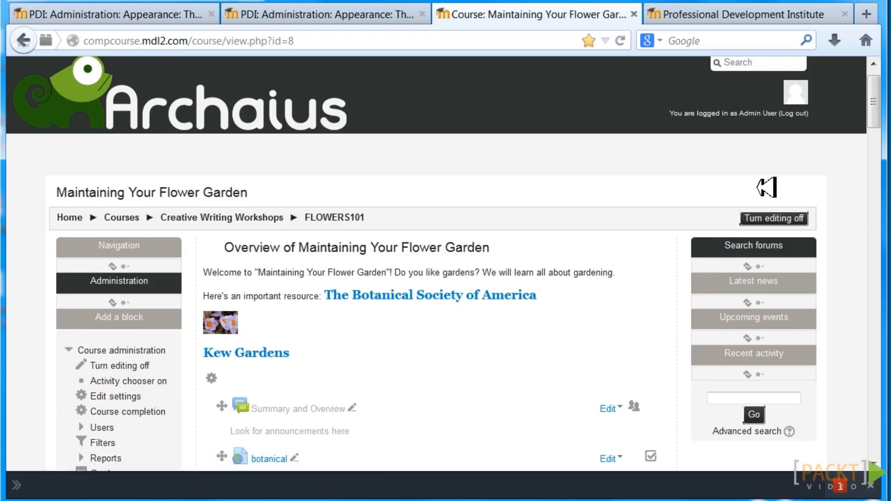
mouse_move(874, 101)
mouse_down()
mouse_move(877, 153)
mouse_move(877, 113)
mouse_up()
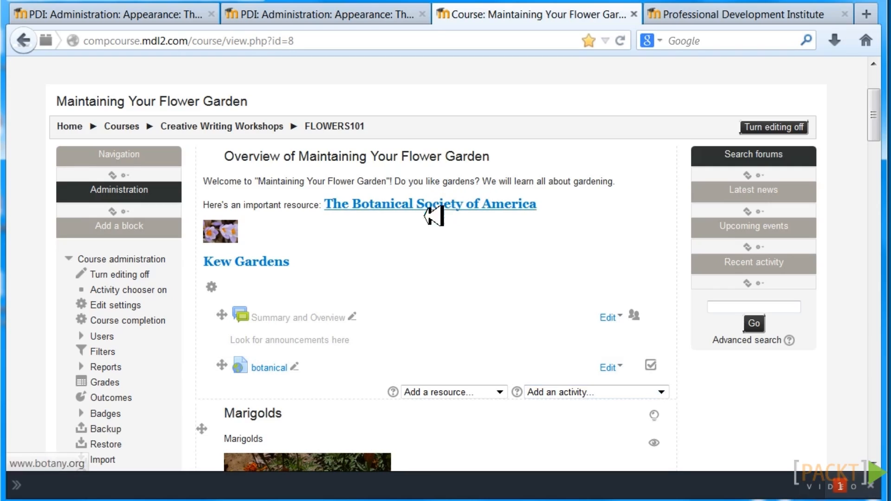
click(713, 9)
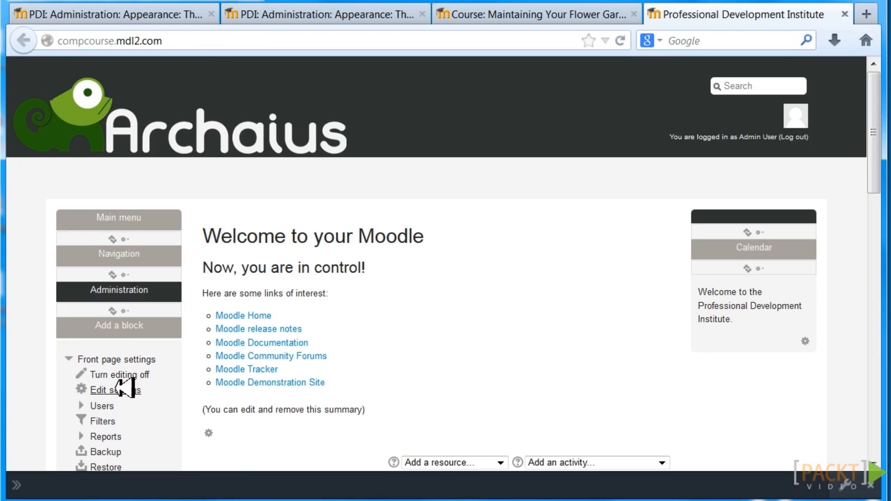
Step: Open the Calendar settings under Appearance in Site administration and examine the time format, week start and weekend options
scroll(881, 195, down, 2)
drag(881, 194, 872, 335)
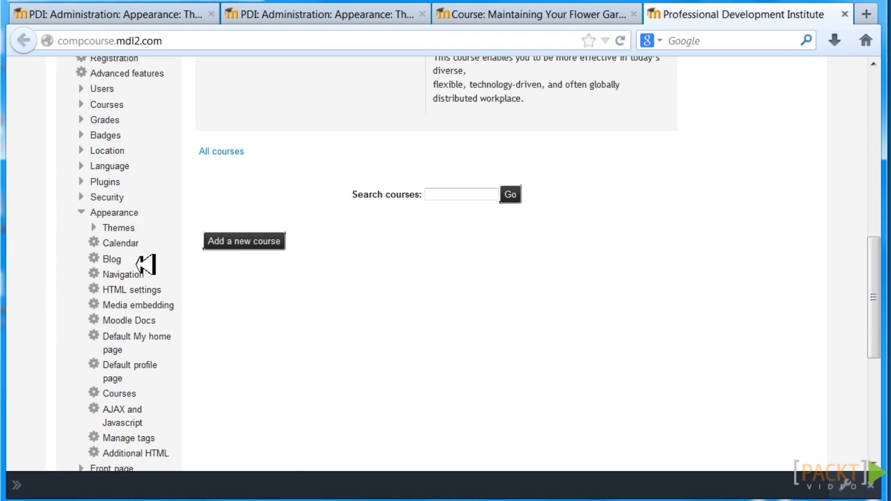
click(132, 241)
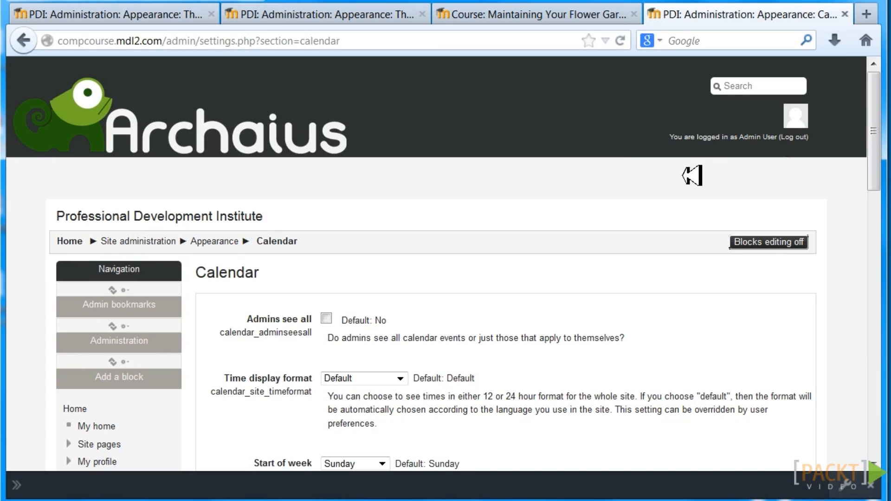
drag(875, 132, 877, 332)
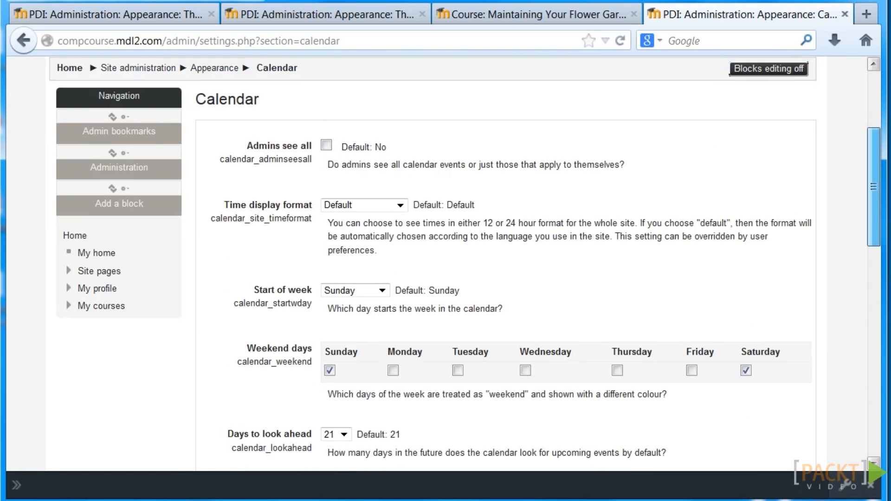
drag(876, 188, 876, 131)
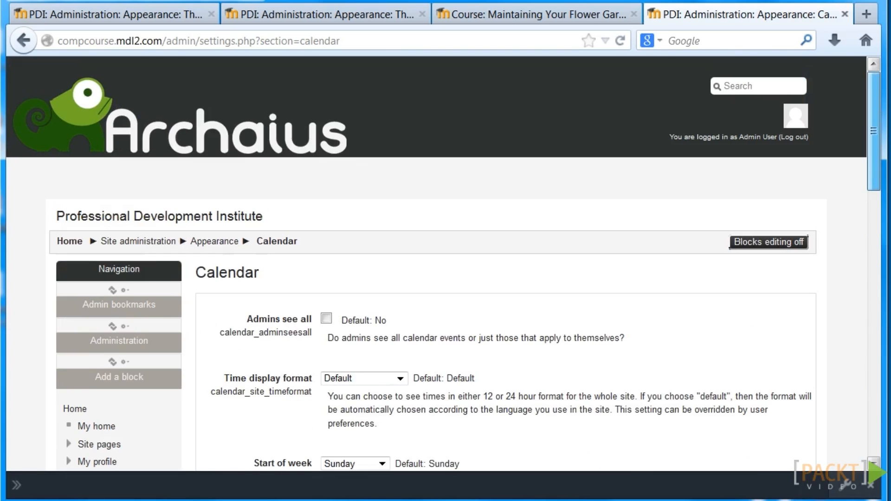
Step: Review the Archaius theme confirmation, its settings page and the Maintaining Your Flower Garden course, and return to the Archaius settings
click(132, 11)
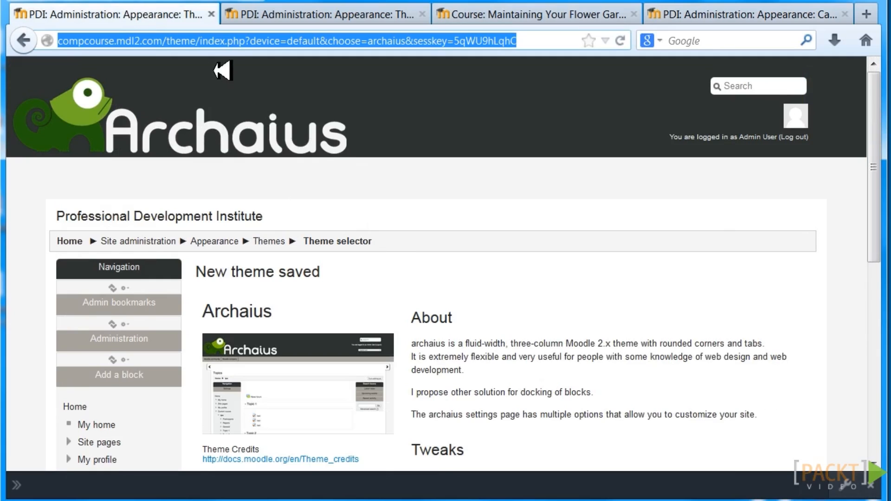
click(292, 13)
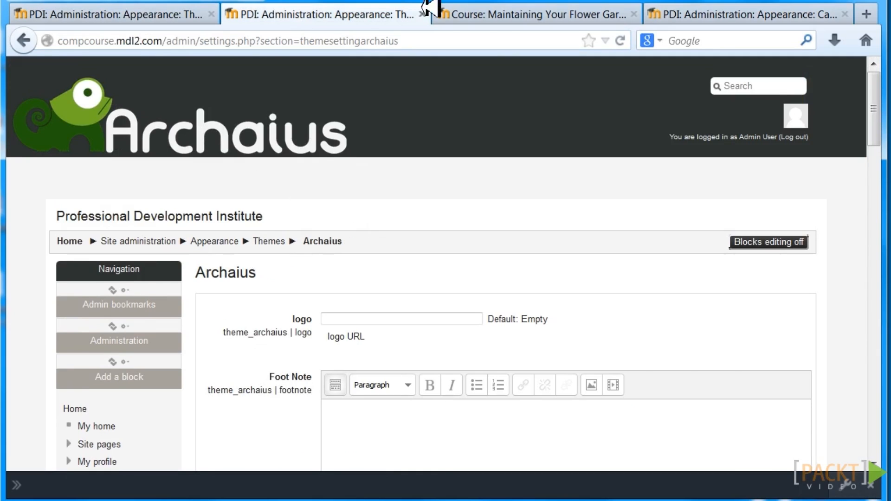
click(487, 11)
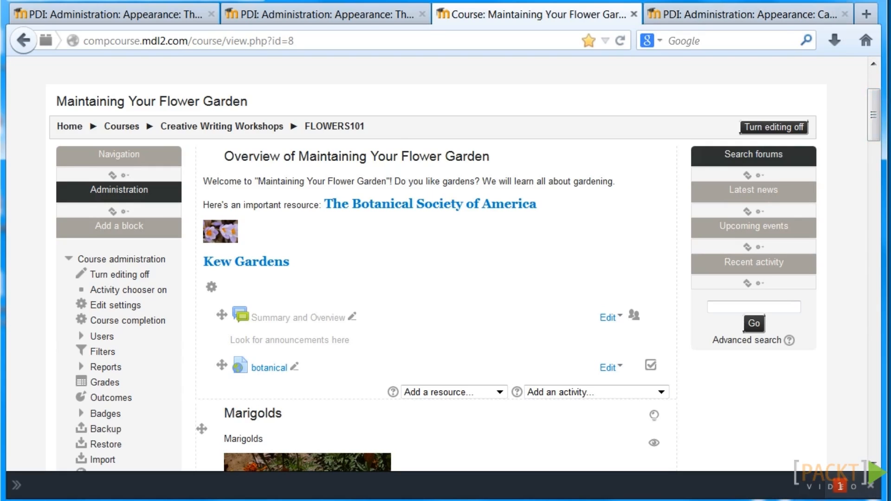
click(269, 17)
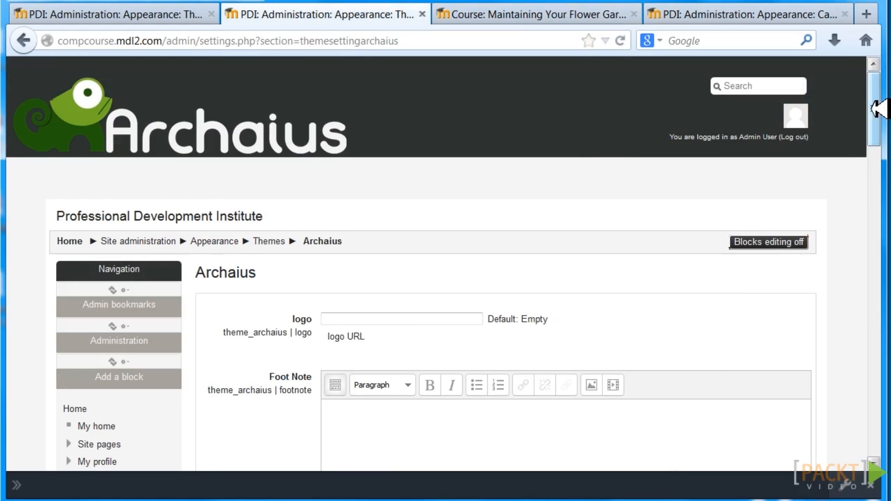
mouse_move(880, 107)
mouse_down()
mouse_move(881, 360)
mouse_move(883, 101)
mouse_up()
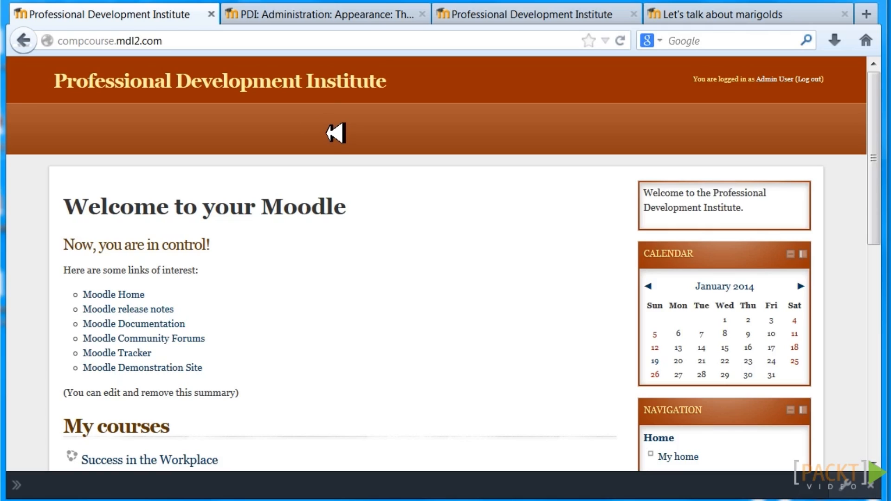
Step: Open the Brick theme's settings page and examine its logo, link, linkhover and Main colour options
click(299, 17)
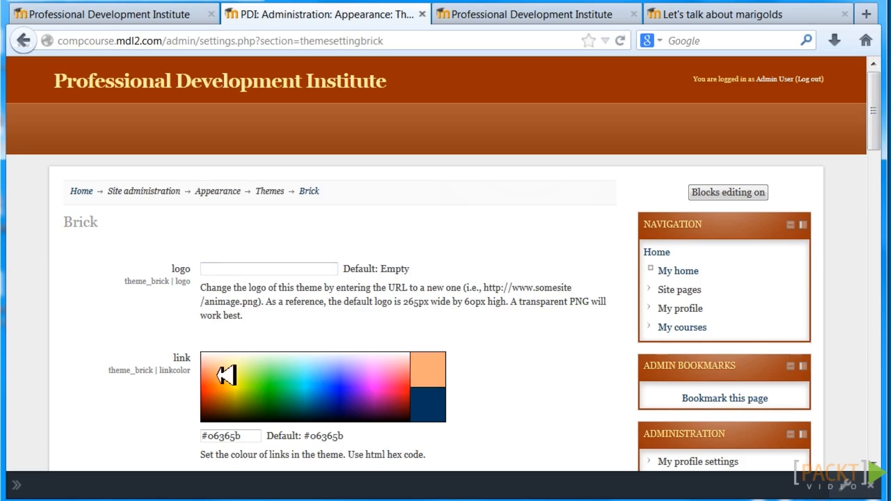
drag(878, 106, 878, 178)
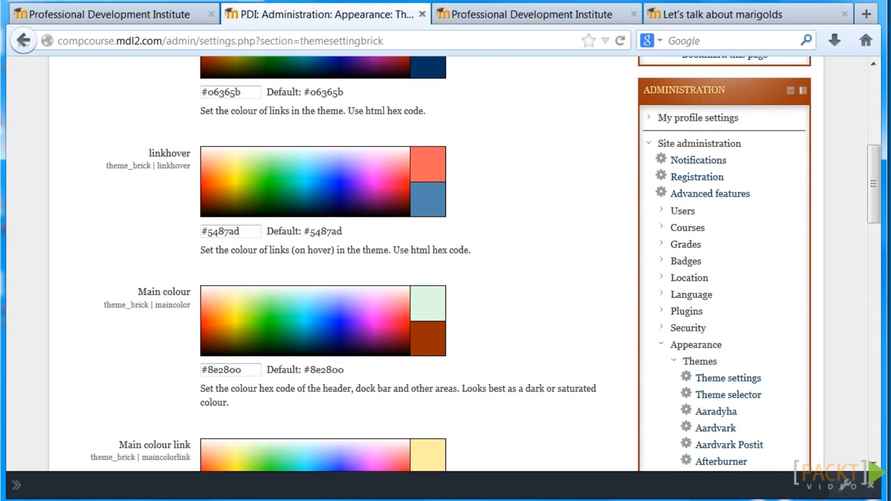
drag(878, 181, 881, 94)
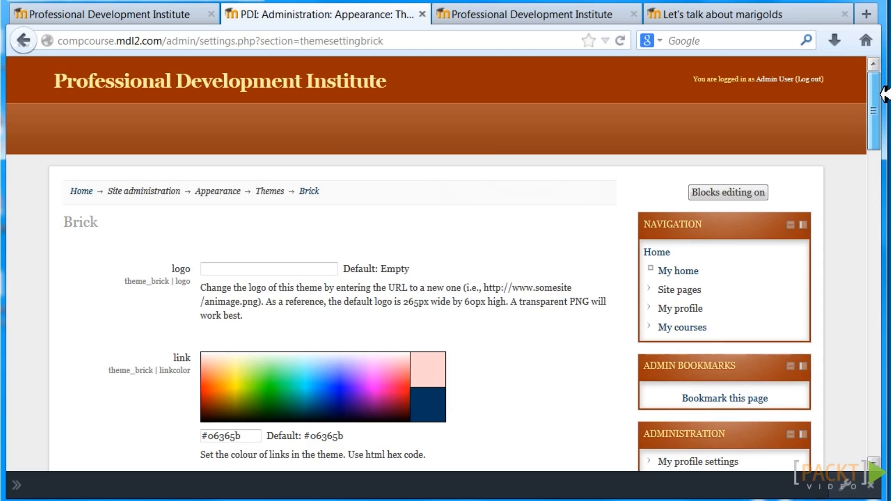
Step: Examine the front page's courses and Administration block in the Brick theme, and view the "Let's talk about marigolds" forum
click(529, 14)
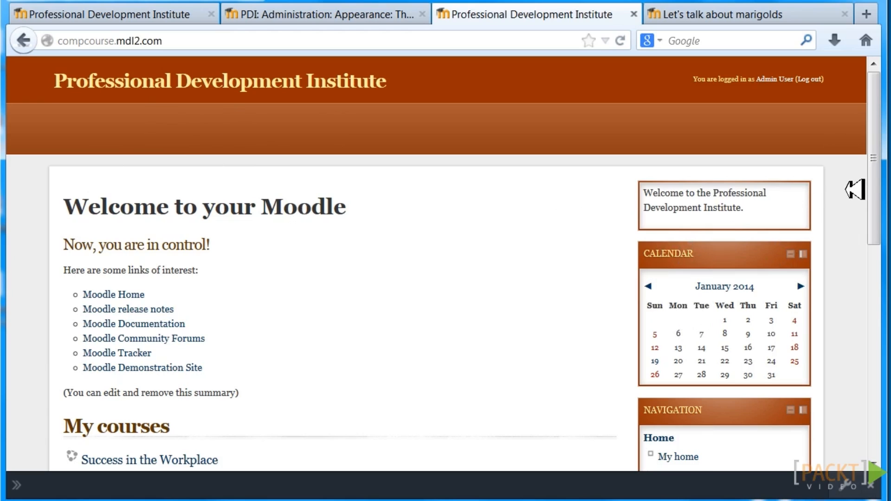
drag(881, 141, 885, 313)
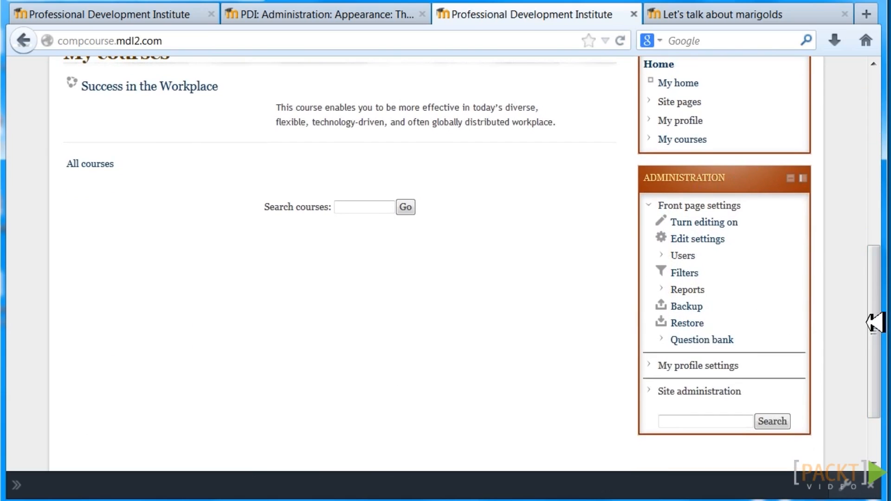
drag(873, 326, 879, 170)
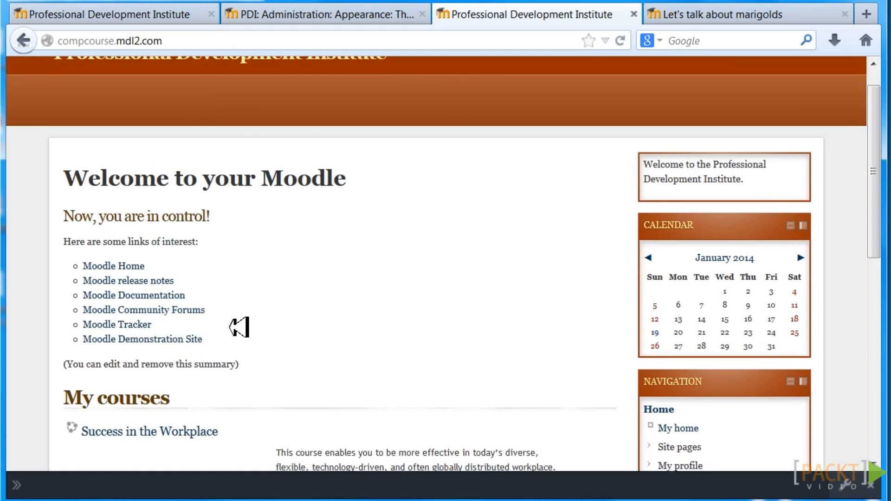
click(683, 15)
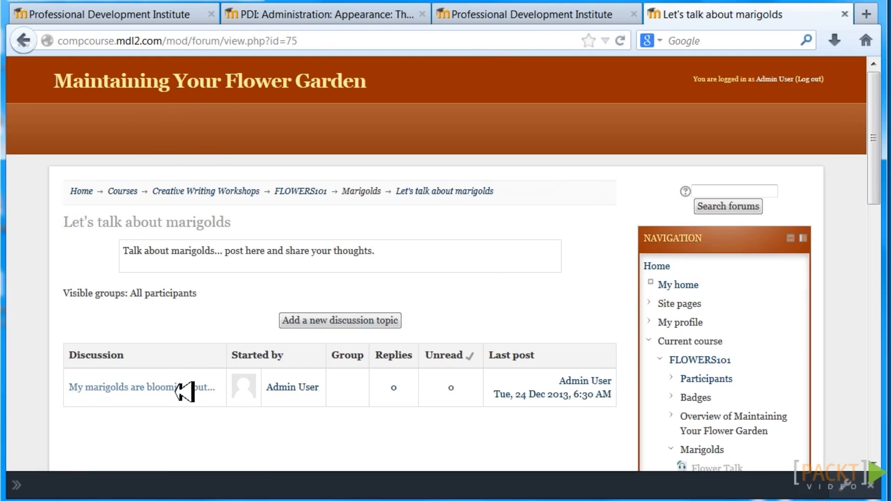
Step: Open the "My marigolds are blooming, but..." discussion, and review the Brick theme's settings page and the front page's calendar and courses
drag(876, 90, 884, 135)
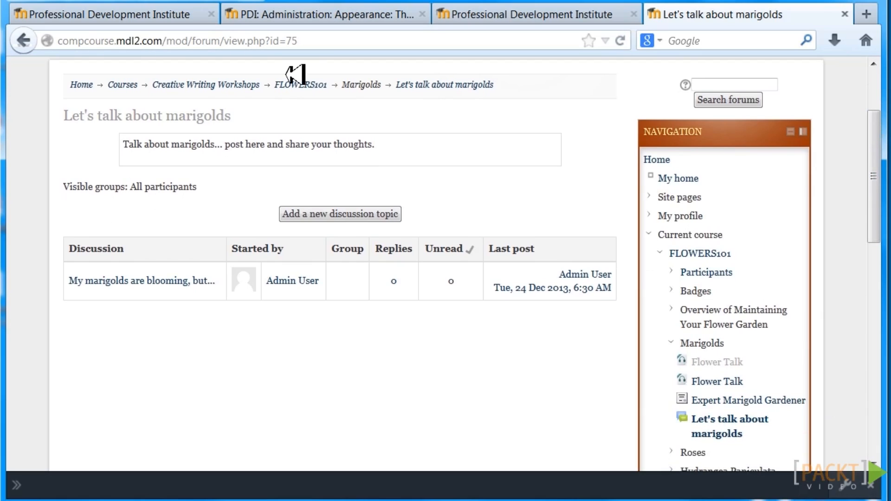
click(154, 281)
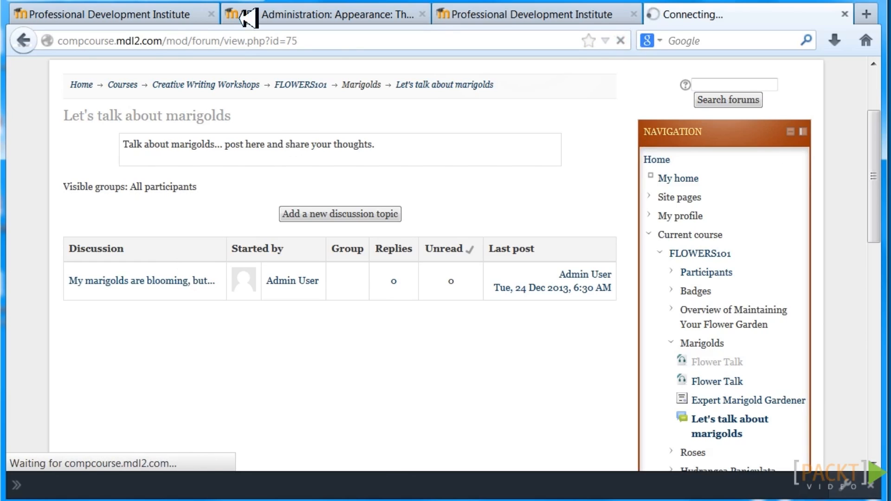
click(269, 13)
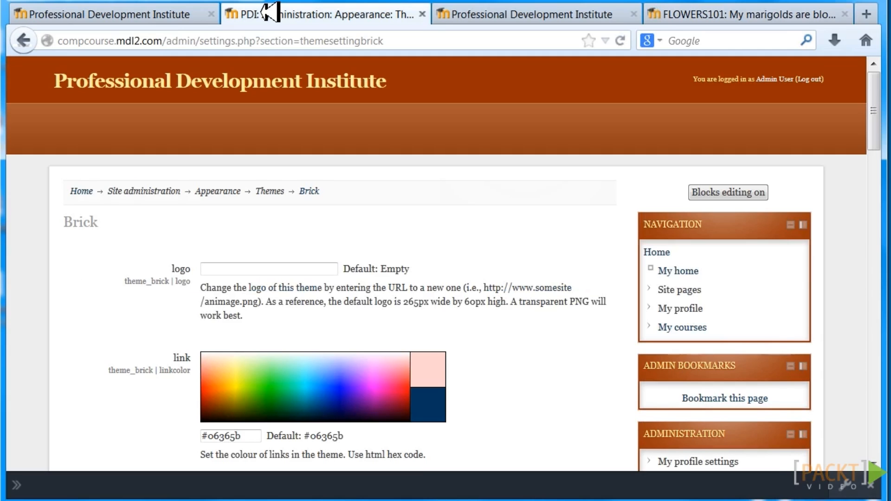
click(122, 15)
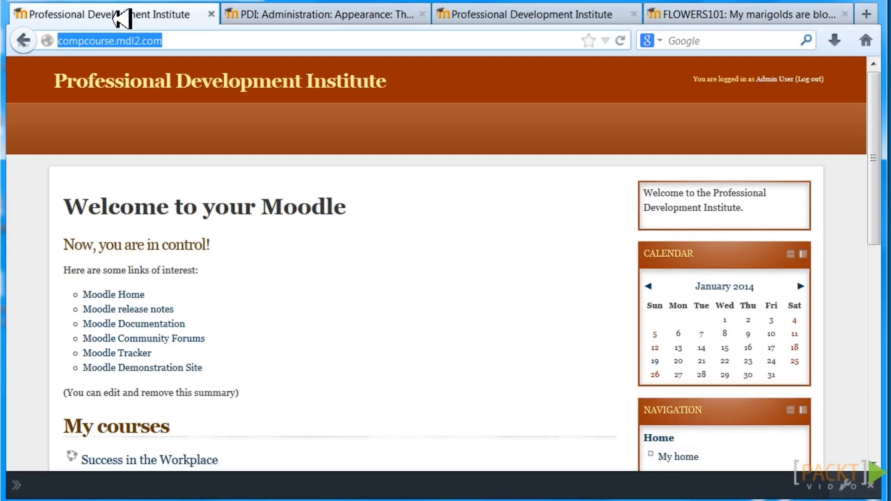
drag(875, 90, 876, 161)
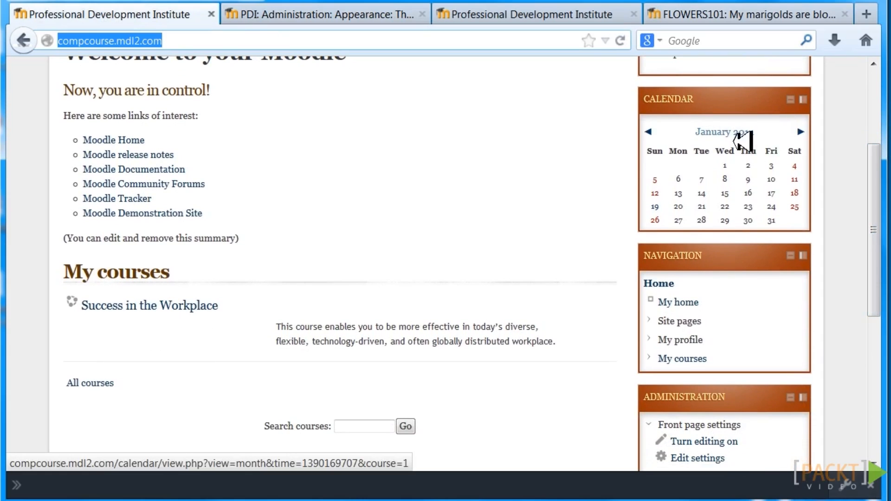
drag(876, 165, 886, 83)
click(316, 13)
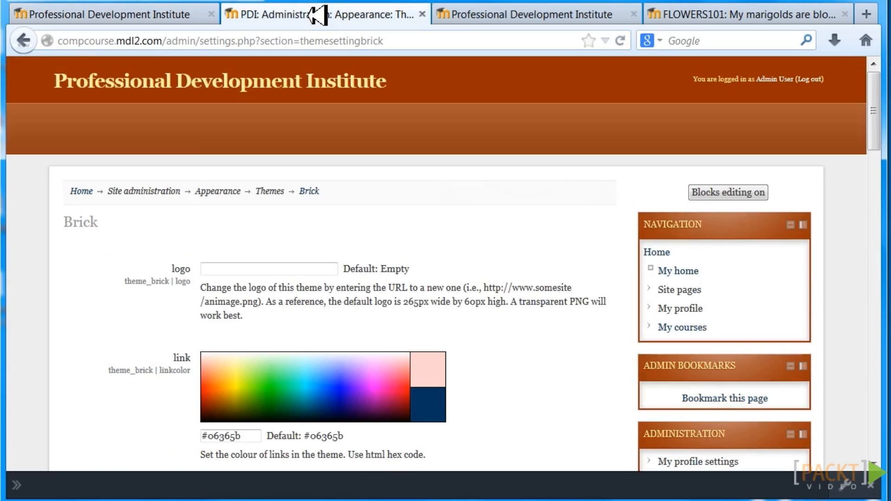
click(477, 18)
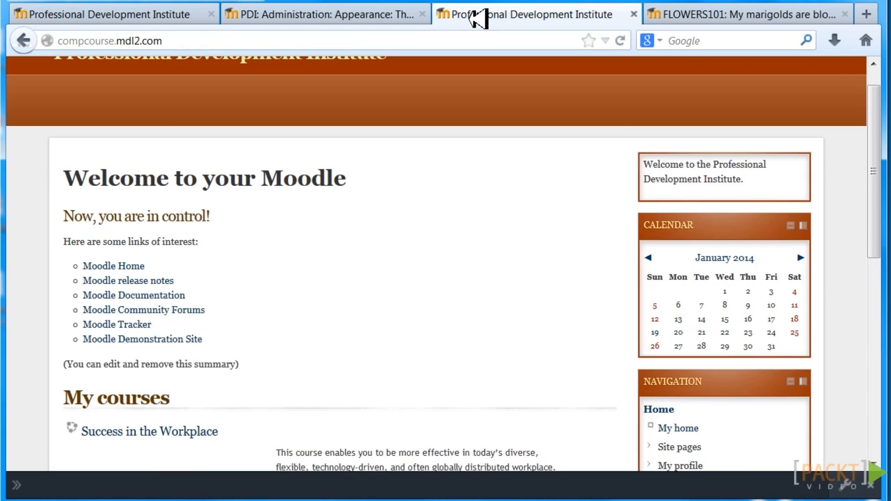
Step: View the "My marigolds are blooming, but..." discussion and examine its reply display options without changing them
click(690, 13)
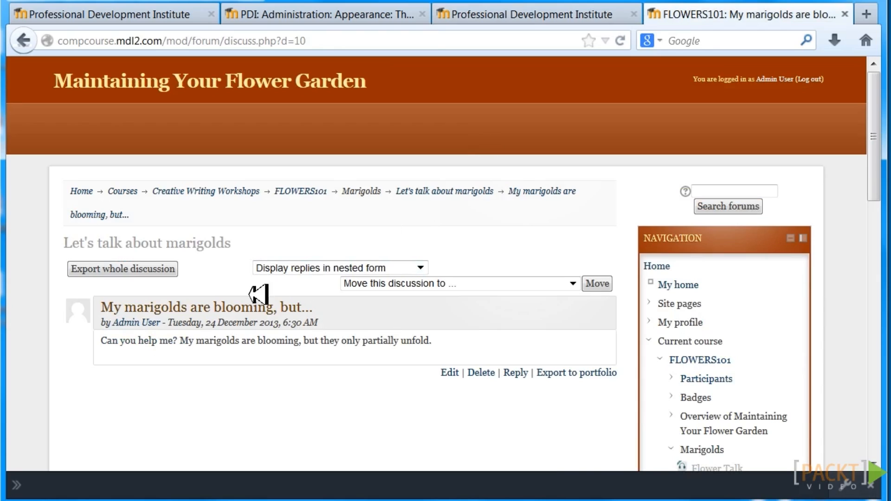
click(421, 268)
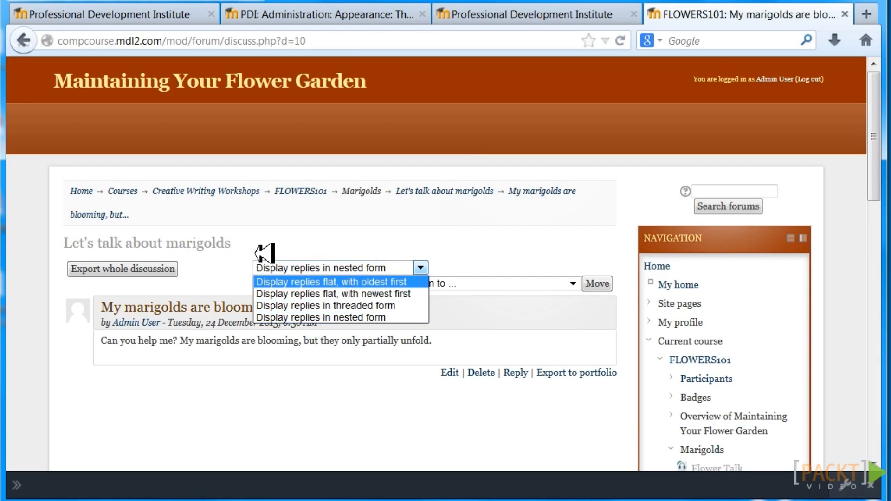
click(209, 283)
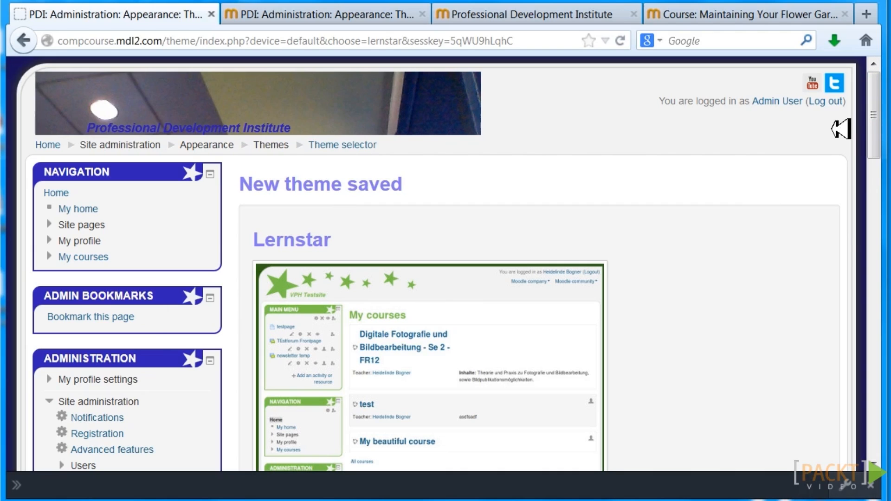
Step: Review the Lernstar theme's saved confirmation page and the Logo and Footnote options in its settings
drag(877, 124, 878, 198)
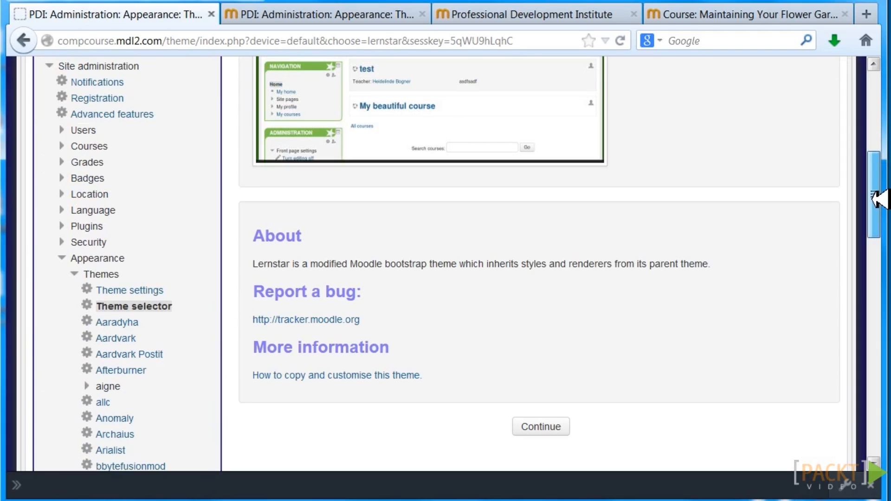
drag(878, 199, 878, 110)
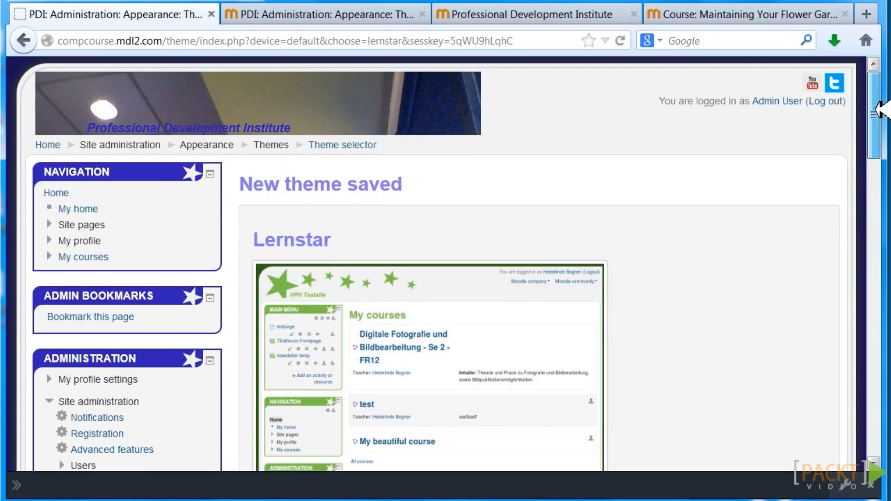
click(353, 13)
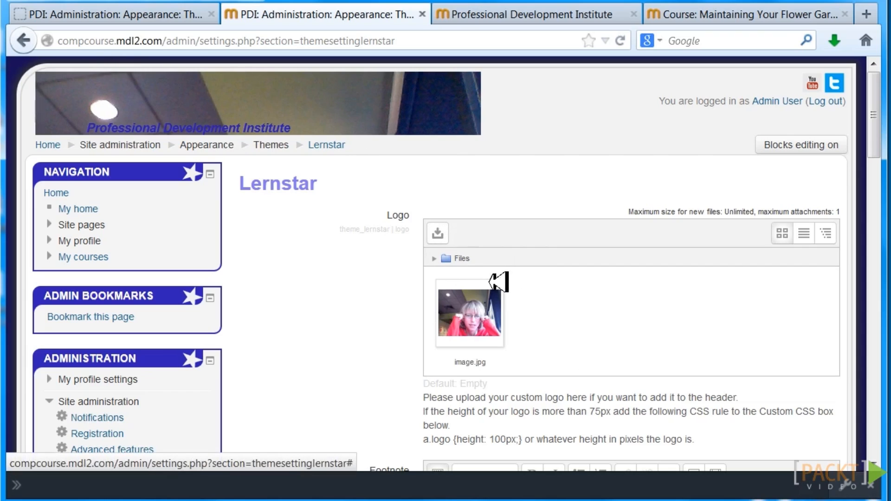
drag(876, 128, 879, 157)
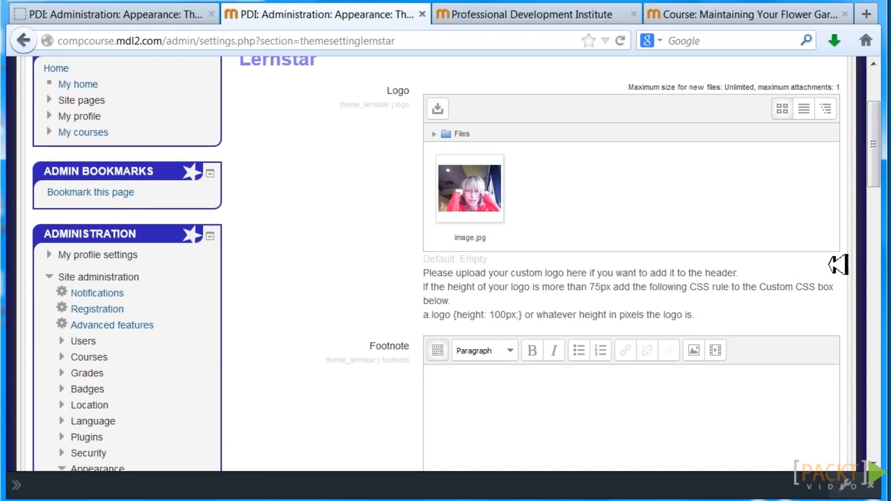
Step: Examine the Lernstar theme's flavour and YouTube, google+, facebook and twitter link options, and return to the page header
drag(870, 125, 884, 253)
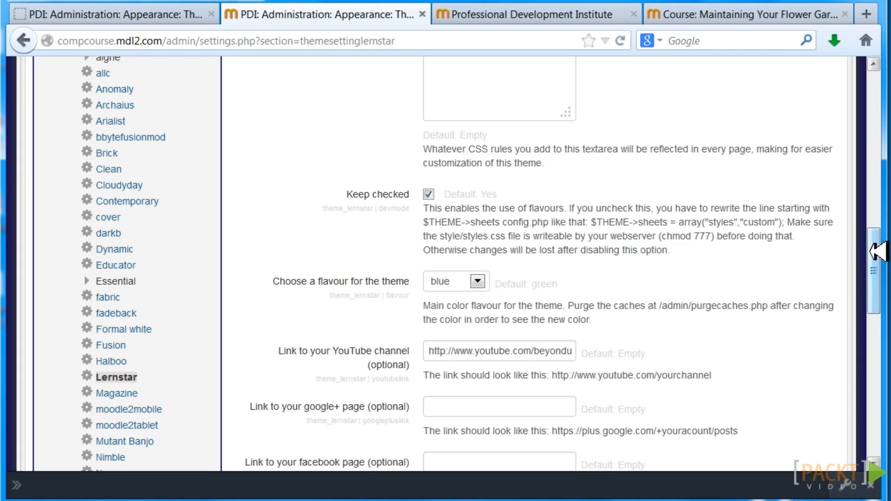
drag(877, 251, 878, 277)
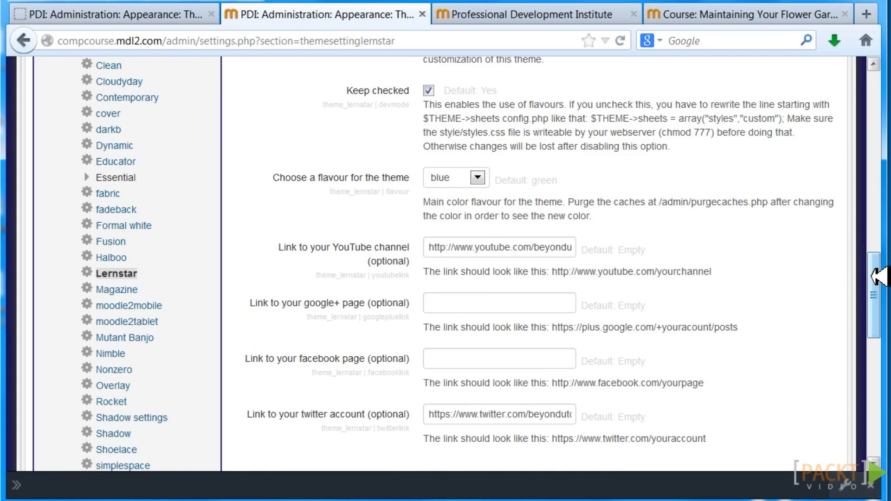
drag(878, 277, 879, 288)
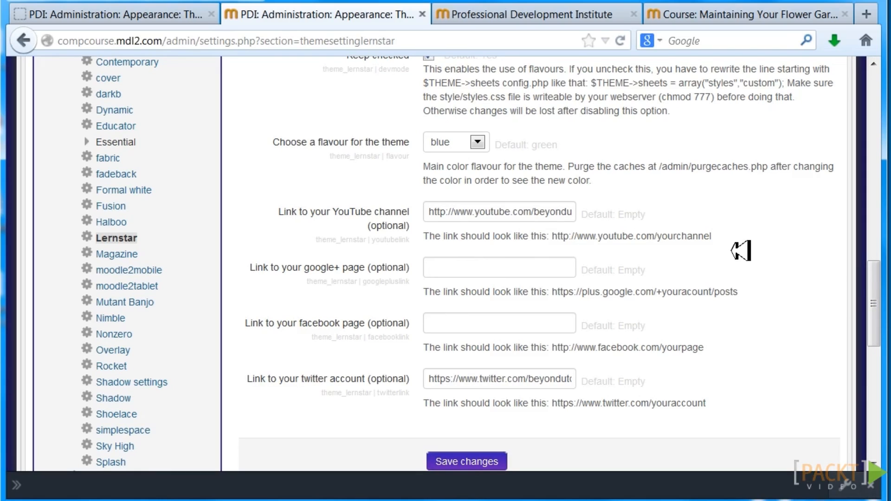
drag(880, 274, 878, 292)
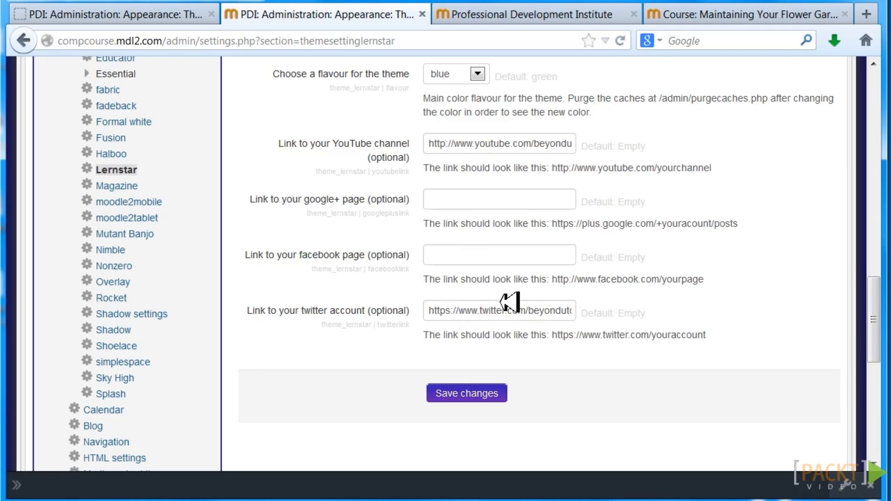
drag(840, 302, 488, 330)
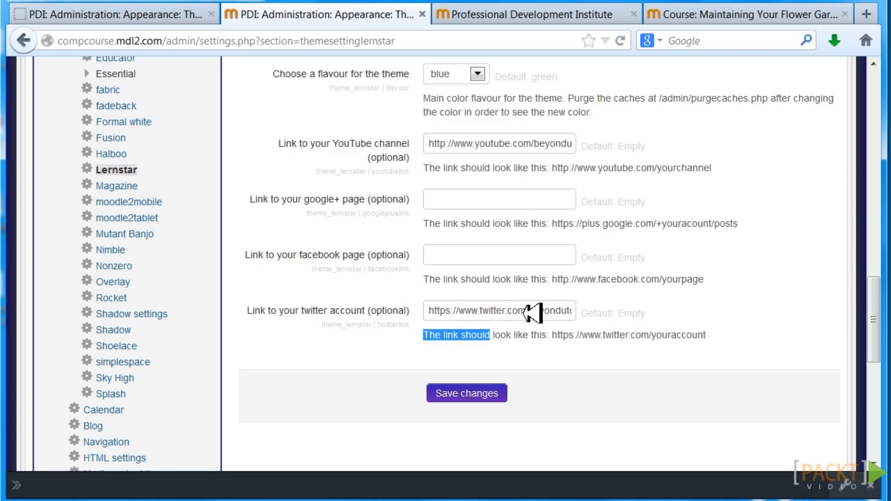
drag(878, 308, 864, 84)
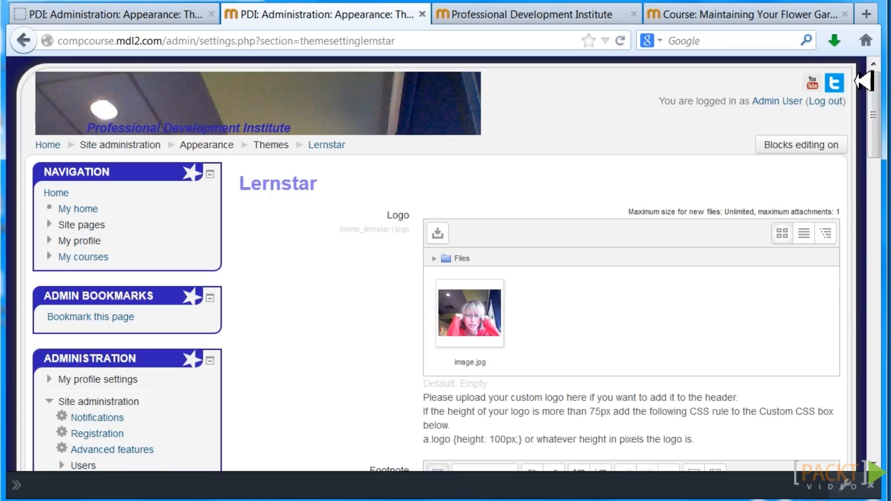
Step: Review the front page's blocks and courses in the Lernstar theme, and open the Front page settings
click(519, 6)
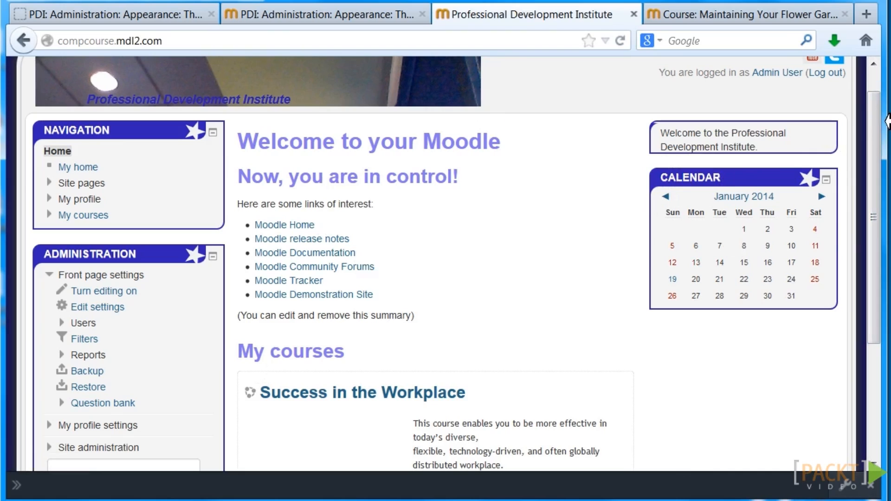
drag(885, 114, 887, 214)
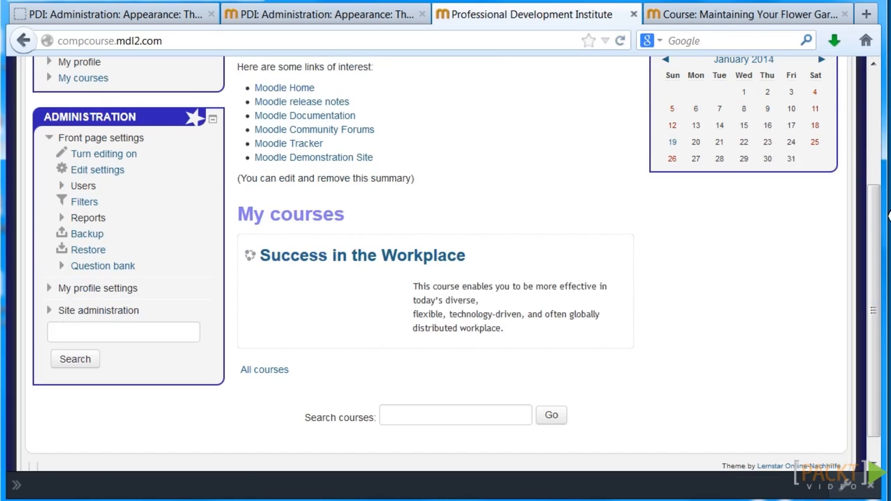
scroll(868, 124, up, 5)
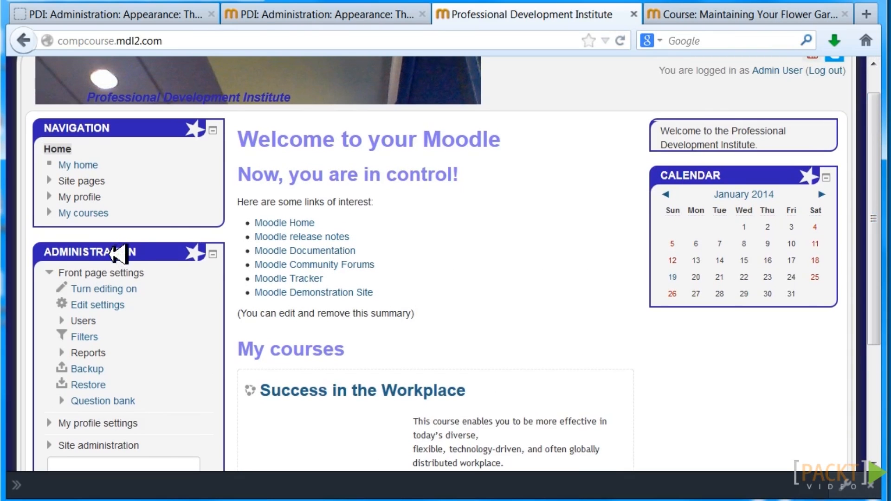
click(119, 304)
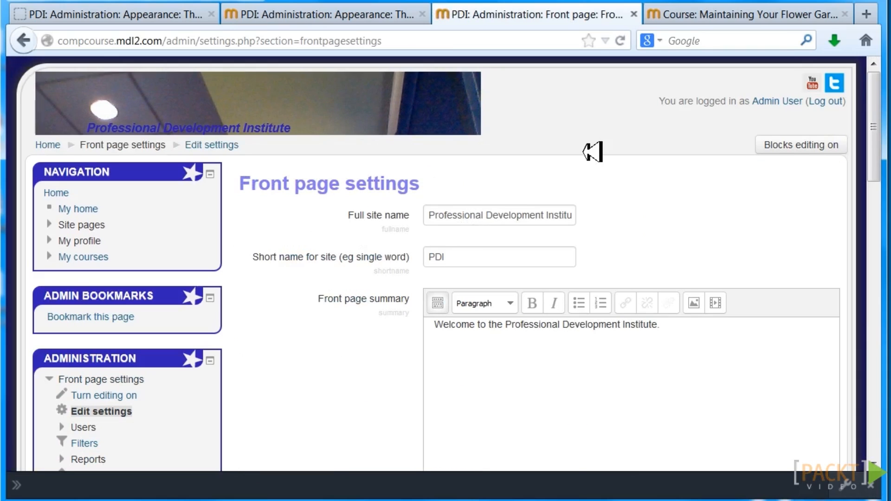
Step: View the Maintaining Your Flower Garden course in the Lernstar theme and briefly play the video under "Video with flowers"
click(729, 14)
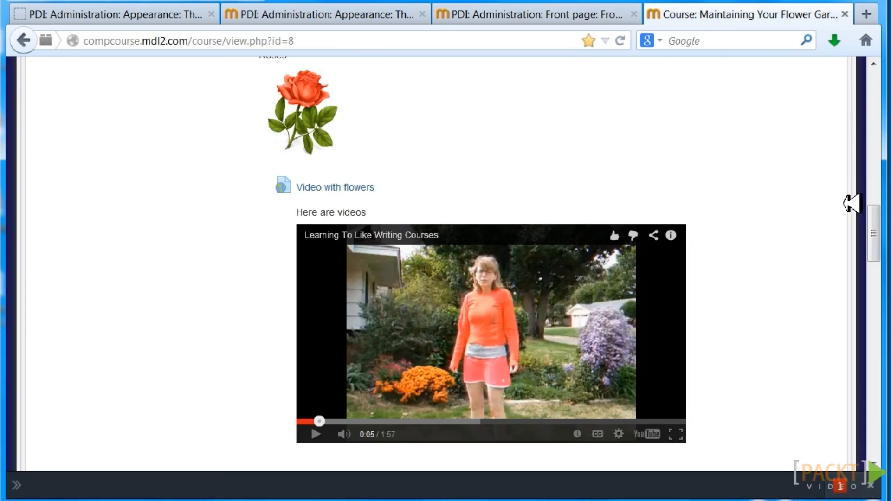
drag(877, 213, 878, 222)
scroll(879, 223, down, 2)
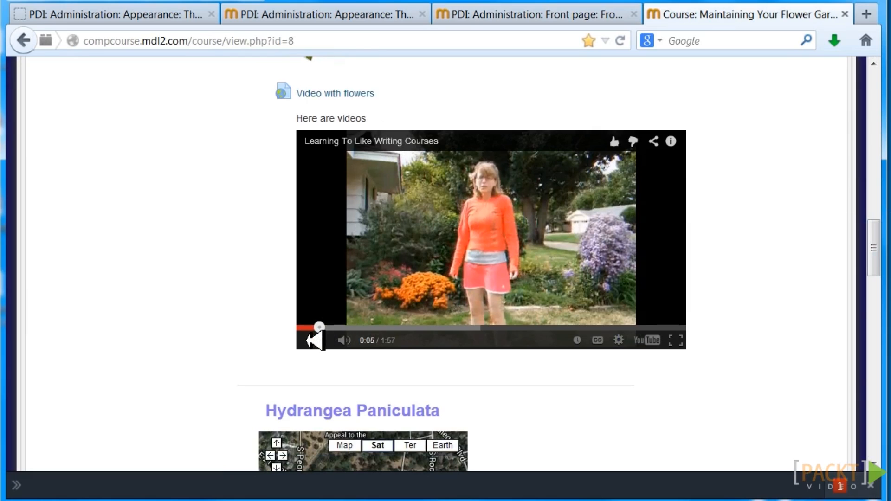
click(318, 339)
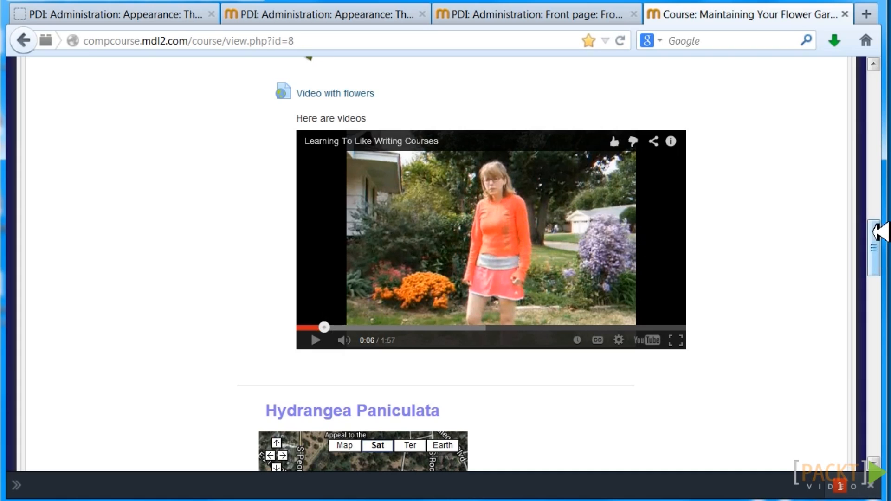
drag(878, 238, 866, 65)
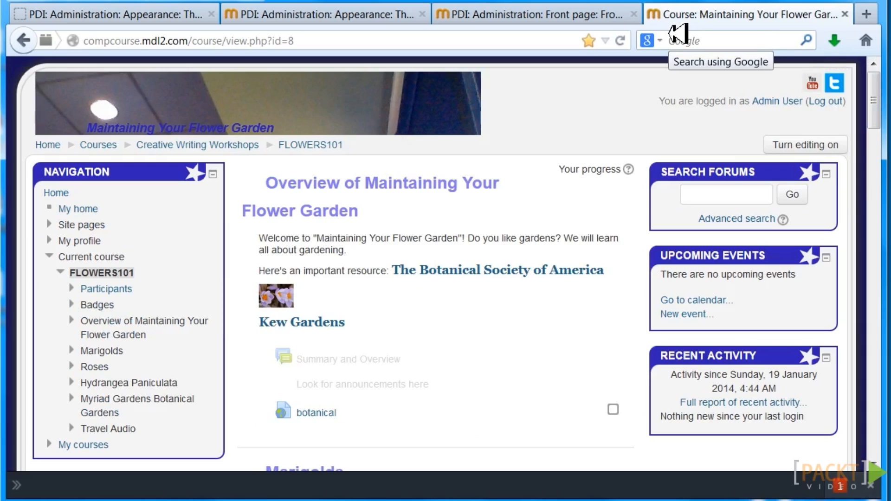
Step: Open the linked YouTube channel from the Lernstar header, look over its videos, and return to the Front page settings
click(818, 83)
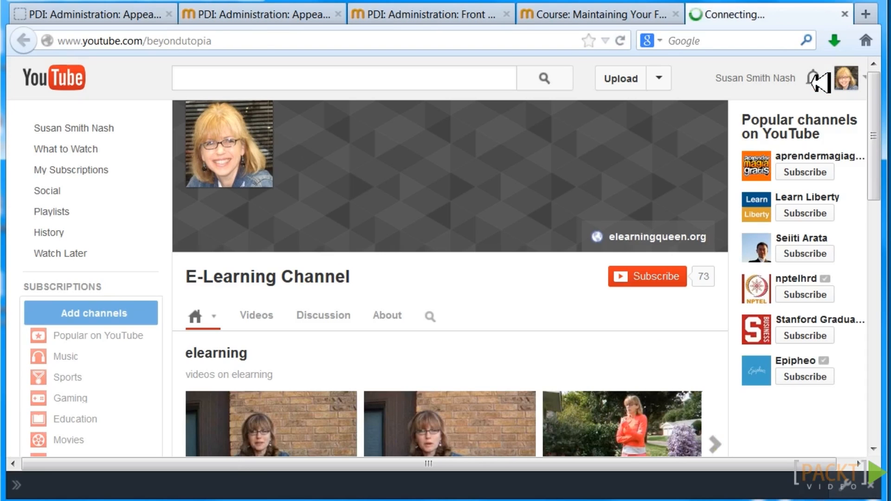
drag(878, 79, 879, 111)
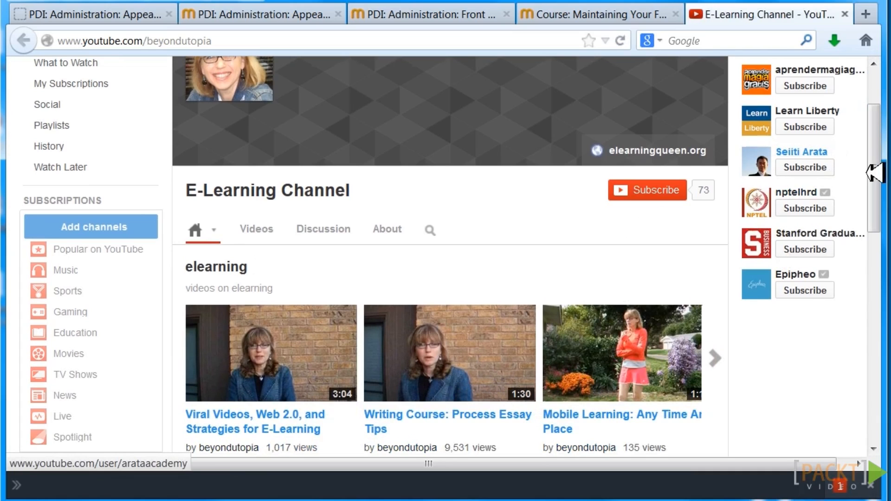
drag(871, 171, 879, 96)
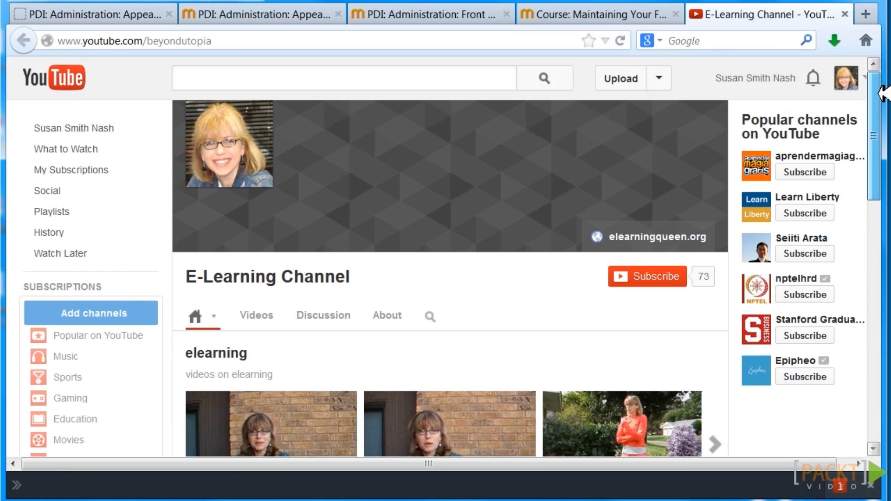
click(457, 13)
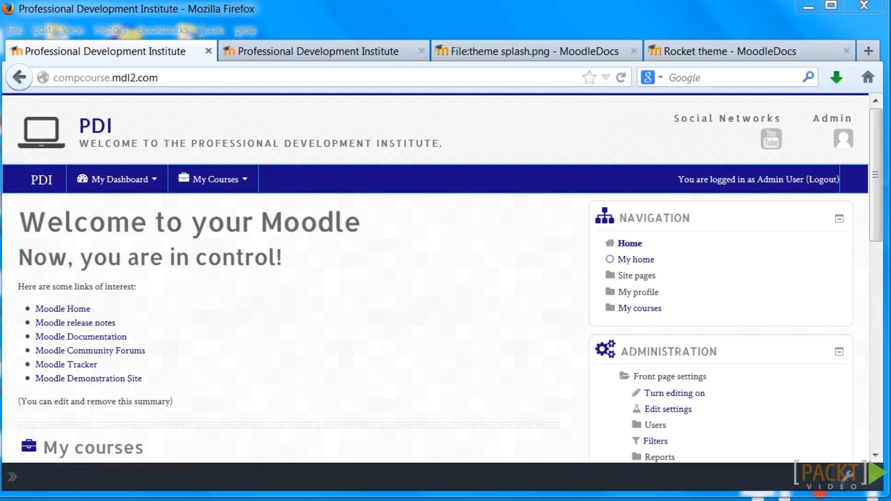
Step: Examine the MoodleDocs pages showing the Splash theme image and the Rocket theme's example layout
click(506, 53)
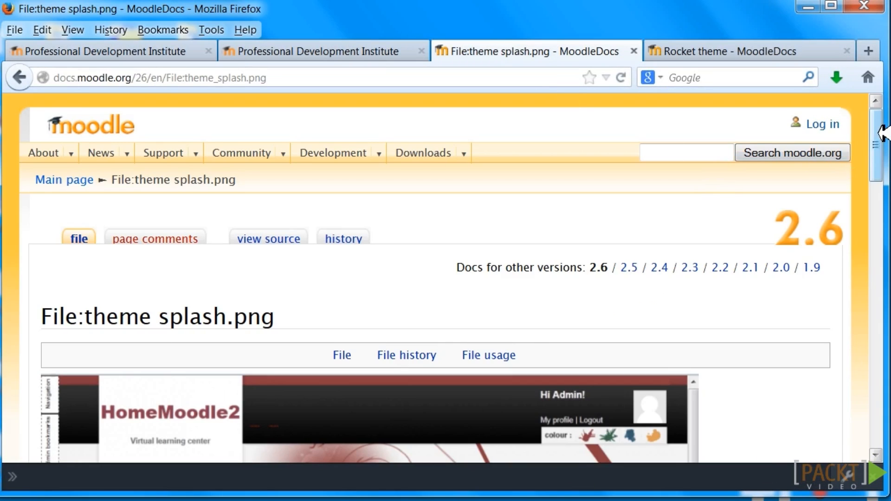
drag(879, 139, 883, 181)
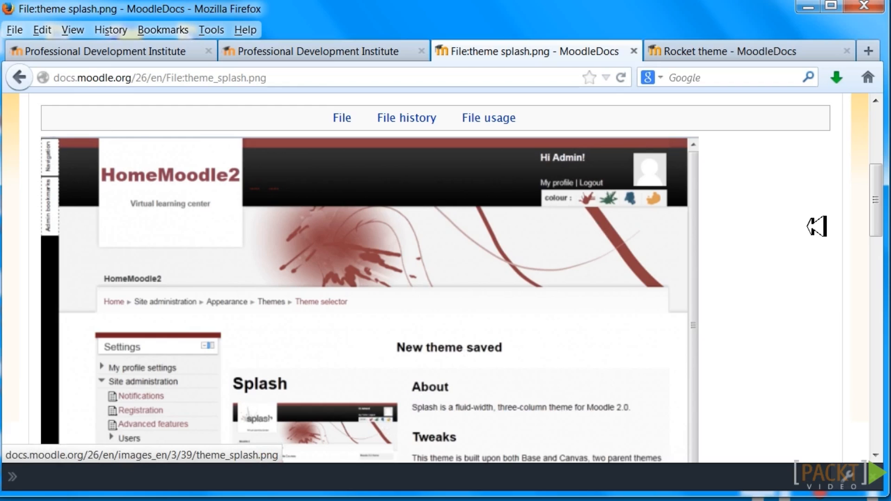
mouse_move(878, 202)
mouse_down()
mouse_move(869, 254)
mouse_move(874, 202)
mouse_up()
click(698, 51)
drag(875, 110, 867, 242)
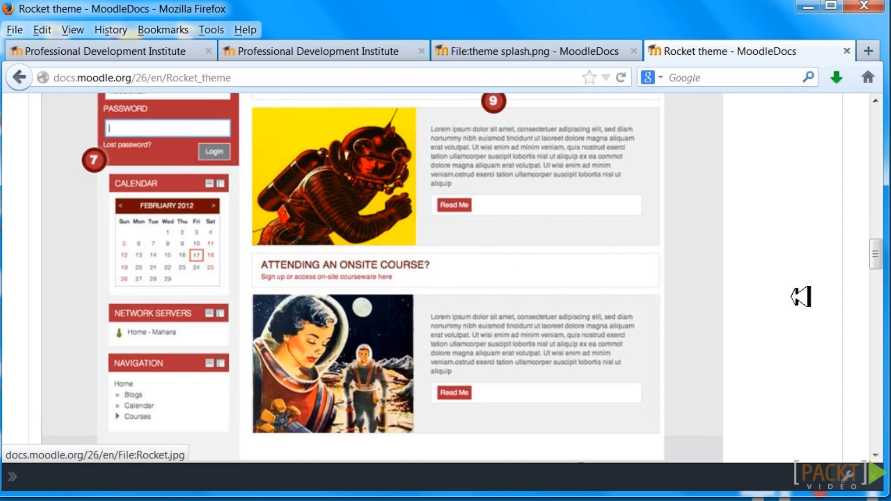
Step: Look over the rest of the Rocket theme's example layout, and return to the Professional Development Institute front page
drag(879, 250, 875, 223)
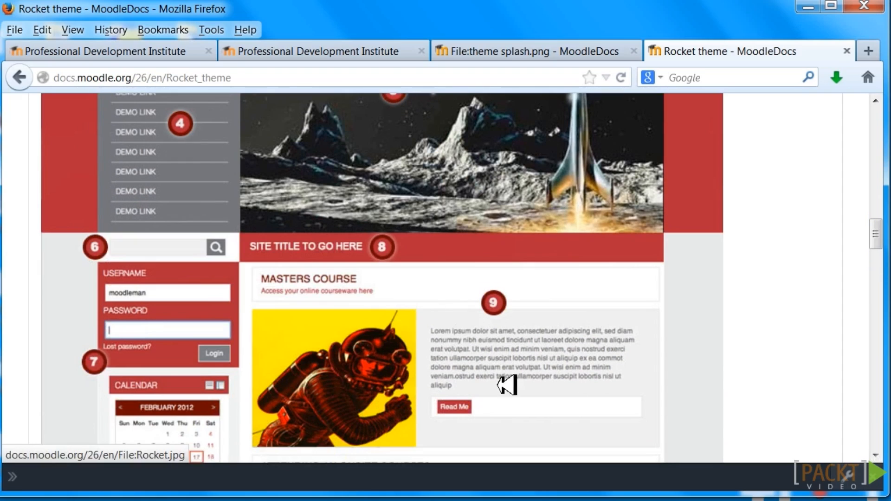
drag(886, 223, 887, 117)
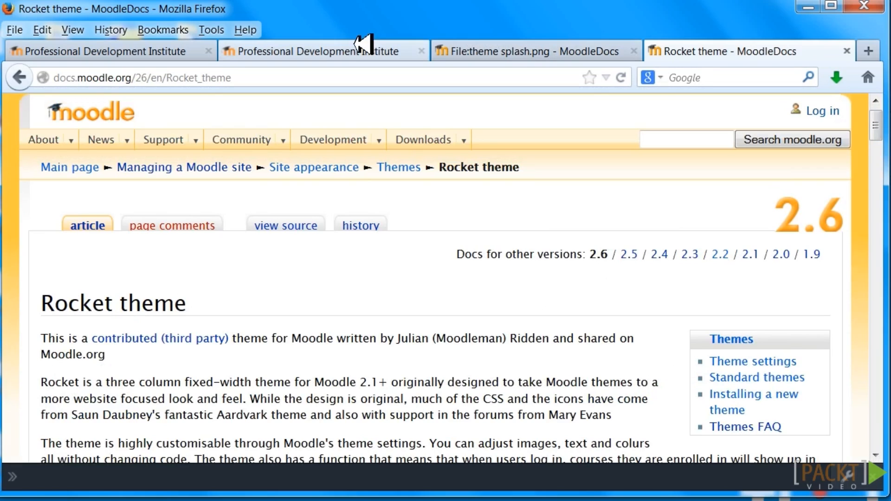
click(190, 48)
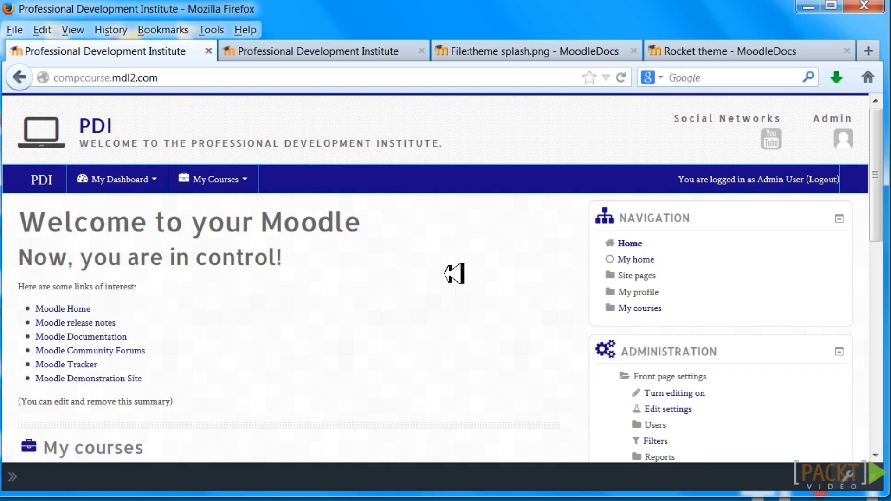
drag(880, 164, 547, 101)
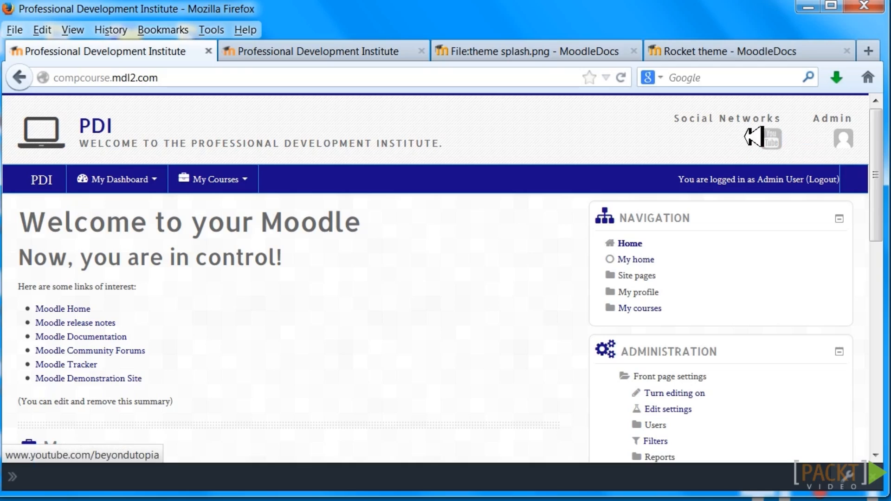
Step: Expand the Essential theme in the site's theme list and open its Social Networking settings
click(387, 49)
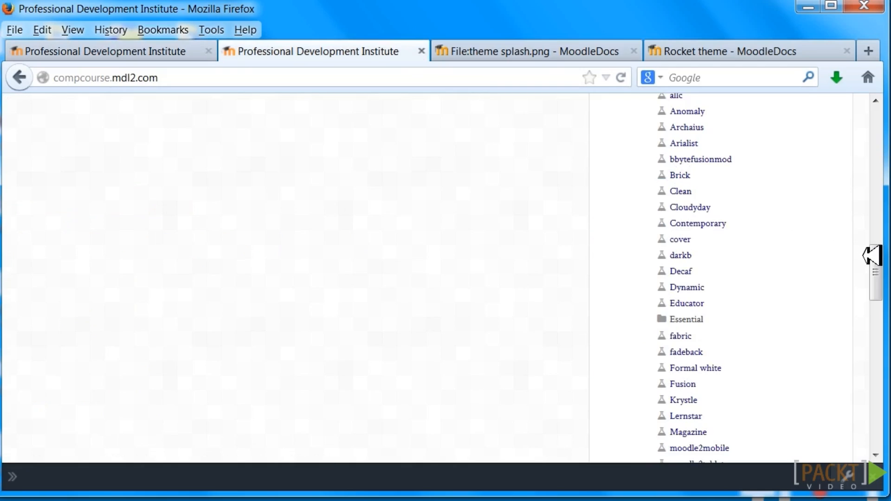
mouse_move(878, 260)
mouse_down()
mouse_move(878, 239)
mouse_move(878, 256)
mouse_up()
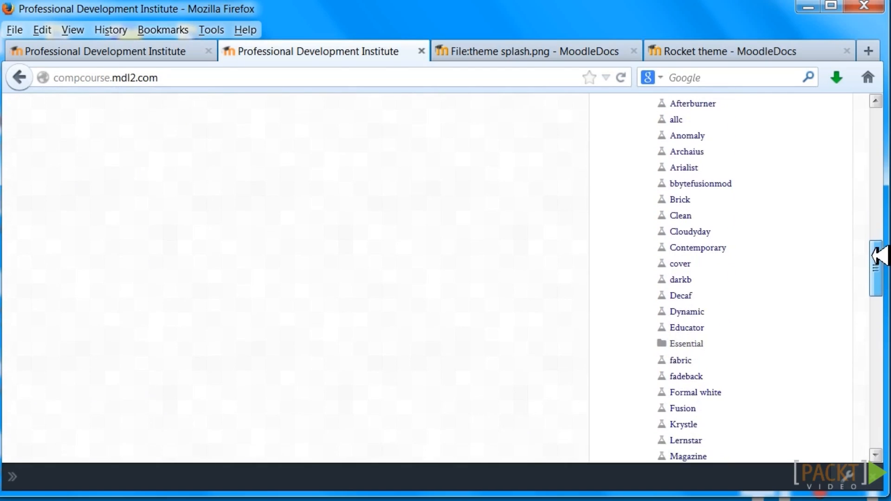
click(690, 343)
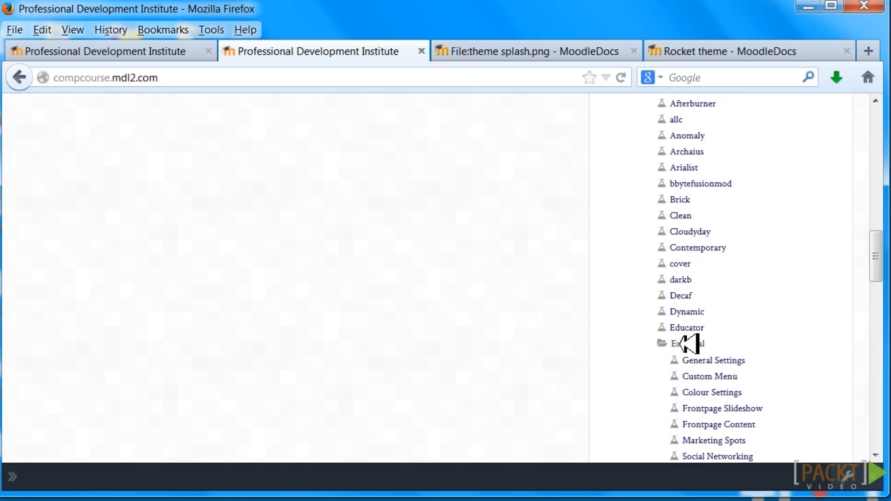
drag(878, 267, 881, 282)
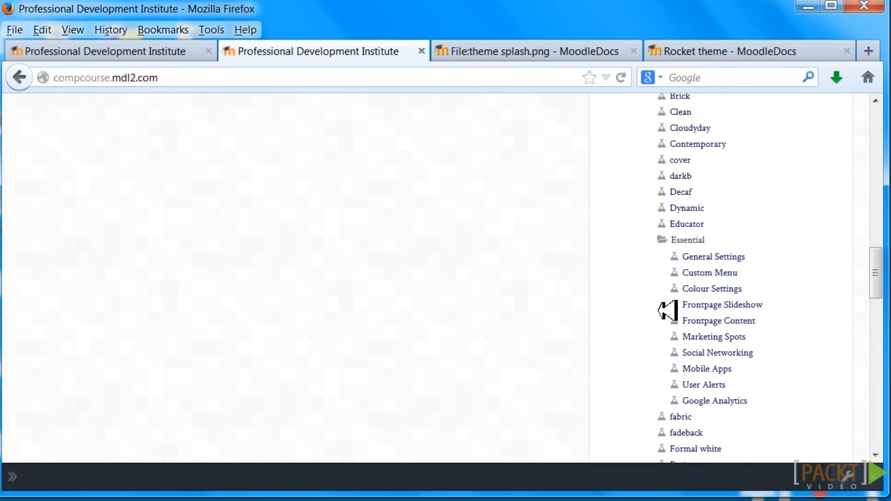
click(728, 353)
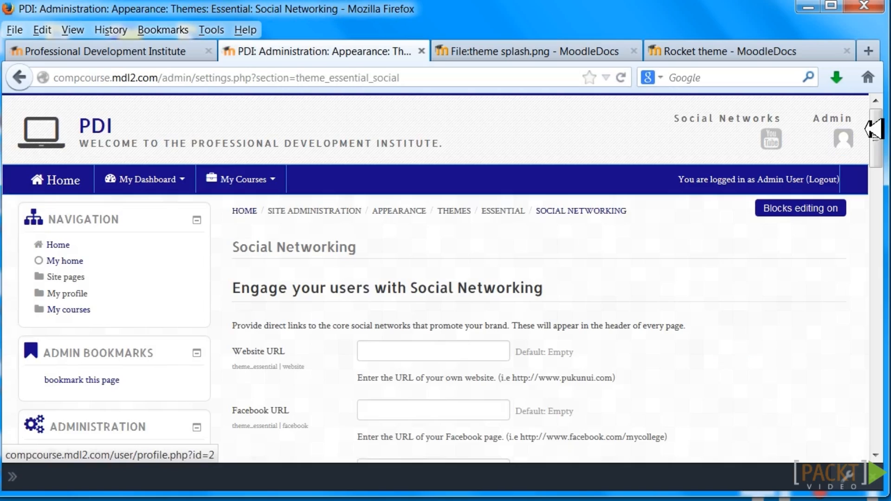
Step: Review the Essential theme's social network fields from Website URL down to VKontakte URL
drag(877, 126, 877, 156)
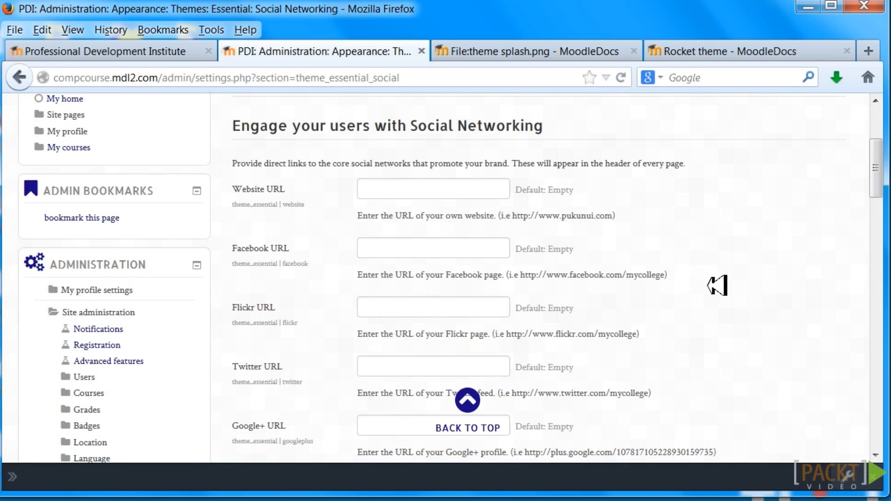
drag(880, 168, 873, 213)
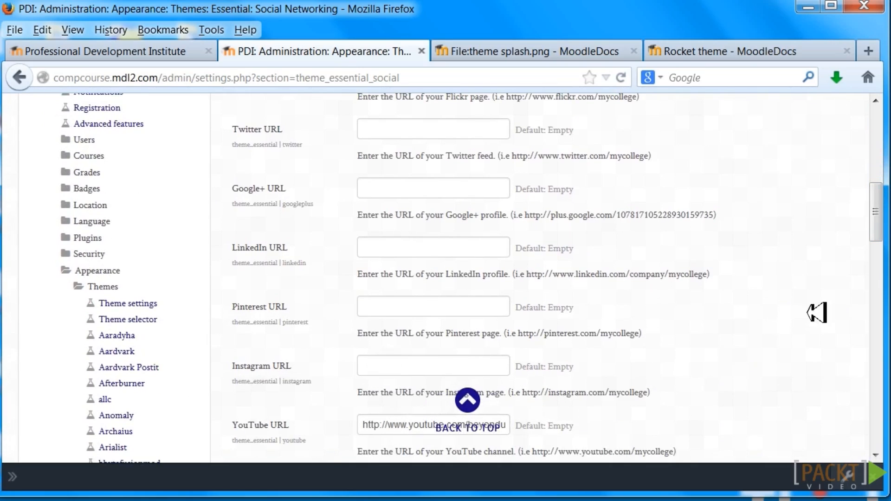
drag(879, 190, 877, 222)
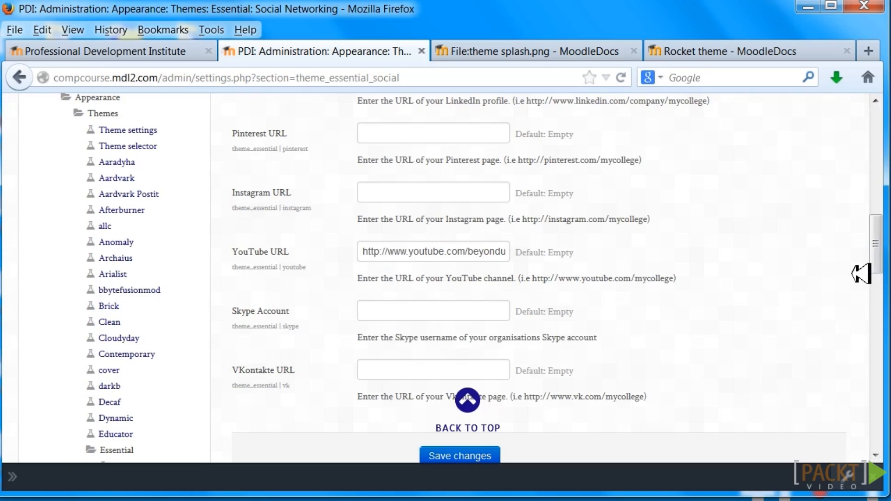
drag(874, 269, 884, 121)
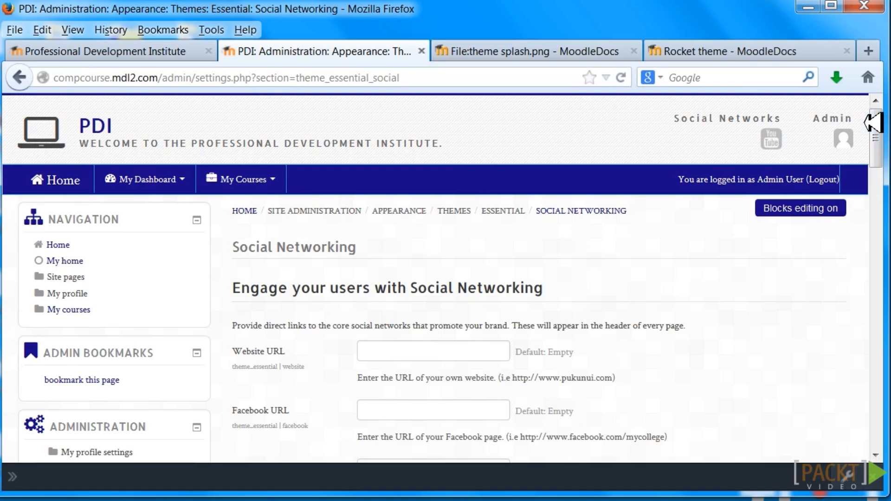
Step: Revisit the Rocket theme documentation, and look over the PDI front page's header, Navigation and Administration blocks
click(724, 49)
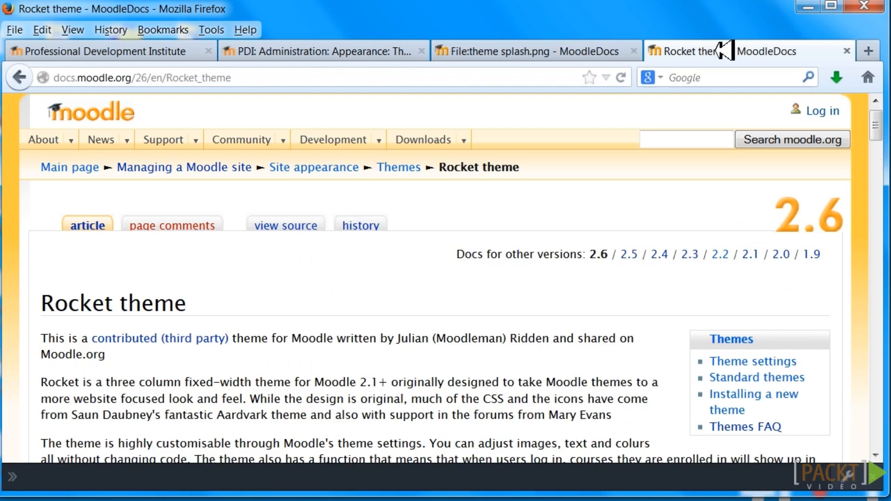
click(181, 53)
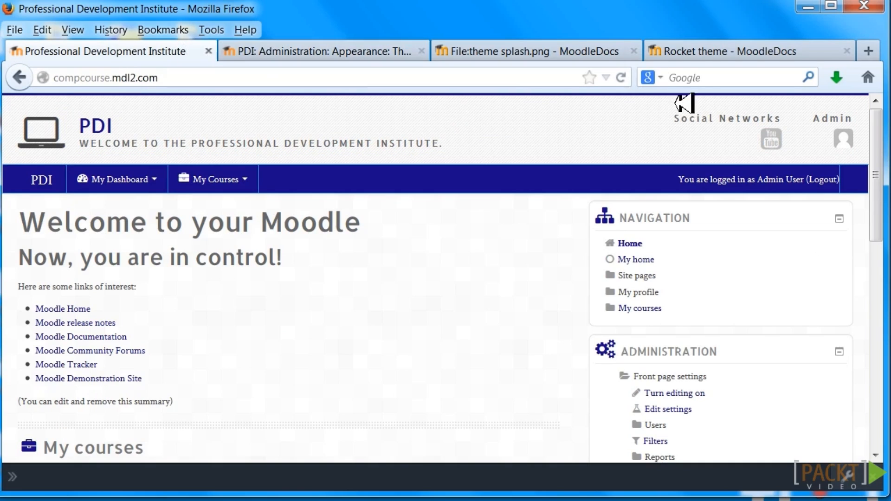
mouse_move(879, 179)
mouse_down()
mouse_move(880, 213)
mouse_move(878, 170)
mouse_up()
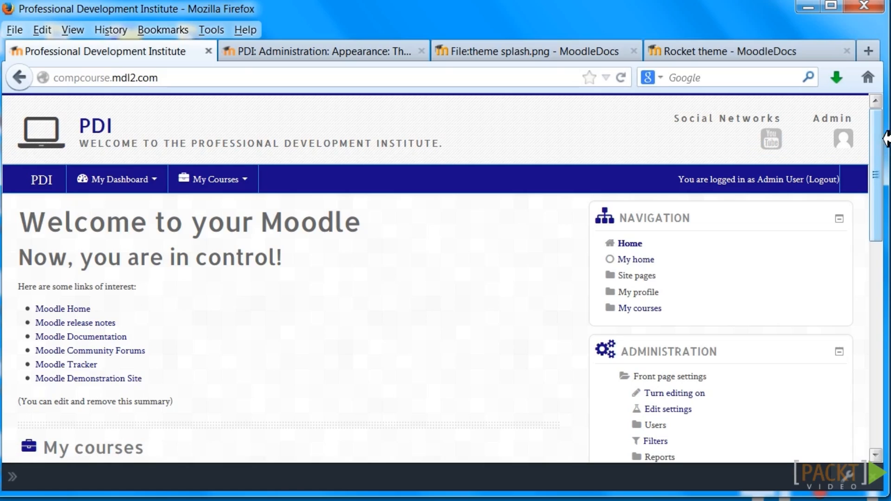
drag(886, 139, 882, 159)
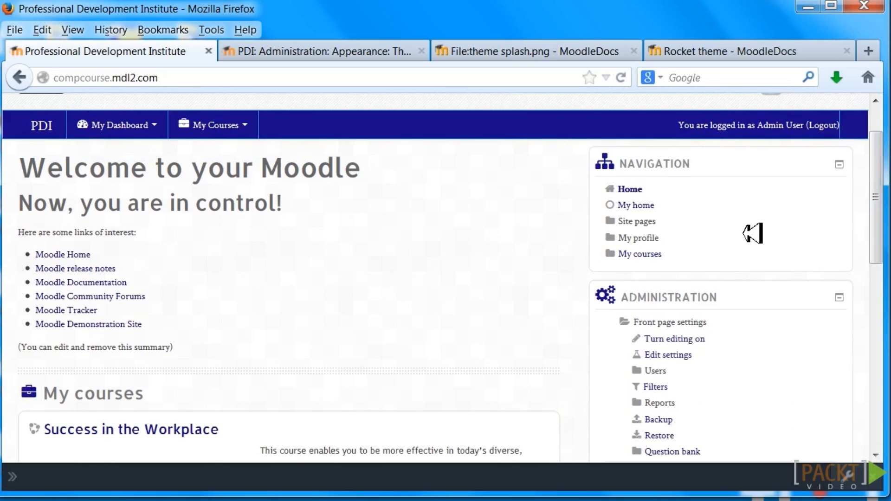
drag(880, 175, 880, 193)
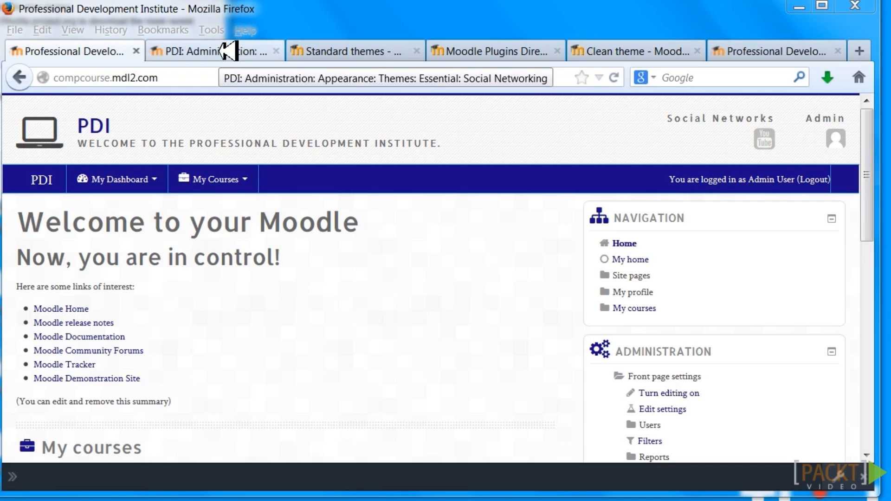
Step: Browse the theme thumbnails on the MoodleDocs Standard themes page, from Afterburner to Standard
click(329, 50)
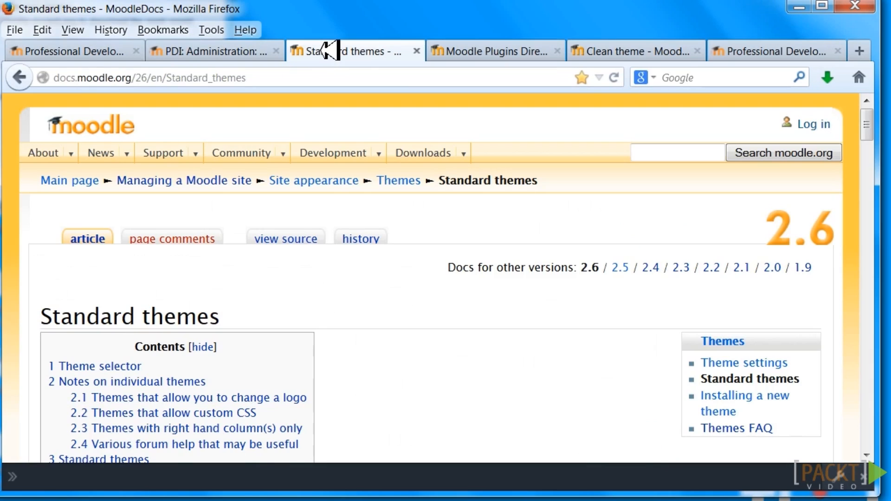
drag(872, 119, 871, 298)
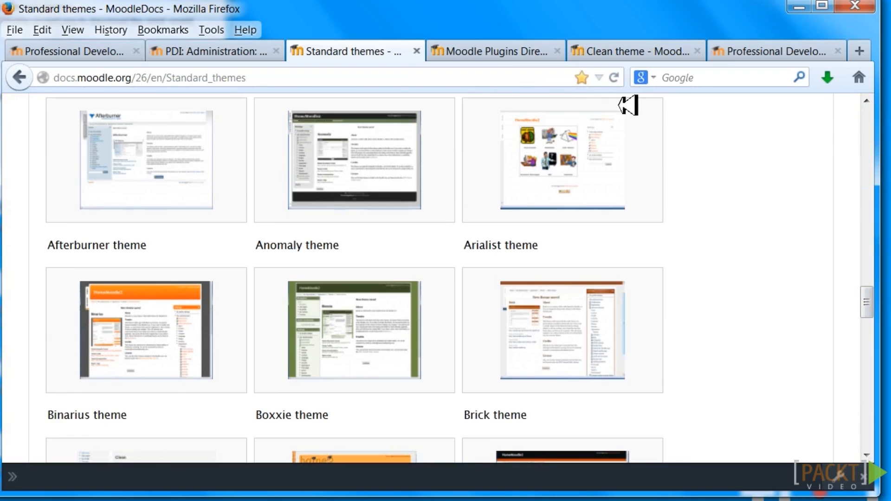
drag(869, 294, 872, 318)
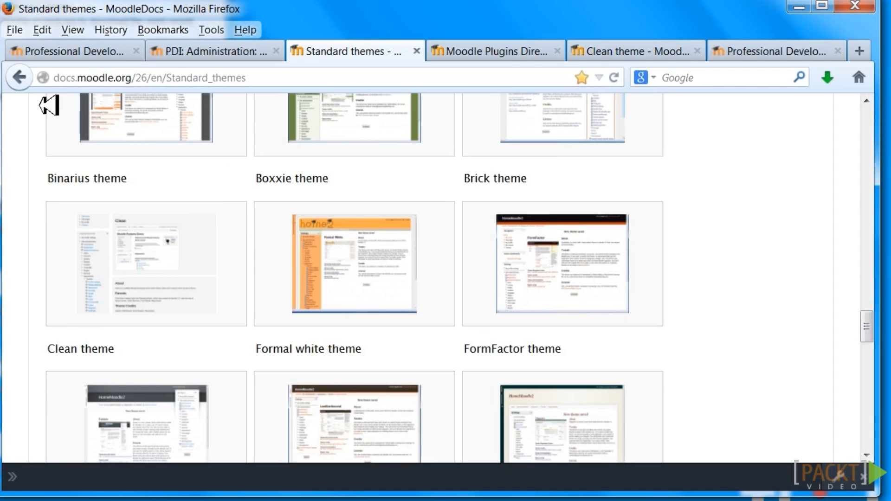
drag(875, 322, 869, 388)
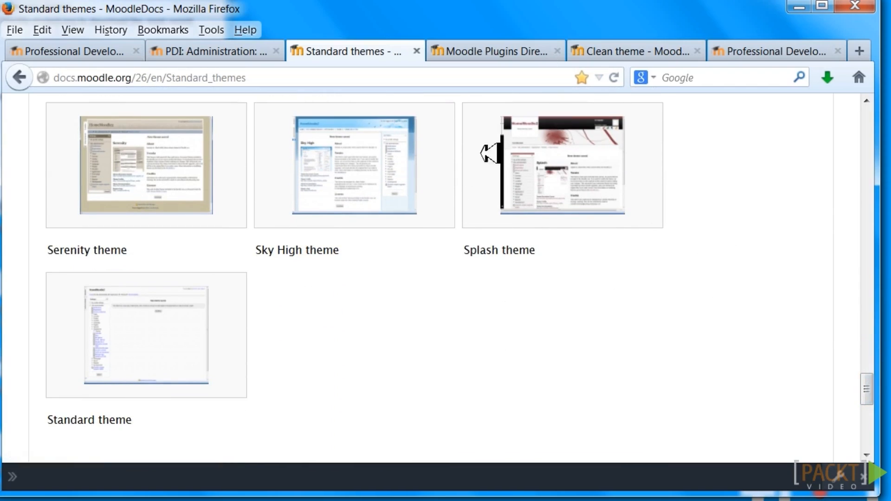
drag(864, 383, 862, 351)
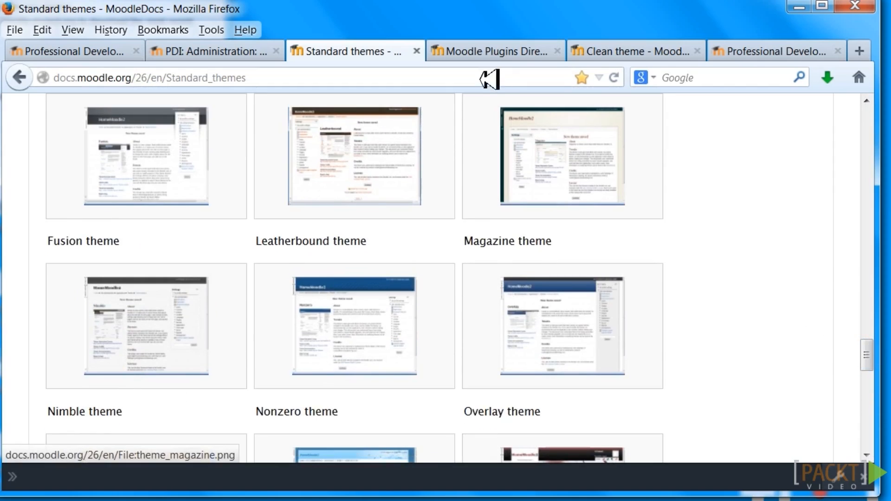
Step: Read the Simple theme's description and key features in the Moodle Plugins Directory
click(476, 49)
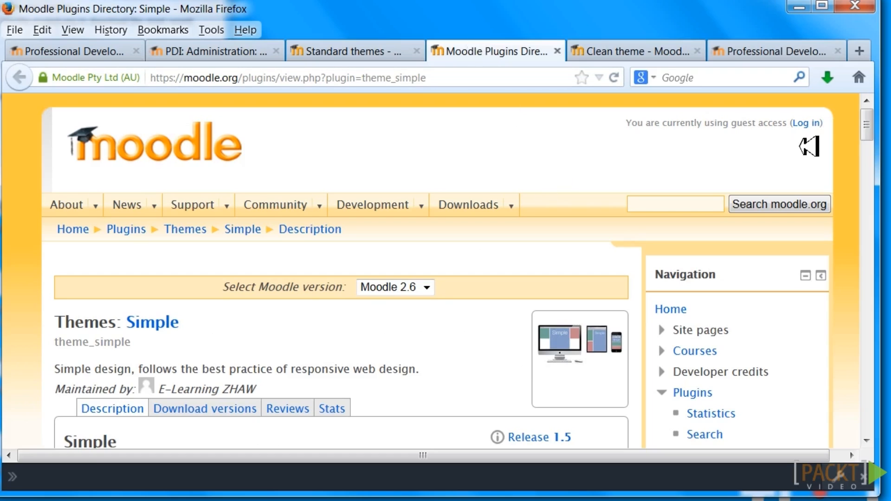
drag(872, 120, 872, 149)
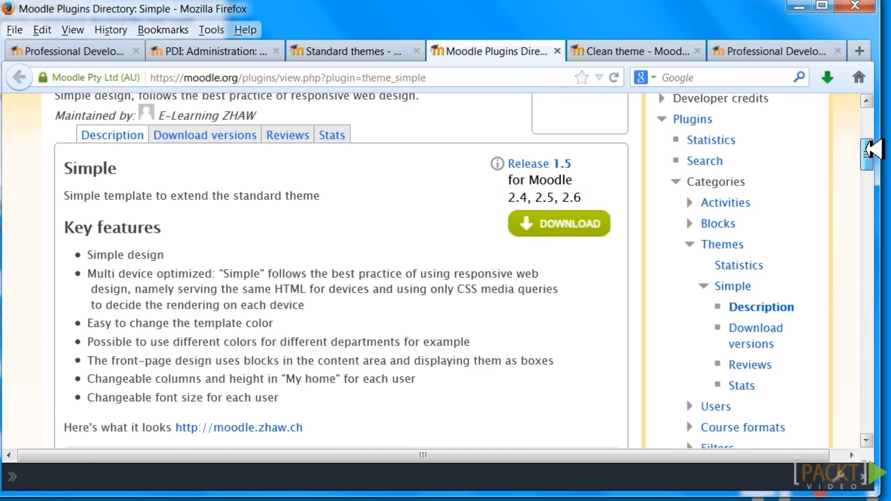
drag(872, 149, 872, 140)
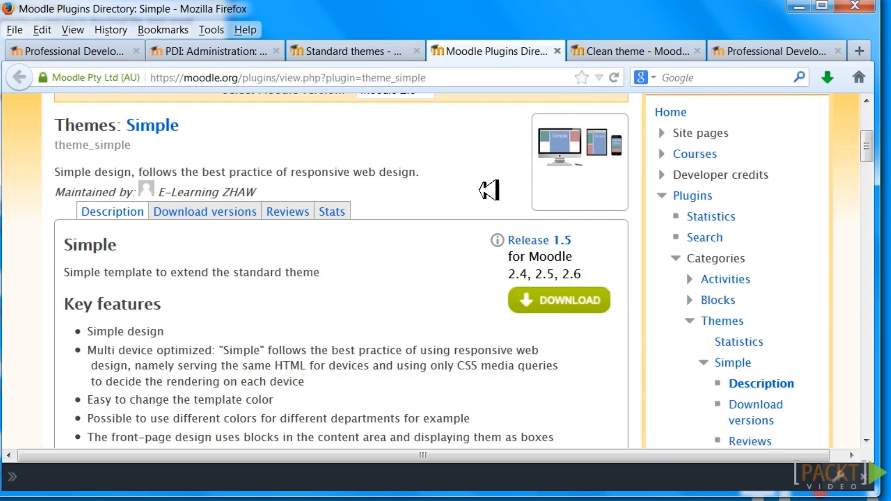
Step: Preview the first two screenshots of the Simple theme at full size, and close each preview
drag(871, 138, 869, 181)
click(128, 312)
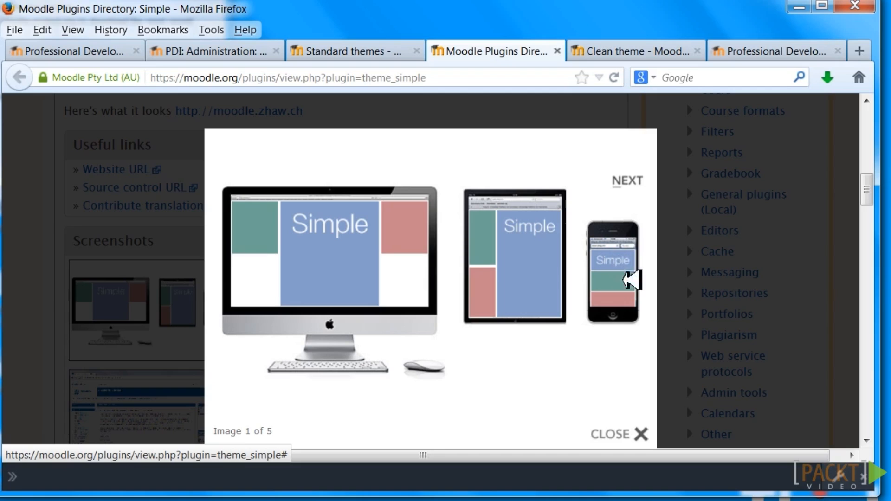
click(742, 274)
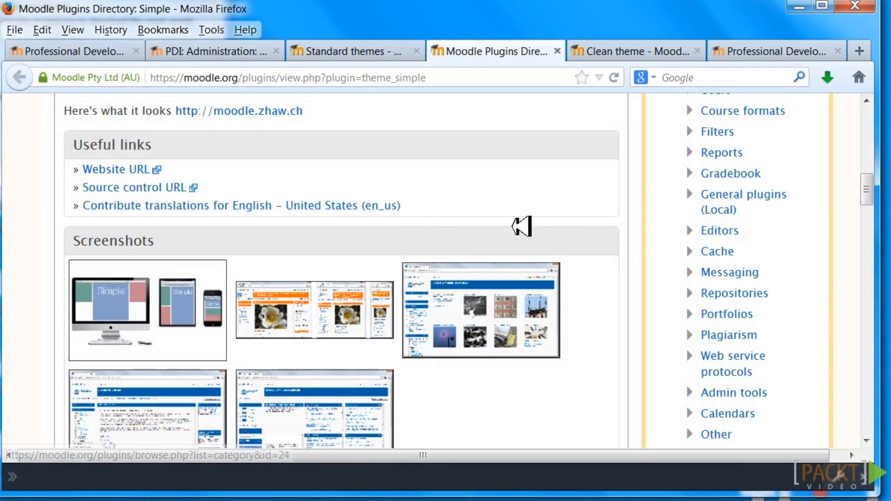
click(320, 308)
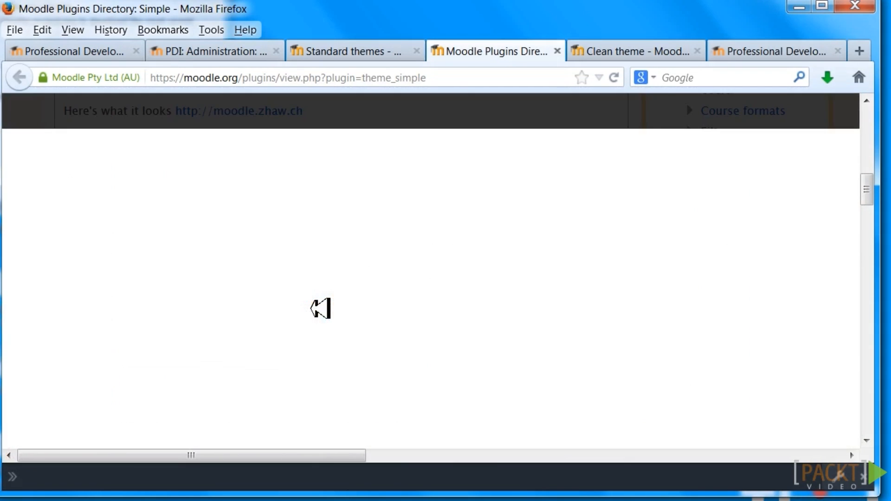
mouse_move(864, 185)
mouse_down()
mouse_move(864, 217)
mouse_move(863, 175)
mouse_up()
click(592, 137)
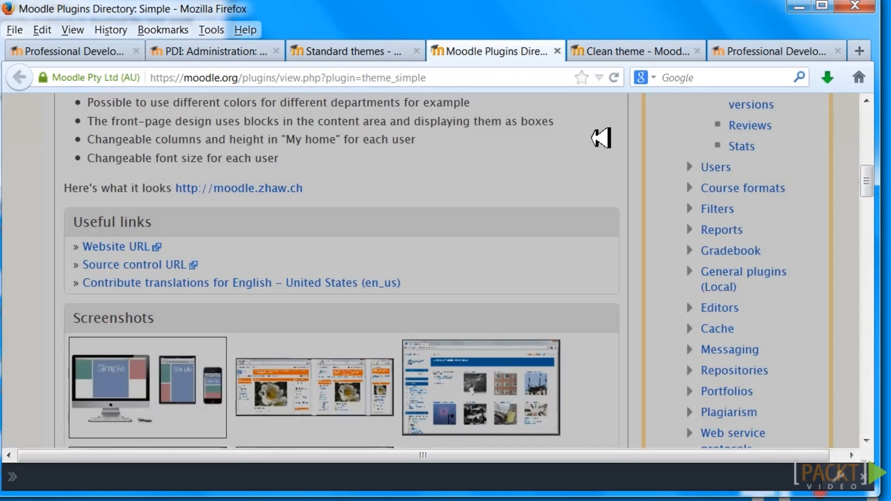
drag(868, 179, 874, 123)
Step: View the Clean theme developer documentation, and return to the PDI front page
click(668, 49)
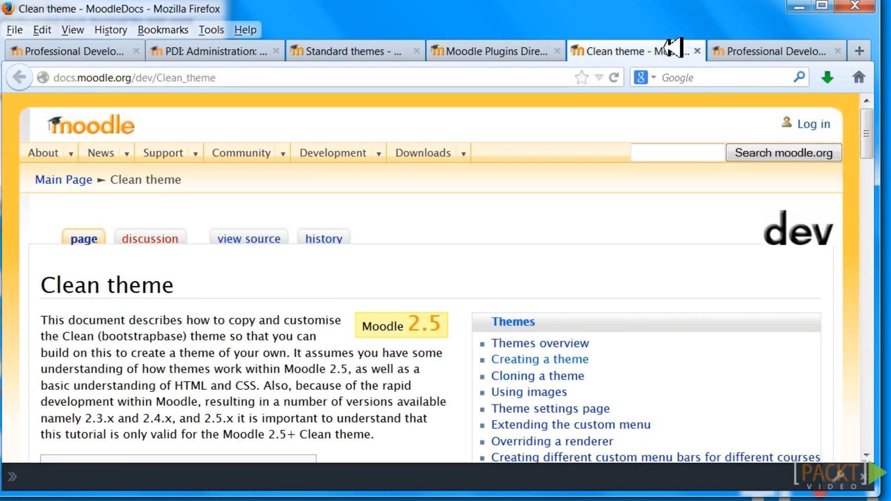
drag(871, 142, 877, 110)
click(90, 53)
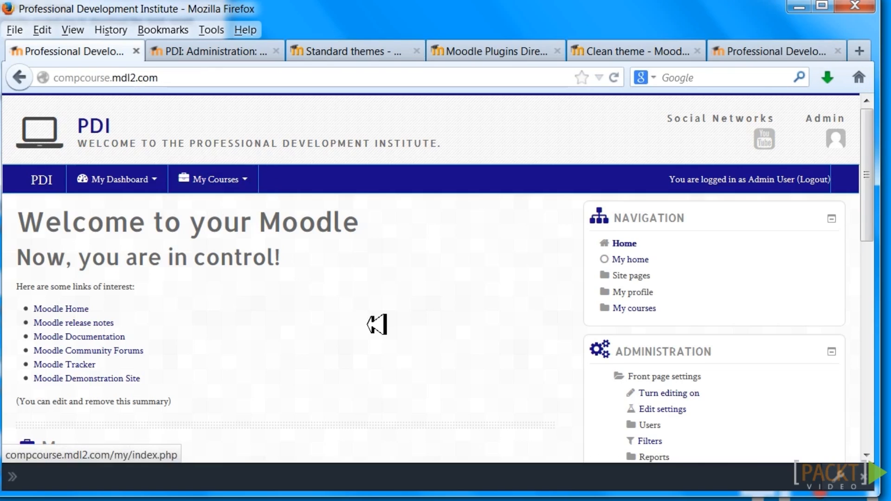
Step: Examine the Website, Facebook and Twitter URLs in the Essential theme's Social Networking settings and the matching header icons
click(236, 46)
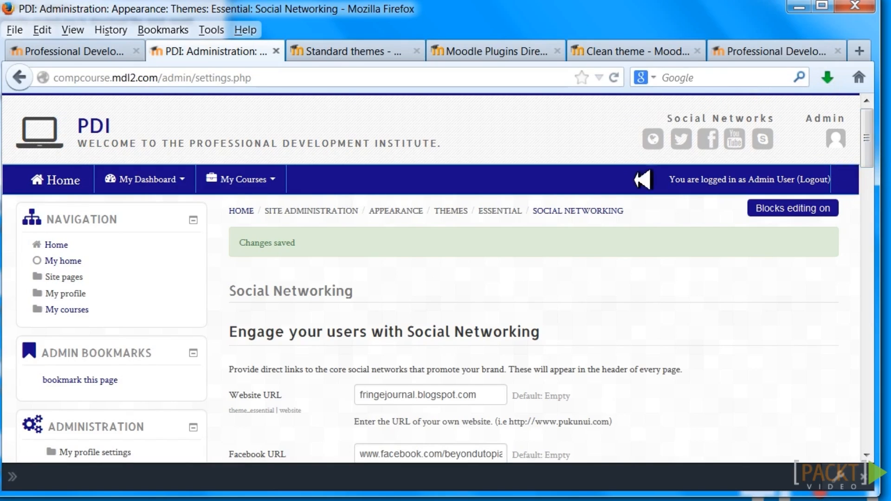
drag(881, 144, 872, 211)
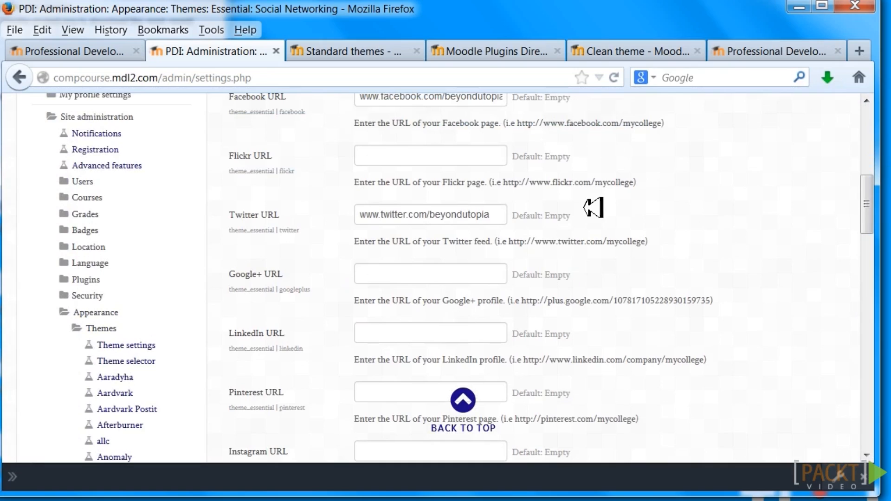
drag(868, 225, 875, 123)
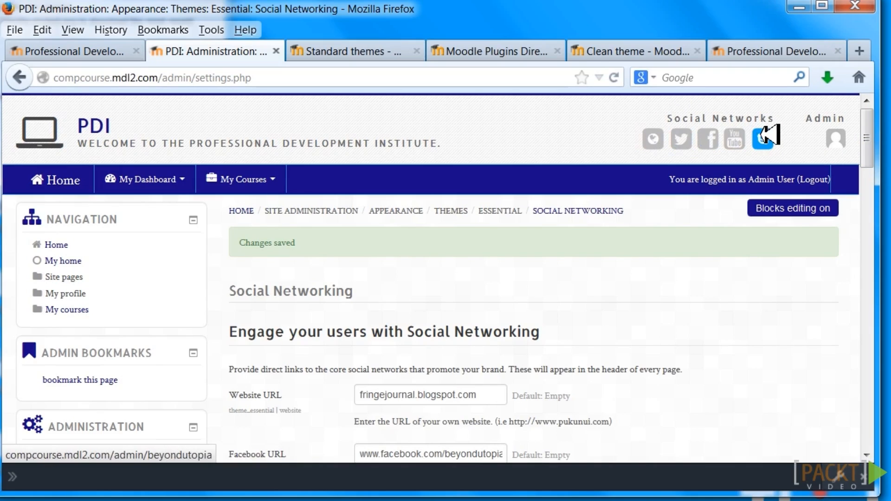
Step: Open the Essential theme's Mobile Apps settings and examine the fields for the Android and iPhone/iPad app links
click(764, 50)
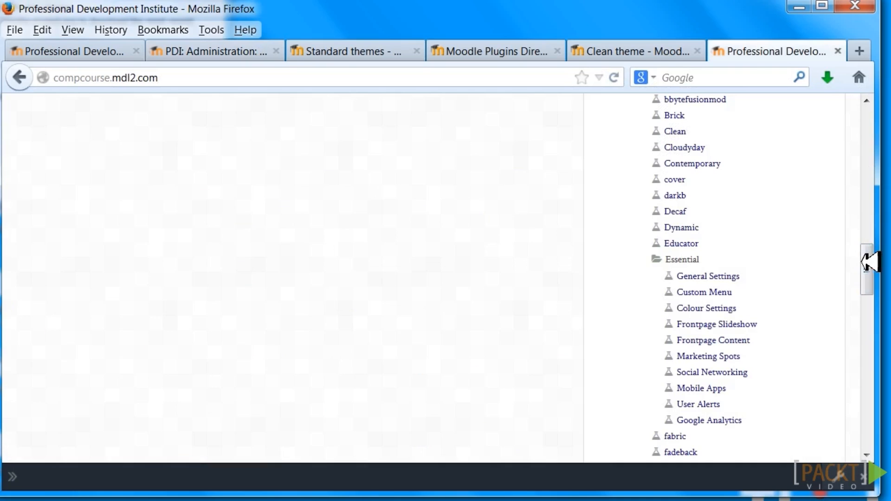
mouse_move(867, 255)
mouse_down()
mouse_move(875, 214)
mouse_move(869, 265)
mouse_up()
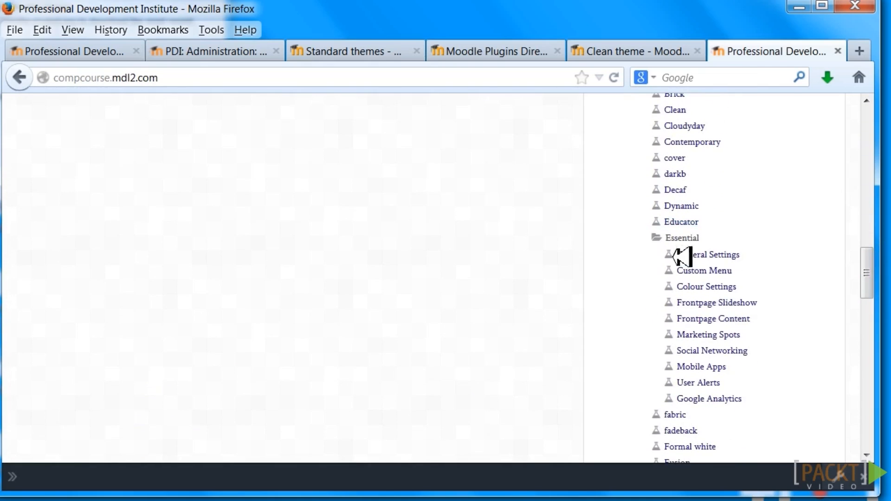
click(688, 237)
click(688, 237)
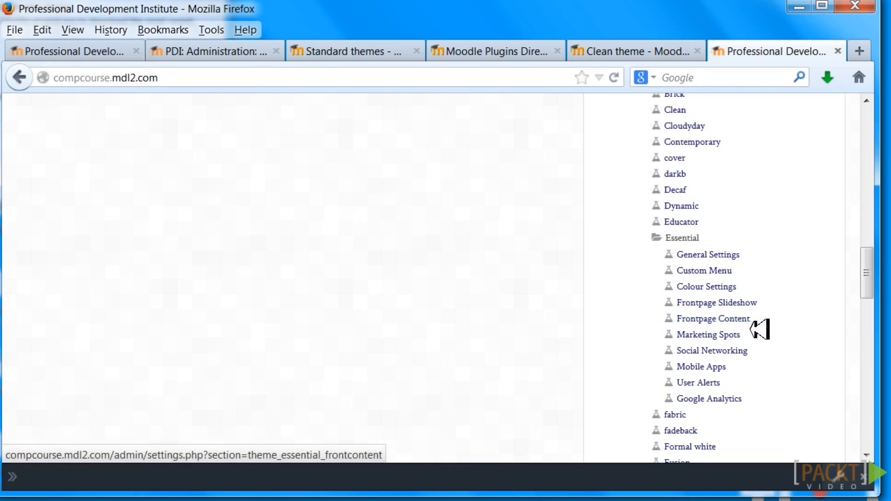
click(718, 367)
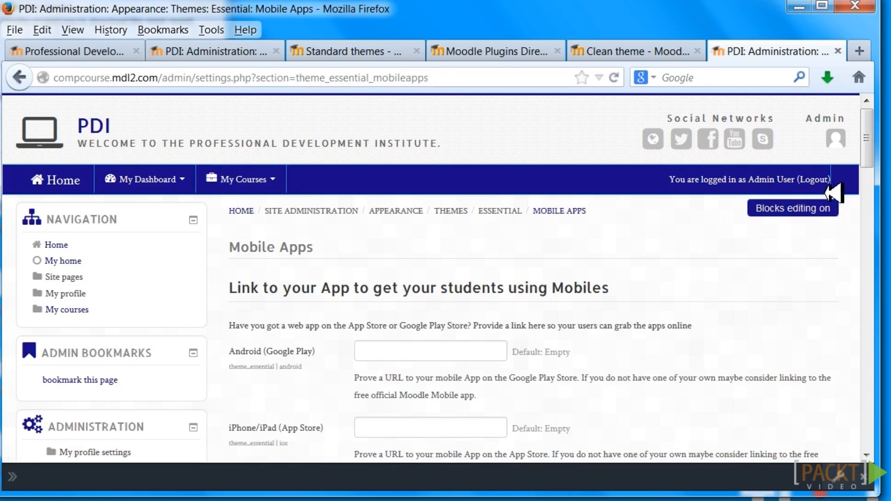
scroll(875, 153, down, 1)
drag(872, 163, 885, 136)
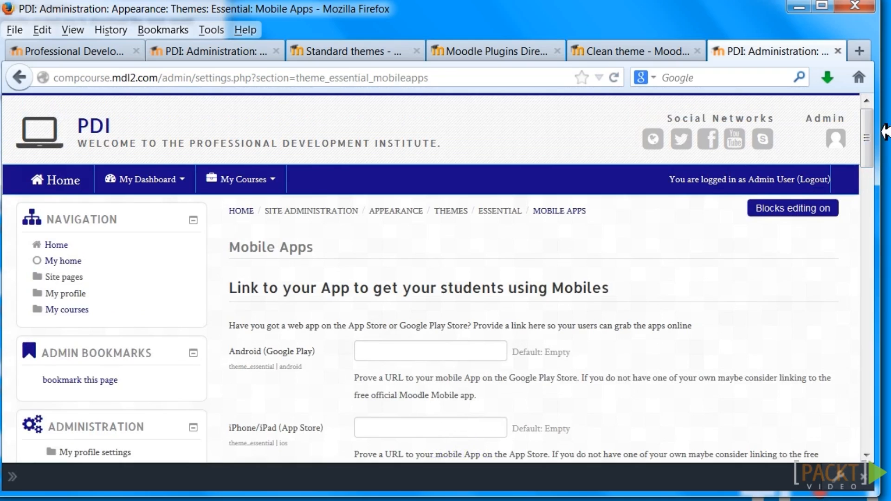
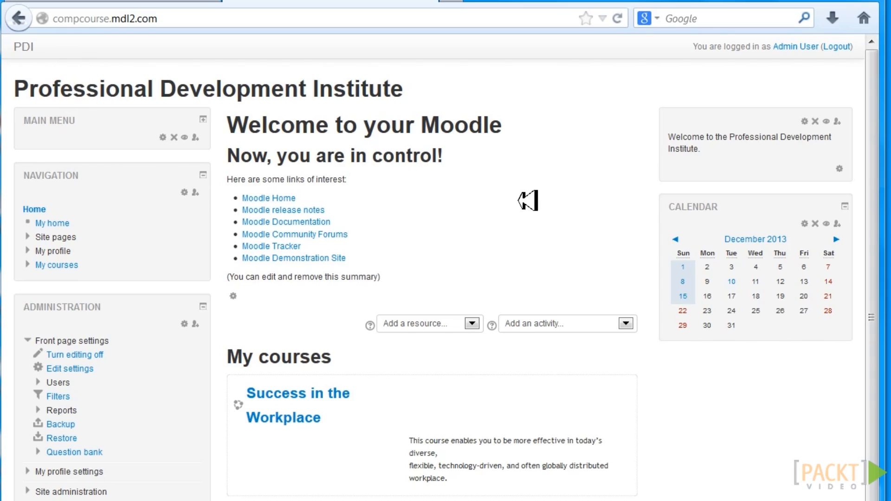
Step: Review the site-wide Calendar settings in the Appearance section of site administration
drag(872, 127, 884, 238)
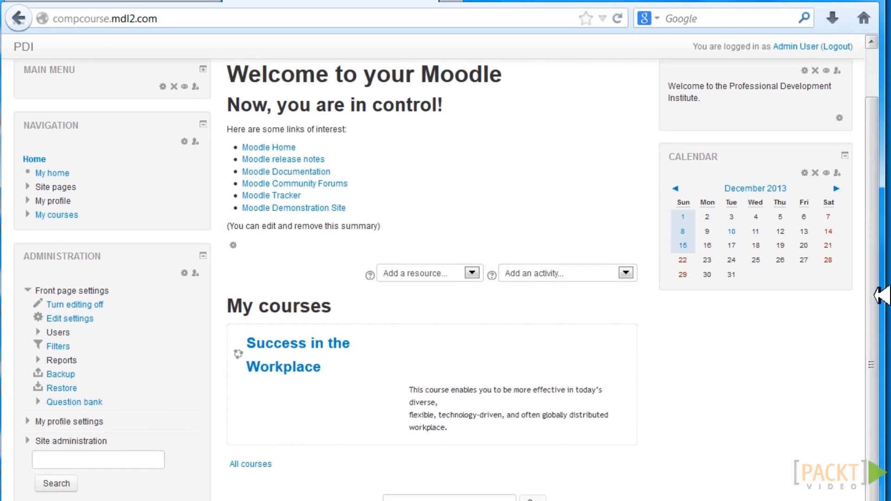
click(109, 438)
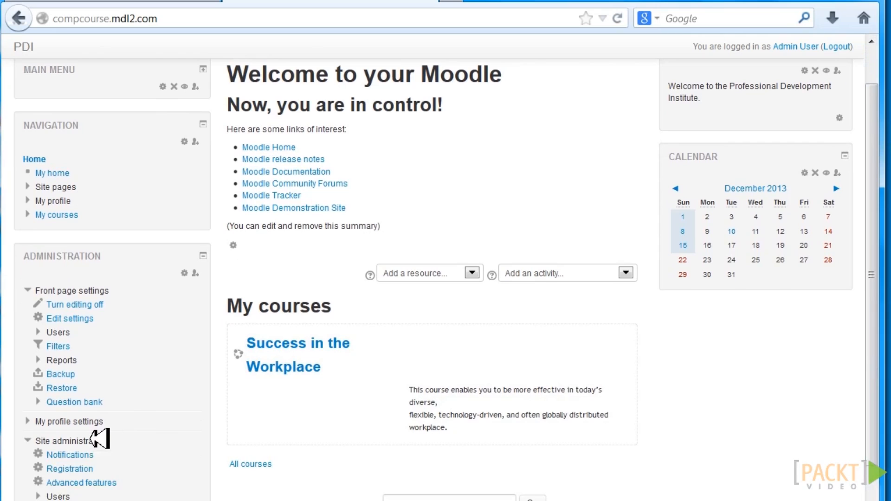
drag(875, 245, 877, 334)
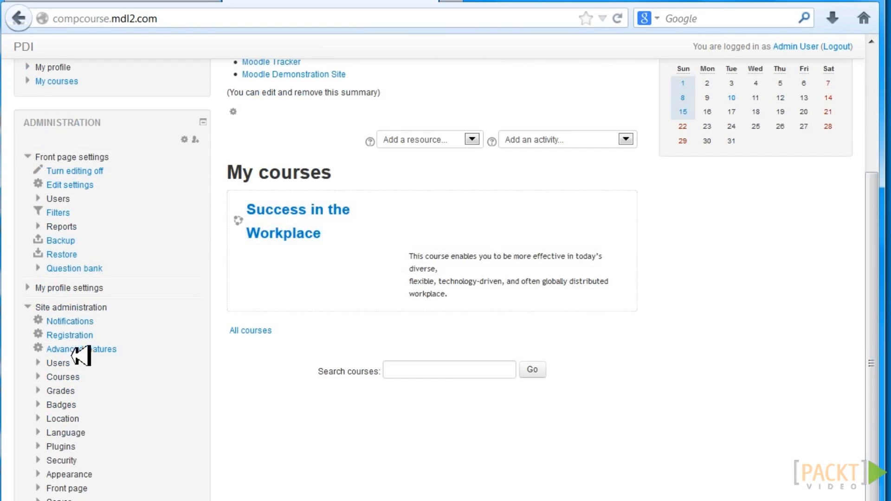
click(79, 473)
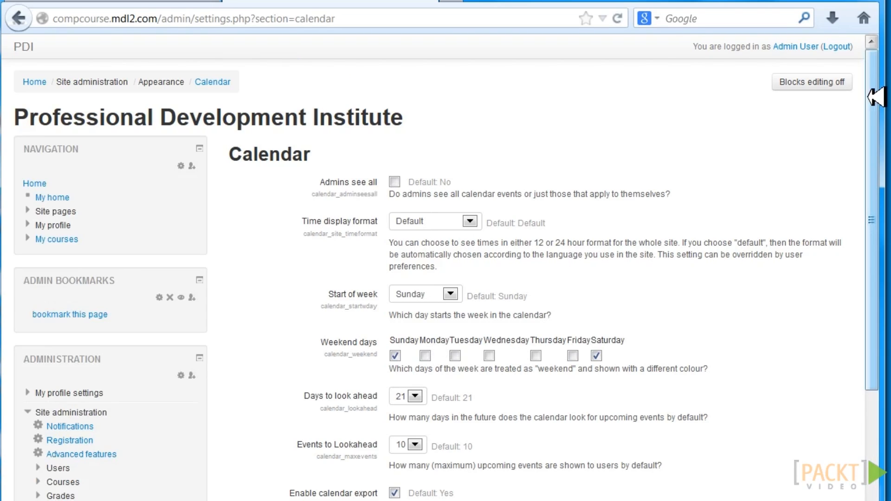
drag(884, 91, 881, 131)
scroll(881, 131, down, 6)
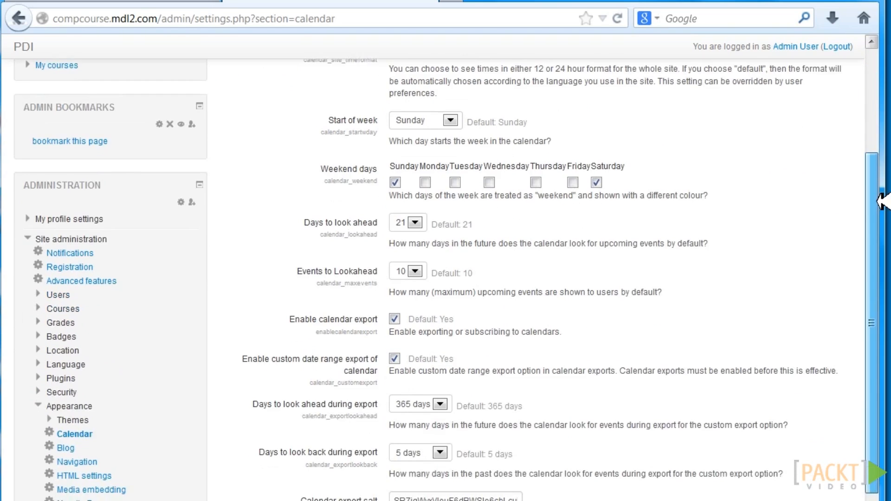
scroll(877, 102, up, 5)
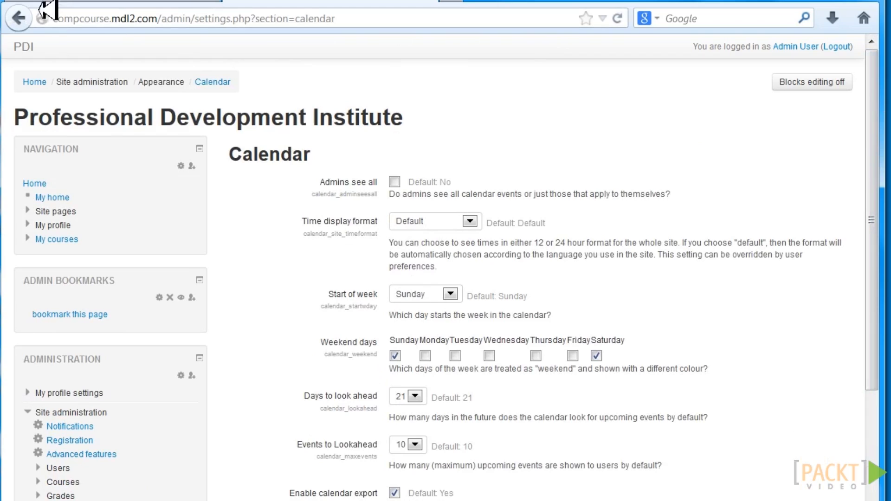
Step: Return to the front page and open the Maintaining Your Flower Garden course in the Creative Writing Workshops category
click(19, 18)
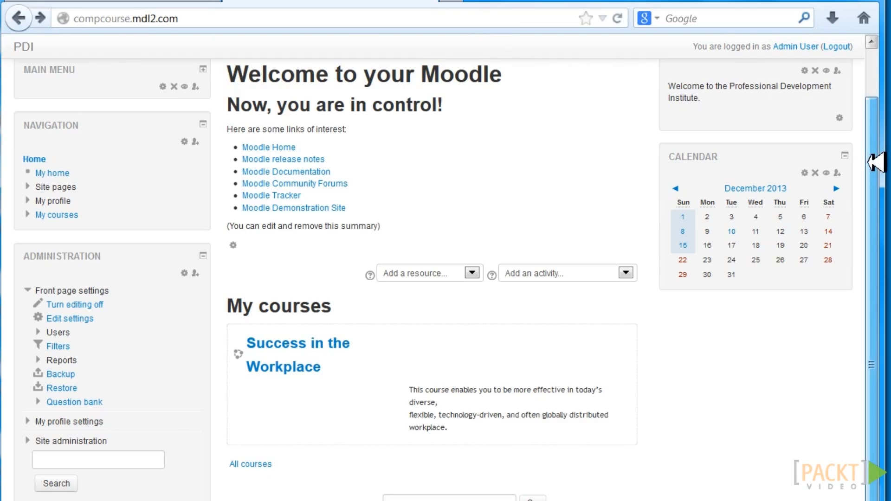
click(254, 461)
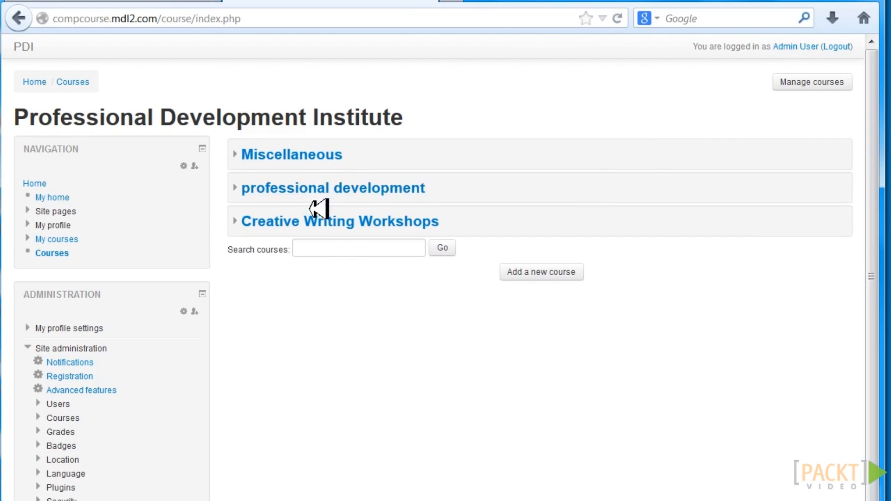
click(319, 219)
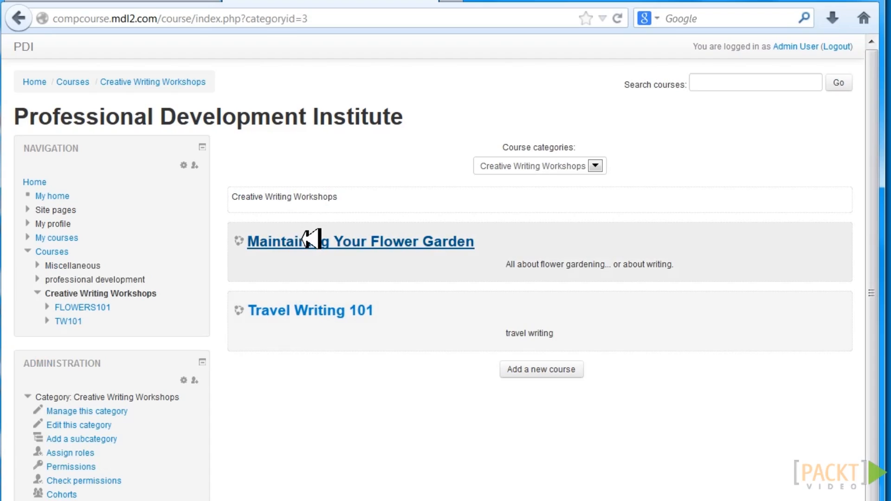
click(312, 239)
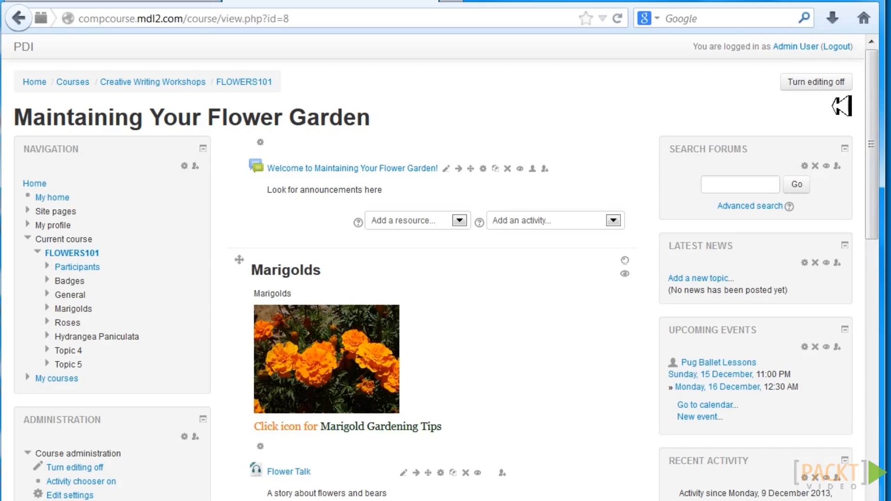
Step: From the course's upcoming events calendar, start a new event of type Course titled "water marigolds"
drag(880, 99, 878, 136)
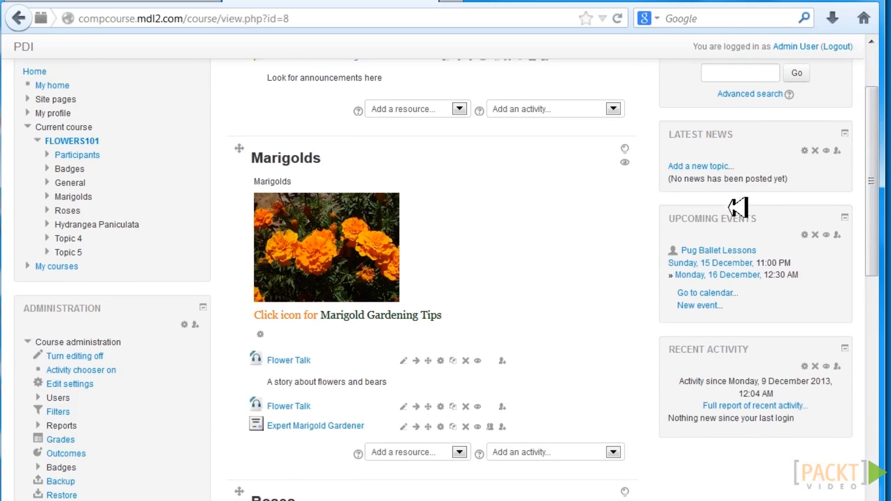
click(708, 293)
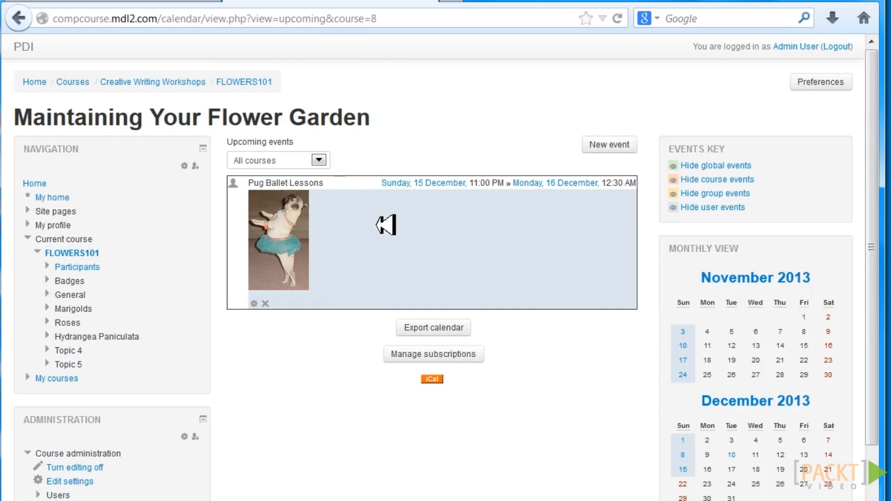
click(615, 144)
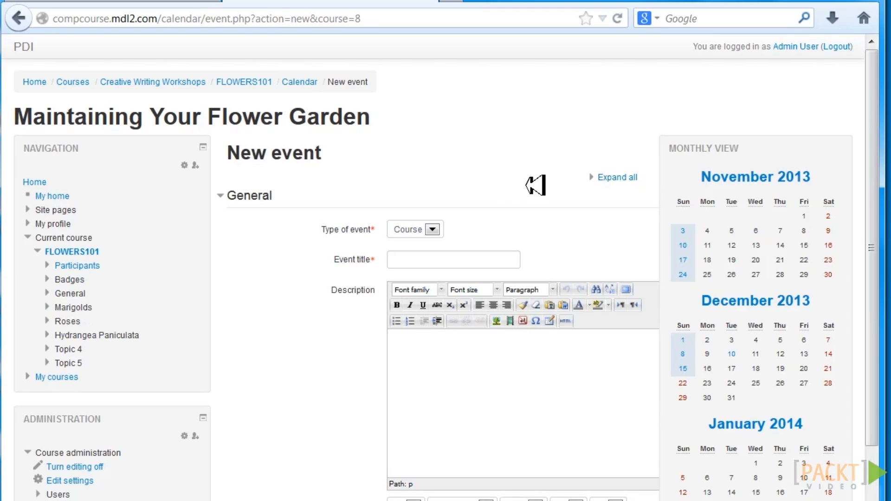
click(434, 229)
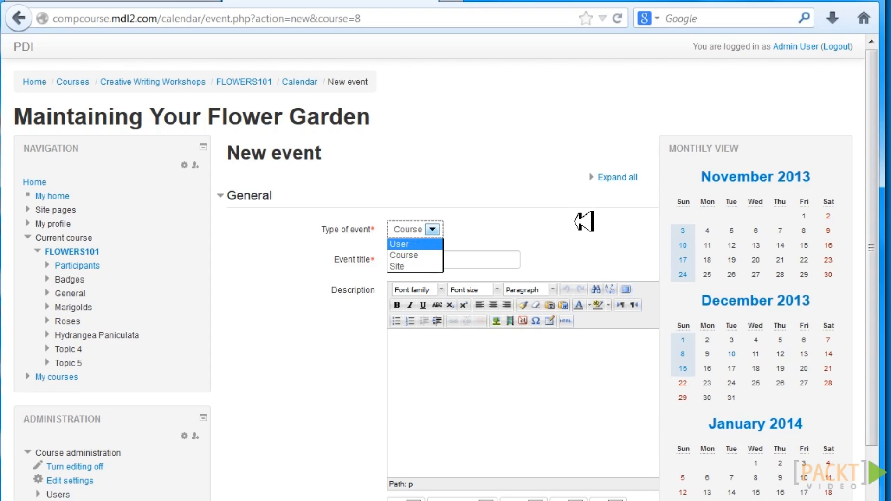
click(569, 225)
click(429, 260)
text(water ma)
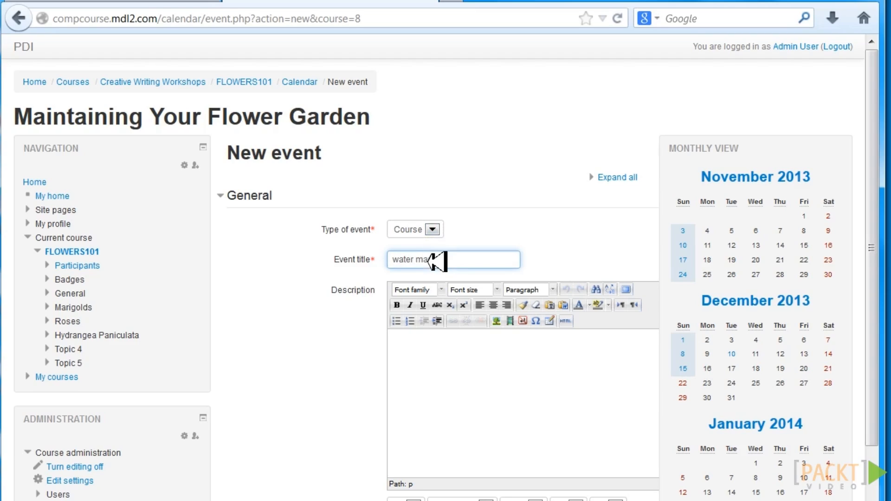
text(rigolds)
Step: Examine the new event's date, duration and repeated events options
drag(870, 365, 871, 500)
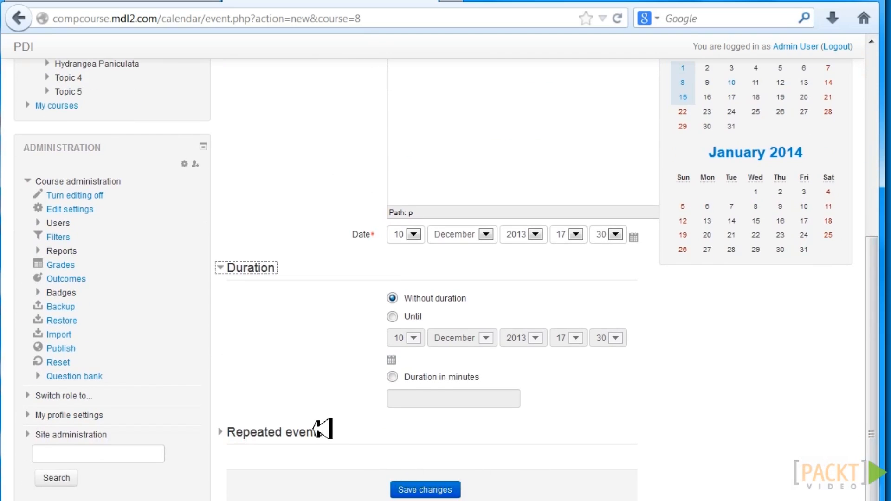
click(317, 427)
mouse_move(881, 402)
mouse_down()
mouse_move(880, 252)
mouse_move(880, 389)
mouse_up()
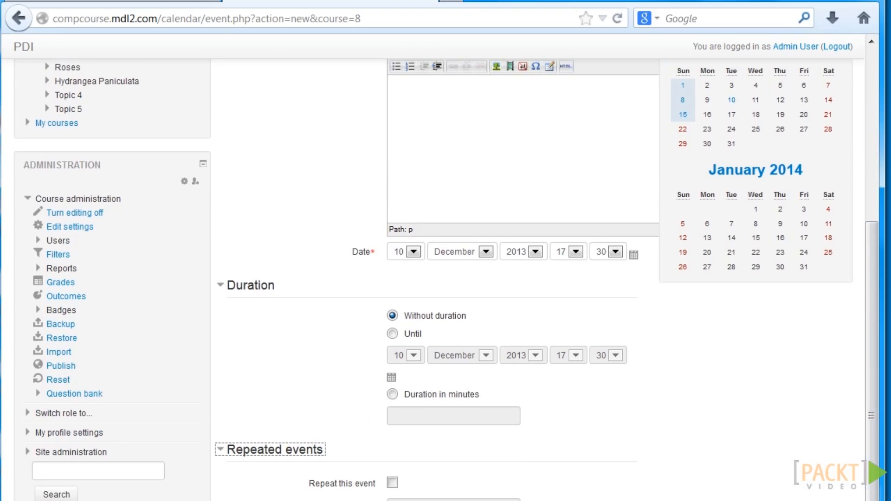
drag(870, 305, 889, 131)
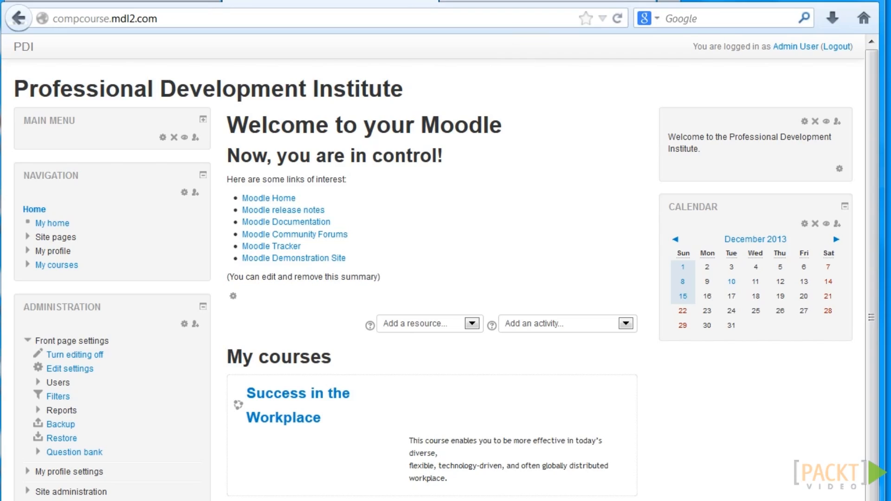
Step: View the Piazza course communication website, and return to the PDI front page
click(512, 1)
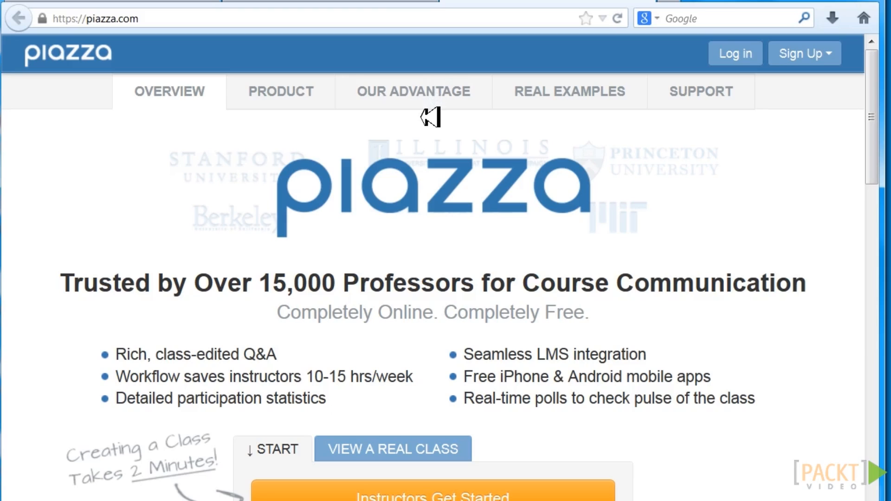
click(330, 1)
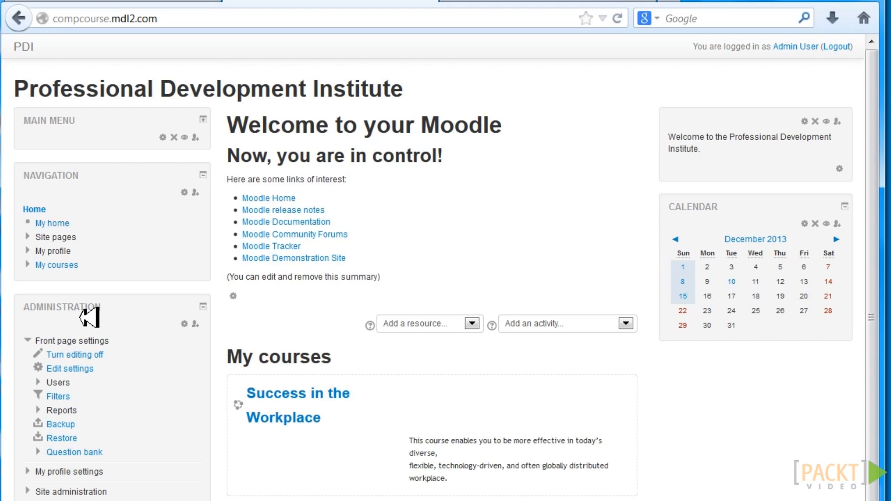
Step: Open the Forum activity module's settings in site administration and view the available display mode options
drag(880, 248, 878, 325)
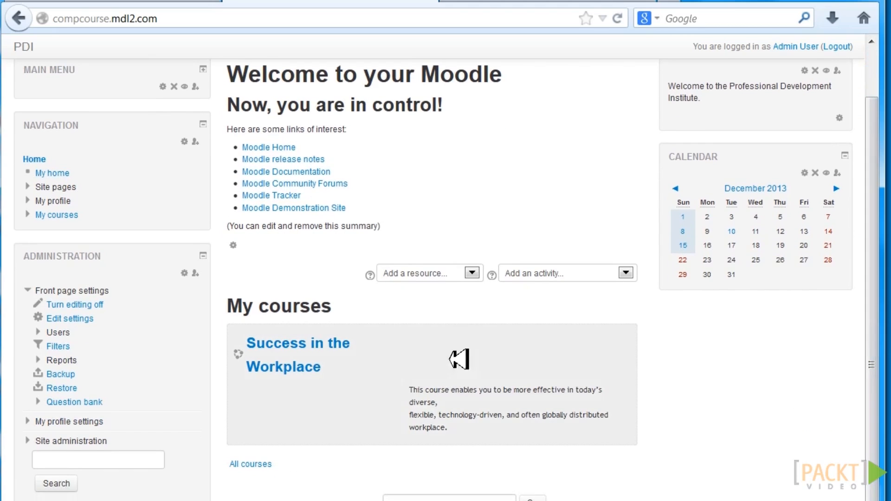
click(85, 440)
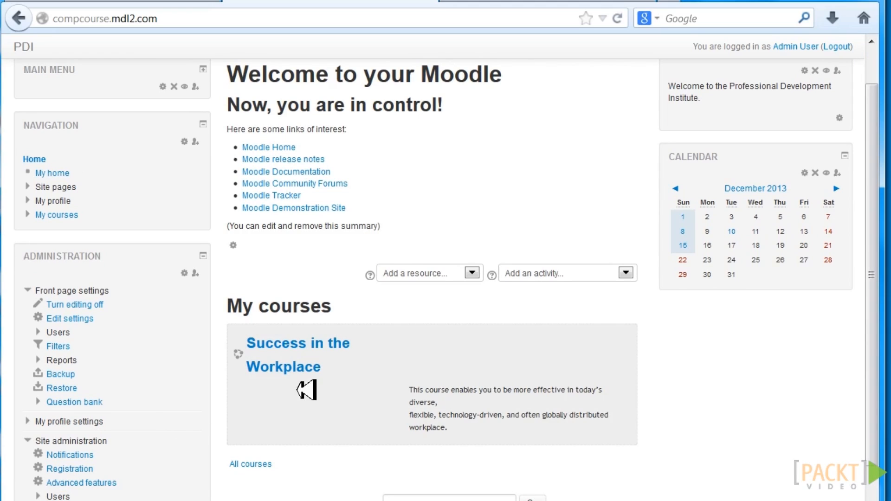
drag(877, 242, 879, 338)
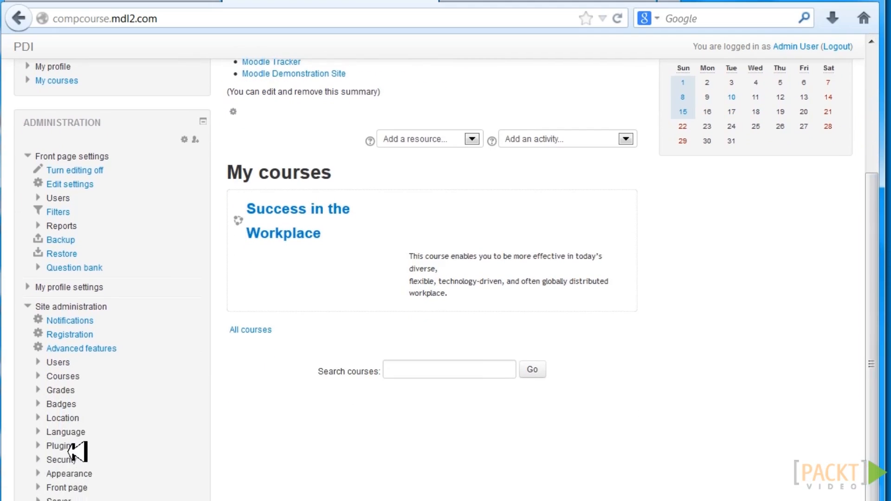
click(70, 444)
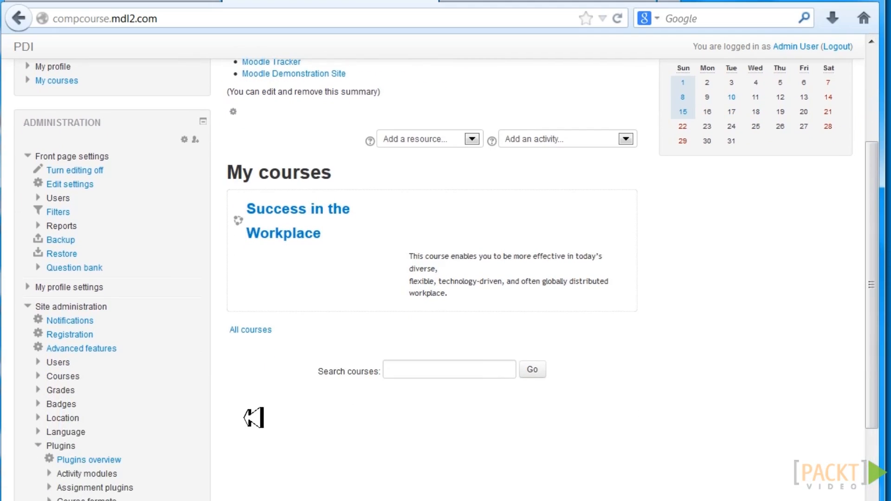
drag(876, 274, 870, 328)
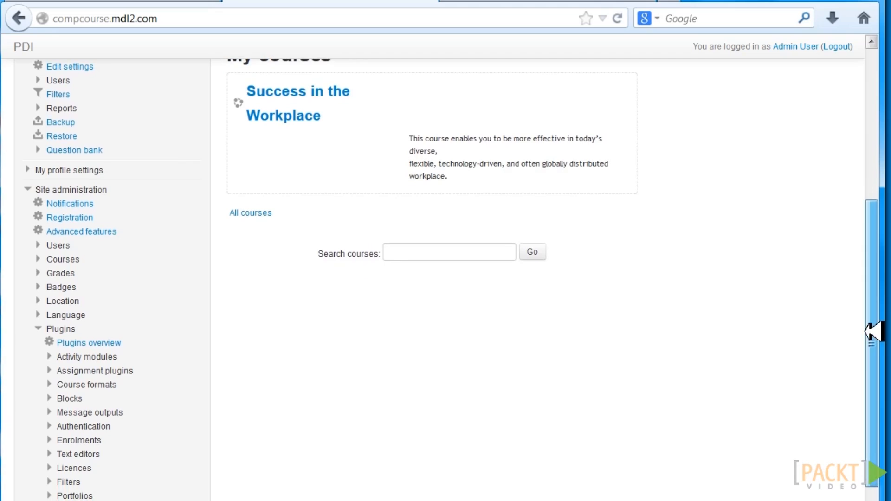
click(108, 356)
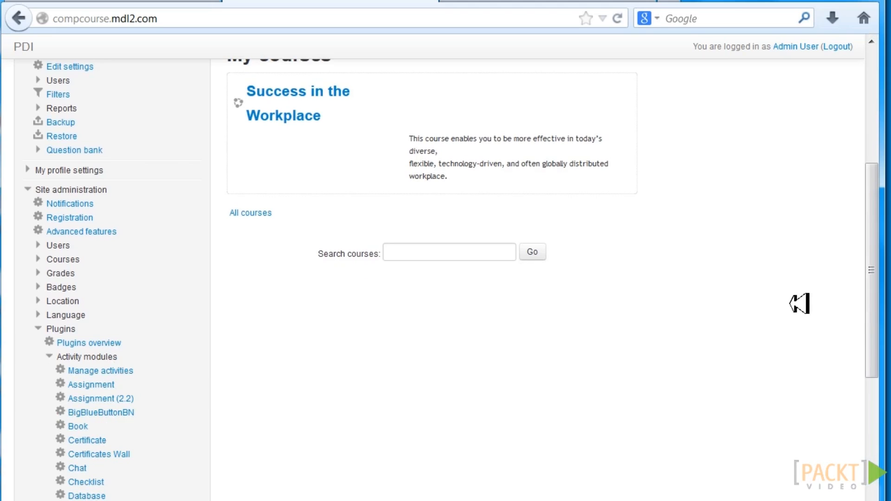
drag(877, 287, 879, 330)
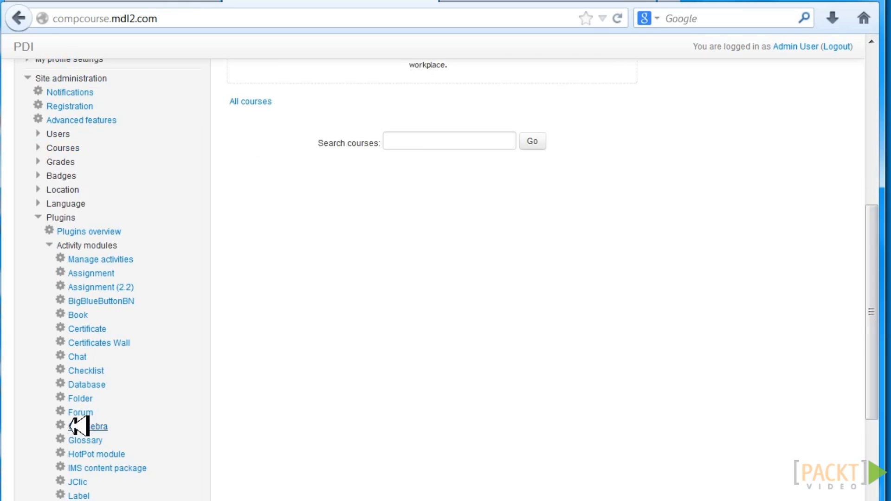
click(83, 413)
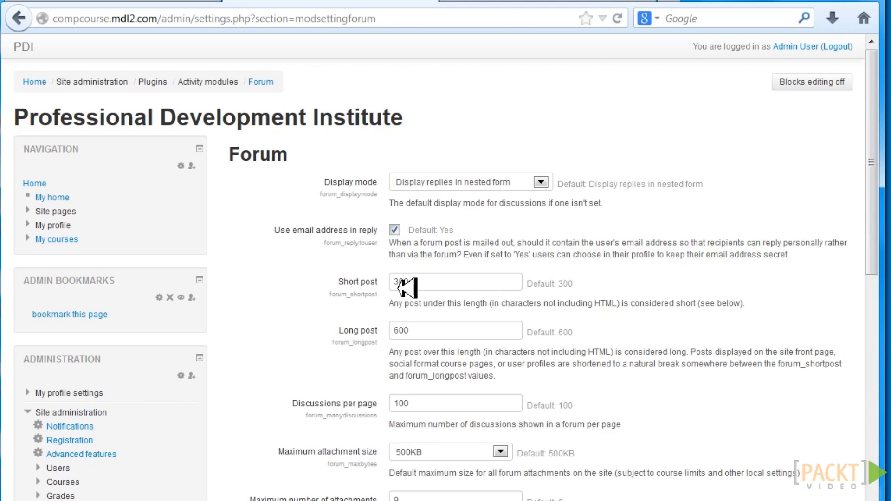
click(541, 182)
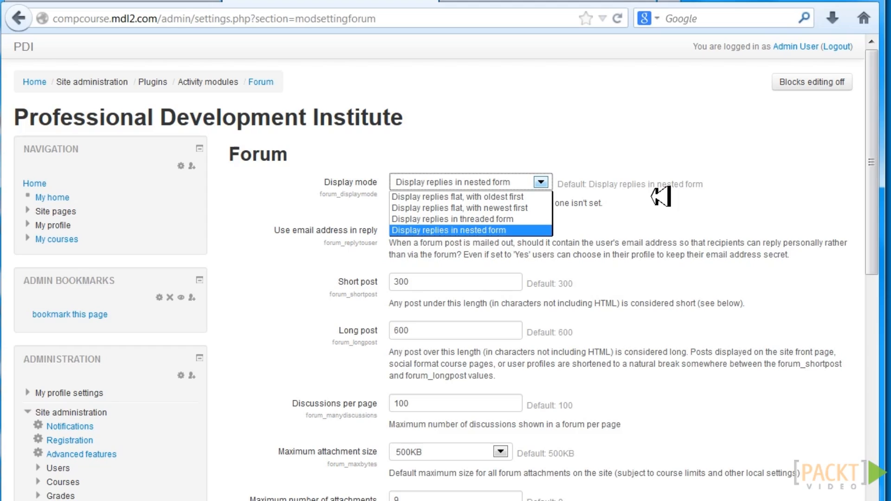
Step: Examine the remaining forum settings, from post lengths and attachment limits to read tracking, digest emails, RSS feeds and timed posts
click(723, 141)
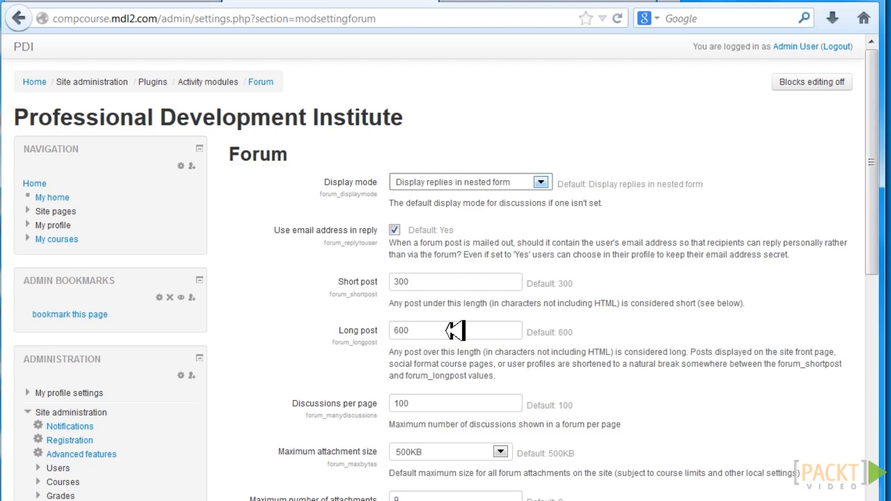
drag(880, 228, 881, 288)
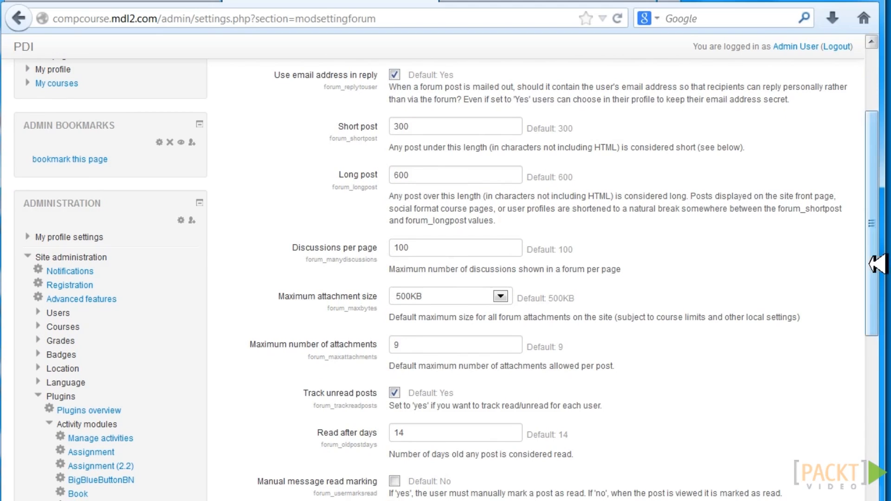
drag(879, 266, 875, 333)
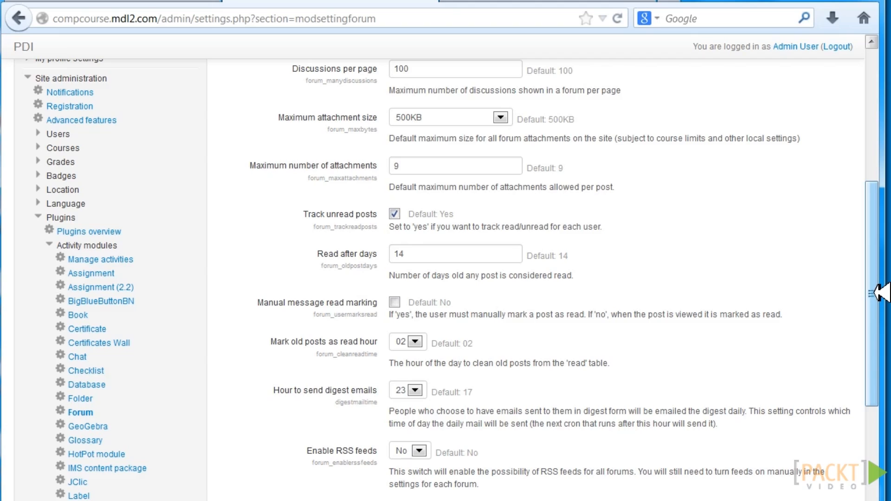
drag(879, 293, 879, 334)
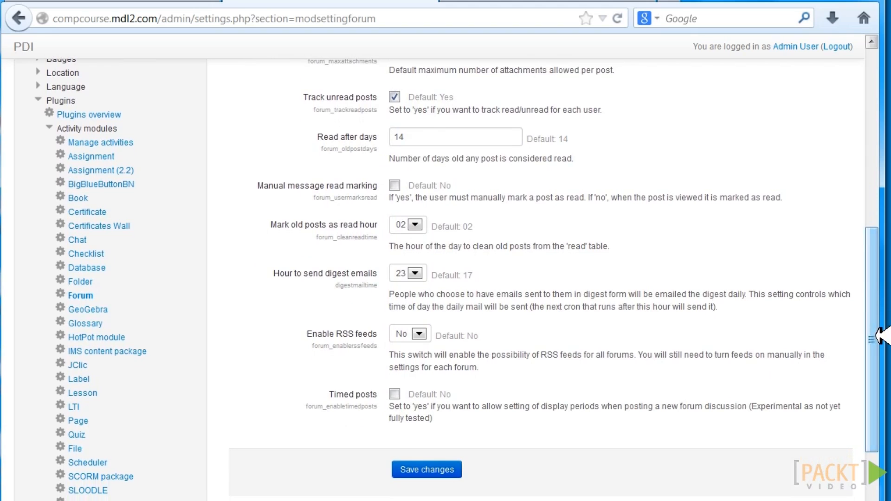
mouse_move(879, 335)
mouse_down()
mouse_move(879, 375)
mouse_move(879, 346)
mouse_up()
drag(882, 346, 886, 119)
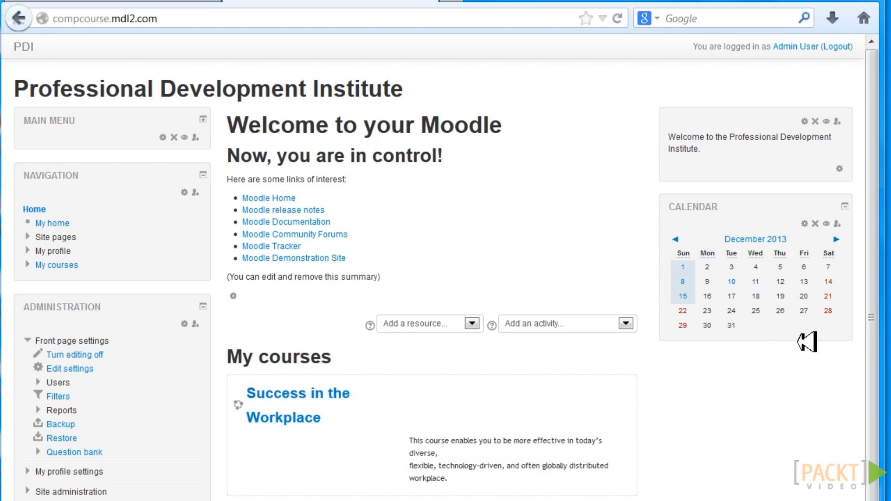
Step: From the PDI front page, open the course default settings in site administration
drag(875, 192, 879, 140)
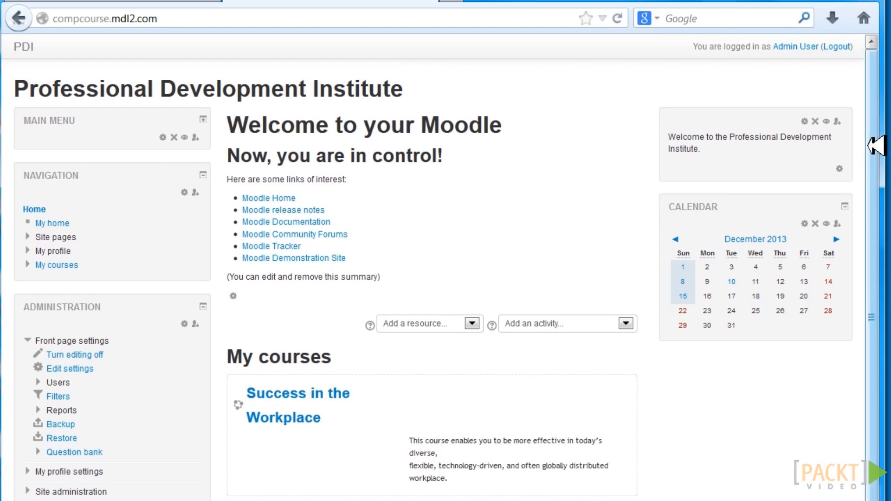
scroll(325, 348, down, 2)
click(94, 439)
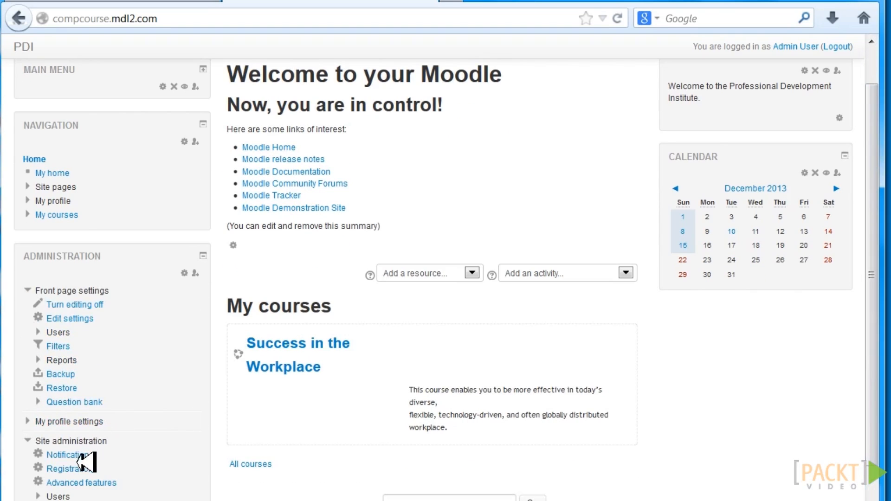
drag(877, 274, 870, 334)
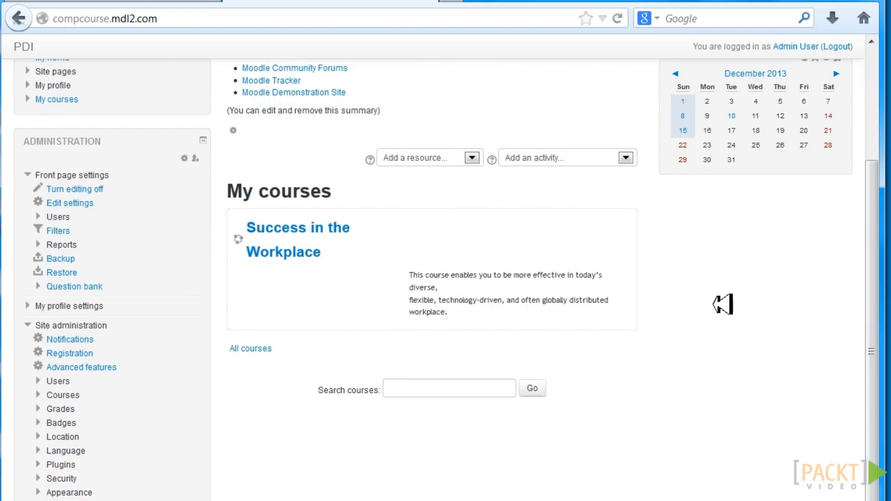
click(65, 395)
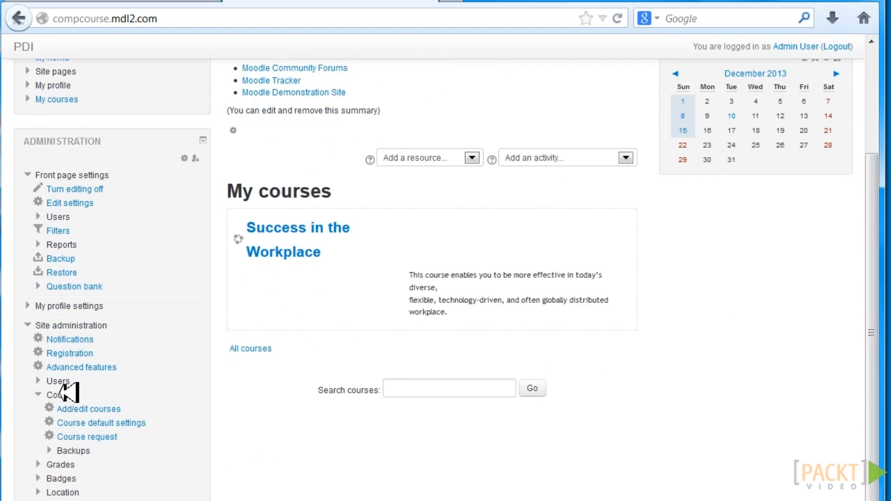
click(98, 423)
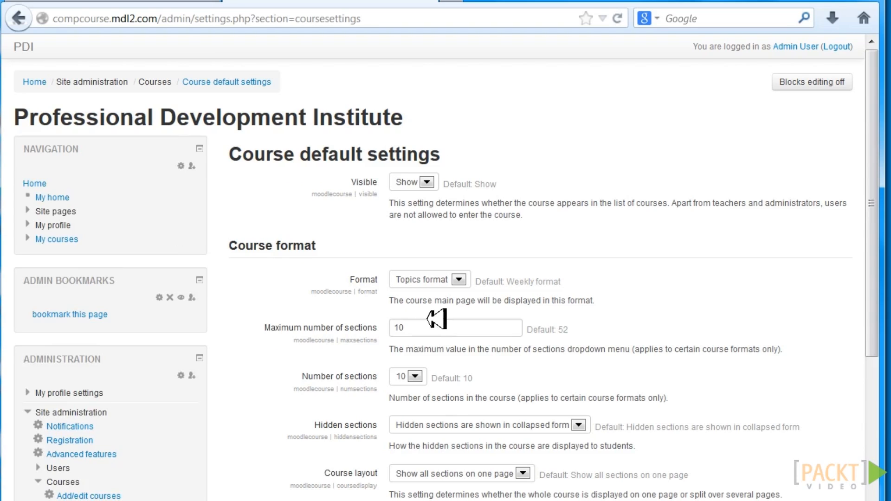
Step: Examine the default course format, section count, hidden sections and course layout options
drag(878, 159, 877, 211)
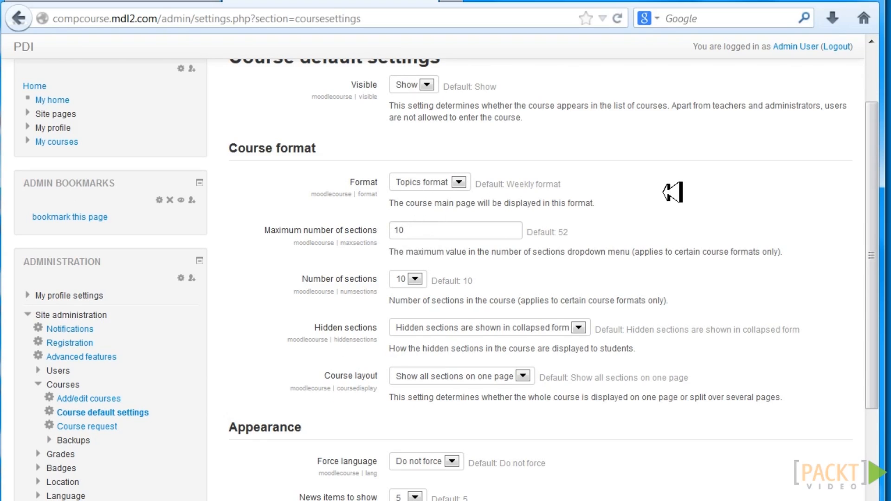
drag(873, 168, 885, 91)
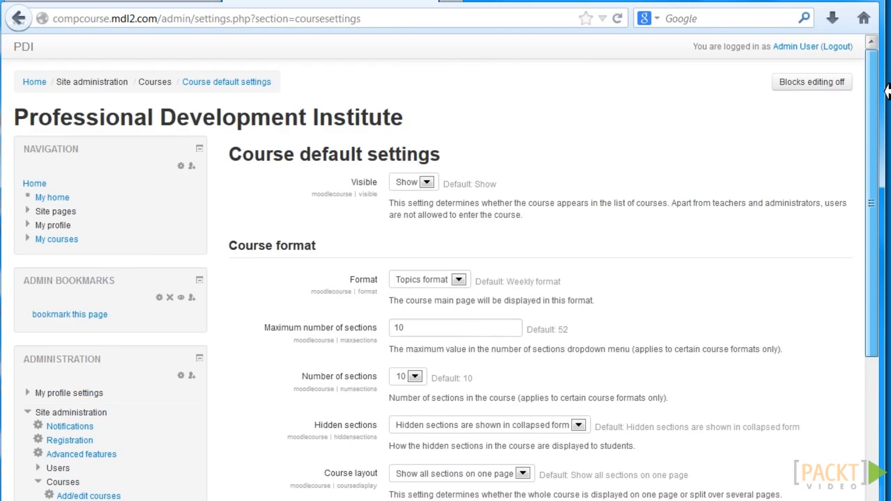
drag(886, 91, 878, 75)
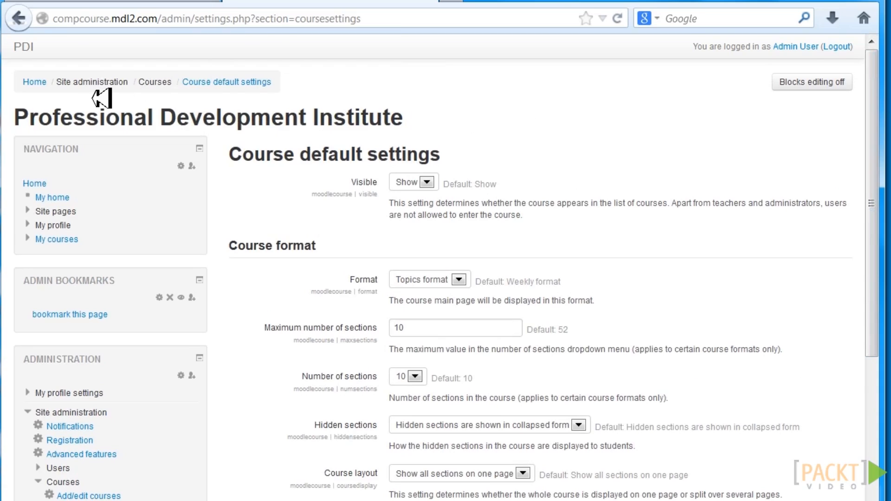
Step: Open the Success in the Workplace course from My courses and open book 1 in its Library section
click(67, 237)
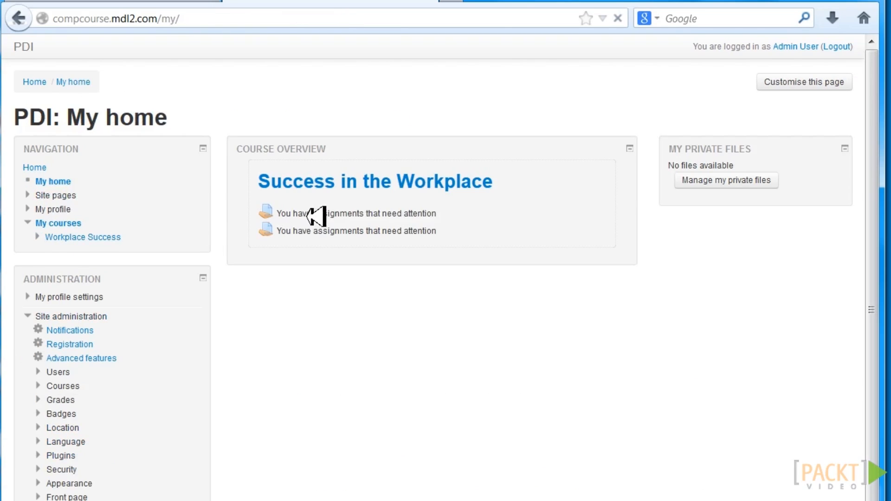
click(355, 181)
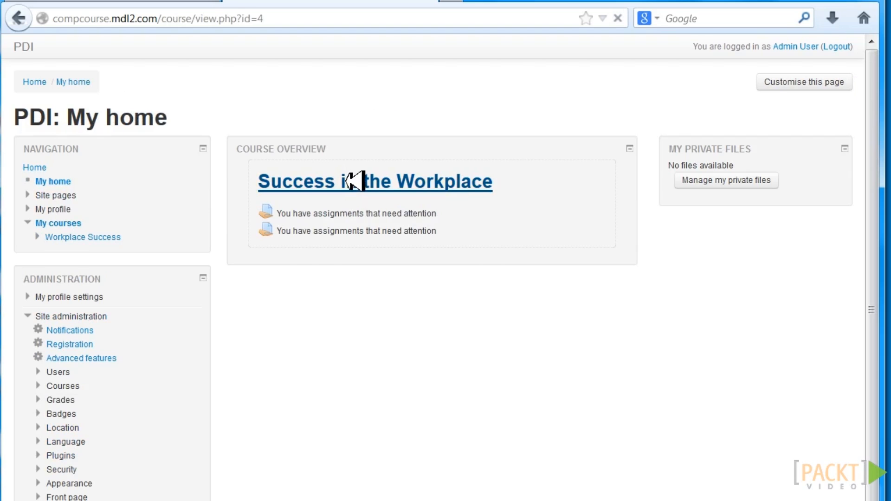
drag(876, 77, 872, 500)
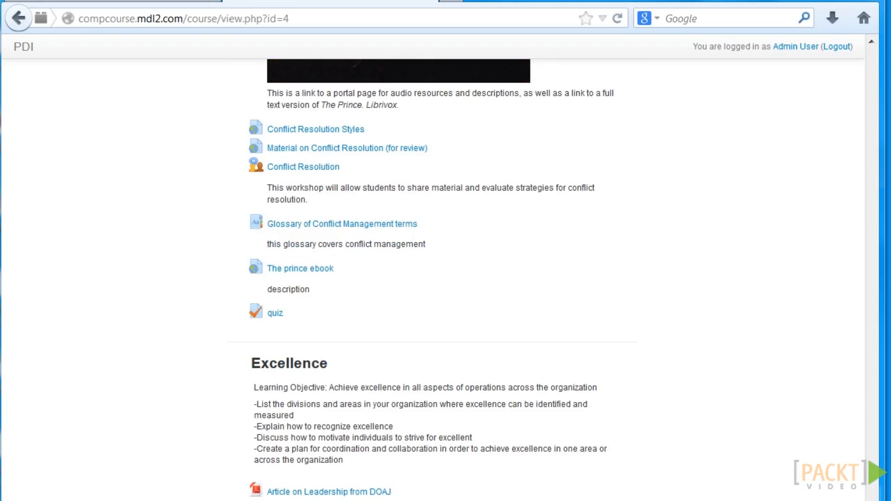
drag(871, 497, 872, 500)
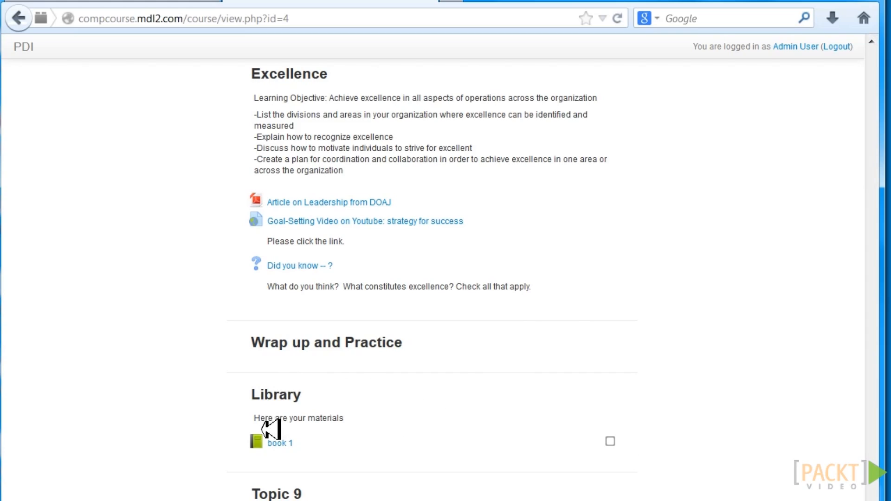
click(279, 442)
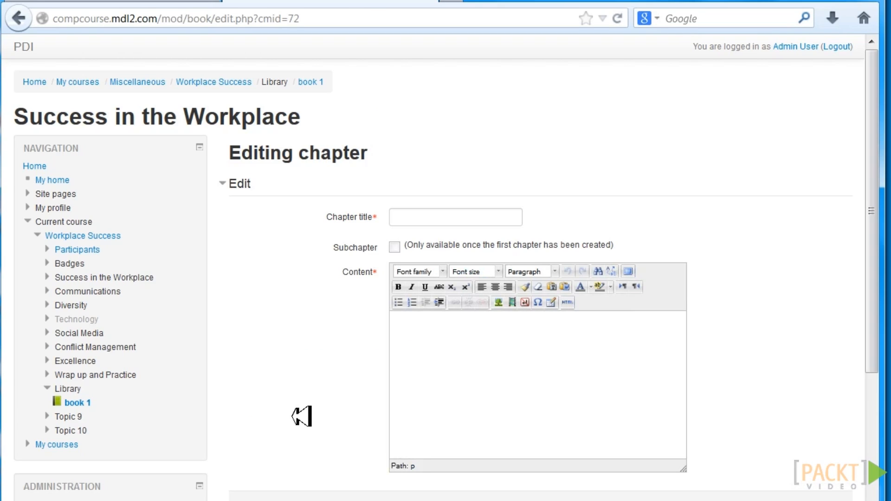
Step: View the Activity completion options in book 1's settings, and open the book's chapter import form
drag(879, 114, 875, 155)
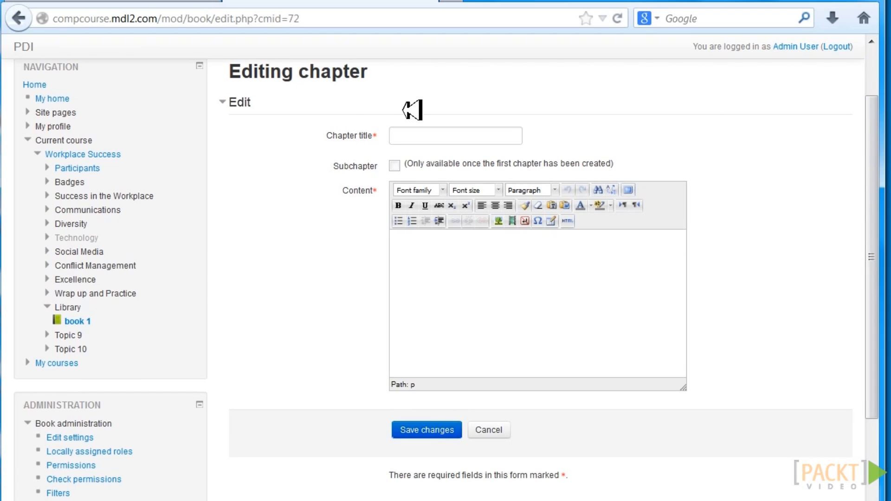
click(72, 437)
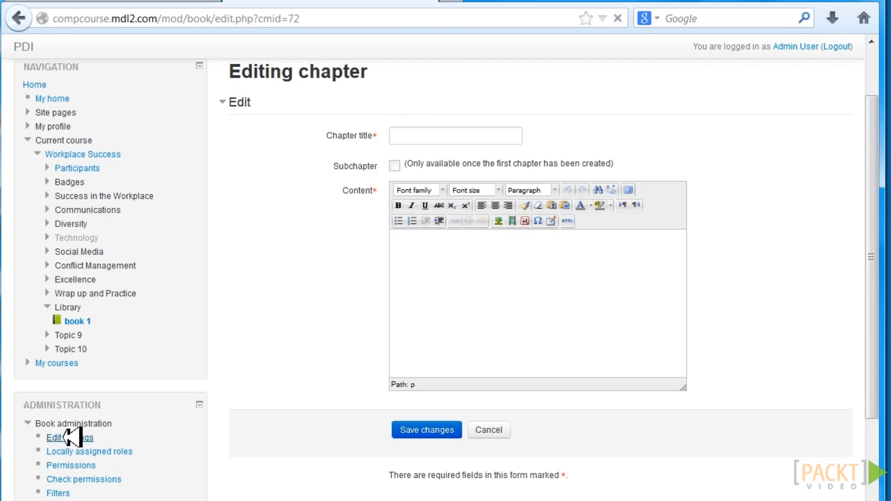
drag(880, 225, 876, 322)
click(315, 322)
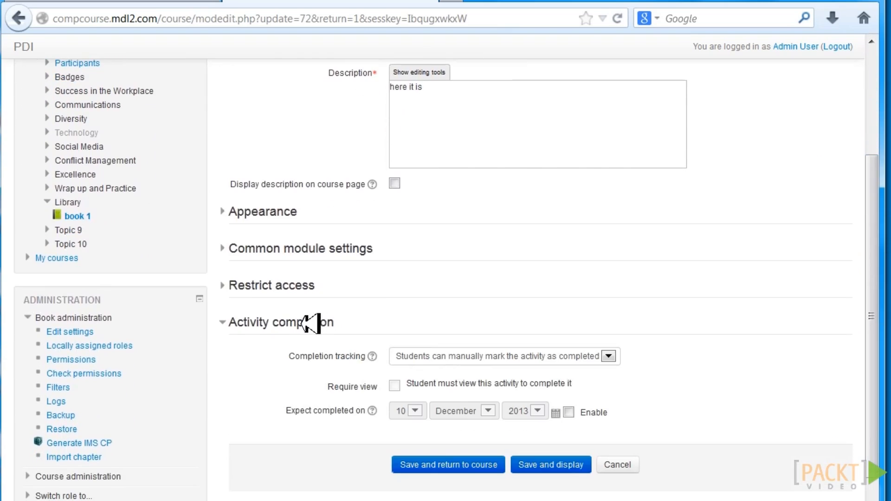
click(74, 457)
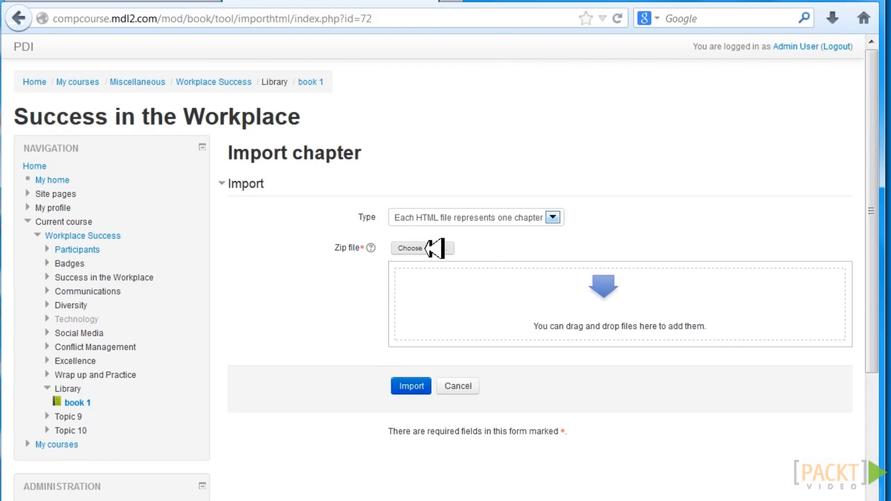
drag(877, 211, 877, 266)
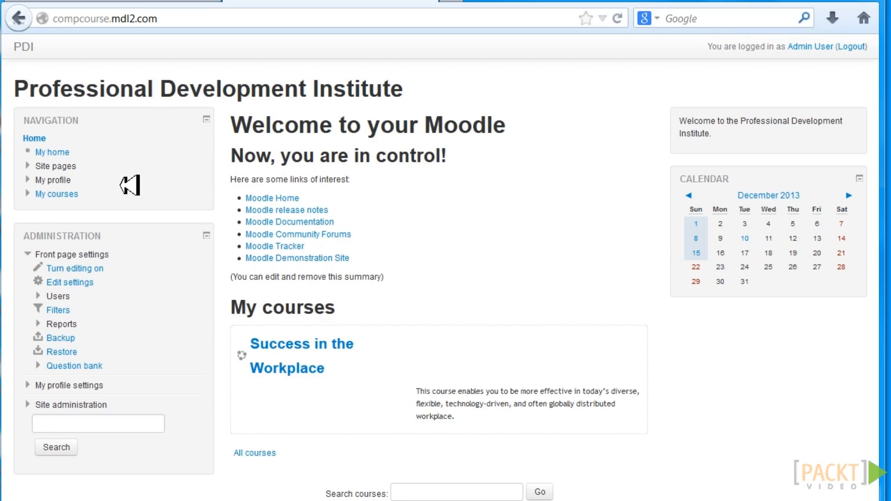
Step: From the front page, open the Success in the Workplace course and turn editing on
click(61, 180)
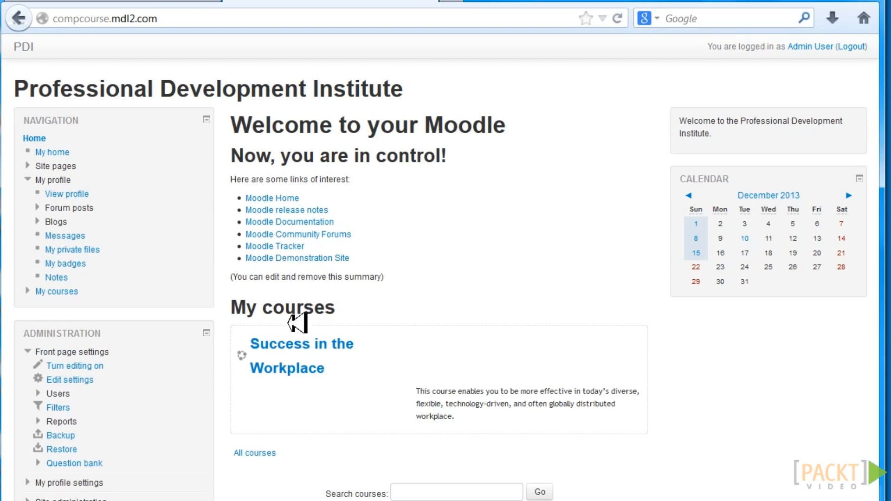
click(284, 337)
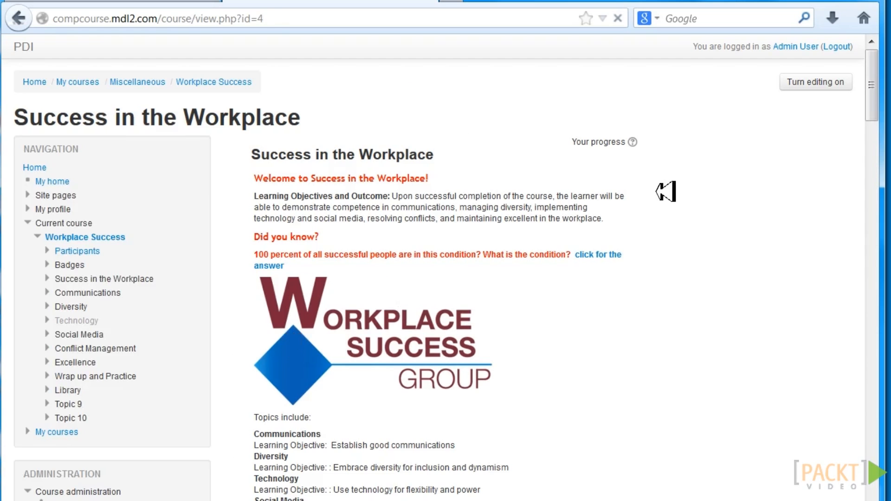
drag(875, 82, 884, 500)
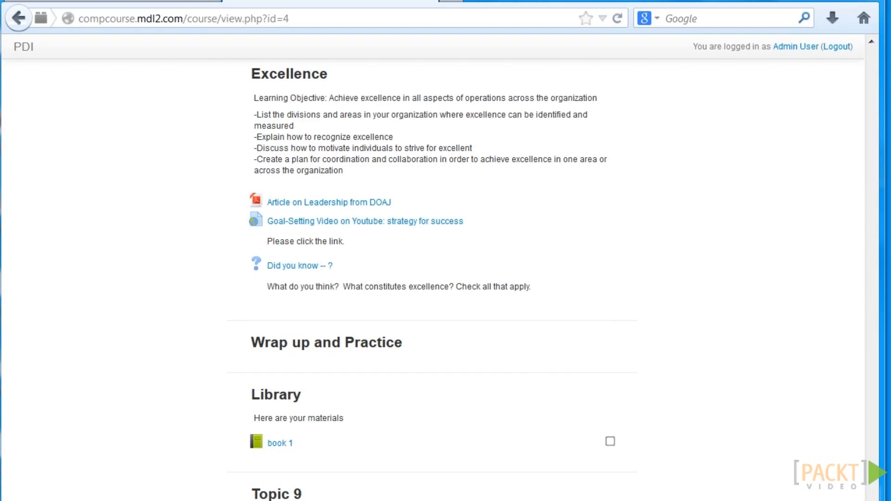
scroll(835, 366, up, 15)
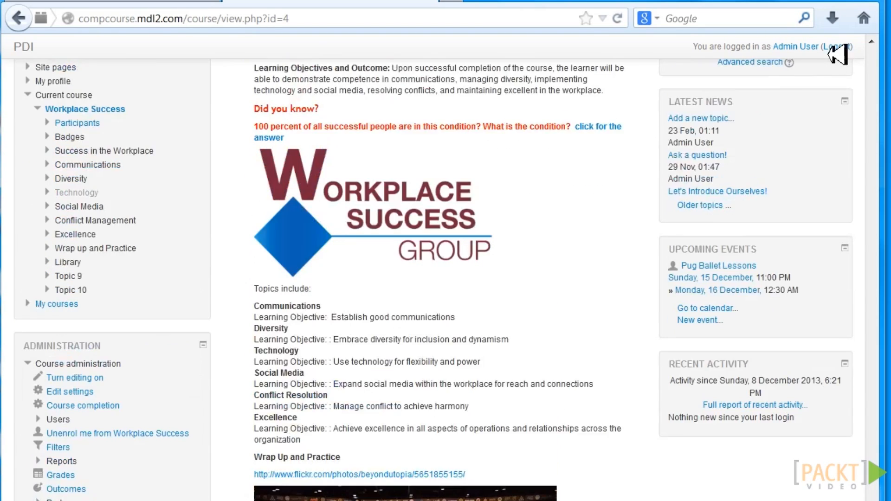
scroll(837, 53, up, 3)
click(829, 79)
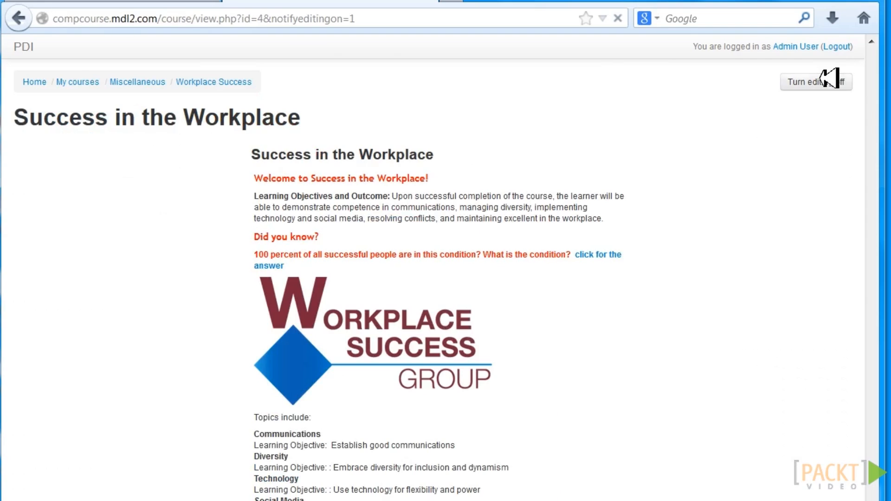
Step: View the activity types that can be added to the course's Wrap up and Practice section
scroll(434, 278, down, 15)
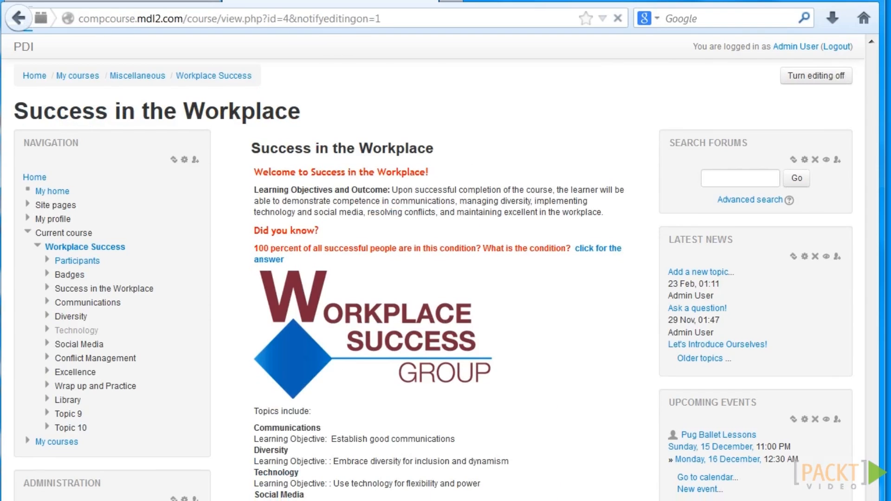
scroll(433, 278, down, 20)
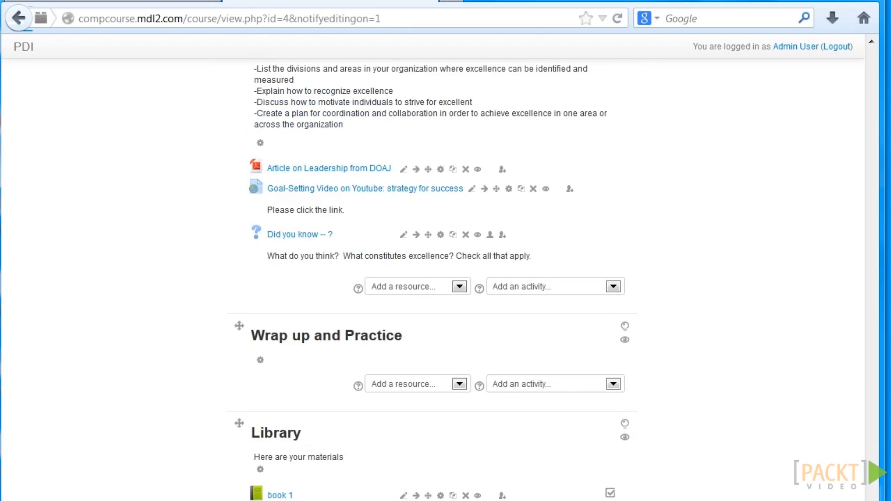
scroll(434, 278, down, 1)
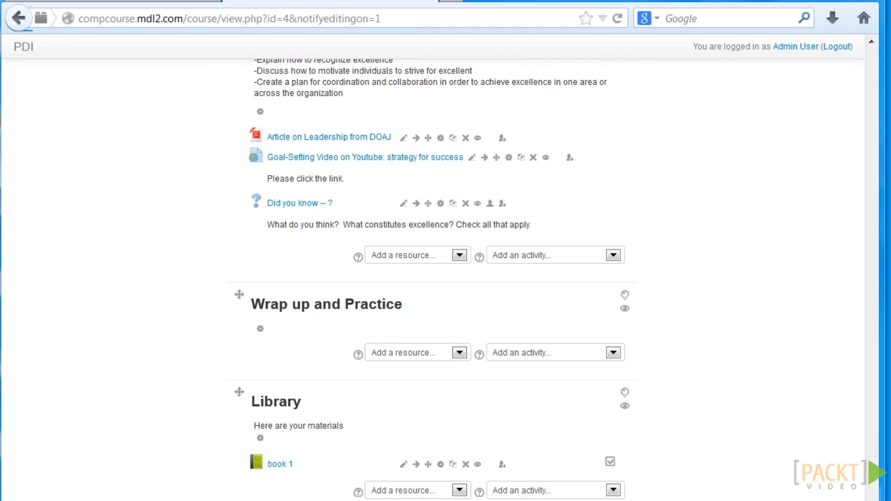
scroll(433, 278, down, 3)
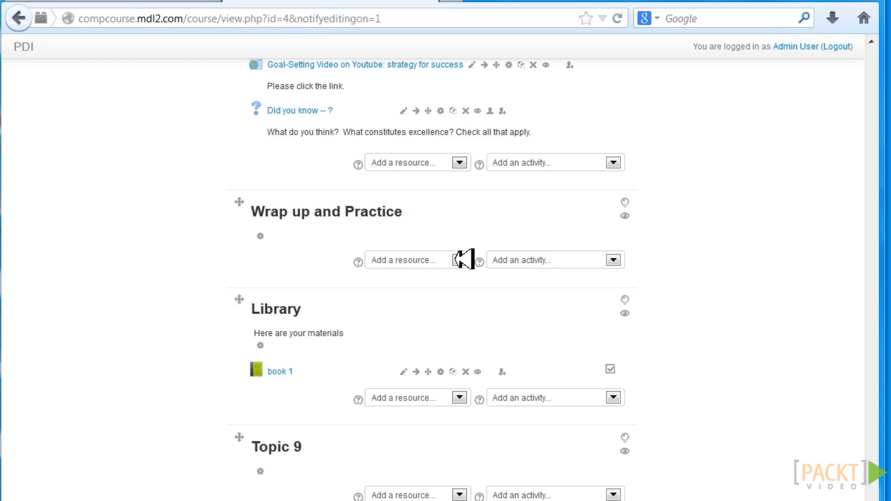
click(613, 260)
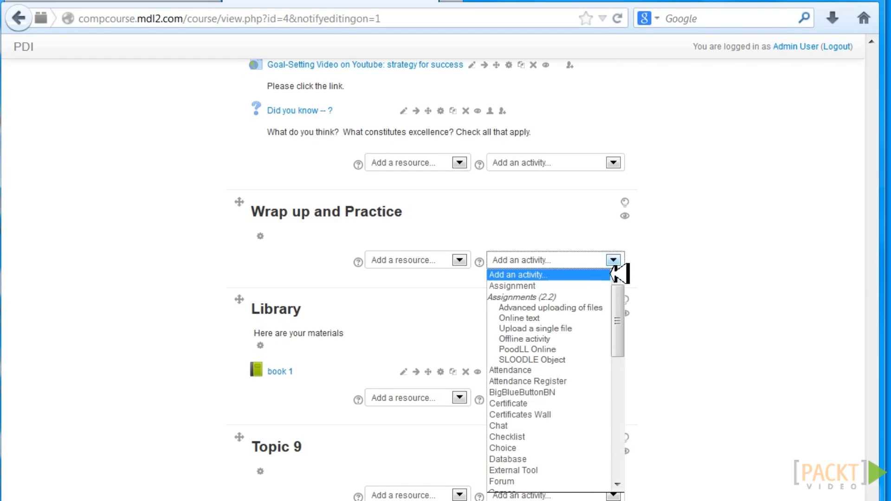
drag(622, 305, 622, 405)
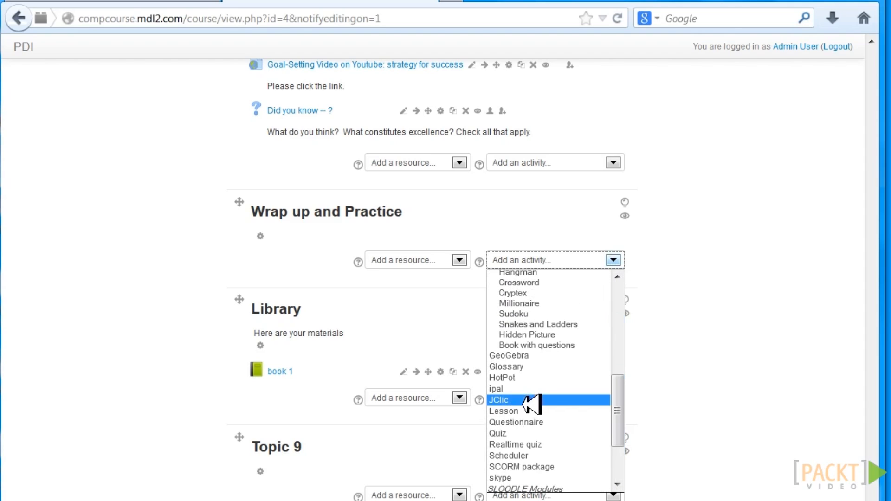
drag(623, 378, 622, 419)
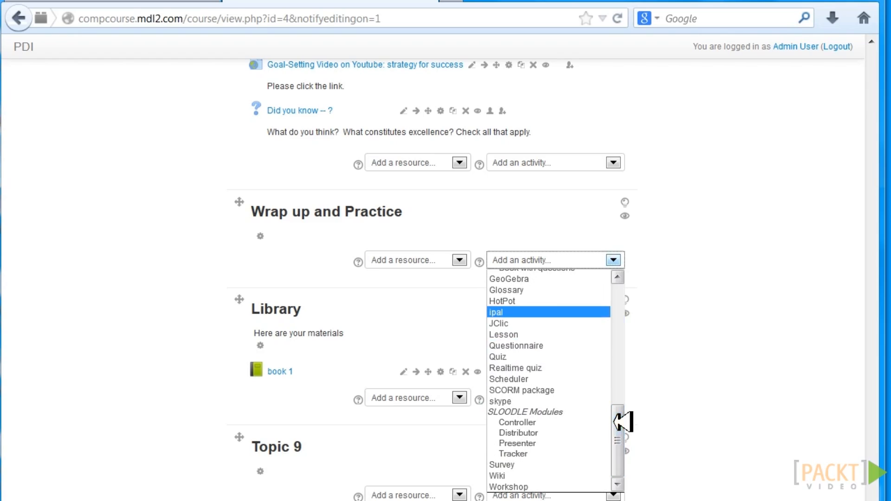
Step: Start adding a new Quiz to the Wrap up and Practice section and name it uno
click(509, 356)
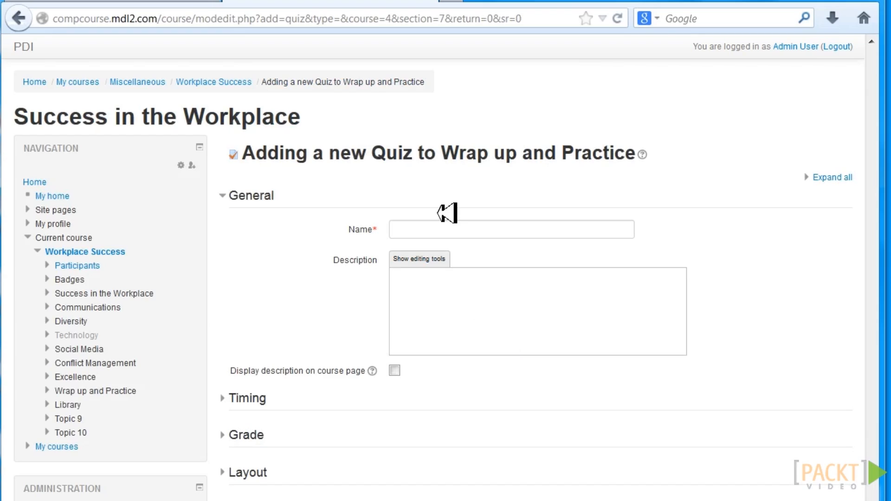
click(435, 226)
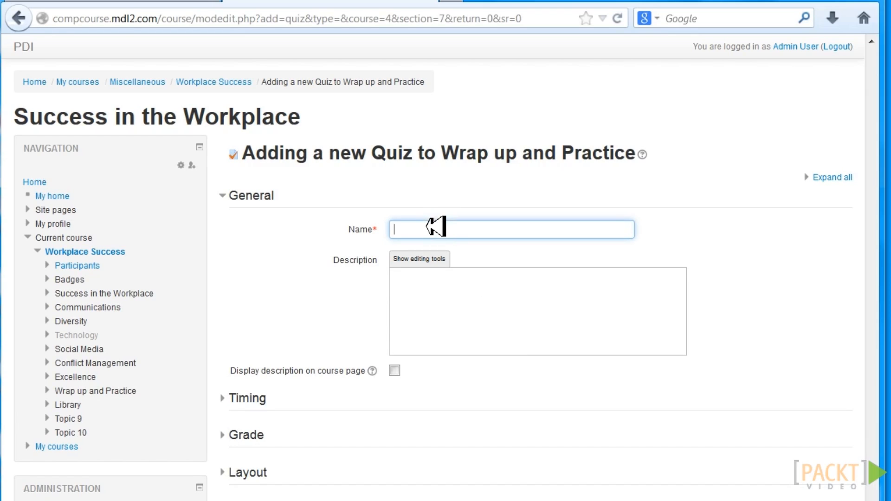
text(uno)
scroll(433, 283, down, 3)
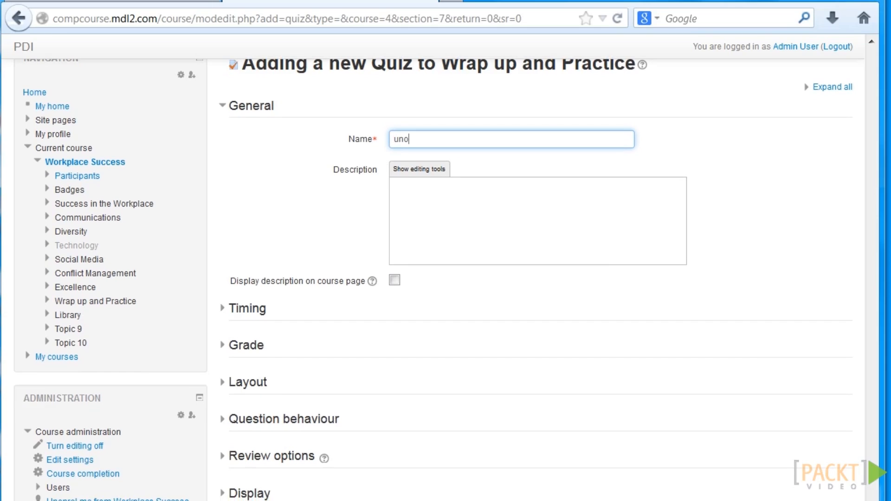
scroll(511, 278, up, 1)
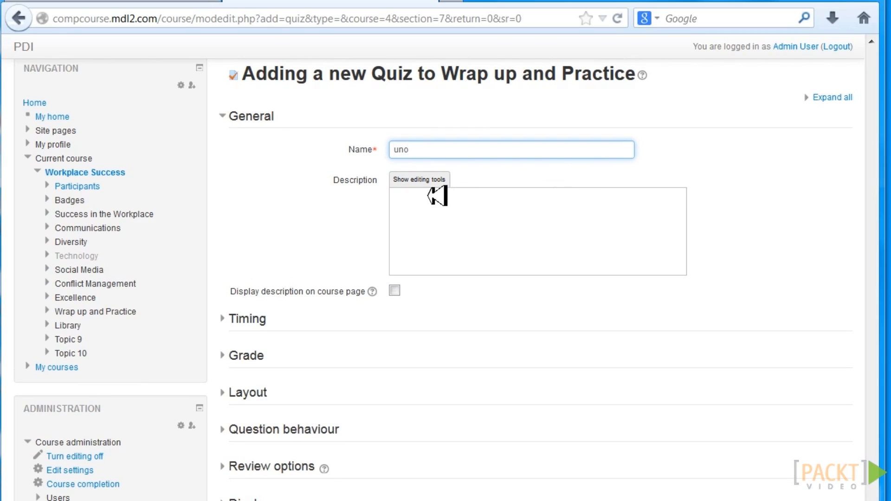
Step: Show the editing tools for the quiz description and expand the quiz's Layout settings
click(432, 182)
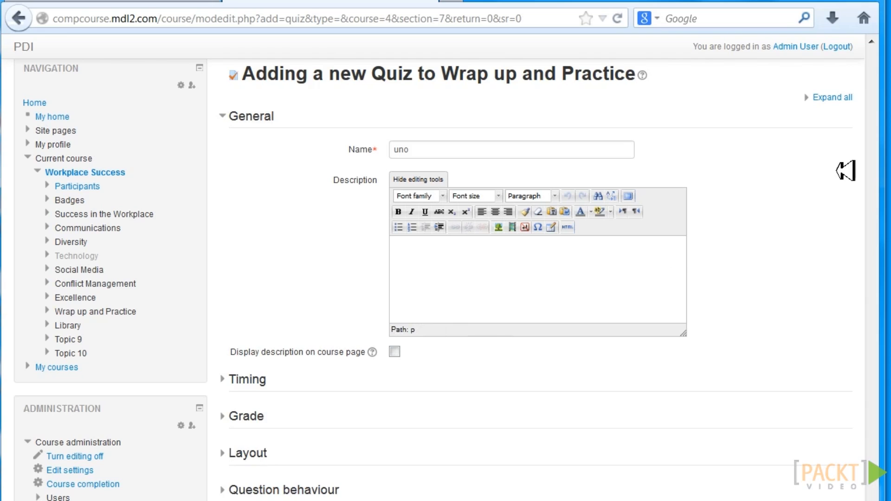
scroll(851, 159, down, 3)
scroll(853, 231, down, 1)
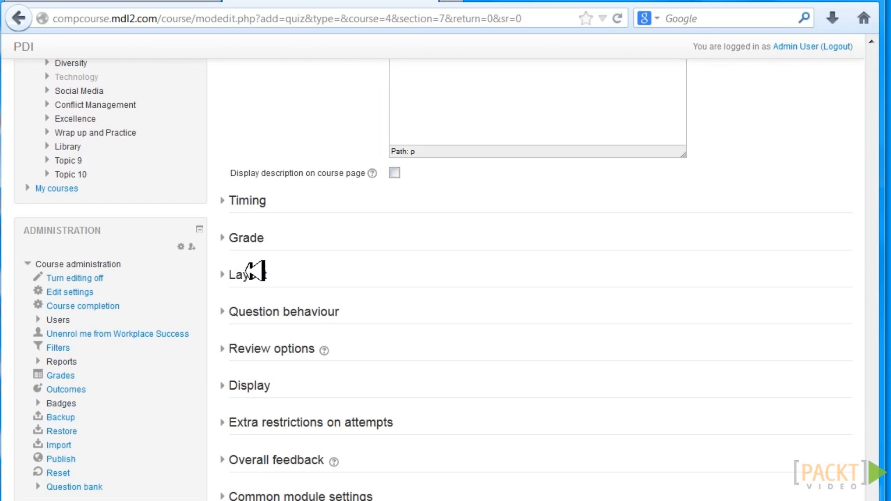
click(254, 272)
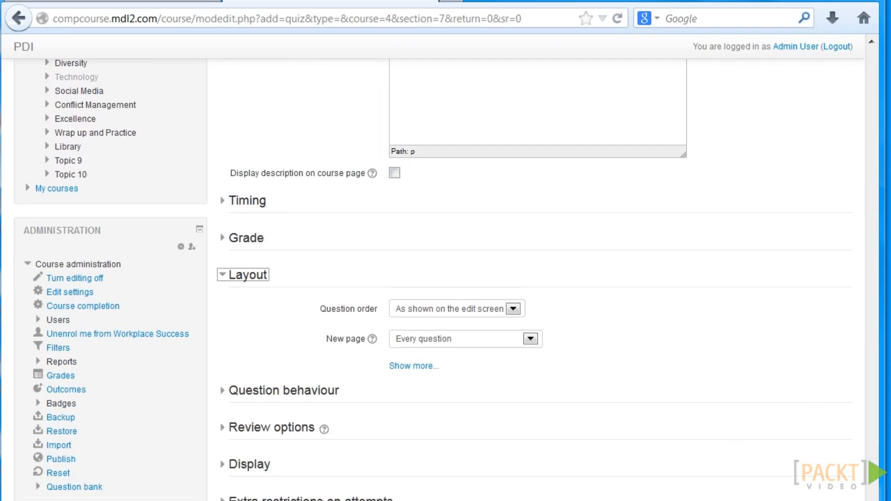
Step: Enter practice as the quiz description and select the word
scroll(433, 280, up, 5)
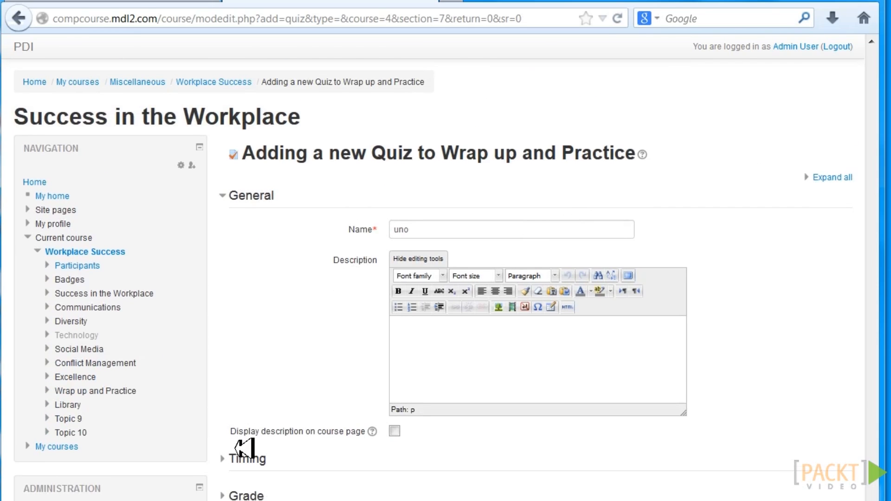
click(434, 328)
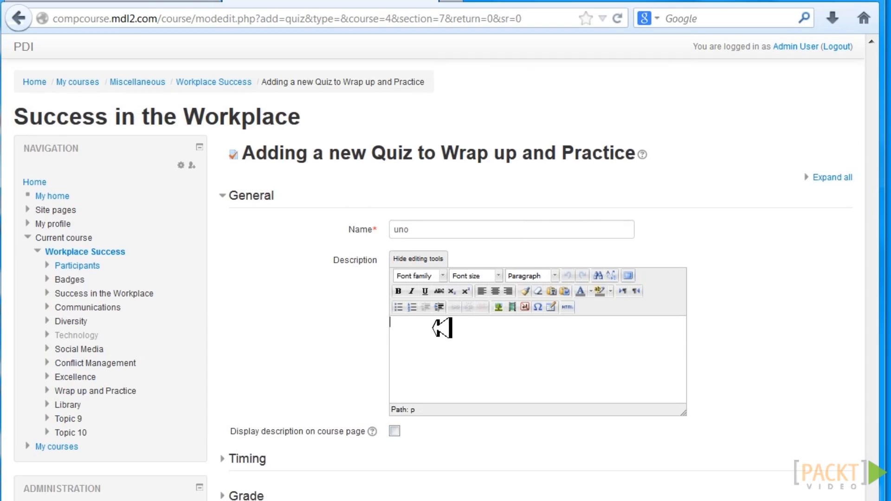
text(practice)
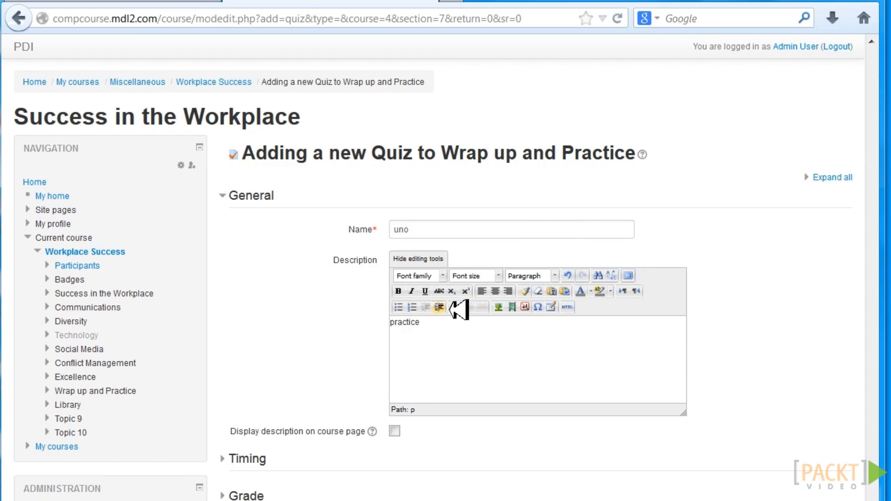
drag(441, 324, 371, 323)
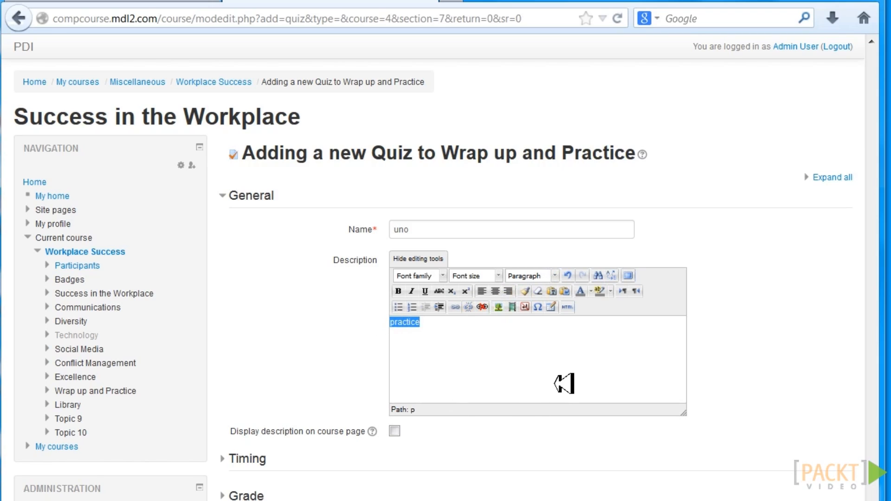
Step: View the image upload form for the quiz description, browse the Pictures library for an image file, and cancel the file selection
scroll(433, 278, down, 3)
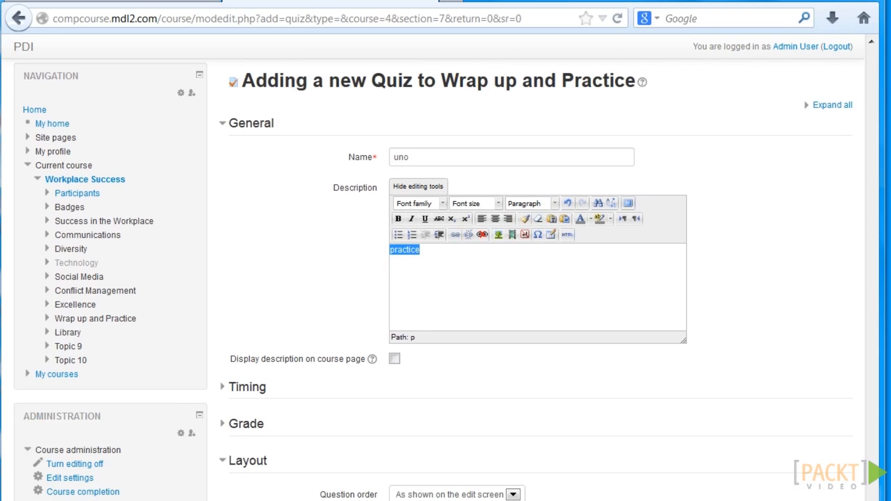
scroll(434, 280, down, 1)
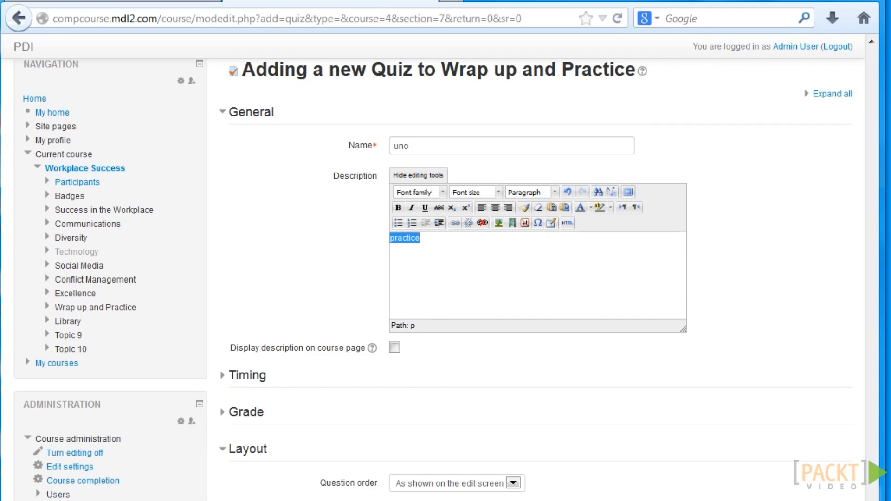
click(498, 223)
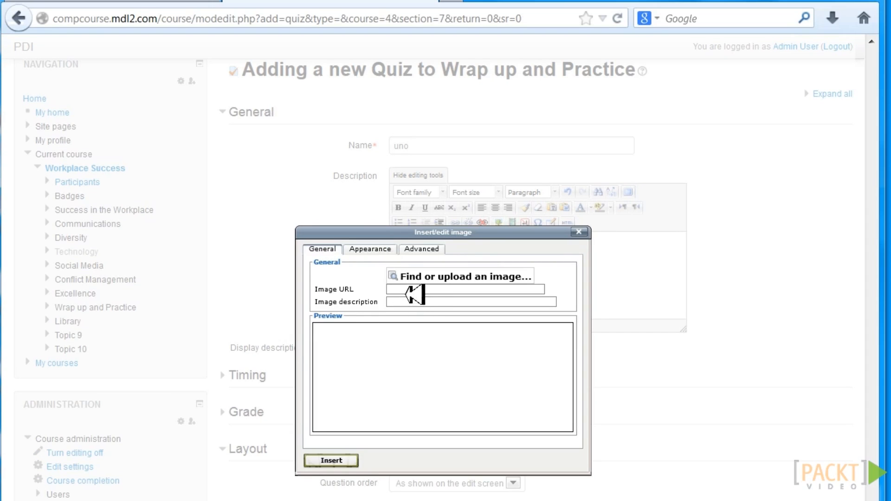
click(414, 282)
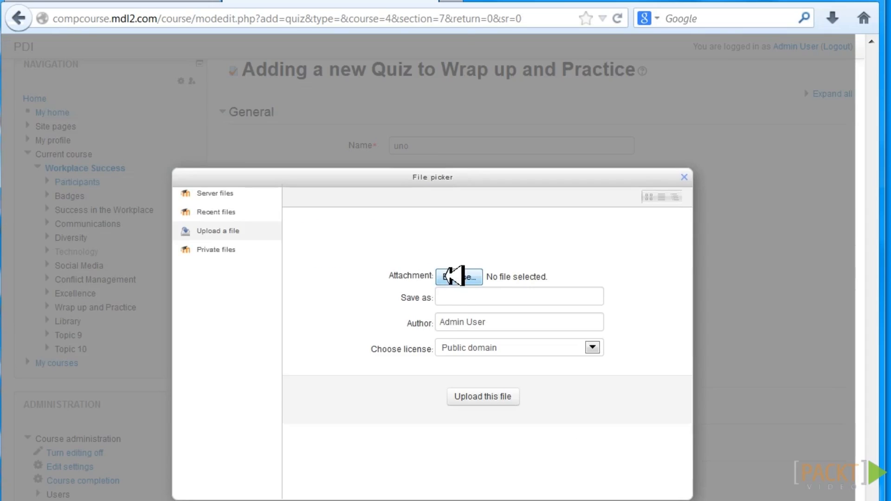
click(454, 276)
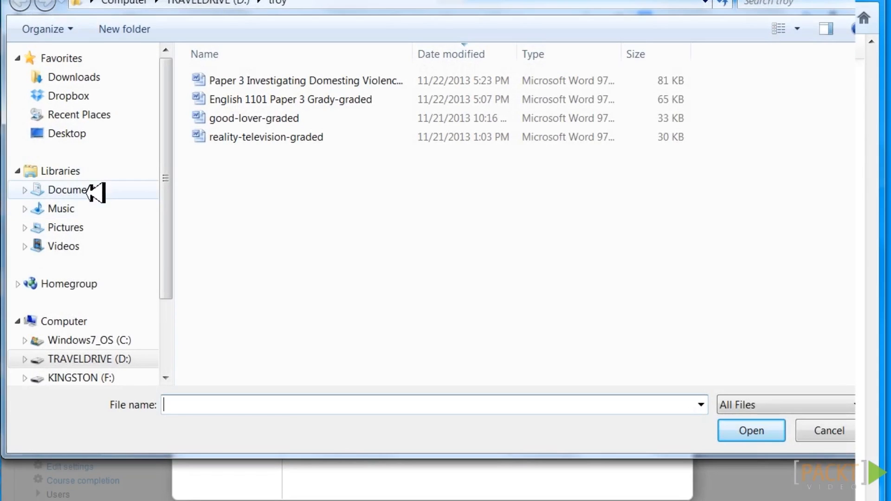
drag(169, 204, 175, 110)
click(66, 227)
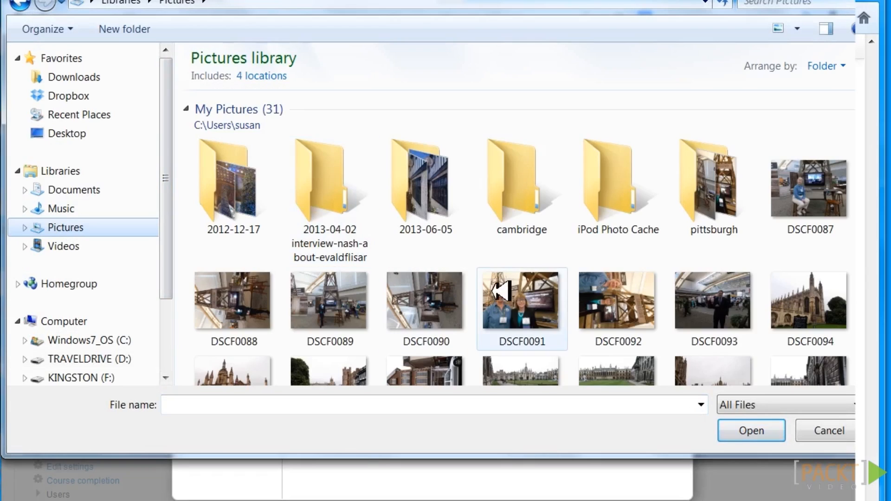
click(837, 431)
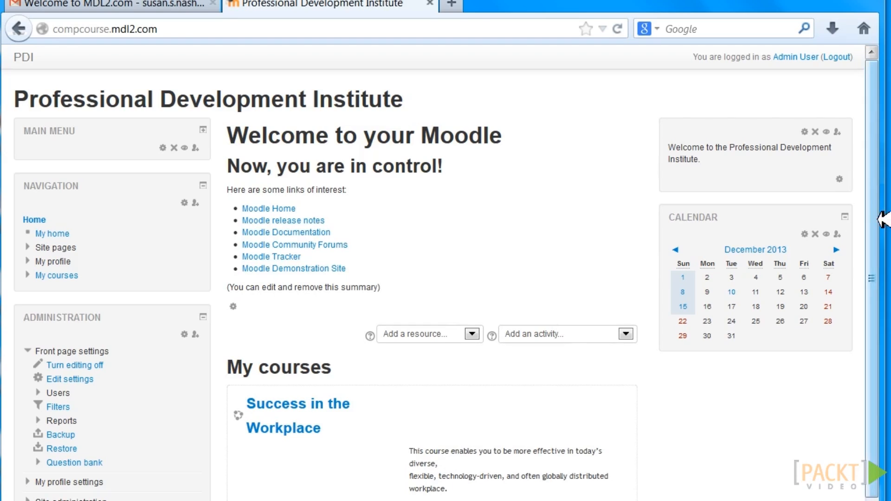
Step: From the front page, open the Manage portfolios page among the site's plugin settings
drag(883, 219, 881, 358)
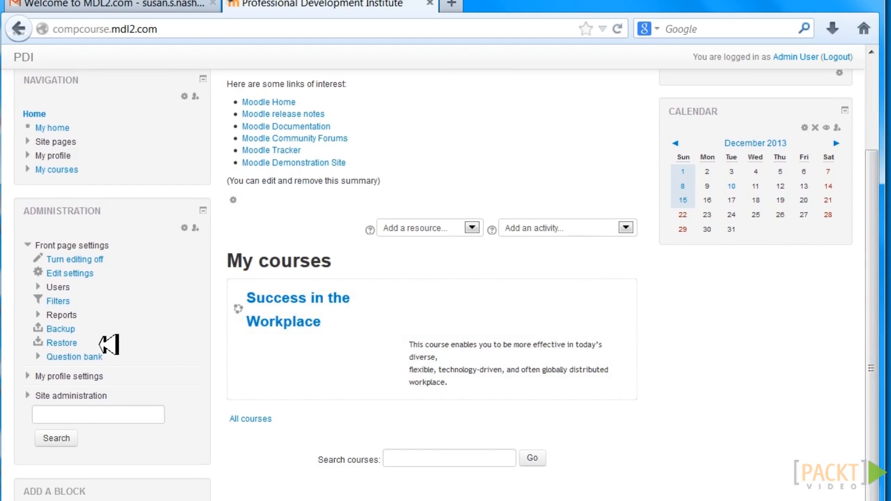
click(82, 395)
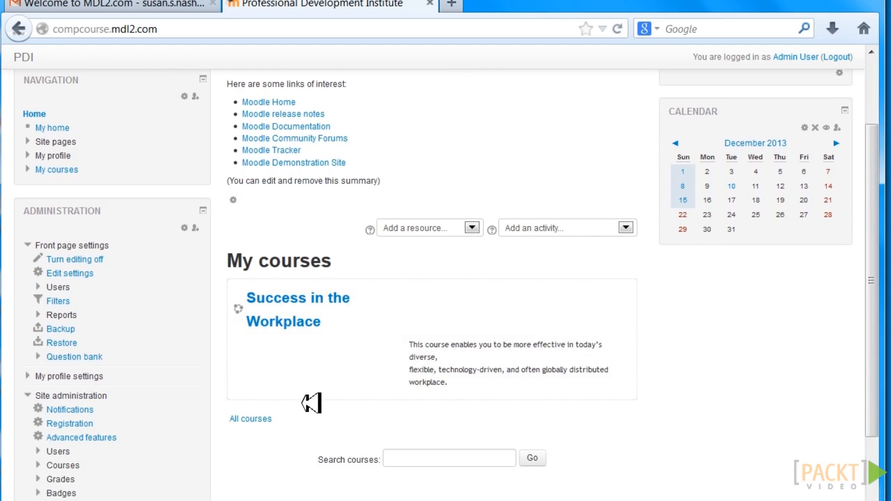
drag(870, 175, 882, 234)
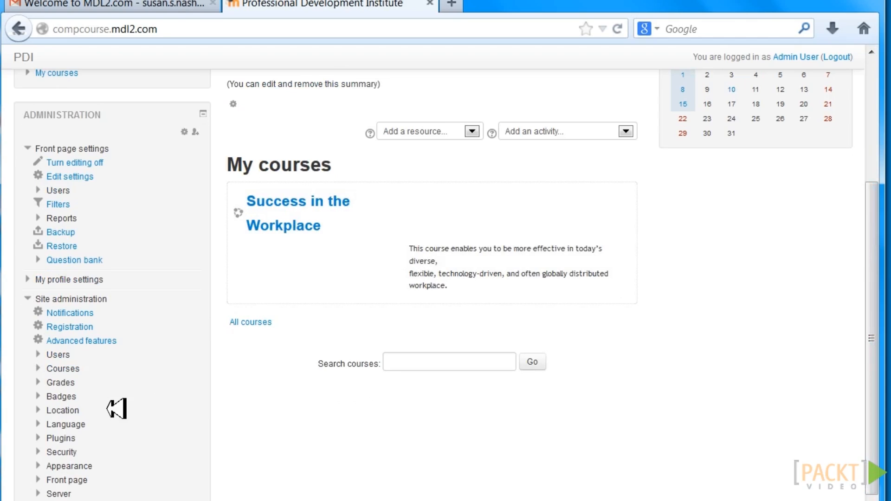
click(74, 437)
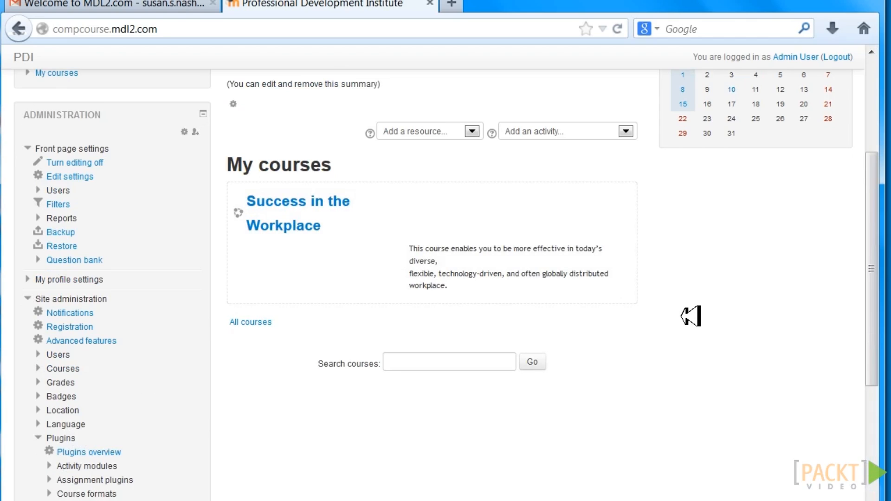
drag(875, 242, 877, 302)
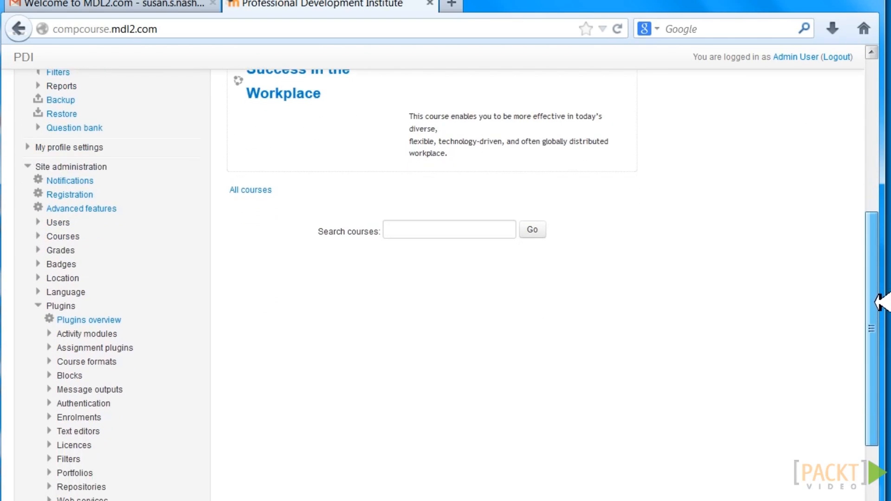
click(90, 472)
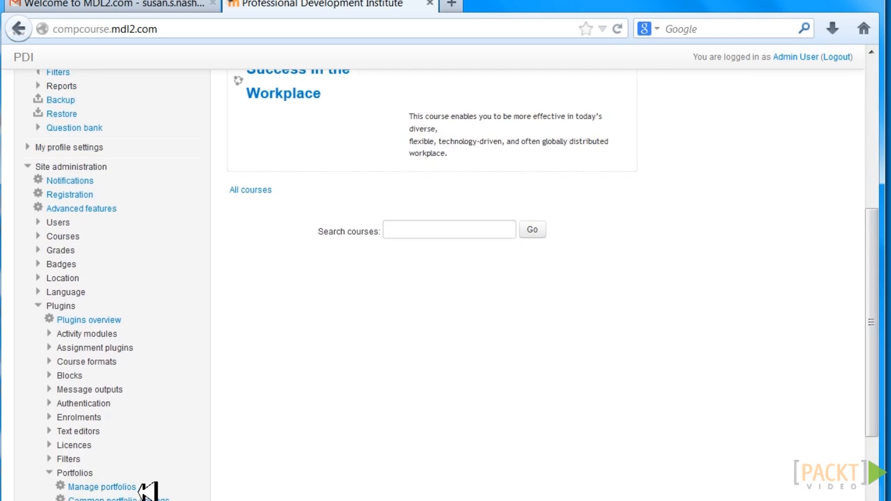
click(120, 486)
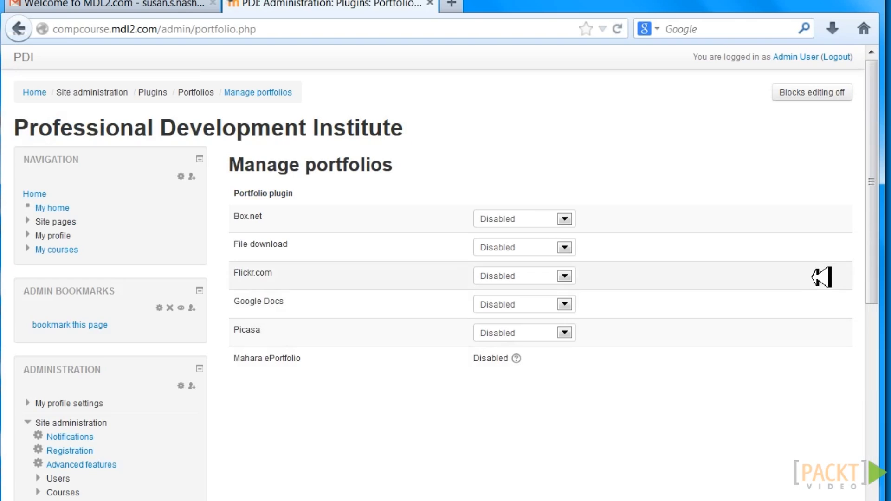
Step: View the status options for the Picasa portfolio plugin and the help for Mahara ePortfolio
scroll(876, 259, down, 3)
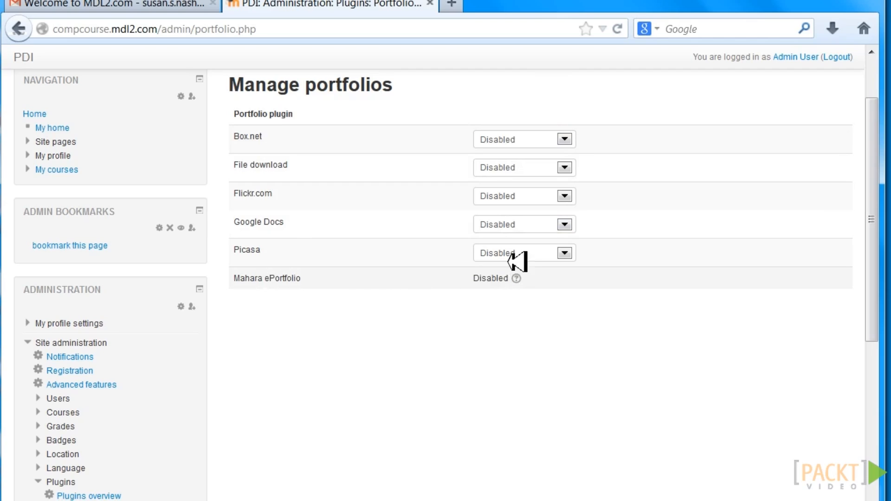
click(567, 252)
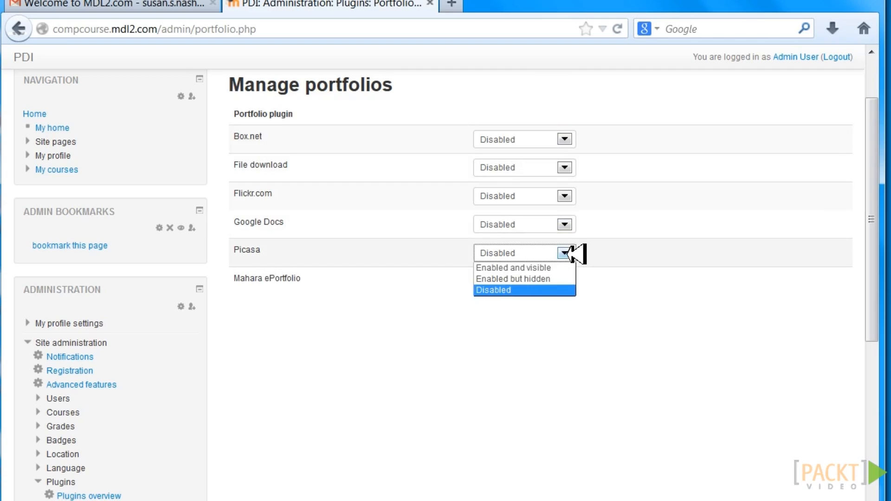
click(567, 253)
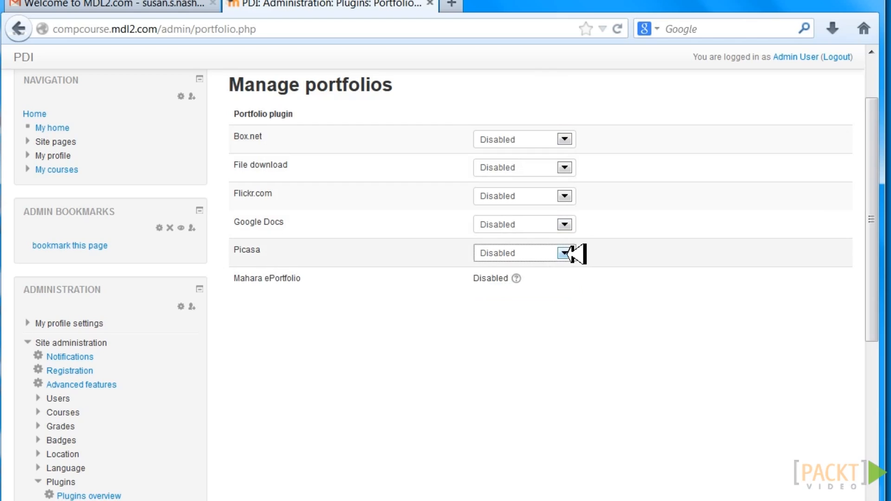
click(516, 279)
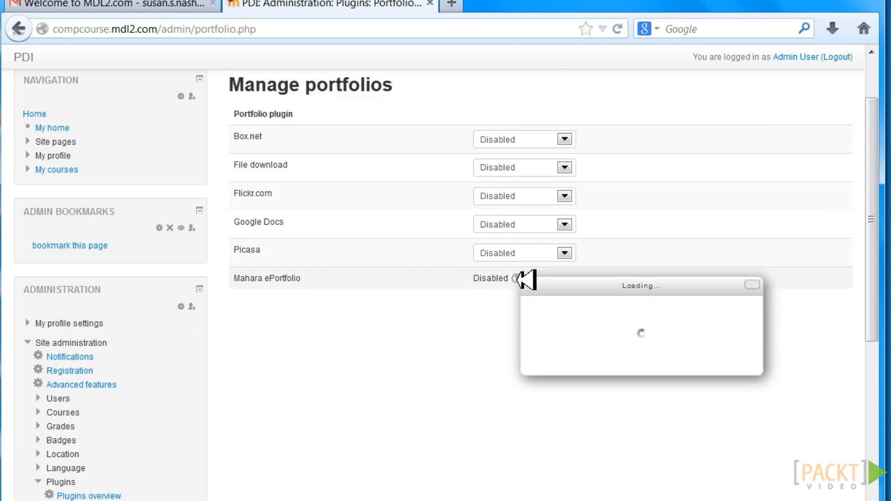
click(457, 320)
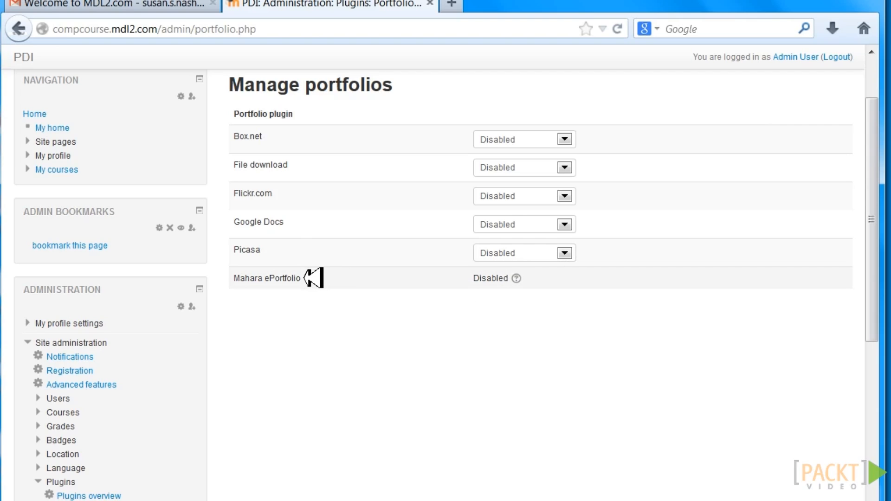
Step: View the status options for the File download, Flickr.com and Google Docs portfolio plugins without changing them
click(510, 163)
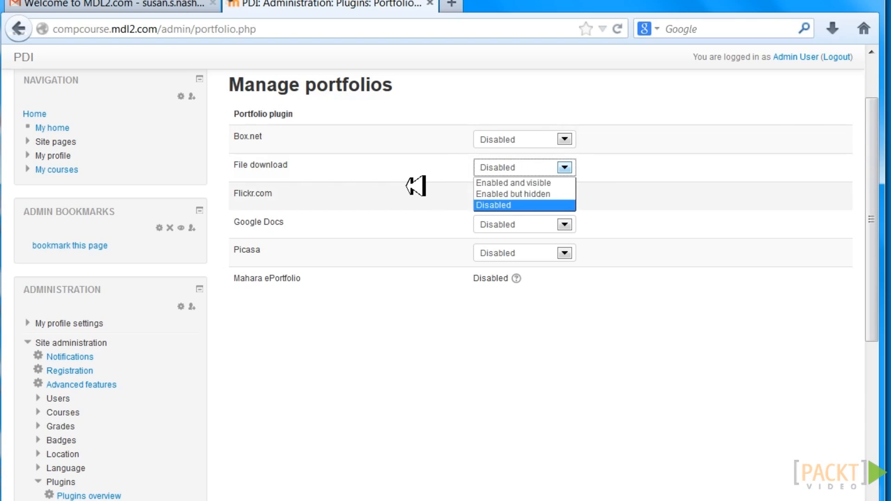
click(583, 204)
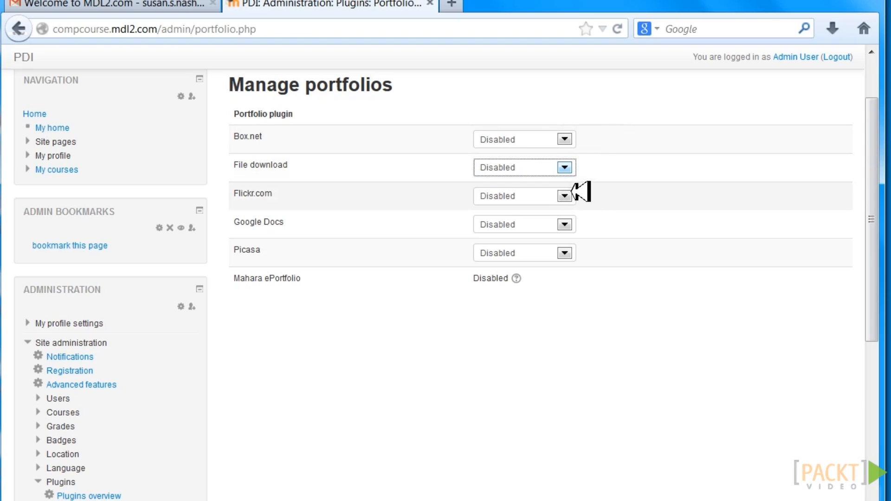
click(574, 191)
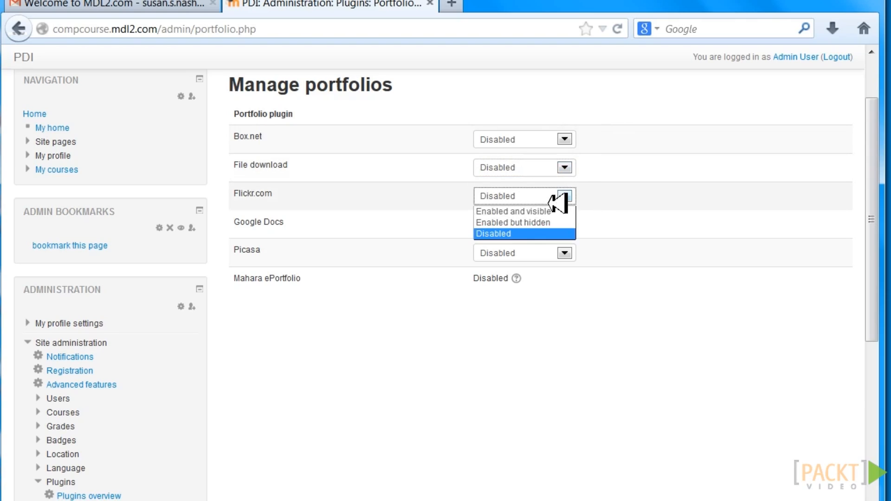
click(670, 197)
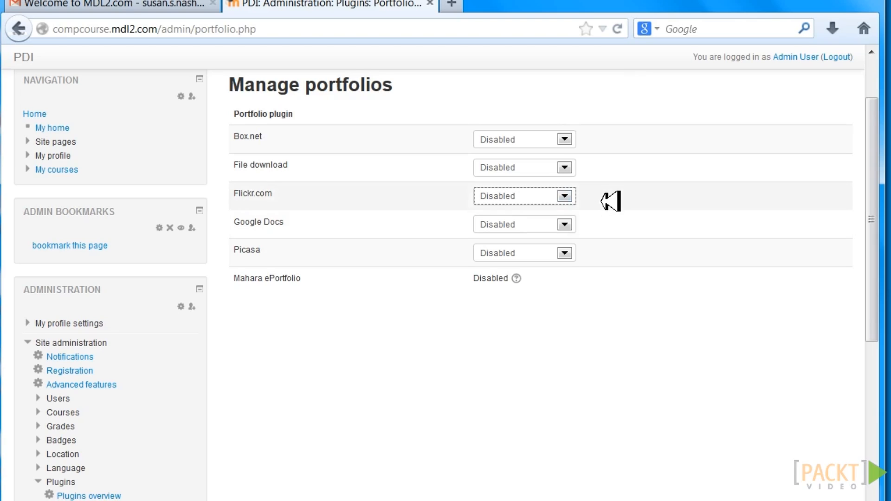
click(564, 225)
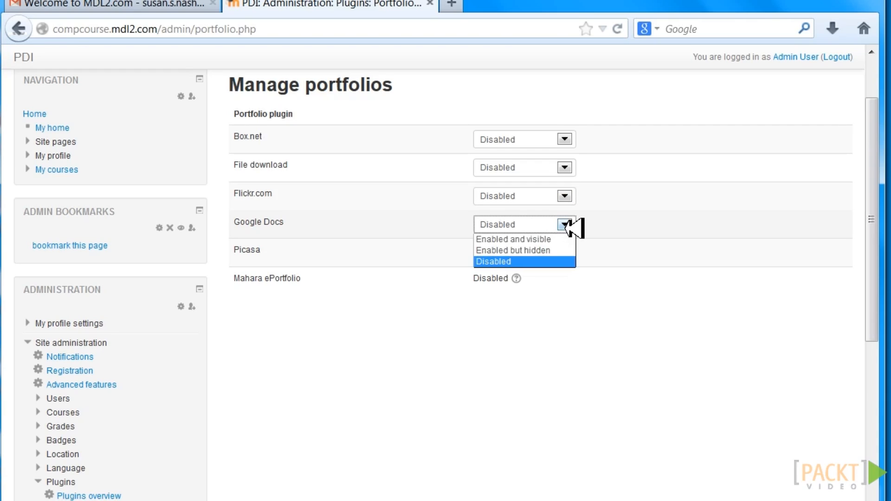
click(624, 238)
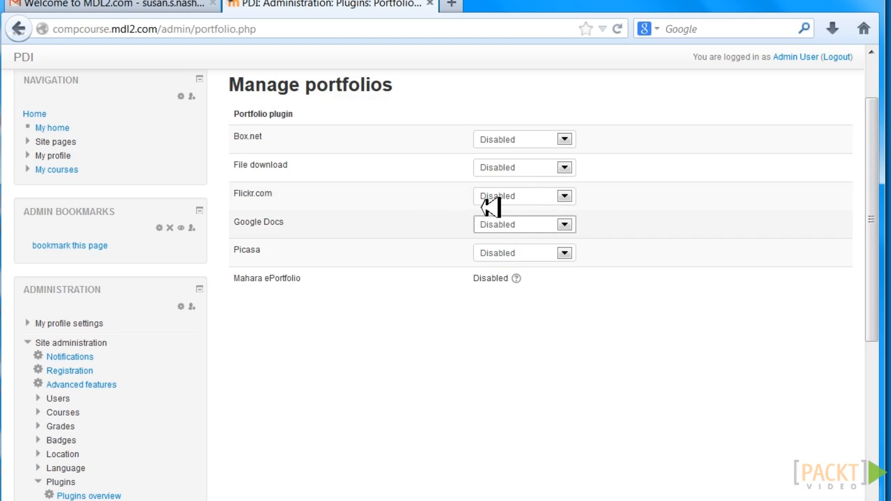
click(565, 167)
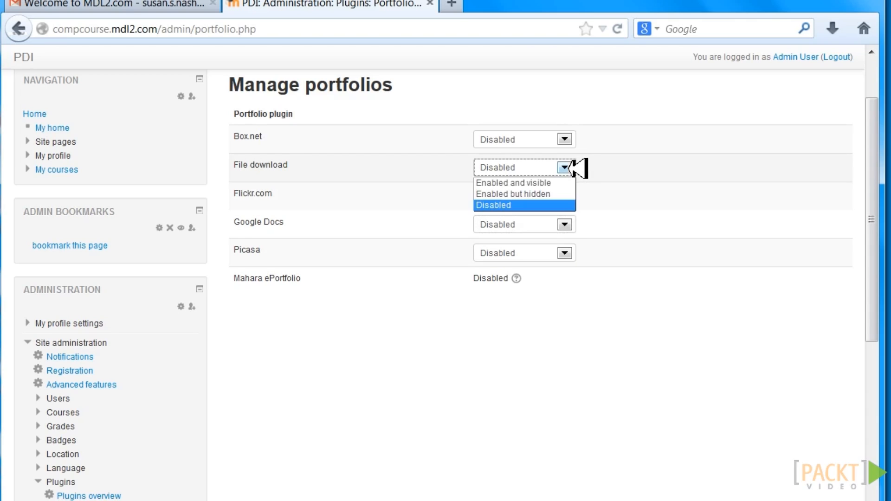
click(569, 168)
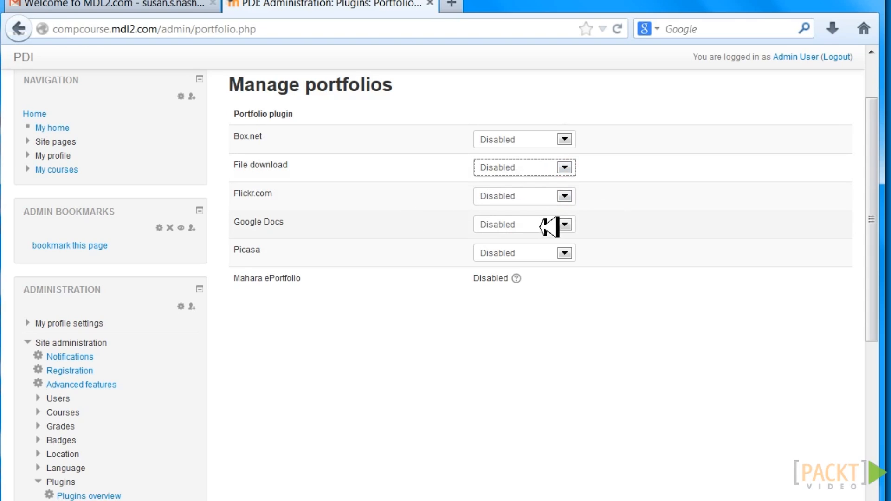
Step: Open the site-wide Workshop settings among the activity module plugins
scroll(880, 154, up, 3)
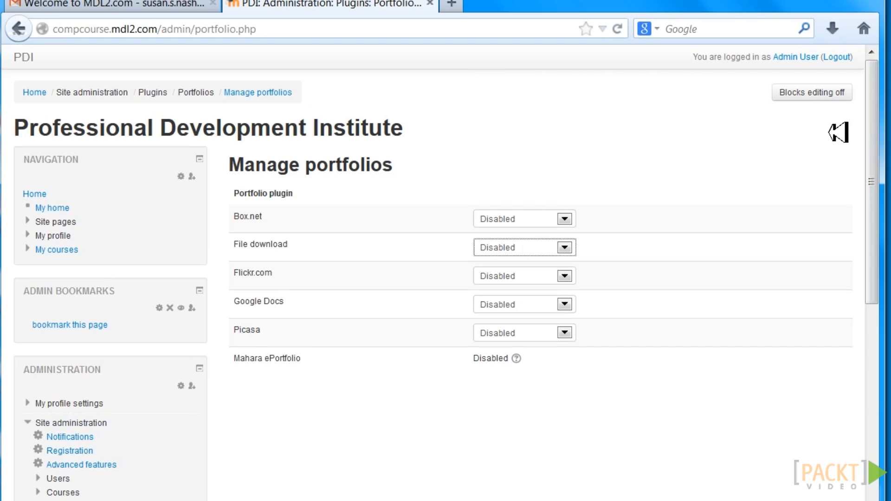
drag(877, 131, 879, 222)
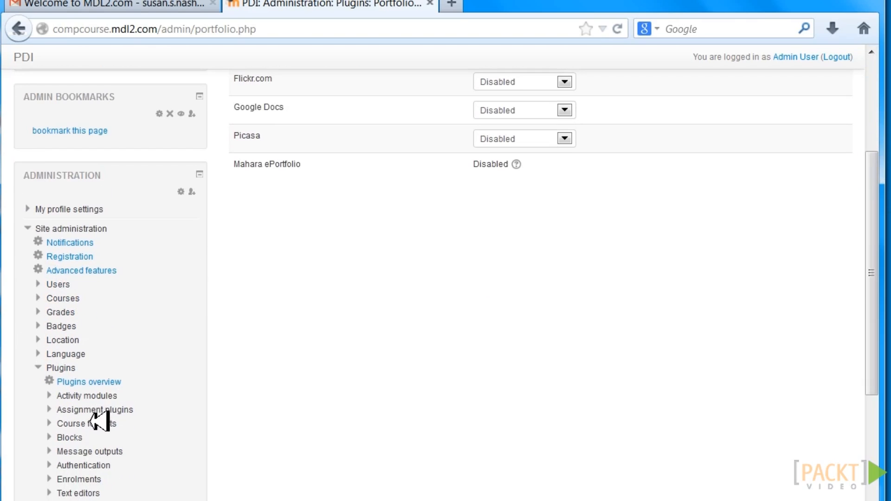
click(106, 395)
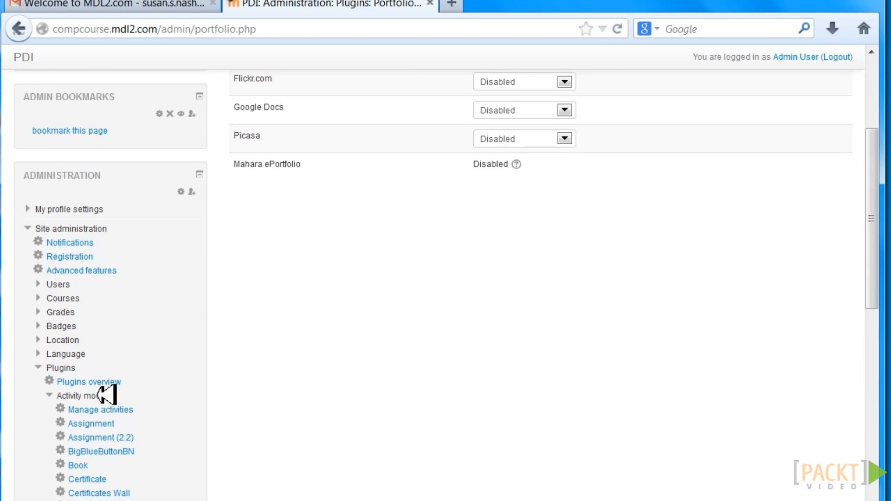
drag(880, 223, 880, 338)
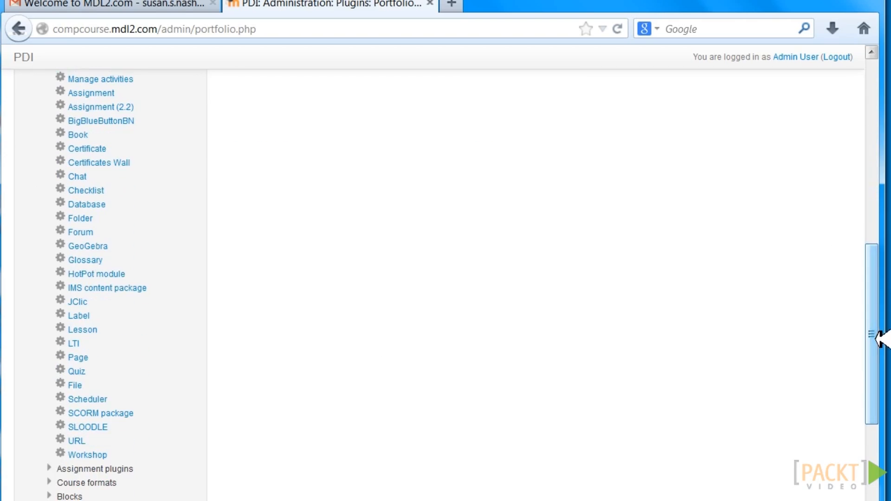
click(91, 455)
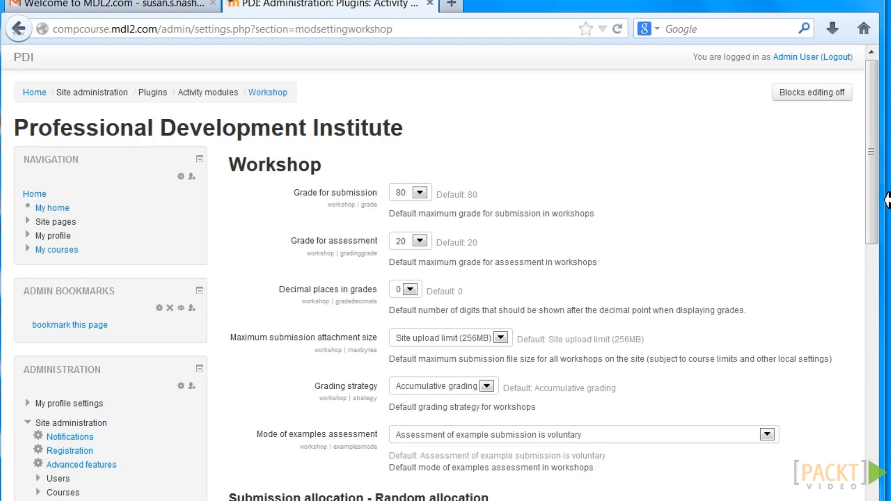
Step: Examine the Workshop default settings, including the options for mode of examples assessment, random allocation and grading evaluation
drag(872, 199, 871, 252)
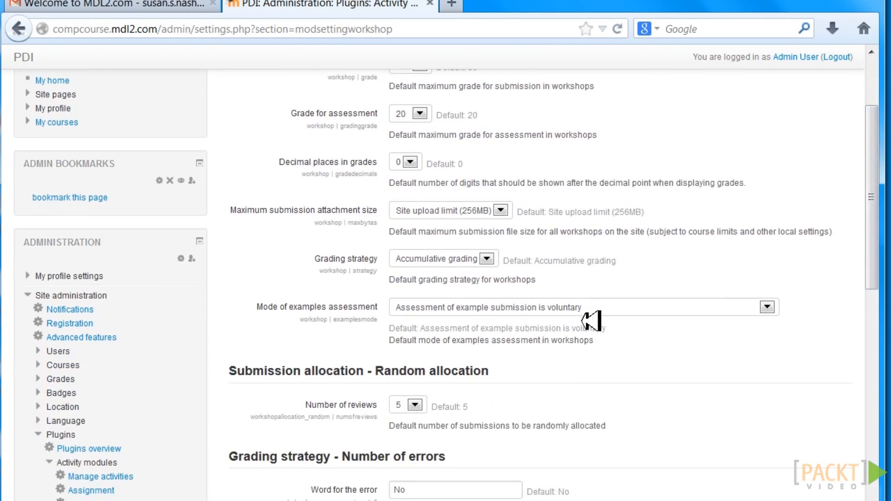
click(767, 307)
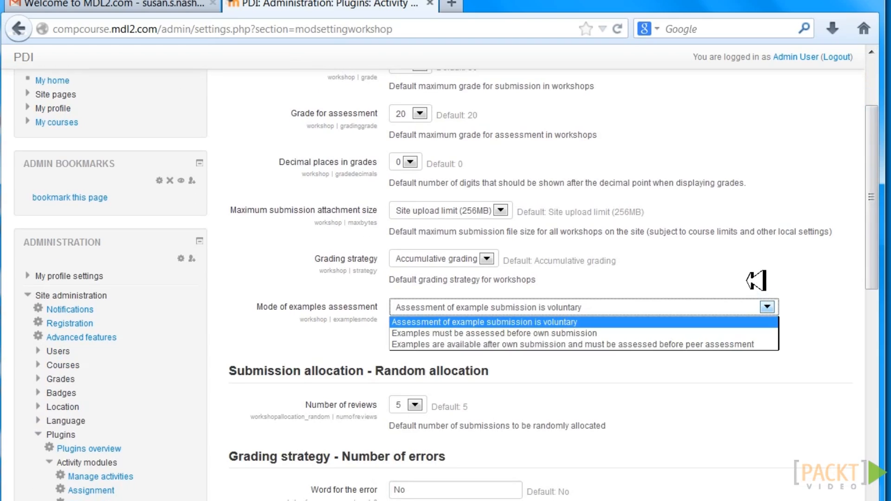
drag(874, 230, 880, 302)
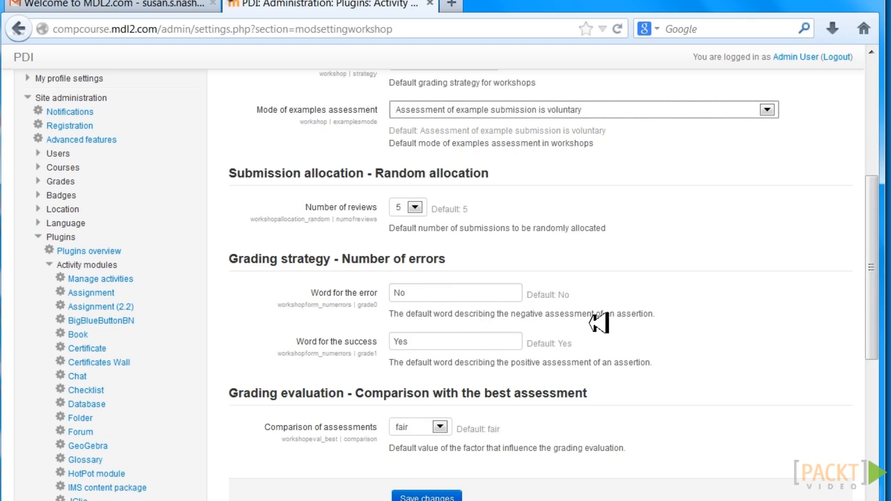
scroll(882, 232, up, 5)
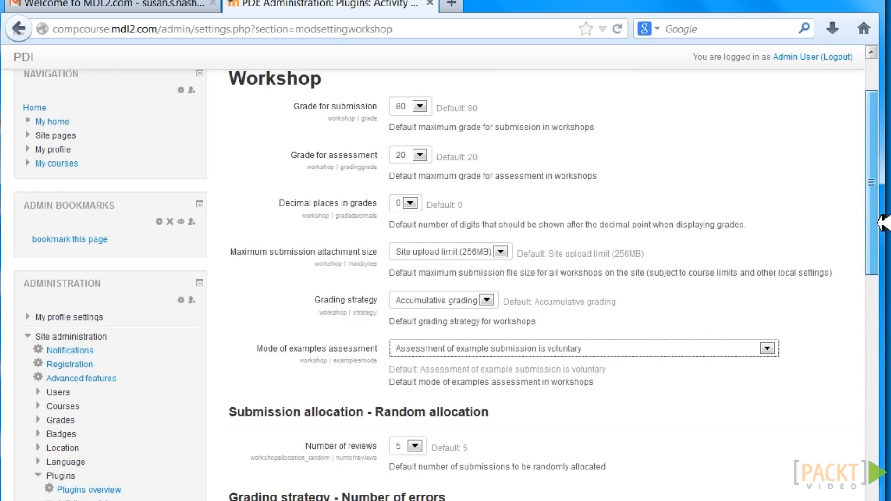
scroll(881, 218, up, 2)
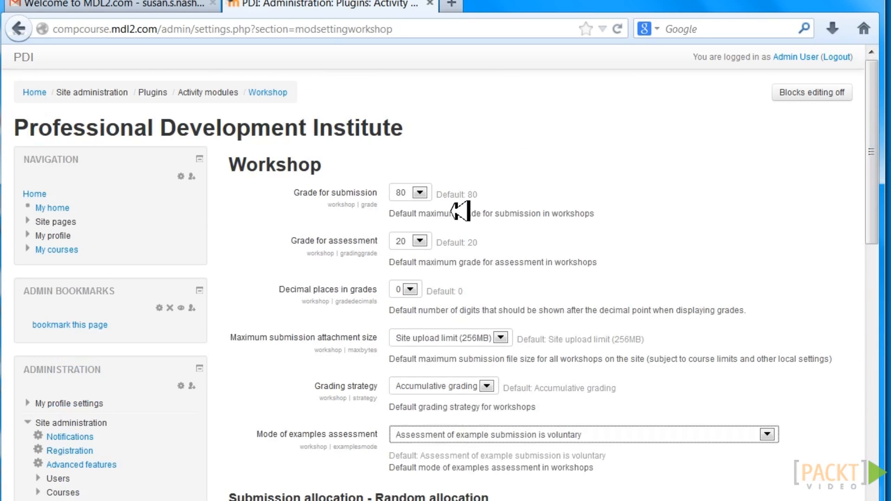
Step: Open the Success in the Workplace course from the list of own courses and turn editing on
click(68, 250)
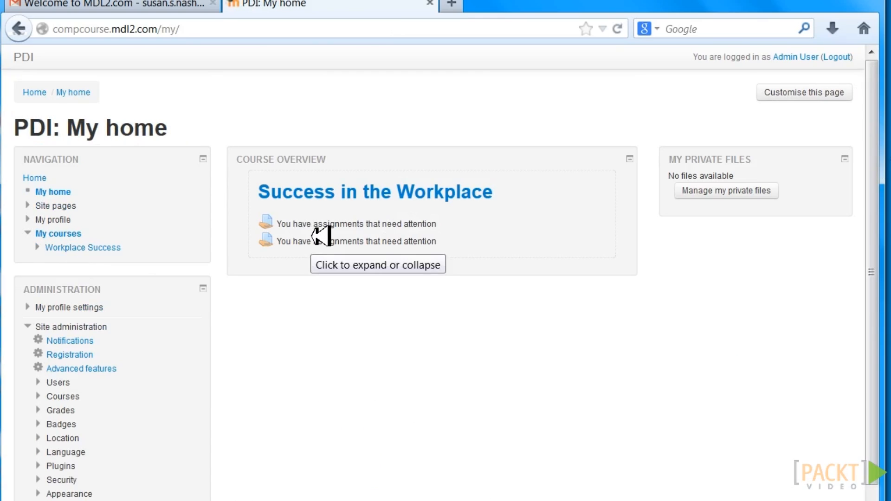
click(360, 192)
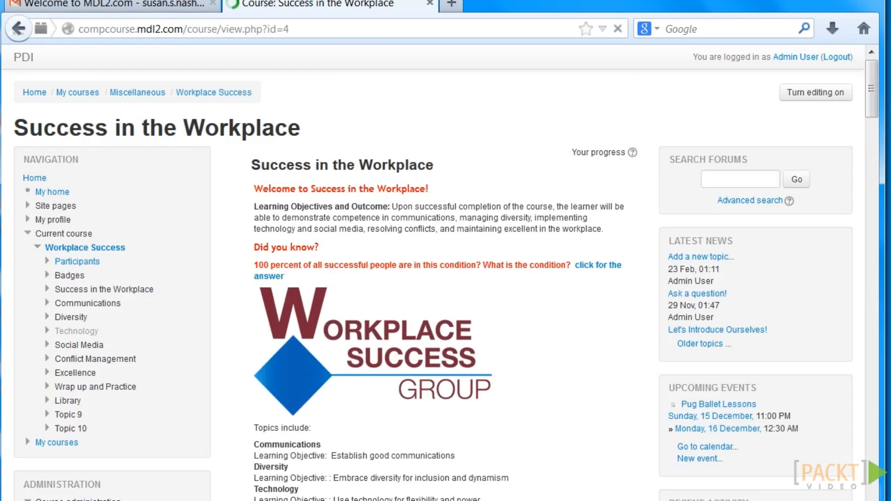
click(840, 92)
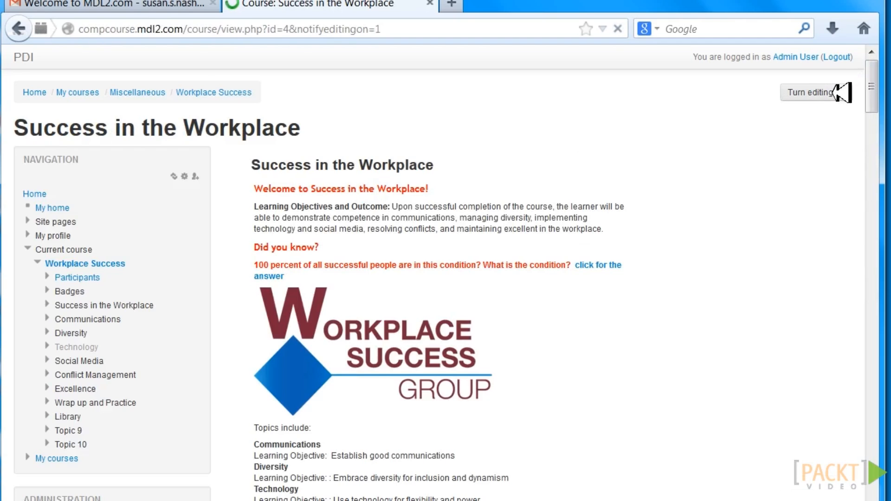
Step: Start adding a Workshop activity to the course section above Communications
drag(874, 79, 869, 187)
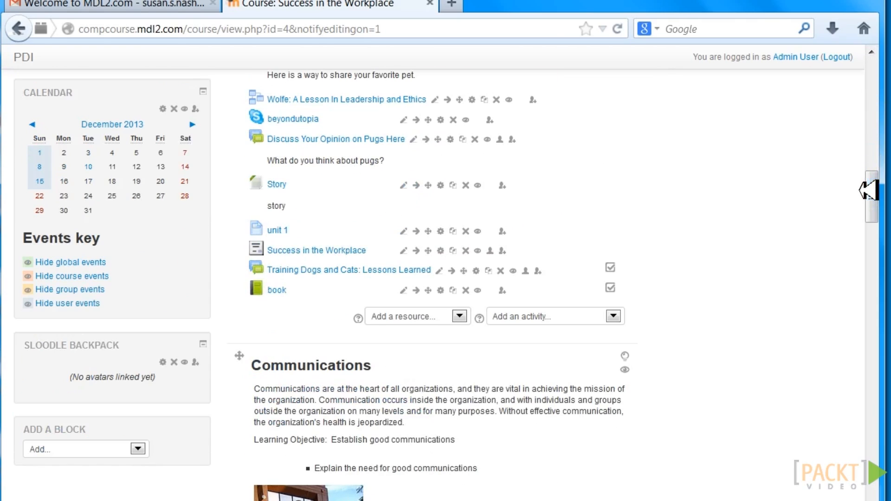
click(614, 316)
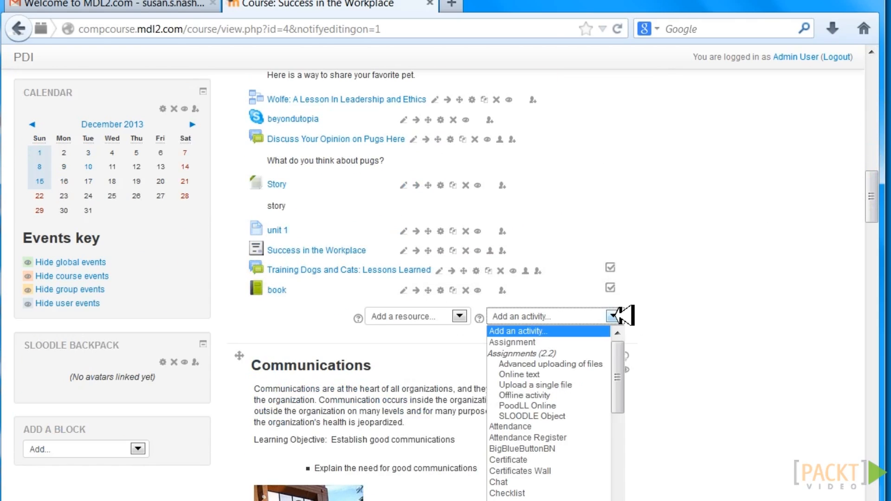
scroll(622, 395, down, 10)
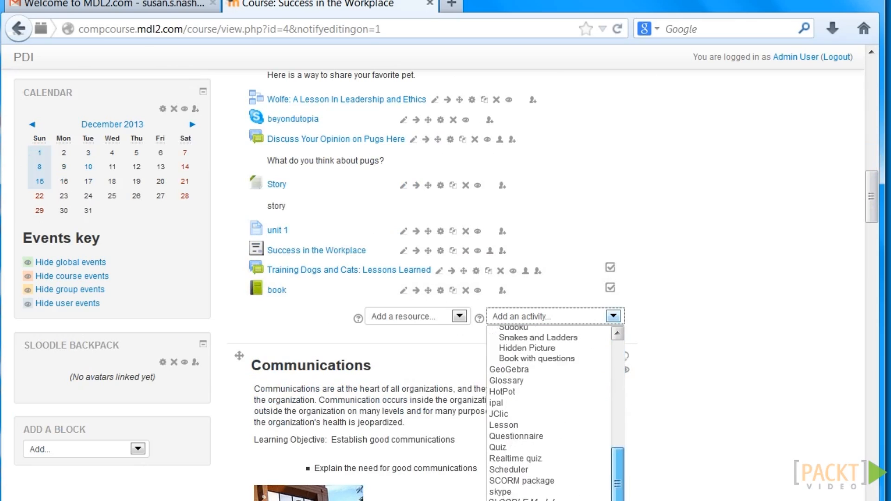
click(510, 500)
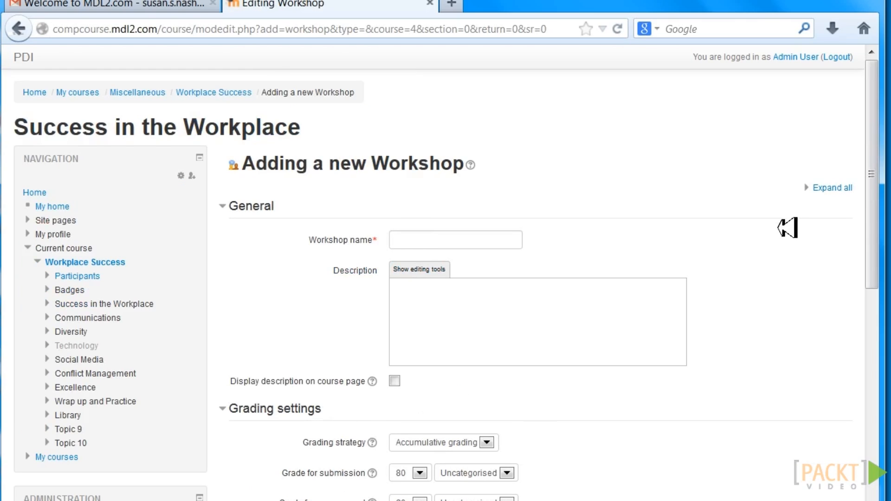
Step: Review the new workshop's grading settings, expand its submission settings and look through the remaining setting sections
drag(876, 188, 875, 270)
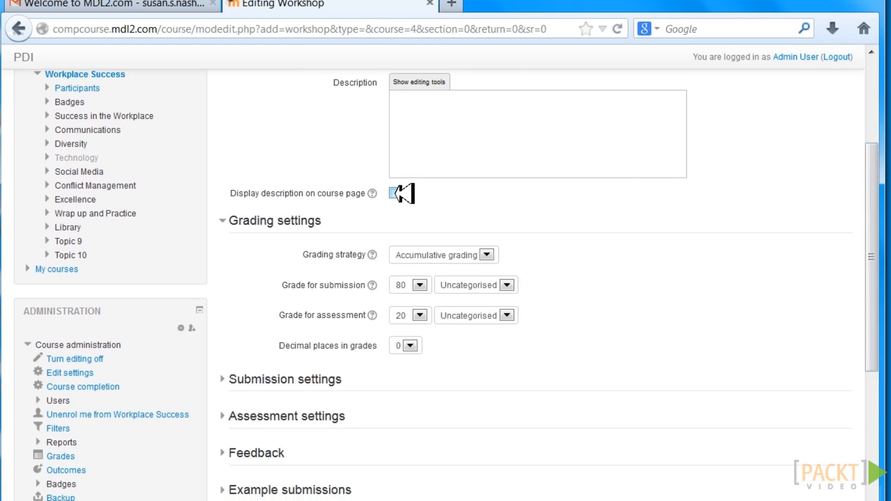
click(289, 378)
drag(870, 299, 860, 461)
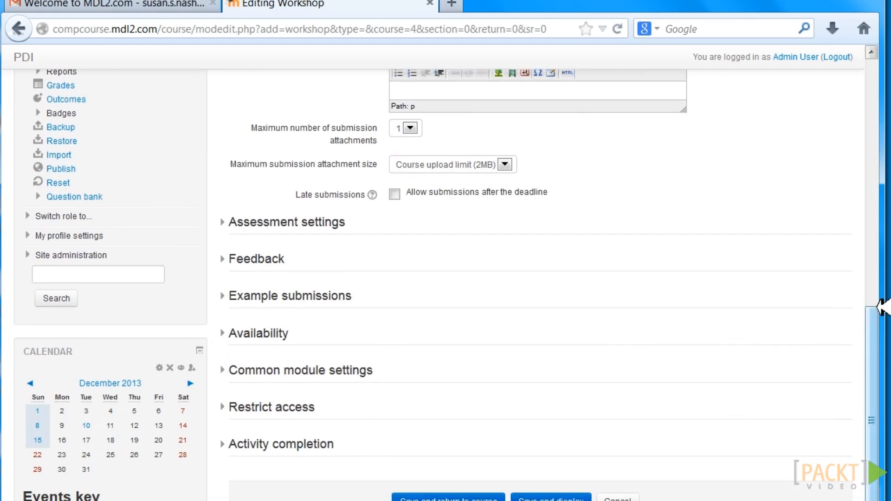
Step: Look over the new Workshop form's General and Grading settings and its remaining collapsed sections
drag(878, 309, 869, 332)
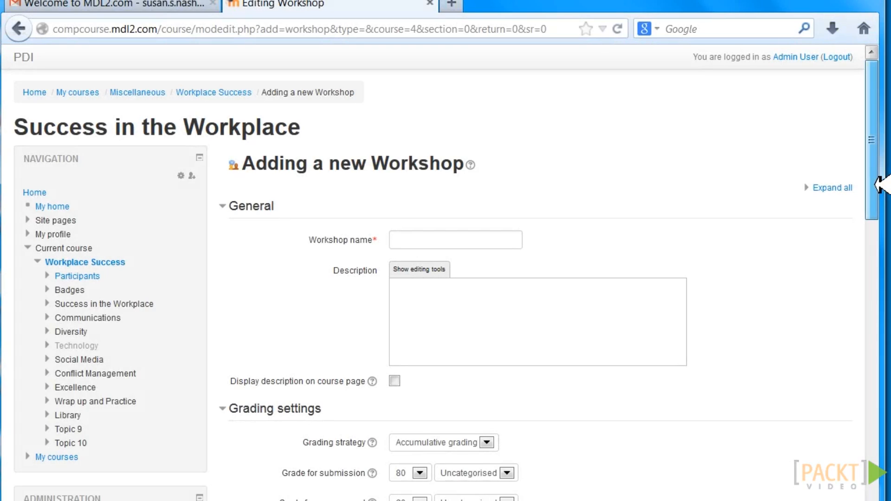
drag(875, 186, 875, 187)
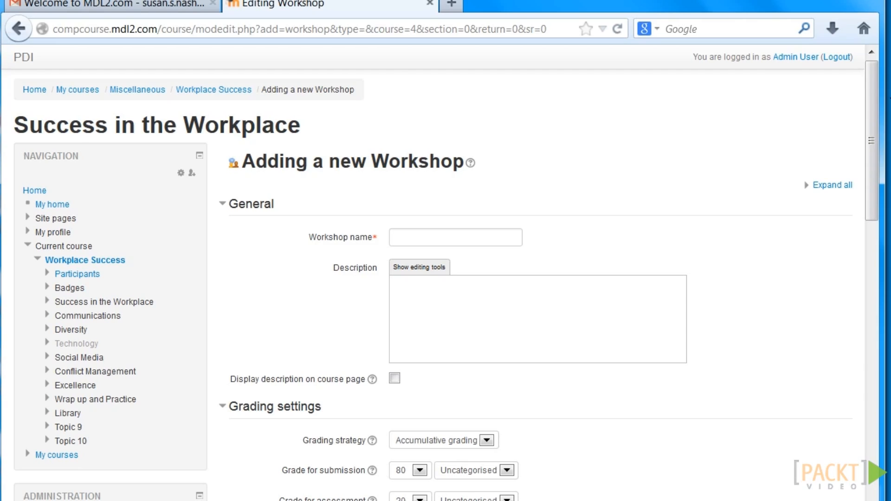
drag(873, 101, 876, 79)
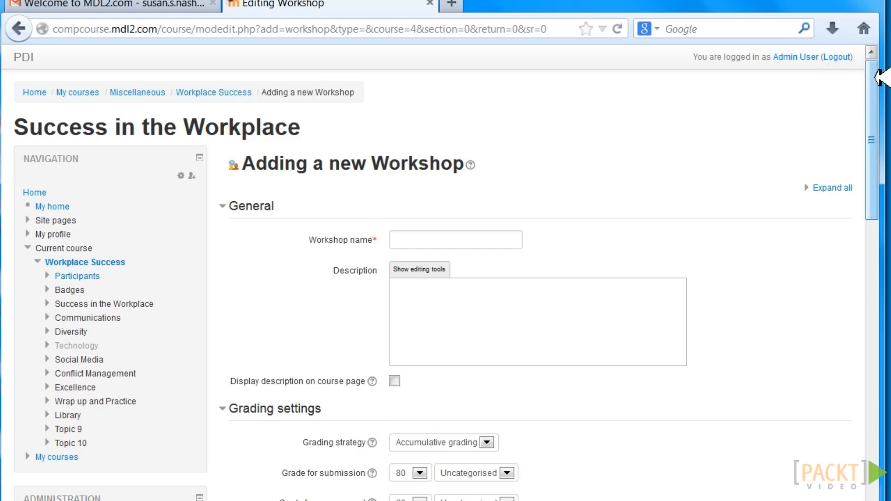
drag(876, 76, 879, 98)
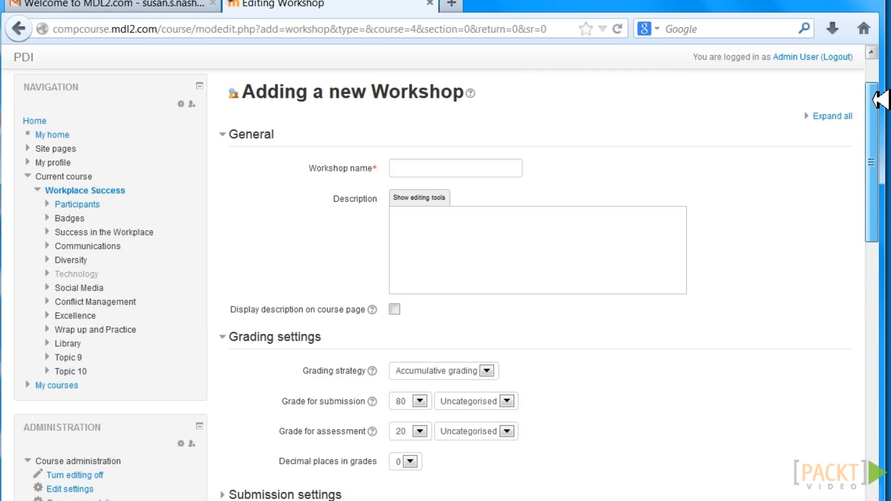
Step: Review the Visible, Group mode and Grouping choices in the new Workshop's Common module settings and the Restrict access section below
drag(879, 99, 876, 328)
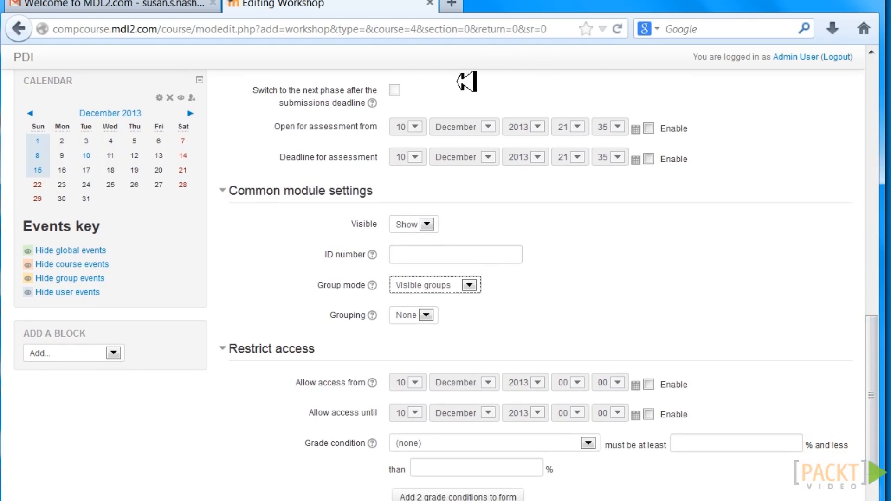
click(225, 189)
click(228, 189)
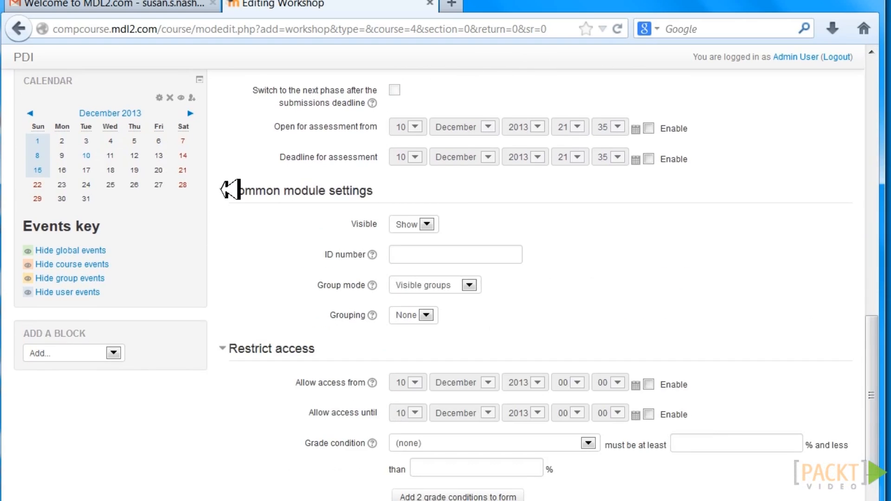
click(426, 224)
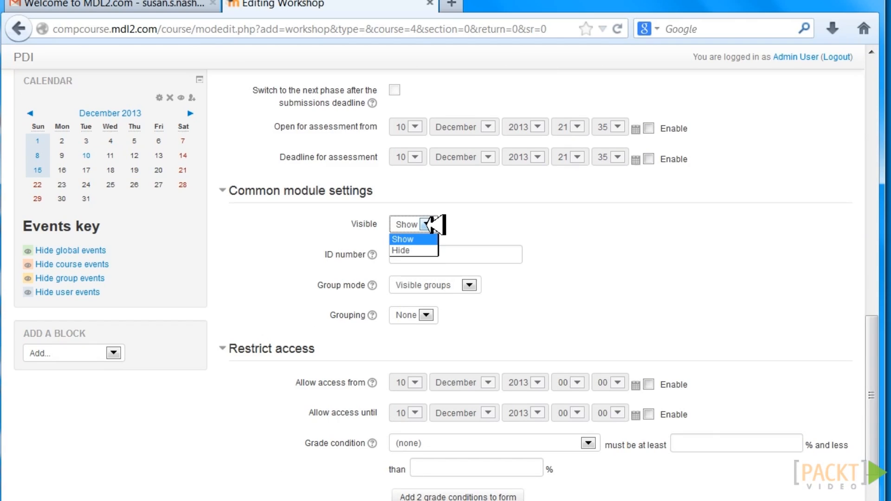
click(426, 225)
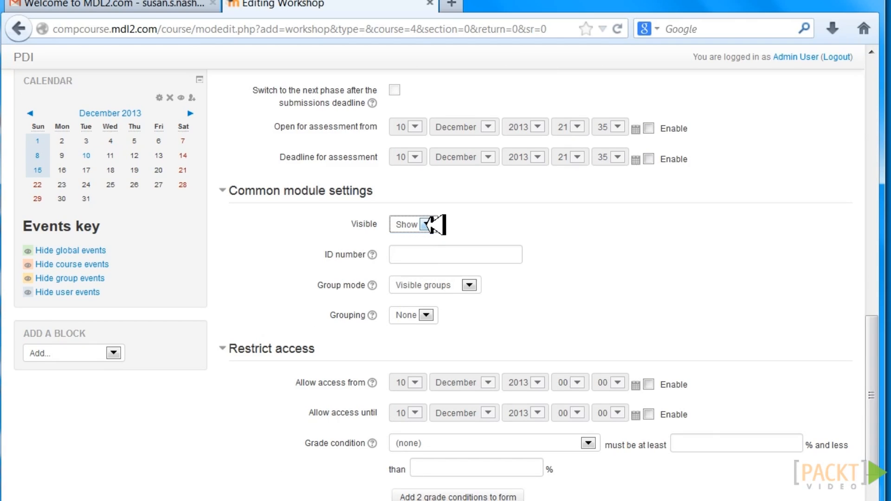
click(469, 284)
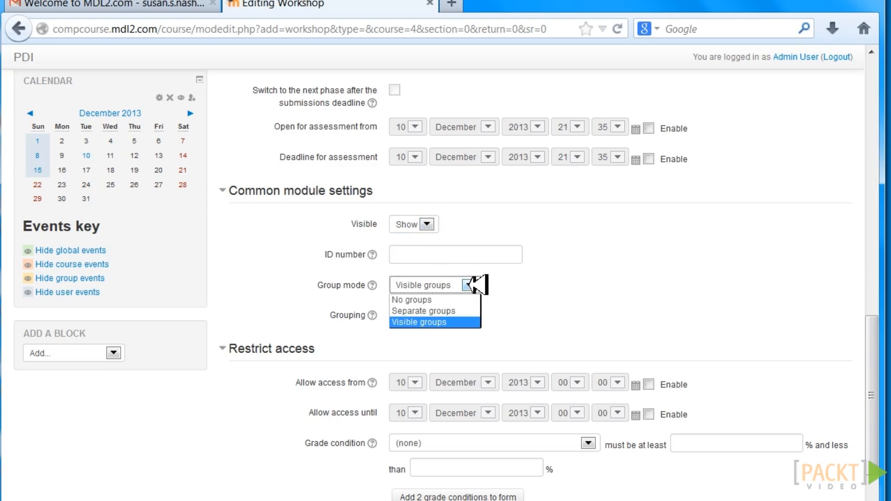
click(466, 322)
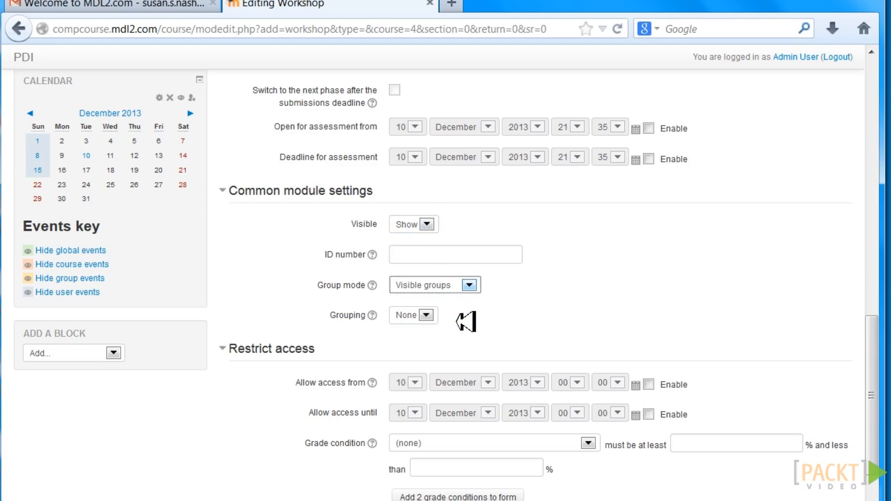
click(426, 315)
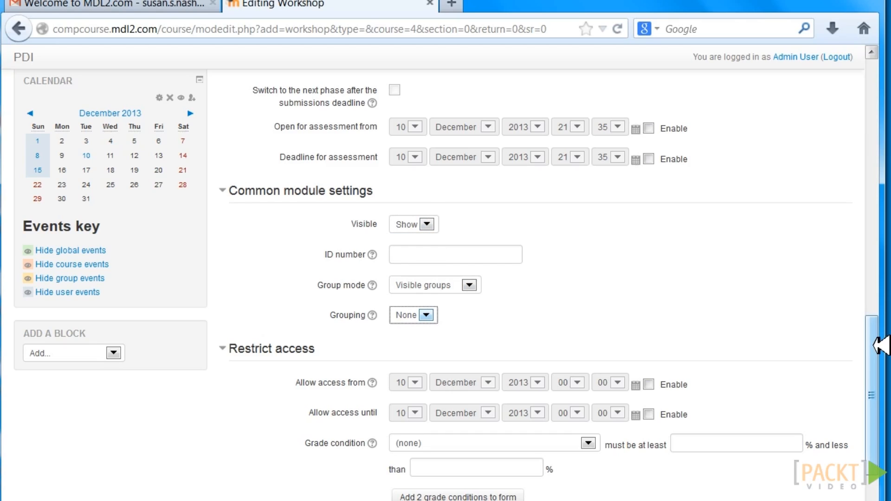
drag(879, 345, 880, 361)
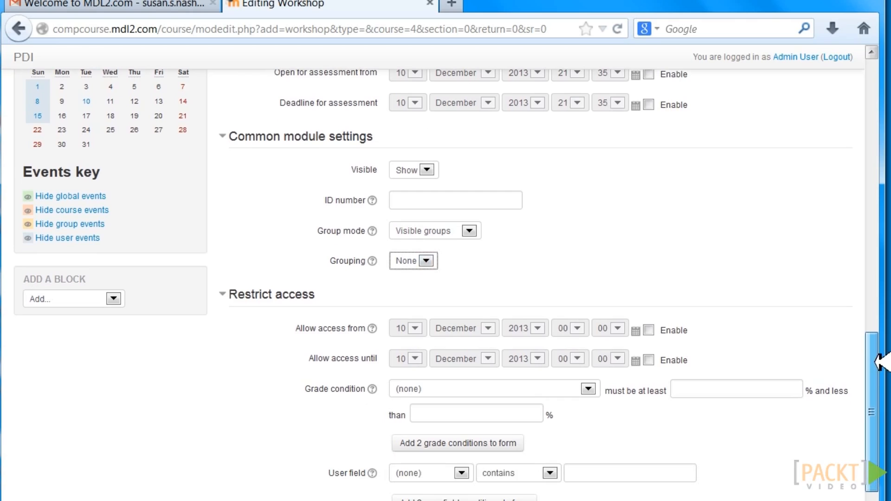
Step: Leave the new Workshop form without saving and return to the site's home page
drag(879, 361, 877, 30)
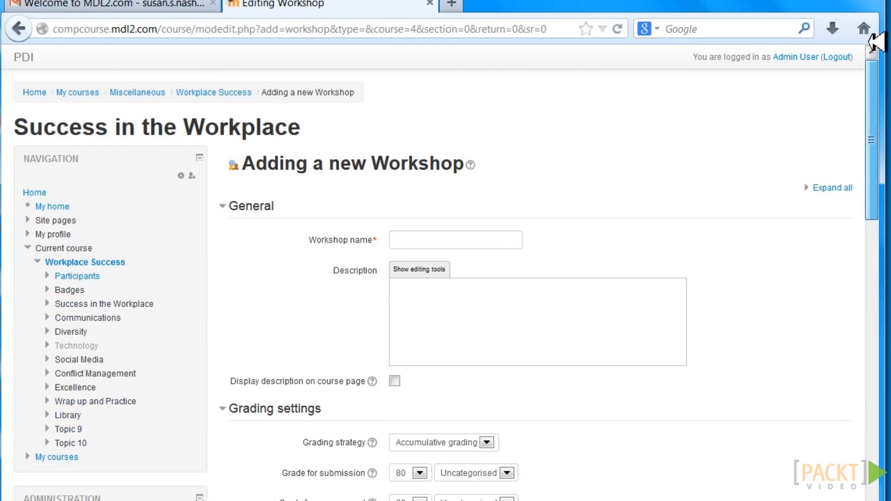
click(41, 93)
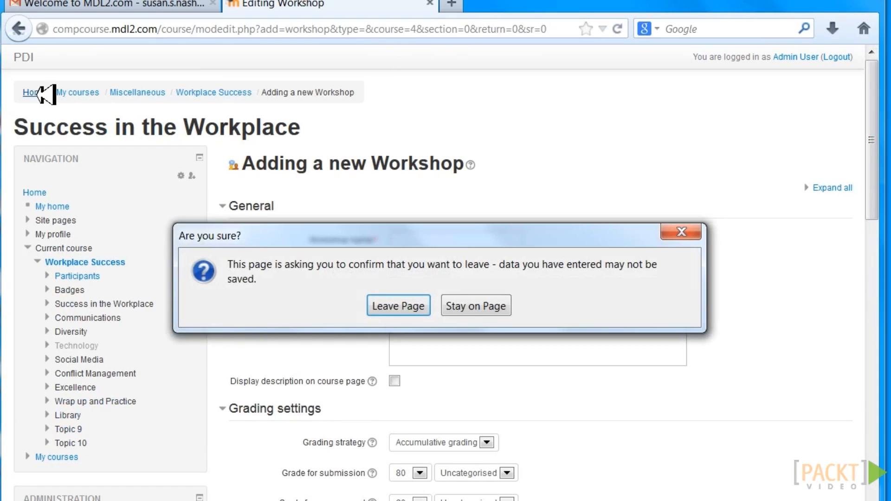
click(402, 304)
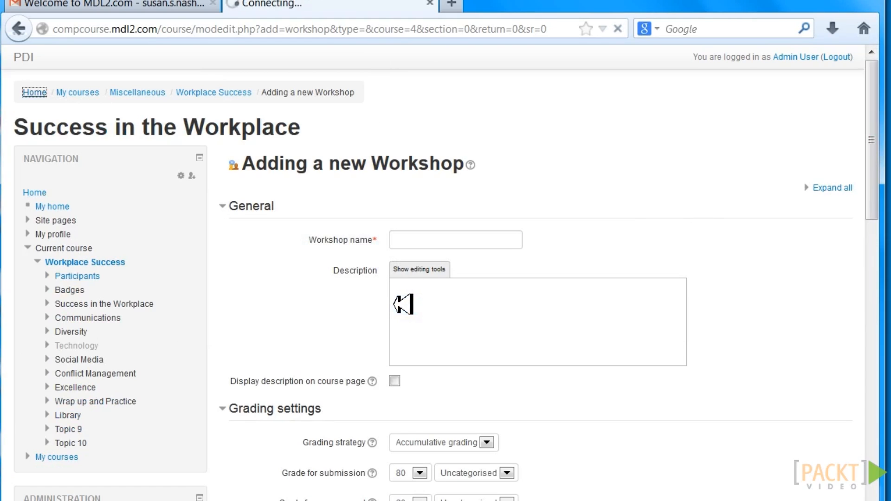
Step: Open the site-wide settings of the Workshop activity module plugin and review its grading, allocation and assessment defaults
drag(878, 93, 869, 205)
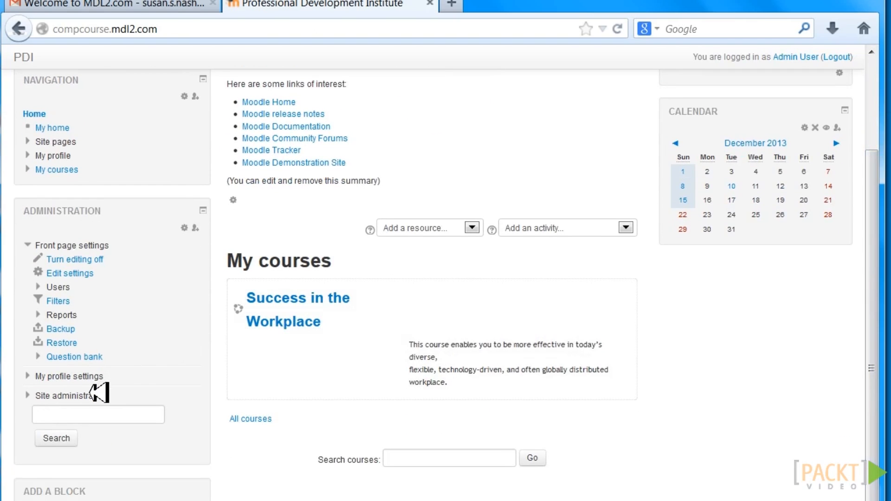
click(95, 394)
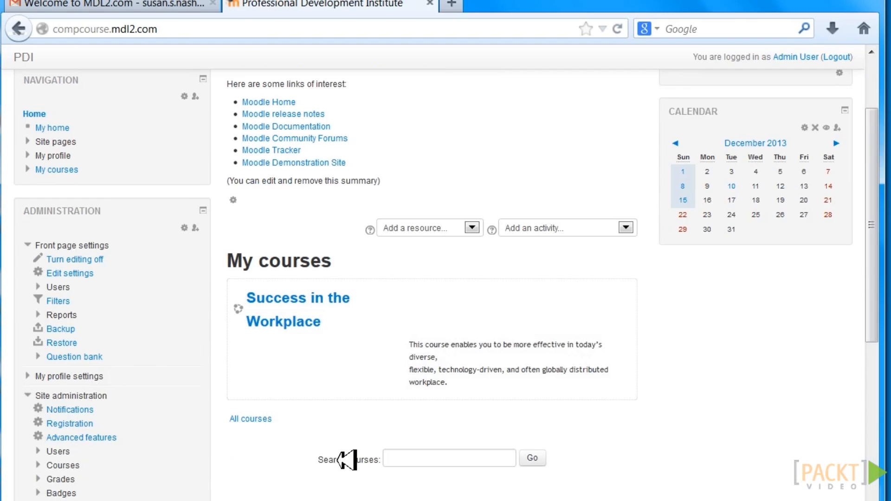
drag(878, 188, 879, 315)
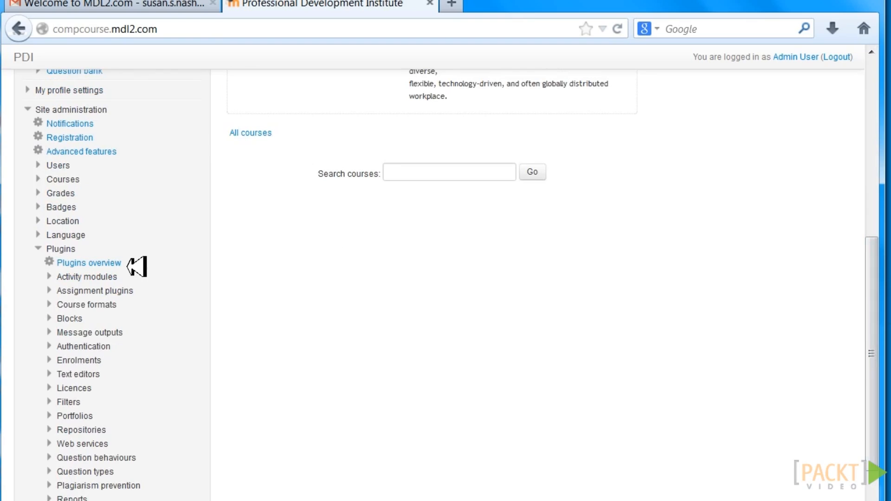
click(99, 277)
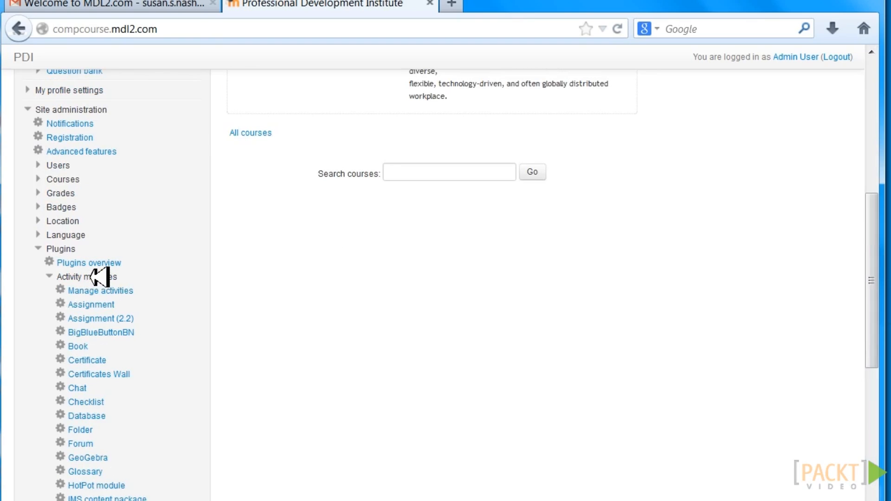
drag(878, 257, 878, 330)
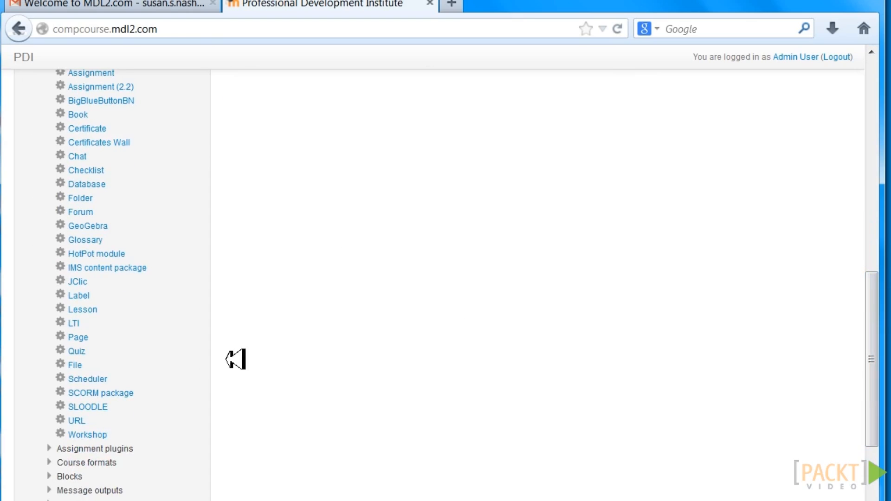
click(80, 434)
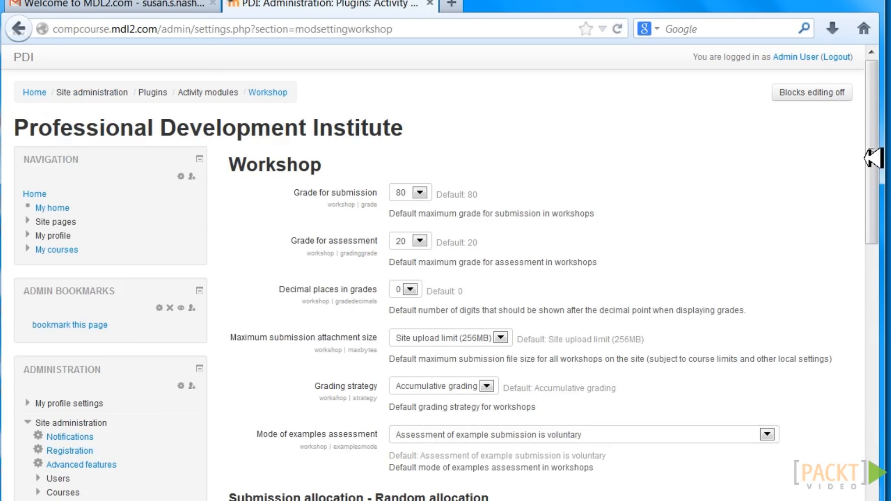
drag(873, 157, 878, 278)
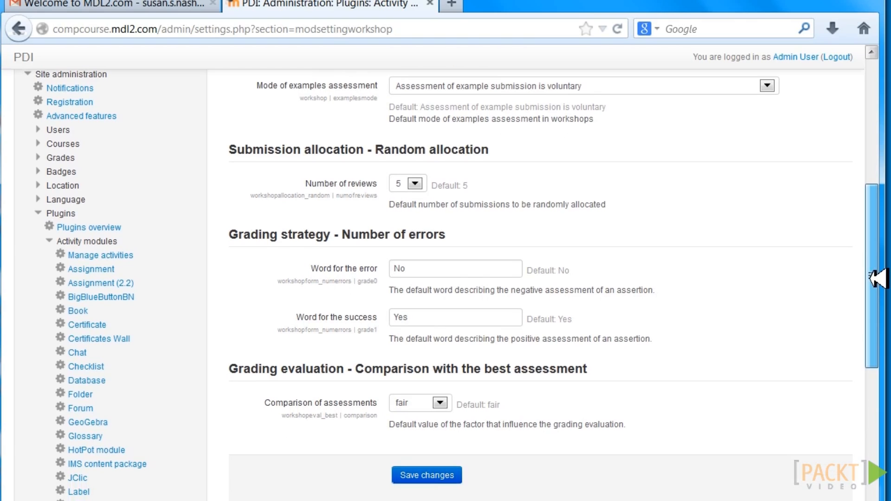
drag(878, 278, 882, 160)
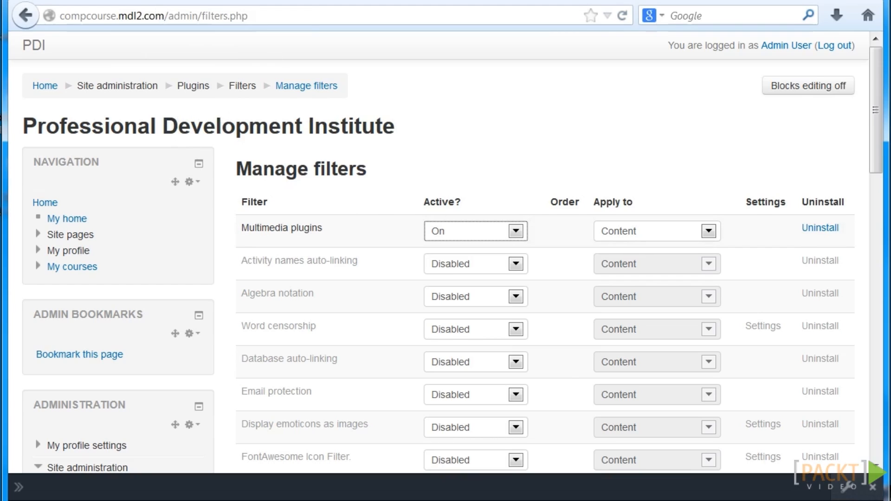
Step: Consult the Moodle documentation on the Multimedia plugins filter and review the Manage filters list, including that filter's Apply to setting
key(ctrl+Tab)
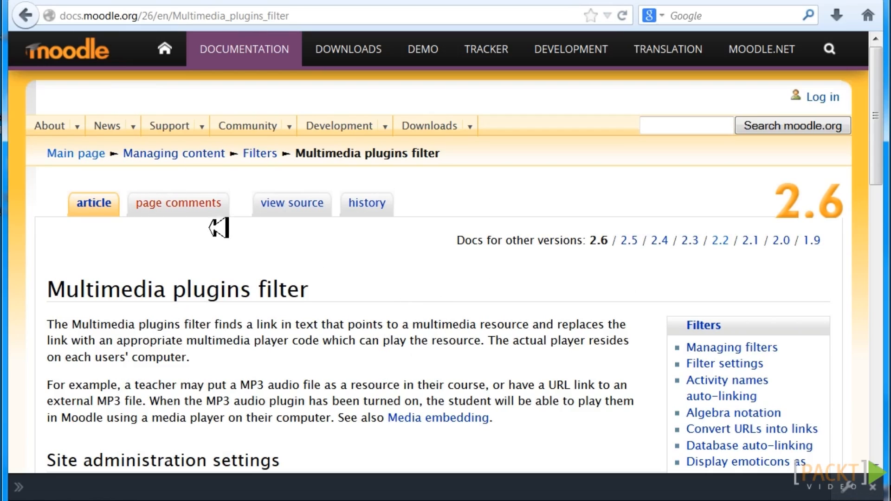
drag(879, 120, 879, 200)
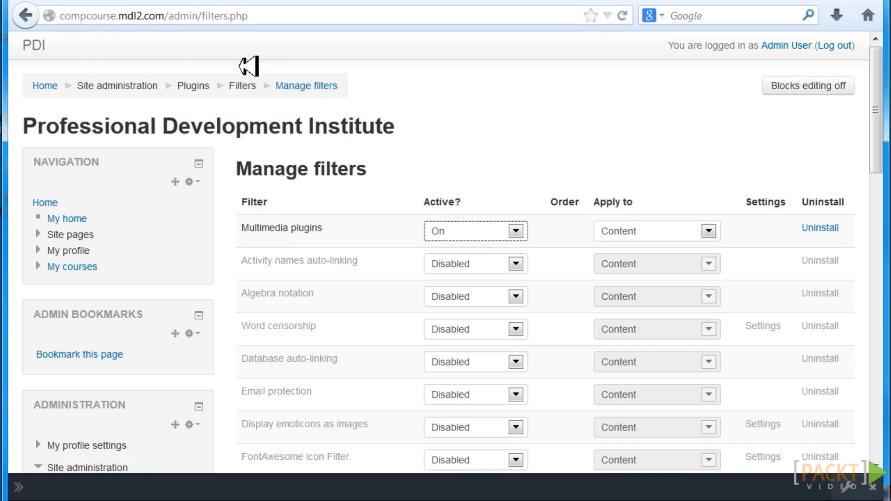
drag(875, 74, 883, 234)
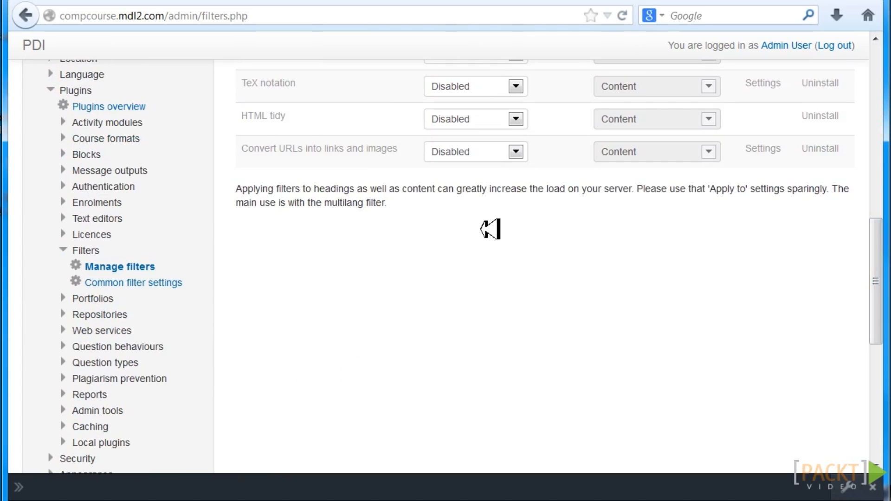
drag(877, 225, 881, 58)
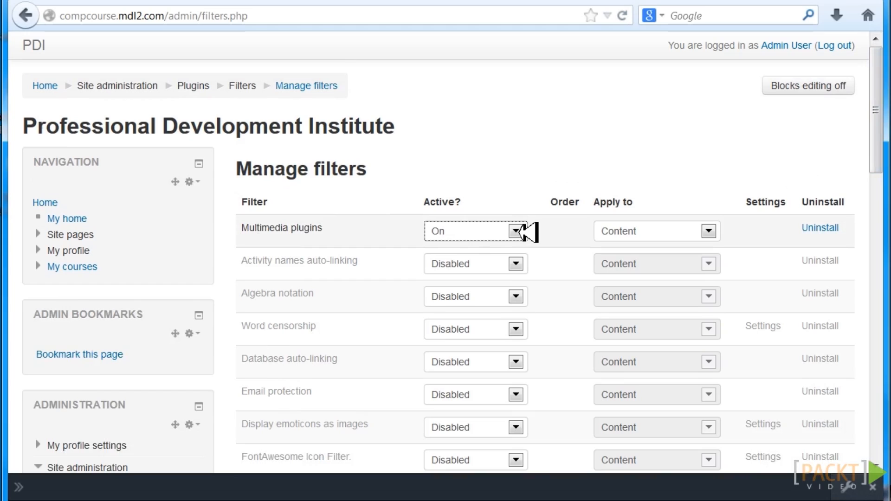
click(712, 230)
click(715, 229)
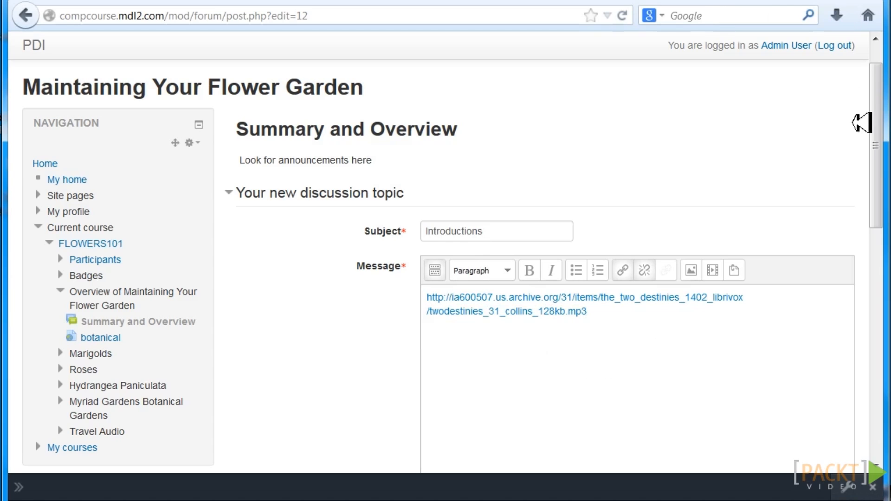
drag(878, 220, 874, 71)
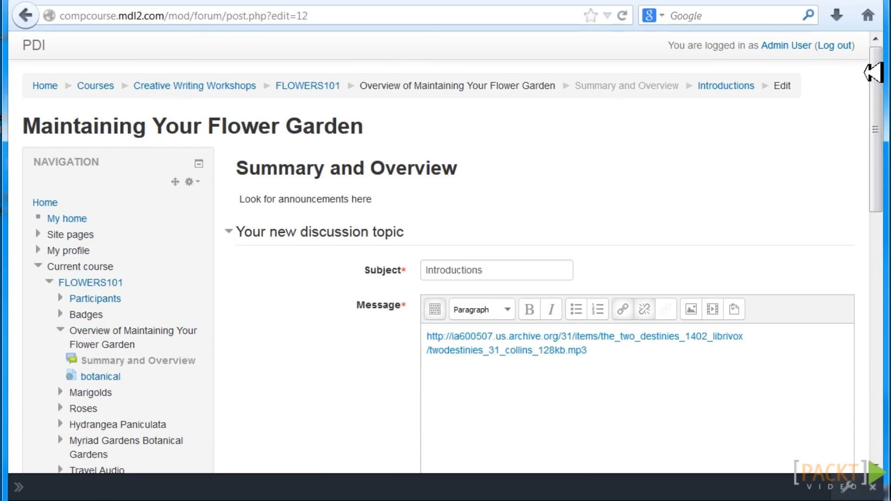
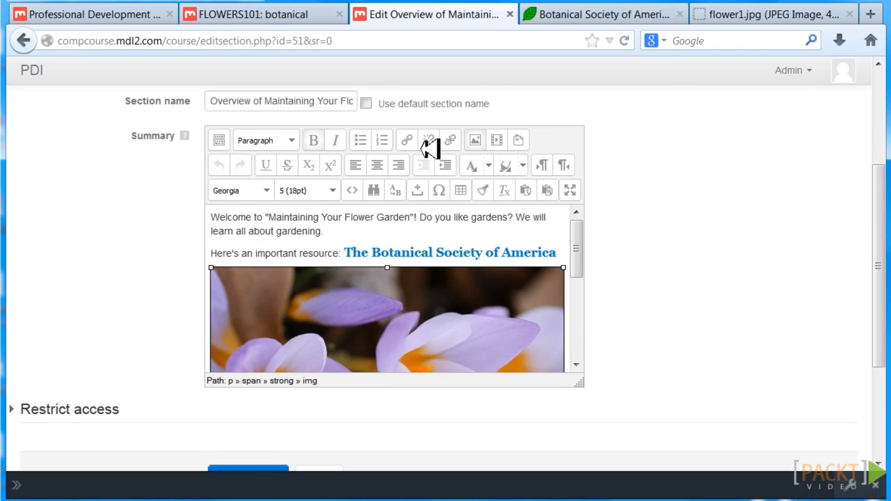
click(415, 139)
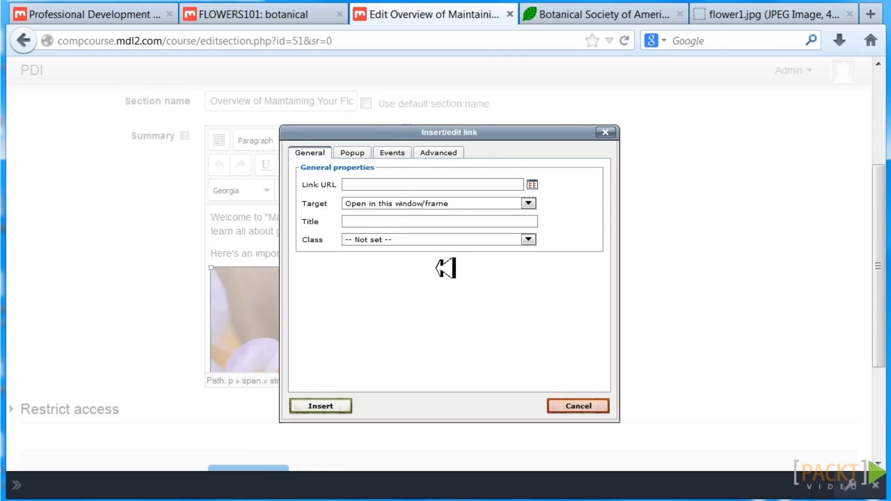
click(586, 14)
drag(164, 43, 58, 34)
key(ctrl+c)
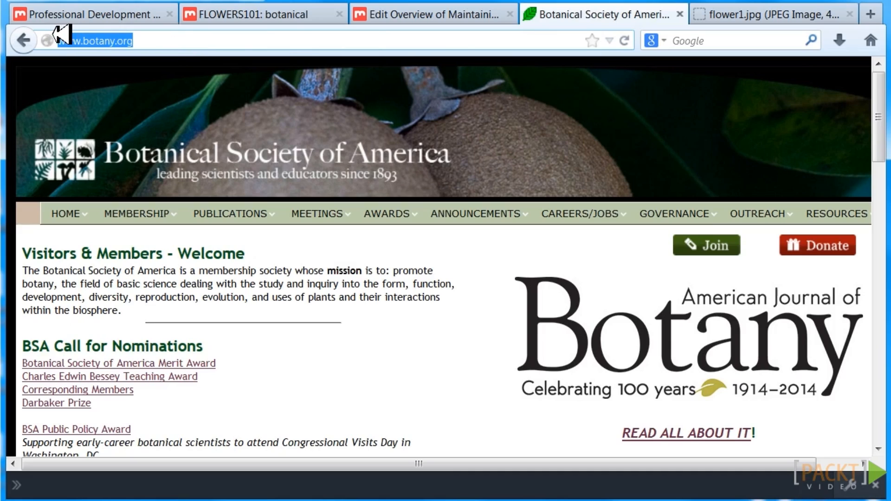
click(420, 14)
click(383, 186)
key(ctrl+v)
Step: Title the flower image's link "Botanical Society" and insert it into the summary
click(383, 222)
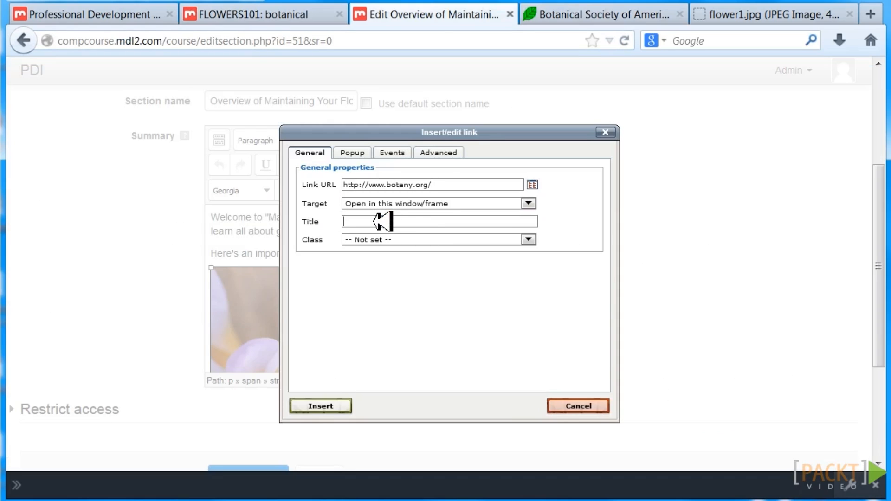
text(Botanical Society)
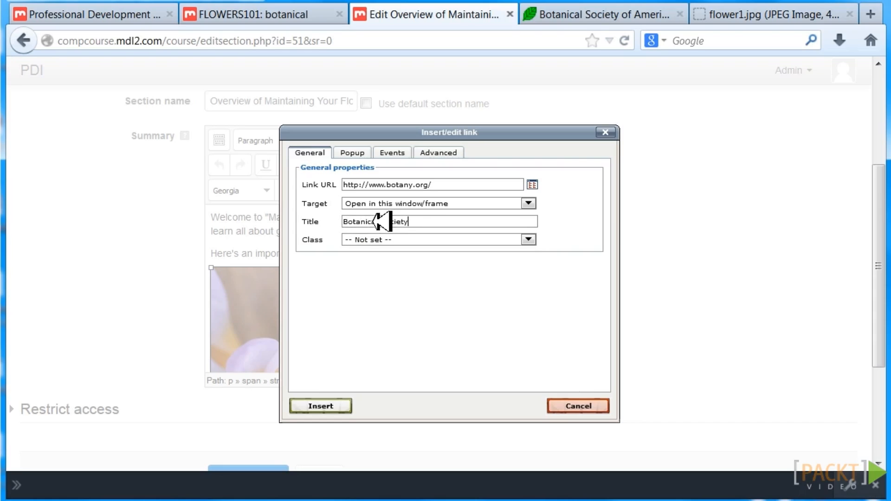
click(320, 405)
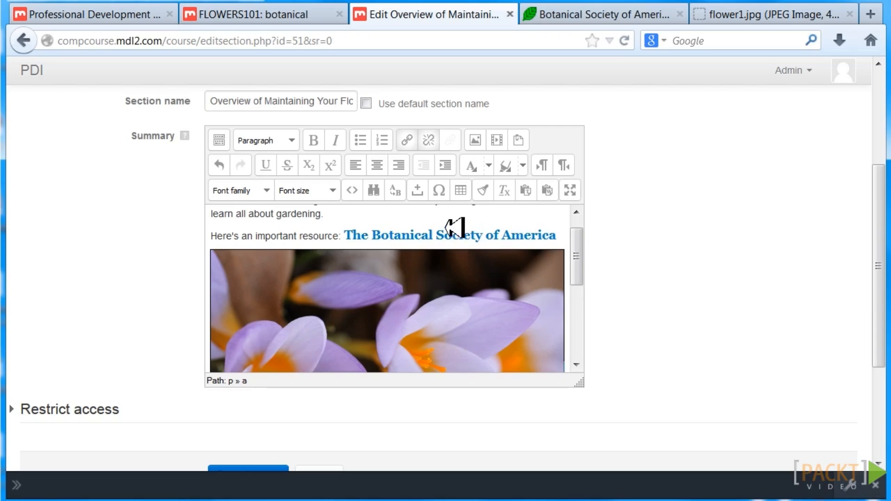
Step: Save the section summary, test the flower image's link from the course page, and return to the FLOWERS101 course
drag(575, 248, 575, 268)
click(444, 305)
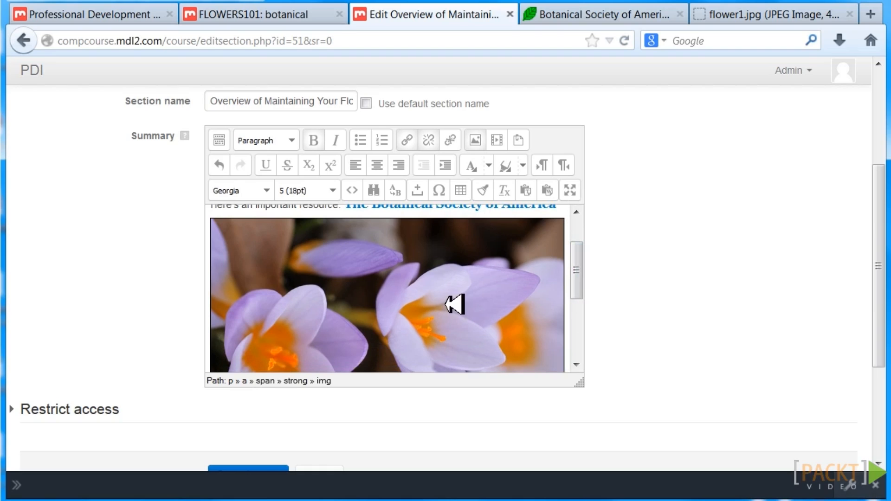
drag(579, 282, 589, 310)
drag(880, 191, 885, 235)
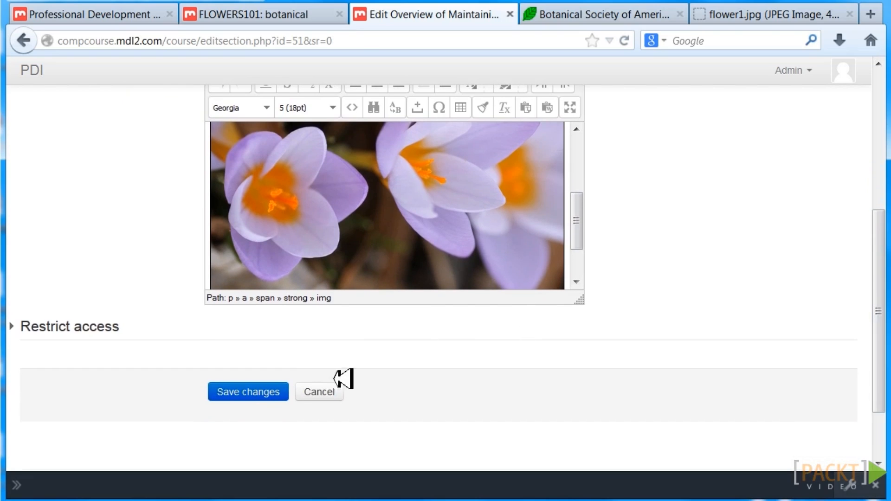
click(272, 393)
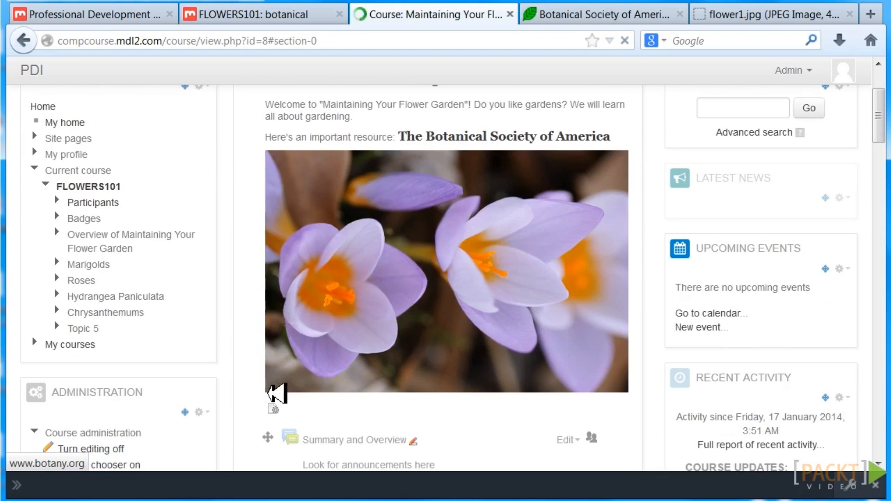
click(394, 251)
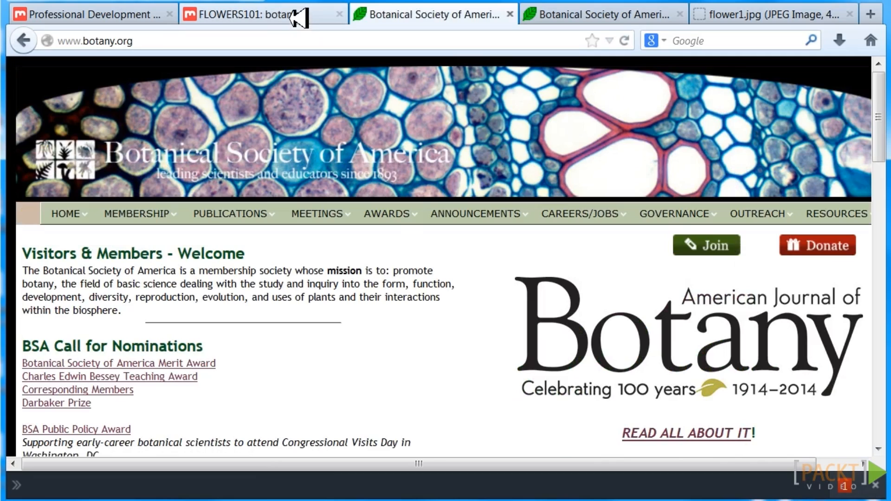
click(288, 14)
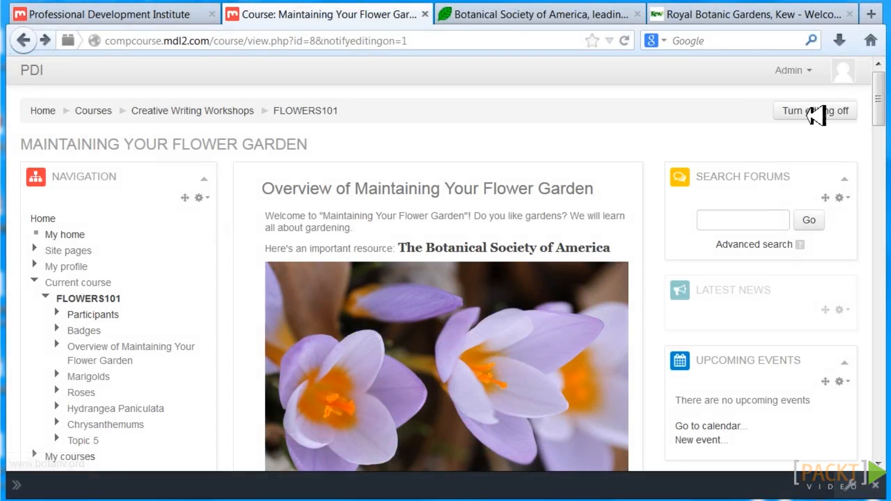
Step: Reopen the overview section's summary for editing and bring up the flower image's appearance properties
scroll(583, 175, down, 3)
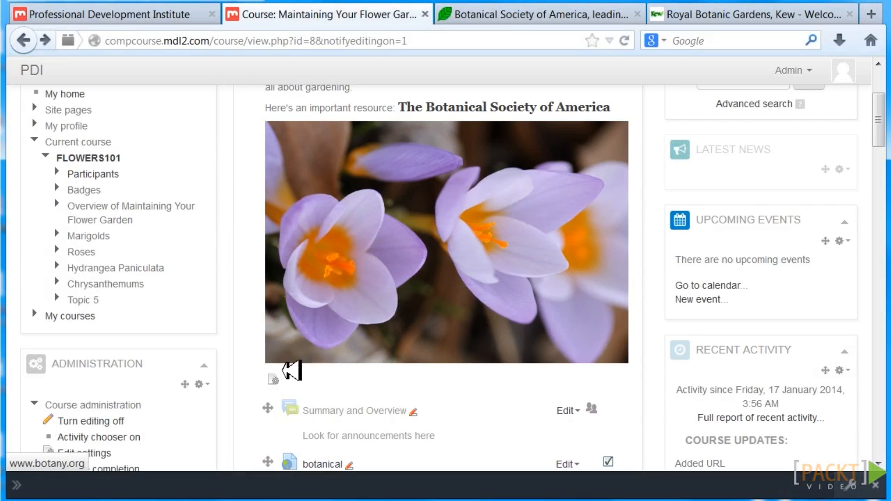
mouse_move(880, 112)
mouse_down()
mouse_move(882, 90)
mouse_move(881, 121)
mouse_up()
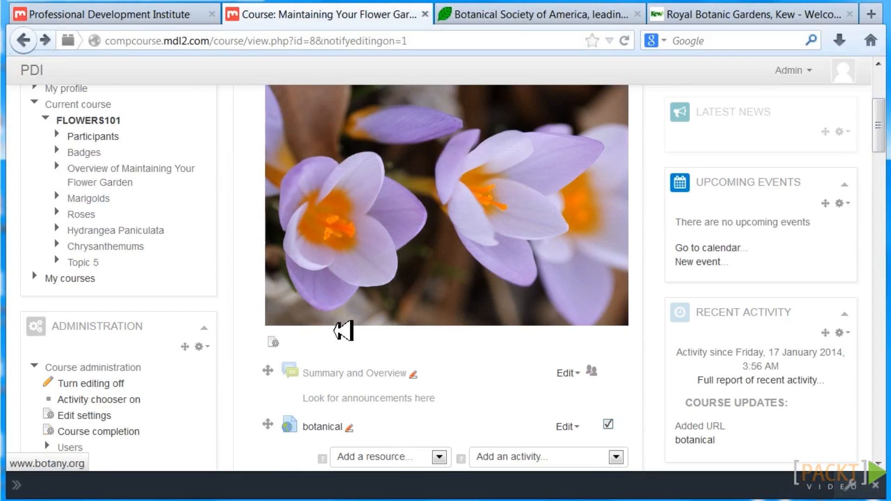
click(273, 342)
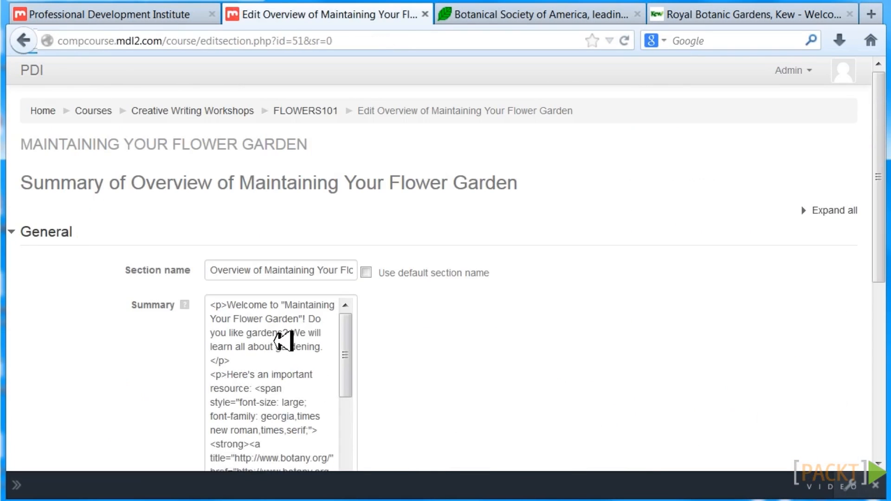
drag(888, 103, 874, 177)
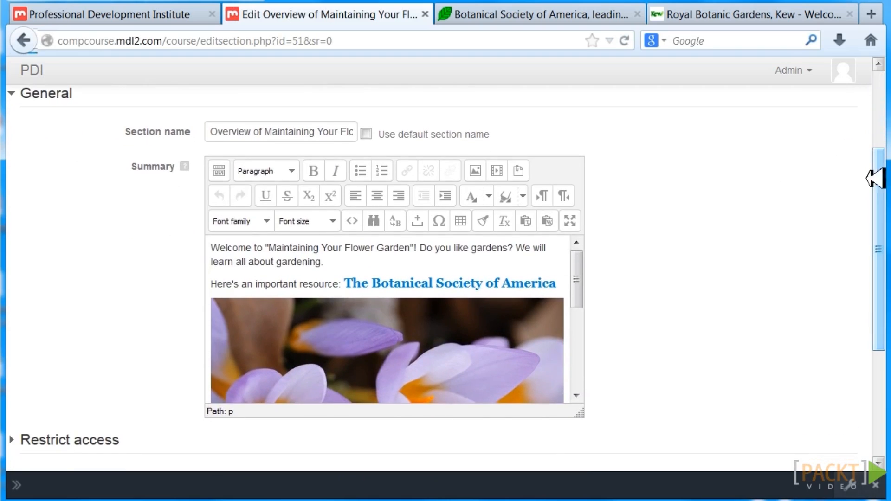
click(443, 324)
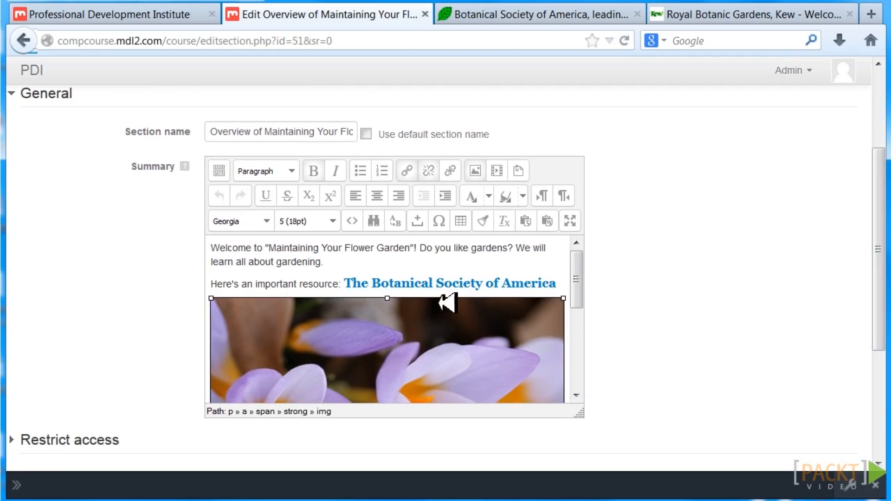
click(481, 171)
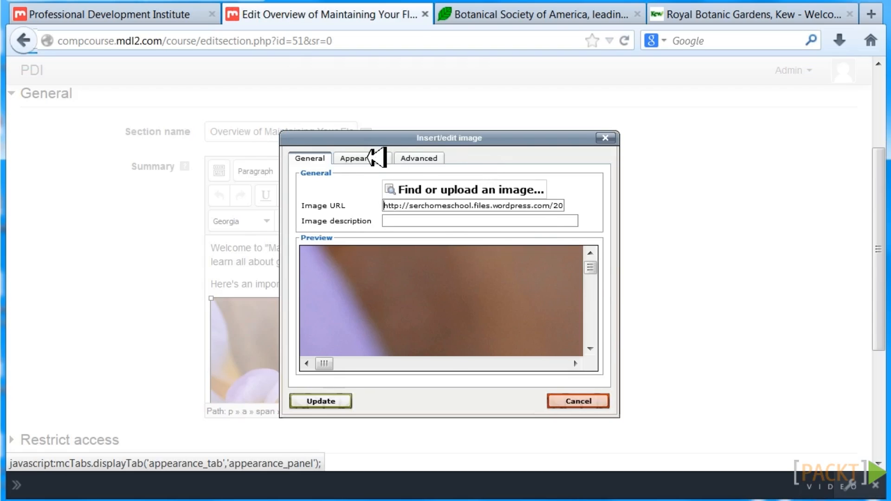
click(370, 158)
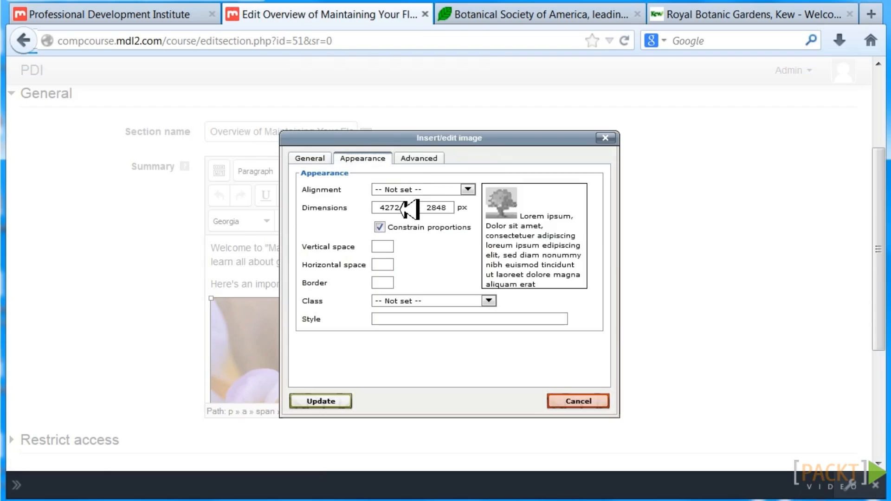
Step: Try a width of 30 px for the flower image with its proportions constrained
drag(400, 207, 375, 208)
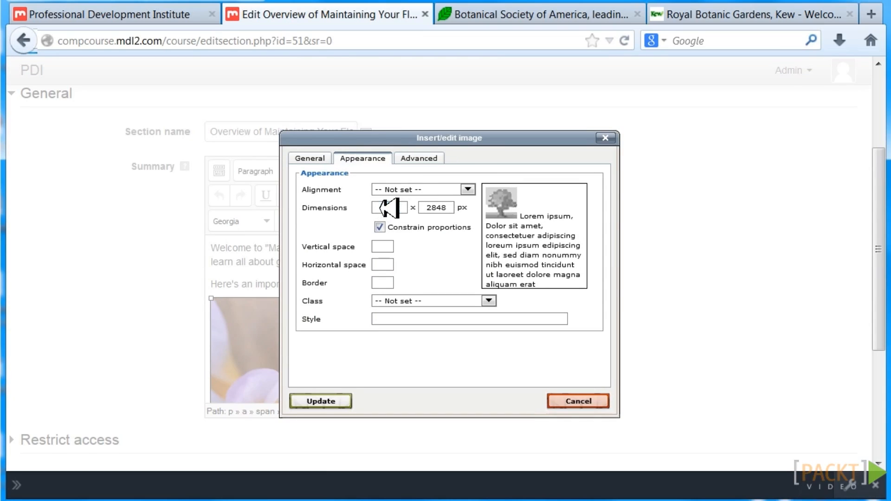
text(30)
double_click(441, 207)
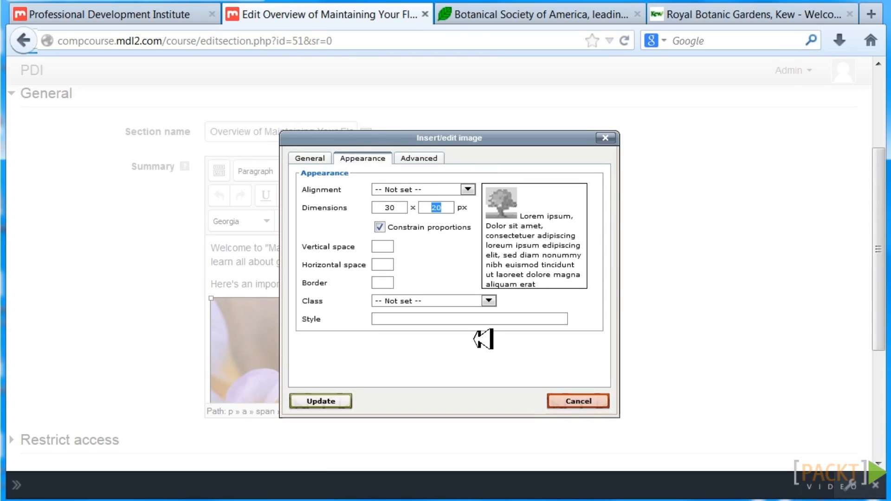
click(441, 257)
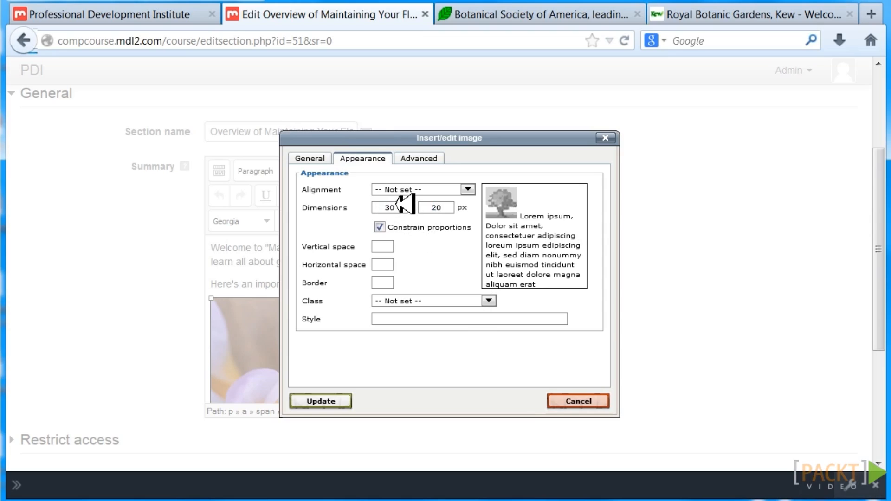
Step: Set the flower image's width to 50 px with constrained proportions and update it without an image description
drag(397, 207, 376, 208)
text(50)
click(440, 247)
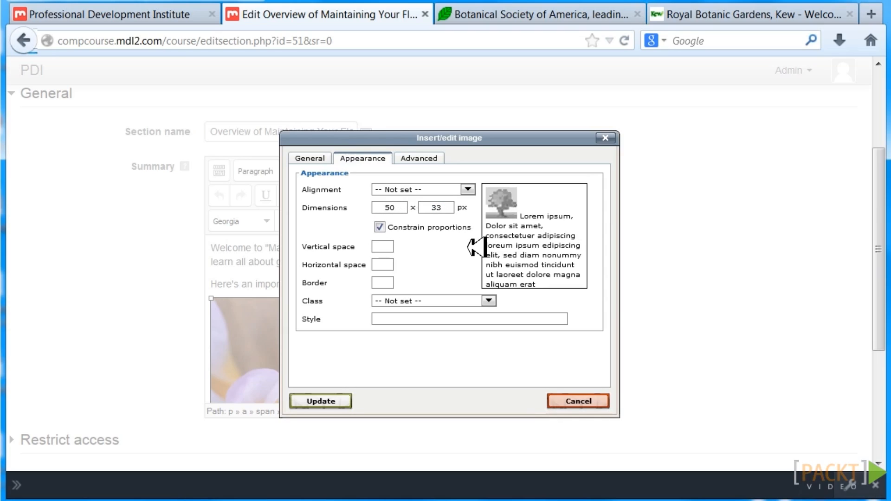
click(330, 400)
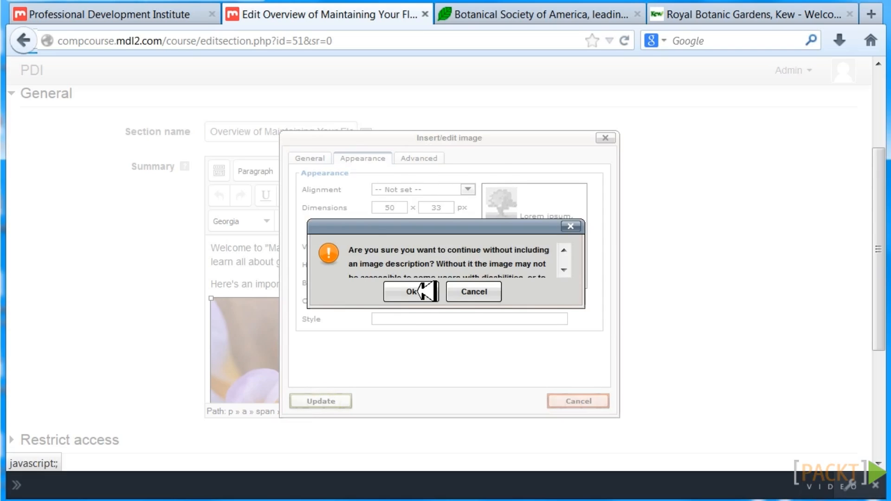
click(424, 292)
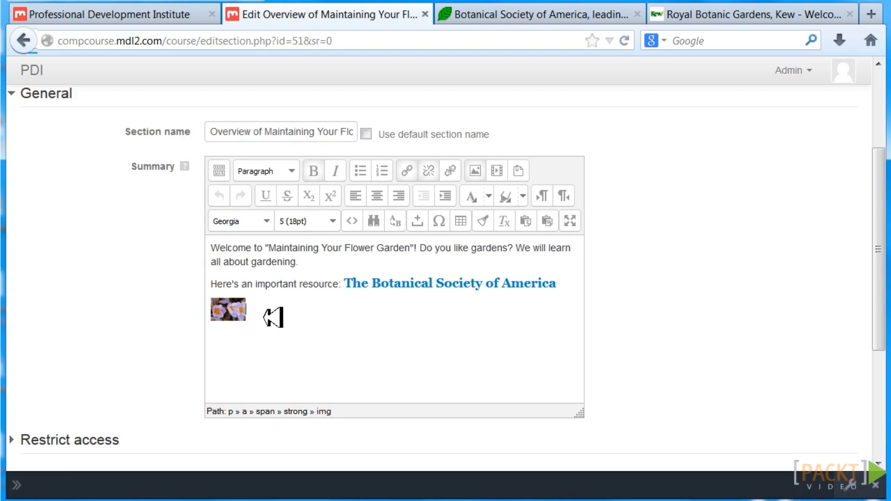
click(273, 317)
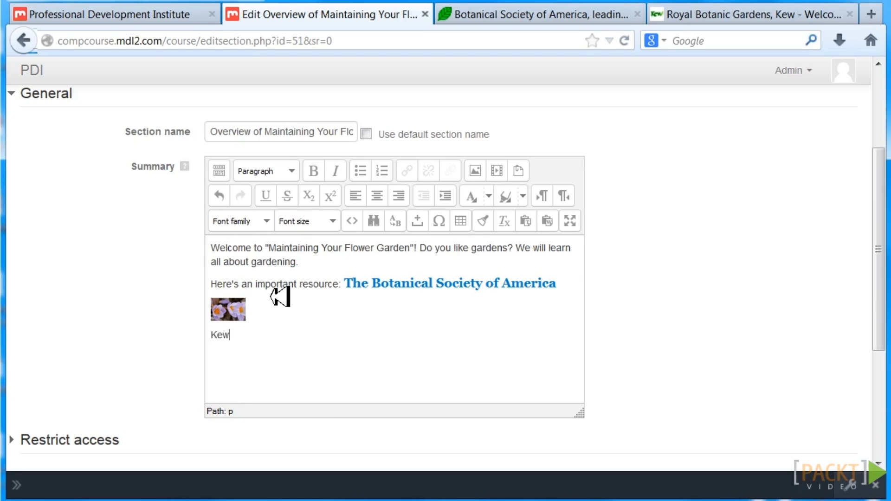
text(ns)
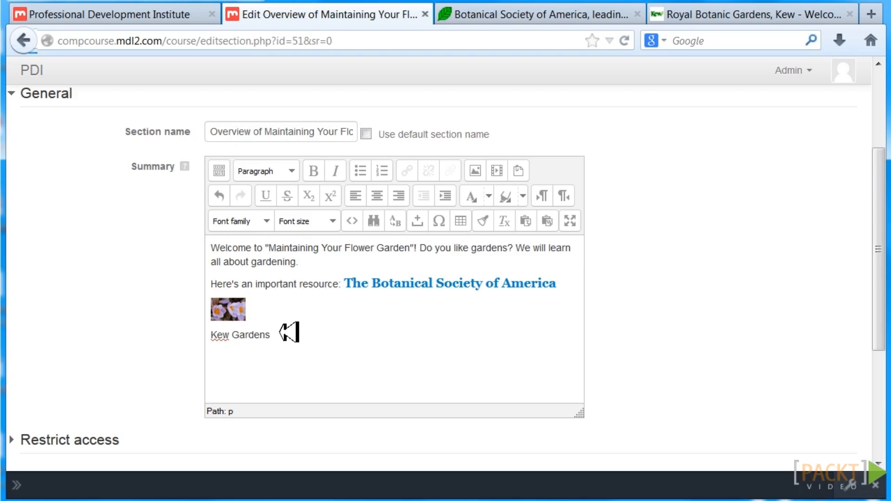
click(717, 9)
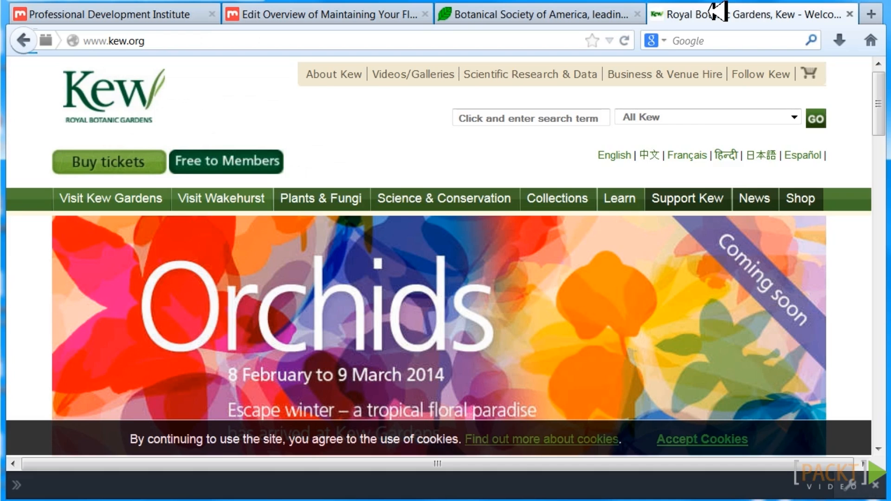
click(162, 40)
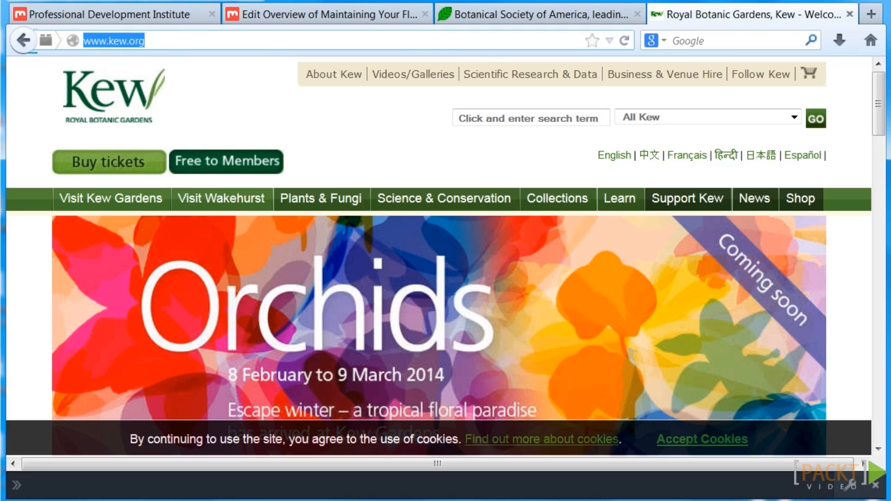
click(369, 14)
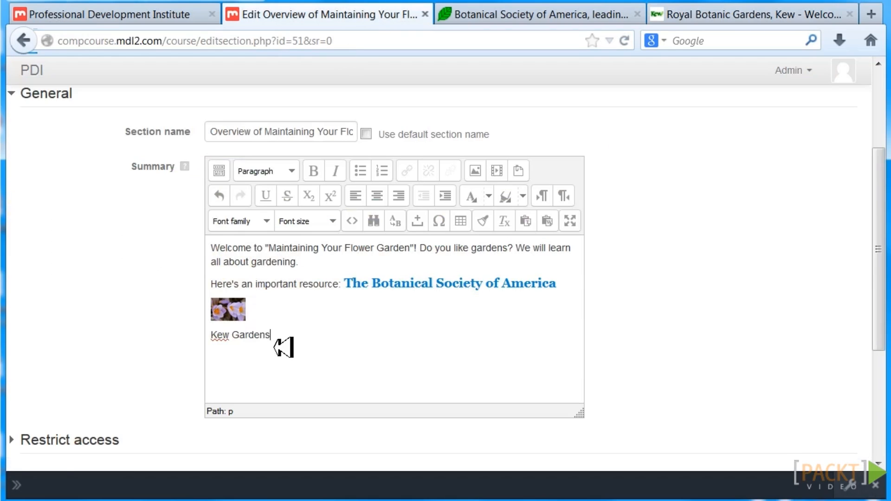
drag(271, 335, 211, 334)
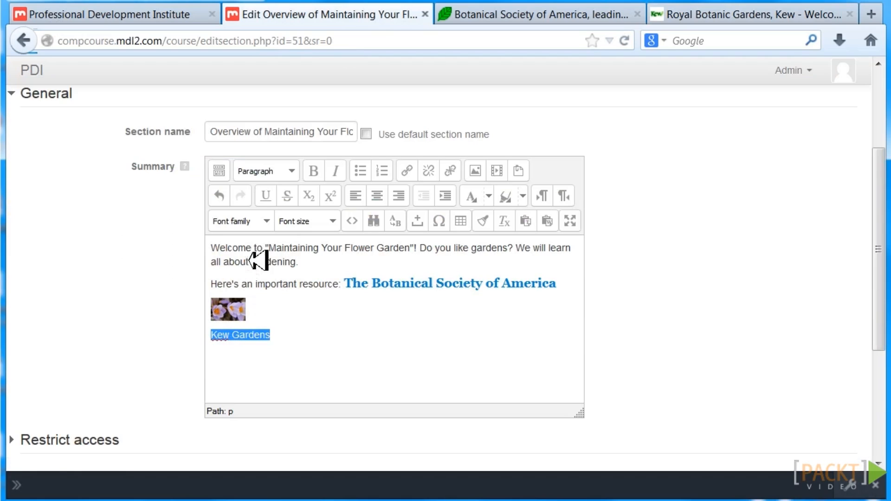
click(407, 171)
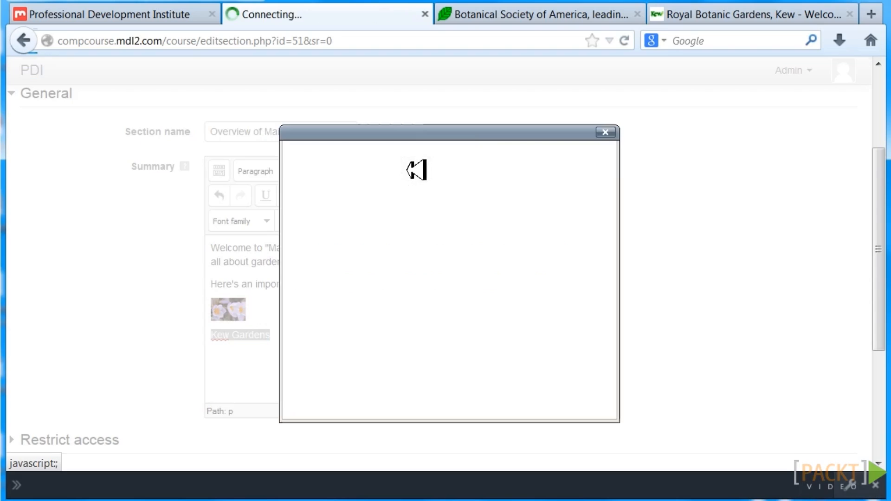
click(443, 184)
text(http://www.kew.org/)
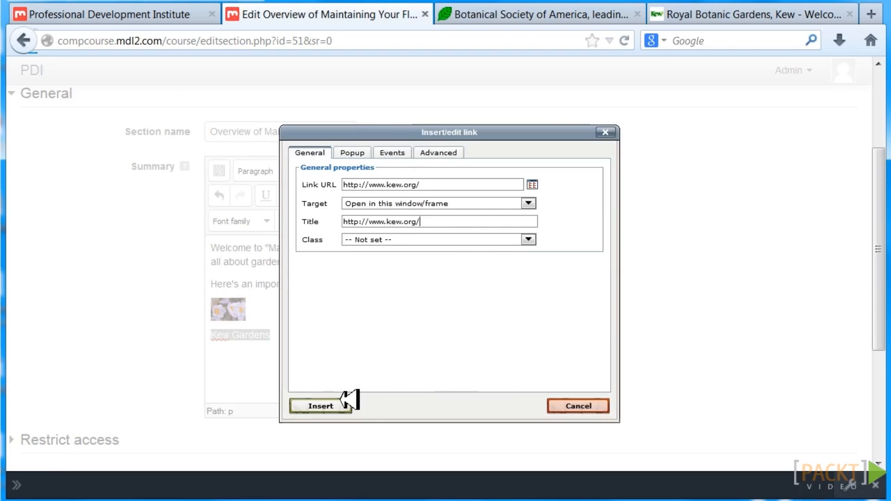
click(324, 405)
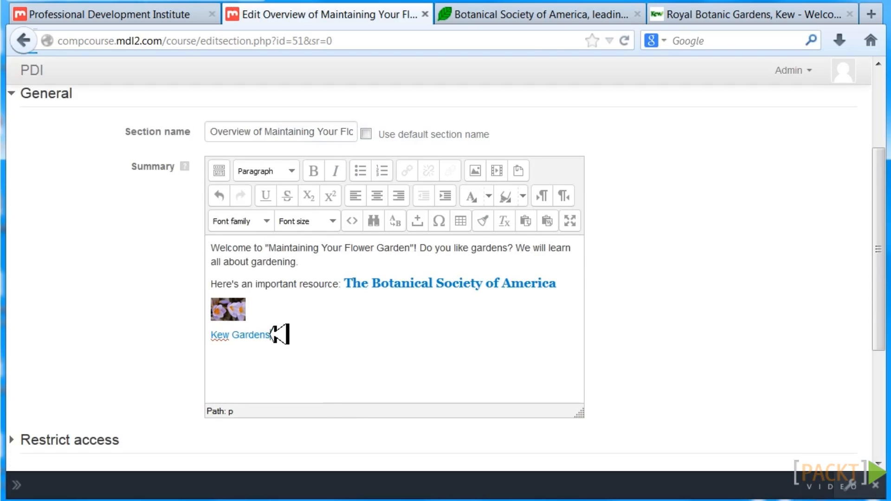
Step: Format the "Kew Gardens" link as bold Georgia at 5 (18pt) and save the section summary
drag(287, 334, 193, 334)
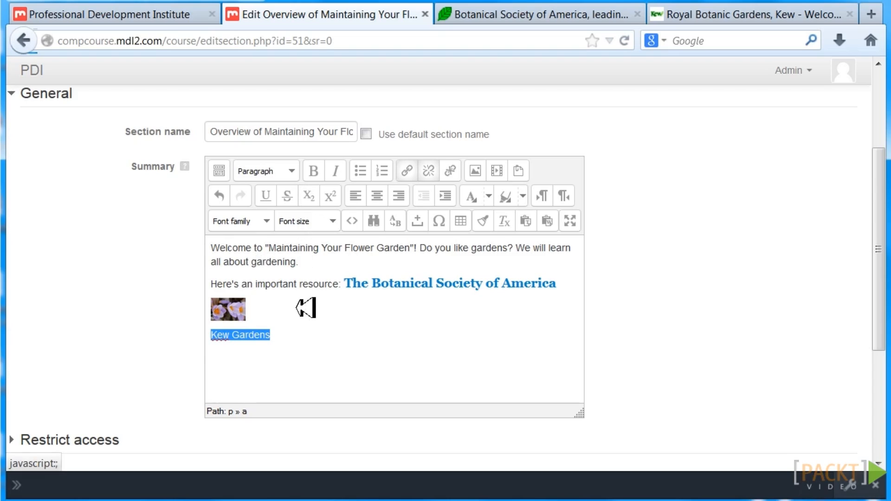
click(318, 170)
click(335, 220)
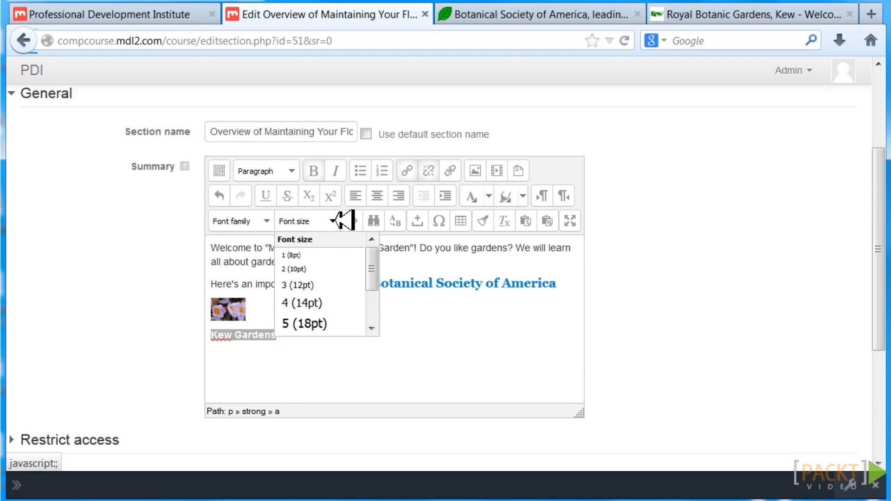
click(309, 324)
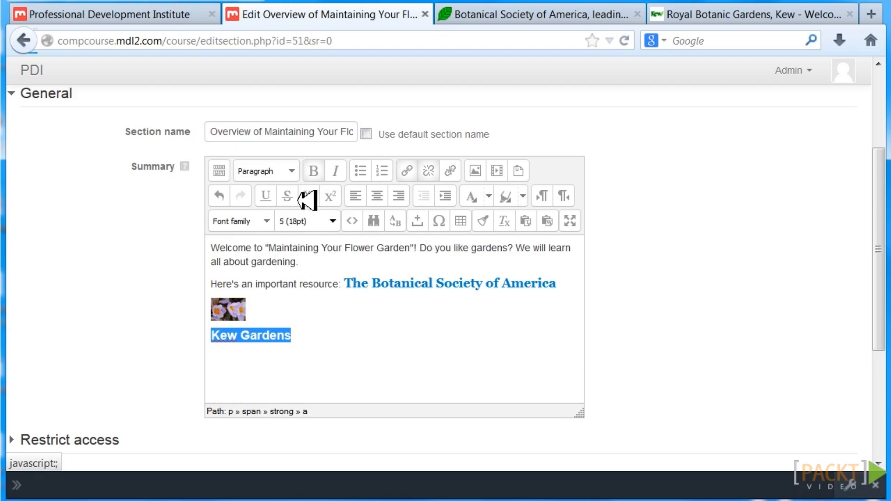
click(267, 221)
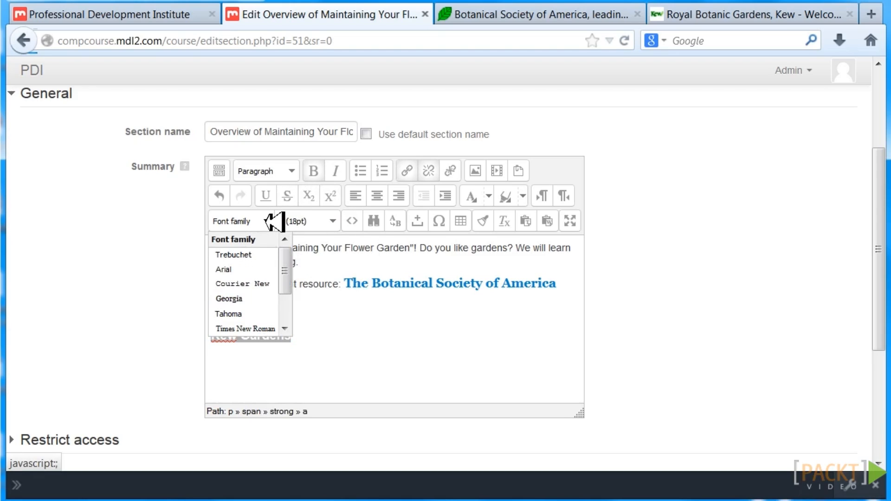
click(242, 299)
click(305, 358)
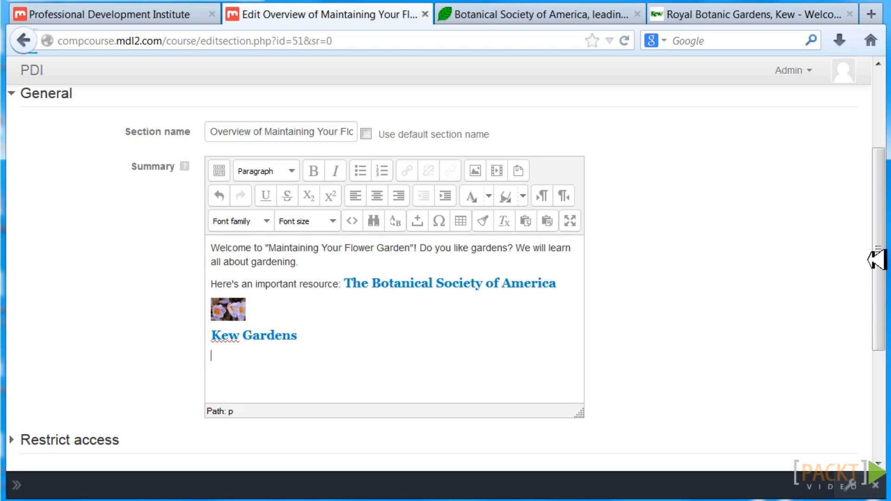
drag(880, 258, 246, 350)
click(252, 339)
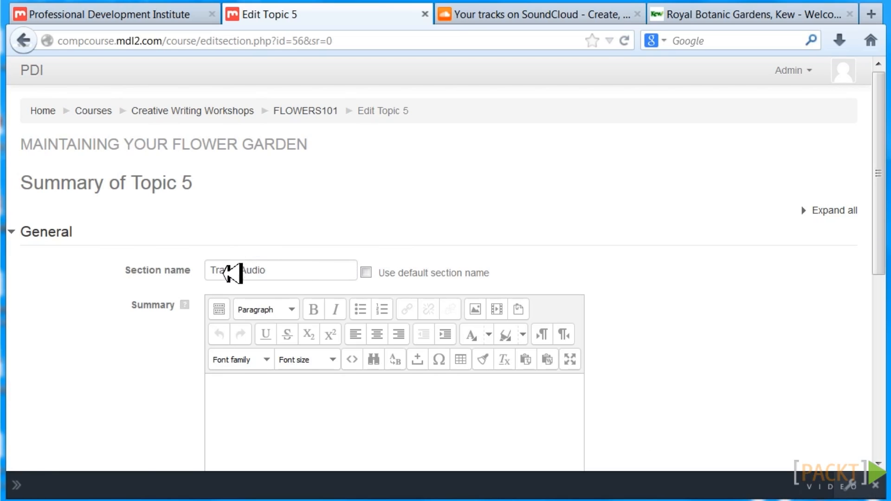
Step: Copy the HTML5 widget embed code of the Leper Farm track from its SoundCloud sharing options
click(258, 393)
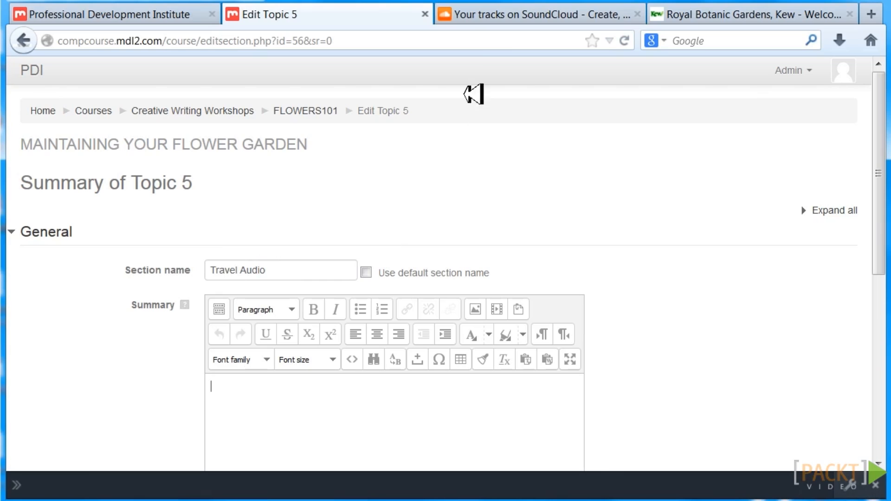
click(501, 14)
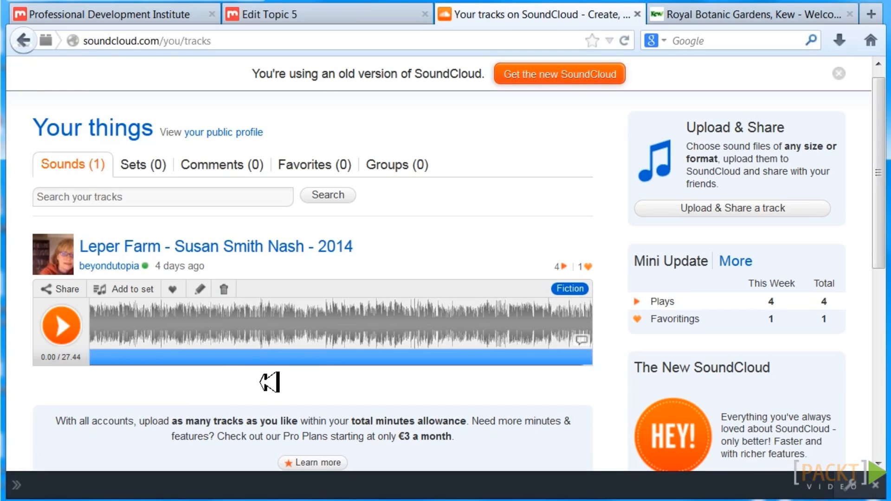
click(73, 290)
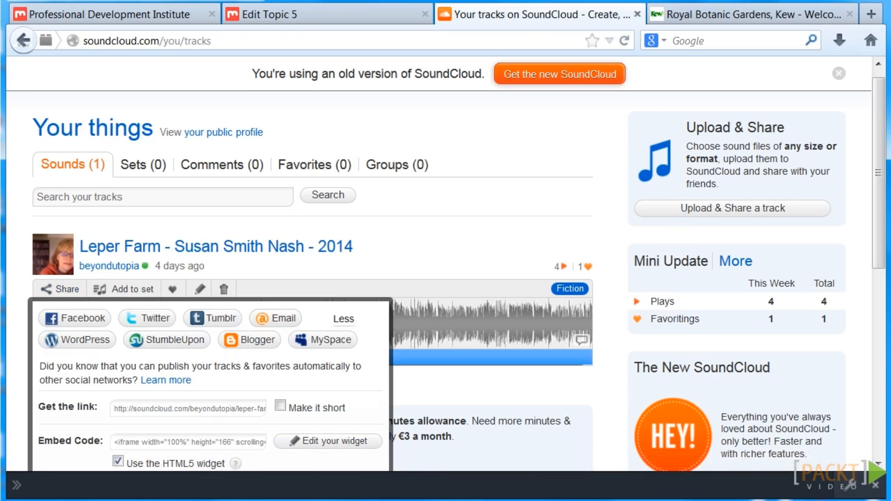
drag(881, 224, 882, 288)
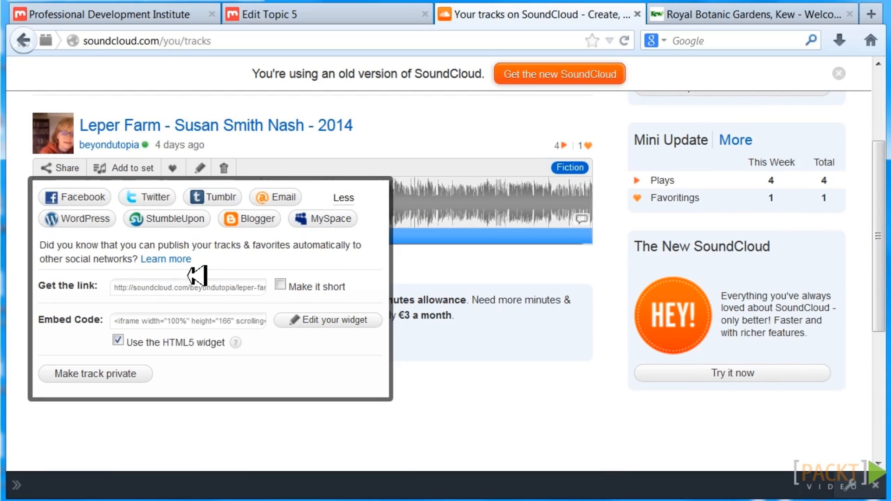
click(169, 320)
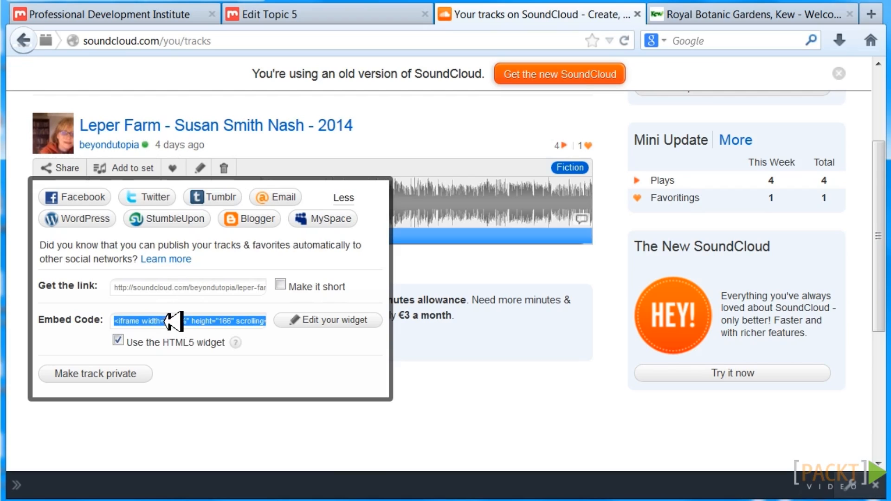
right_click(171, 321)
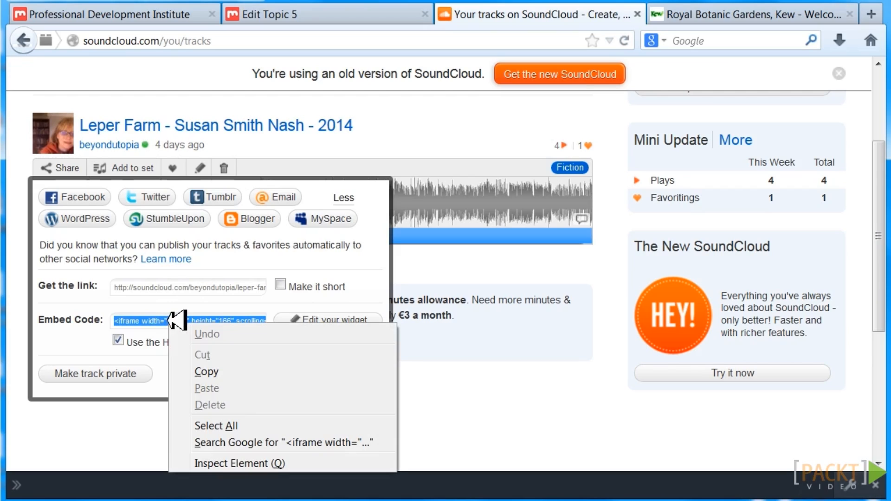
click(221, 371)
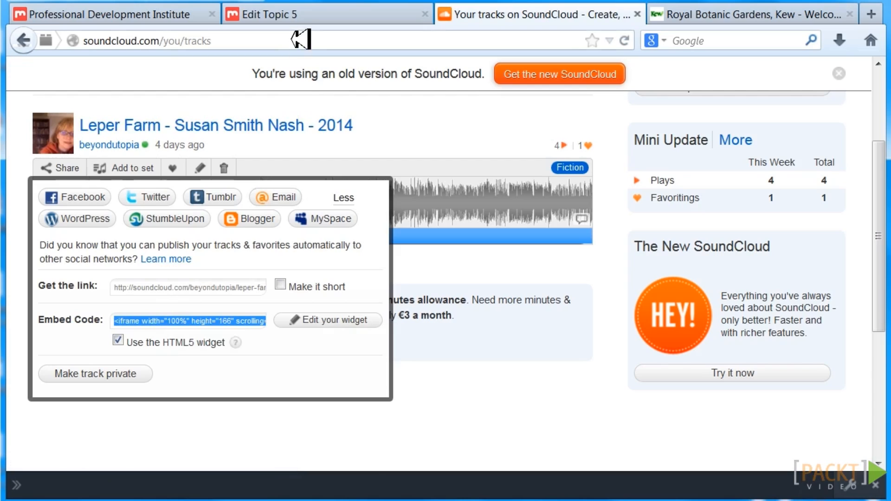
Step: Paste the SoundCloud embed code into the HTML source of the Travel Audio section summary and update it
click(304, 14)
click(258, 409)
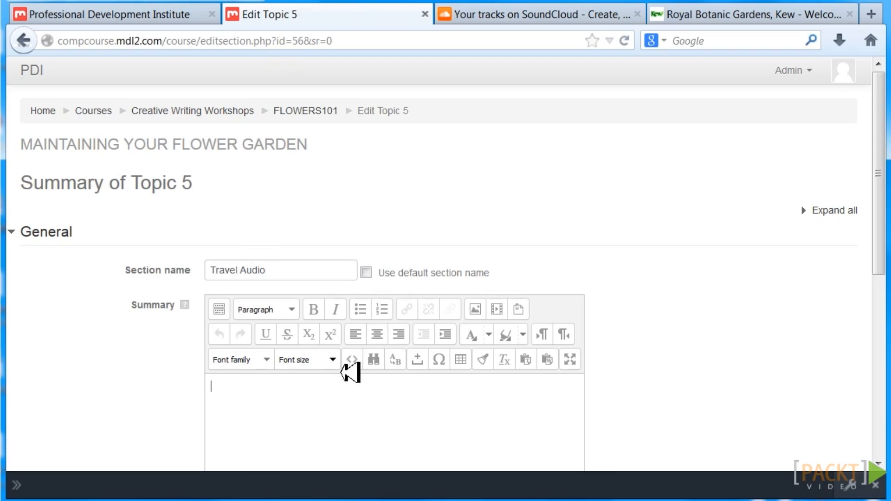
click(363, 359)
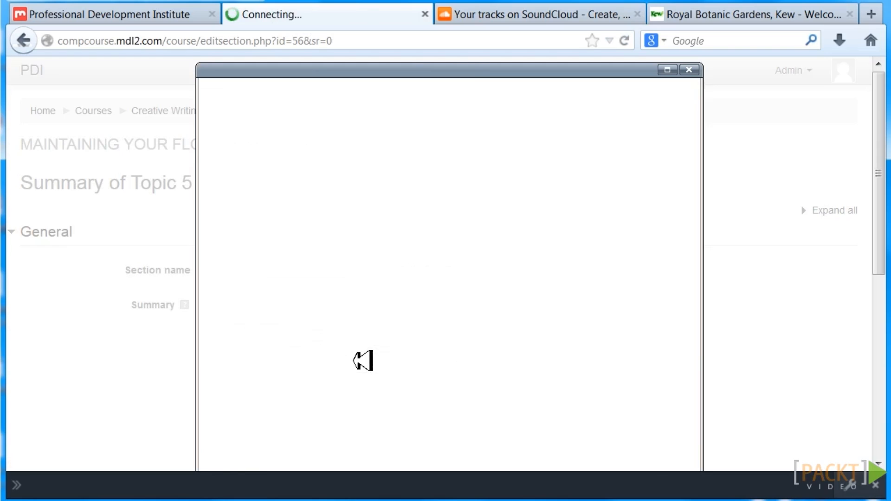
drag(883, 168, 877, 228)
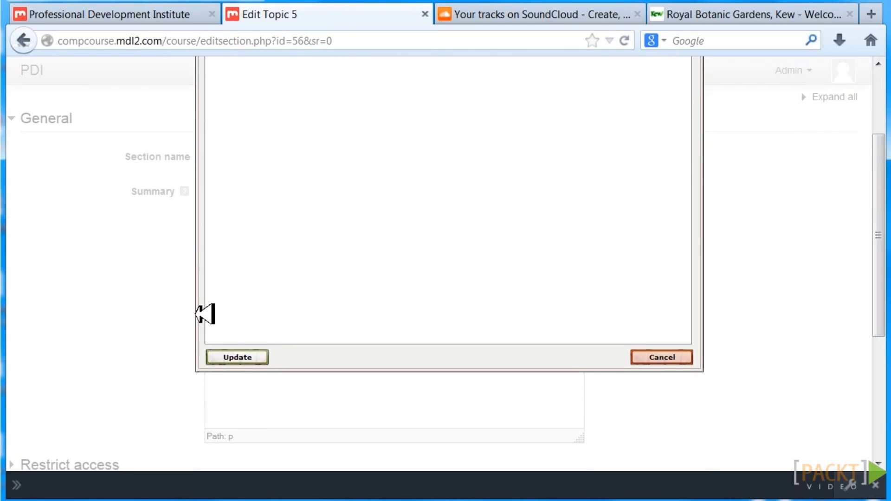
click(230, 356)
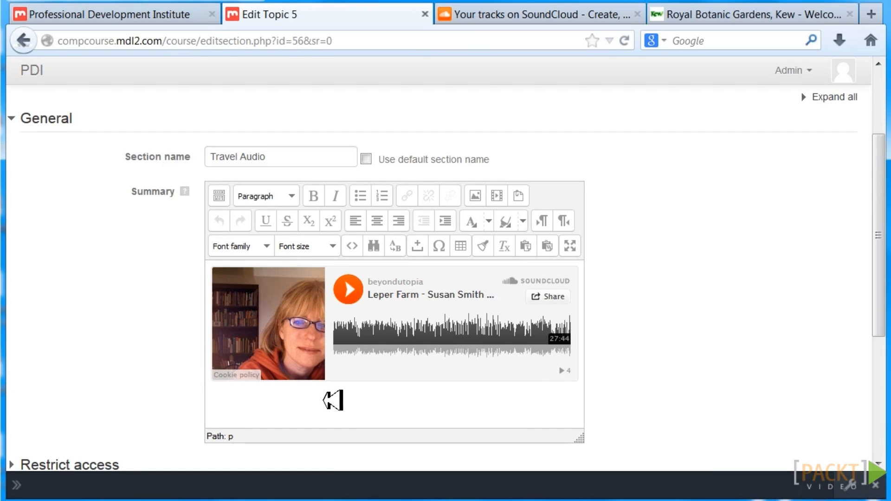
Step: Copy the direct link of the Leper Farm track from its SoundCloud sharing options
click(310, 417)
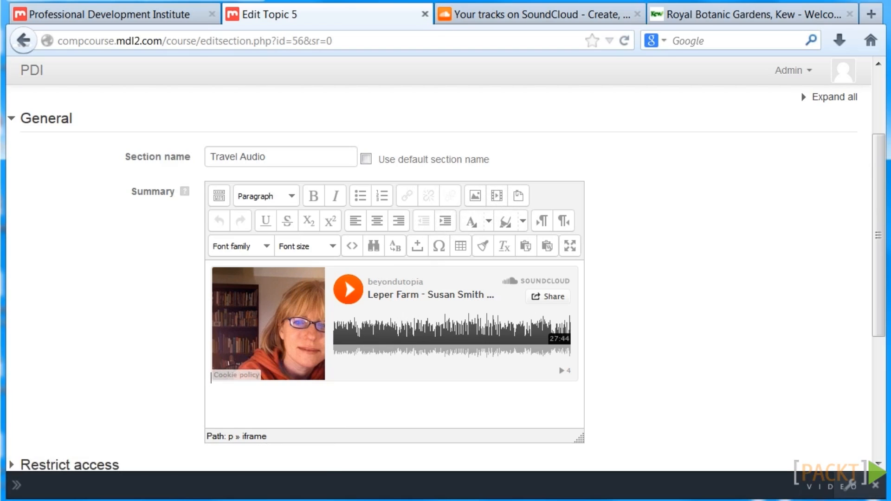
click(485, 17)
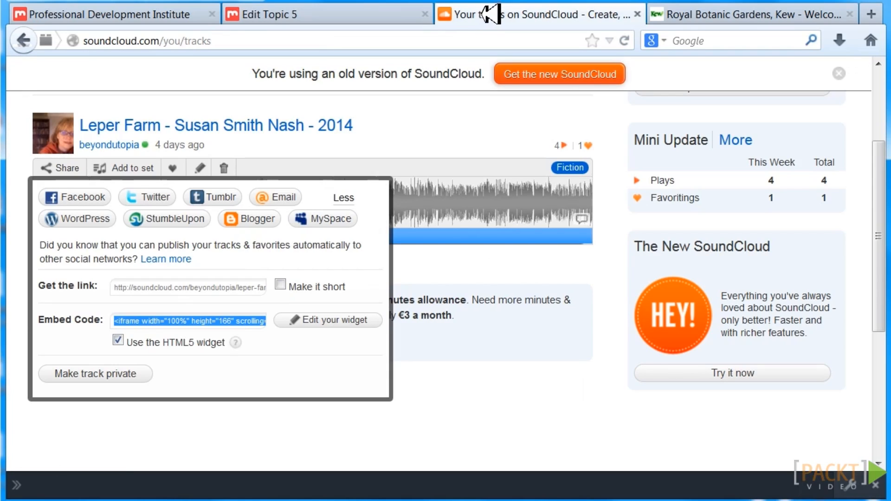
click(162, 288)
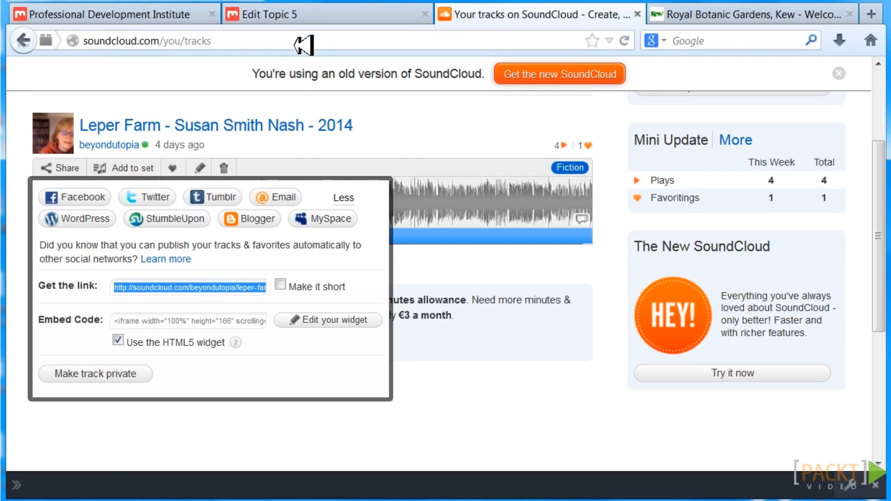
Step: Add a line reading "Leper Farm" above the audio player in the Travel Audio section summary
click(313, 19)
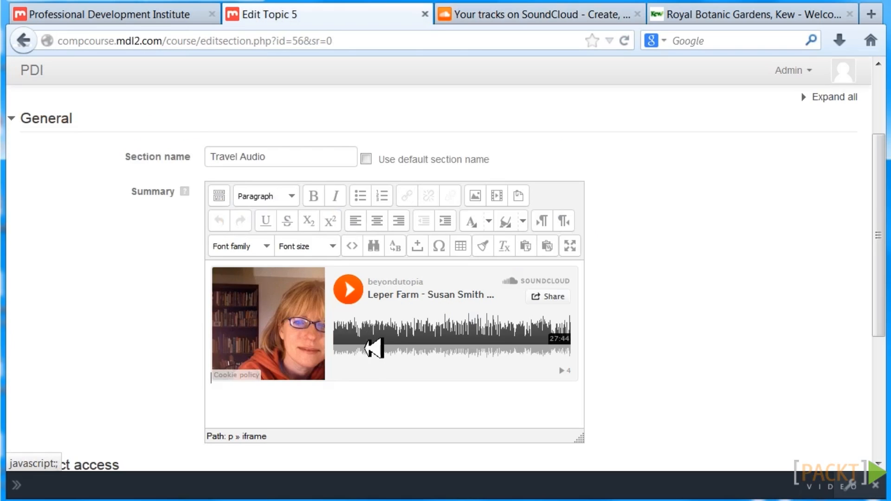
key(Return)
key(Return)
click(246, 278)
key(ctrl+v)
drag(212, 273, 534, 292)
key(BackSpace)
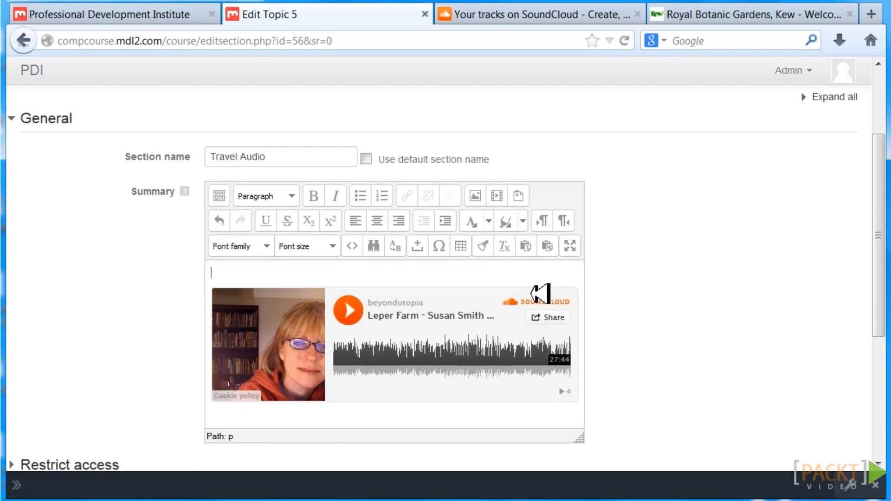
text(Leper Farm)
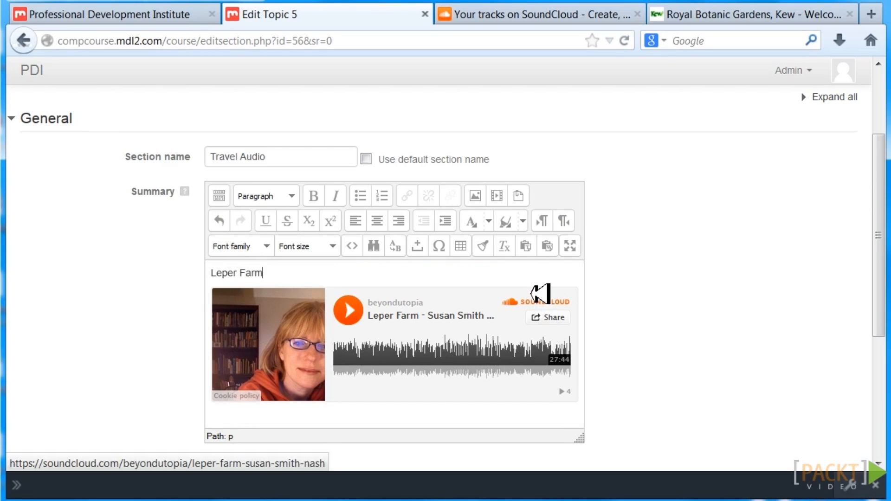
Step: Link the "Leper Farm" text to the copied SoundCloud track address, with "Leper Farm" as the link title
drag(383, 278, 202, 272)
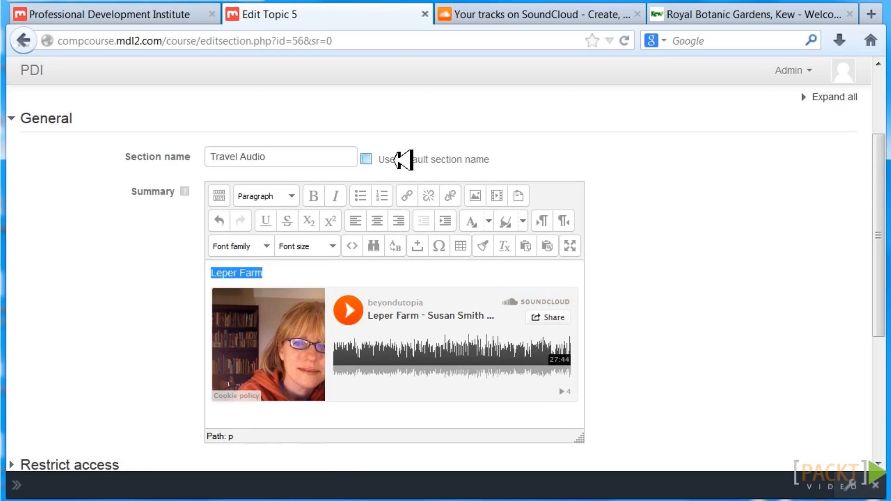
click(407, 195)
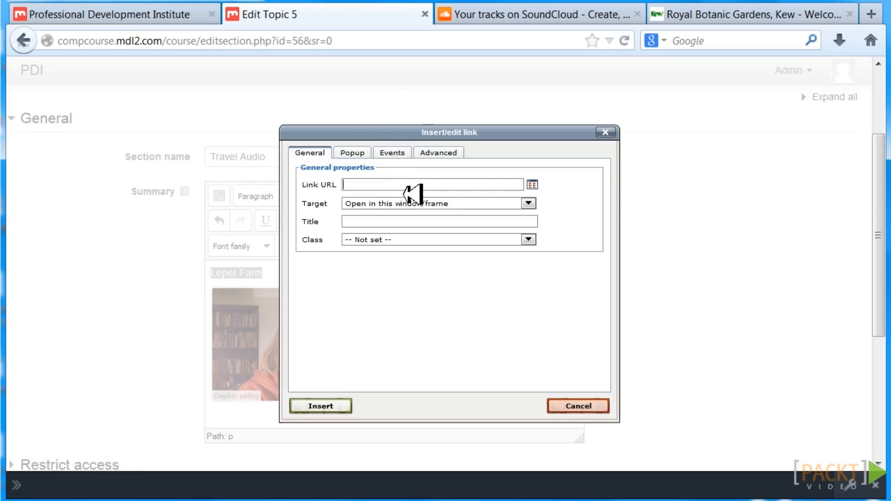
click(378, 184)
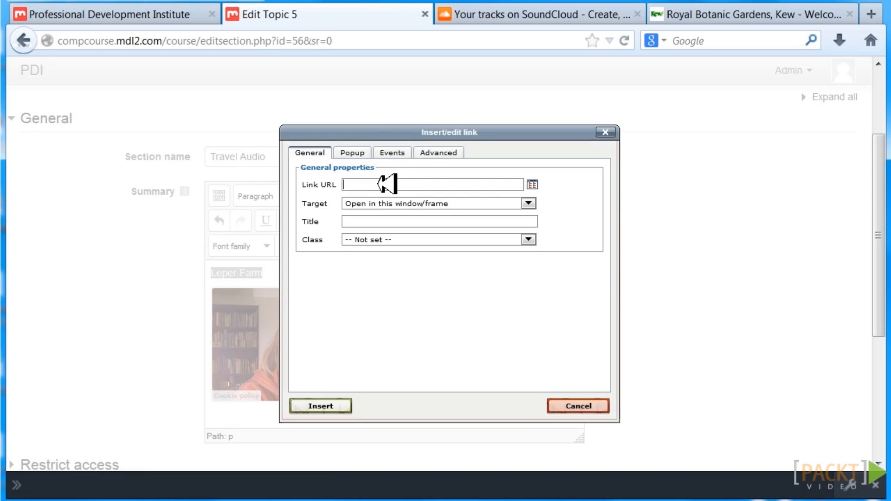
key(ctrl+v)
click(369, 223)
text(Leper Farm)
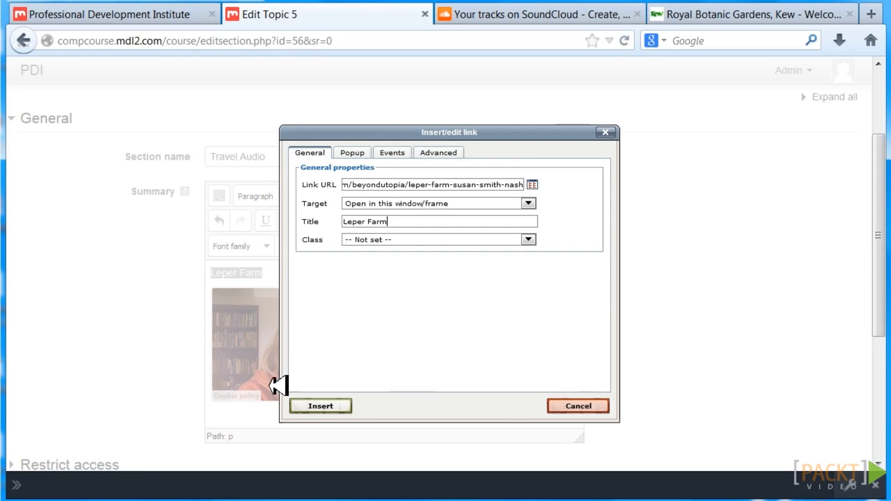
click(327, 405)
Step: Format the "Leper Farm" link as bold Tahoma at 7 (36pt) and save the section summary
drag(282, 276, 199, 271)
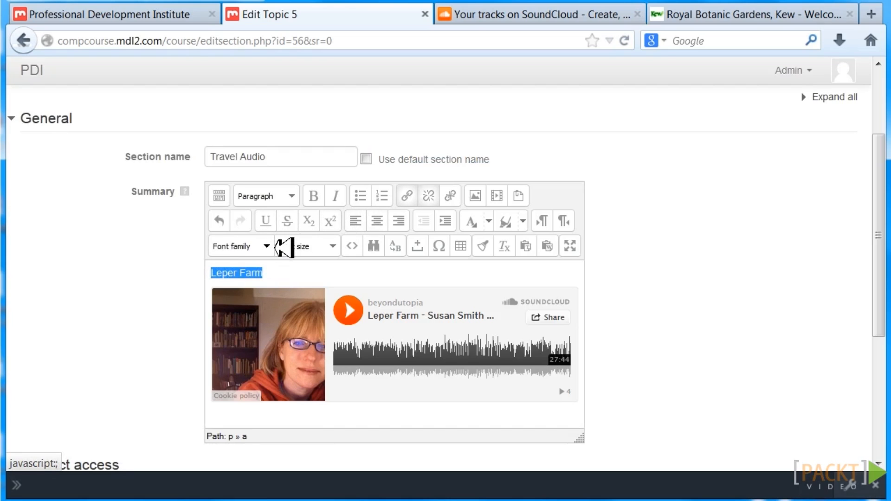
click(273, 245)
click(234, 338)
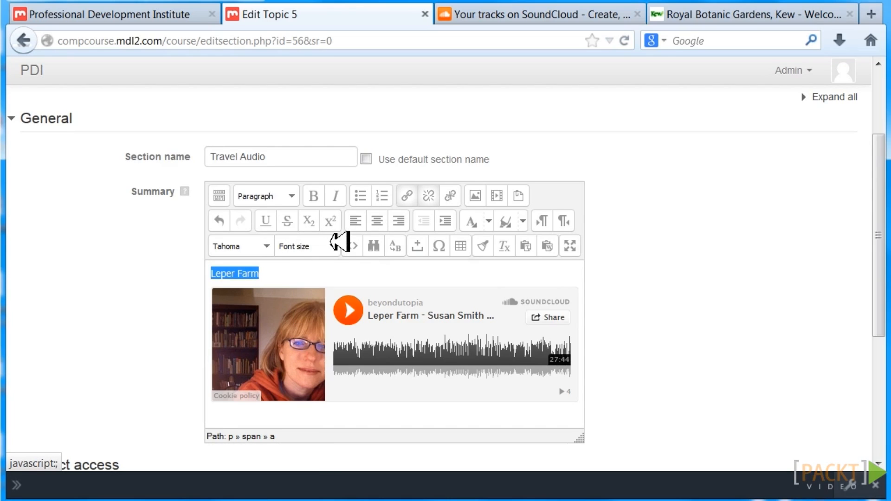
click(333, 245)
drag(378, 292, 371, 311)
click(350, 345)
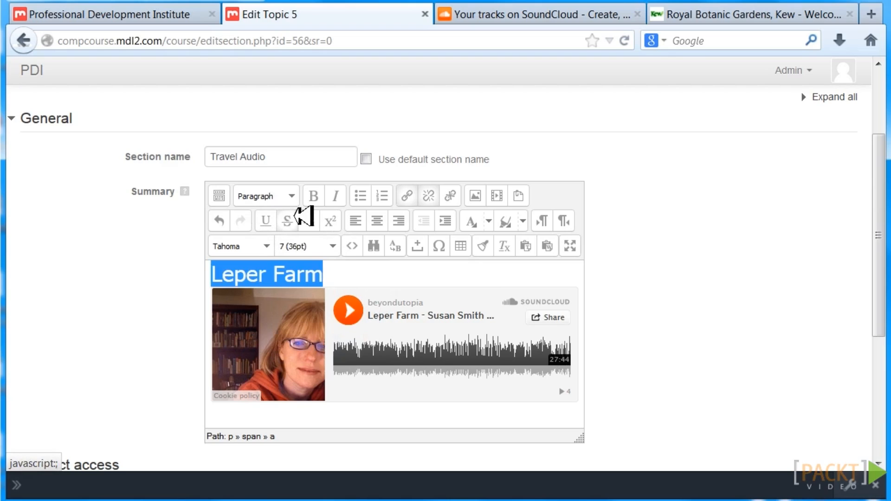
click(318, 195)
click(400, 276)
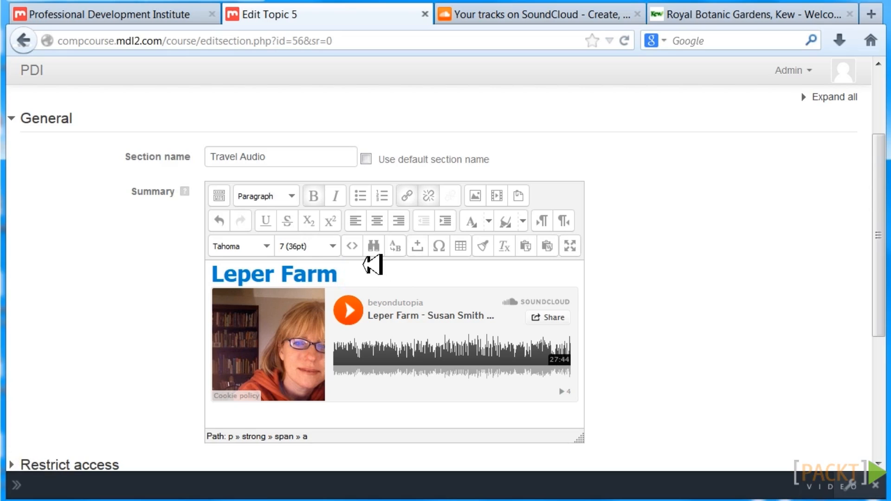
drag(881, 235, 883, 336)
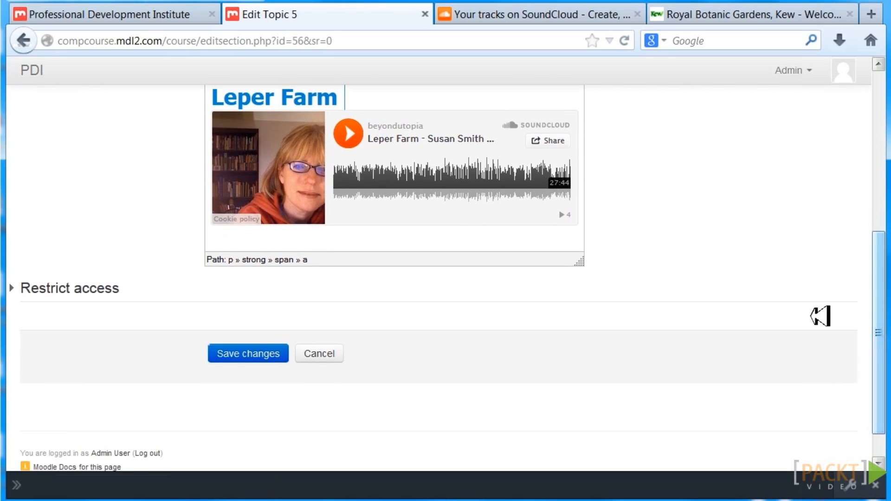
click(235, 353)
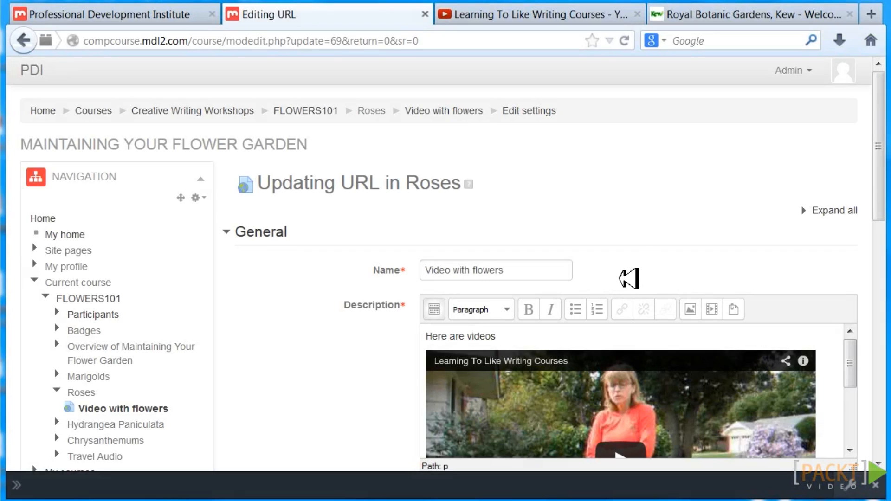
Step: Review the embedded video in the "Video with flowers" URL description and the matching embed code on YouTube
drag(882, 157, 881, 198)
mouse_move(850, 252)
mouse_down()
mouse_move(854, 313)
mouse_move(855, 255)
mouse_up()
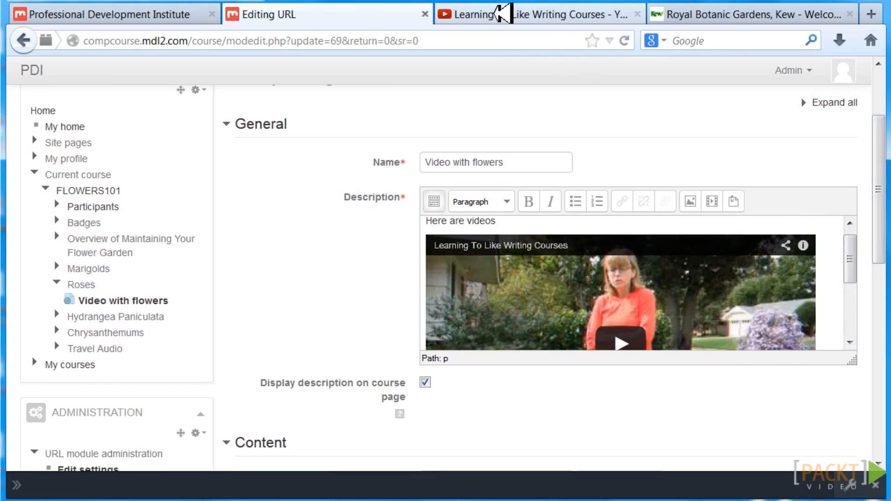
click(502, 14)
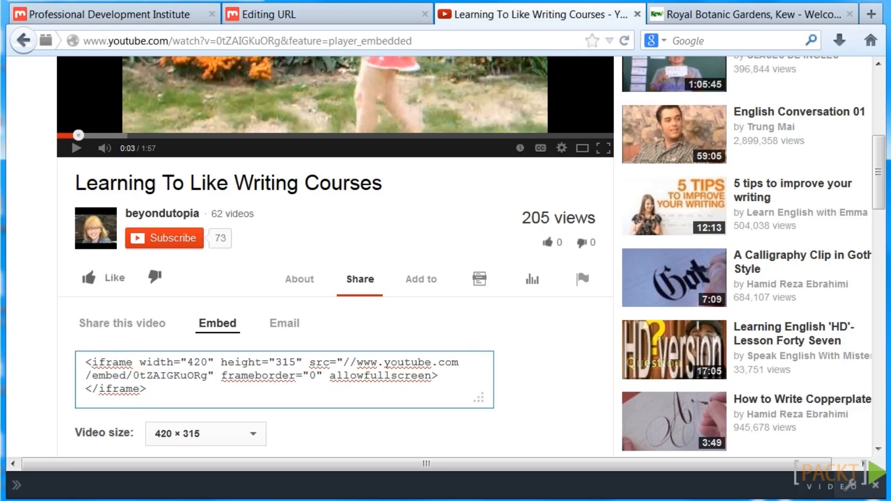
click(343, 16)
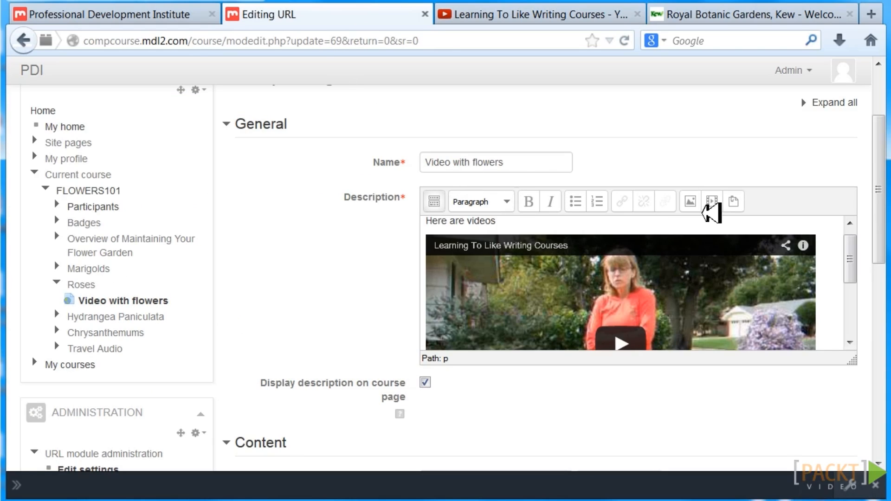
drag(852, 248, 852, 244)
drag(880, 199, 880, 218)
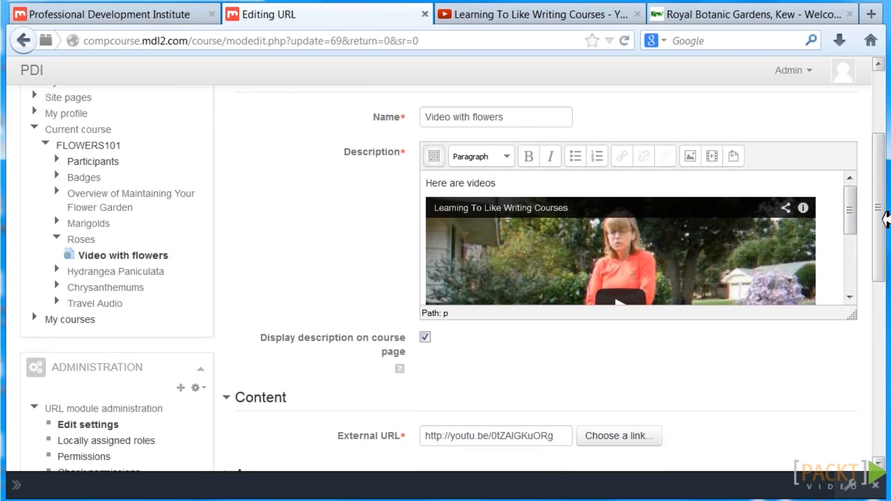
click(775, 164)
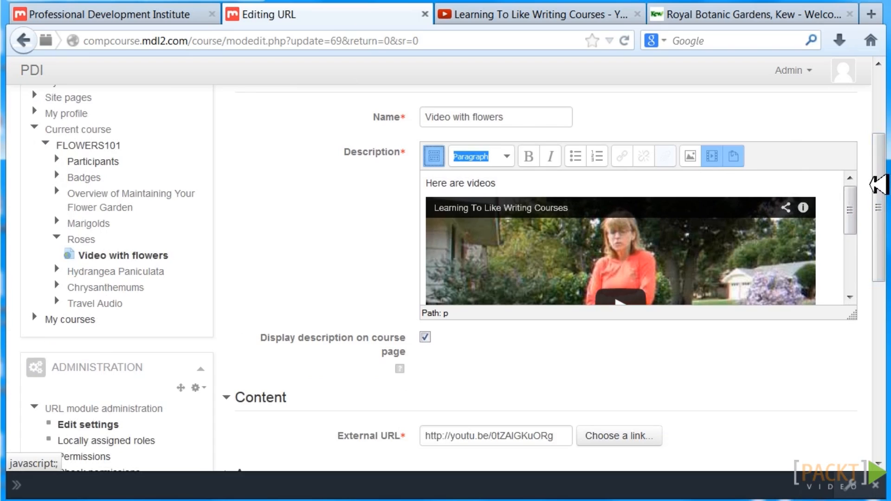
Step: Add blank lines below the embedded video in the "Video with flowers" description
drag(849, 208, 853, 276)
click(835, 287)
key(Return)
key(Return)
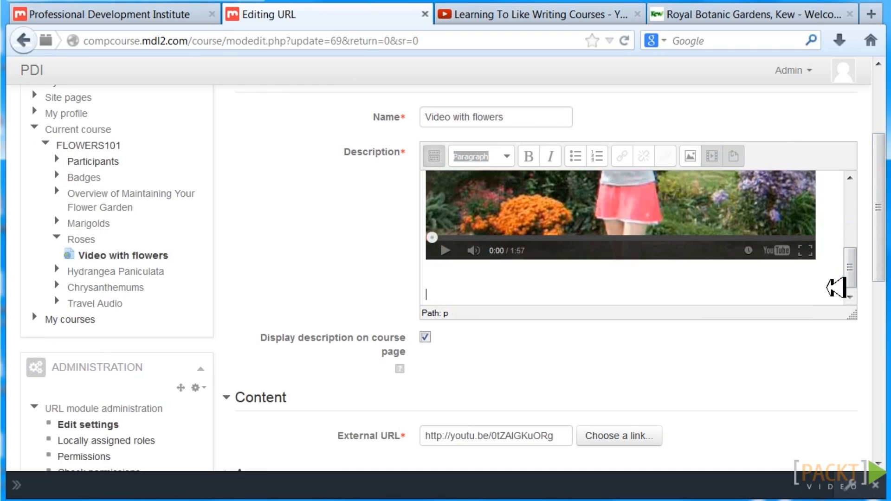
Step: Copy the short share link of the "Learning To Like Writing Courses" video on YouTube
click(565, 11)
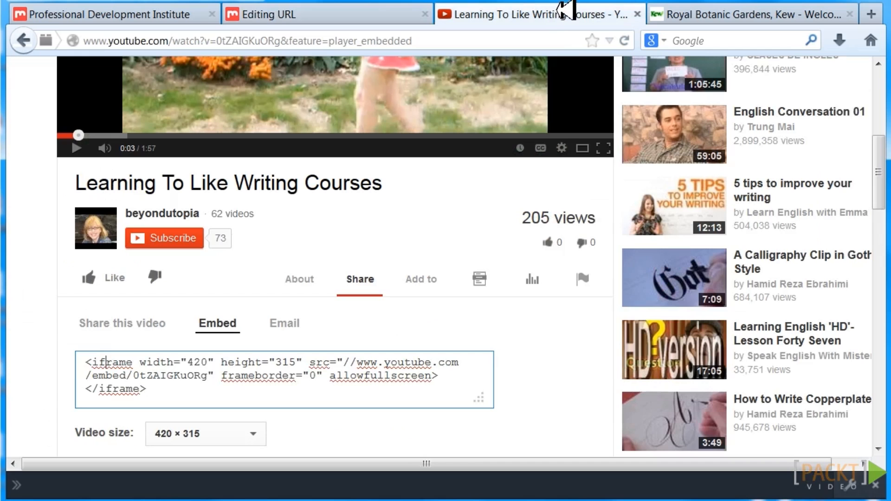
click(122, 317)
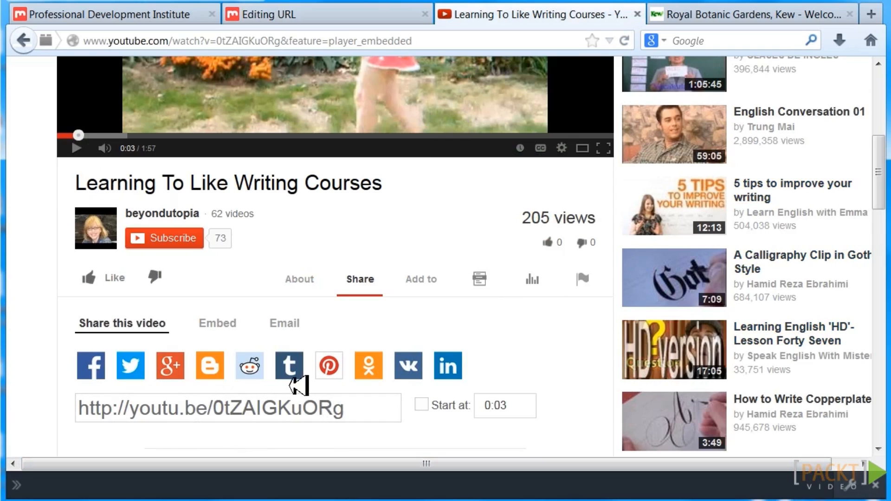
mouse_move(881, 167)
mouse_down()
mouse_move(884, 189)
mouse_move(884, 174)
mouse_up()
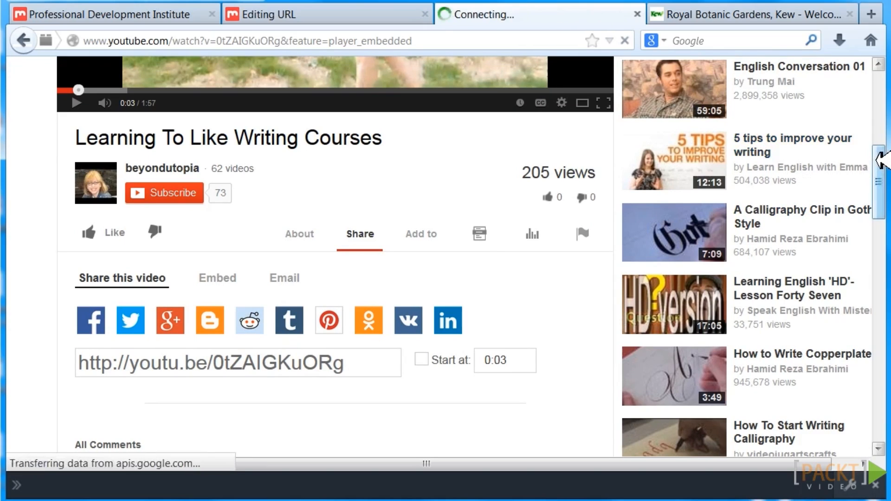
drag(363, 362, 207, 362)
drag(151, 338, 39, 341)
key(ctrl+c)
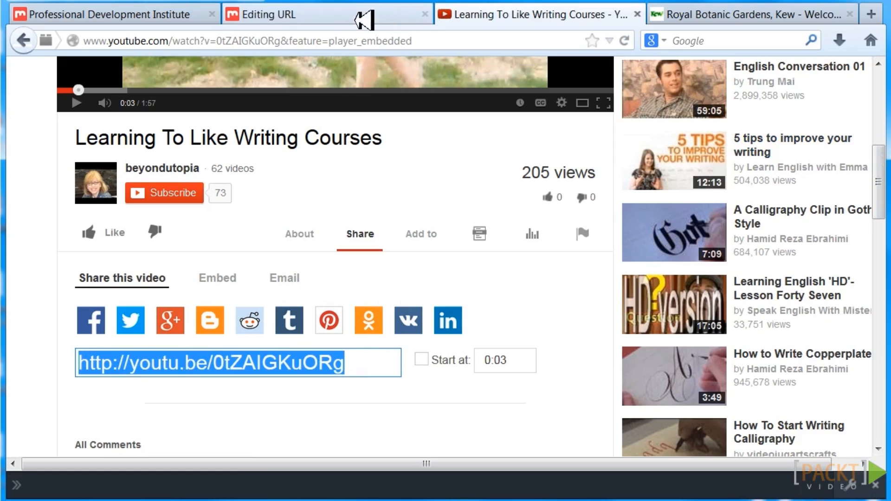
Step: Add the text "Link to Video" below the embedded video in the description and link it to the copied YouTube address
click(341, 15)
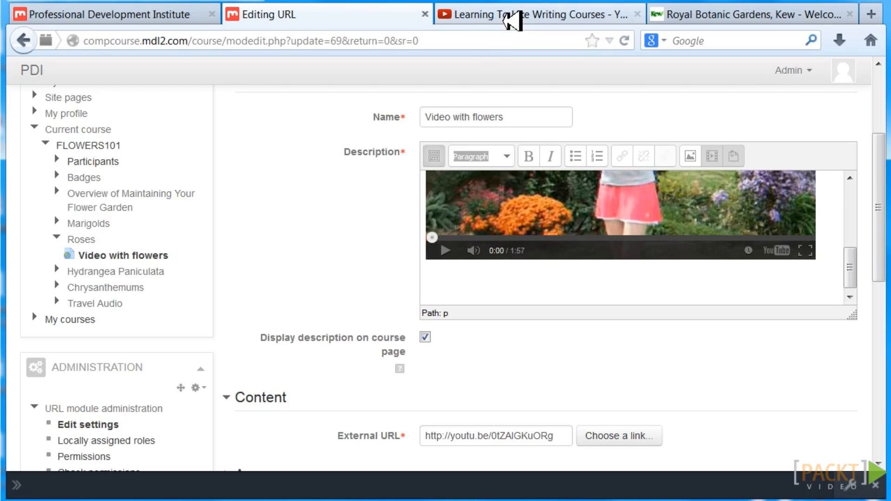
click(513, 16)
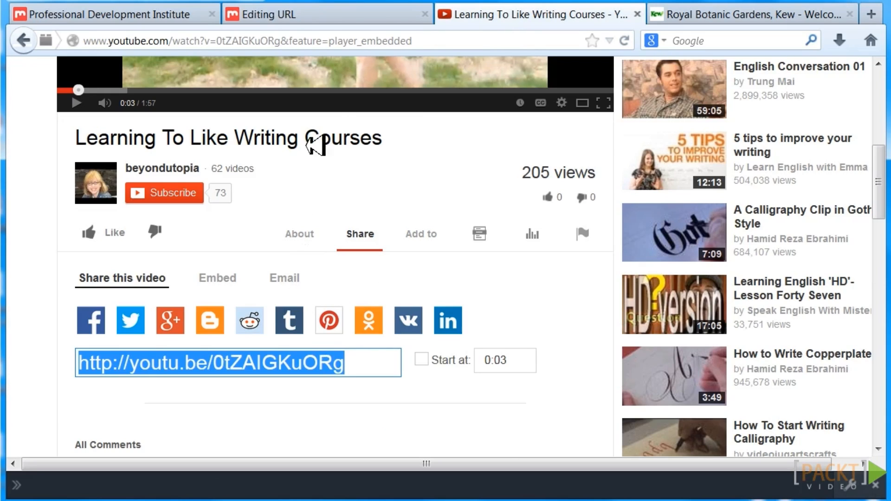
click(374, 14)
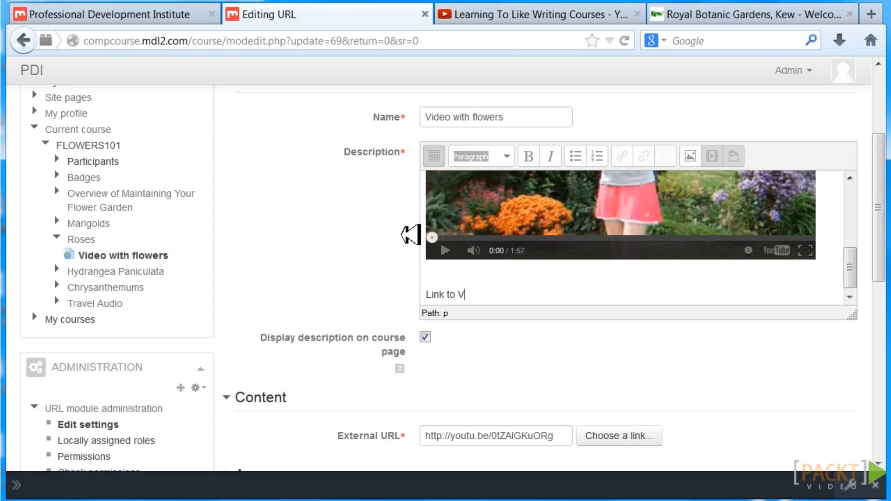
key(shift+Home)
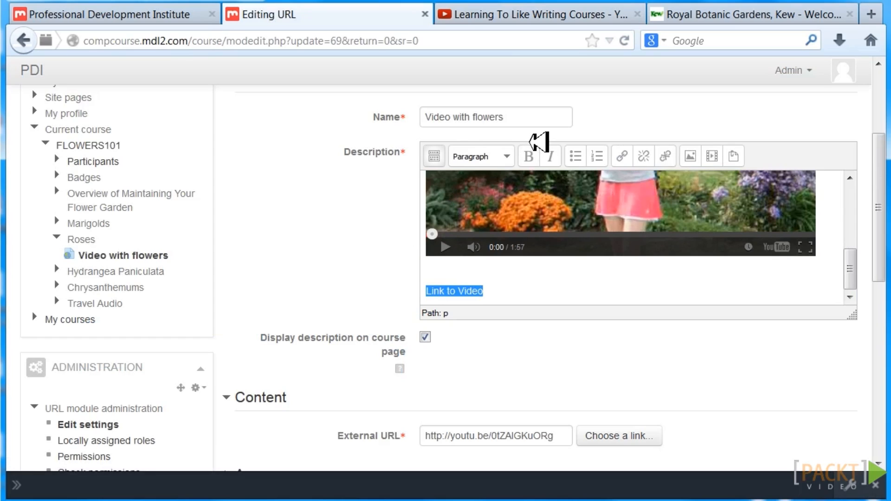
click(621, 152)
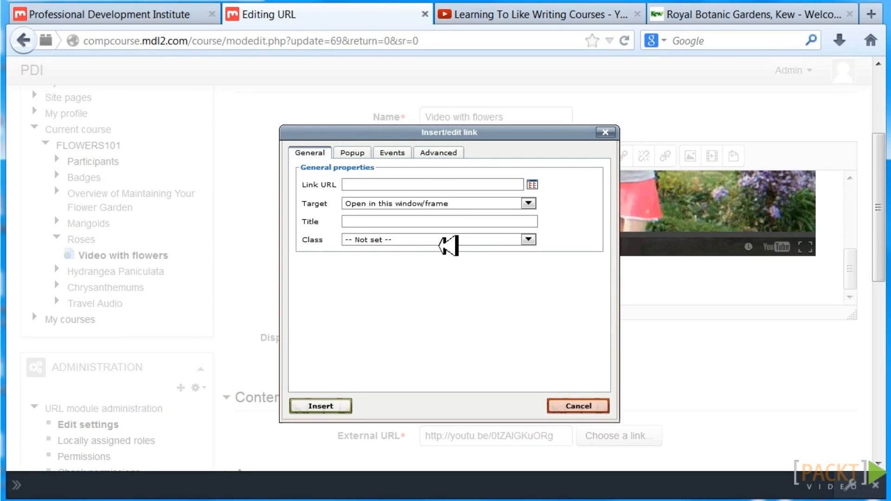
key(ctrl+v)
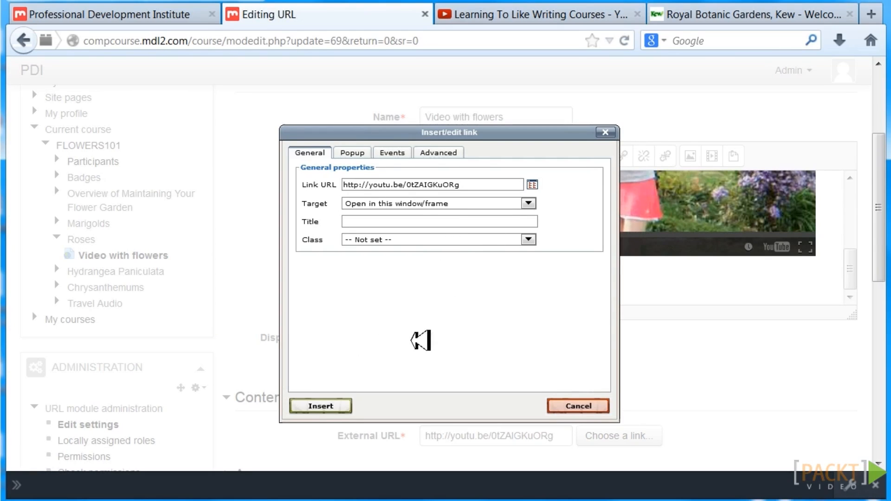
click(322, 405)
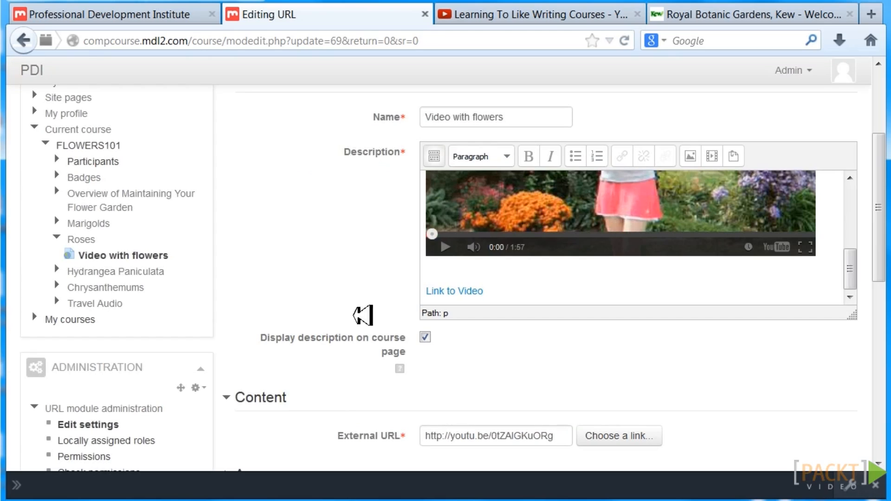
Step: Make the "Link to Video" link in the description bold
drag(494, 293, 405, 291)
click(533, 154)
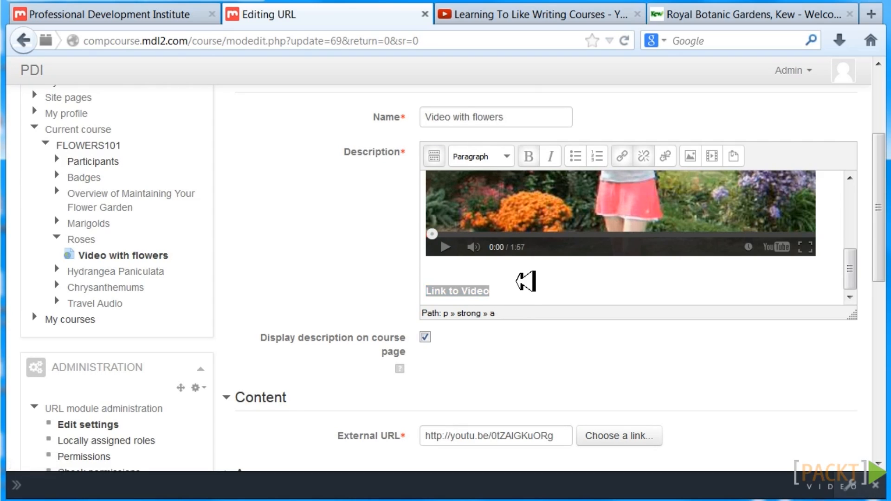
click(525, 278)
click(425, 336)
Step: Set the URL resource's Display option under Appearance to Embed
drag(888, 189, 884, 266)
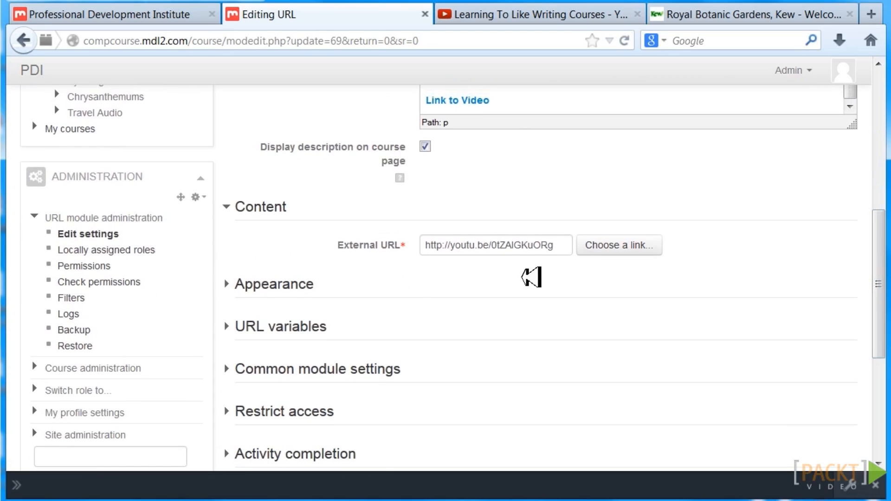
click(294, 284)
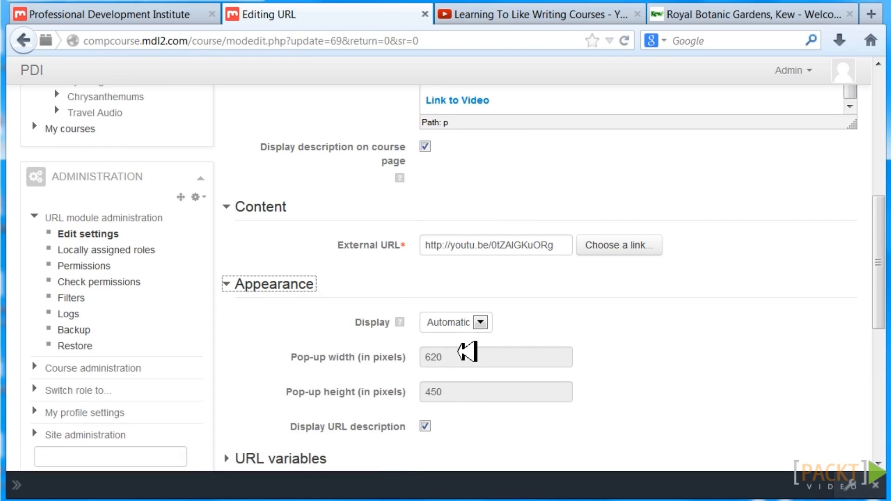
click(482, 323)
drag(883, 259, 881, 299)
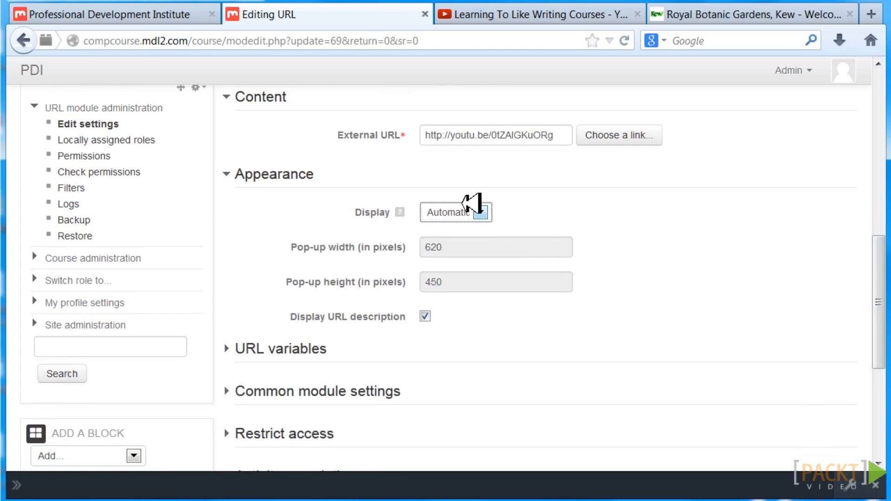
click(480, 212)
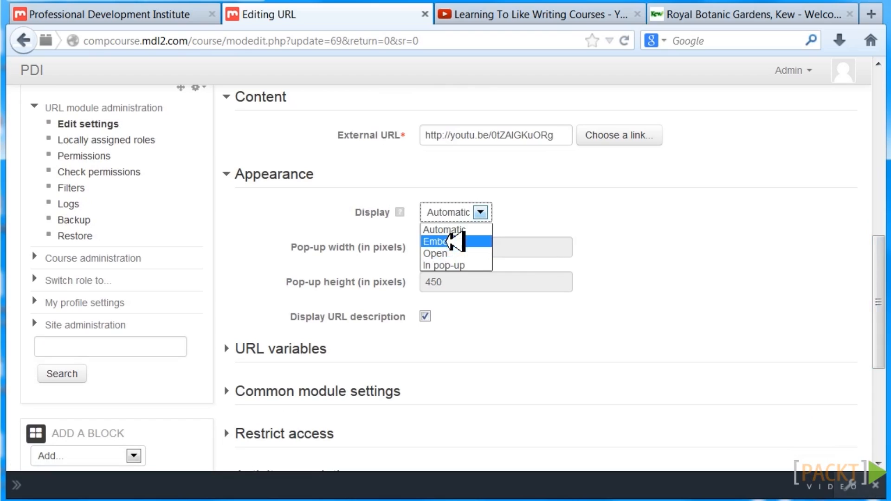
click(448, 241)
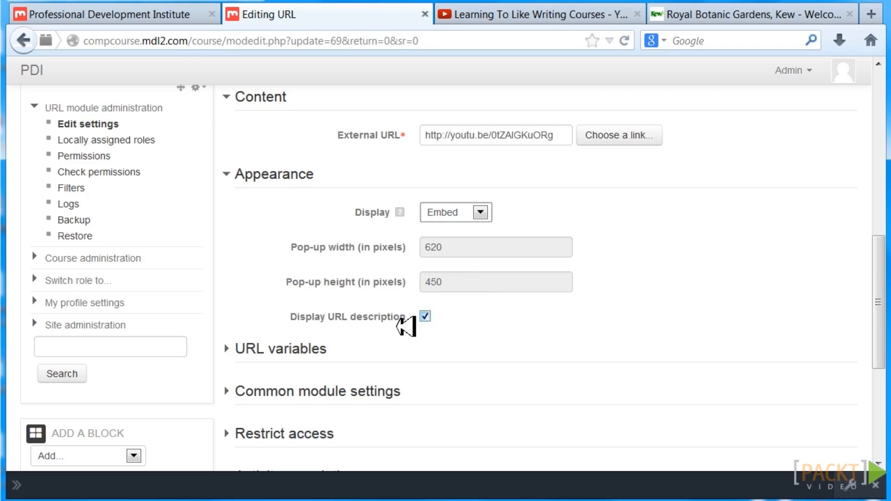
Step: Examine the URL variables with their selectable variables and look back over the rest of the URL settings and description
click(295, 347)
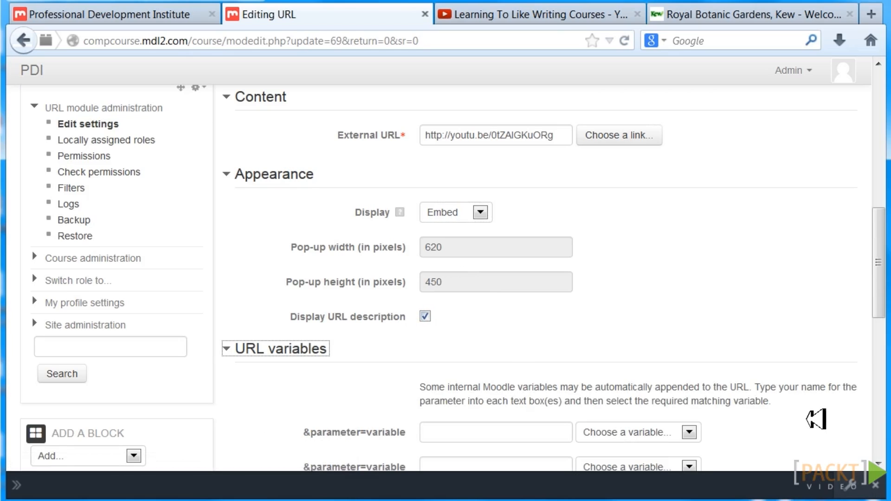
drag(881, 246, 881, 306)
click(689, 234)
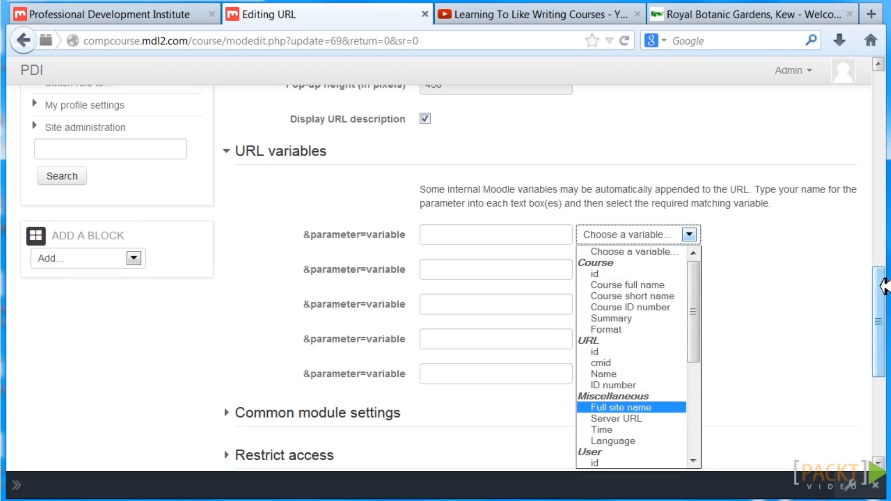
click(883, 292)
drag(881, 302, 876, 356)
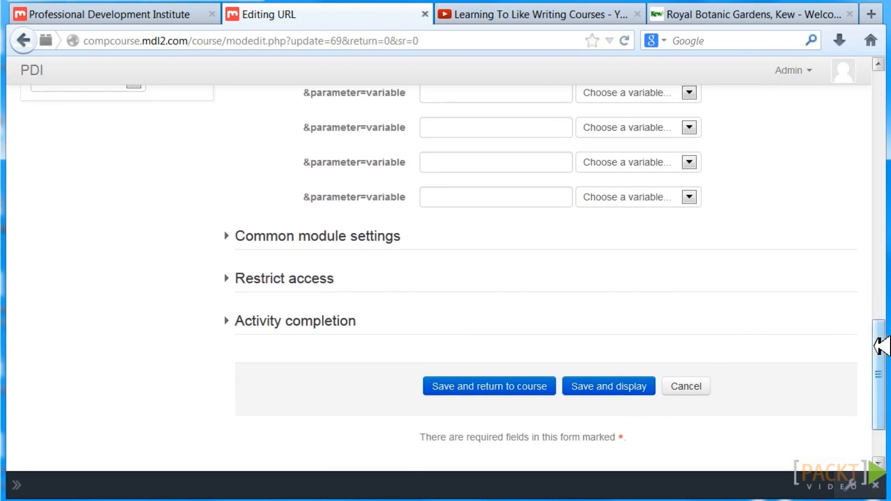
scroll(872, 278, up, 1)
scroll(872, 255, up, 15)
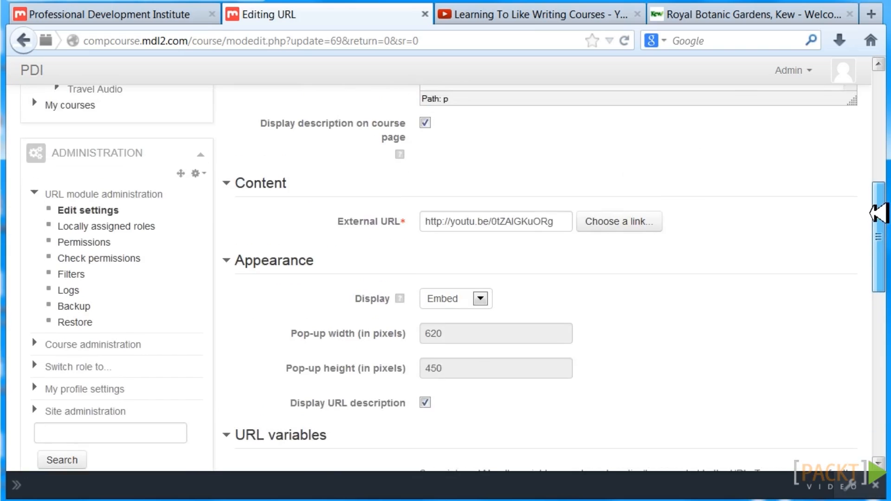
drag(854, 273, 855, 215)
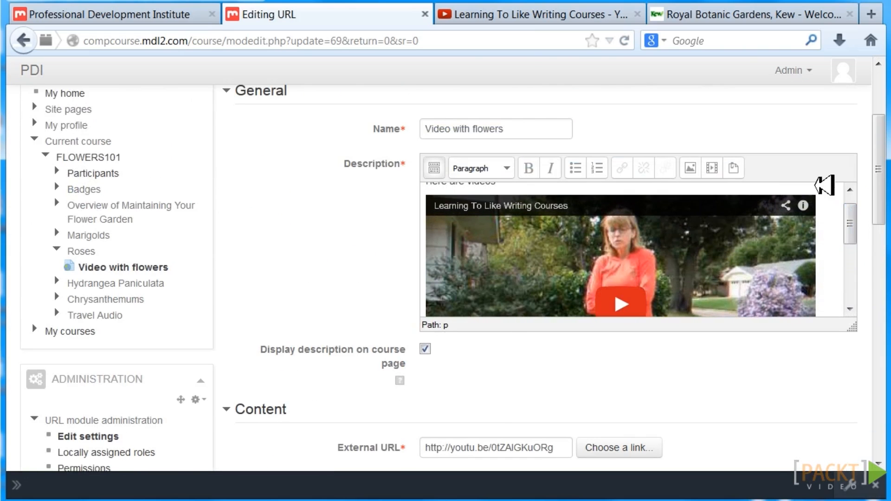
drag(881, 160, 882, 357)
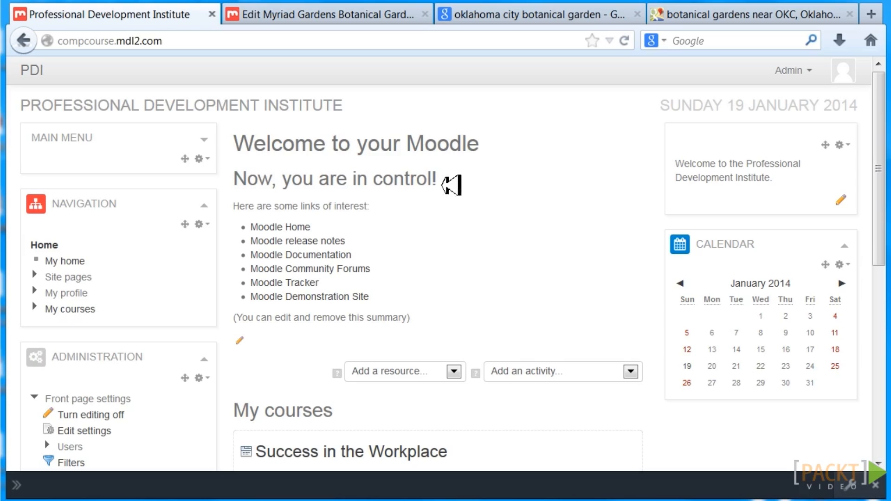
Step: Review the Myriad Botanical Gardens photo view and copy the HTML embed code from the Google Maps results page
click(346, 15)
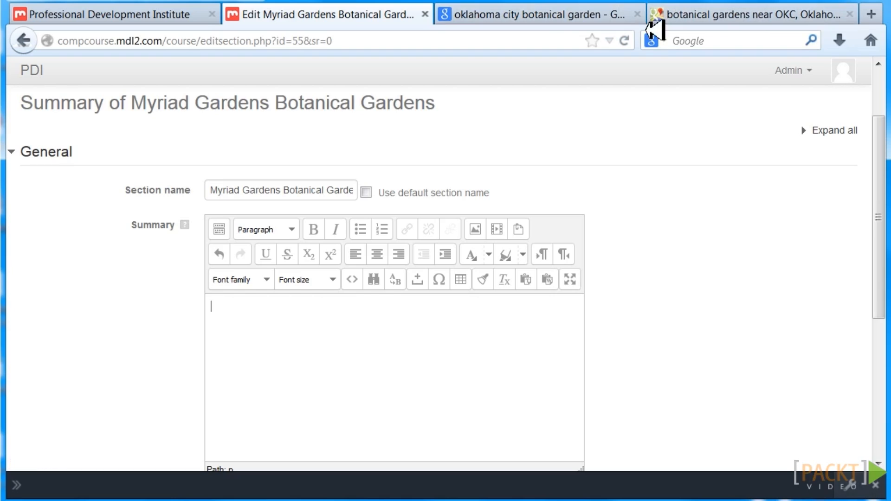
click(556, 18)
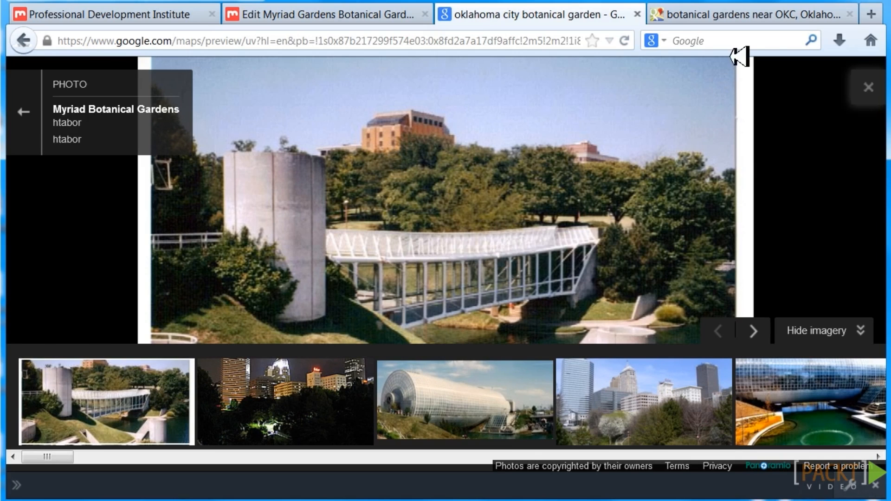
click(714, 10)
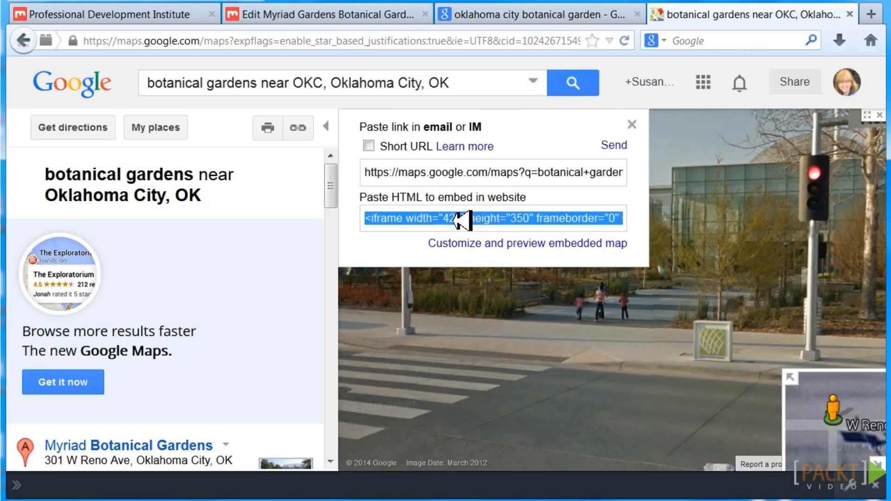
Step: Paste the Google Maps embed code into the HTML source of the Myriad Gardens summary, turn off word wrap and update it
click(259, 14)
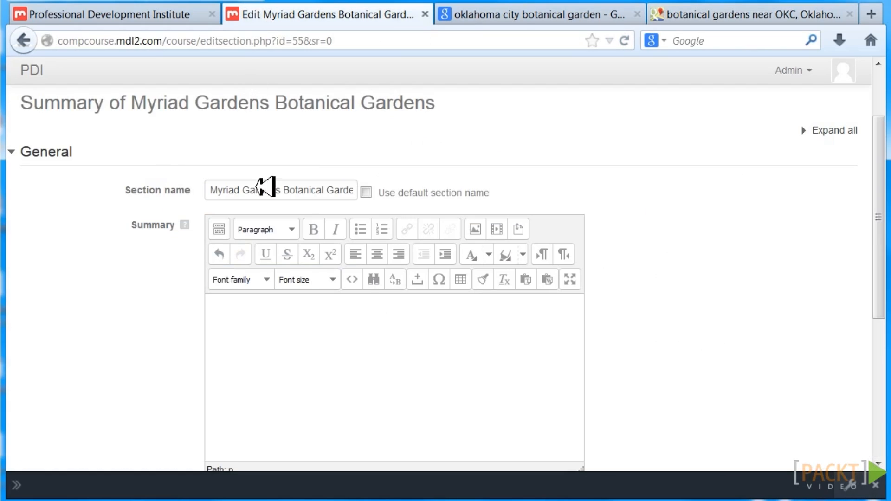
click(352, 279)
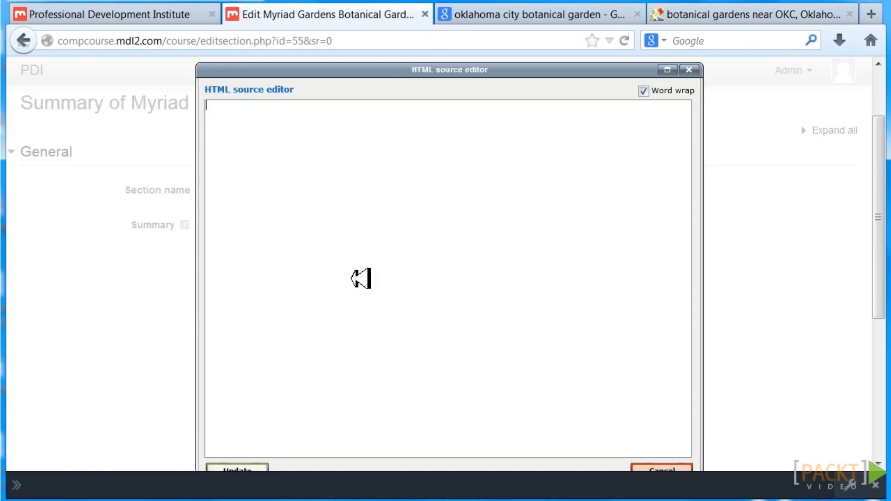
key(ctrl+v)
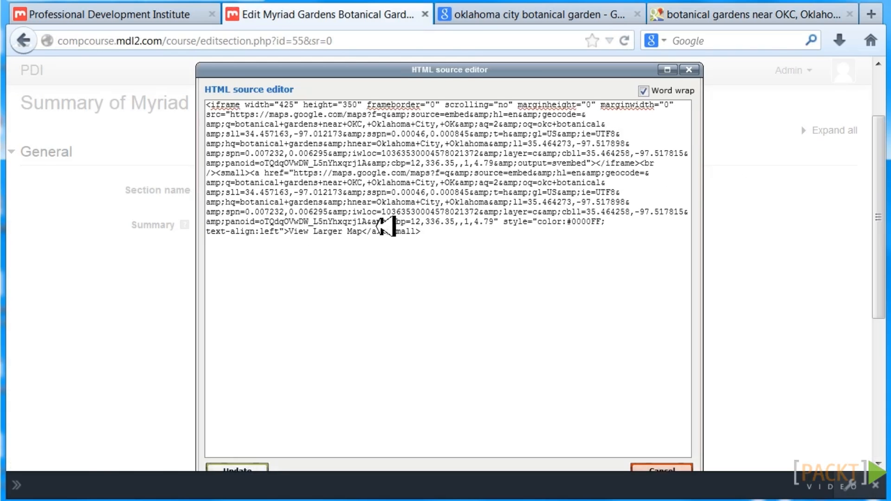
click(643, 91)
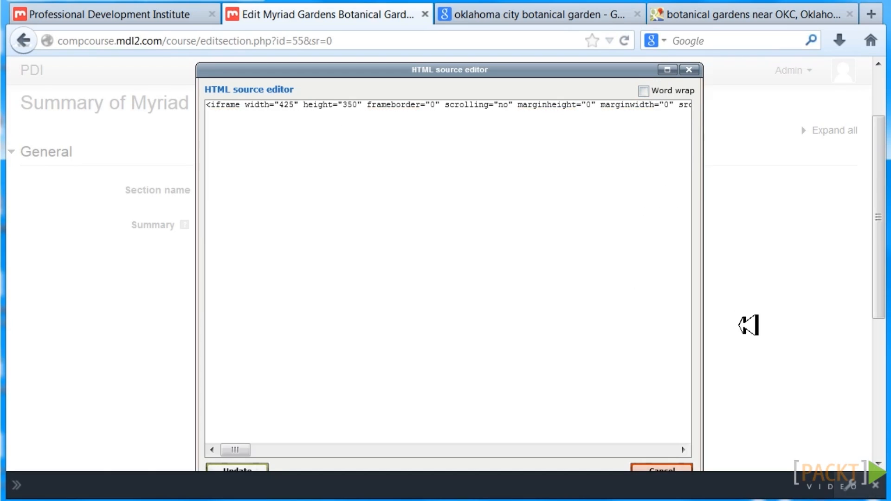
drag(883, 299, 876, 342)
click(238, 393)
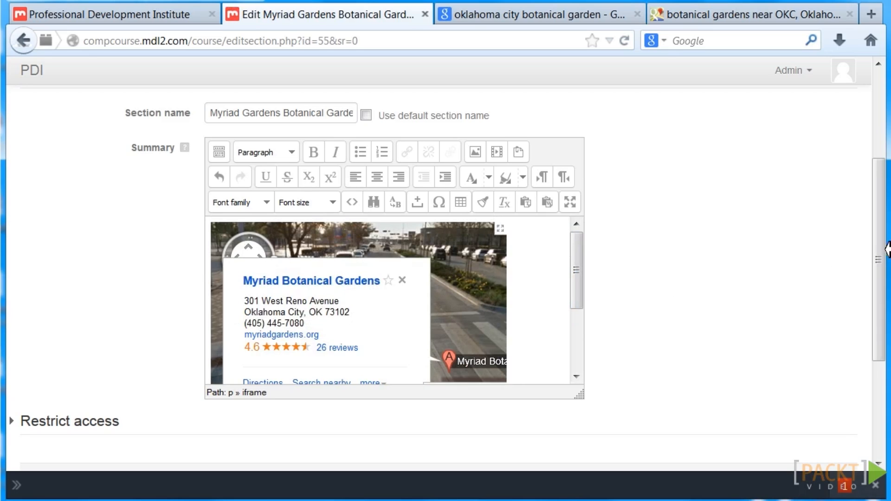
Step: Save the section summary and compare the embedded Street View on the course page with the Google Maps original
drag(882, 255, 883, 321)
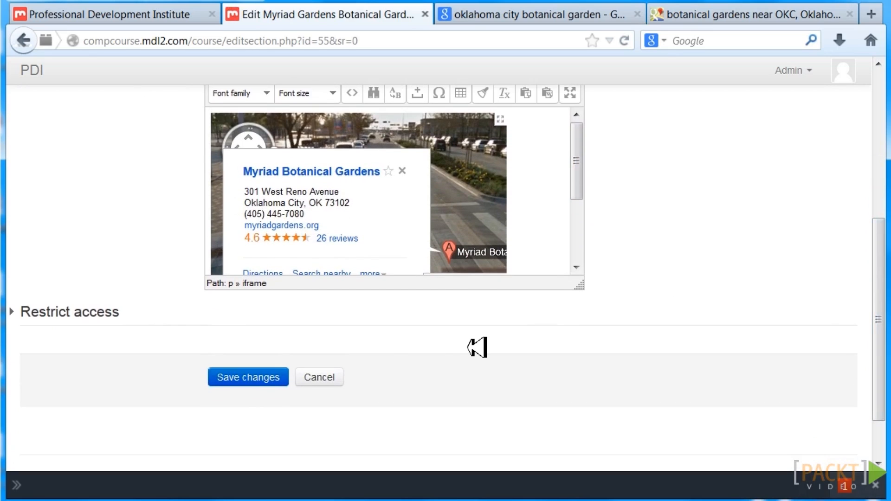
click(275, 376)
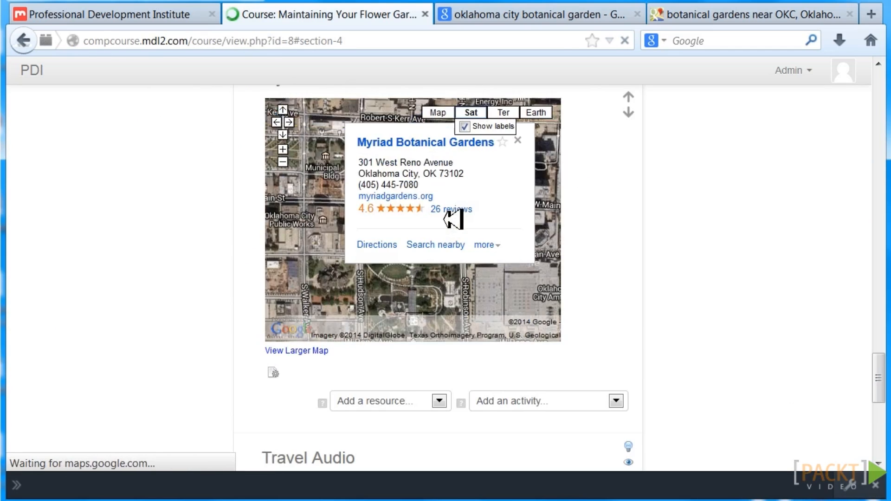
mouse_move(883, 369)
mouse_down()
mouse_move(881, 334)
mouse_move(881, 354)
mouse_up()
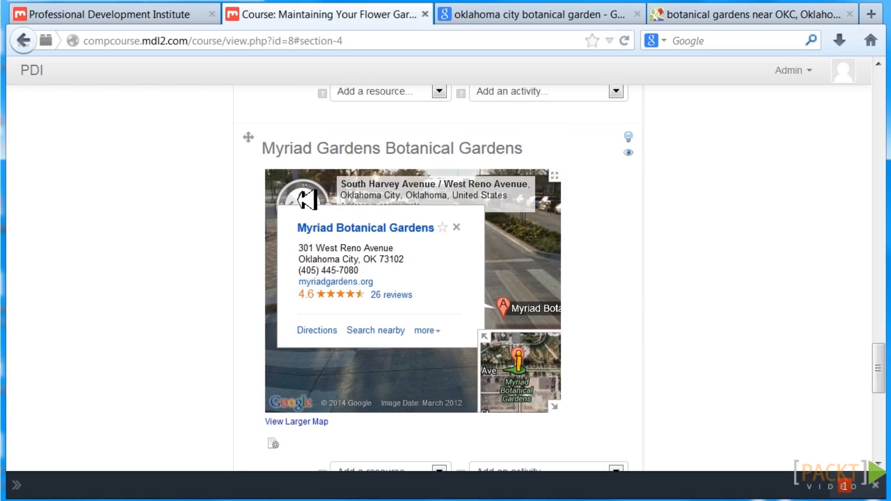
click(710, 13)
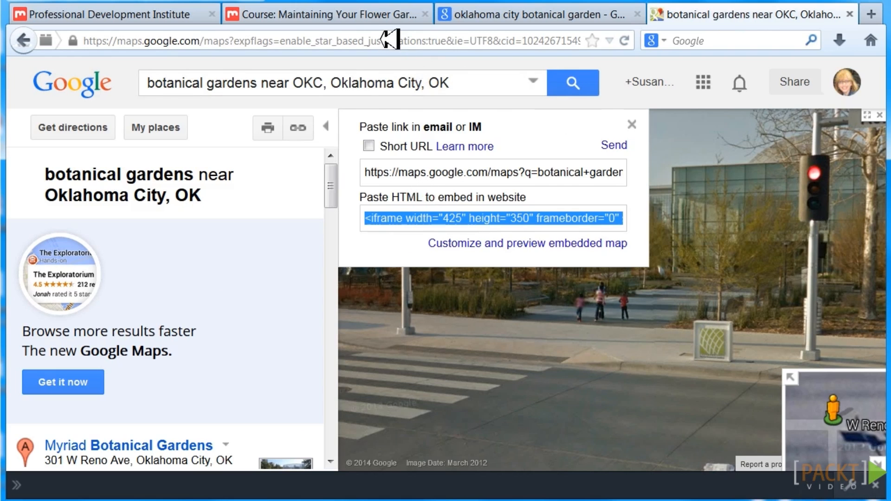
Step: Look around the embedded Street View in the Myriad Gardens Botanical Gardens section by rotating and tilting the view
click(350, 14)
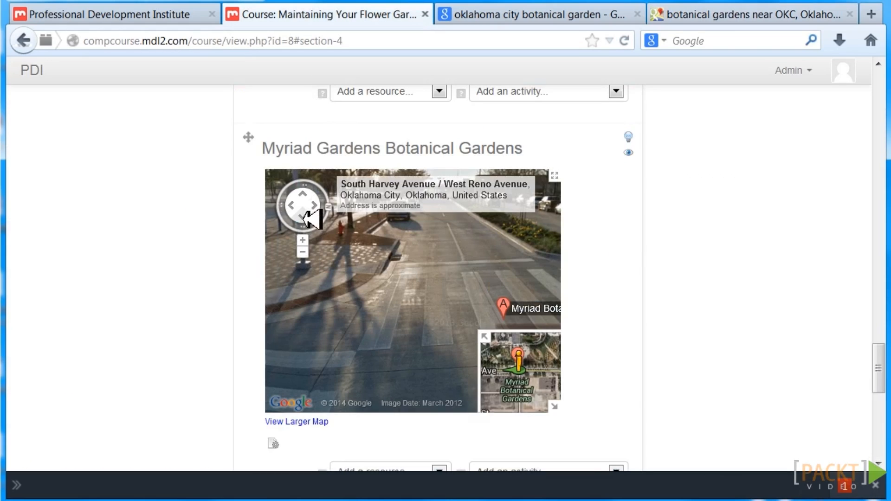
click(307, 315)
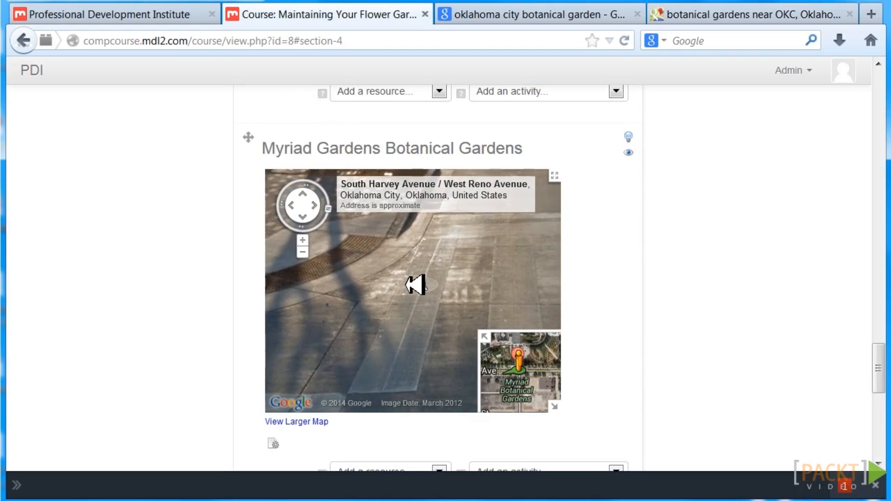
click(411, 281)
click(387, 277)
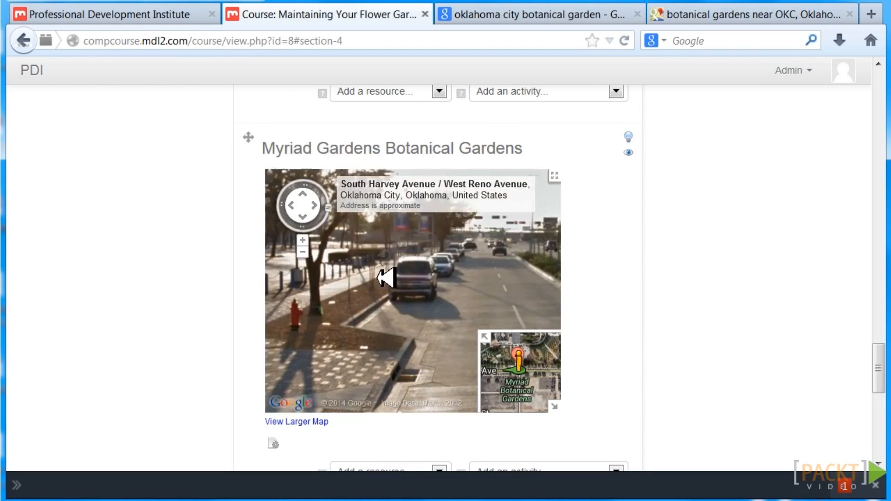
click(386, 278)
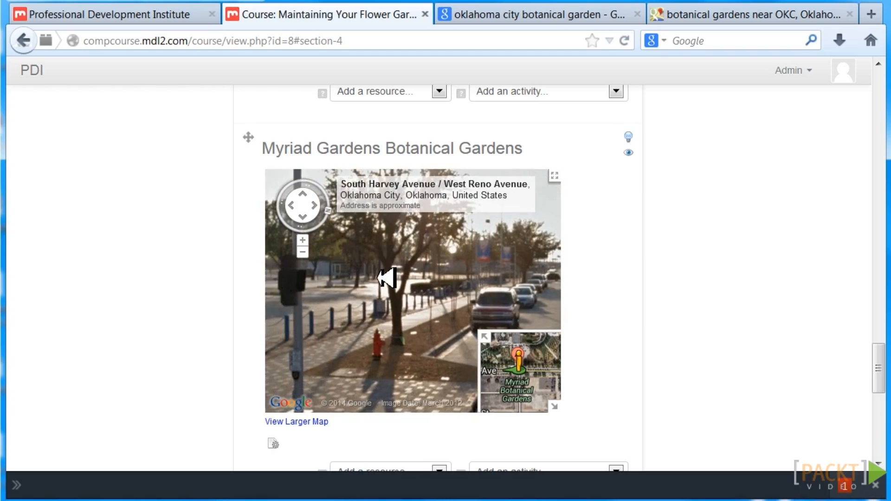
click(387, 277)
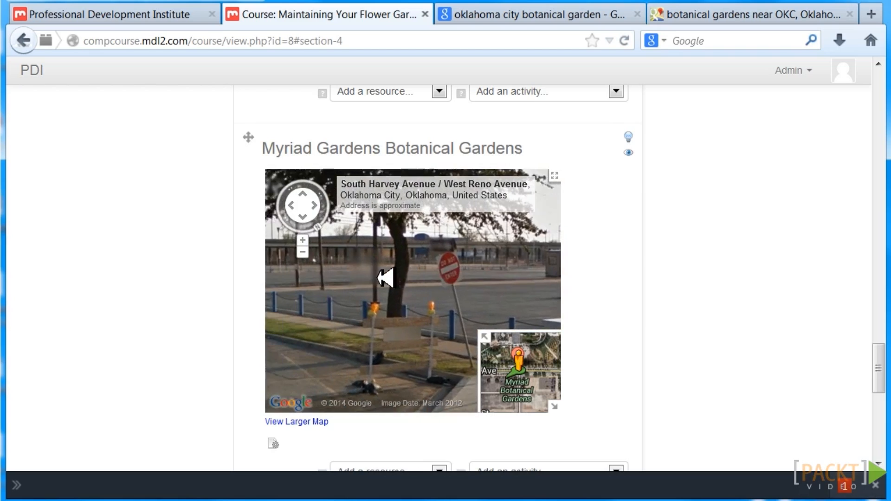
click(387, 277)
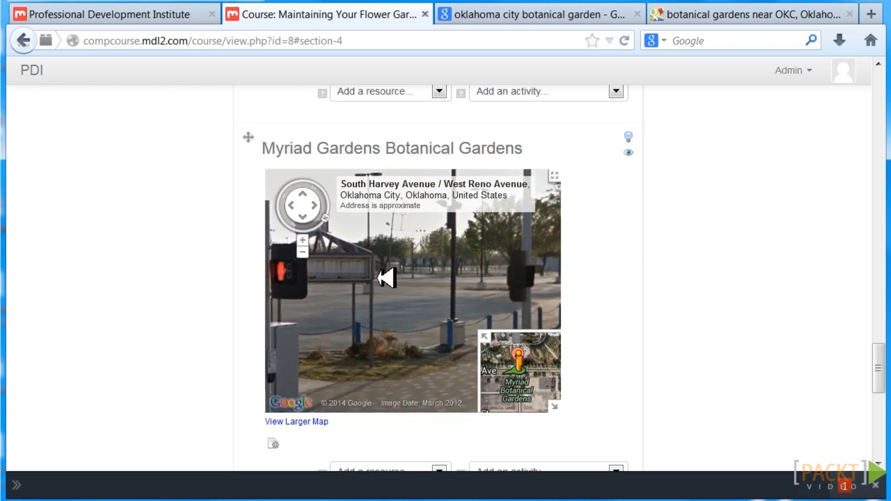
click(387, 277)
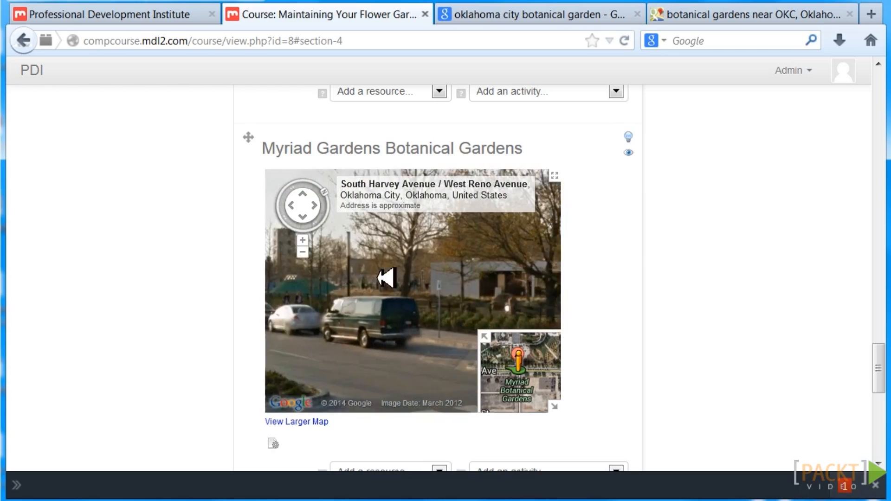
click(386, 277)
click(386, 277)
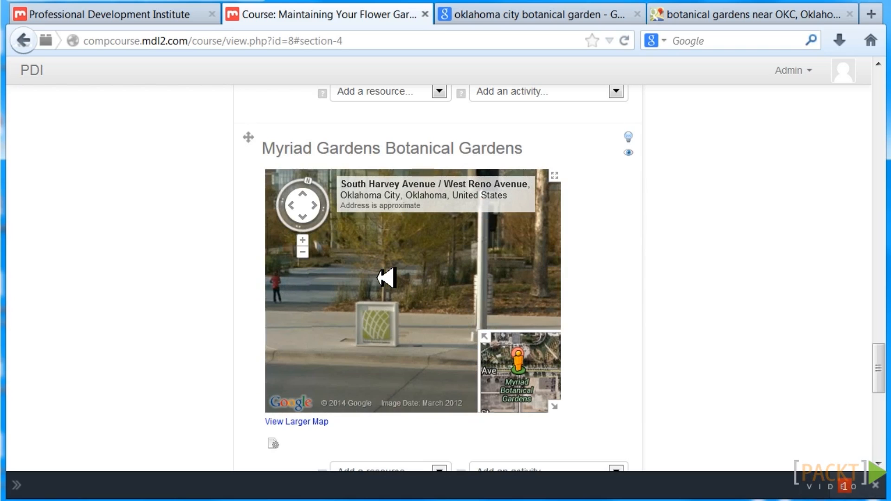
drag(376, 360, 445, 36)
drag(426, 108, 415, 259)
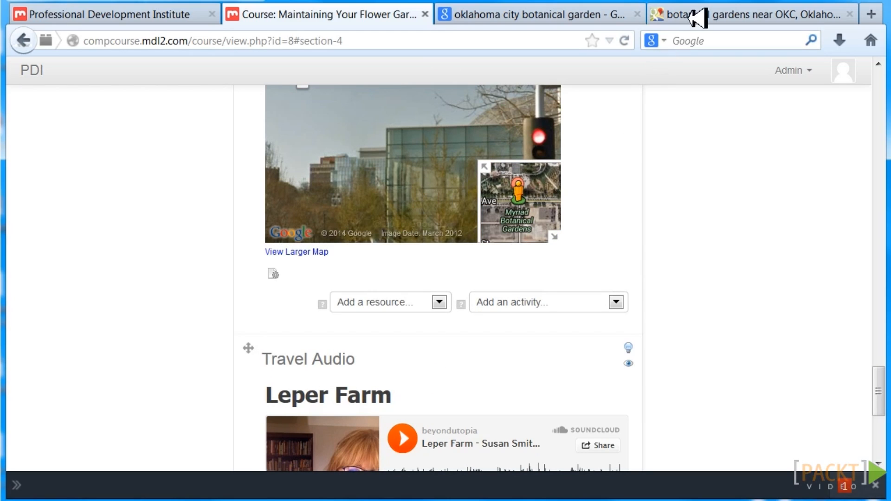
Step: Compare the Google Maps Street View and the Myriad Botanical Gardens photo page with the embedded view in the course section
click(705, 15)
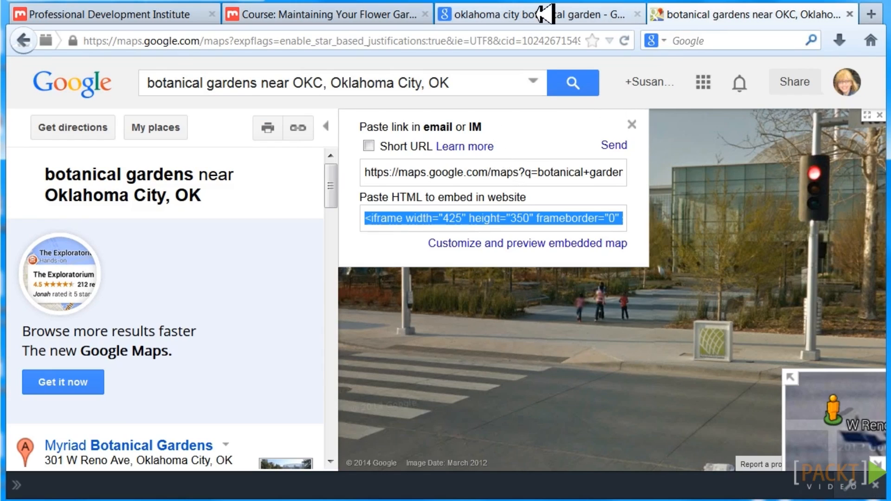
click(494, 7)
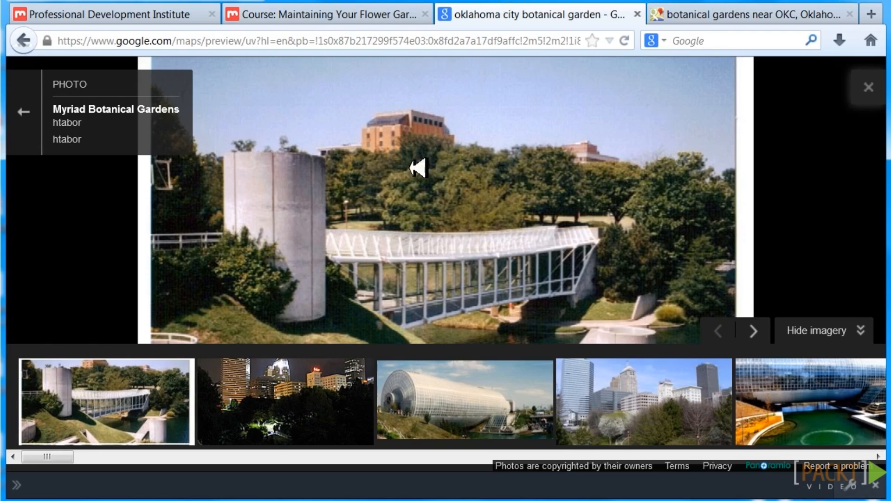
click(436, 394)
click(304, 9)
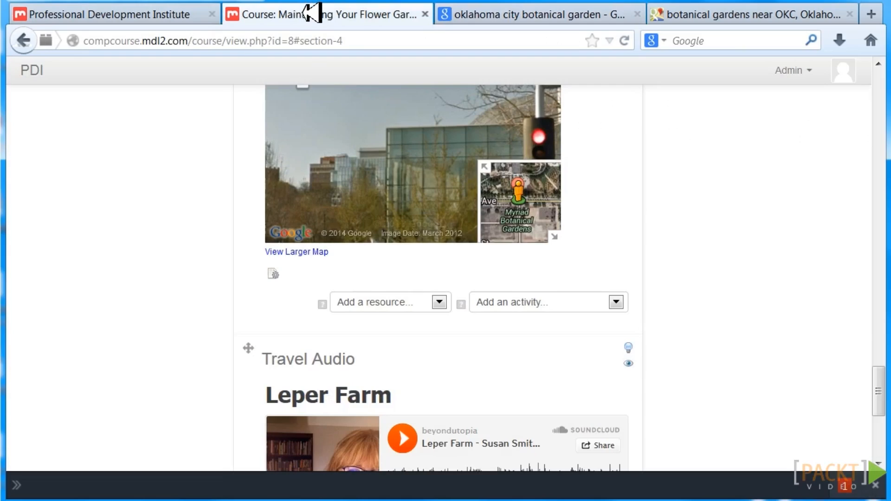
drag(879, 383, 882, 355)
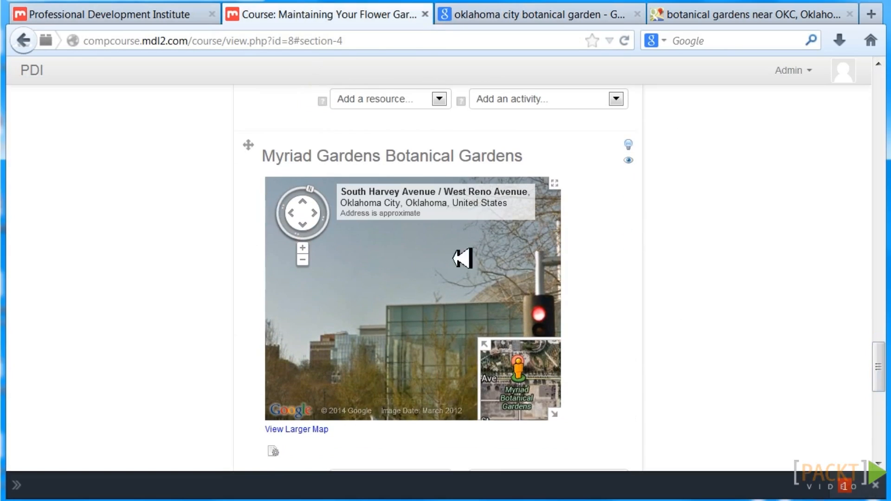
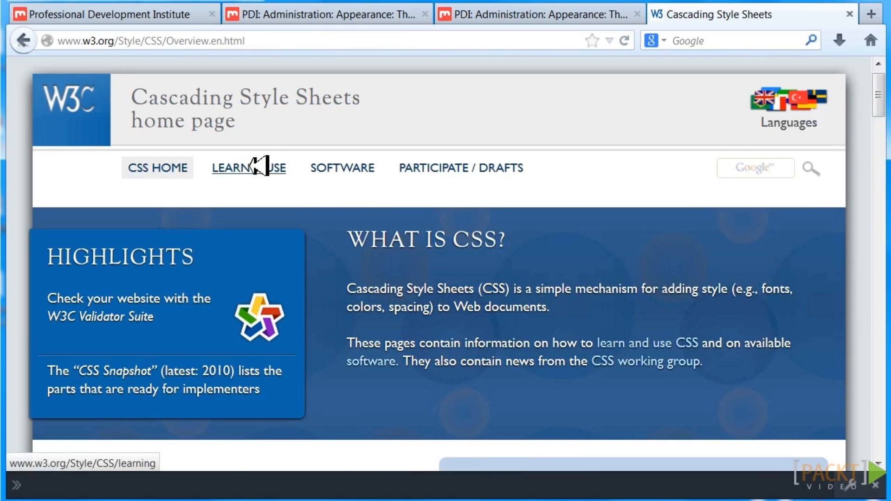
Step: View the W3C's CSS articles and tutorials page and its CSS software page
click(258, 166)
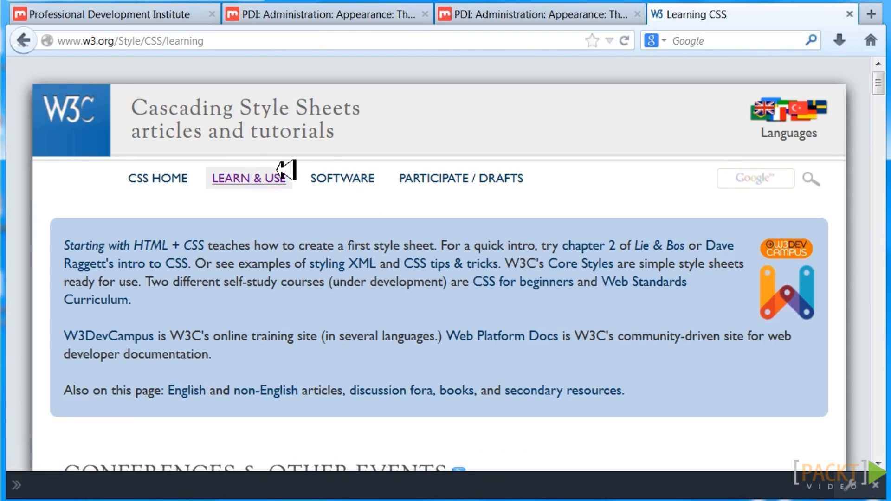
click(345, 179)
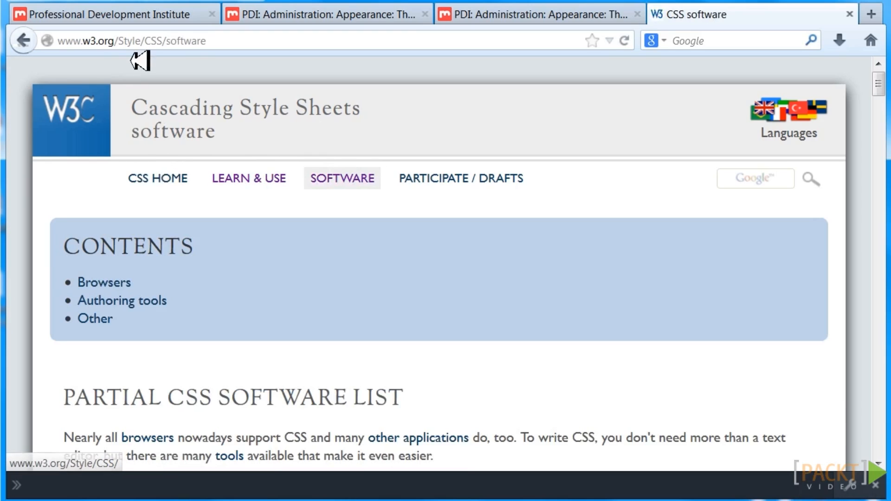
Step: On the Professional Development Institute front page, expand the site administration's Appearance settings down to the list of themes
click(112, 14)
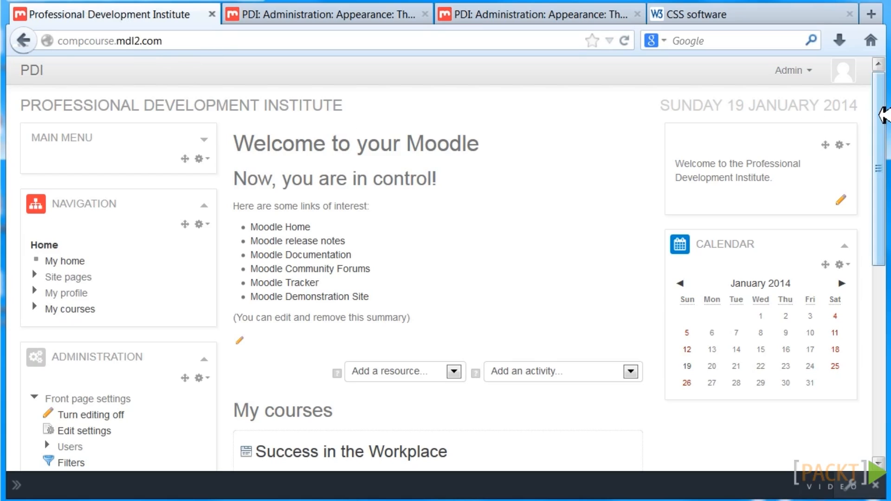
drag(882, 114, 883, 79)
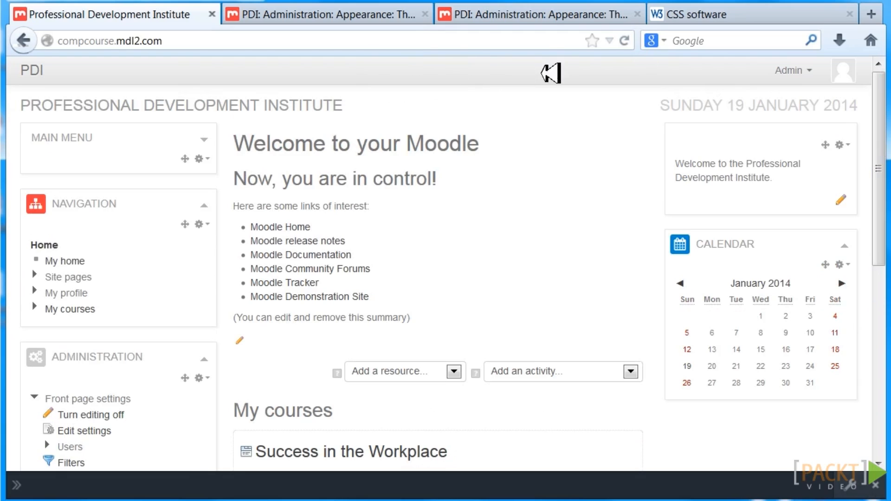
drag(884, 116, 881, 249)
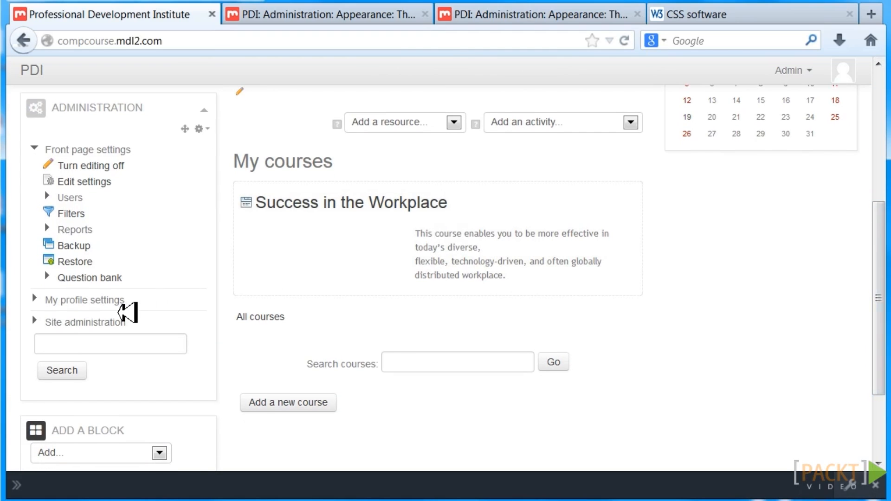
click(109, 322)
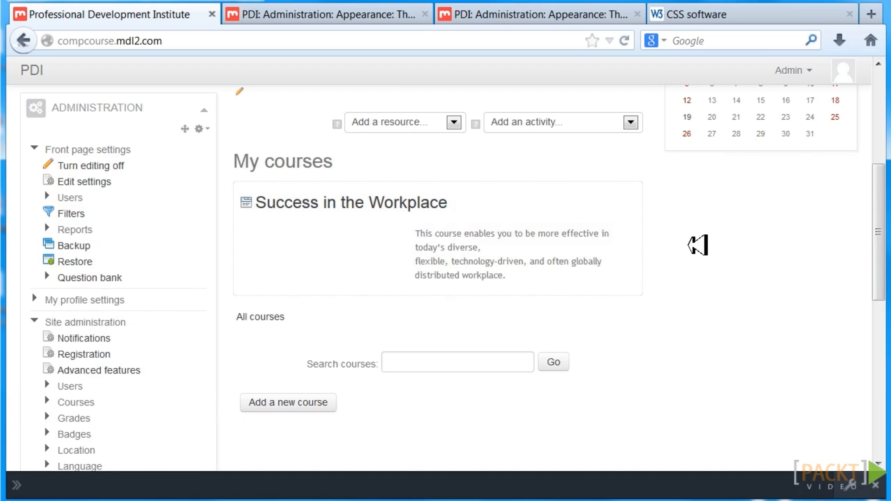
drag(877, 249, 877, 301)
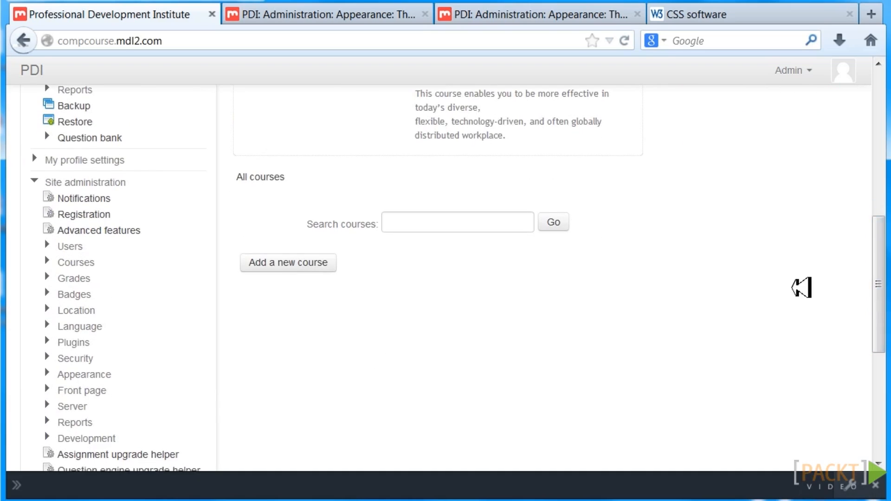
click(96, 373)
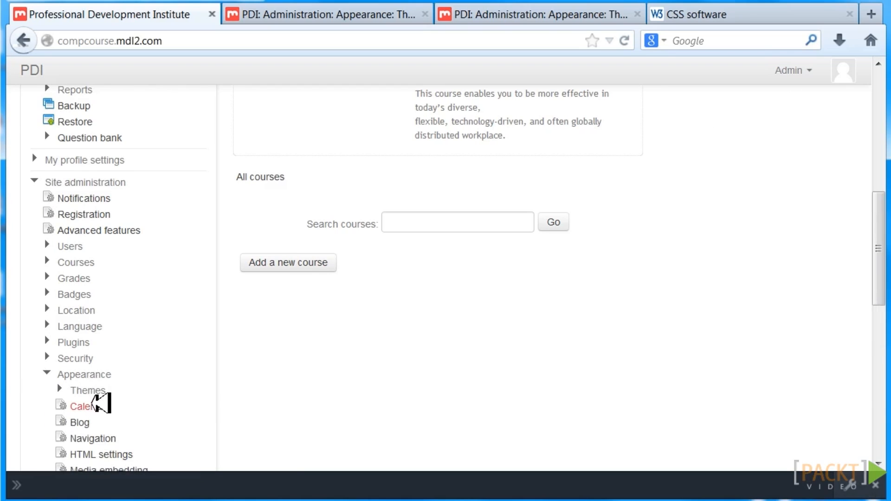
click(95, 389)
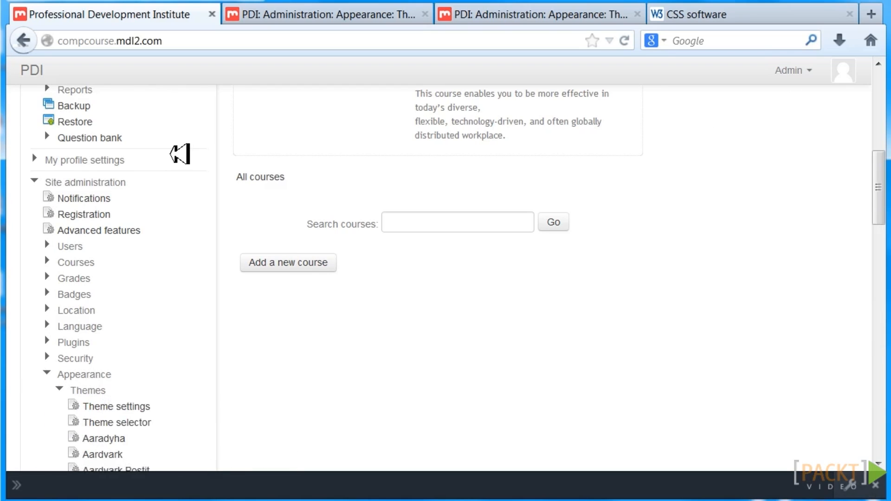
Step: In the Rocket theme settings, set Theme Color to #B000D2 and Theme Trim Color to #0DE600
click(290, 14)
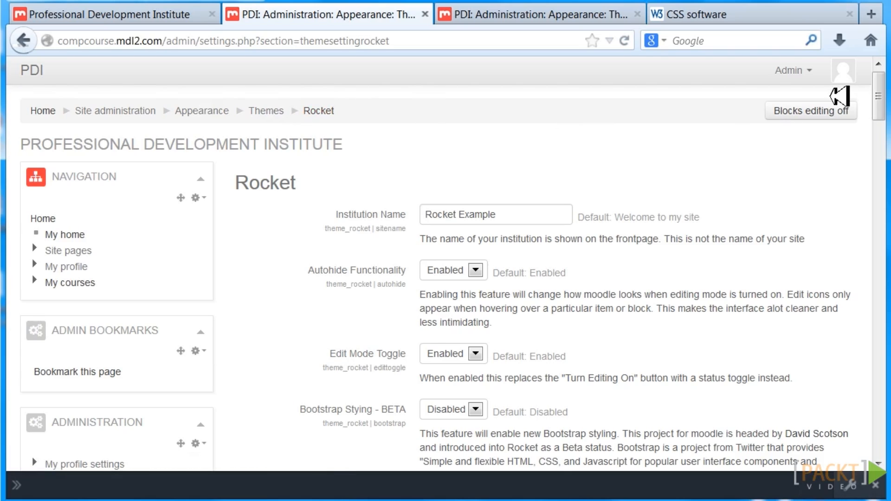
mouse_move(880, 84)
mouse_down()
mouse_move(880, 104)
mouse_move(880, 95)
mouse_up()
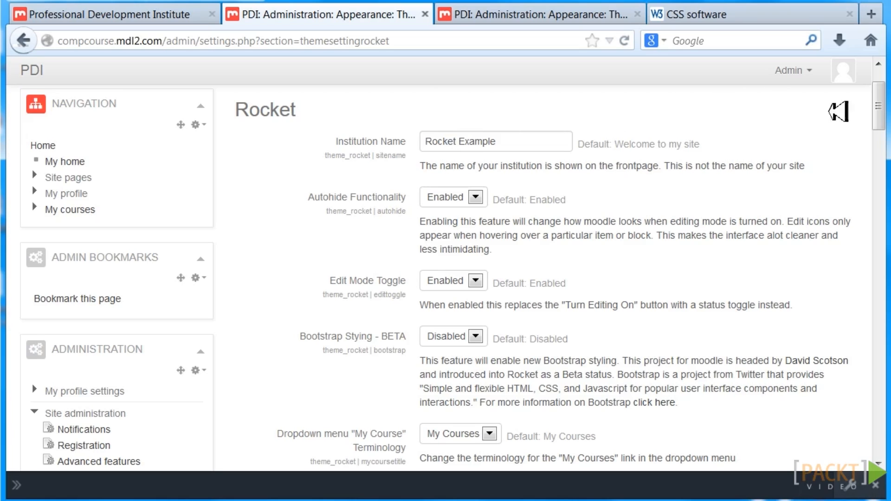
mouse_move(881, 100)
mouse_down()
mouse_move(881, 113)
mouse_move(882, 102)
mouse_up()
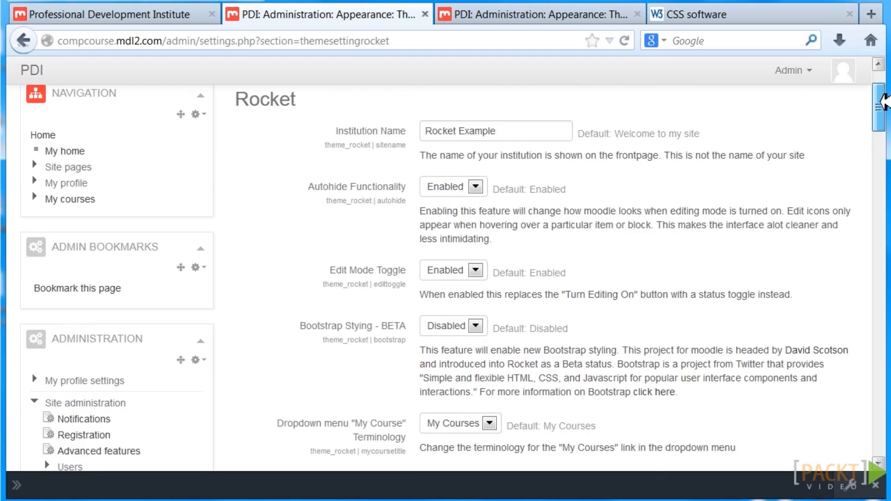
drag(881, 103, 881, 103)
drag(882, 103, 881, 201)
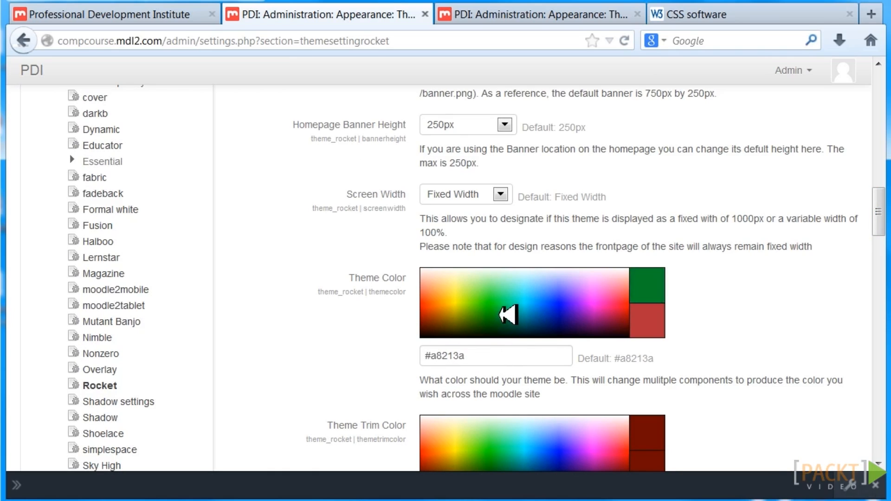
click(597, 308)
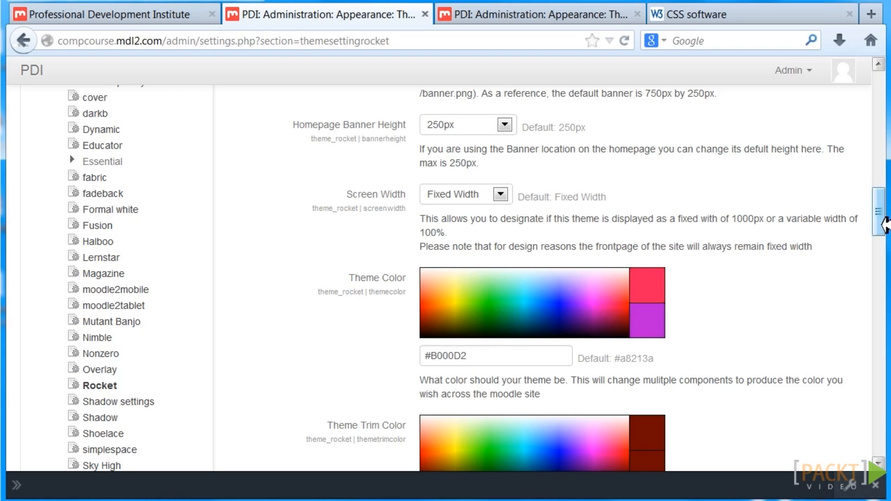
drag(884, 225, 883, 247)
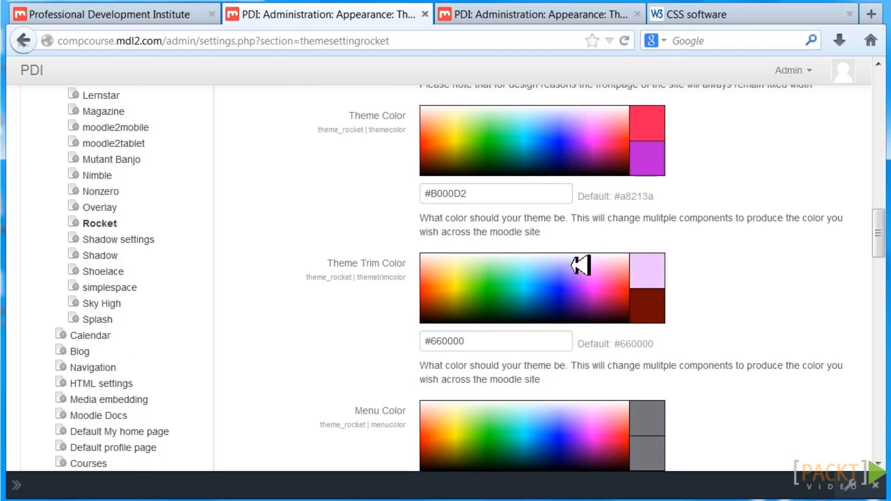
click(496, 290)
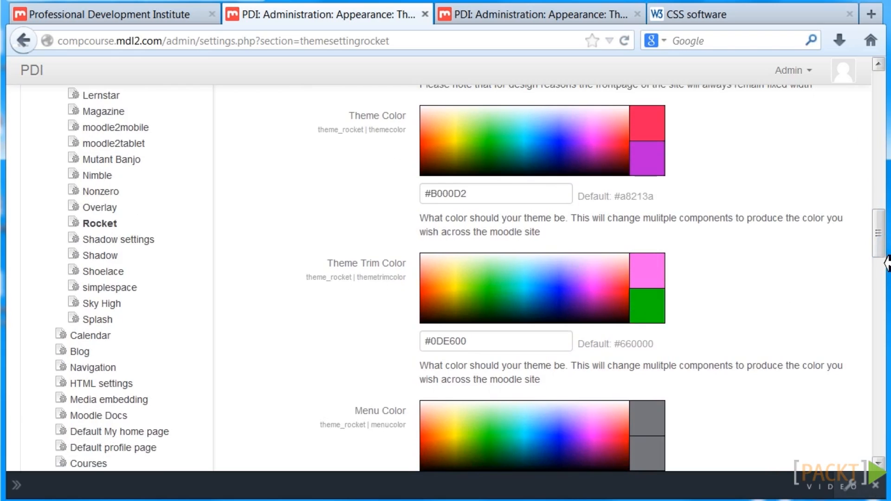
Step: Review the rest of the Rocket theme settings, including the Footnote, Copyright Notice and Custom CSS fields
drag(883, 240, 882, 371)
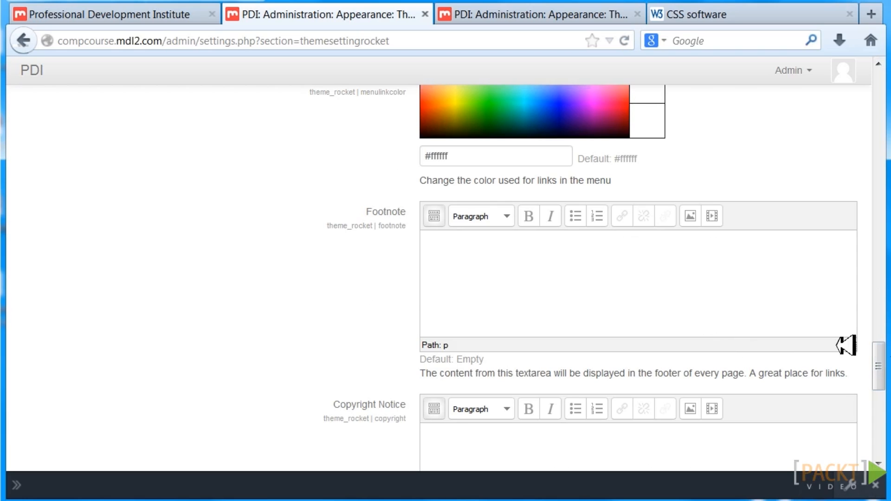
drag(883, 353, 883, 411)
click(445, 187)
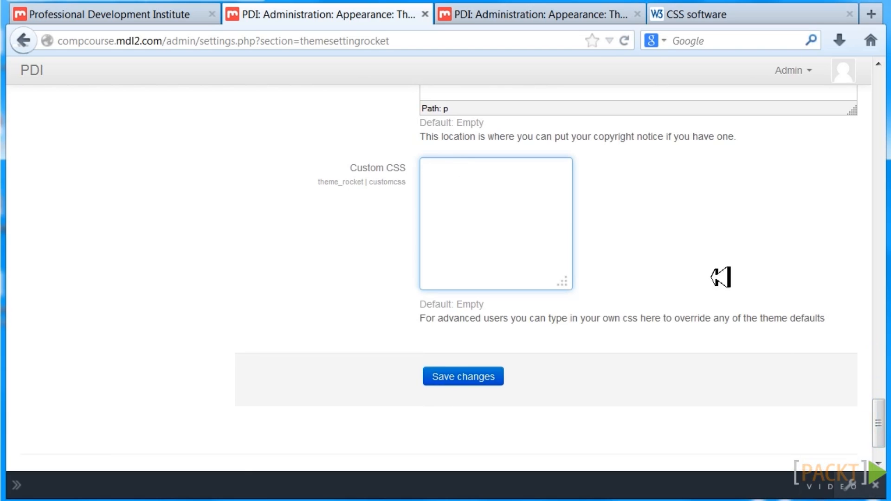
drag(878, 421, 883, 92)
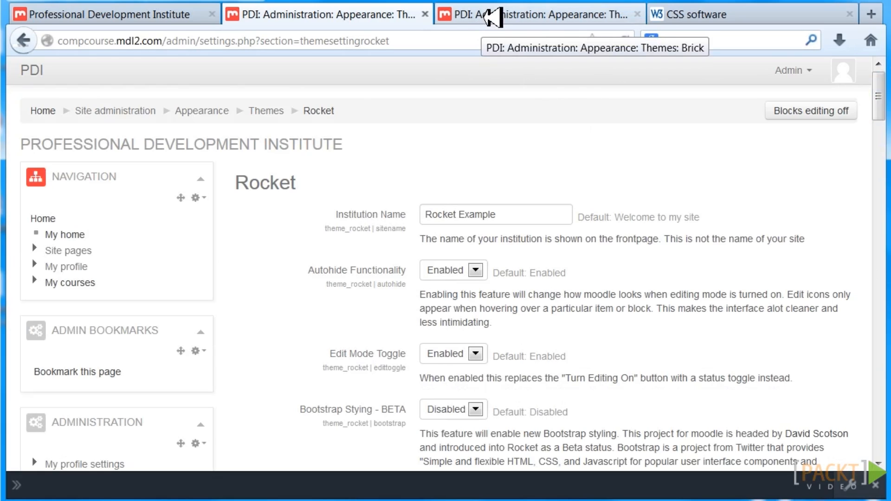
Step: Examine the Brick theme's logo and color settings through to the heading colour
click(496, 16)
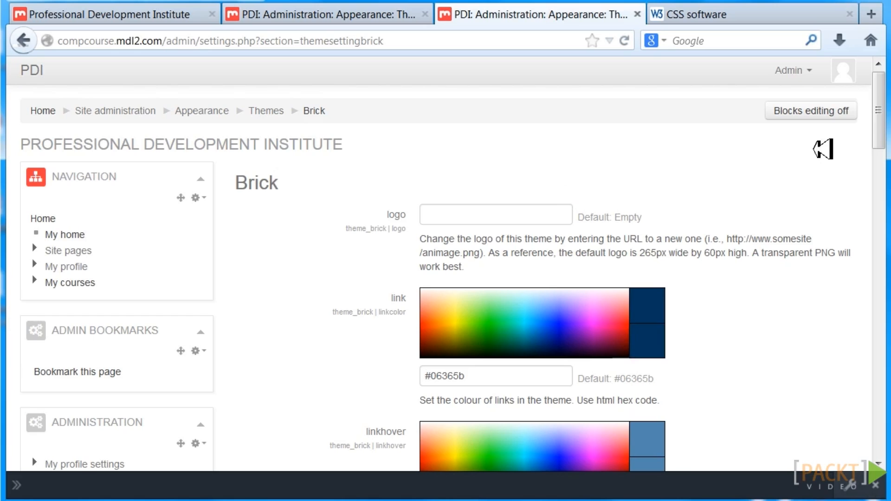
drag(881, 113, 881, 249)
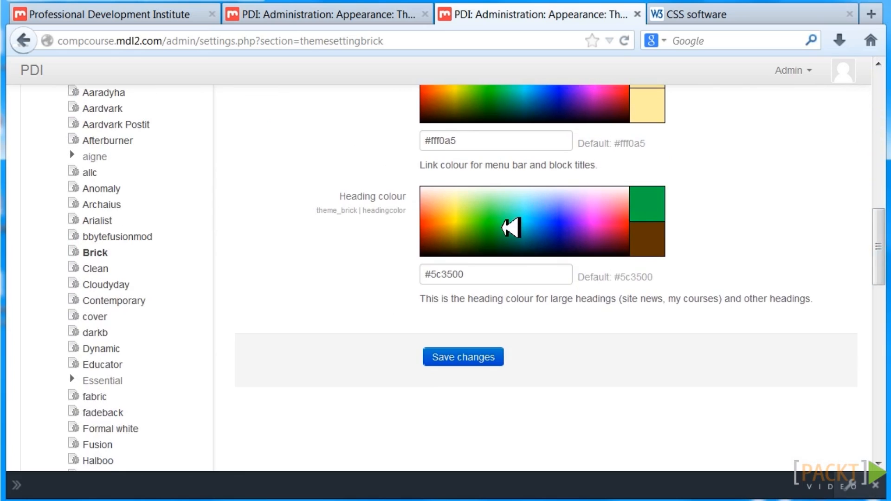
Step: In the Brick theme settings, set the heading colour to #04C848 and the menu bar and block title link colour to #014F5A
click(503, 227)
click(530, 105)
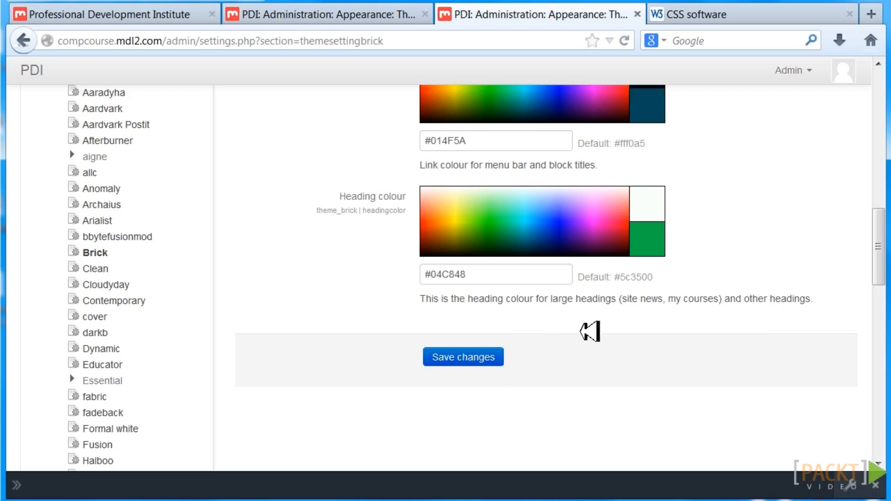
drag(887, 240, 882, 97)
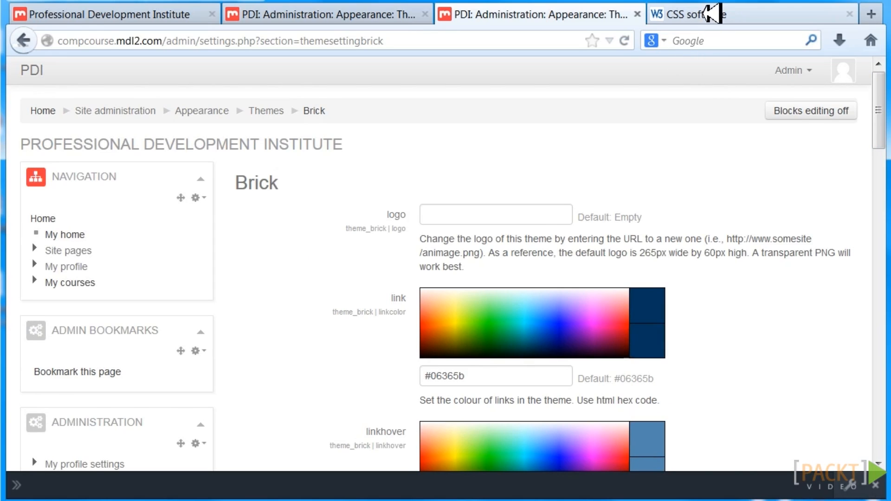
Step: Go to the list of CSS authoring tools on the W3C CSS software page
click(711, 14)
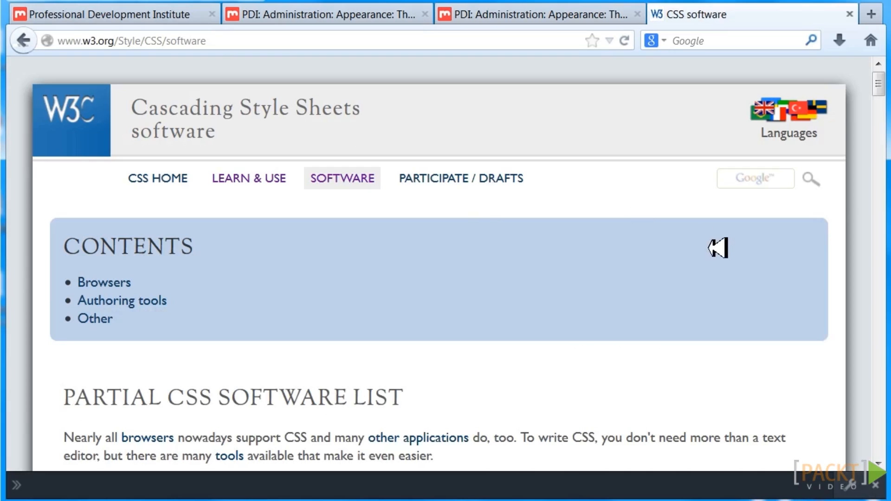
click(108, 299)
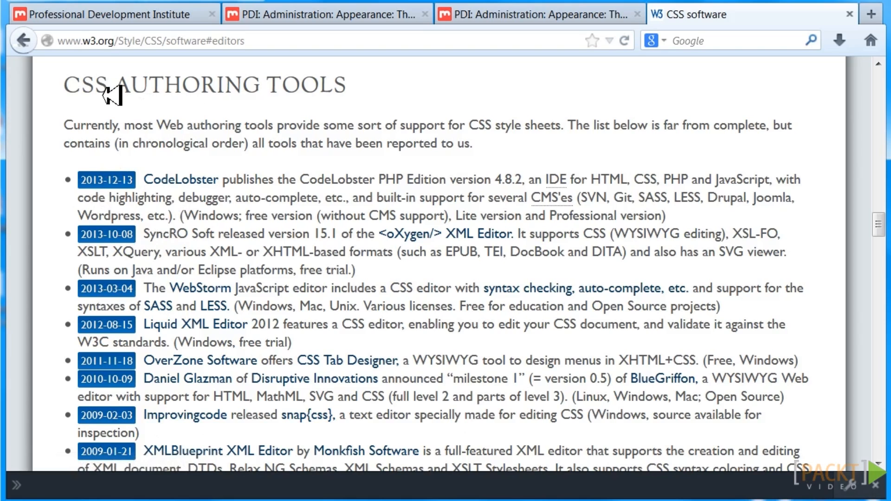
Step: Review the MoodleDocs CSS coding style page from the naming conventions through to the browser hacks section
click(262, 14)
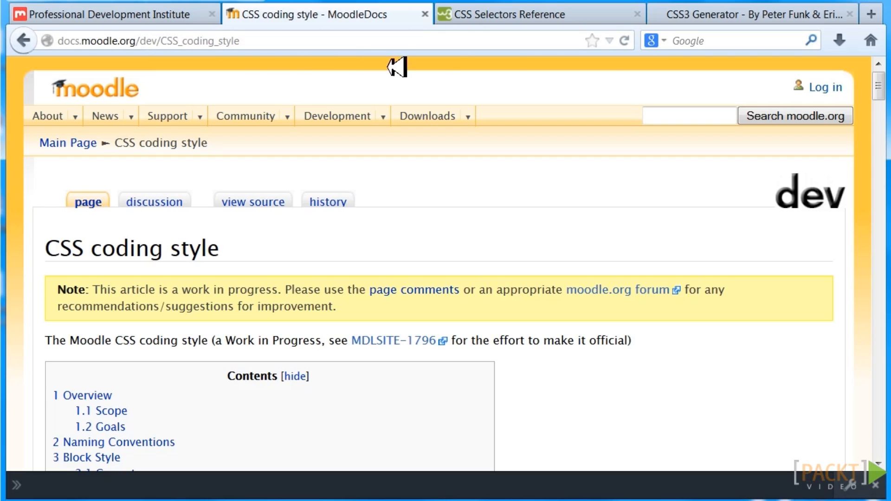
drag(881, 79, 880, 161)
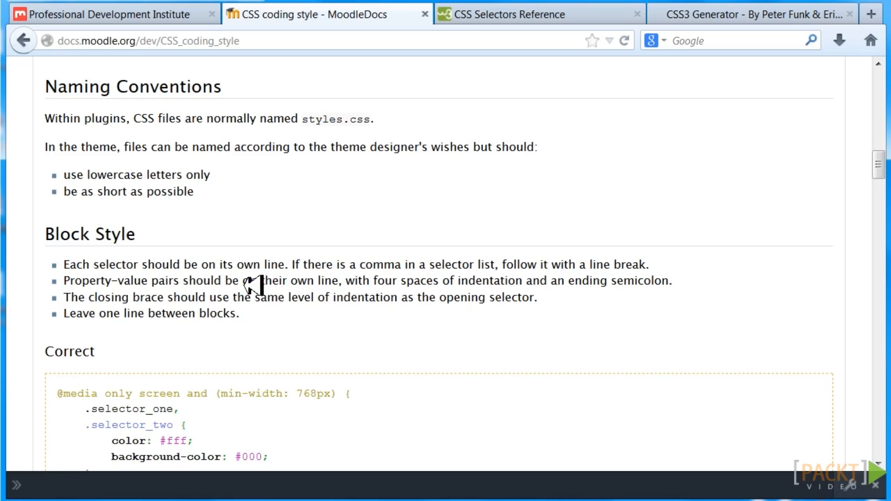
drag(881, 166, 879, 273)
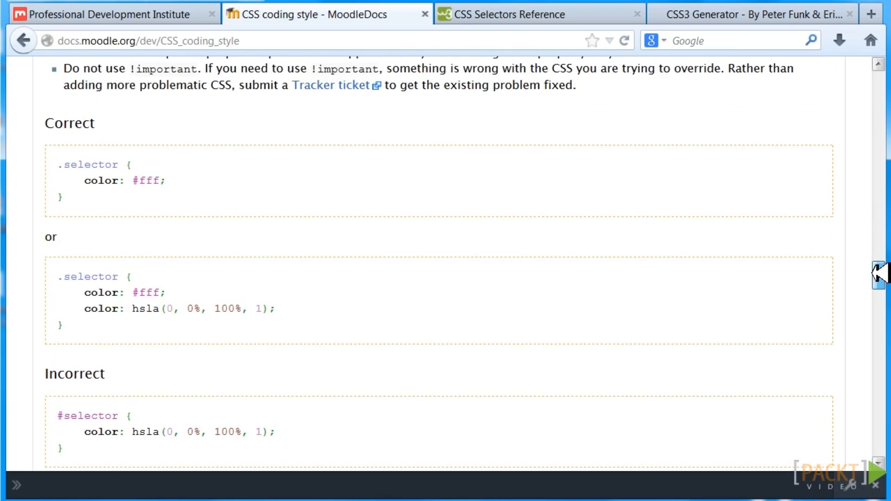
drag(878, 274, 877, 358)
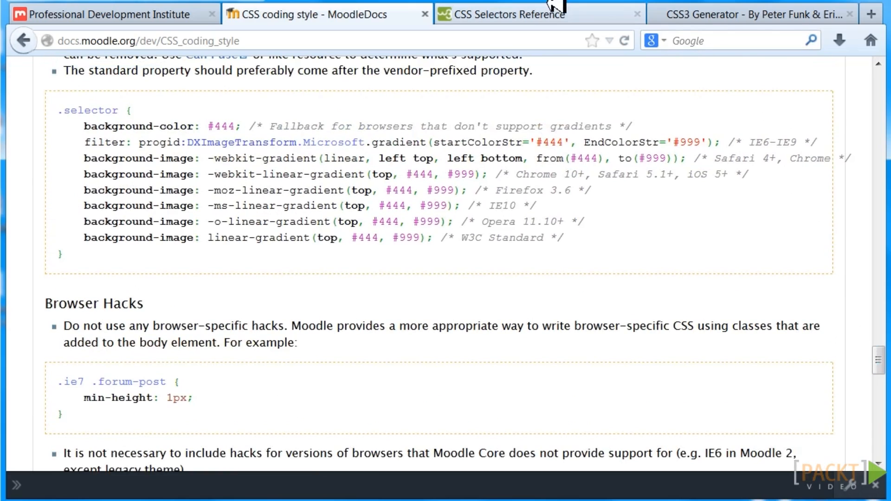
Step: Review the table of selectors in the W3Schools CSS Selector Reference
click(543, 17)
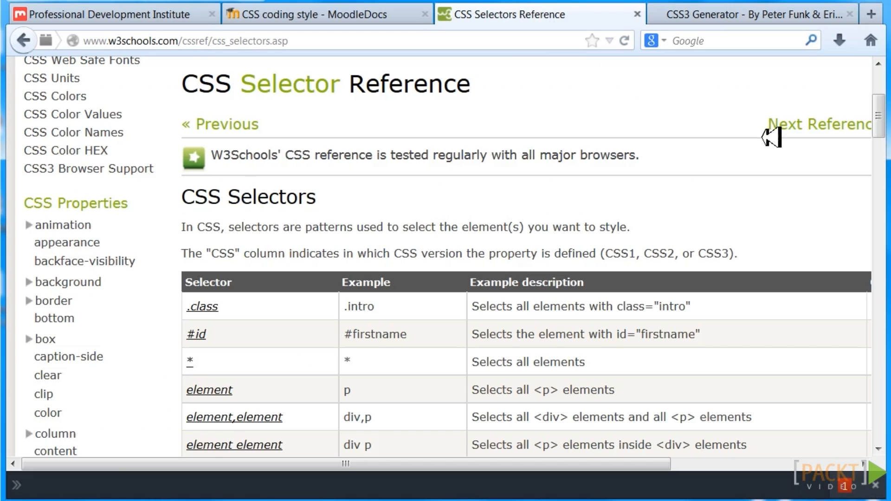
drag(882, 114, 883, 178)
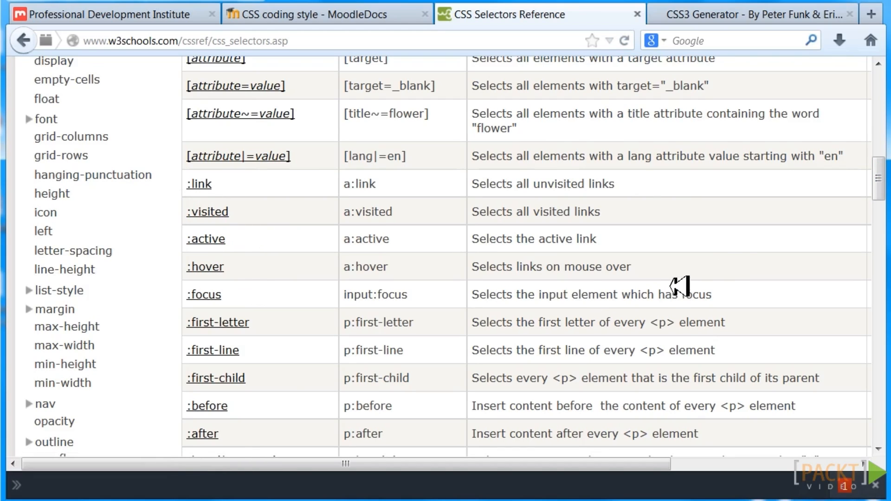
drag(879, 178, 880, 255)
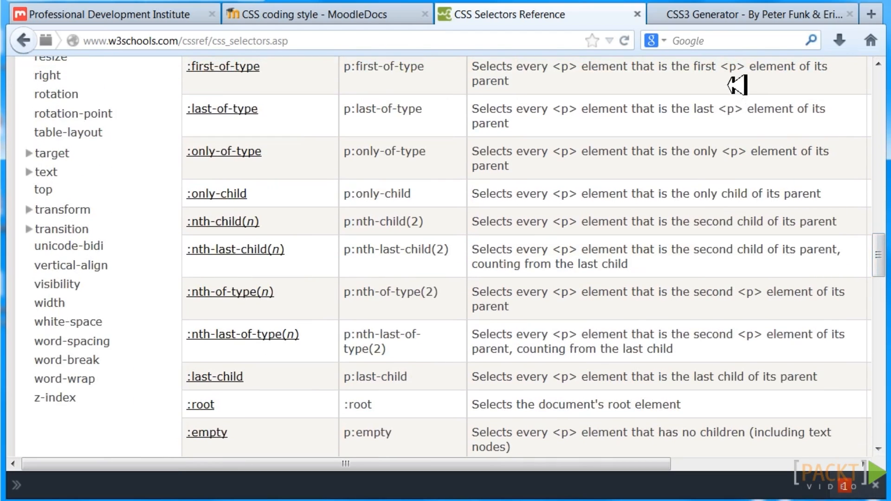
Step: On the css3.me CSS3 Generator page, look over the existing generated code and close it
click(729, 11)
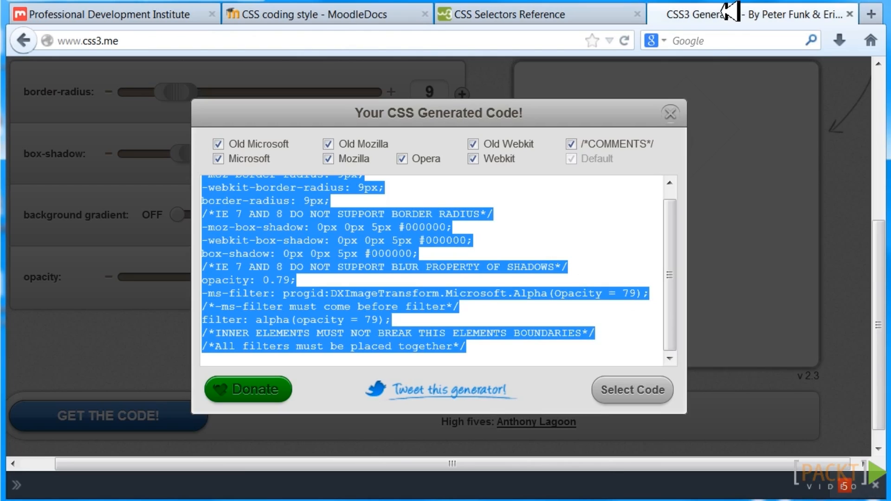
click(626, 259)
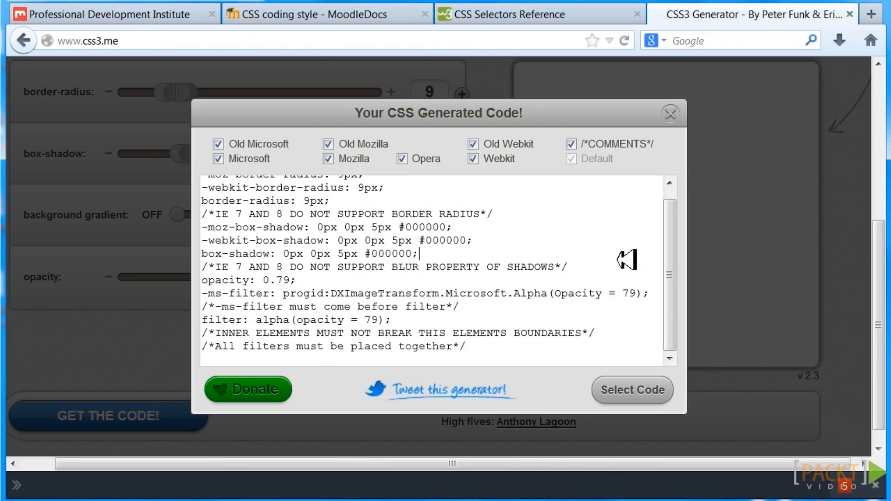
drag(669, 258, 681, 242)
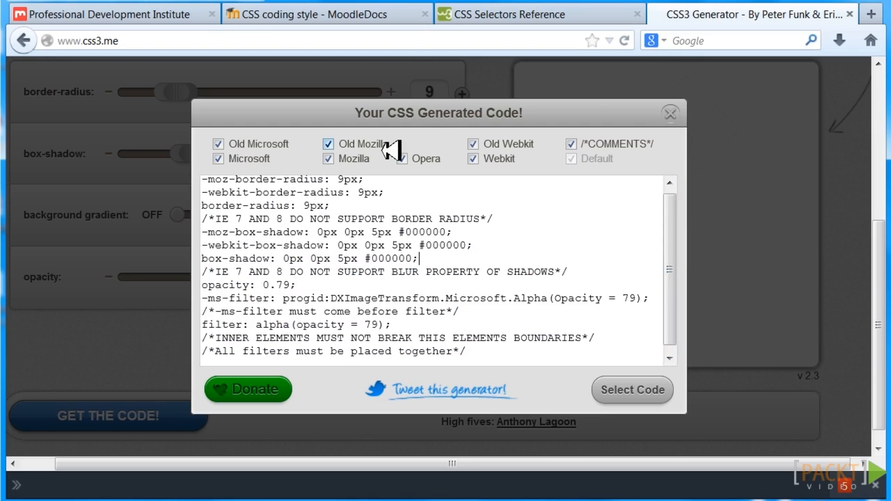
click(672, 111)
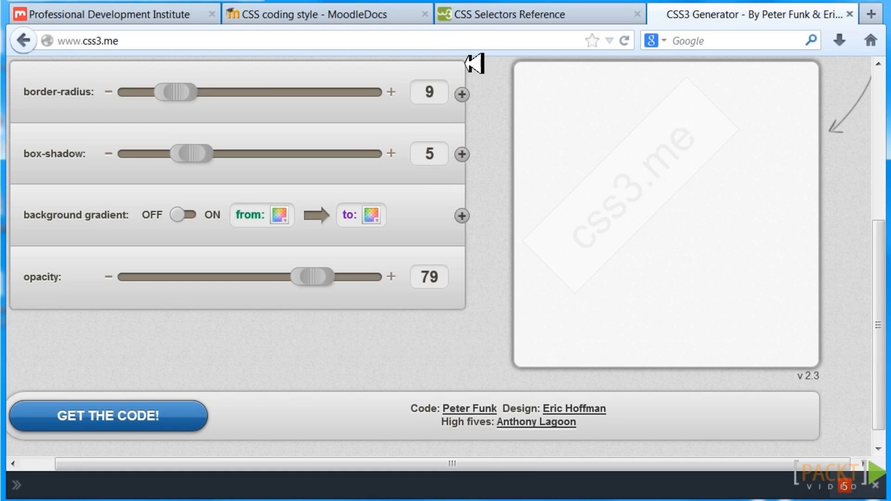
Step: Set the CSS3 Generator's border-radius to 13 and box-shadow to 8
drag(886, 254, 886, 106)
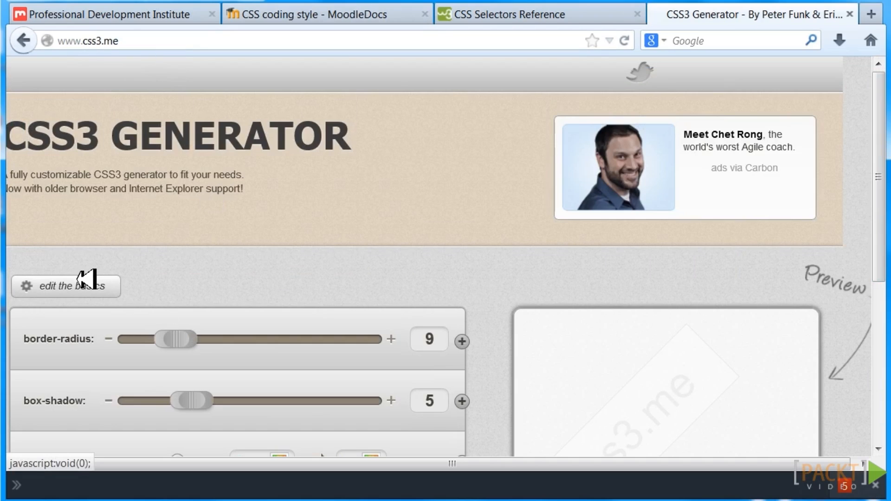
mouse_move(183, 340)
mouse_down()
mouse_move(207, 339)
mouse_move(195, 339)
mouse_up()
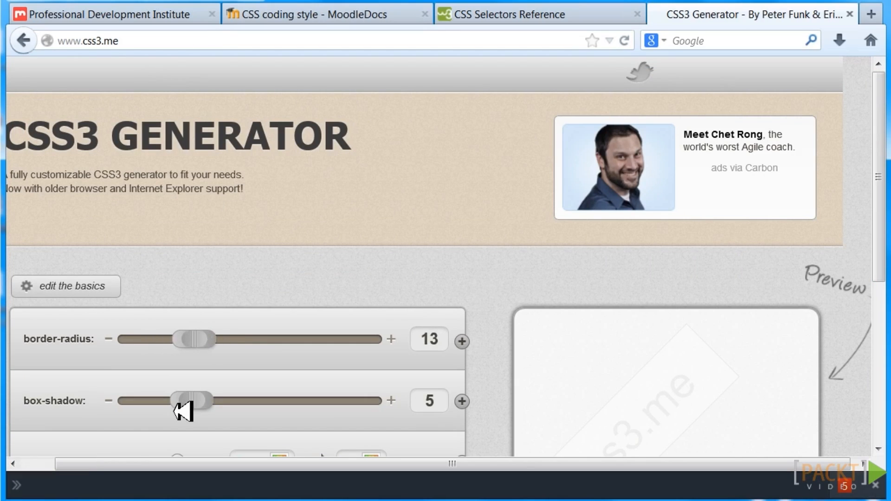
drag(197, 398, 234, 399)
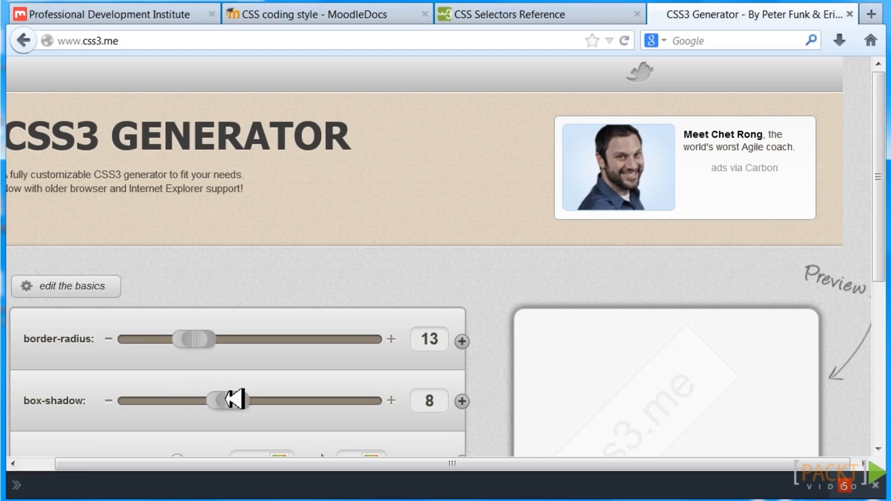
Step: Turn on the background gradient and make its starting colour transparent
drag(877, 172, 880, 249)
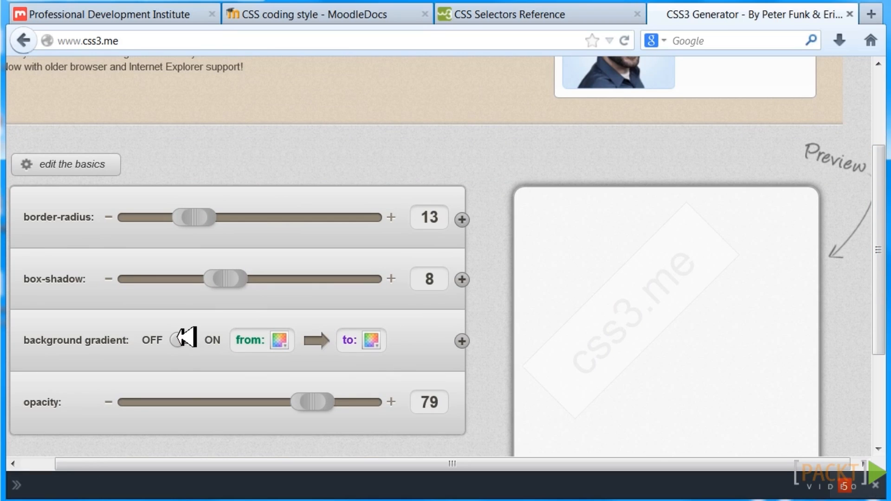
click(204, 340)
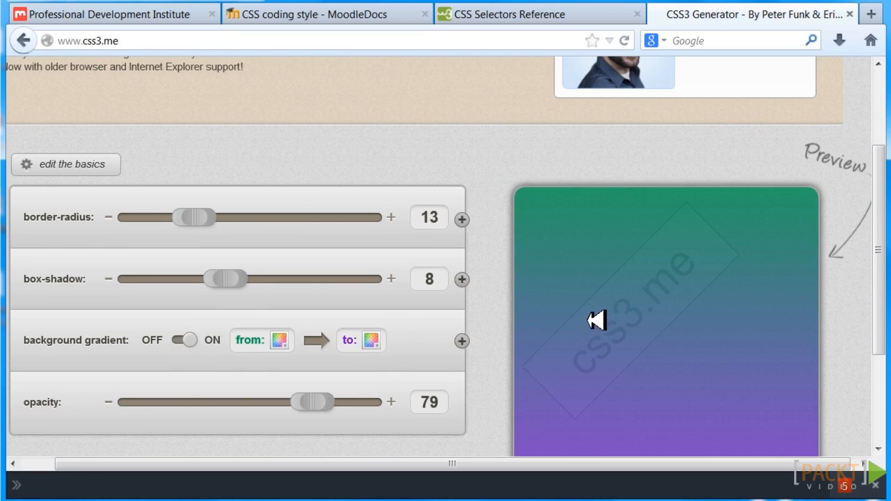
click(280, 339)
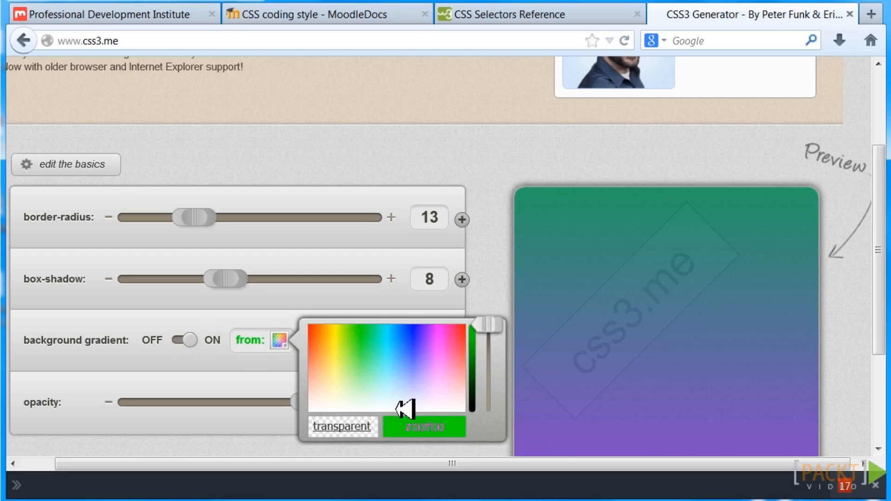
click(341, 425)
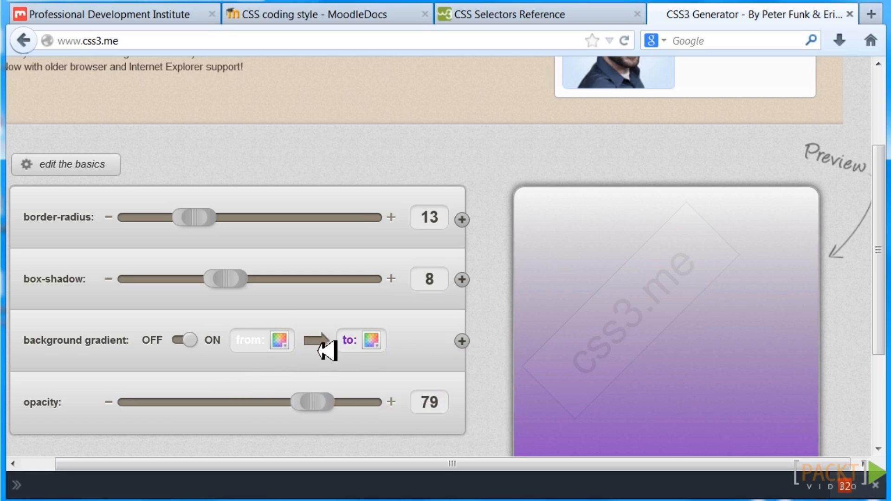
Step: Set the background gradient's end colour to #0000ff
click(371, 340)
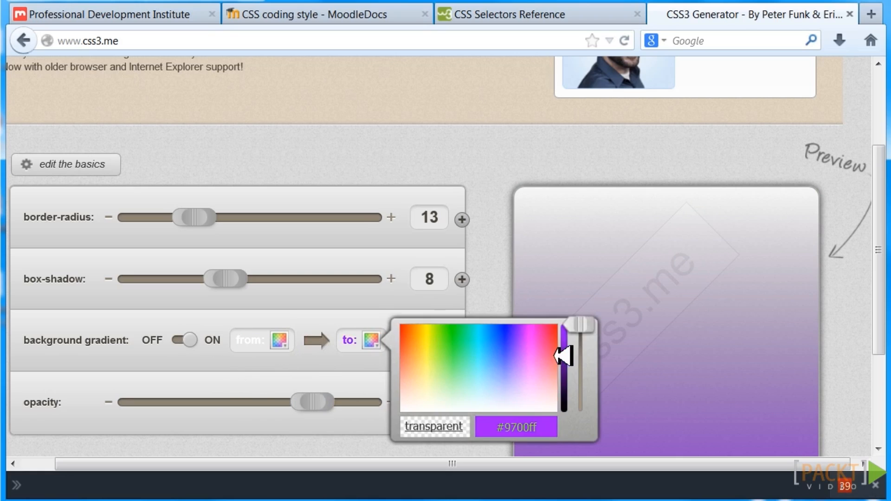
click(515, 347)
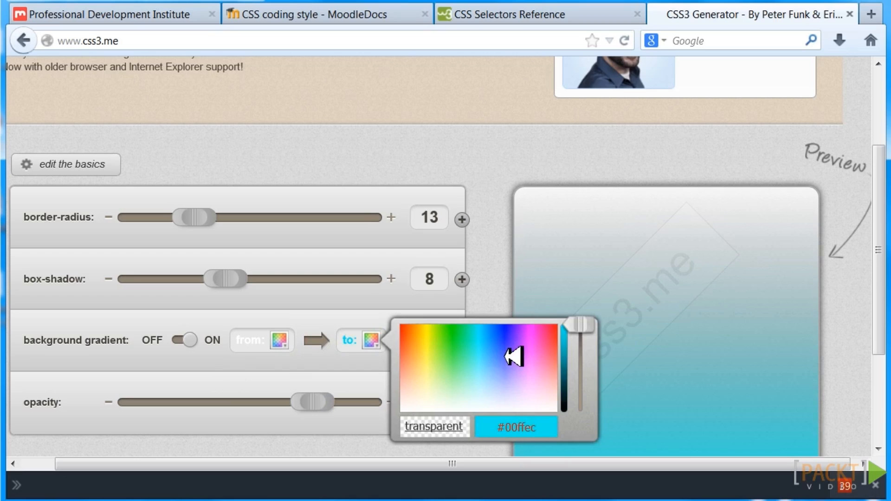
click(534, 424)
key(BackSpace)
text(ansparent)
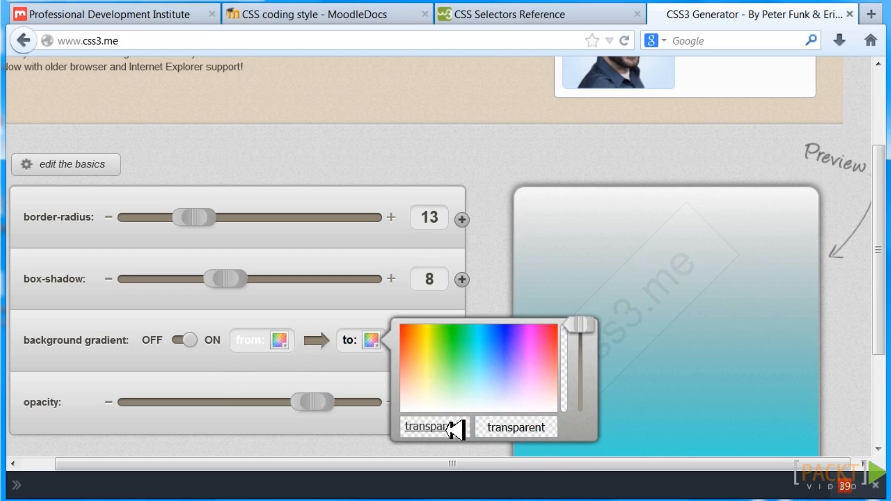
click(453, 426)
double_click(542, 423)
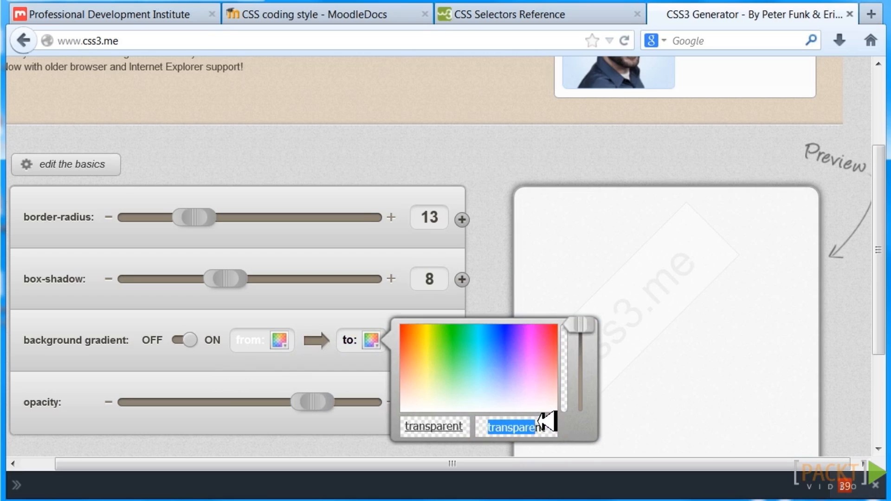
text(#0000ff)
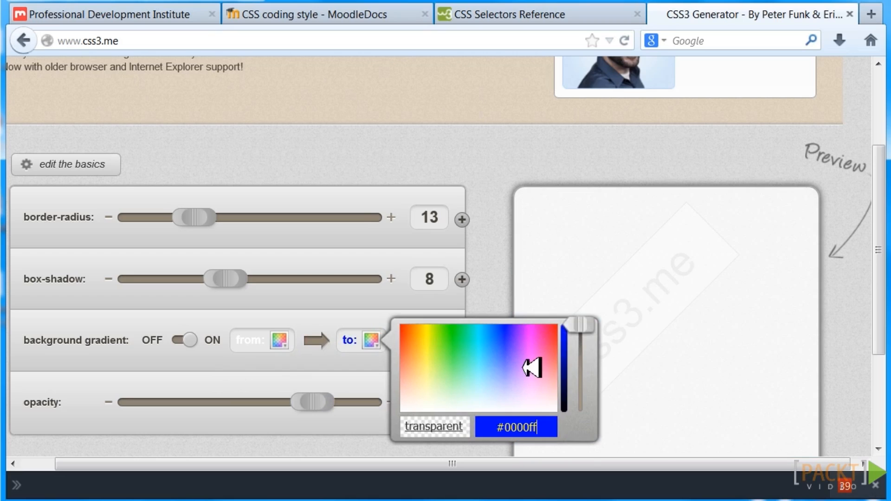
key(Return)
click(472, 275)
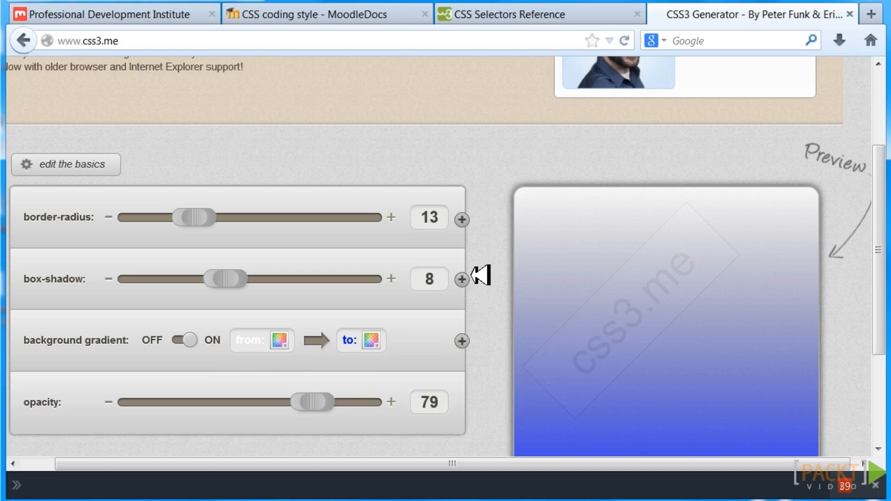
Step: Generate the CSS code for the box, select all of it, and close the generated code window
drag(883, 179, 883, 271)
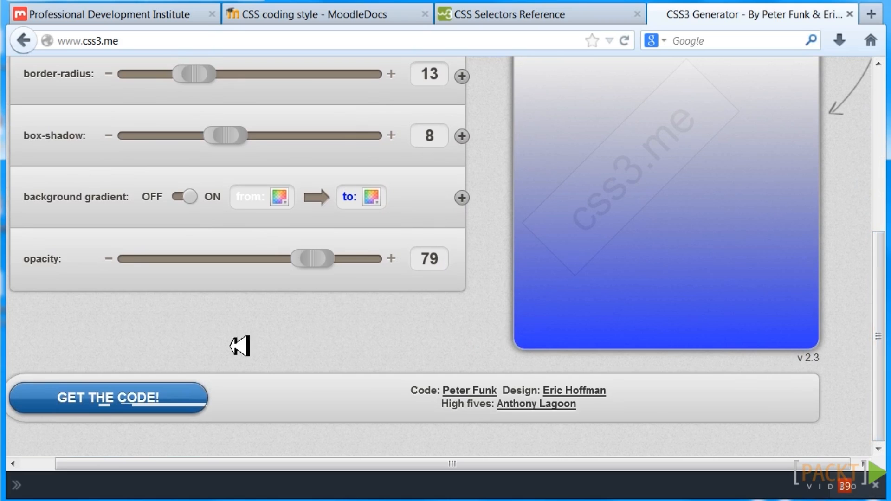
click(160, 389)
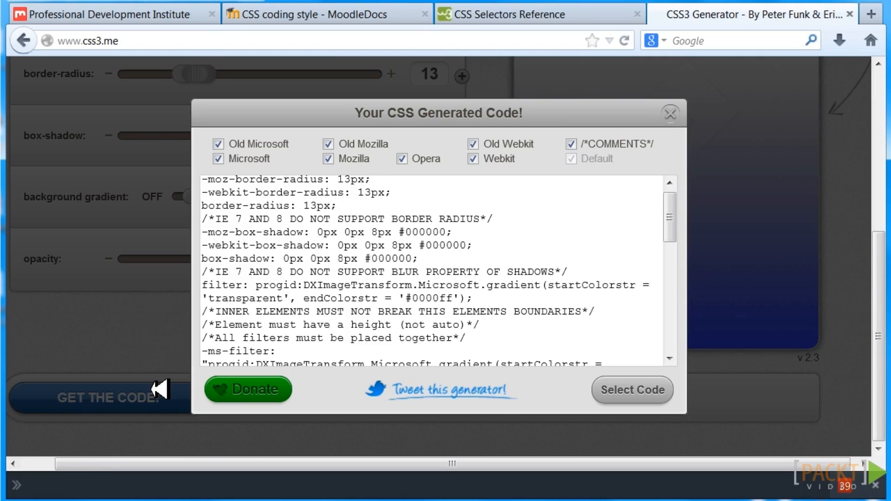
click(378, 240)
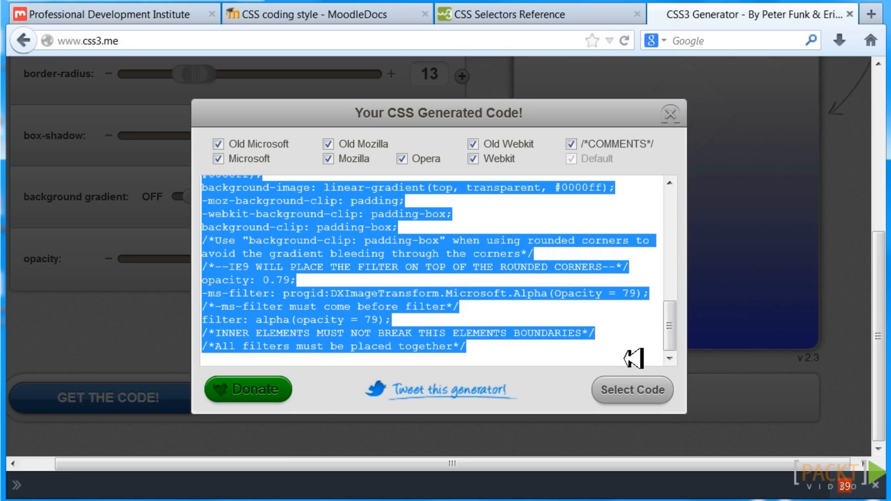
click(632, 388)
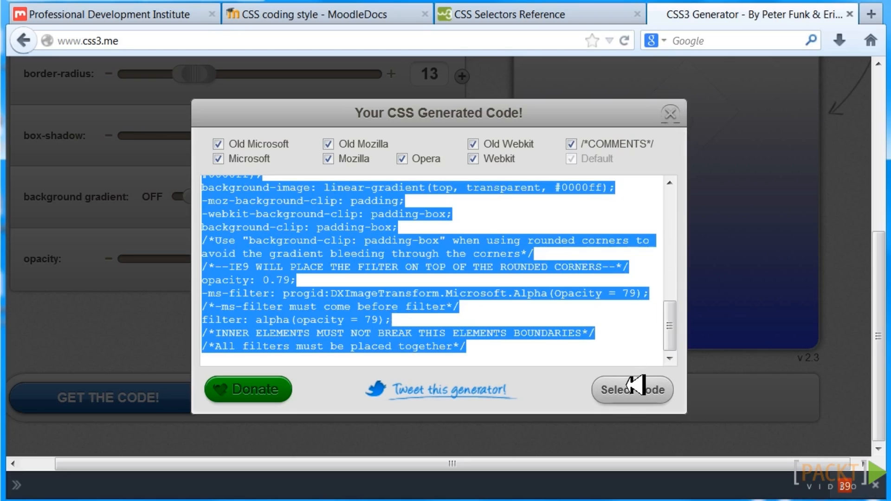
click(671, 113)
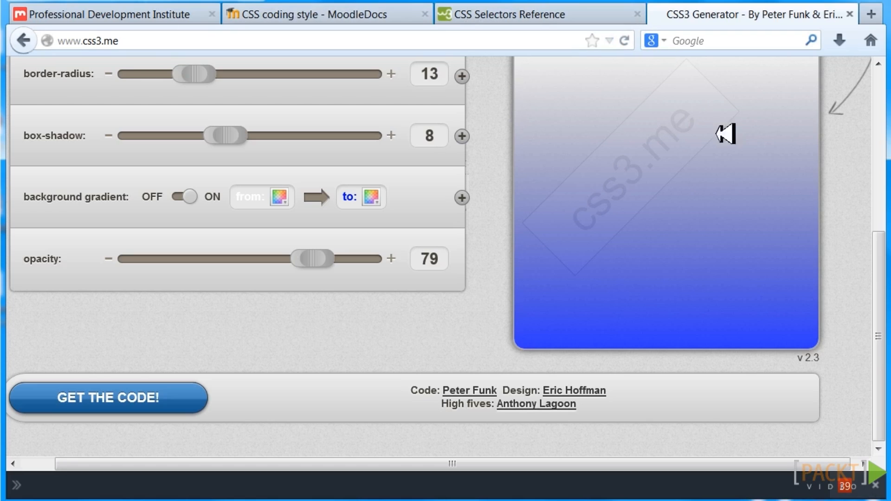
Step: Go back to the MoodleDocs CSS coding style page and review it from the Progressive Enhancement section up to its beginning
drag(879, 244, 878, 83)
click(374, 16)
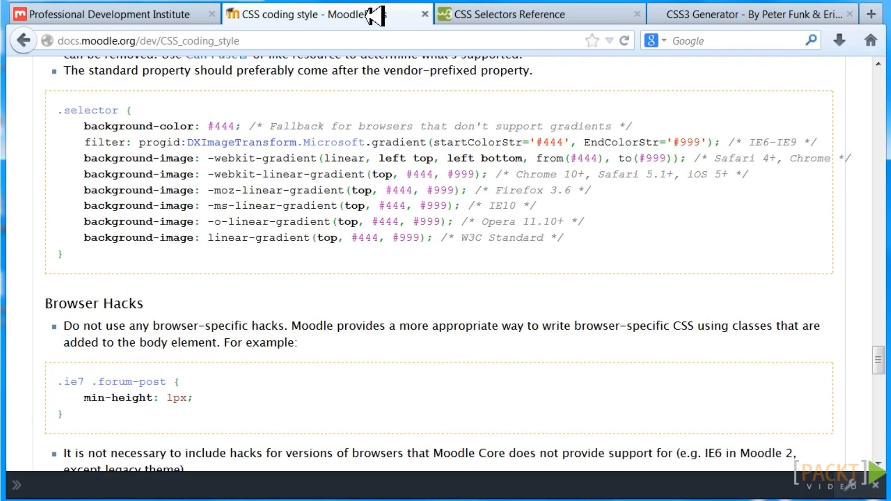
scroll(840, 239, up, 15)
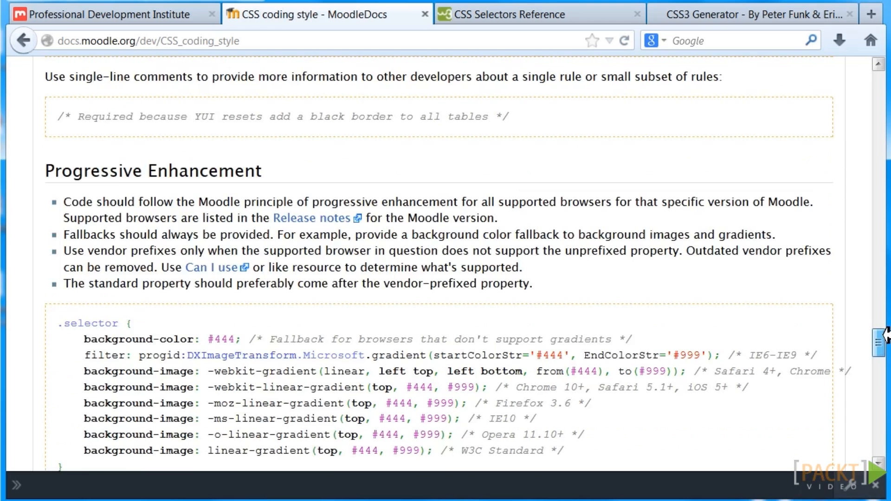
drag(878, 189, 876, 80)
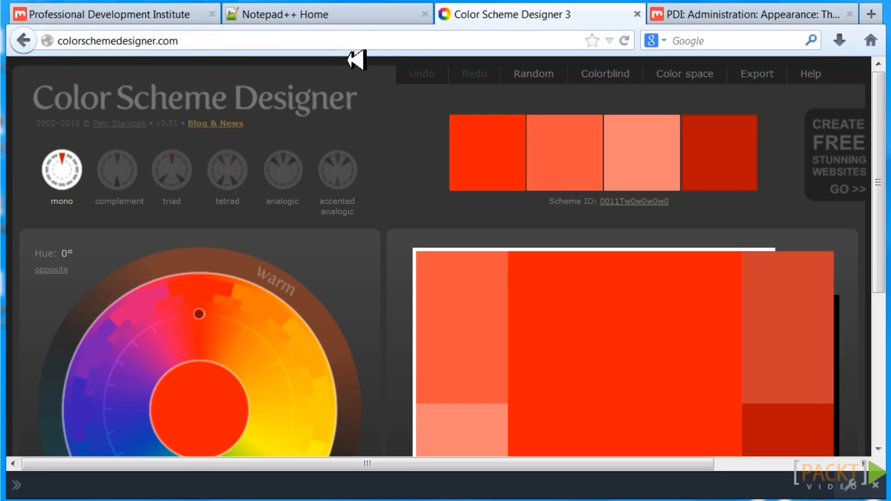
Step: In Color Scheme Designer, try orange FFA200 and then red E9003A as the base colour of the mono scheme
click(632, 73)
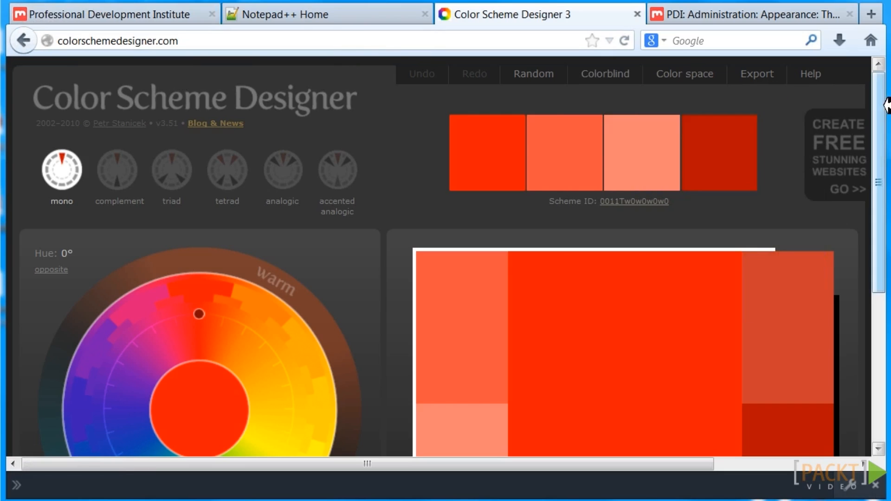
drag(885, 106, 885, 239)
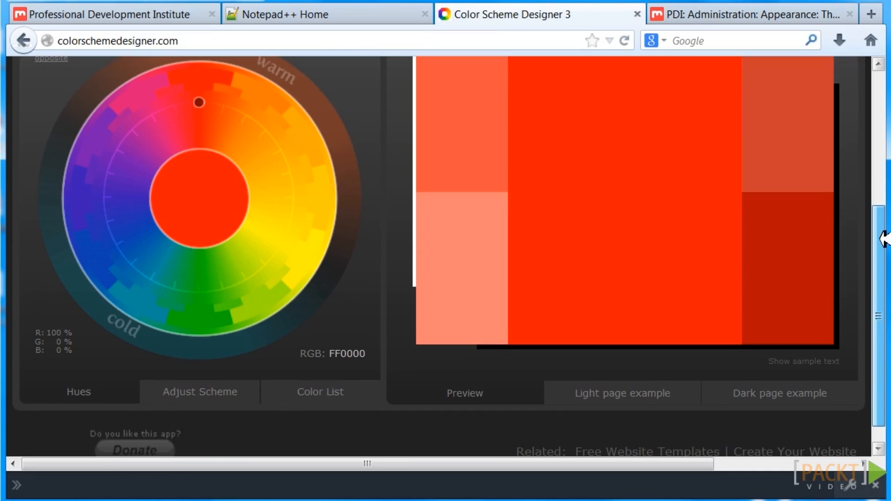
click(260, 156)
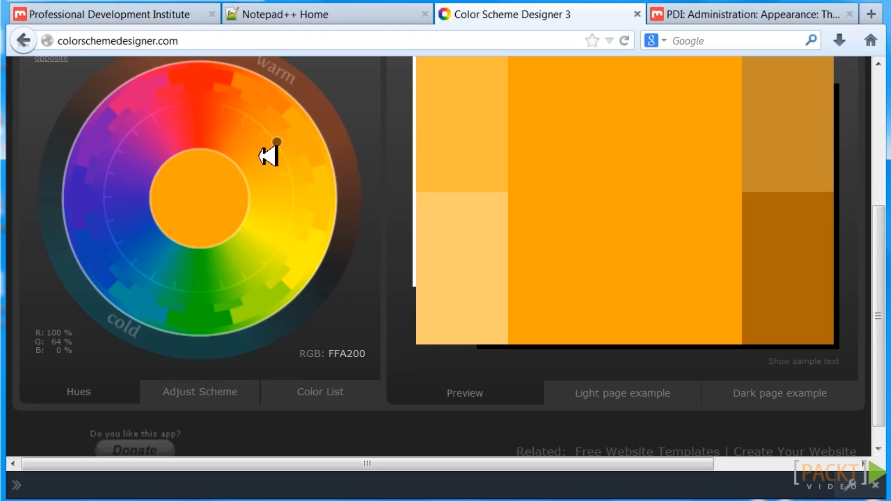
click(181, 105)
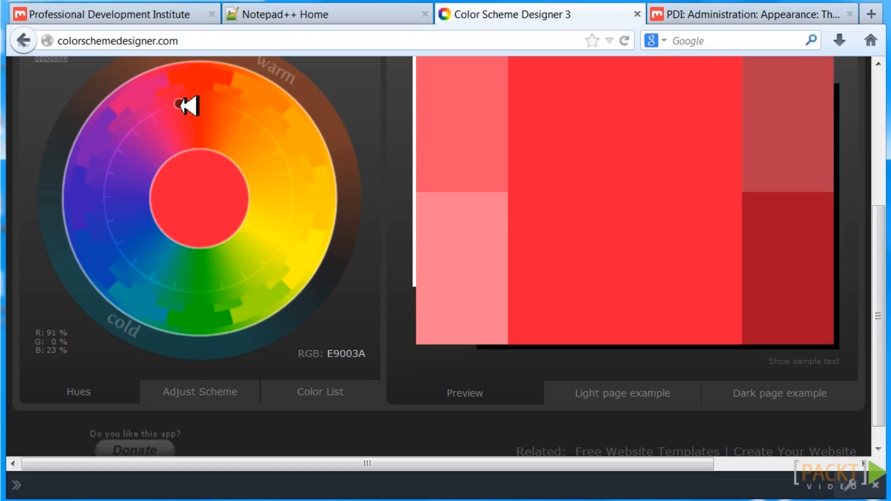
drag(882, 215, 882, 82)
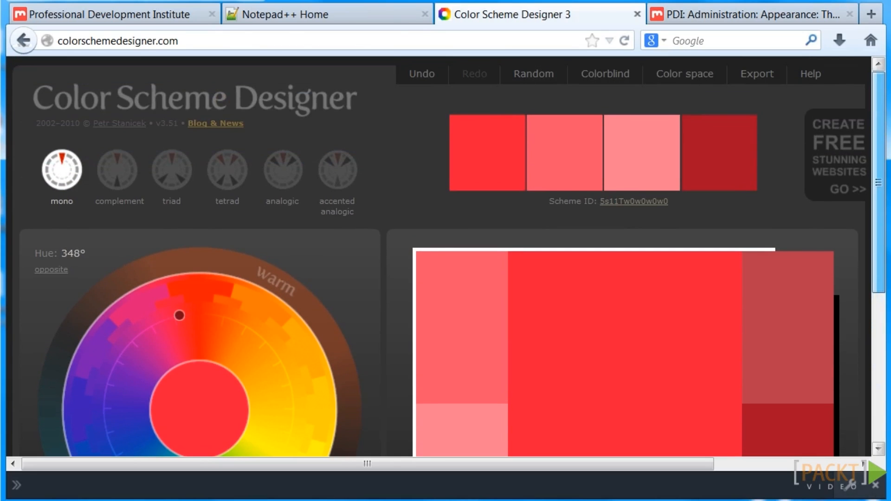
Step: Try a purple base colour with a hue of 315° and look at its RGB code below the colour wheel
mouse_move(622, 74)
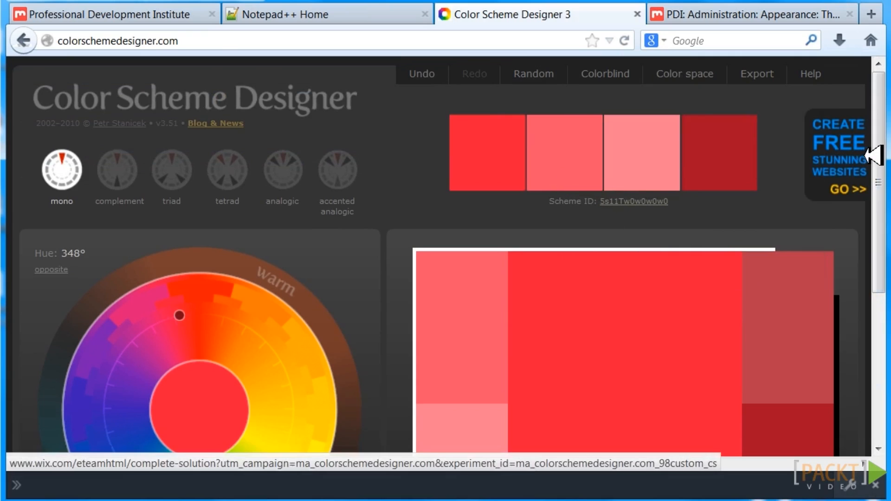
click(254, 330)
click(140, 326)
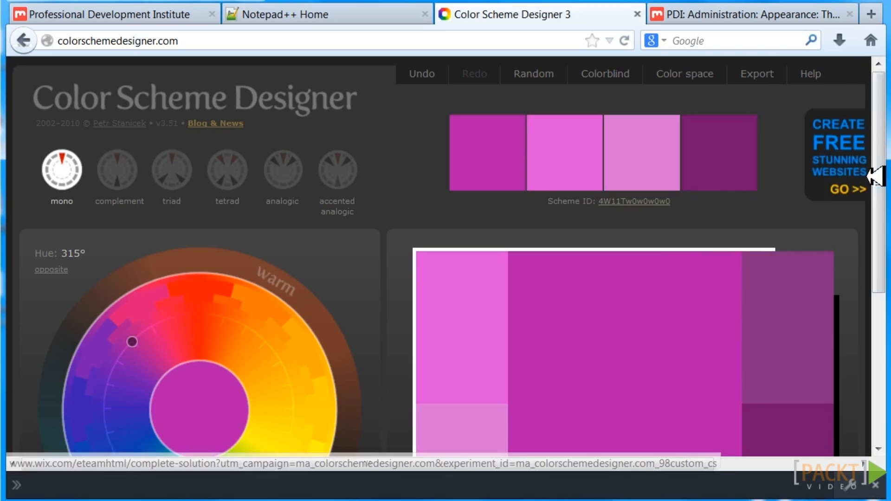
drag(879, 172, 886, 319)
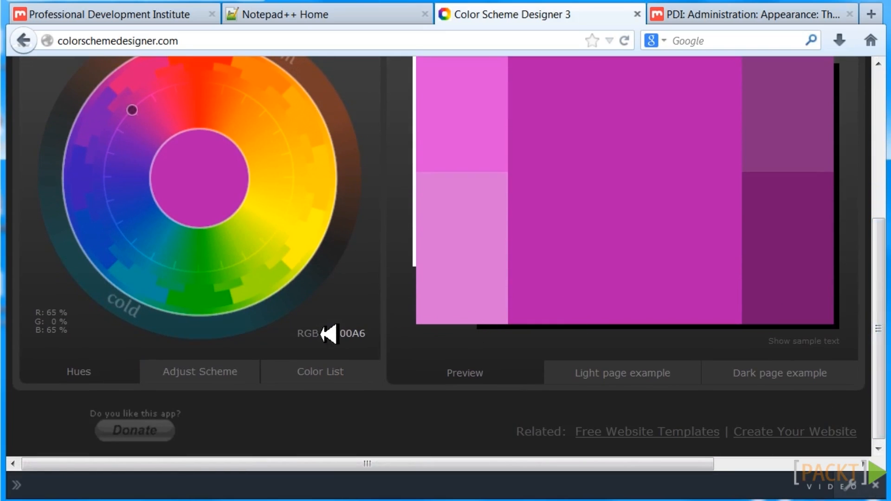
Step: Try green 00CC00 as the base colour, and settle on blue 2618B1 for the mono scheme
click(212, 284)
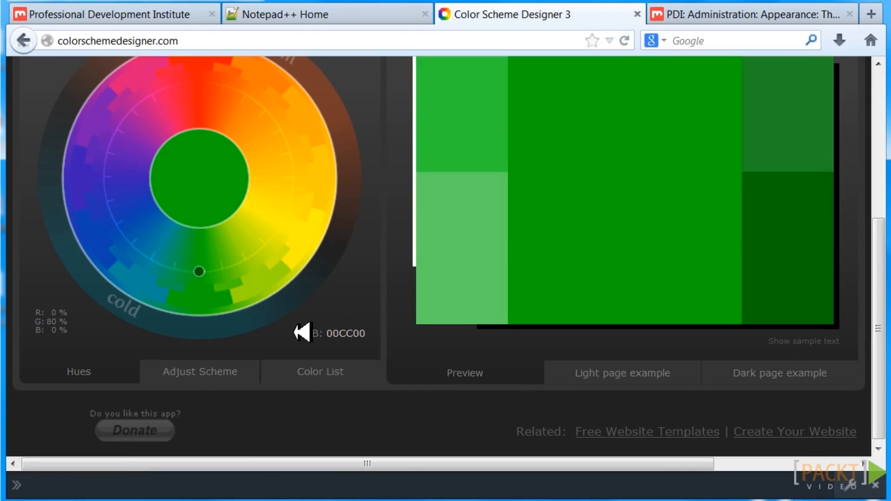
click(129, 190)
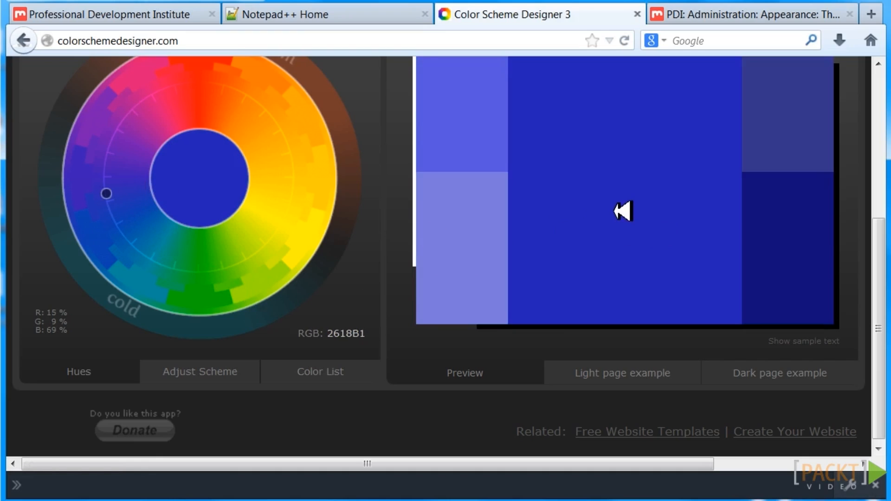
drag(887, 242, 888, 101)
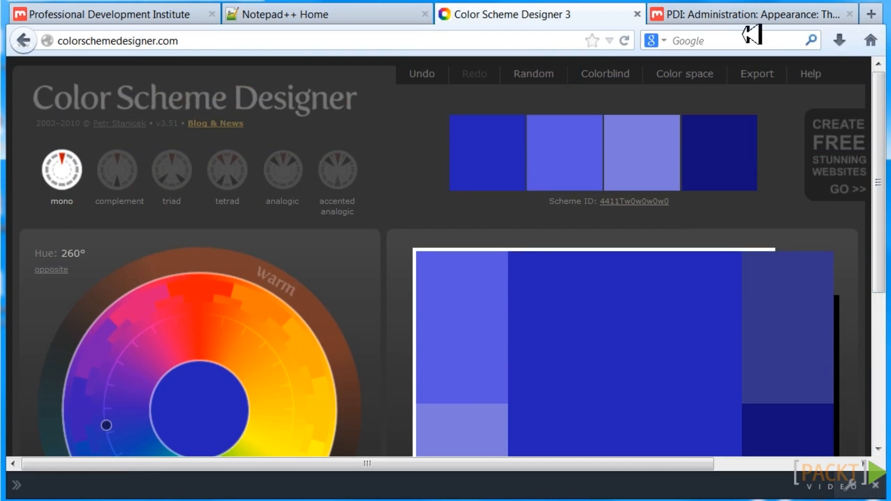
Step: Switch to the Notepad++ site and look through its home page, including the sample code screenshot
click(389, 13)
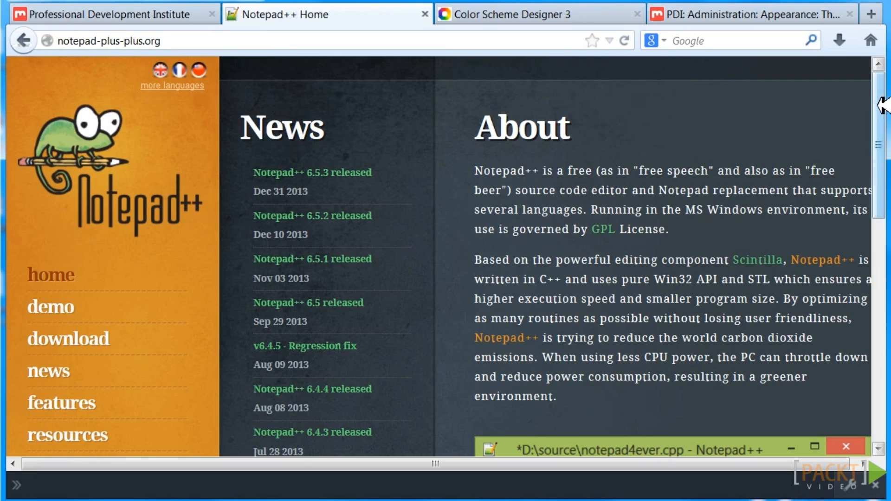
drag(884, 106, 883, 229)
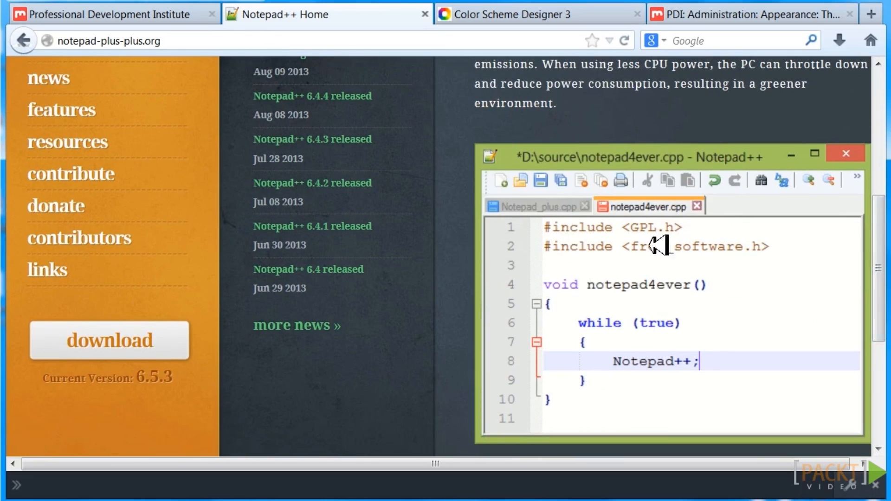
drag(883, 225, 880, 78)
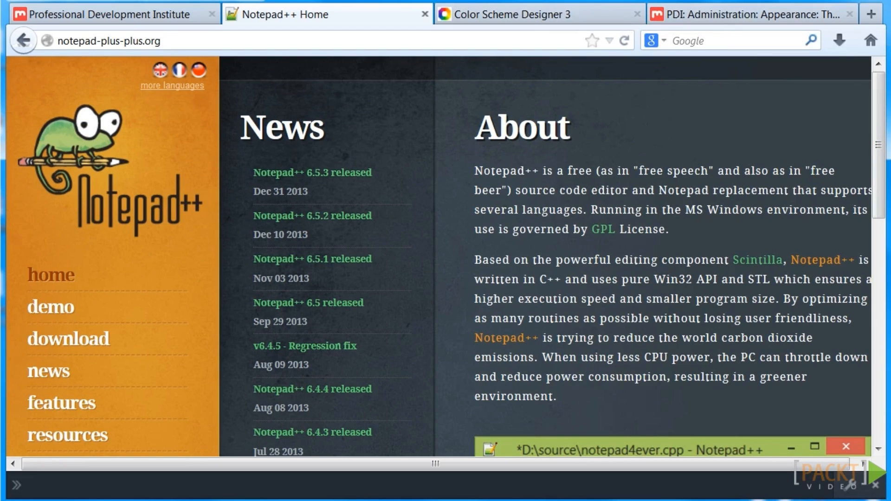
Step: Return to the Professional Development Institute Moodle site and open the Afterburner theme's settings
click(188, 14)
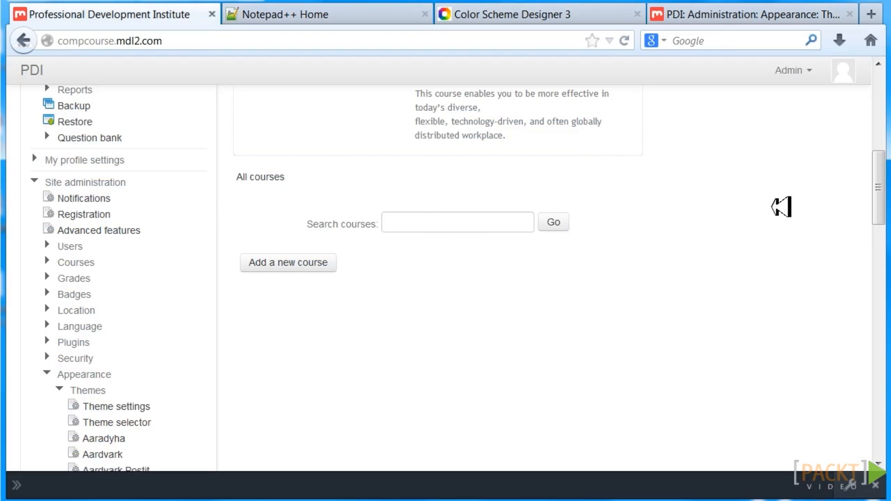
drag(877, 184, 883, 209)
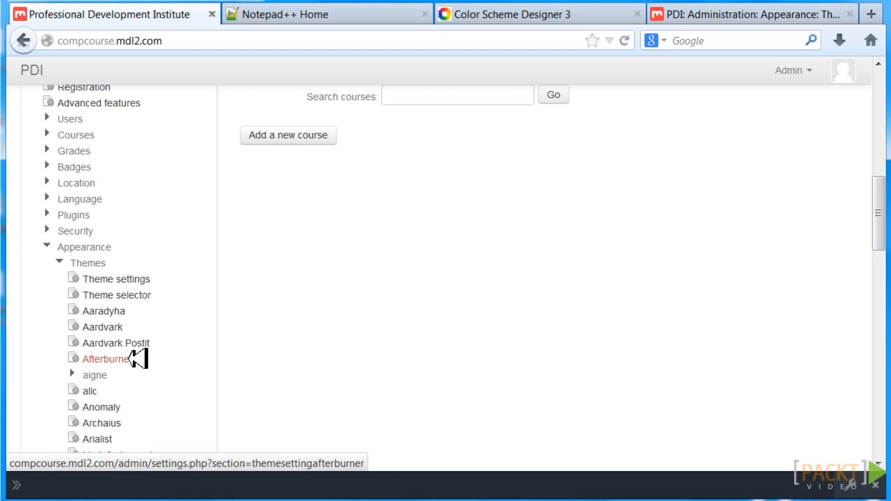
click(134, 358)
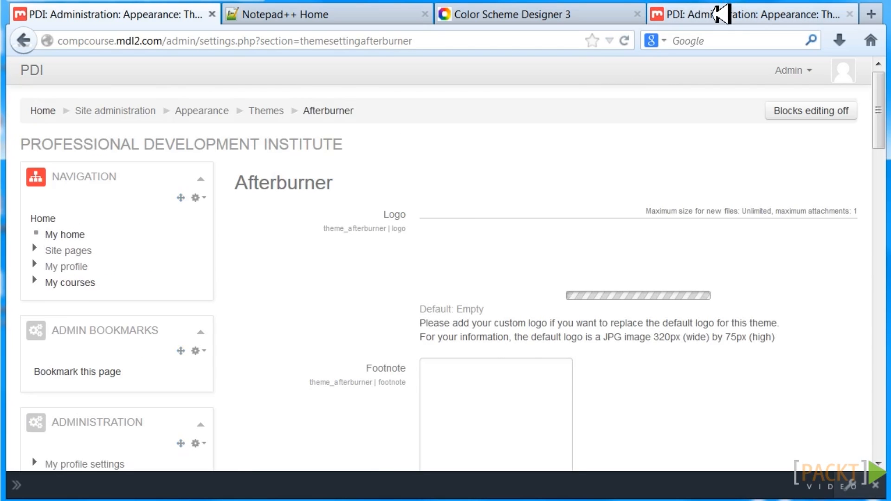
Step: In the Rocket theme's settings, set the Theme Color to yellow #FFD823 and the Theme Trim Color to blue #0313A5
click(720, 14)
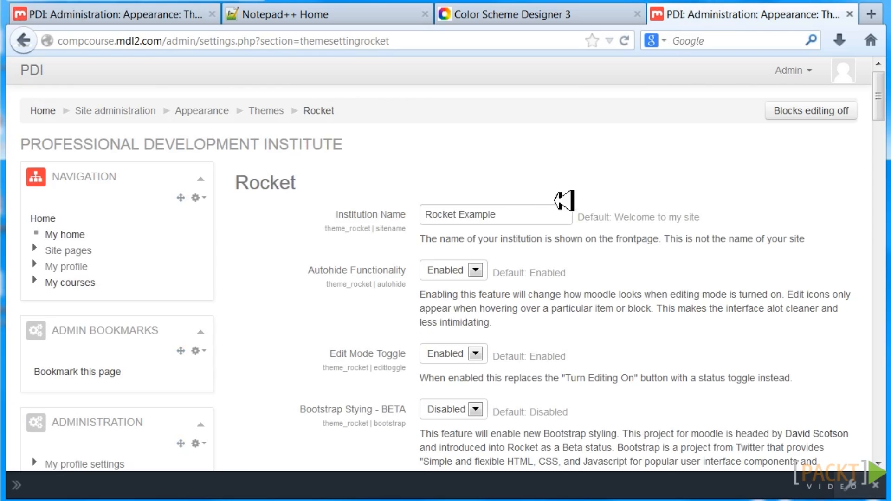
drag(881, 95, 881, 228)
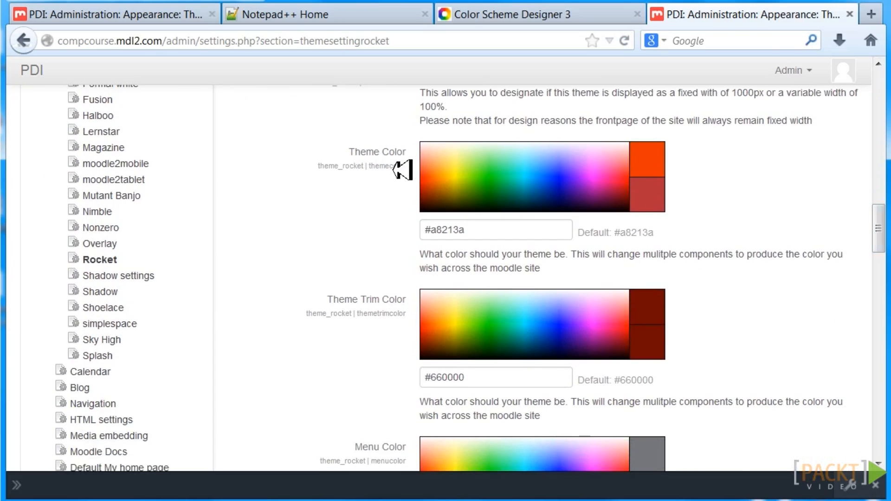
click(558, 178)
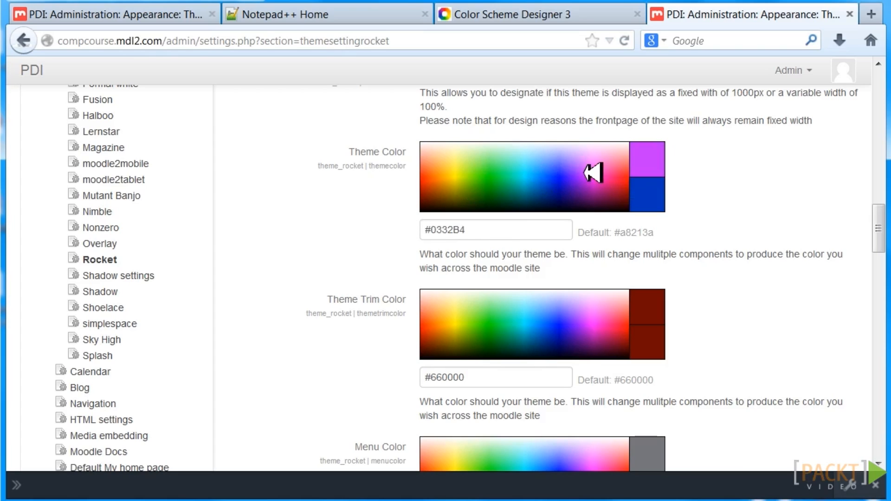
click(606, 168)
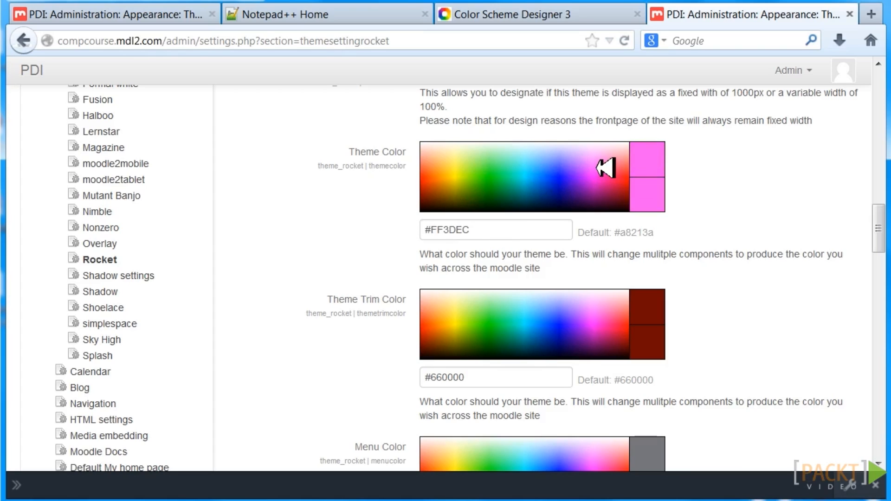
click(458, 171)
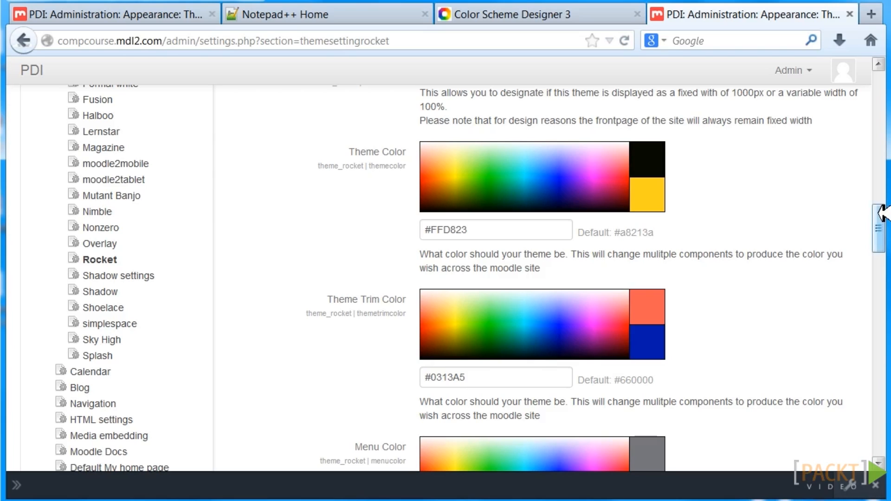
Step: Set the Rocket theme's Menu Color to green #3DFA23 and its Menu Hover Color to pink #FF05F0
drag(880, 210, 881, 237)
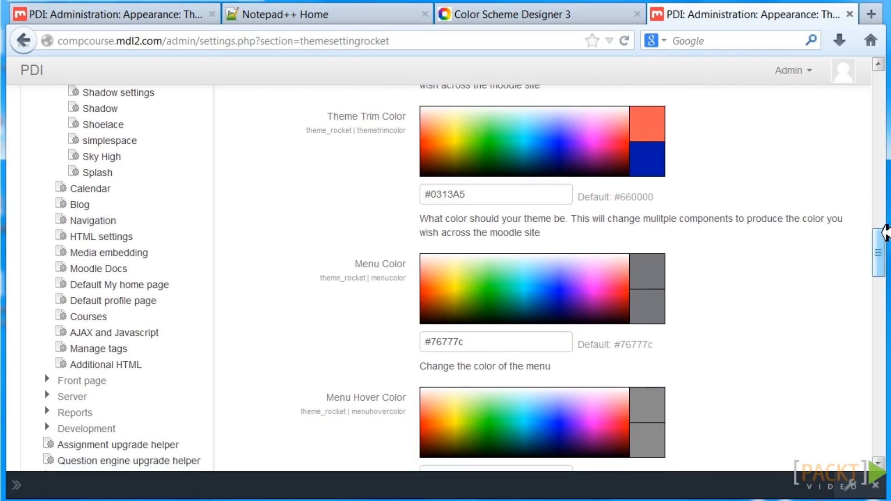
click(494, 283)
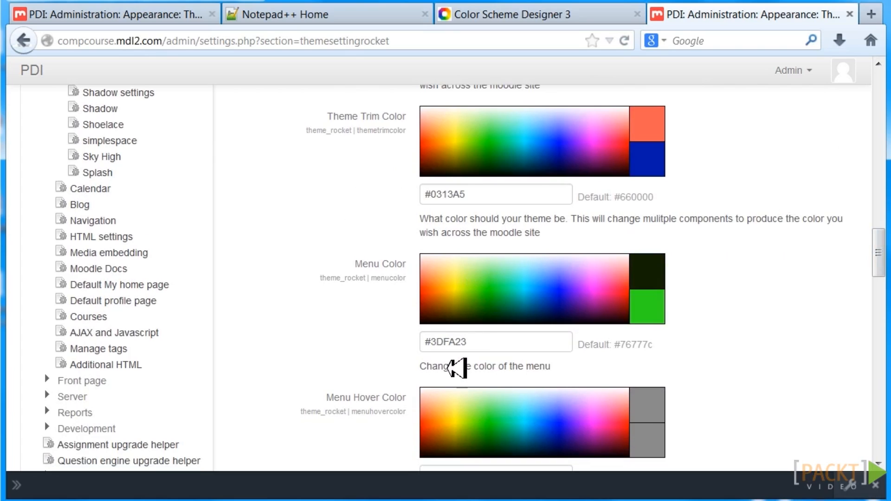
drag(888, 250, 877, 287)
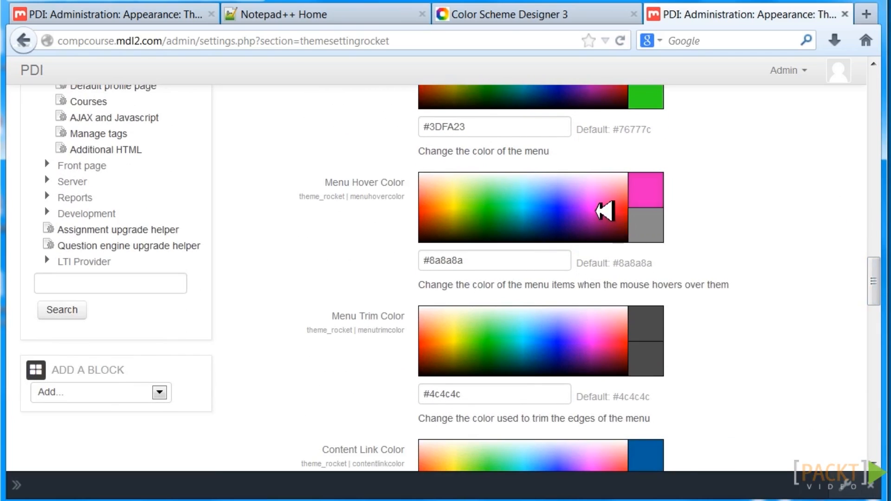
click(603, 206)
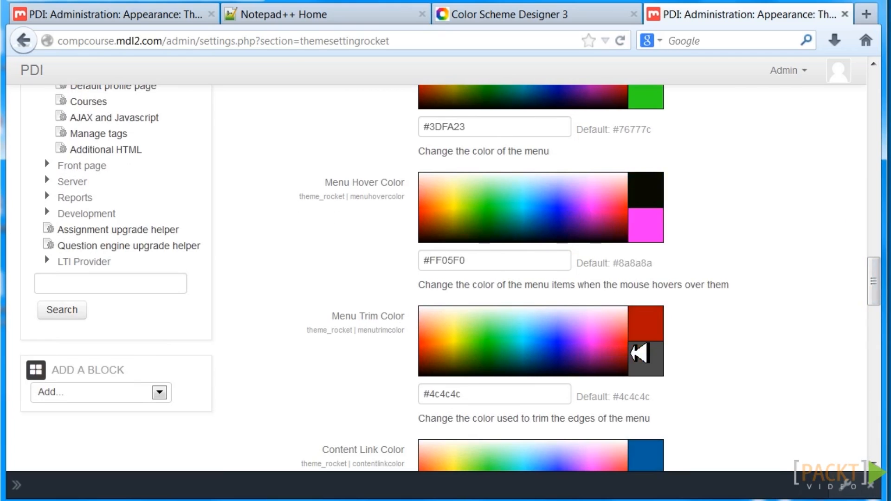
Step: Review the remaining Rocket theme settings, from the link colours and Footnote down to the Custom CSS field
drag(876, 285, 878, 347)
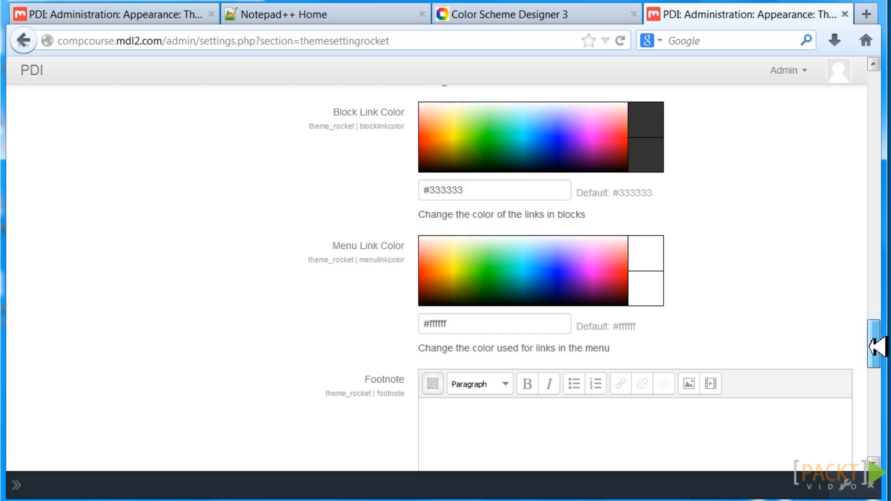
drag(878, 347, 879, 429)
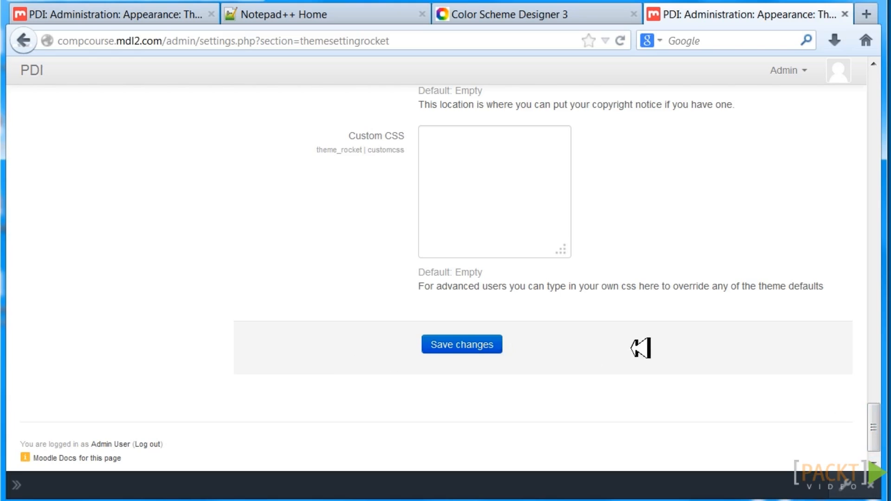
drag(877, 406, 882, 216)
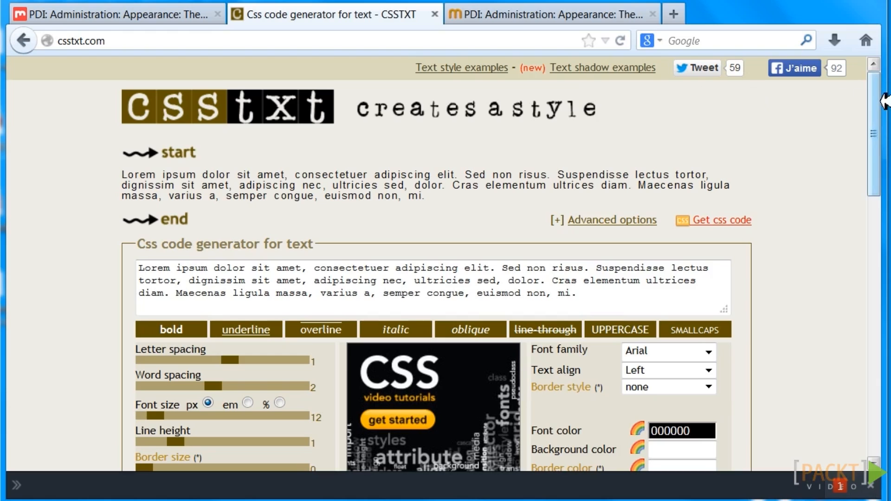
Step: On the CSSTXT text style generator, set the sample text's font family to Impact
drag(879, 99, 879, 157)
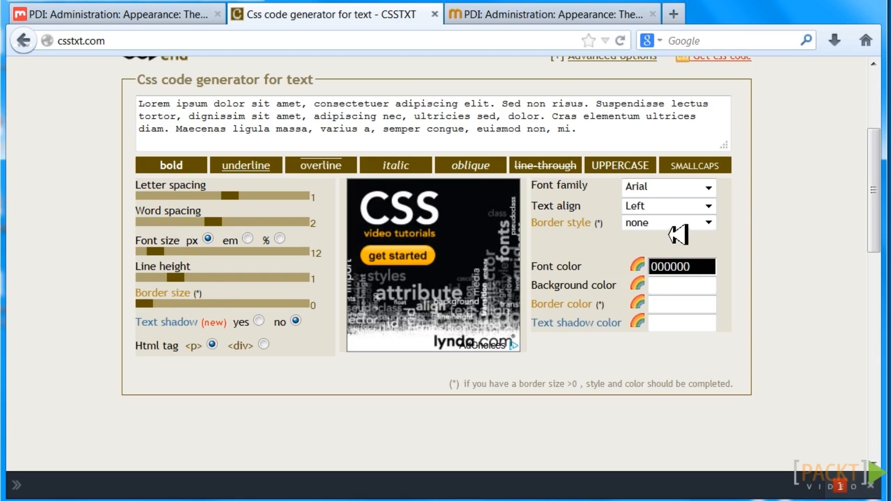
click(709, 188)
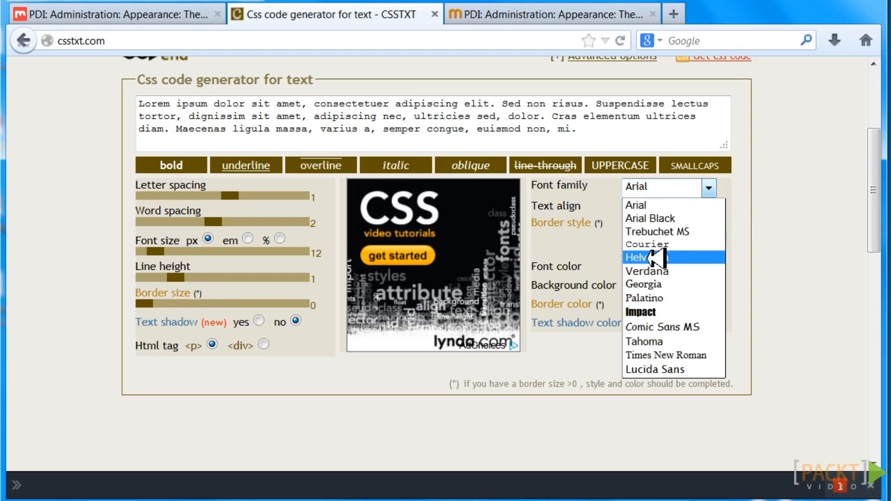
click(654, 311)
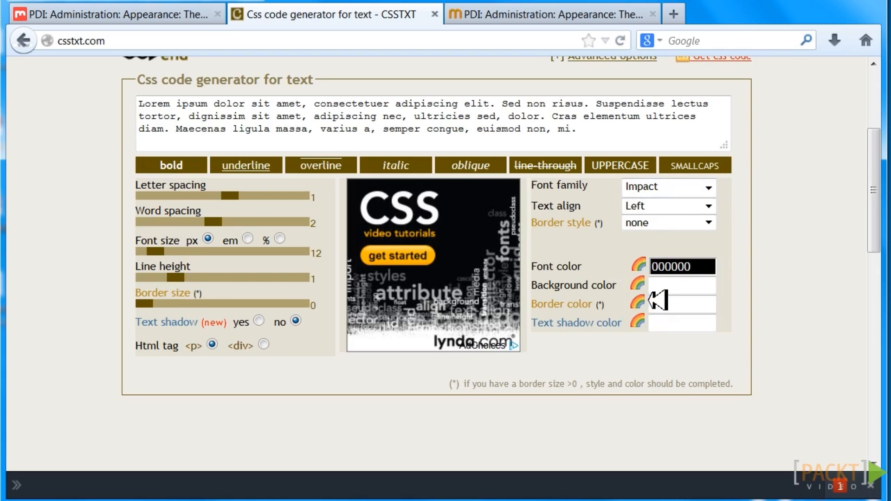
Step: Set the sample text's alignment to Right and its border style to dashed
click(709, 206)
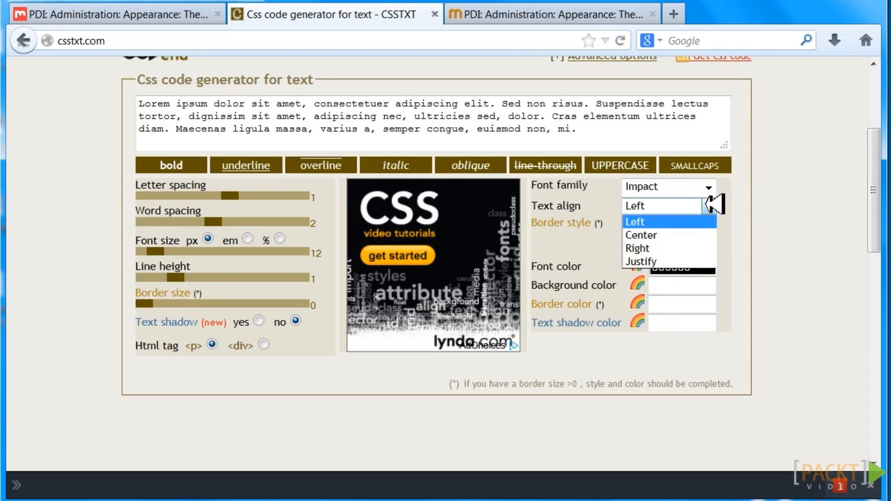
click(646, 248)
click(708, 223)
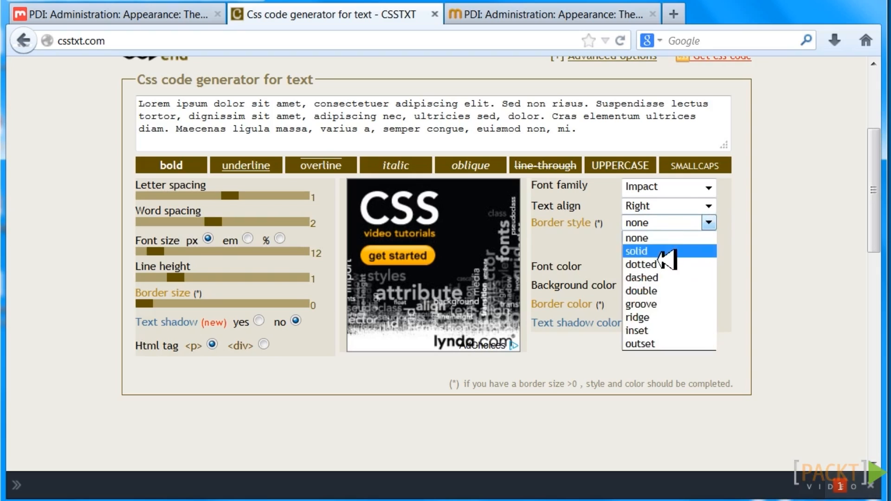
click(654, 277)
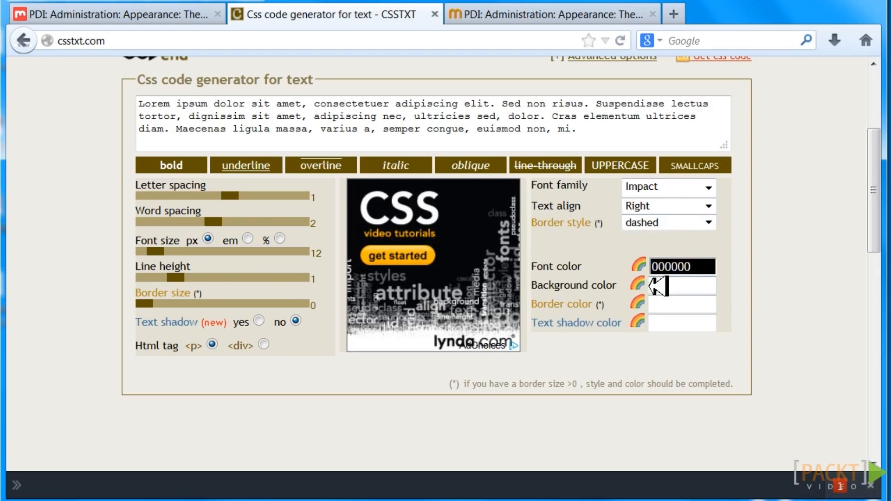
Step: Try to give the sample text a reddish-pink font color, and set its background color to yellow E4FF38
click(683, 268)
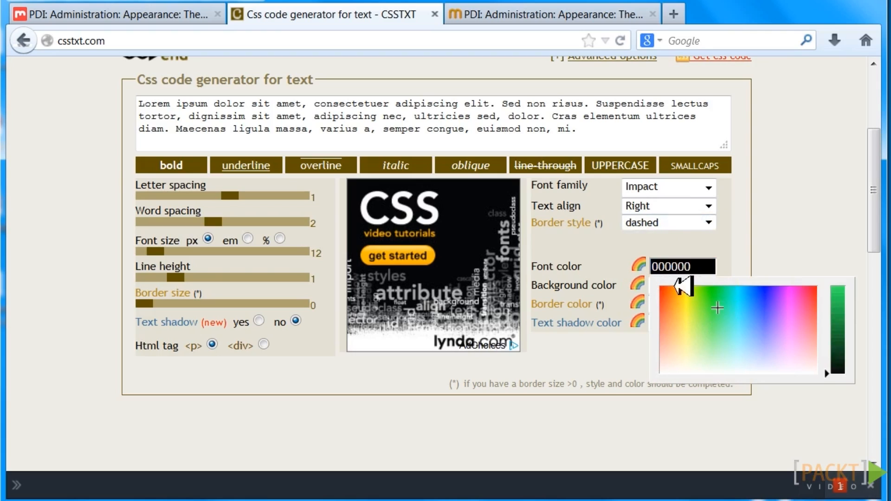
click(807, 307)
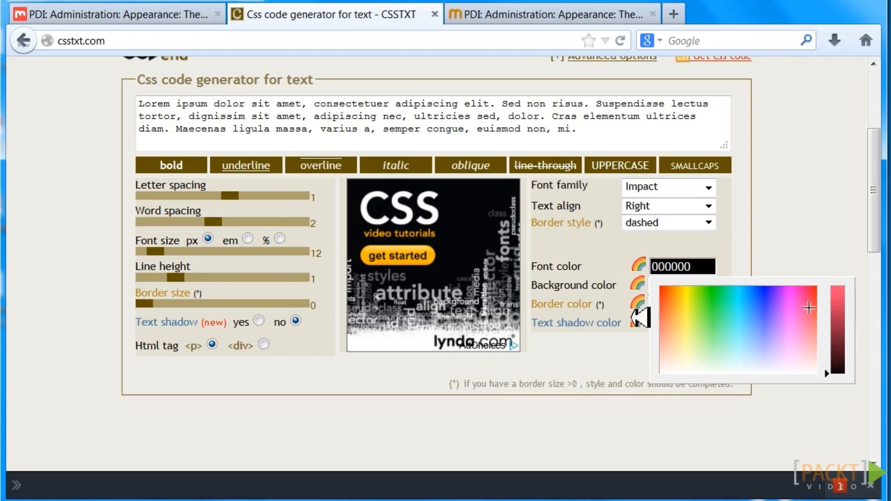
click(681, 285)
click(686, 324)
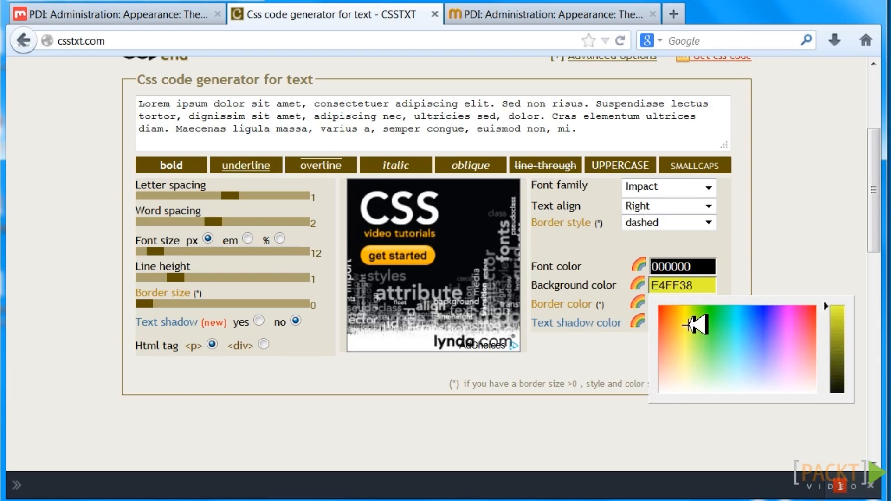
Step: Try to change the sample text's font color to pink
click(682, 267)
click(803, 306)
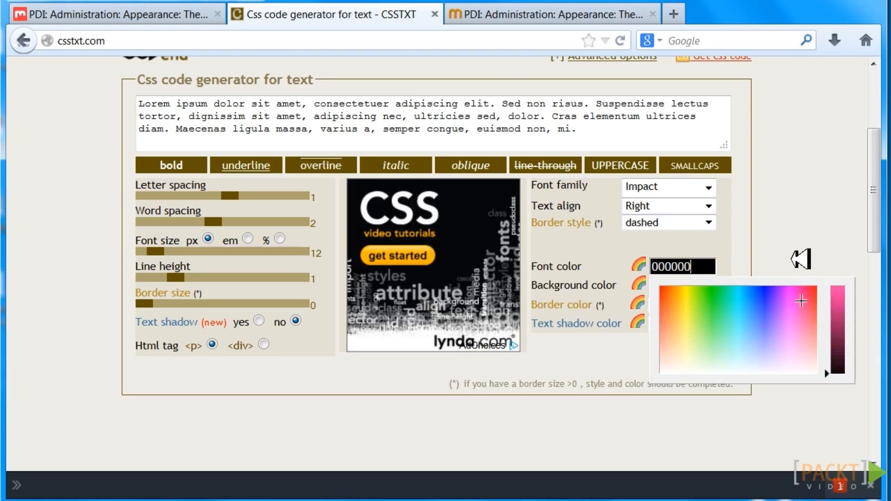
click(800, 258)
Step: Set the sample text's border color to turquoise 3DFFBE and its text shadow color to light purple EEB8FF
click(668, 306)
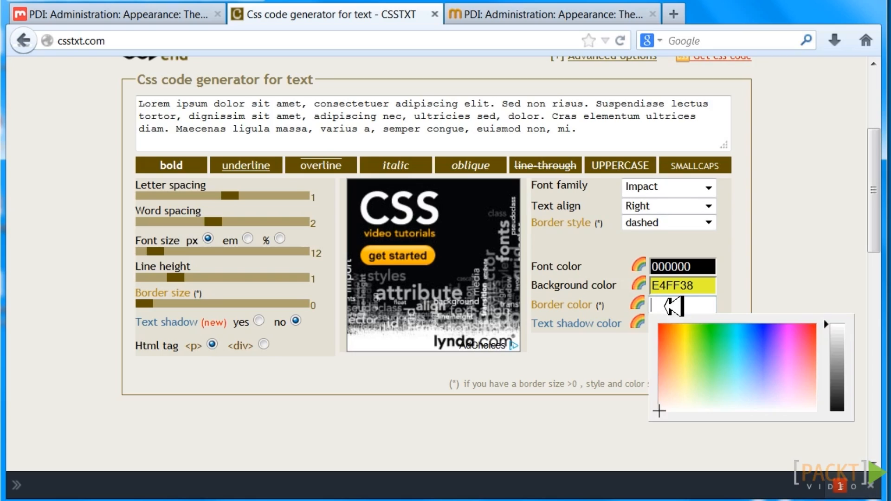
click(728, 344)
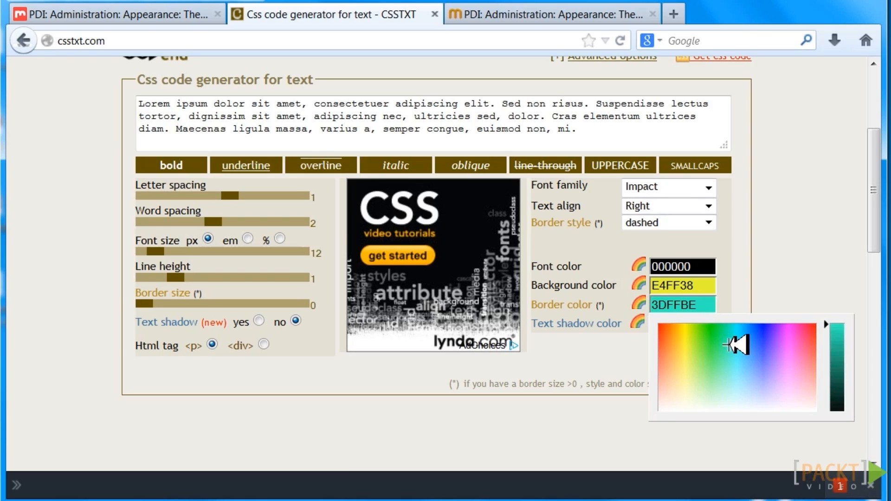
click(574, 345)
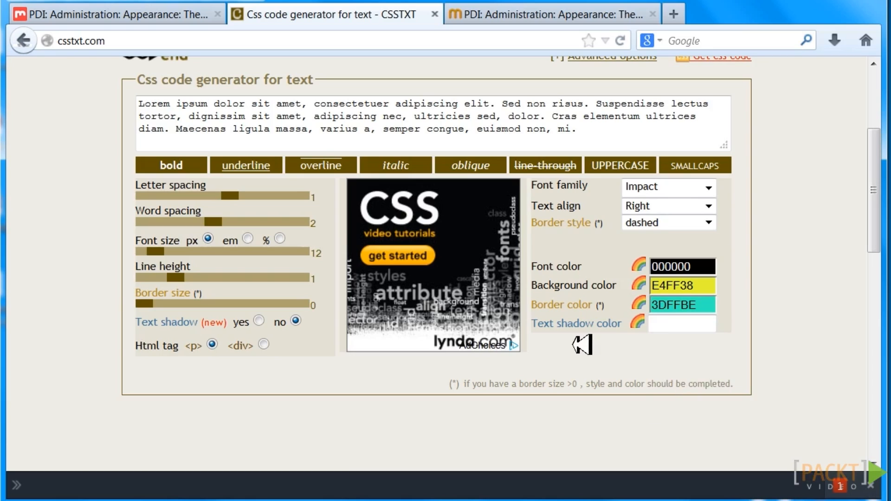
click(672, 322)
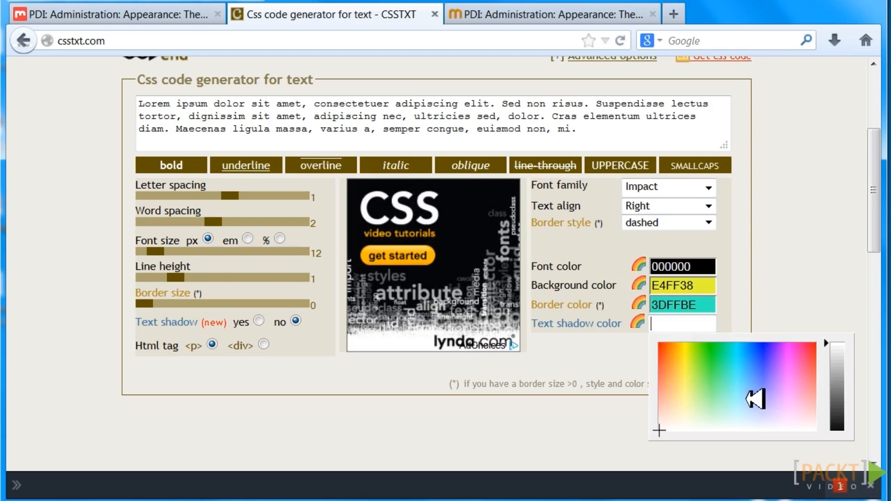
click(783, 405)
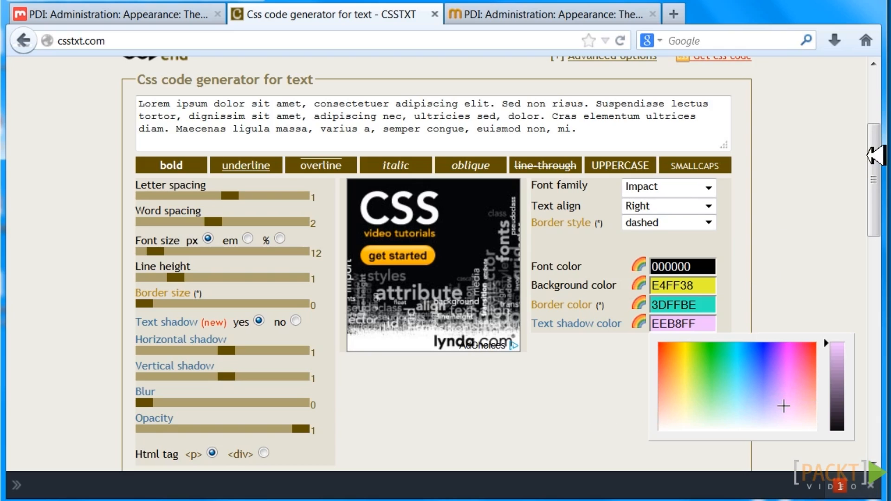
drag(877, 158, 877, 132)
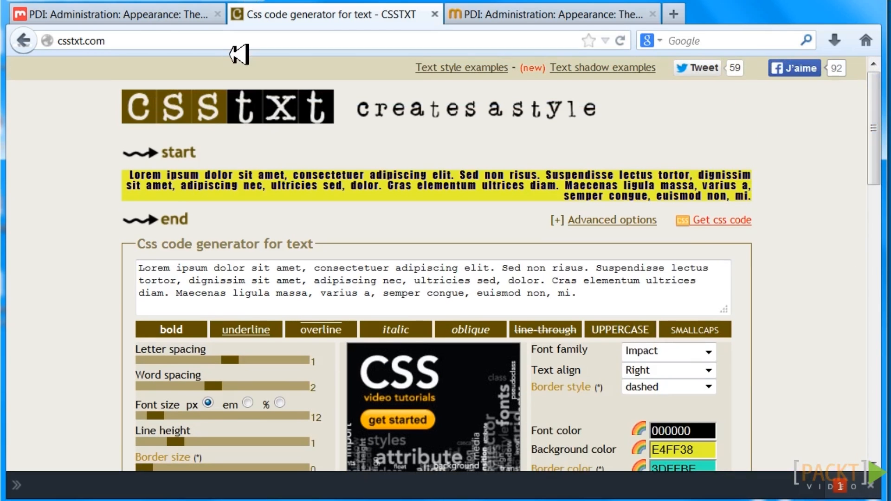
Step: Return to the Afterburner theme's settings and look over its Custom CSS field and the options above it
click(201, 10)
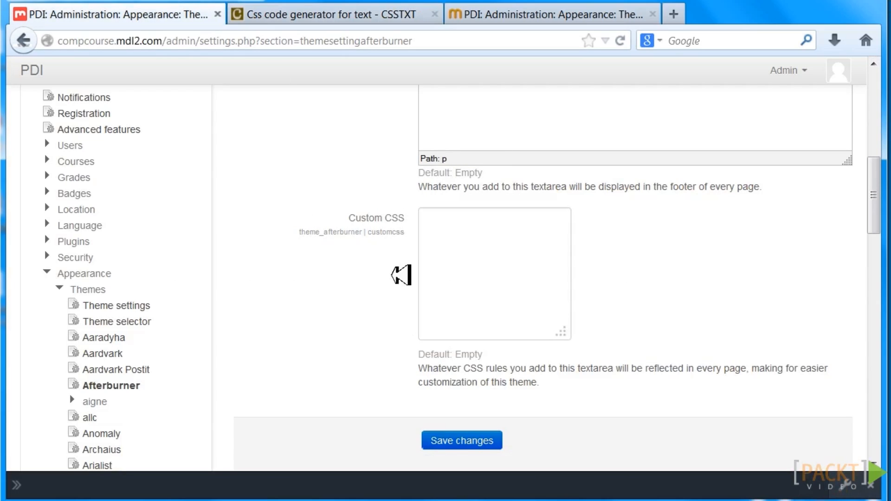
click(458, 235)
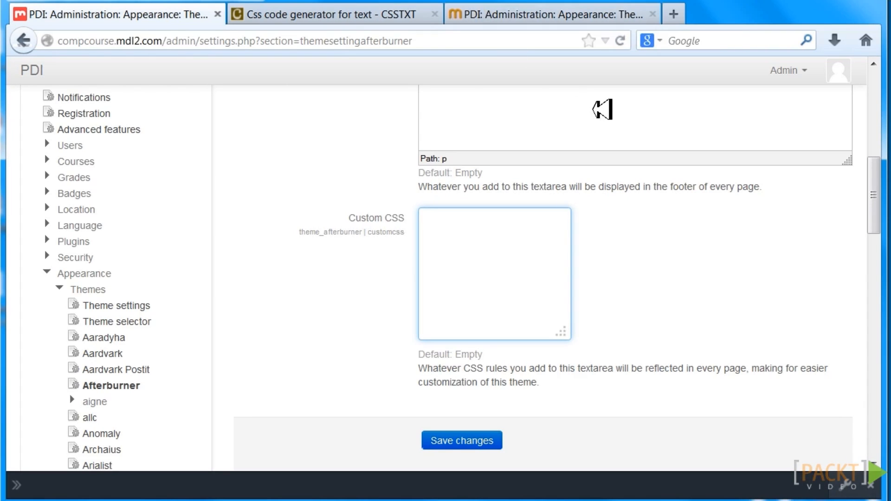
drag(874, 175, 887, 86)
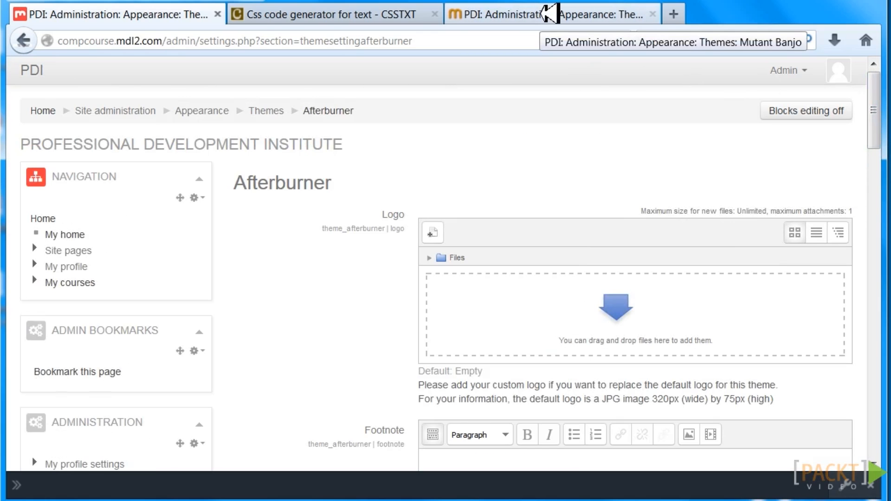
Step: Switch to the Mutant Banjo theme's settings and go past the colour swatch to the body font setting
click(550, 13)
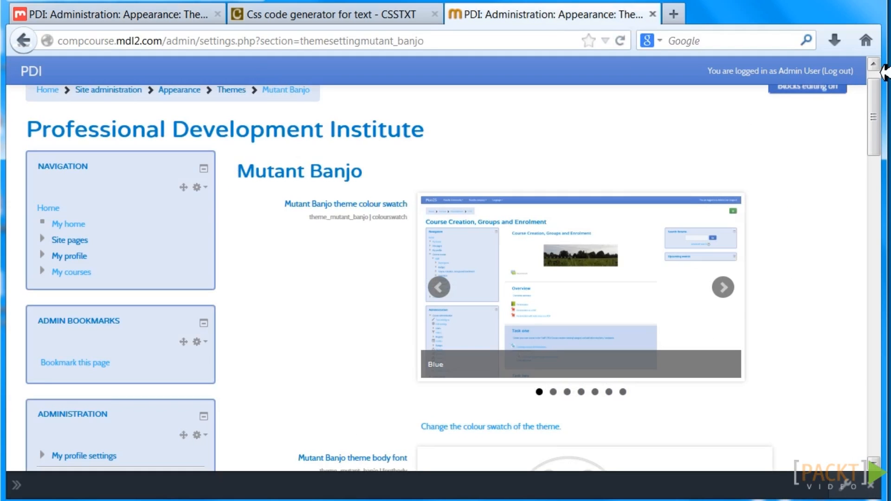
drag(876, 90, 877, 74)
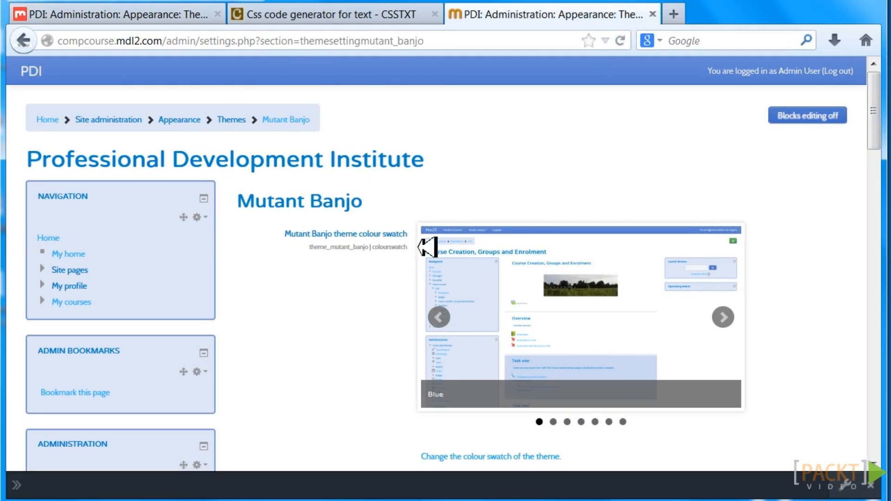
drag(880, 90, 872, 150)
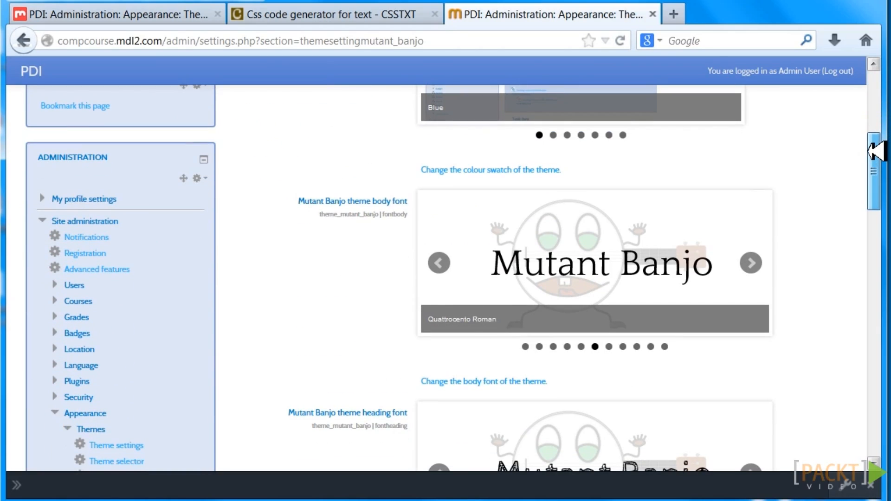
Step: Advance the Mutant Banjo theme's body font from Quattrocento Roman to Short Stack
click(753, 256)
click(753, 256)
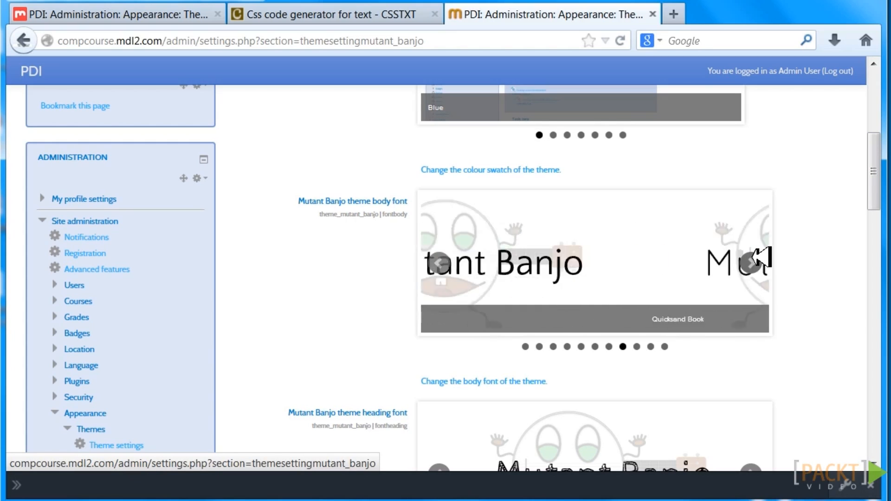
click(759, 258)
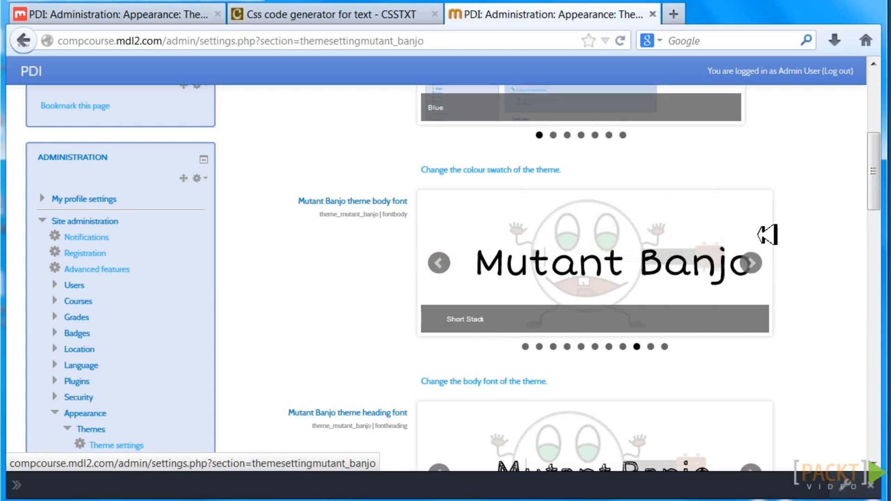
drag(865, 185, 889, 85)
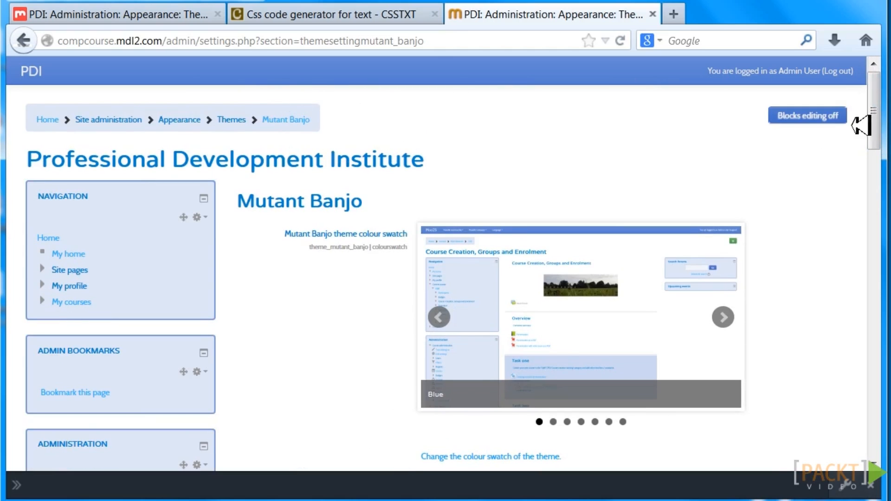
Step: Cycle through the Mutant Banjo body font choices, including Source Code Pro, Bellota and Henny Penny, stopping at Quattrocento Sans
drag(879, 114, 876, 163)
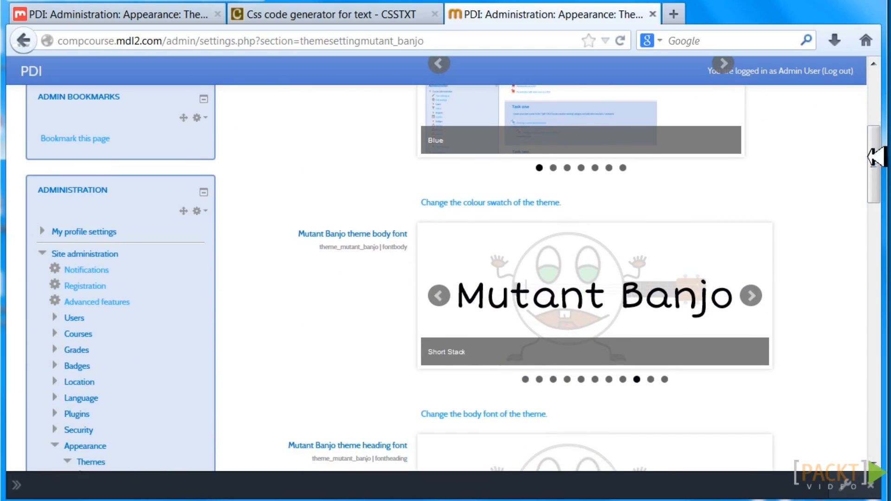
click(756, 292)
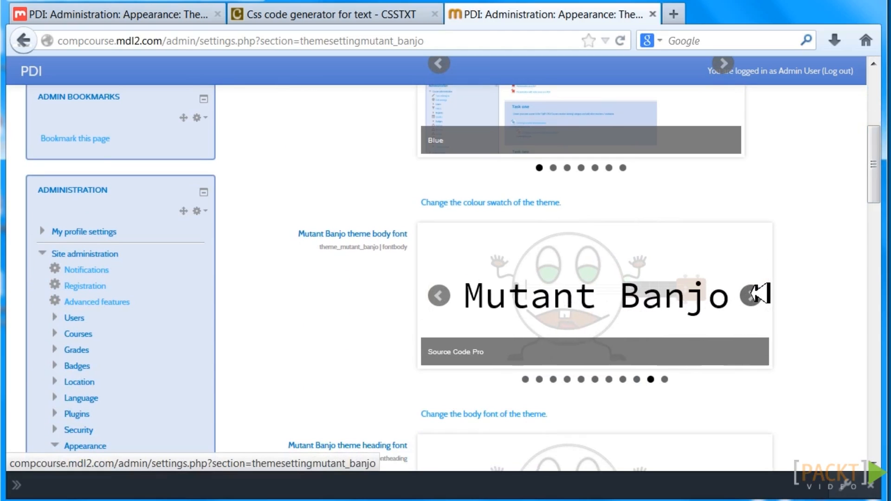
click(757, 293)
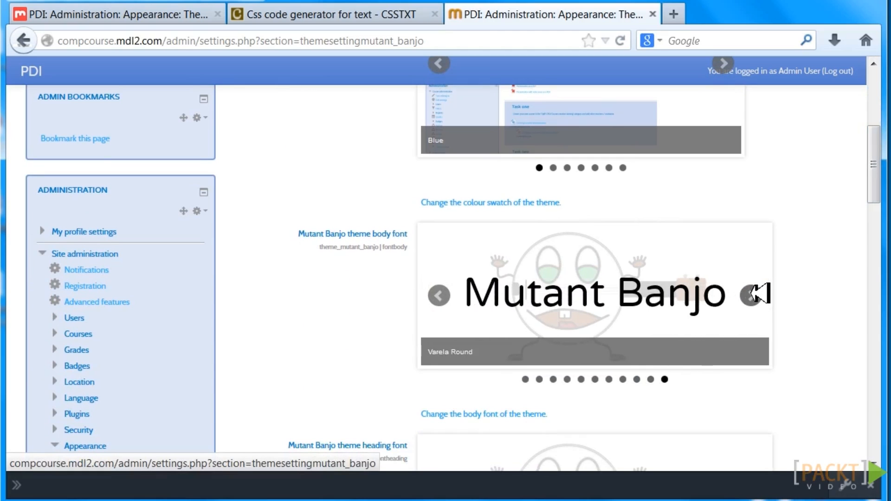
click(756, 293)
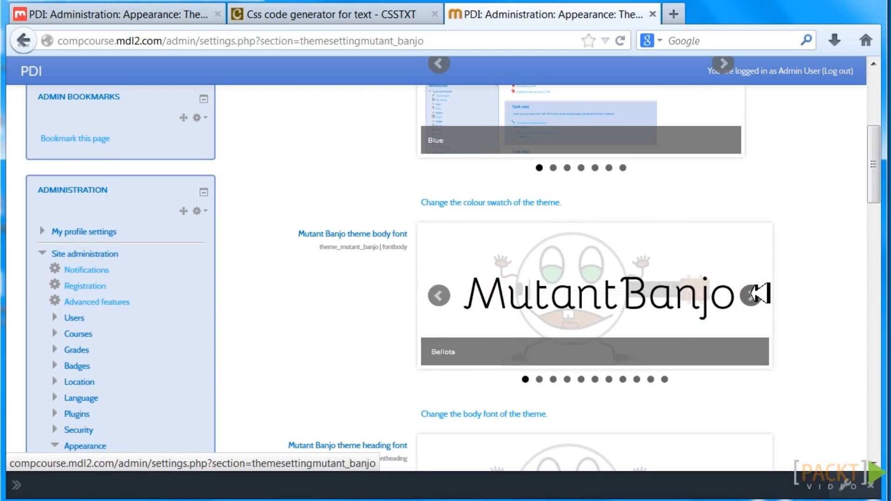
click(751, 296)
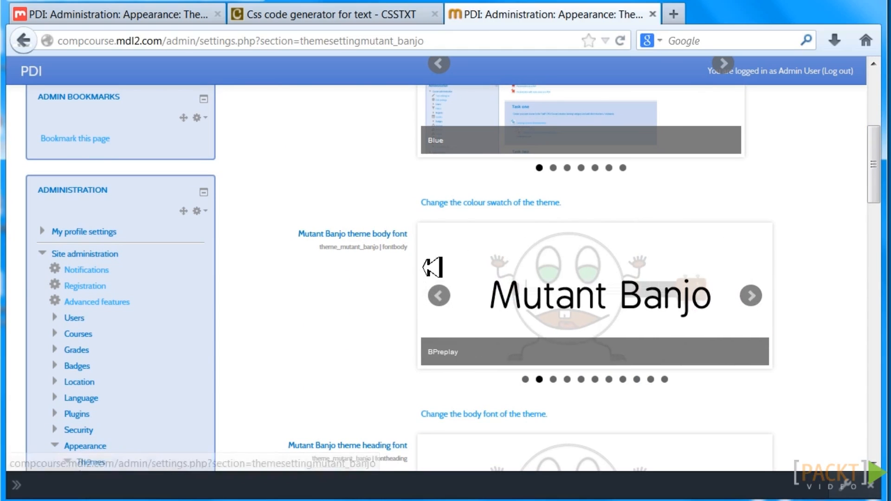
click(439, 295)
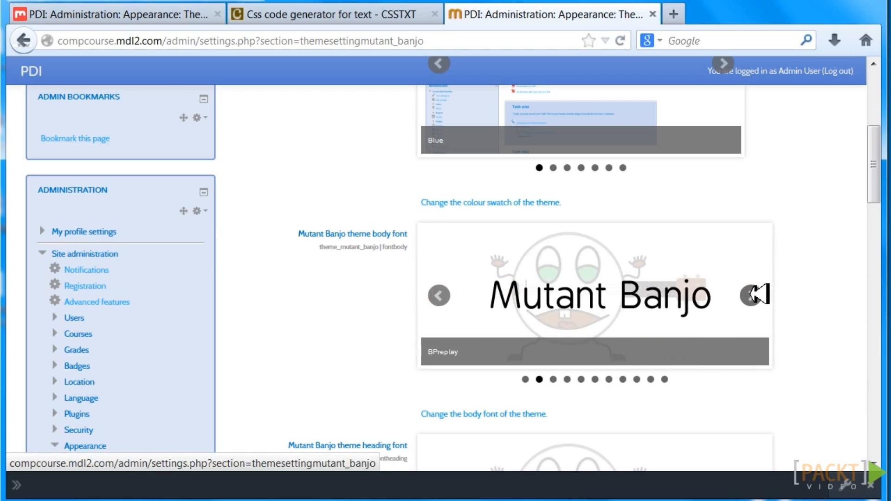
click(756, 294)
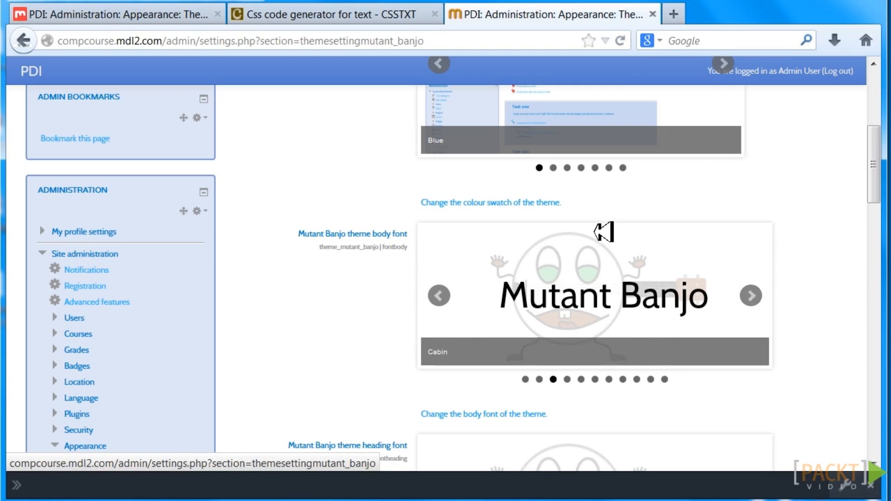
click(756, 293)
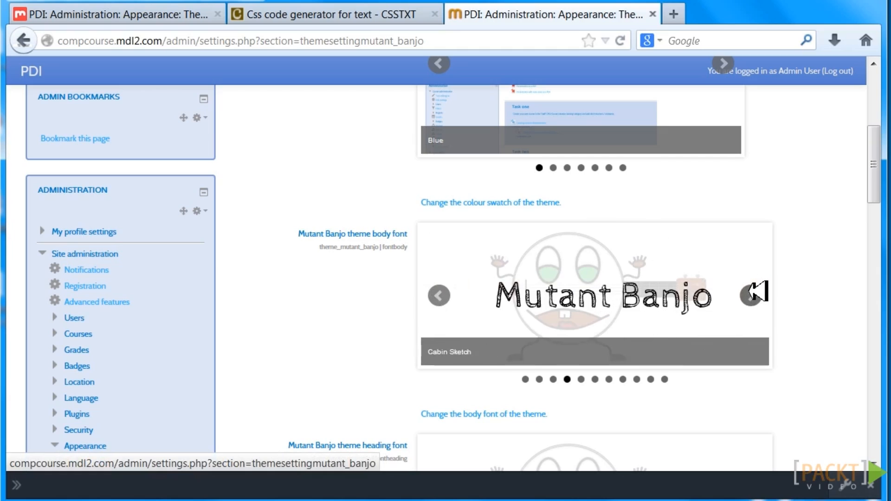
click(756, 293)
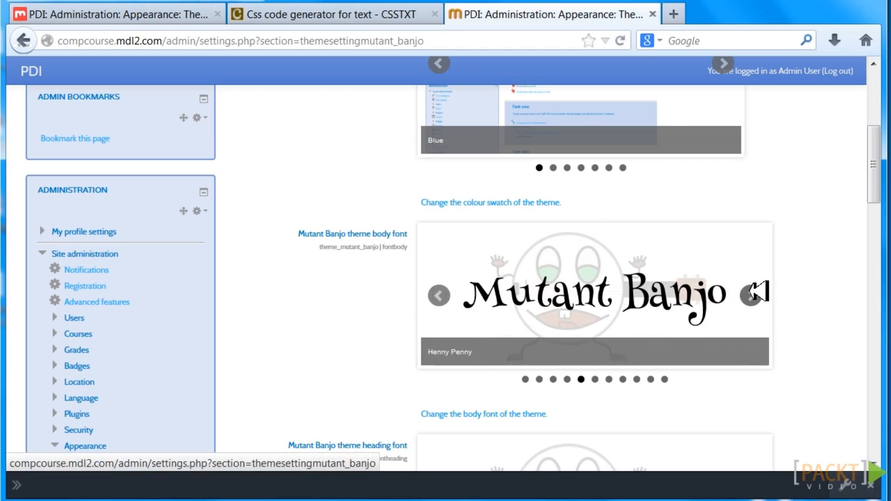
click(756, 292)
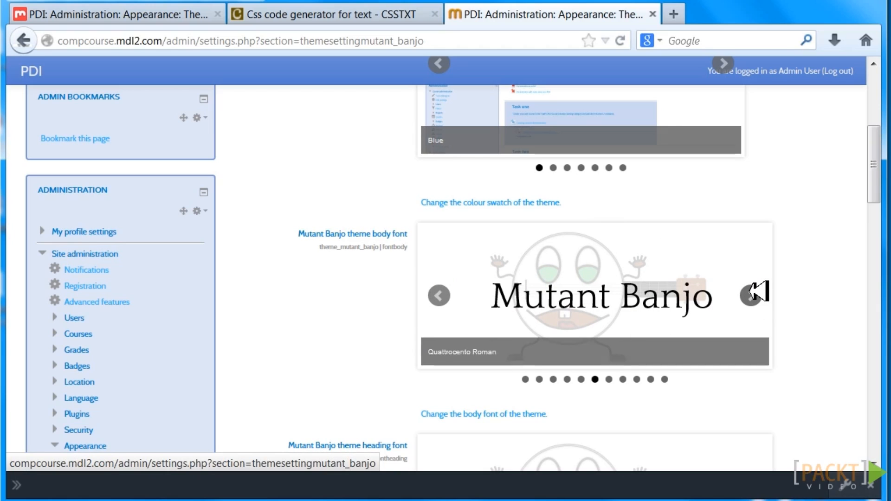
click(756, 292)
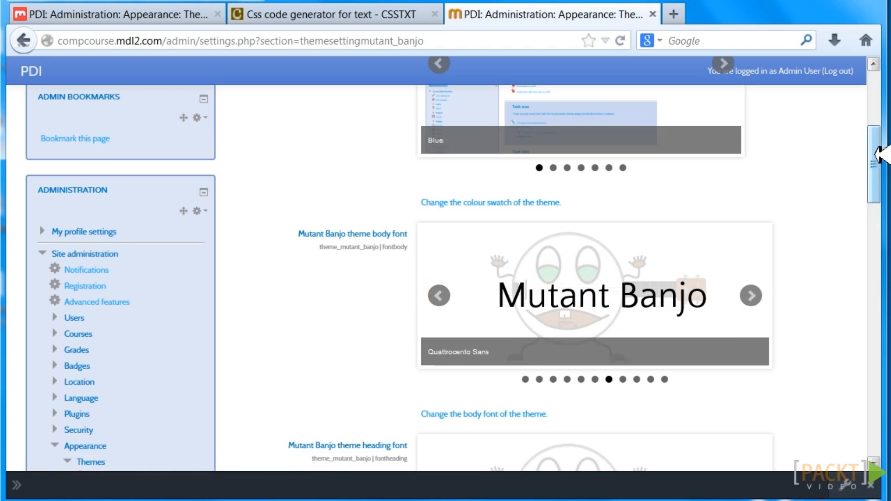
Step: Cycle through the Mutant Banjo heading font choices, including Quattrocento Sans, Short Stack, Varela Round and BPreplay, stopping at Henny Penny
drag(878, 153, 877, 204)
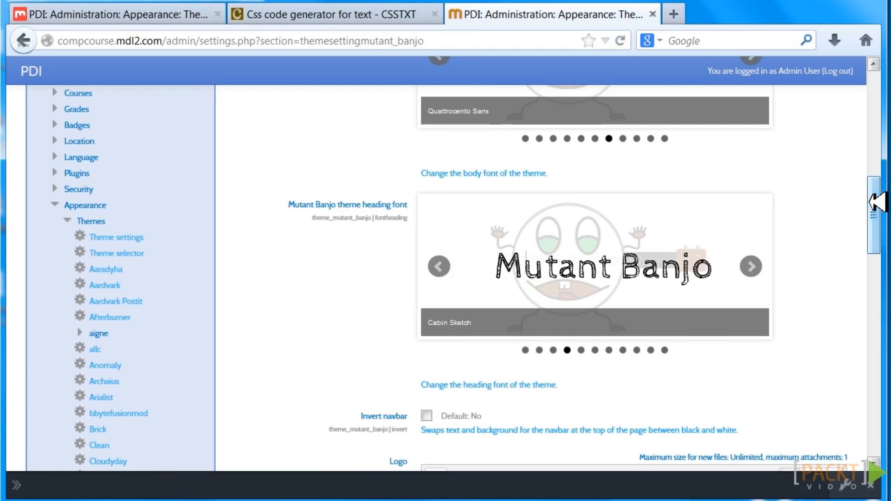
click(756, 262)
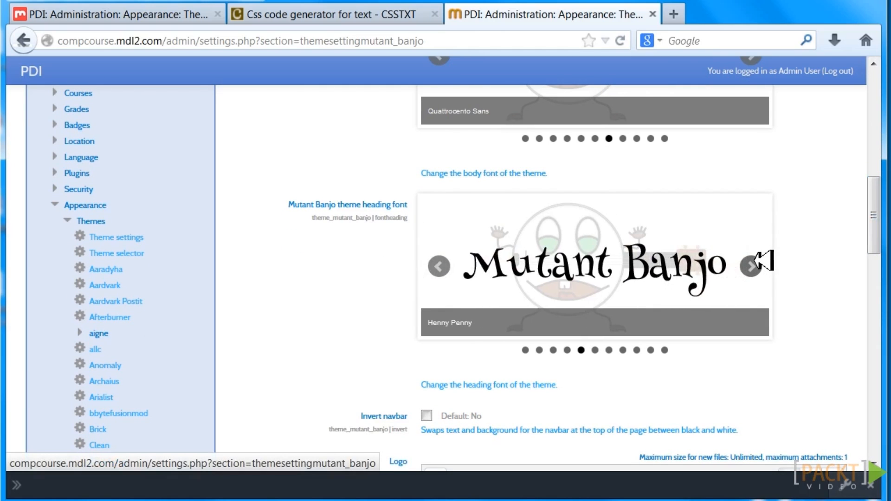
click(756, 263)
click(756, 262)
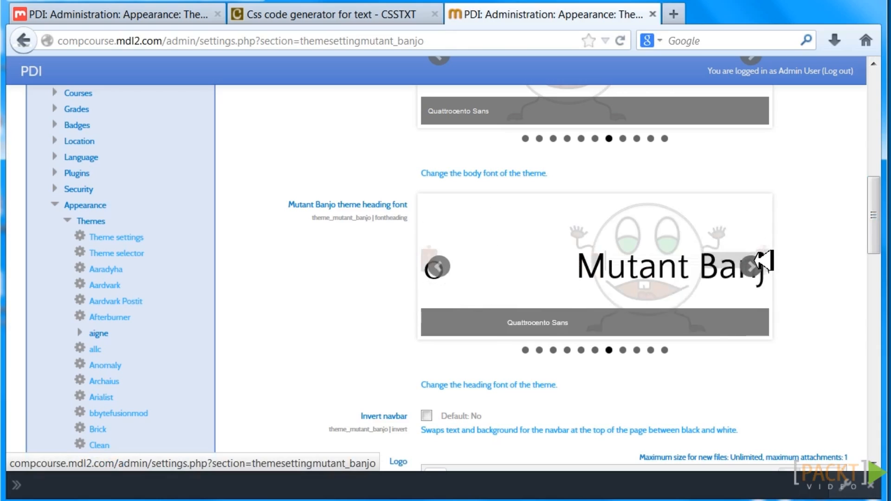
click(756, 262)
click(756, 262)
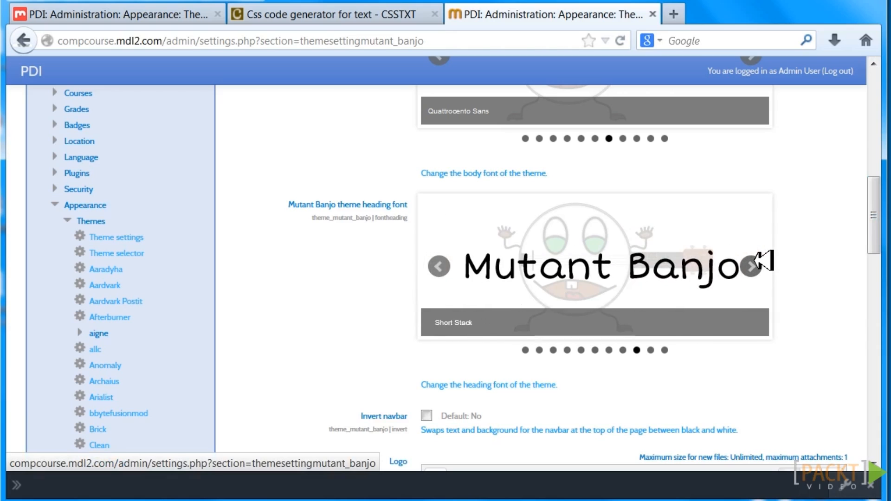
click(756, 262)
click(756, 262)
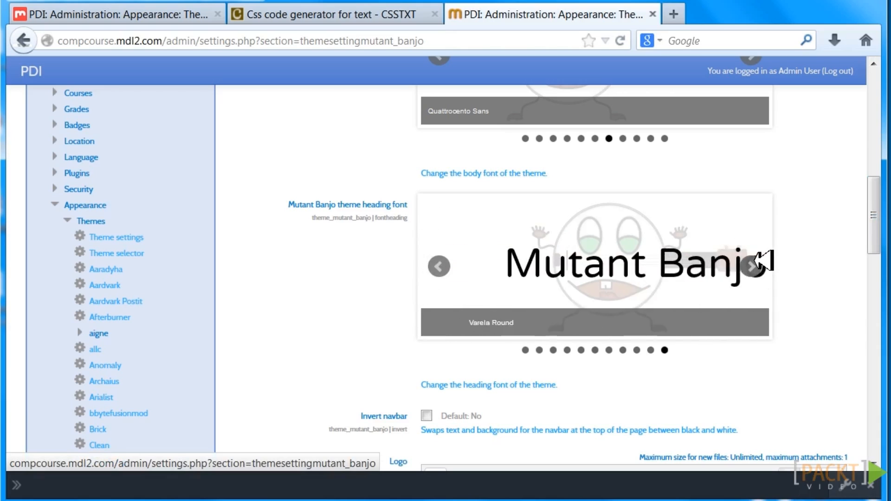
click(756, 262)
click(756, 262)
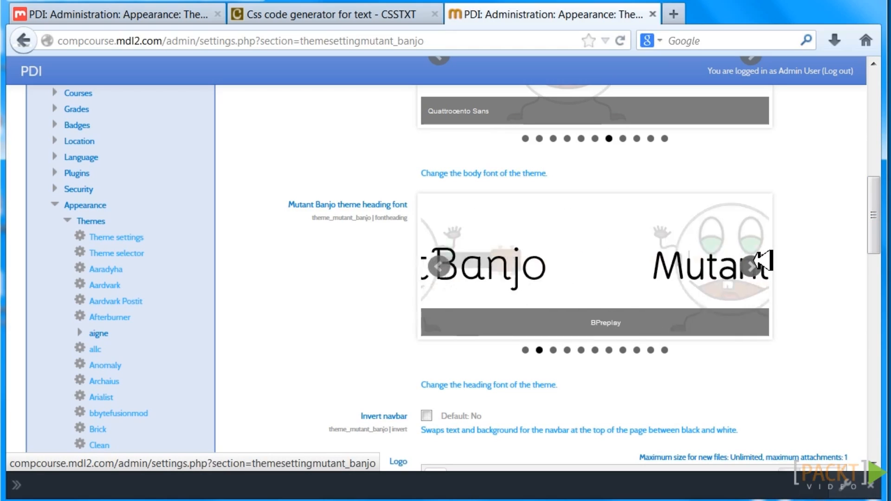
click(756, 262)
click(756, 262)
click(756, 262)
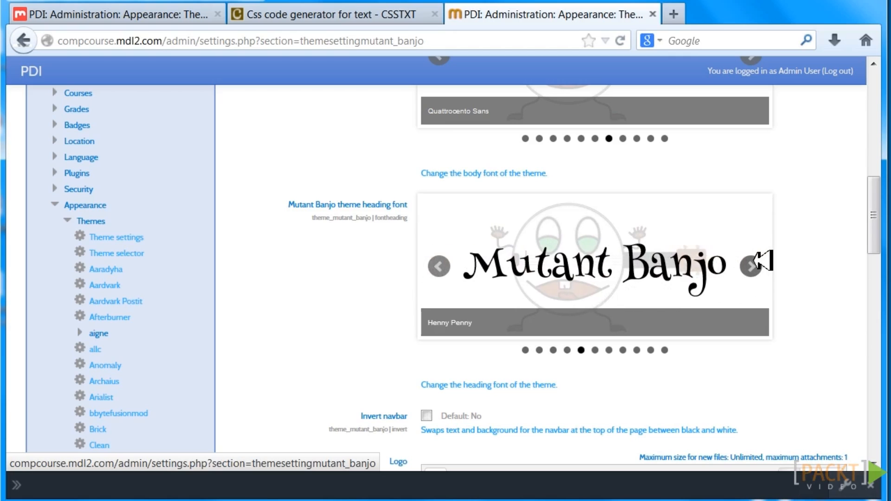
Step: Go past the logo upload area and place the cursor in the Mutant Banjo theme's Custom CSS field
drag(874, 193, 871, 285)
click(478, 257)
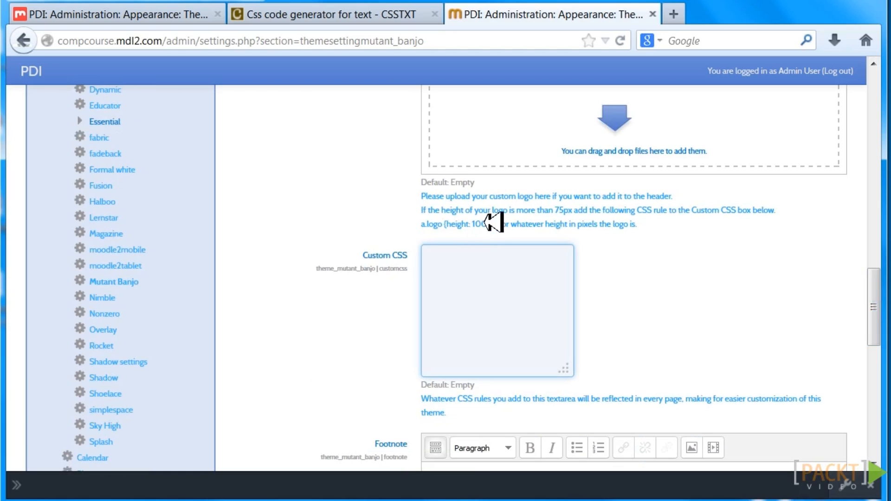
Step: Switch to the CSSTXT text code generator and set the sample text's font family to Lucida Sans
click(302, 11)
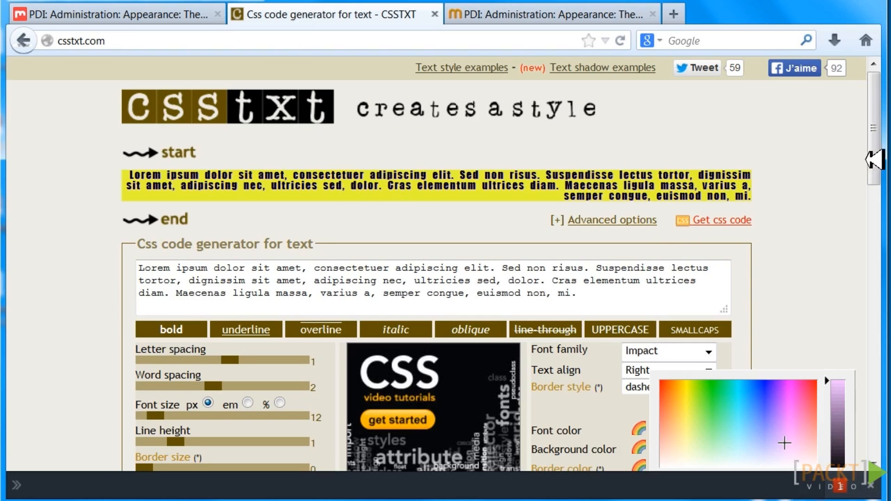
drag(873, 159, 876, 212)
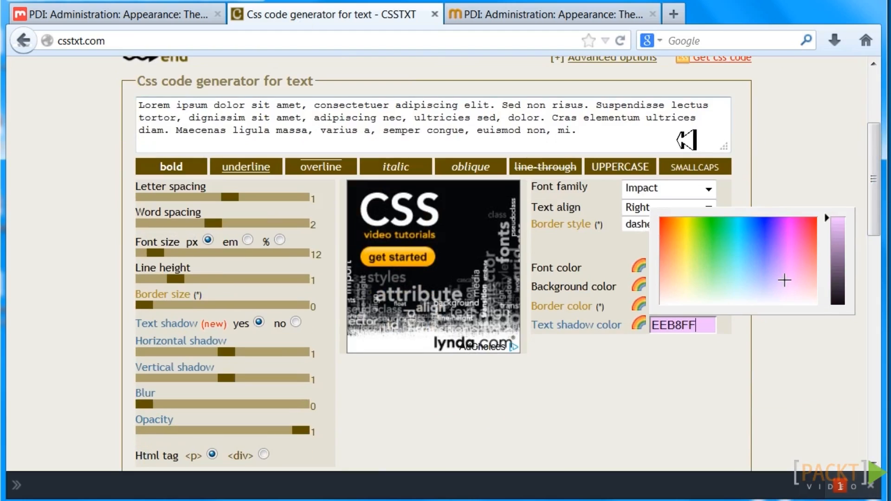
click(708, 185)
click(710, 186)
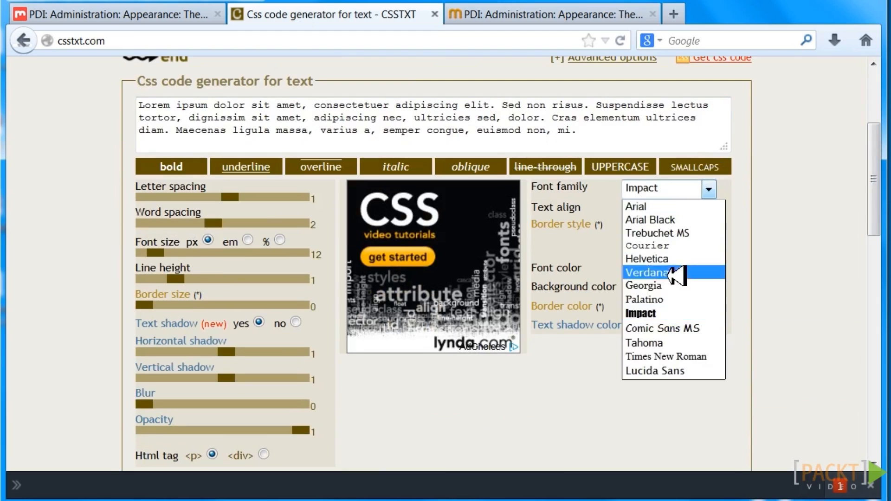
click(652, 370)
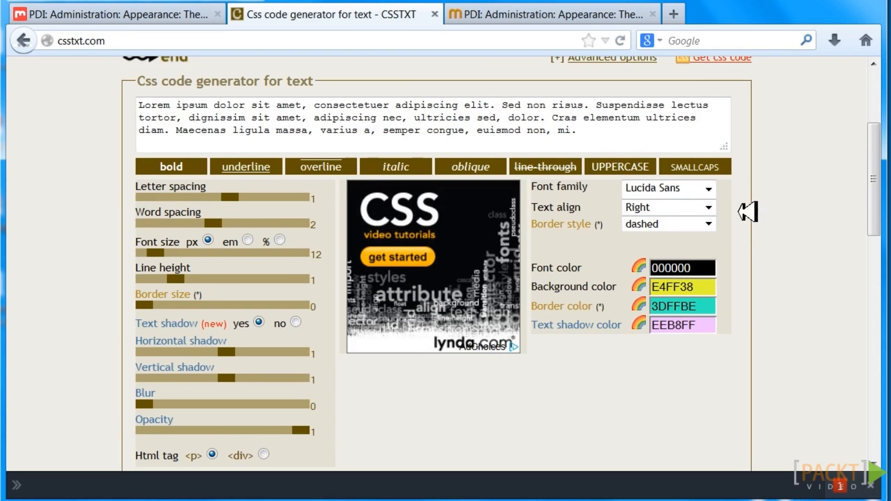
Step: Apply uppercase, small caps, oblique, italic and overline to the sample text and lower the text shadow opacity to 0.6
click(619, 167)
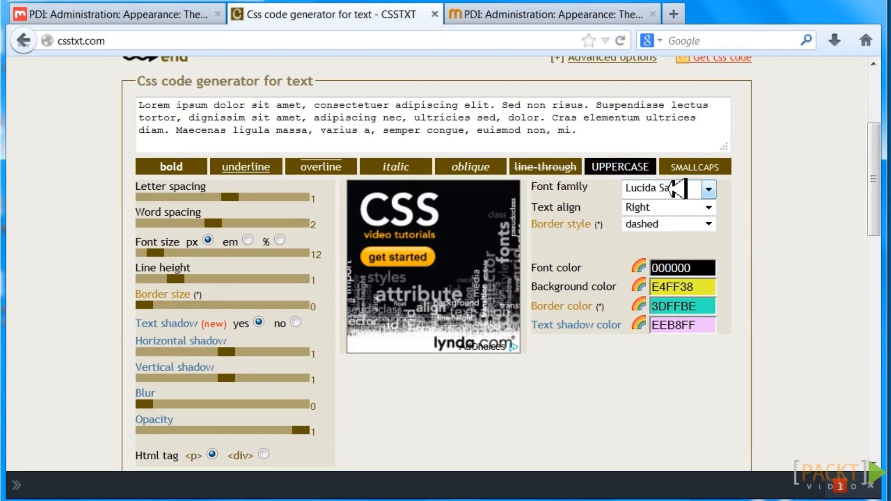
click(695, 167)
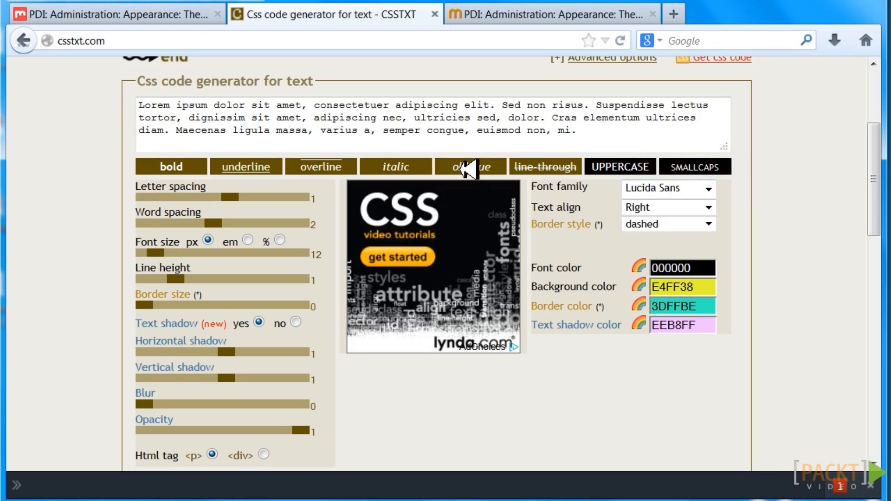
click(469, 167)
click(389, 166)
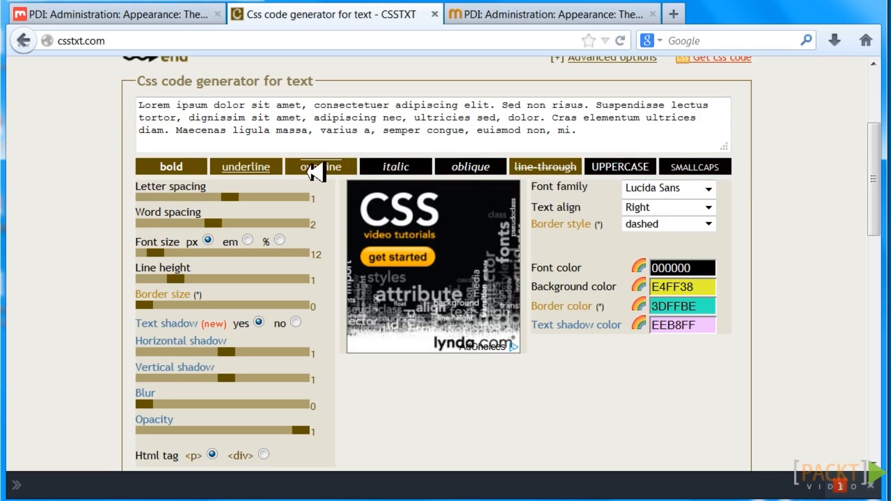
click(338, 167)
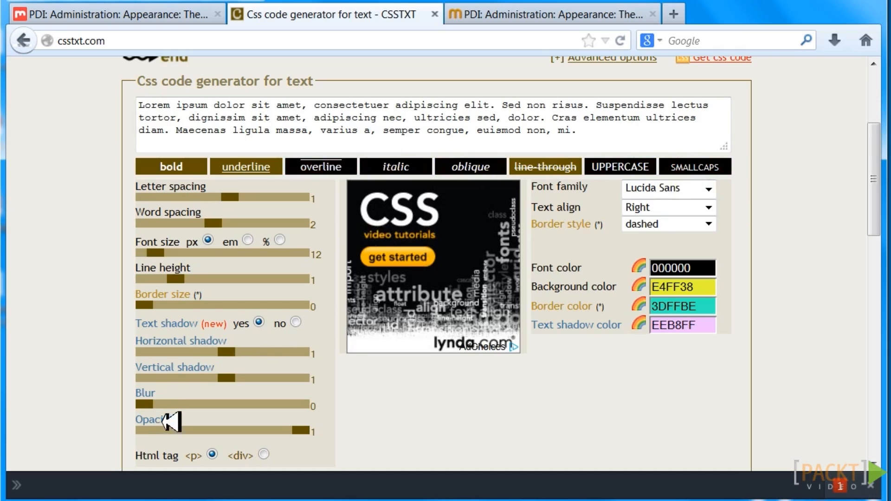
drag(302, 422, 248, 423)
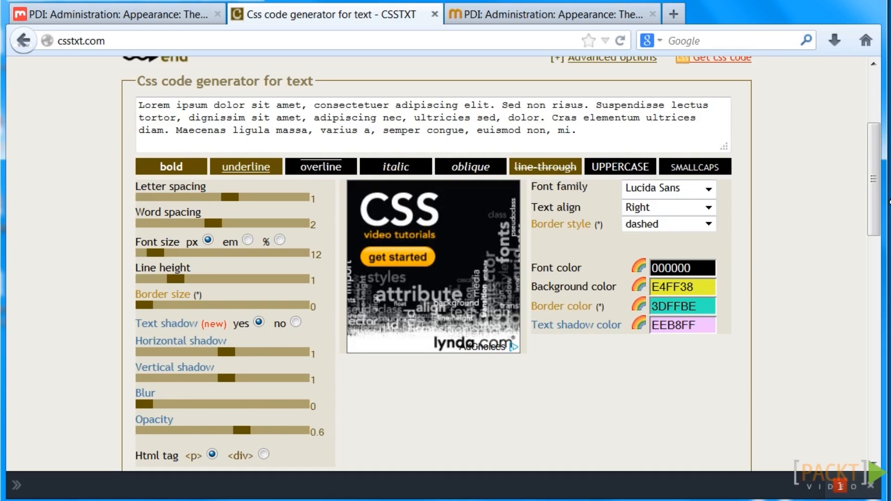
Step: Generate the CSS code for the styled text and bring up the editing options for the Version 1 "novice" code
mouse_move(880, 209)
mouse_down()
mouse_move(880, 264)
mouse_move(880, 201)
mouse_up()
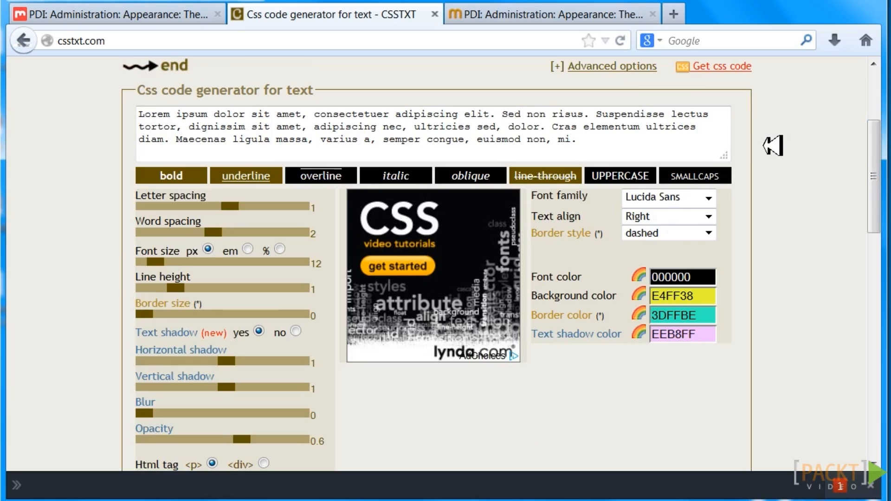
click(725, 66)
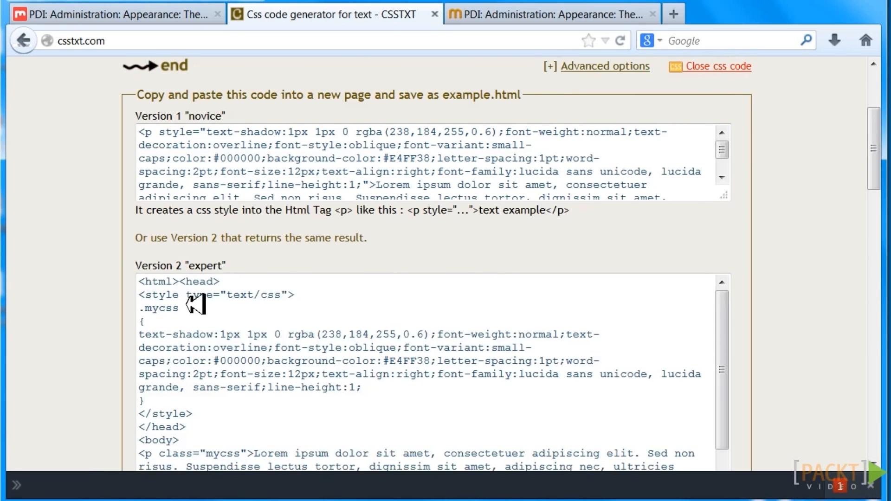
right_click(180, 143)
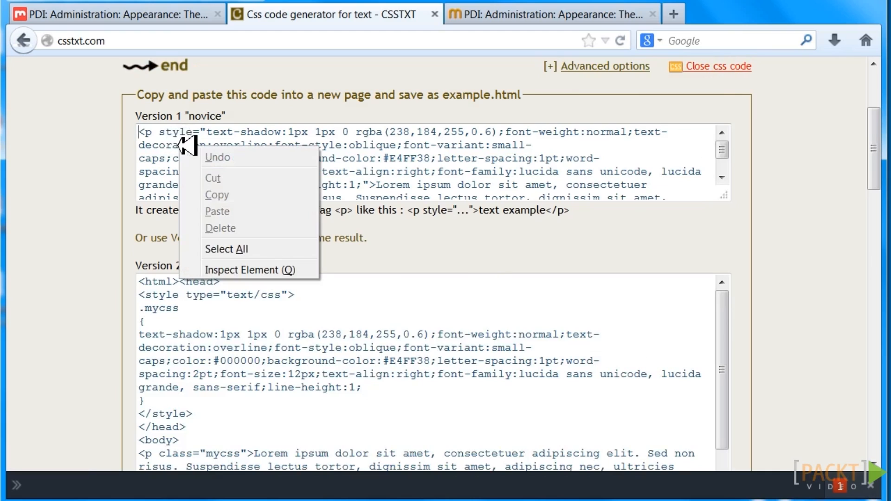
Step: Return to the Afterburner theme's settings and place the cursor in its Custom CSS field
click(101, 9)
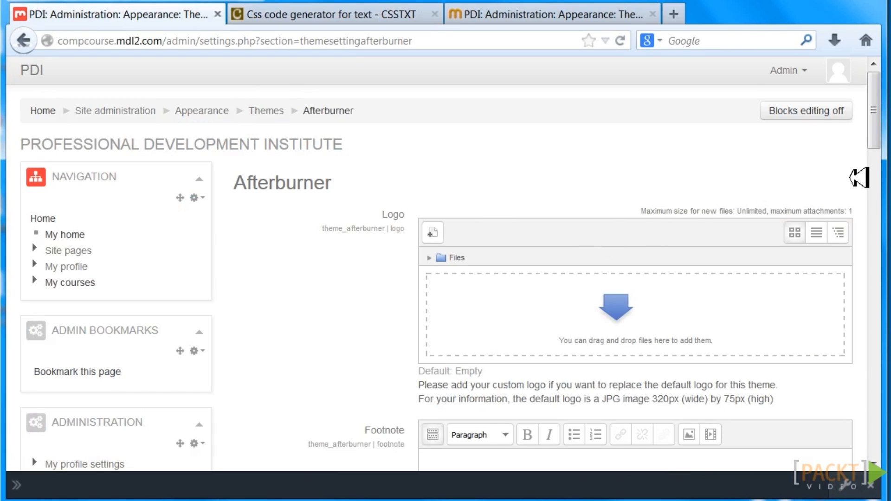
drag(879, 110, 878, 211)
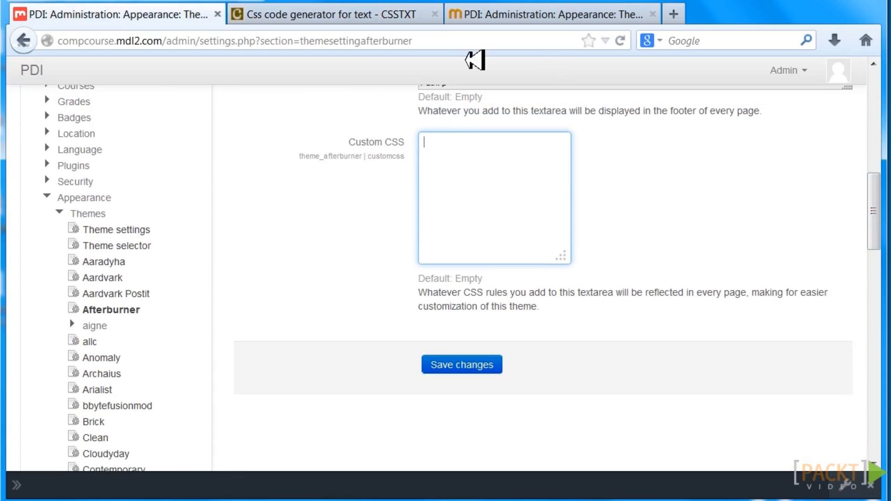
click(422, 172)
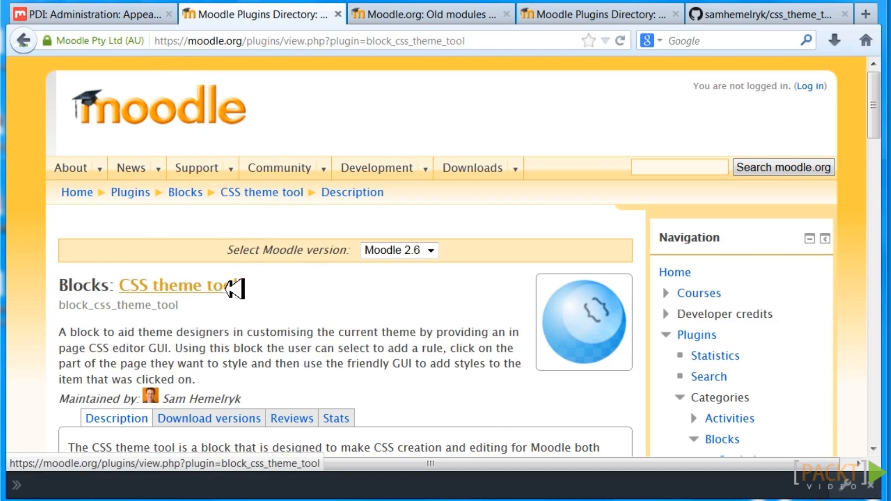
Step: Read the description and feature list of the CSS theme tool block in the Moodle Plugins Directory
drag(876, 91, 876, 137)
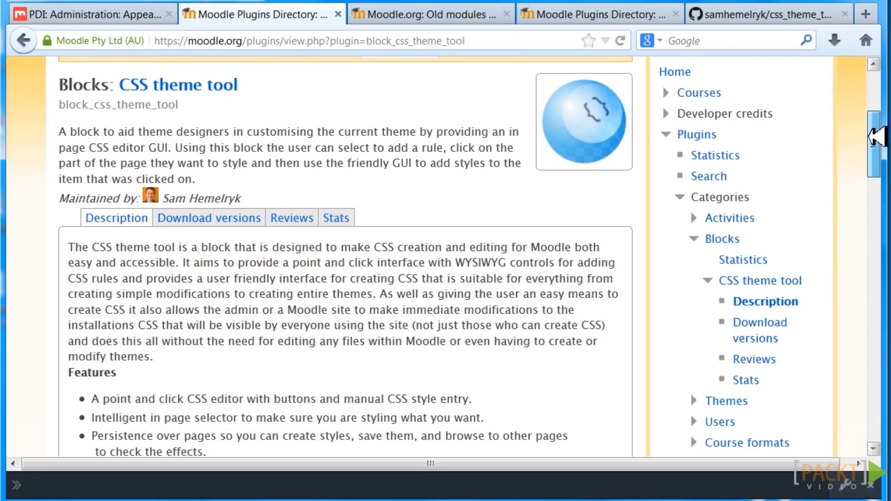
drag(876, 137, 876, 139)
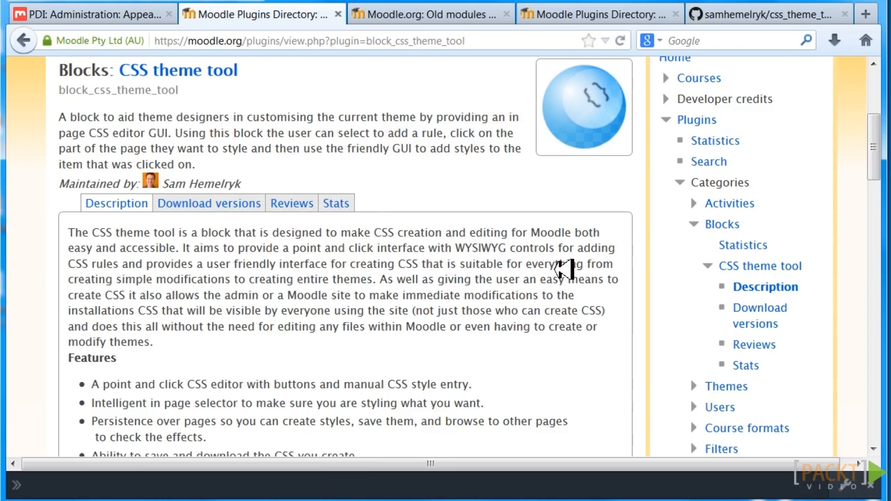
drag(879, 160, 879, 174)
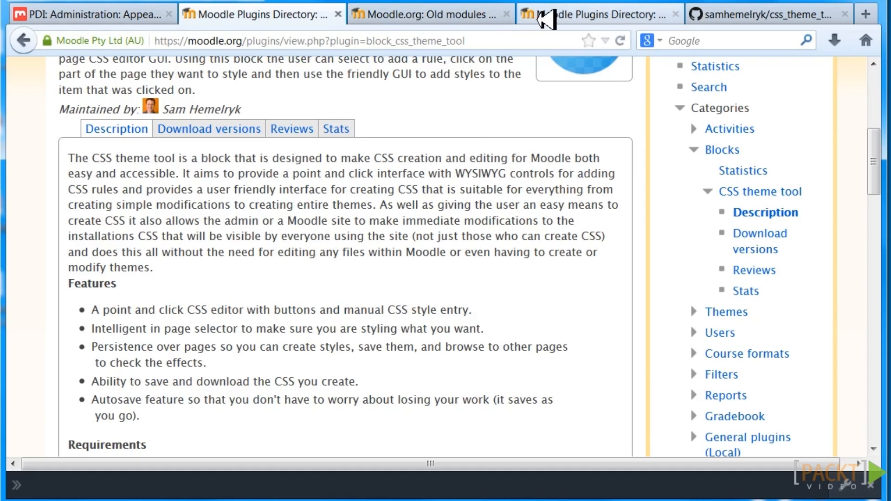
Step: Look over the css_theme_tool GitHub readme, the plugin page's useful links and the block's entry in Moodle.org's old modules database
click(739, 12)
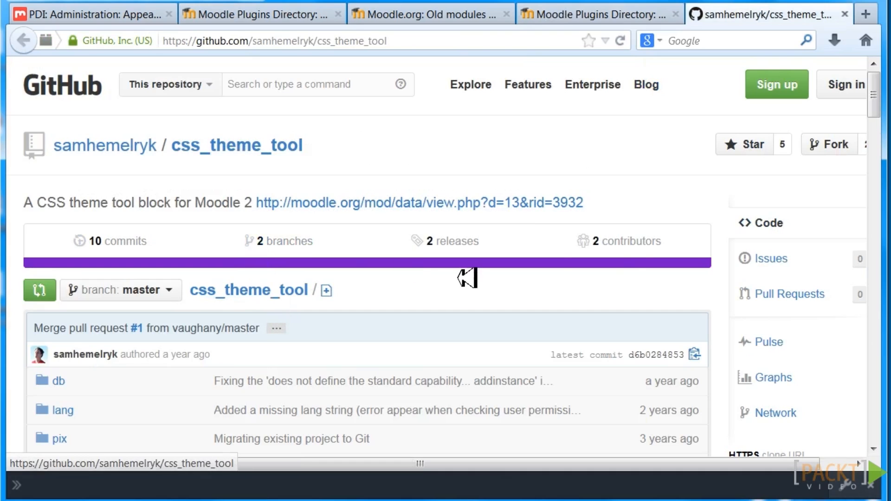
drag(884, 79, 882, 197)
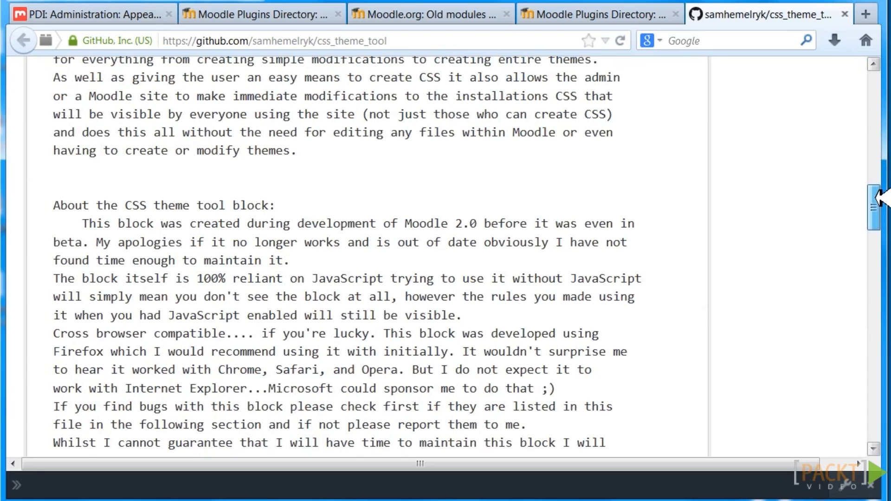
drag(881, 197, 858, 21)
click(589, 6)
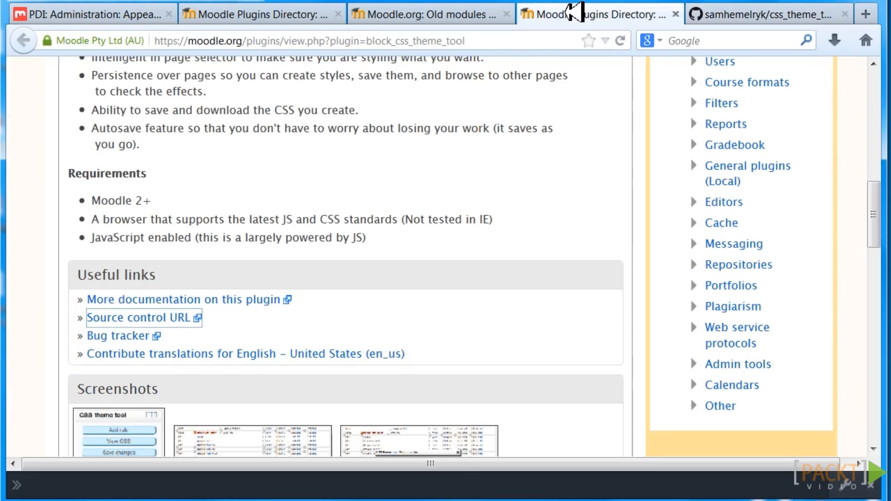
click(480, 11)
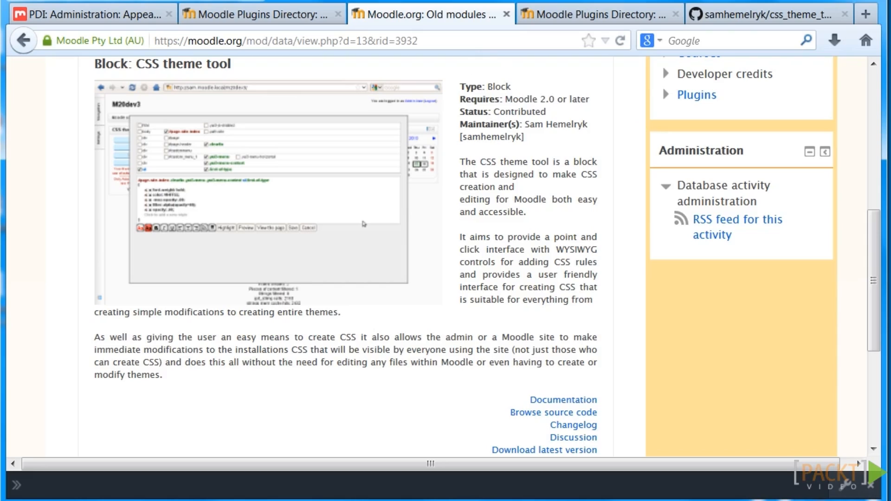
Step: Go back to the Afterburner theme's settings and review the Custom CSS, footnote and logo options
click(96, 11)
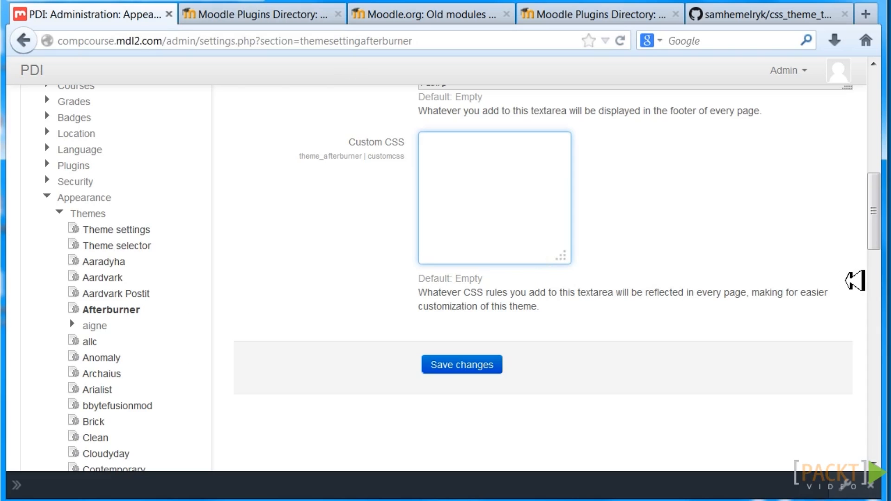
drag(876, 225, 887, 211)
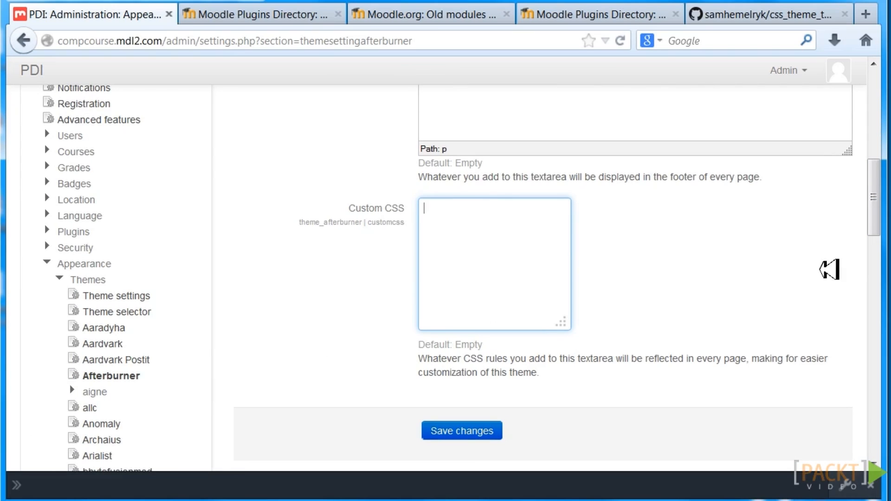
drag(874, 217, 881, 144)
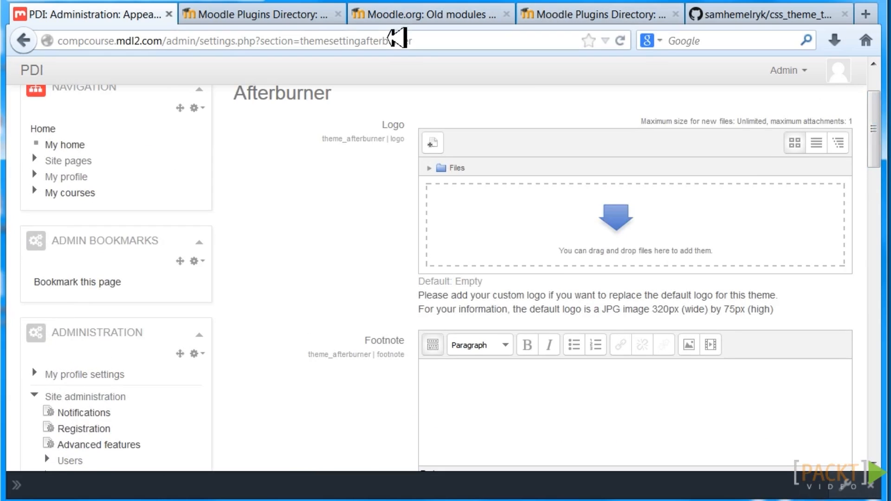
Step: Return to the CSS theme tool's plugin page and view its Moodle version selector and introductory description
click(290, 19)
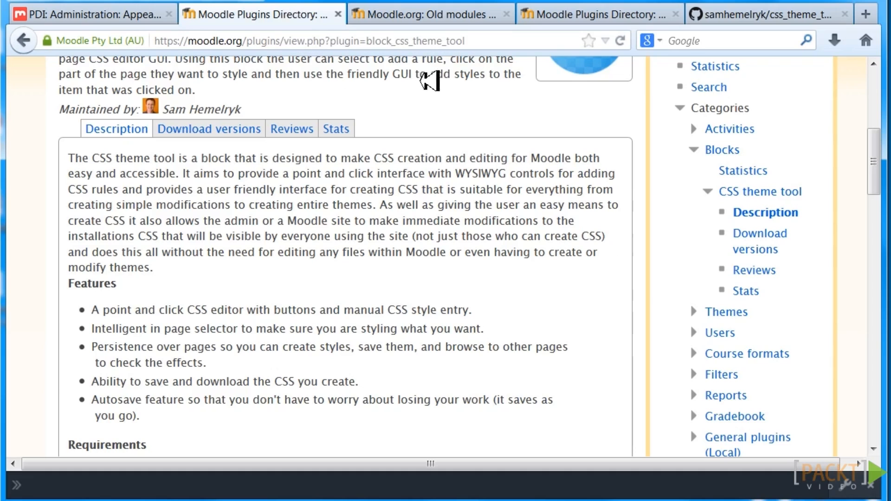
drag(880, 162, 885, 122)
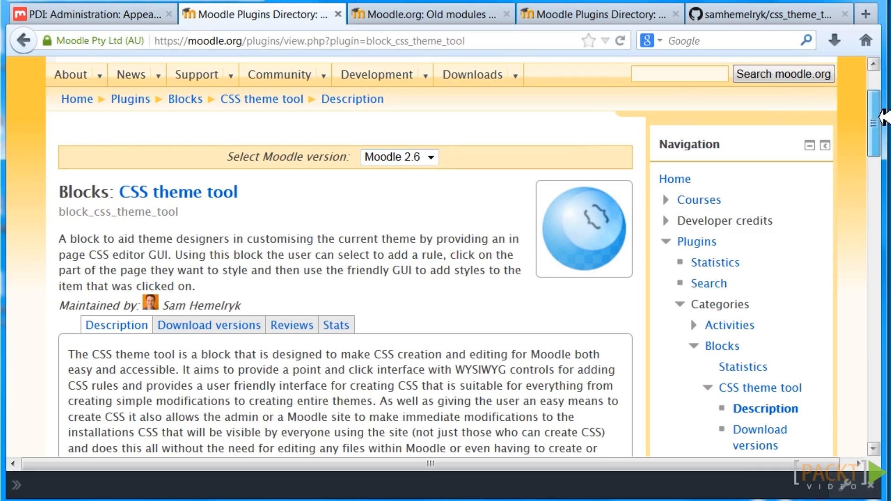
Step: Open the Theme selector from the site administration's Appearance settings for themes
scroll(887, 116, up, 3)
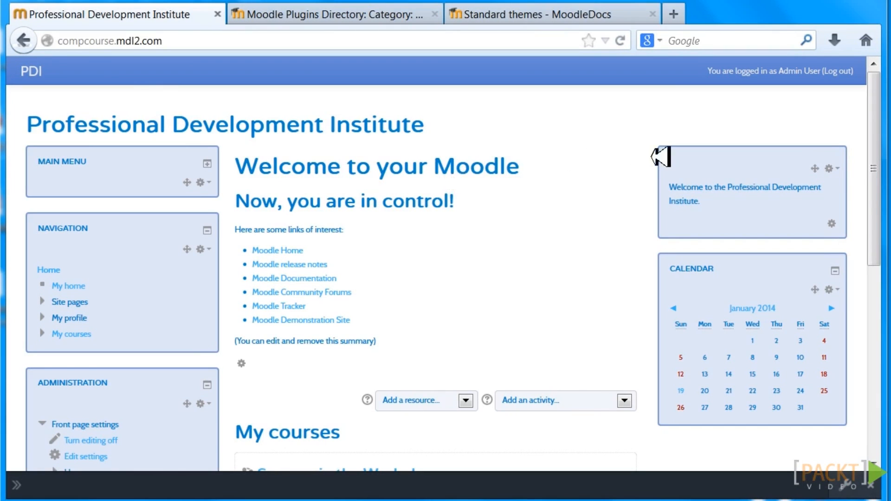
drag(881, 125, 871, 250)
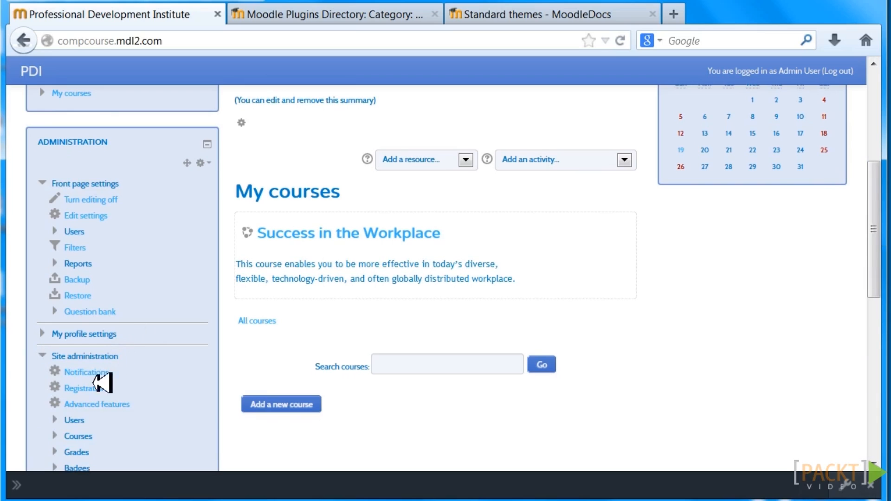
drag(873, 234, 876, 308)
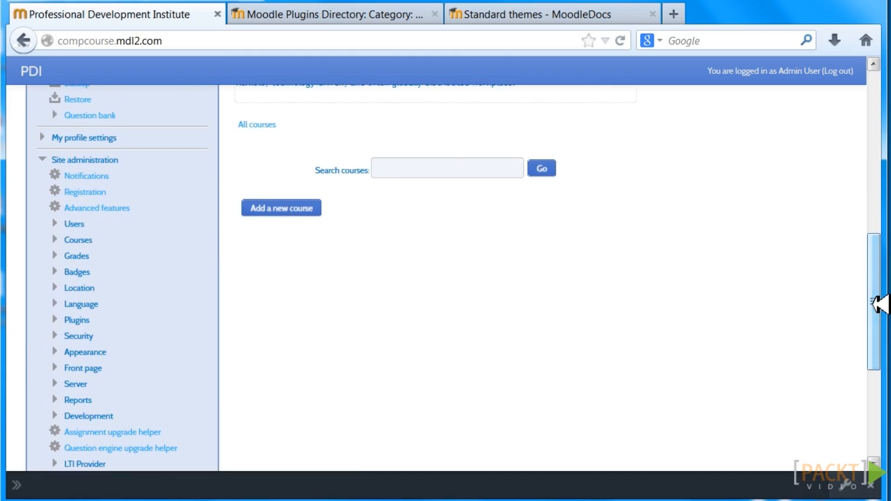
click(89, 351)
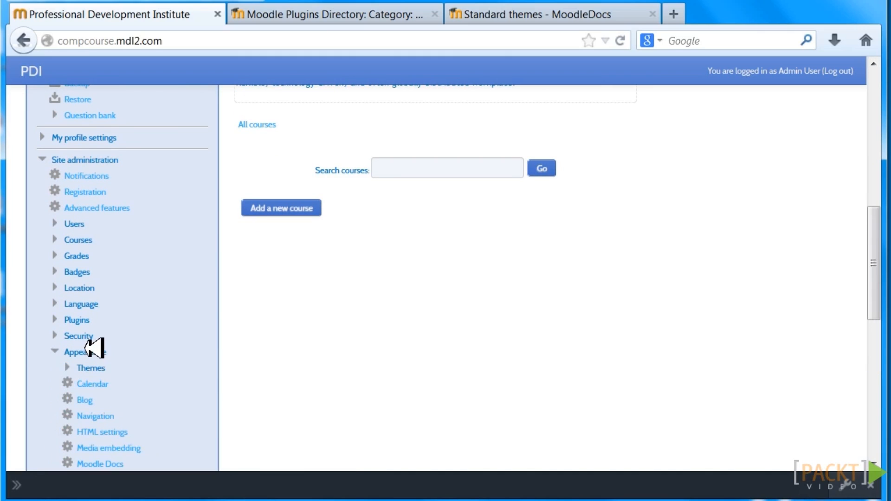
click(95, 366)
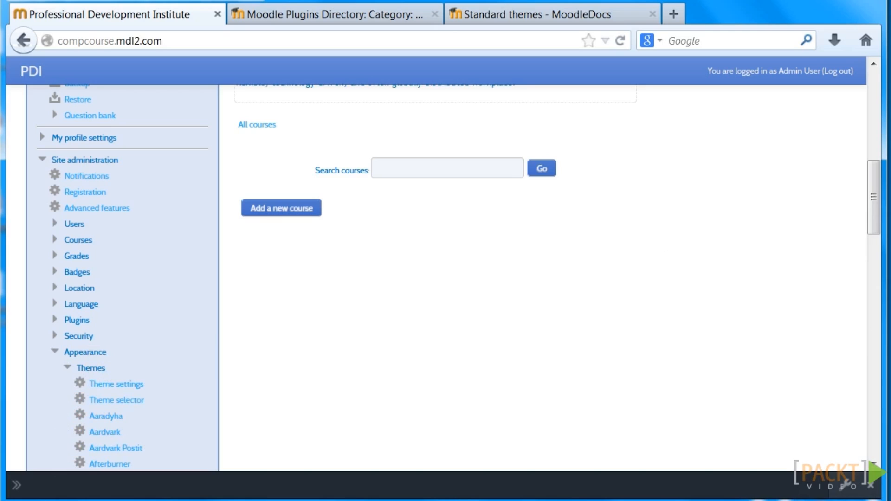
drag(876, 219, 876, 254)
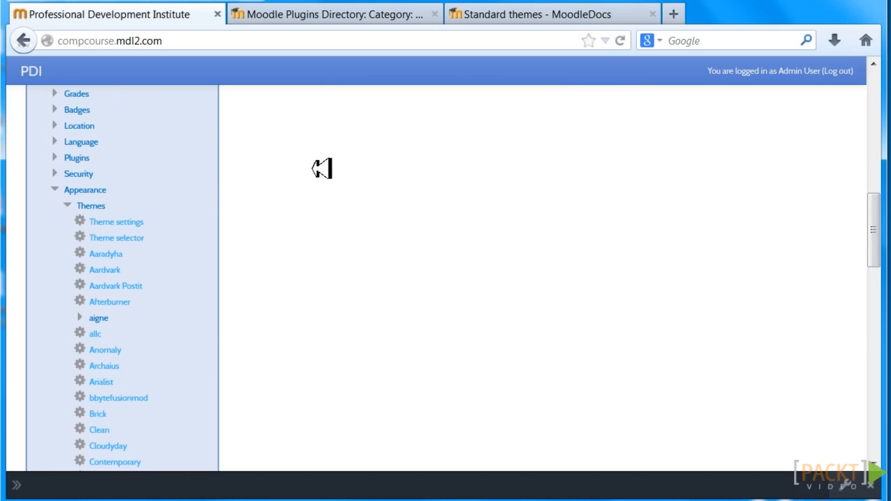
click(117, 238)
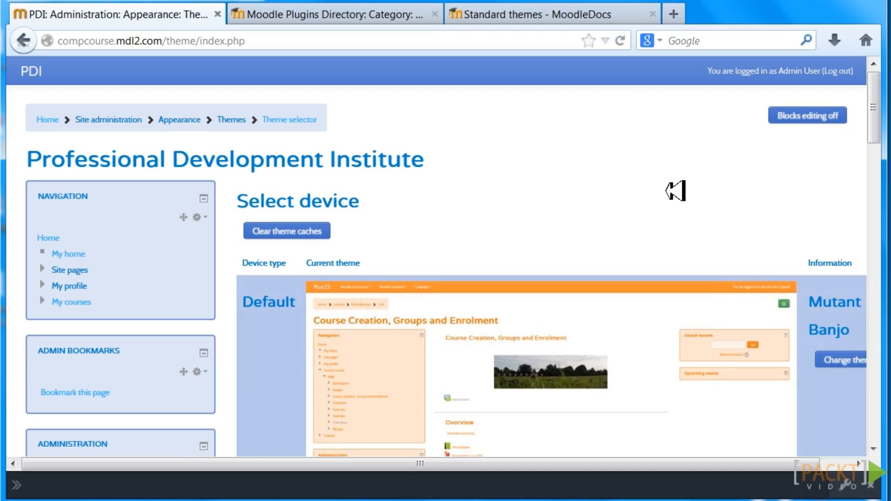
Step: Look over the Themes category in the Moodle Plugins Directory and the Standard themes documentation's notes on logo and custom CSS support
click(357, 14)
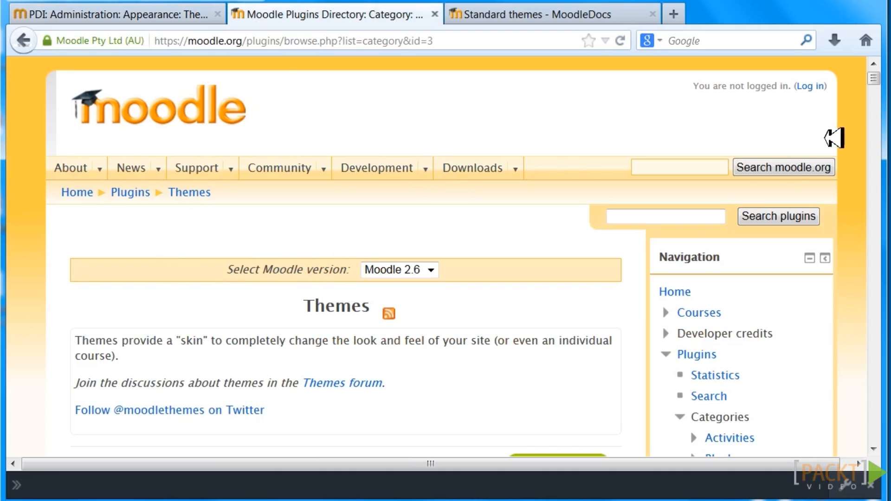
drag(874, 77, 746, 35)
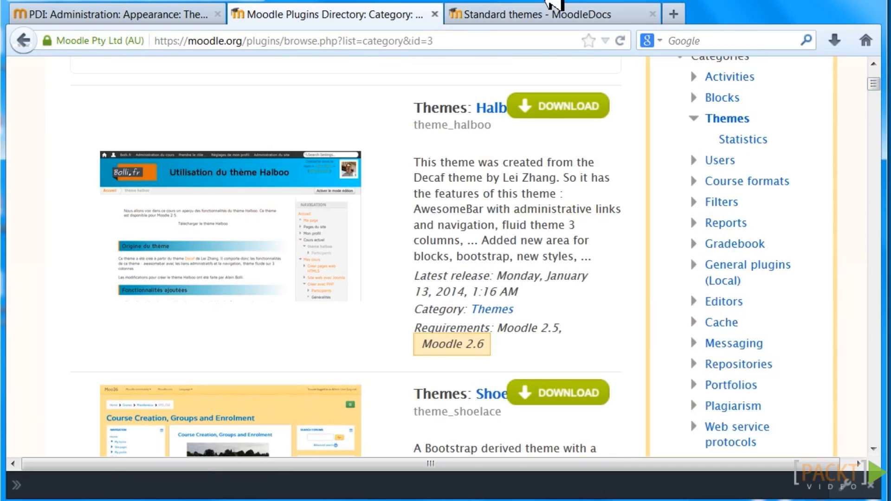
click(551, 13)
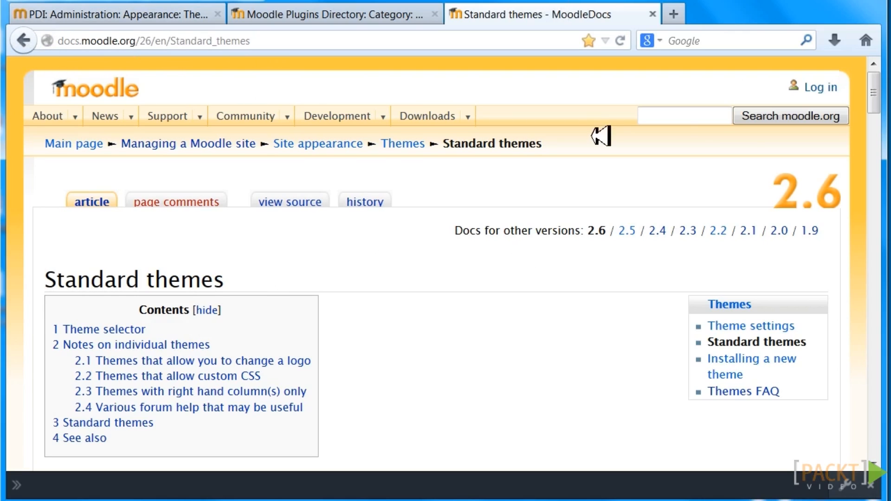
drag(876, 88, 871, 205)
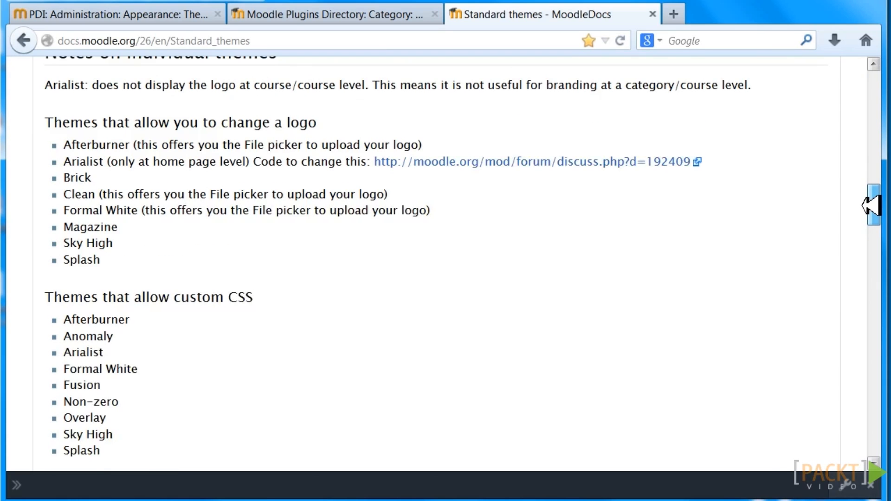
drag(871, 205, 871, 212)
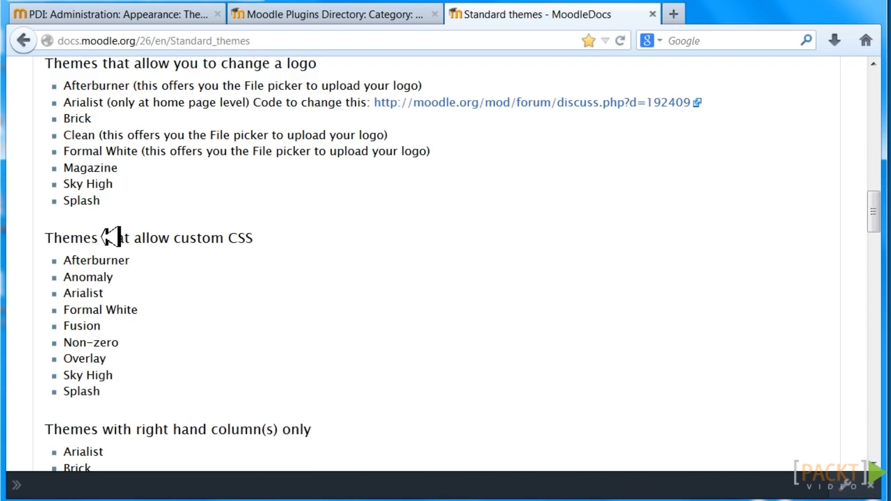
drag(878, 212, 878, 217)
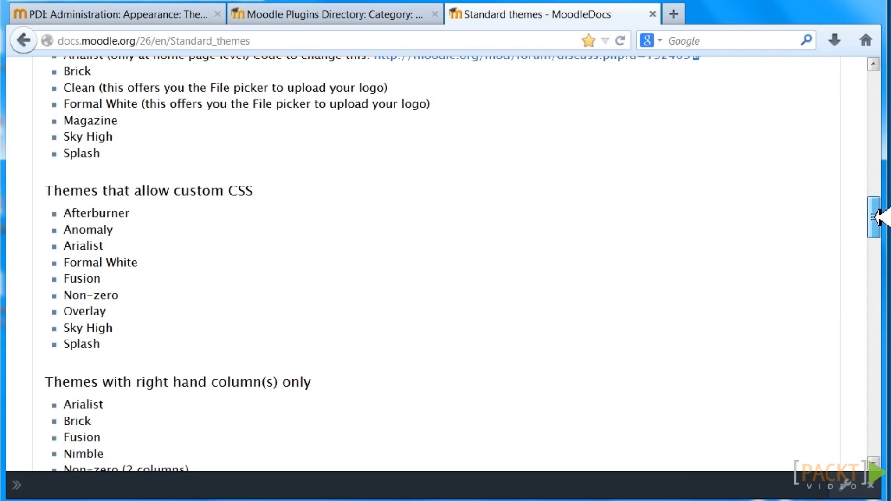
drag(878, 216, 873, 280)
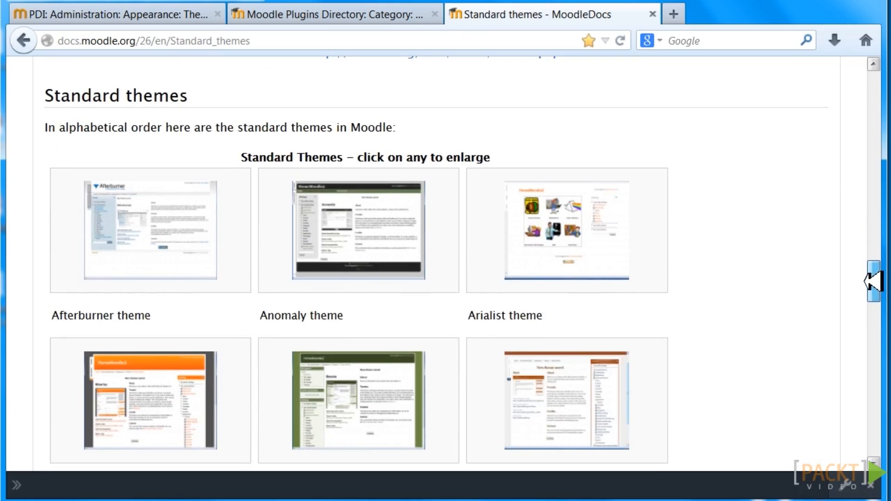
Step: View the Overlay theme's image page from the standard themes gallery, then return to the Plugins Directory's Themes category
drag(873, 281, 866, 358)
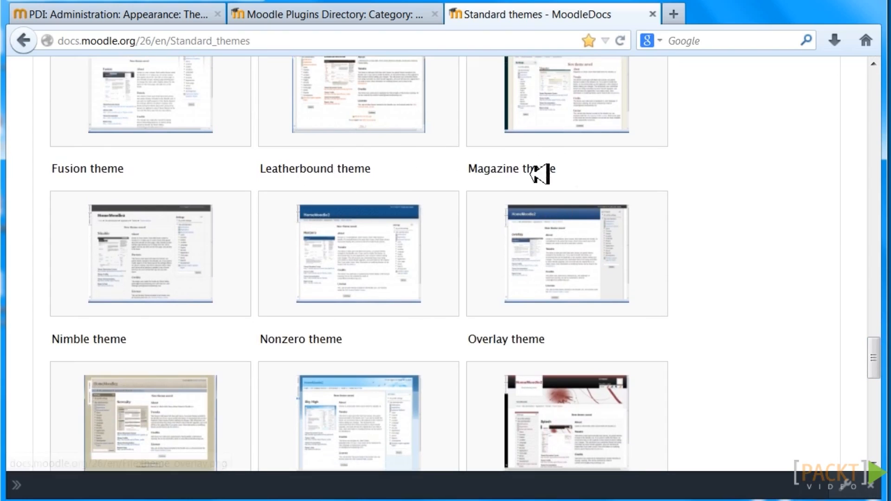
click(580, 253)
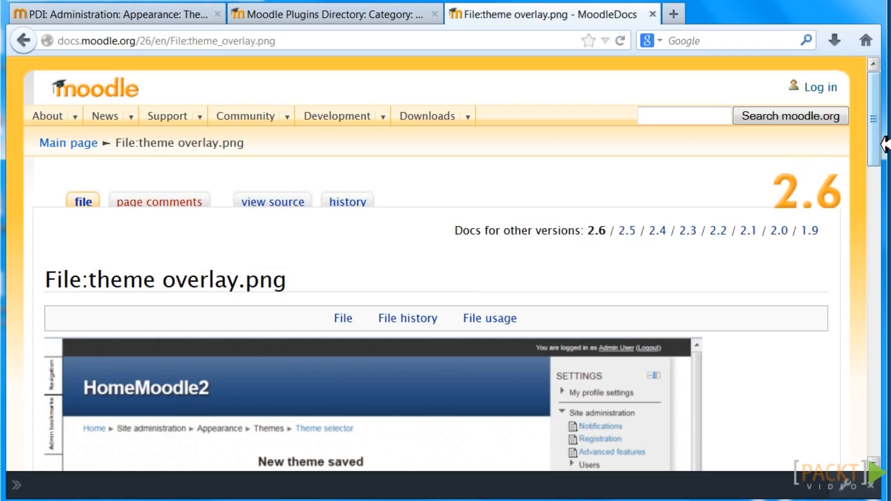
drag(879, 134, 866, 350)
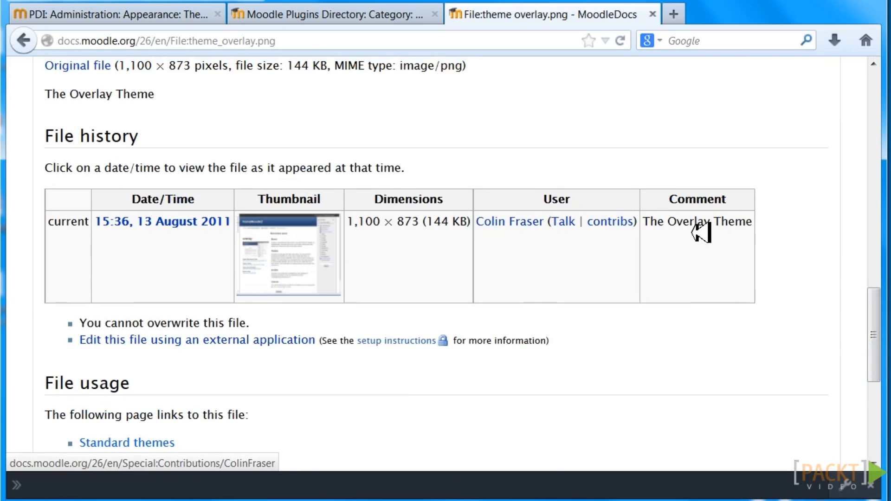
drag(877, 302, 884, 89)
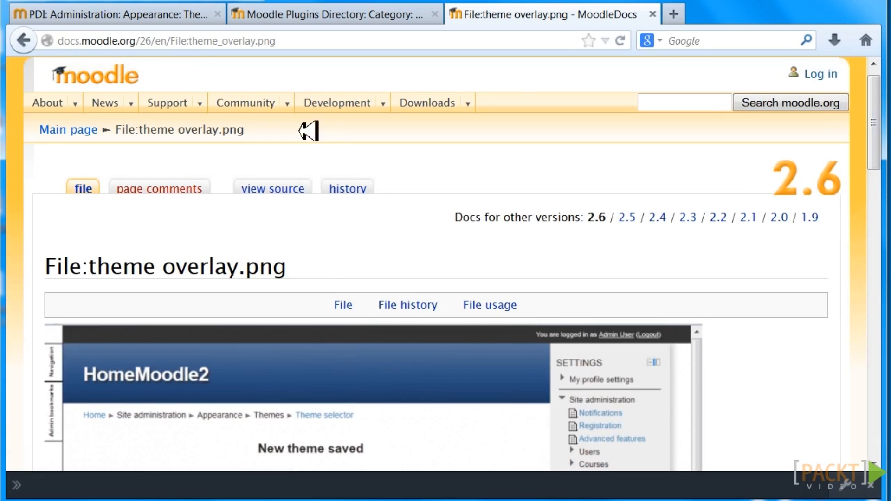
click(169, 10)
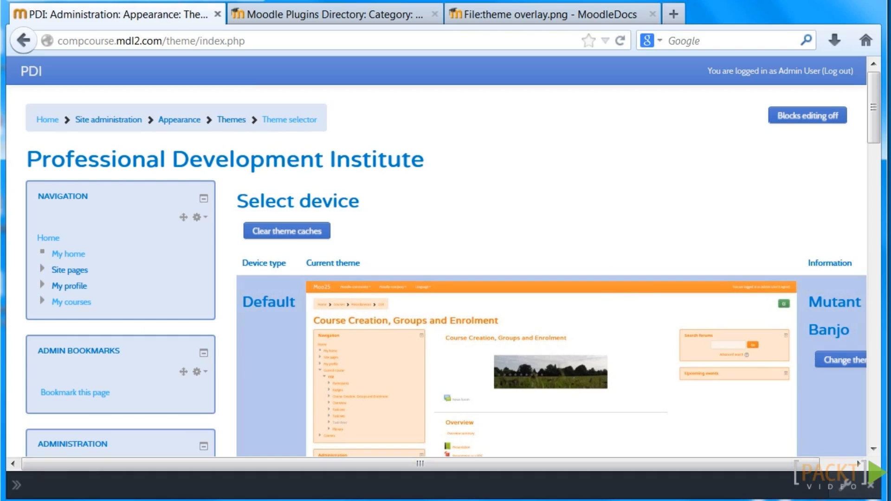
click(357, 13)
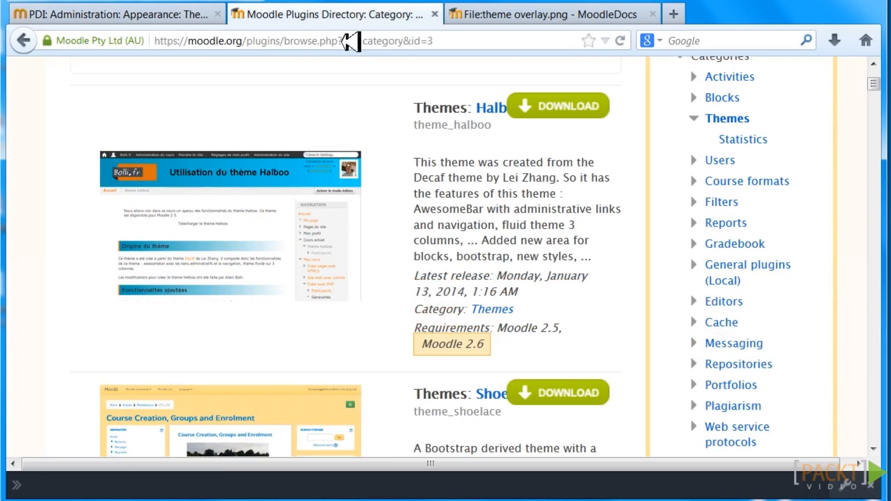
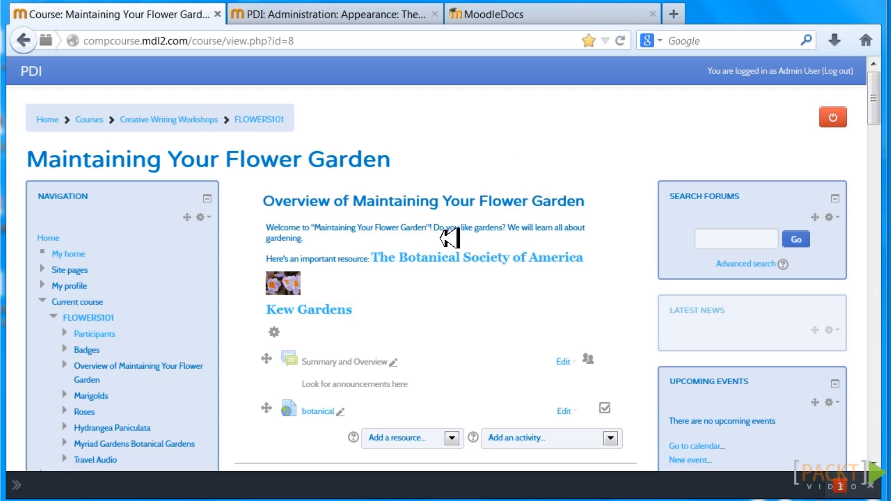
Step: Review the Maintaining Your Flower Garden course's administration options and the Aardvark theme's settings through to the end of the page
drag(874, 99, 880, 168)
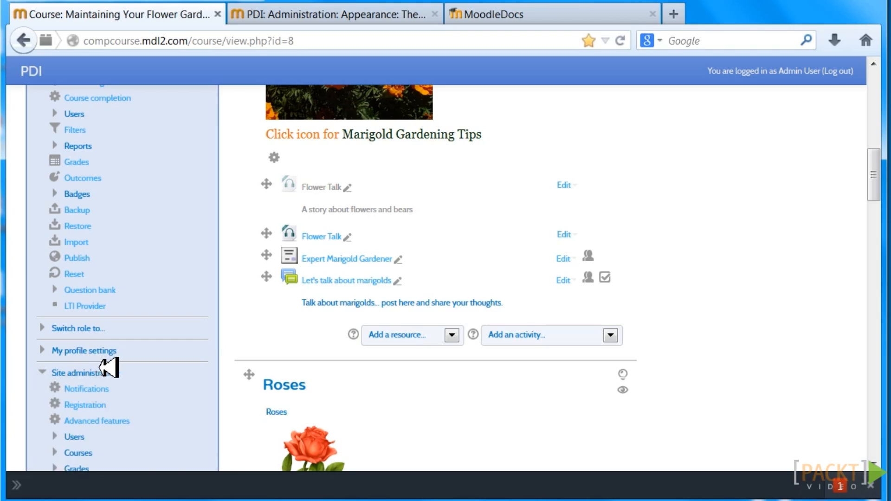
drag(874, 175, 874, 190)
click(334, 5)
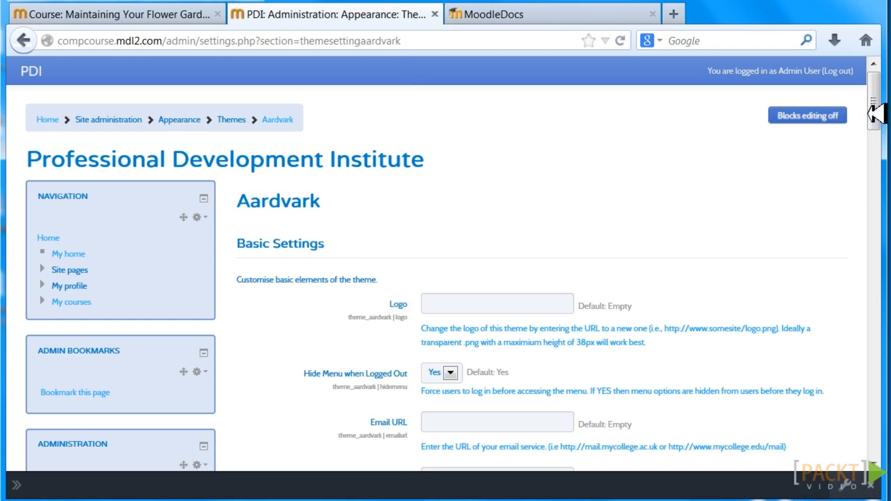
drag(874, 104, 875, 193)
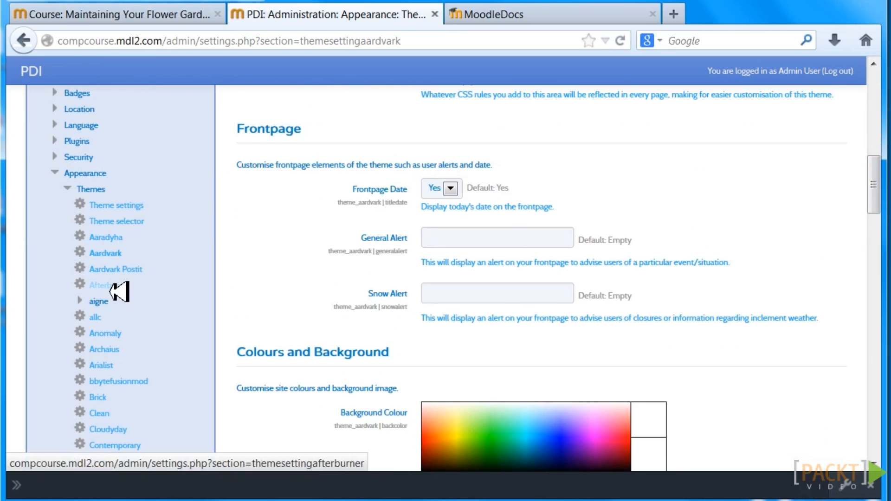
drag(874, 184, 887, 130)
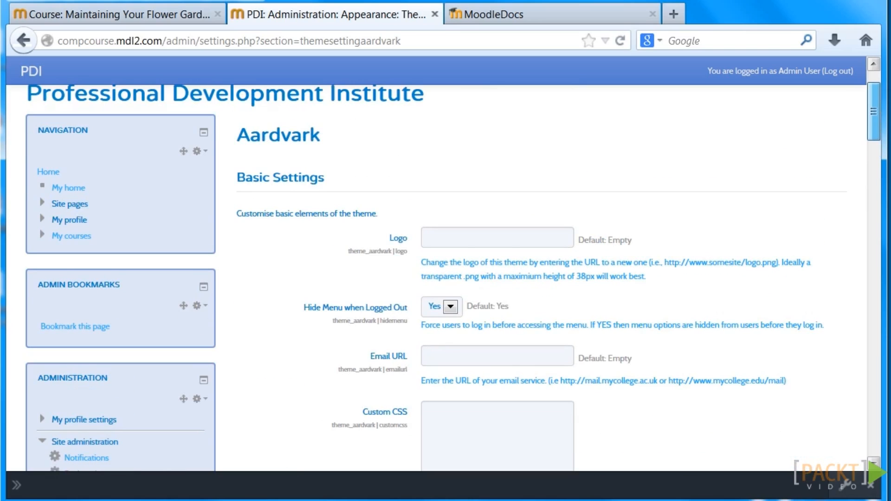
drag(887, 131, 885, 449)
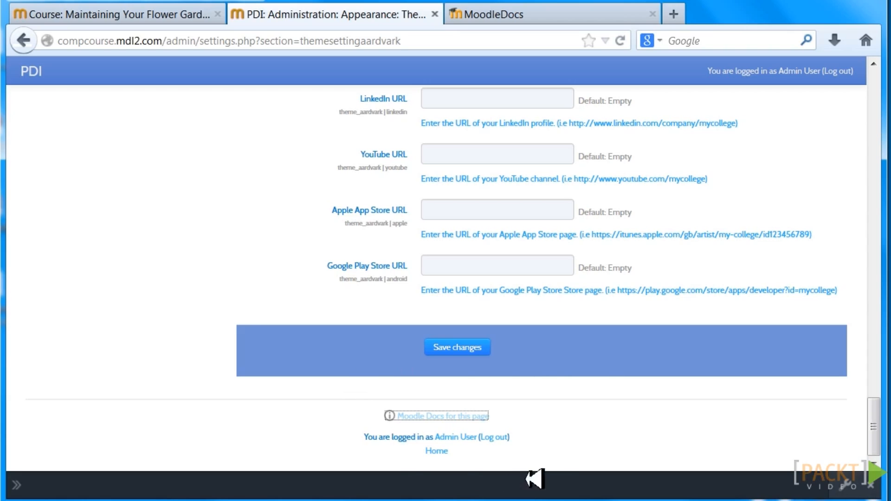
Step: Open the Moodle Docs page linked from the Aardvark theme settings and look it over
click(440, 417)
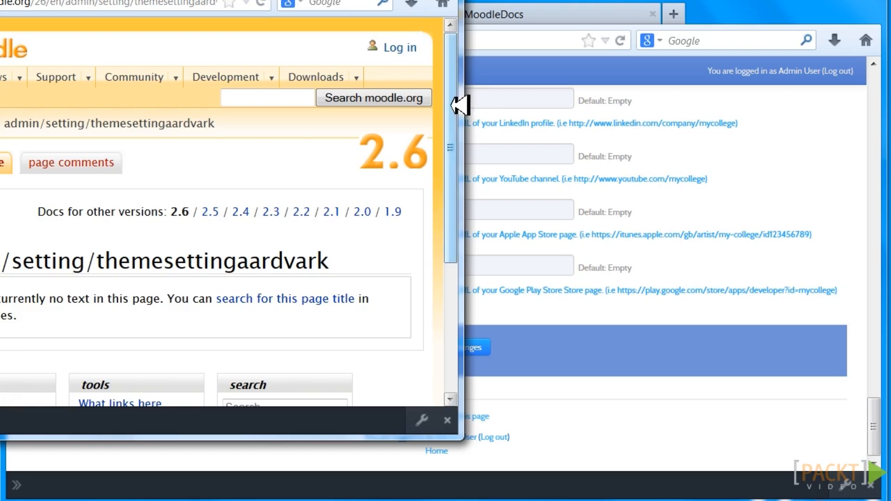
scroll(460, 105, down, 5)
scroll(469, 195, up, 5)
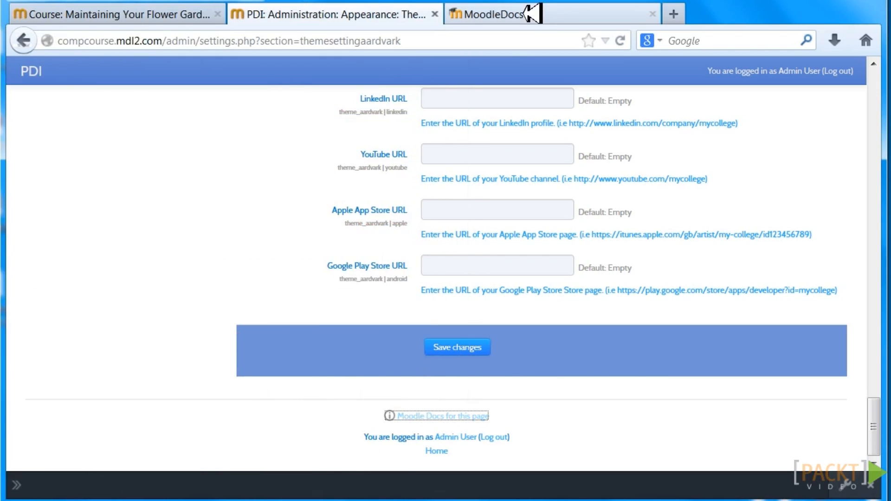
Step: Browse the Moodle Docs 2.6 main page for the topics under Managing a Moodle site
click(531, 13)
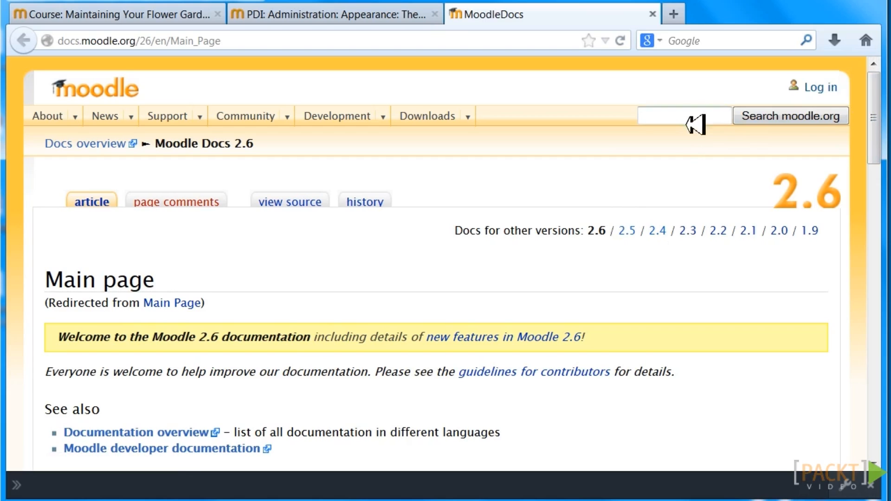
drag(877, 79, 884, 200)
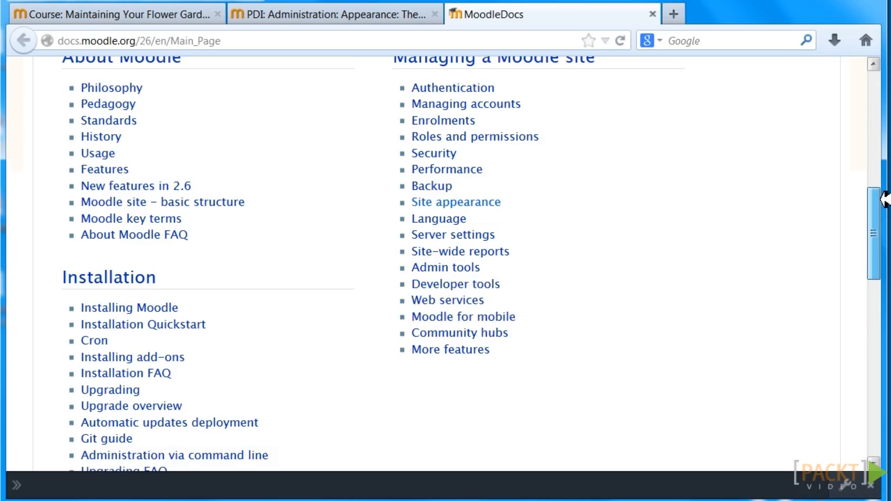
mouse_move(883, 200)
mouse_down()
mouse_move(884, 221)
mouse_move(884, 187)
mouse_up()
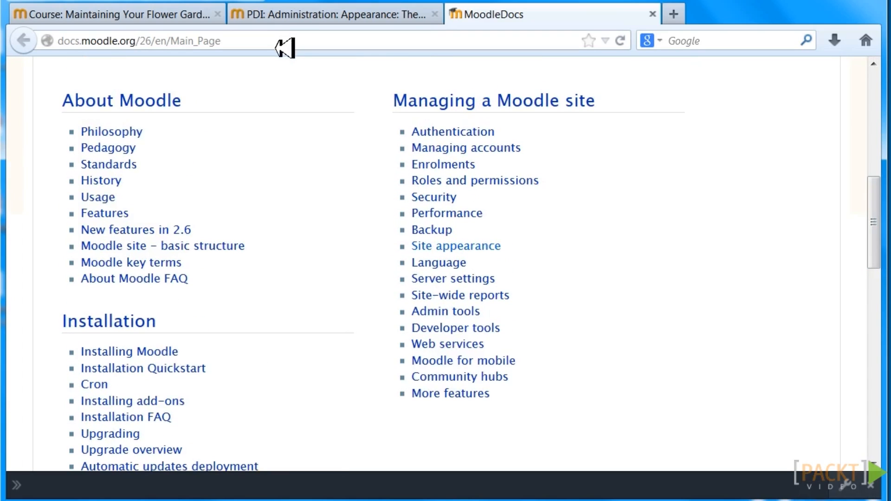
Step: From the Standard themes documentation, check the responsive themes list in the Topic 2 summary and open the Rocket theme's settings
click(296, 15)
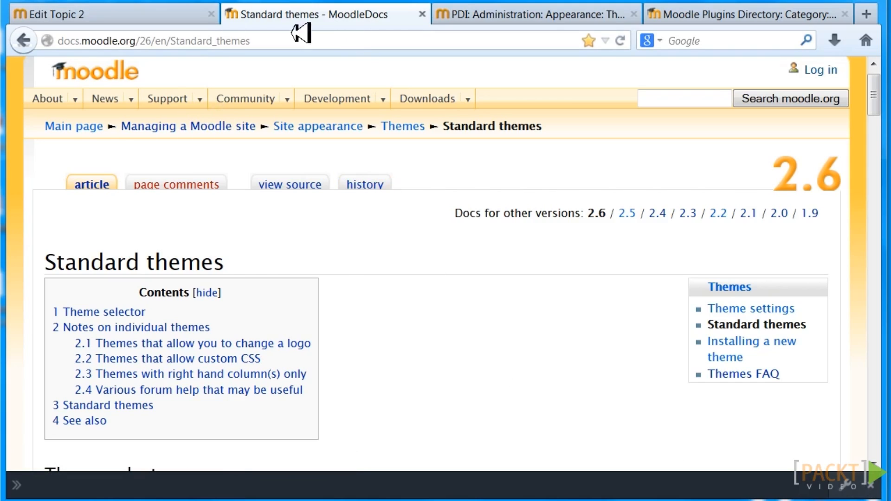
click(143, 14)
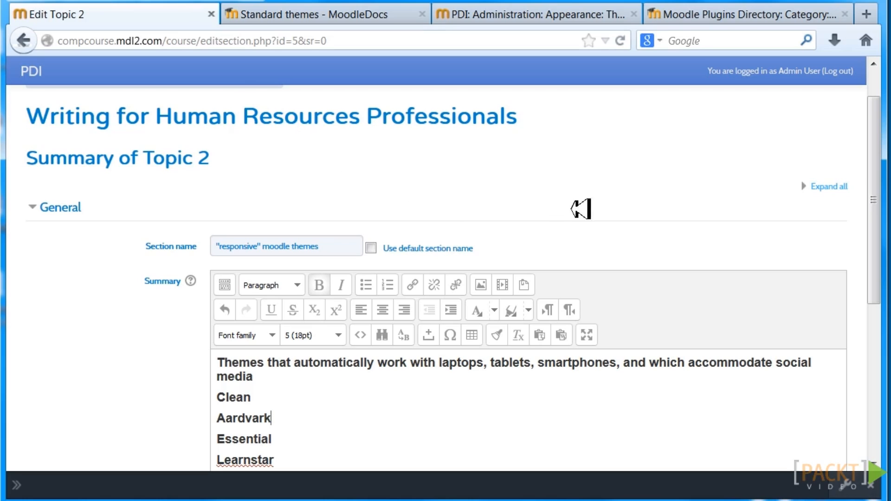
drag(879, 124, 882, 152)
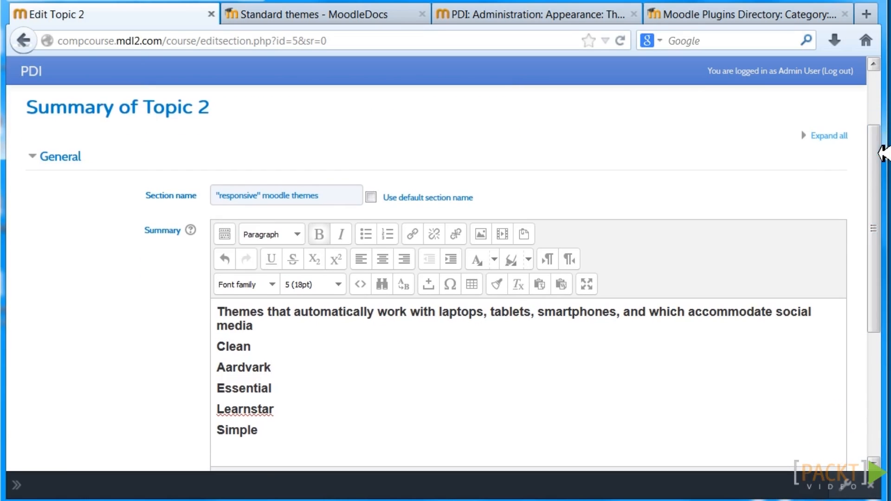
click(561, 14)
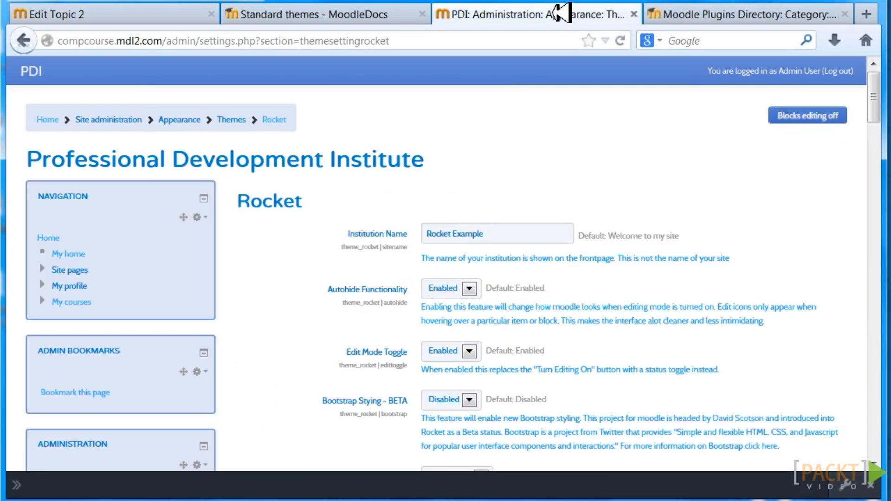
Step: Review the Rocket theme's color settings and look through the Standard themes documentation to the theme thumbnails
drag(879, 97, 881, 223)
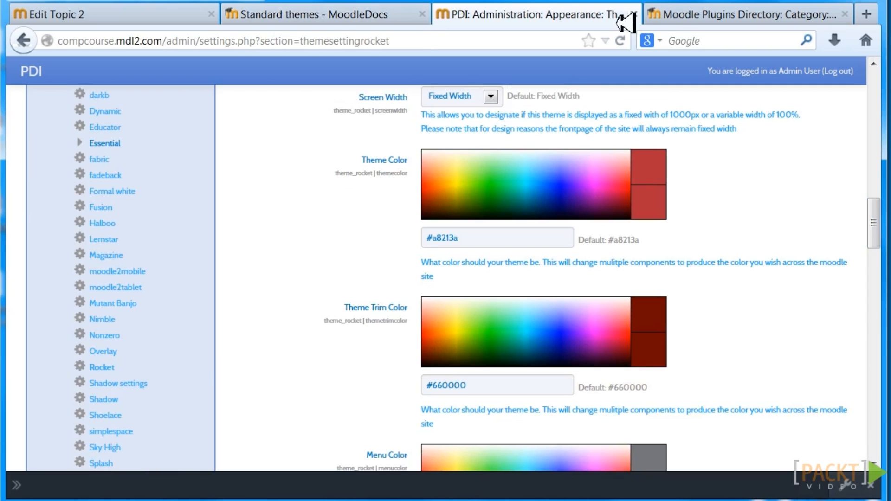
click(709, 14)
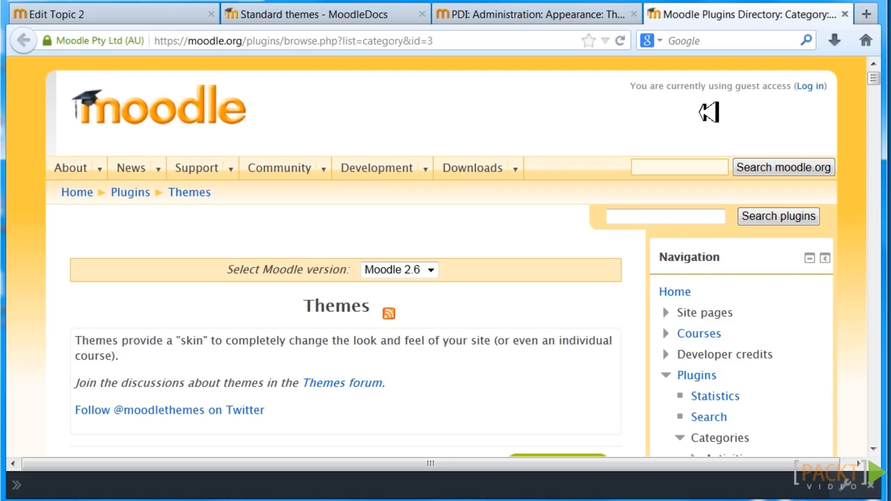
click(345, 14)
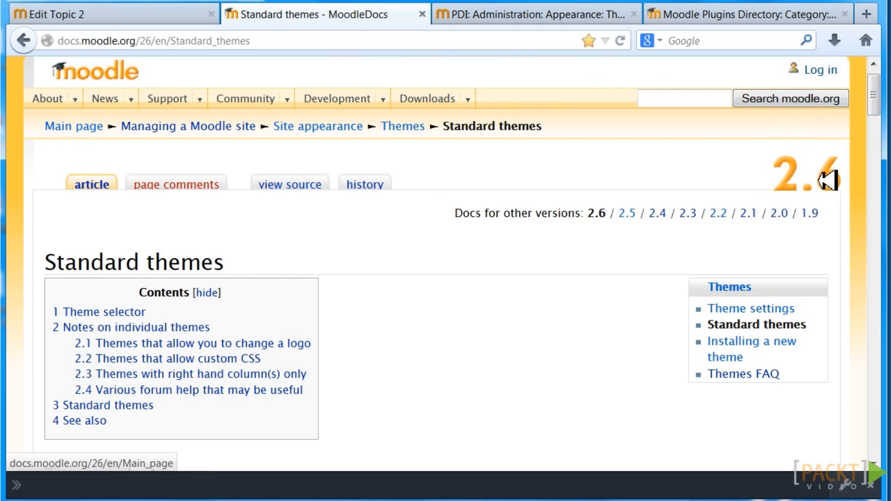
drag(876, 89, 858, 382)
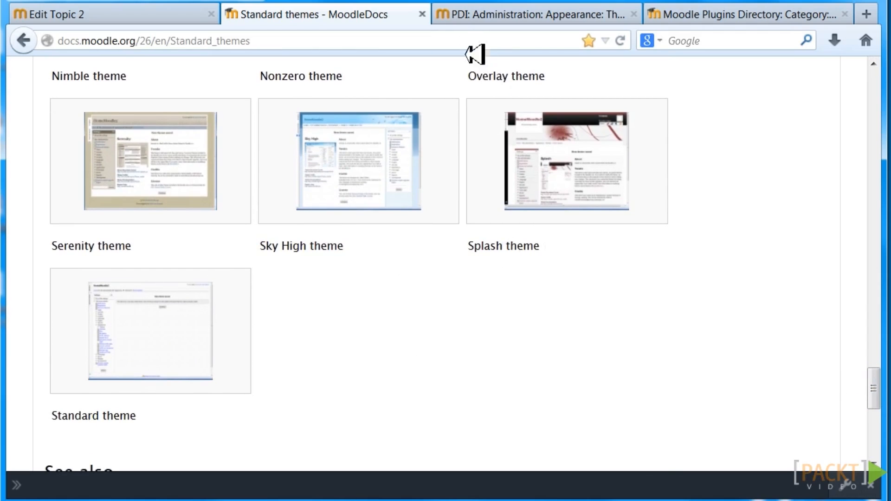
Step: Browse the Themes category of the Moodle Plugins Directory through its list of themes and return to the start
click(700, 14)
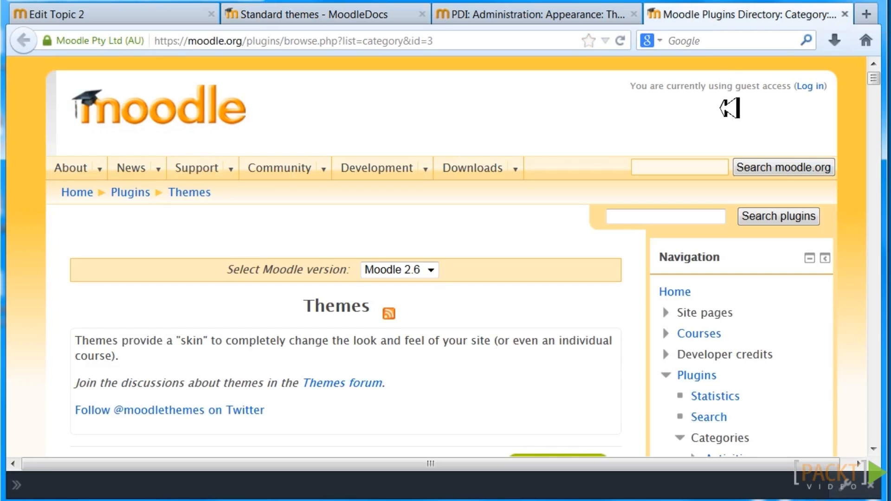
drag(876, 74, 875, 83)
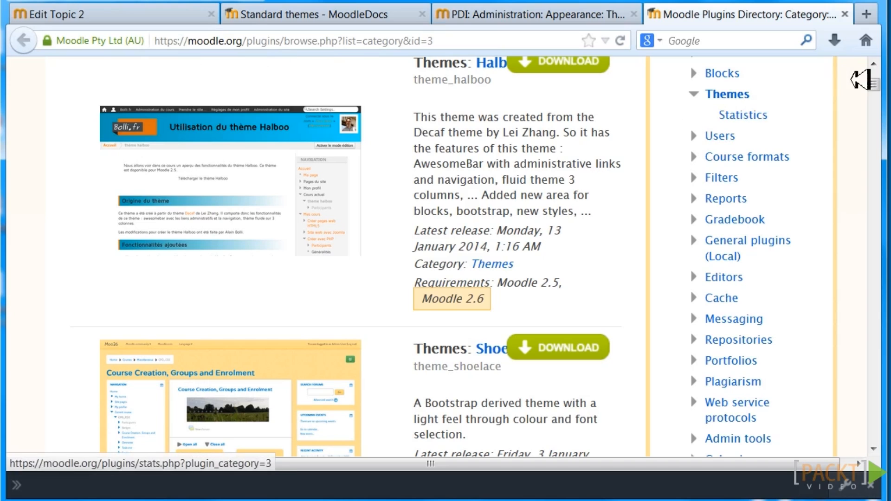
drag(872, 80, 873, 367)
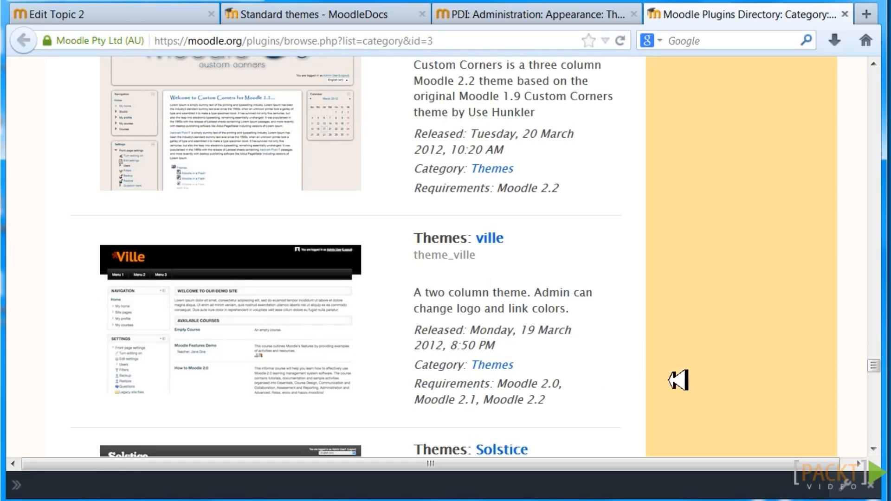
drag(876, 366, 879, 382)
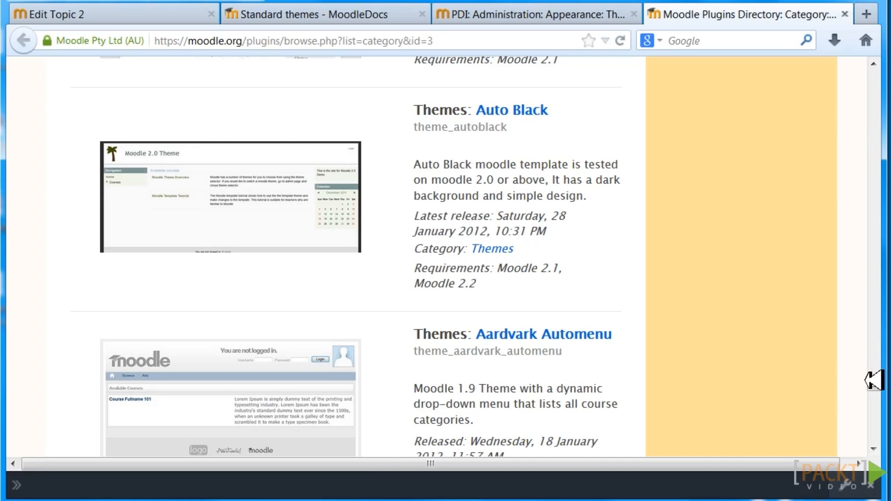
drag(872, 380, 883, 80)
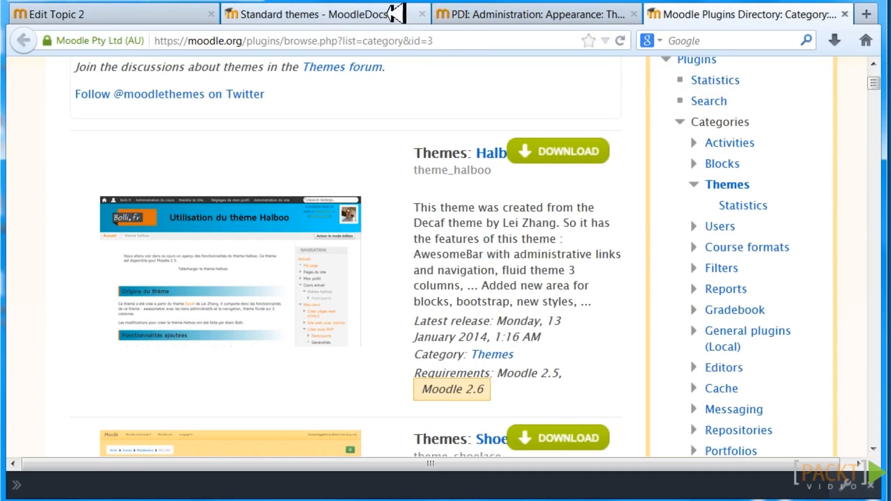
Step: Review the Rocket theme's settings from the color options through to the Custom CSS field
click(484, 16)
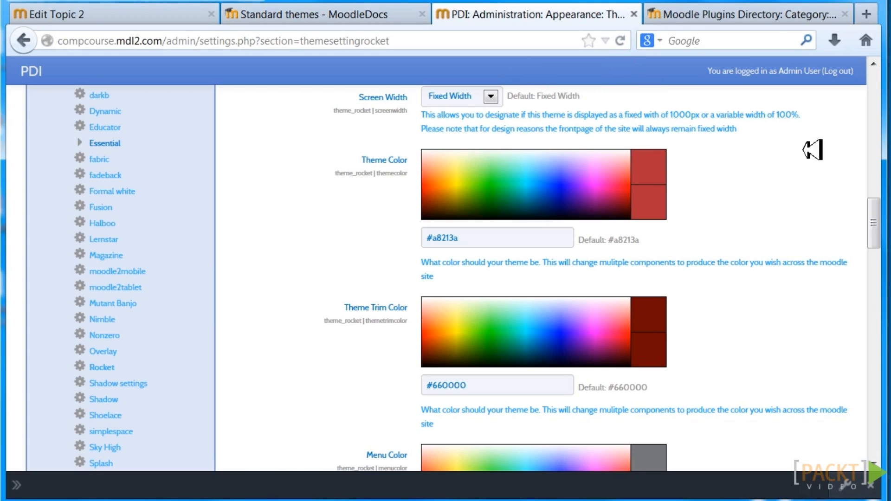
drag(875, 223, 878, 238)
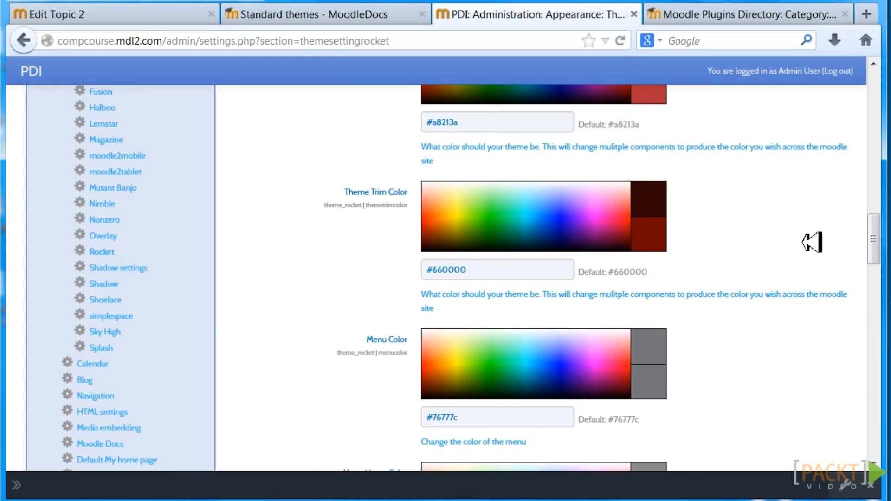
drag(875, 229, 875, 424)
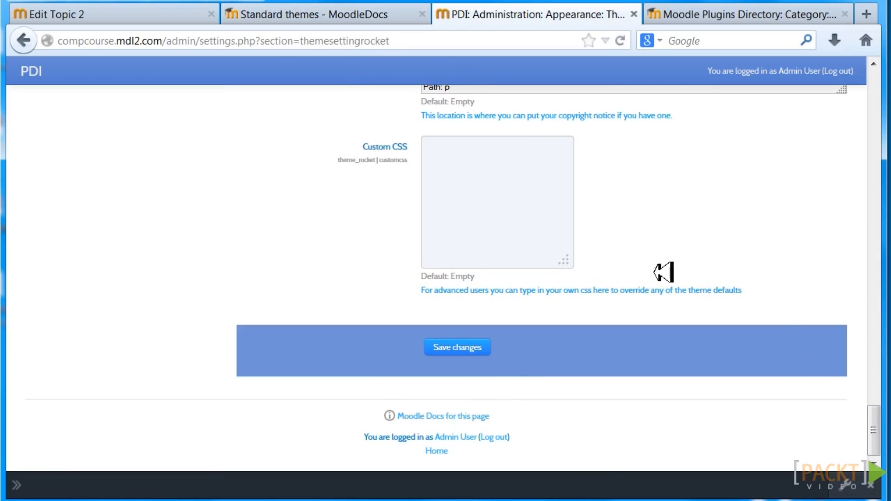
drag(879, 425, 873, 76)
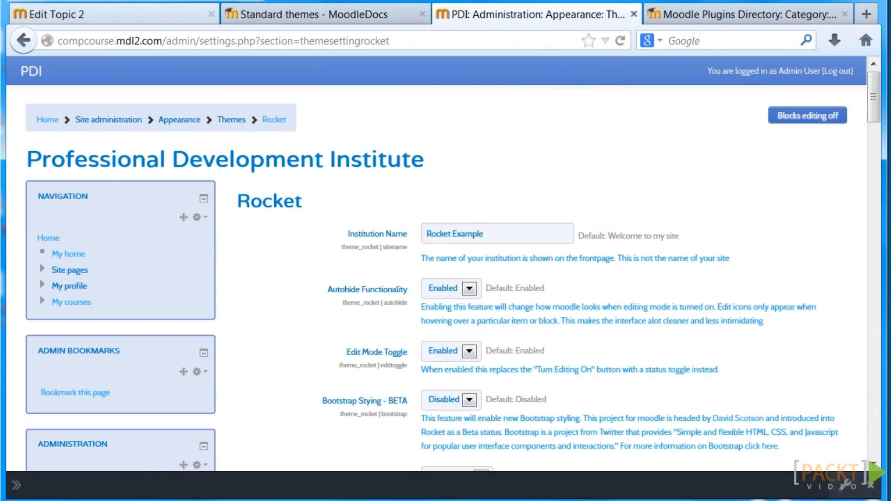
Step: Check the responsive themes list in the Topic 2 summary, and examine Rocket's Menu Link Color, Footnote and Copyright Notice settings
click(132, 15)
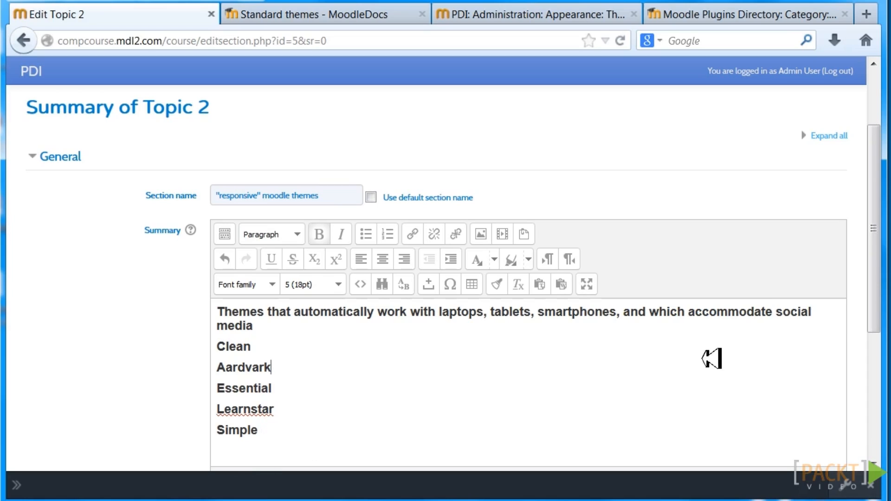
click(325, 11)
click(478, 15)
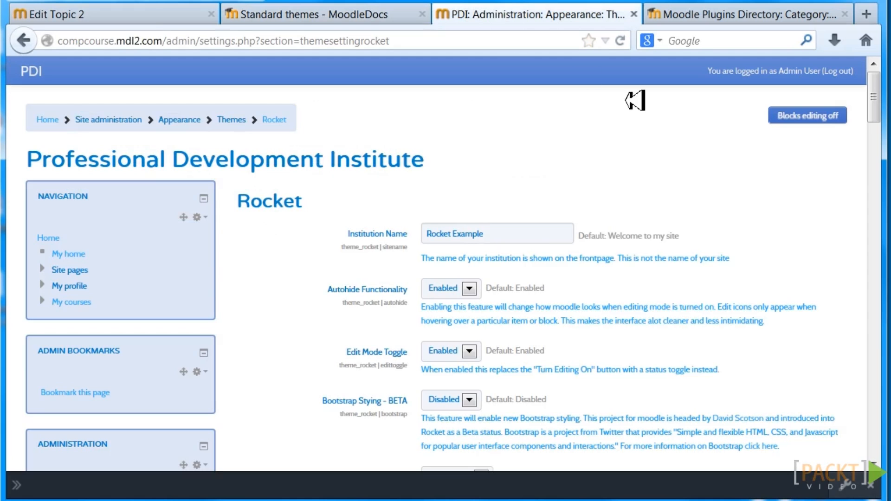
drag(874, 99, 888, 284)
scroll(634, 278, down, 8)
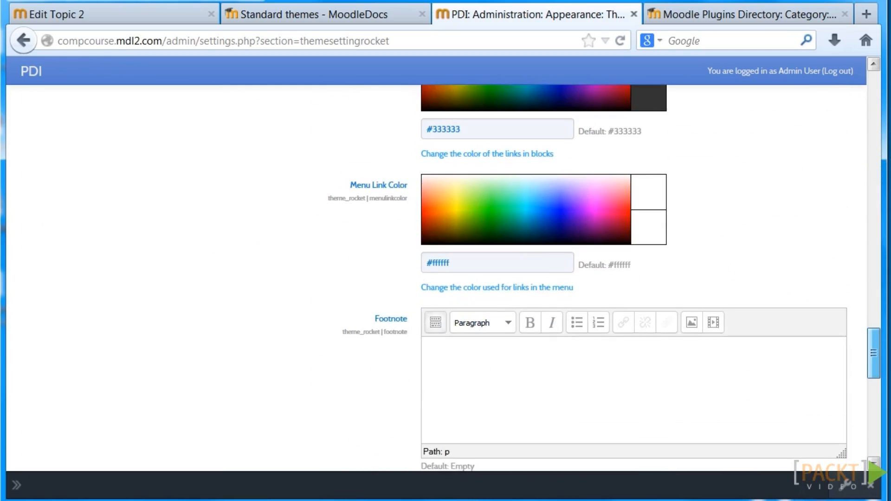
scroll(634, 278, down, 4)
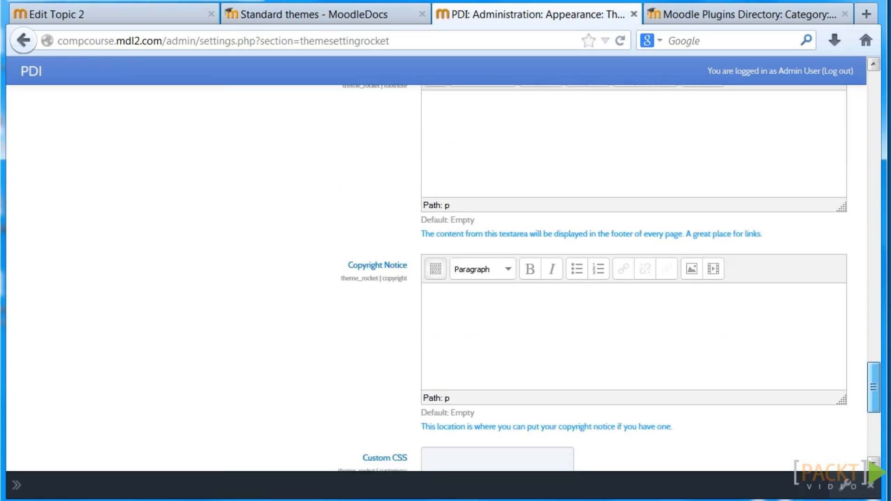
Step: Look back over the Rocket theme's institution name, Bootstrap, logo, theme color and menu color settings
scroll(634, 278, up, 20)
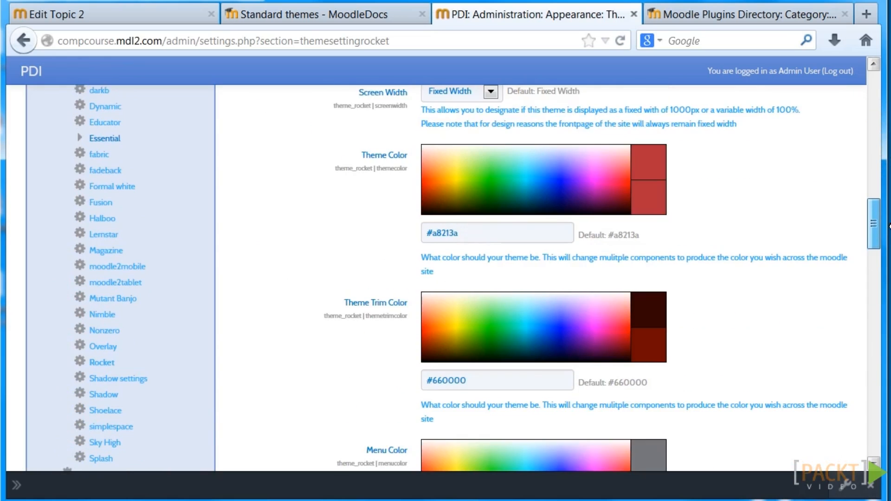
scroll(634, 279, up, 5)
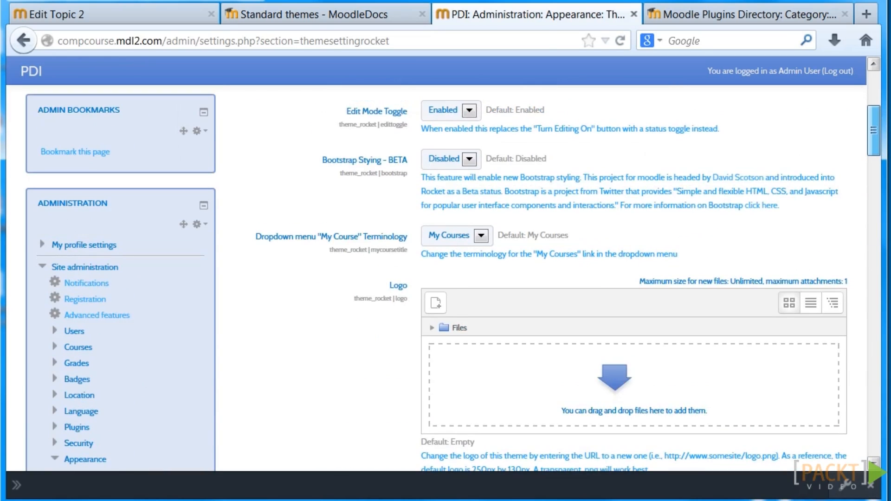
scroll(634, 278, up, 4)
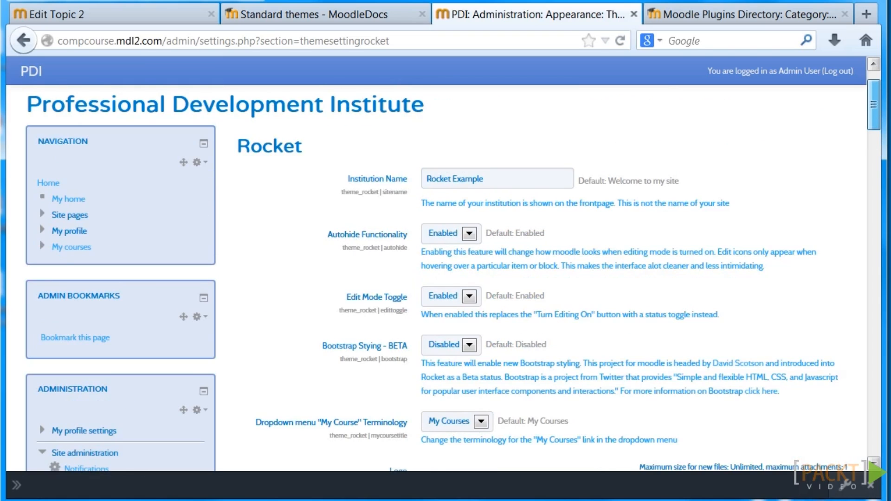
scroll(445, 278, down, 11)
scroll(445, 278, down, 12)
scroll(446, 279, up, 2)
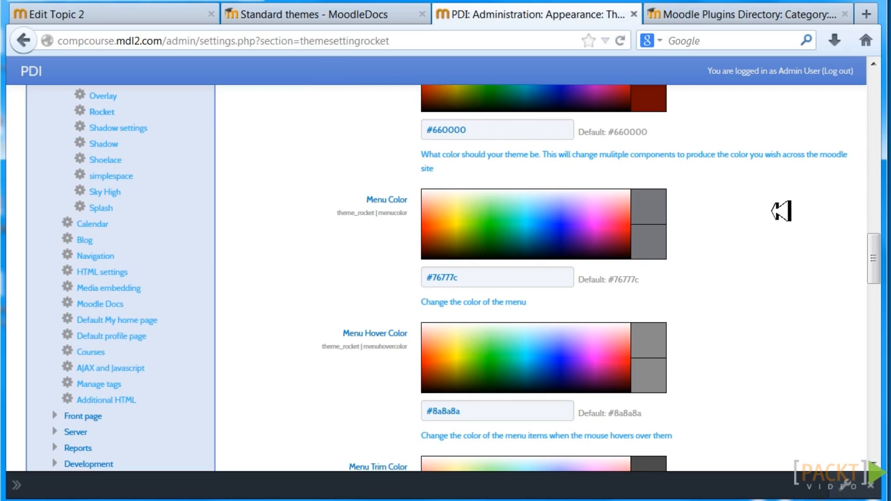
drag(873, 258, 873, 96)
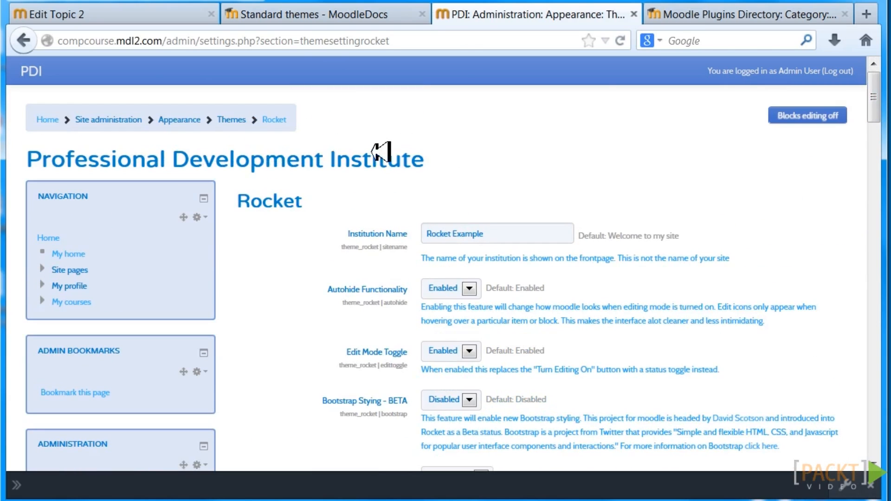
Step: Recheck the Topic 2 responsive themes list and read which standard themes allow logo changes, custom CSS or right hand columns
click(119, 16)
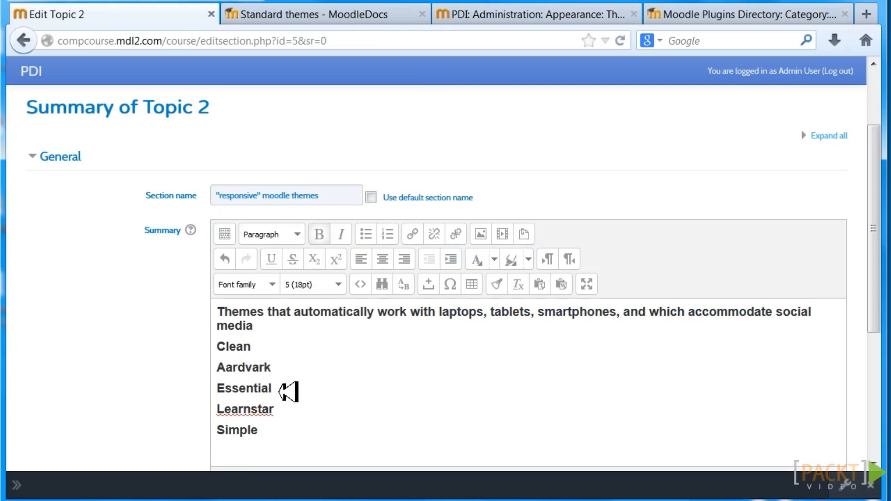
click(300, 9)
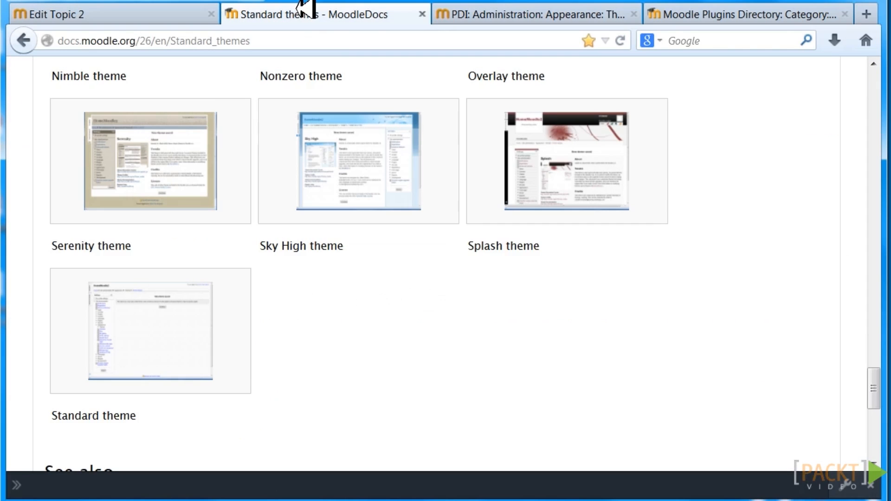
drag(879, 376, 872, 202)
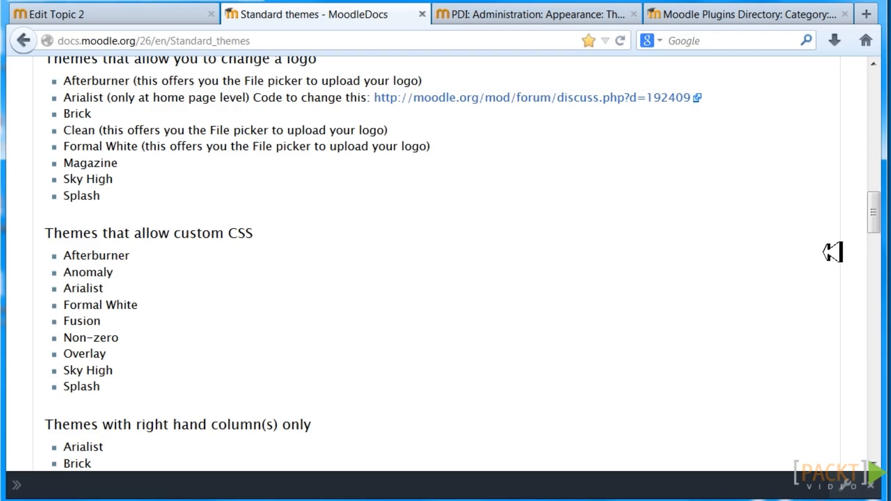
drag(877, 218, 878, 240)
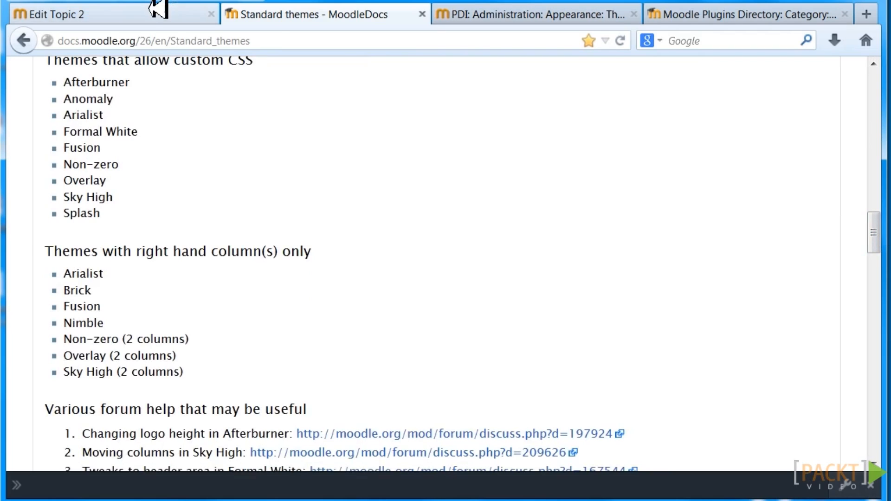
Step: Look over the theme selector's device themes and the Standard themes documentation's contents, and open the Aardvark theme's settings
click(144, 13)
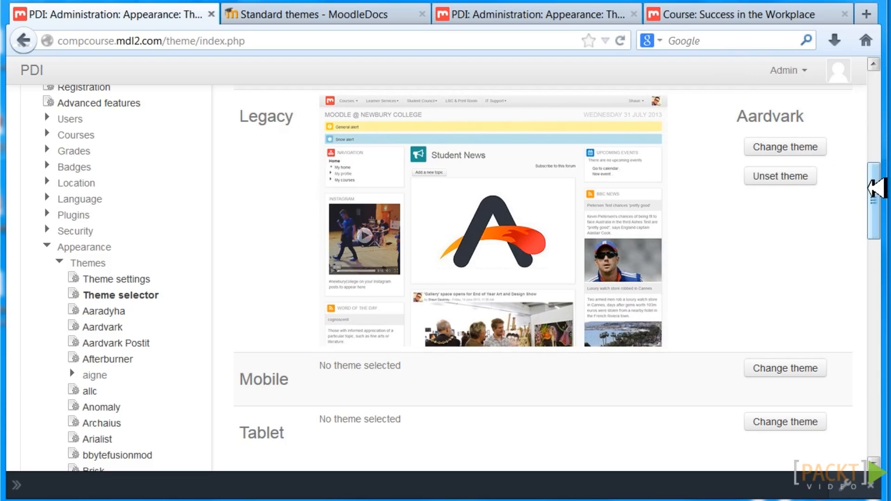
drag(876, 188, 876, 86)
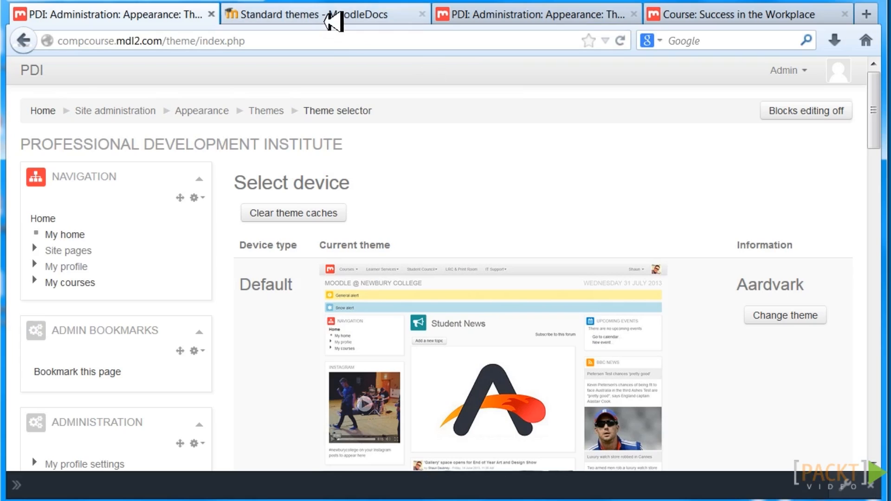
click(333, 18)
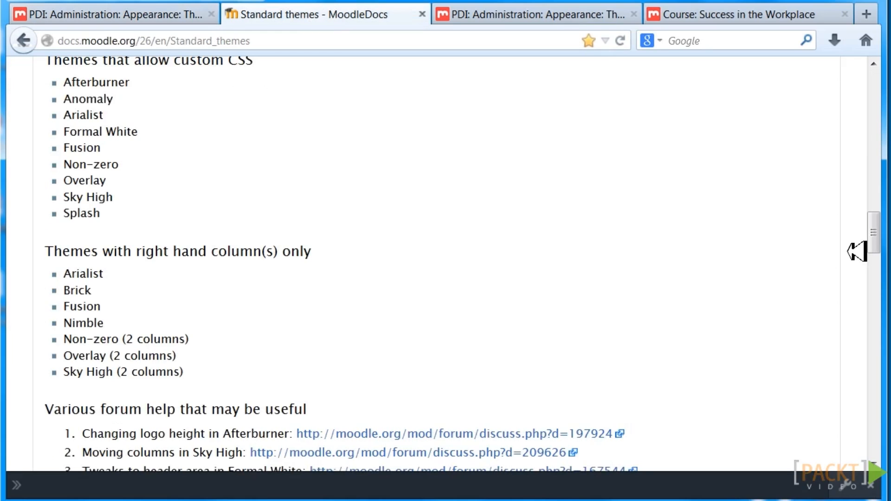
drag(874, 233, 867, 85)
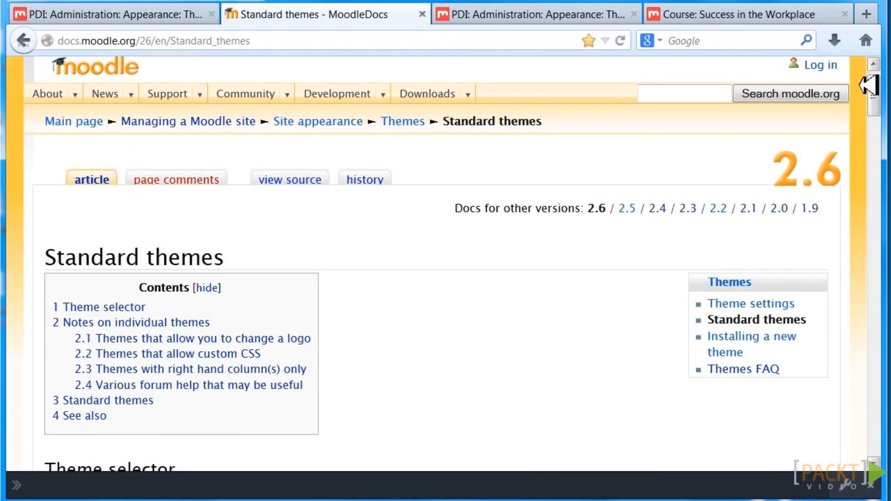
click(530, 14)
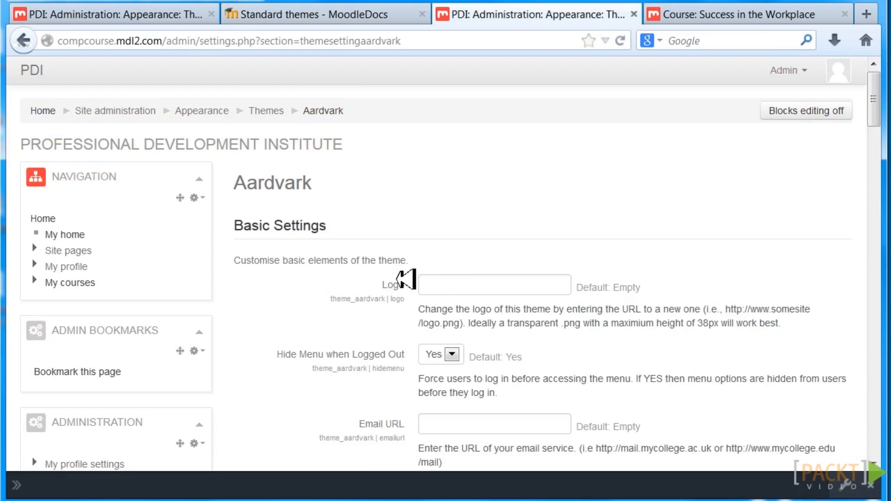
Step: Review the Aardvark theme's settings, from the basic logo and frontpage alert options to the colours and social icon URLs
click(468, 286)
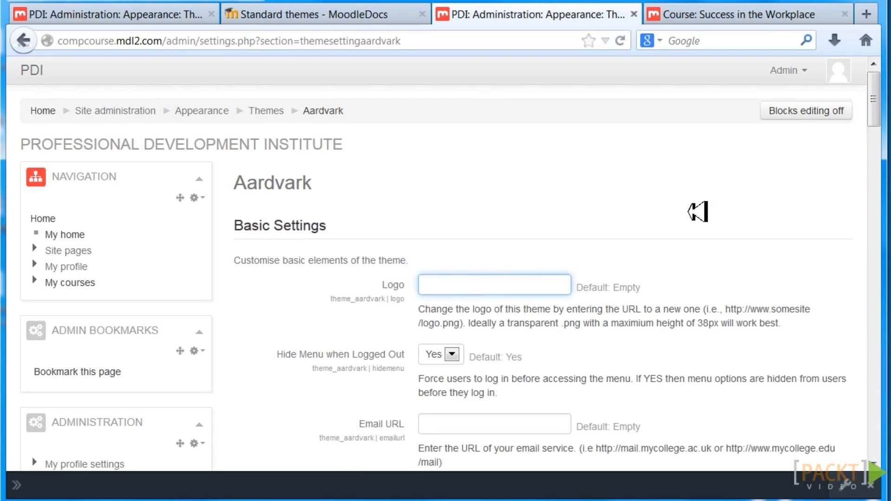
drag(874, 115, 866, 206)
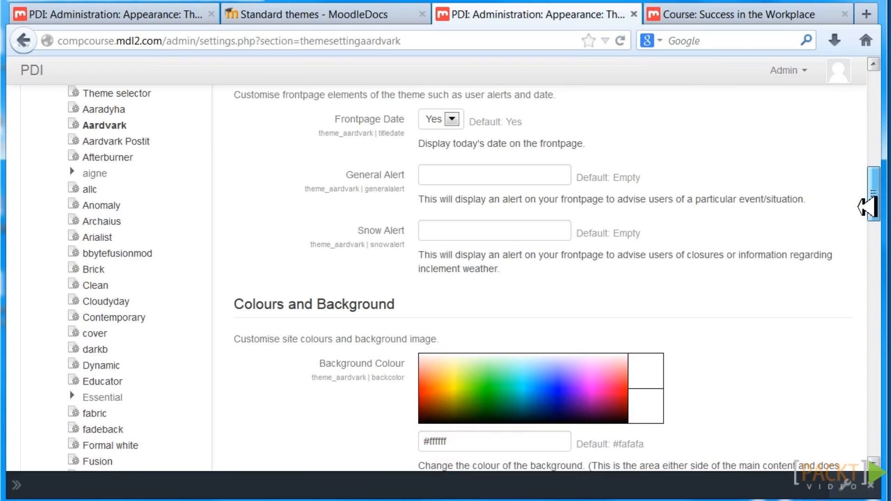
drag(866, 207, 859, 361)
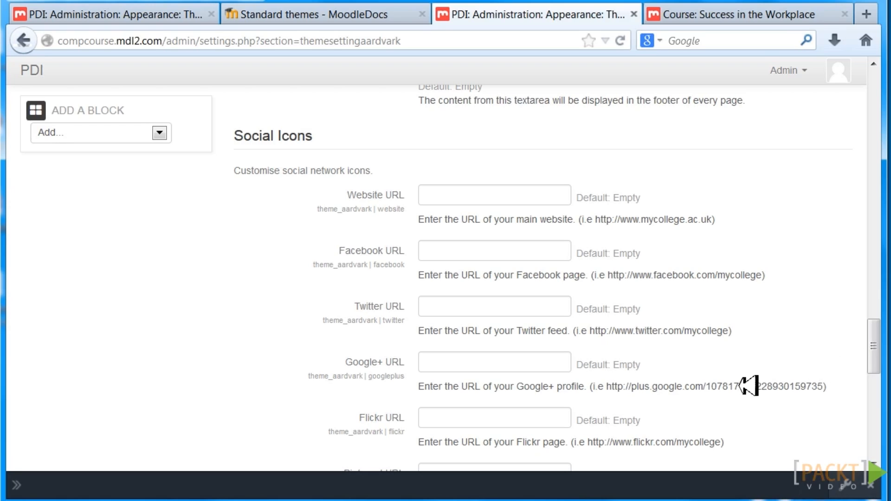
drag(875, 322, 878, 333)
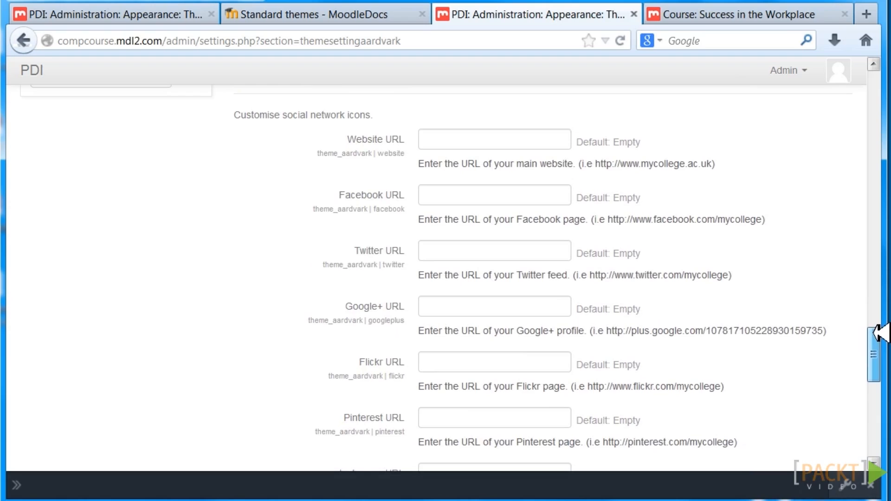
drag(878, 332, 878, 326)
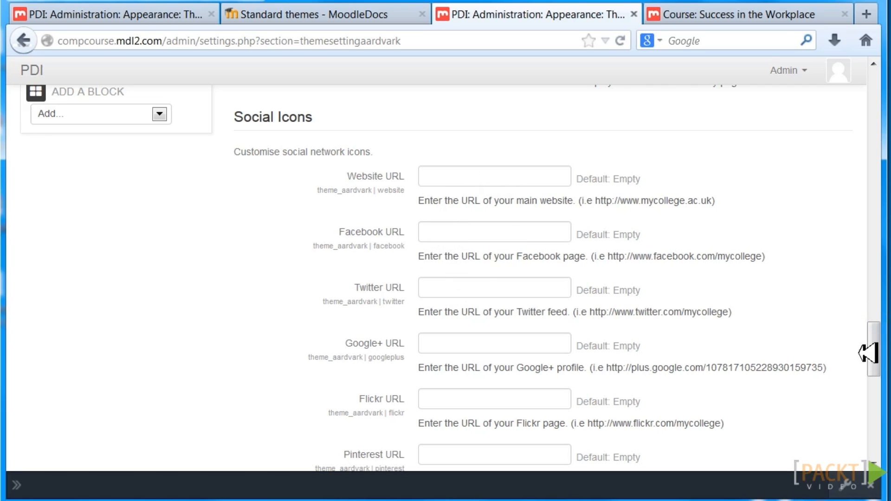
drag(878, 352, 879, 375)
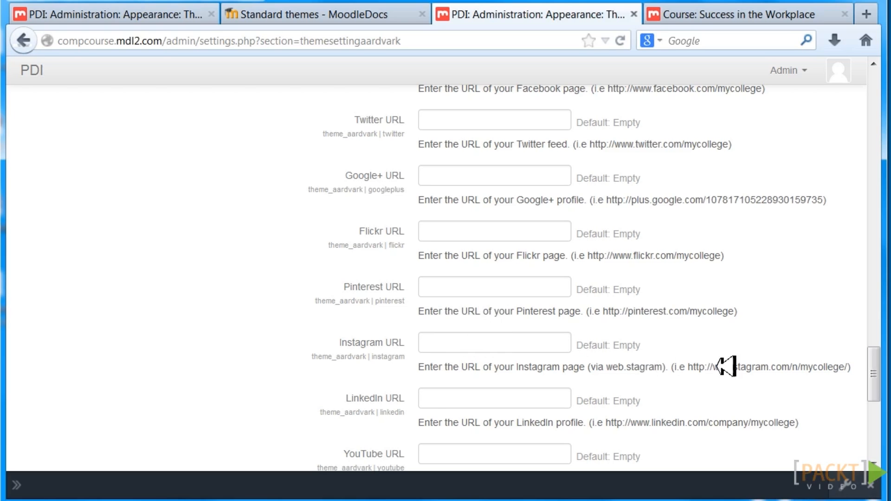
drag(884, 371, 884, 414)
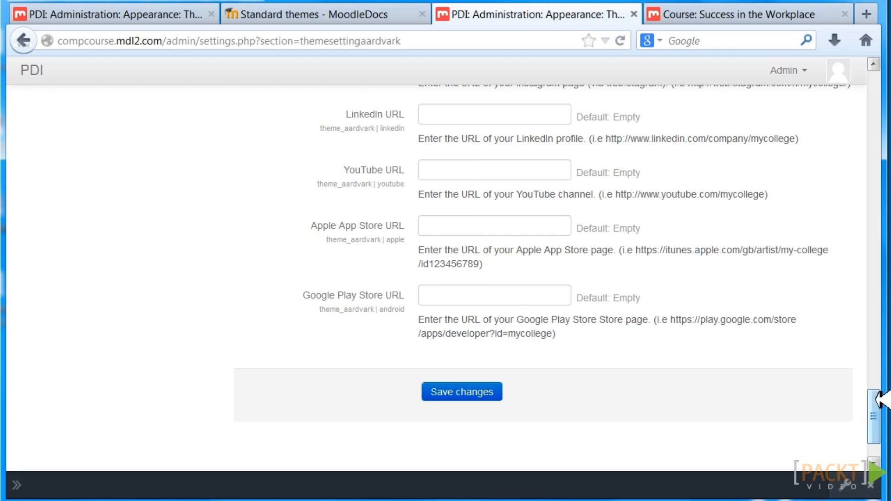
drag(873, 400, 871, 72)
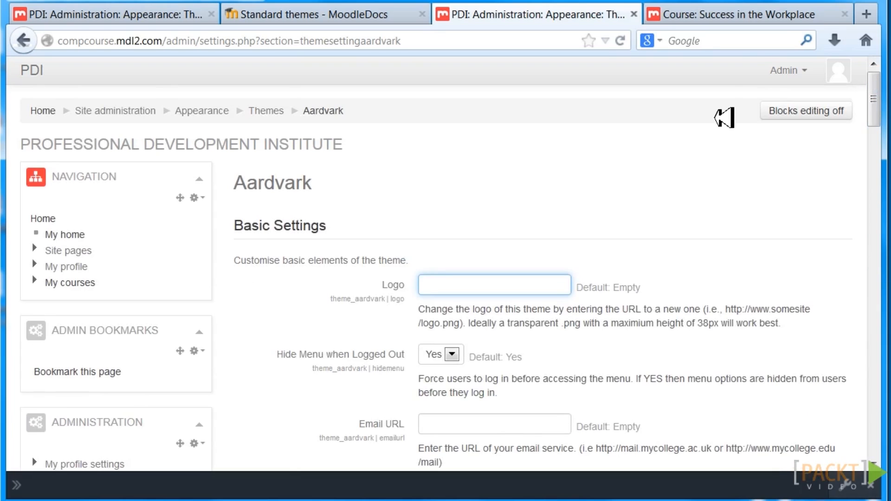
Step: Examine how the Success in the Workplace course page looks in the Aardvark theme, and check the theme selector page
click(710, 15)
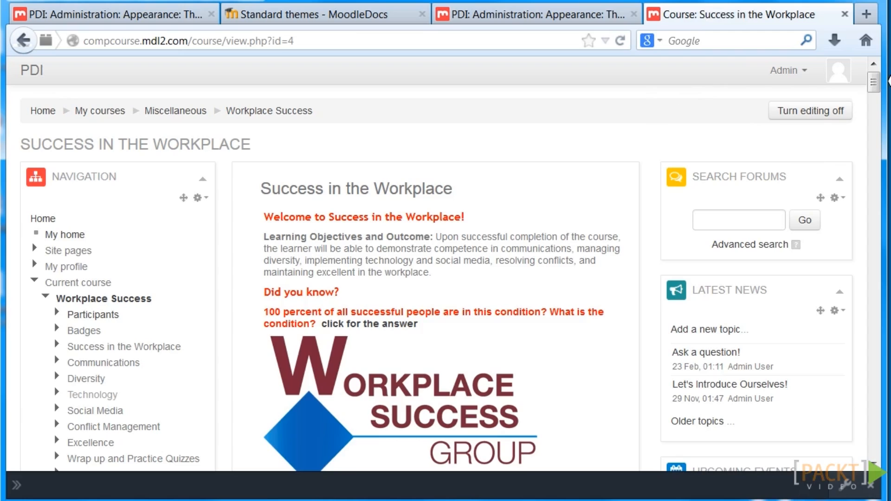
drag(879, 80, 877, 133)
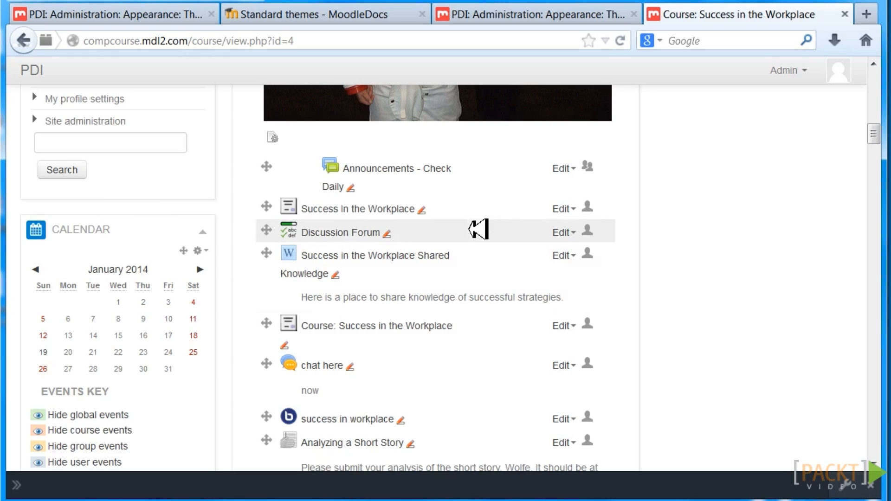
drag(873, 134, 875, 67)
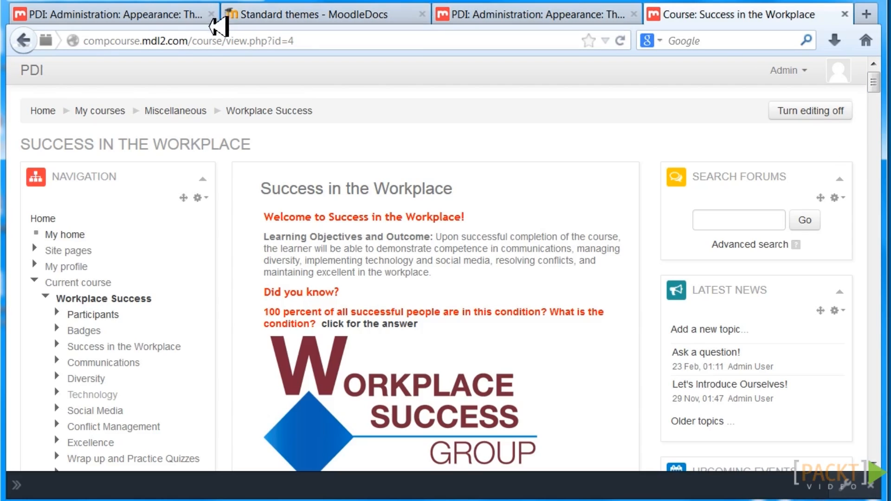
click(167, 15)
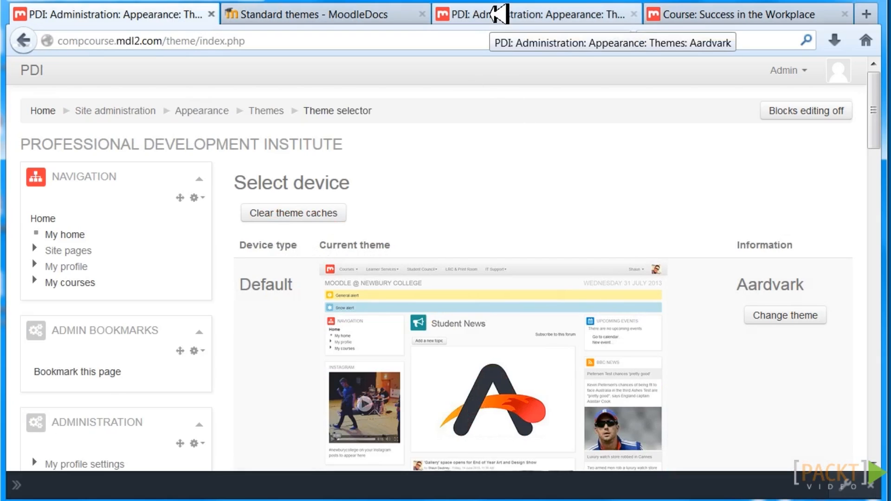
click(498, 14)
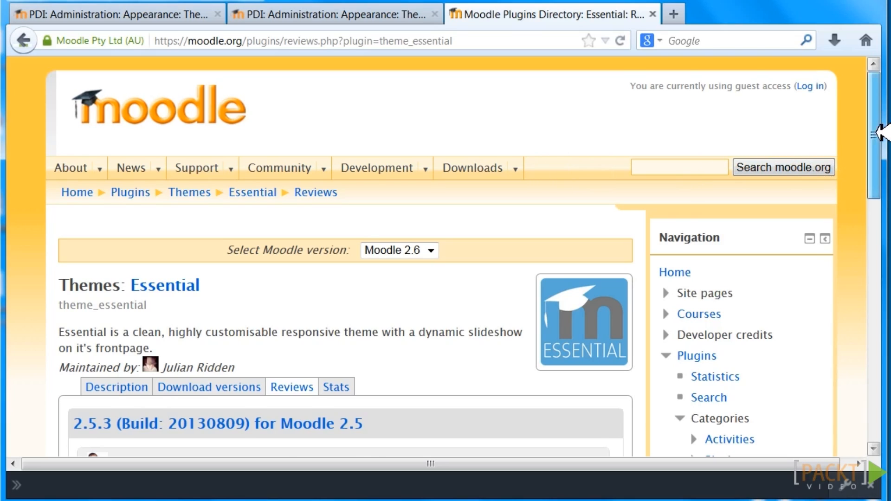
Step: Read the user reviews of the Essential theme in the Moodle plugins directory
scroll(881, 137, down, 3)
drag(880, 139, 879, 183)
drag(879, 185, 879, 218)
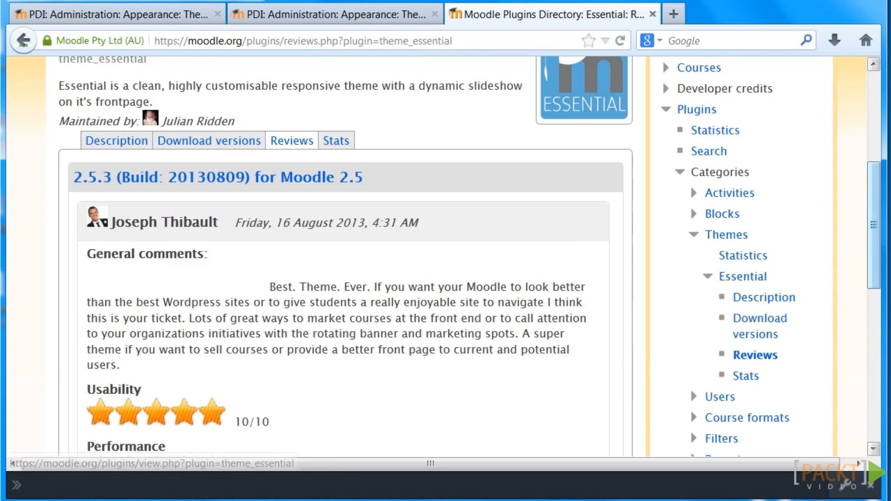
drag(876, 258, 887, 174)
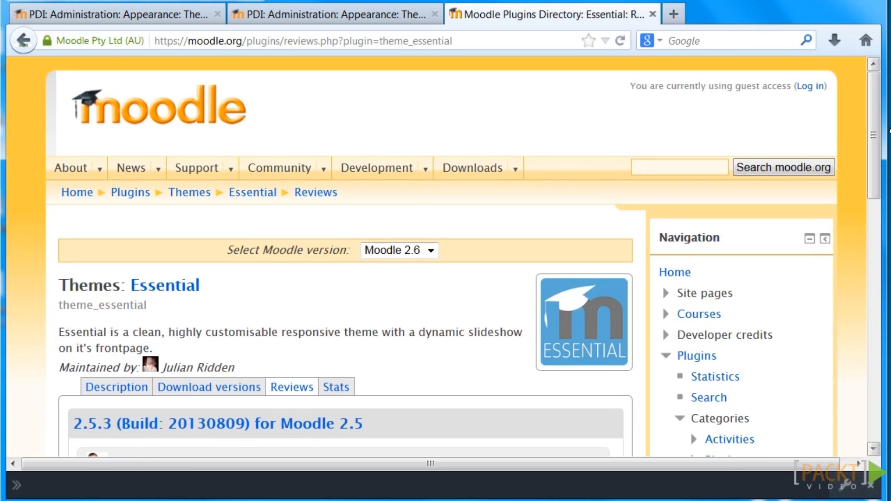
Step: Go back to the Moodle site's theme administration and open the General Settings of the Essential theme
click(166, 14)
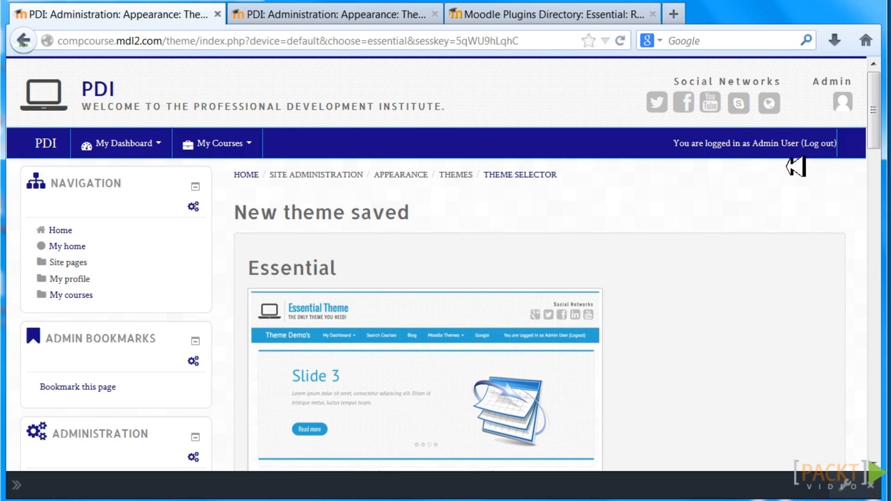
mouse_move(879, 112)
mouse_down()
mouse_move(878, 158)
mouse_move(879, 126)
mouse_up()
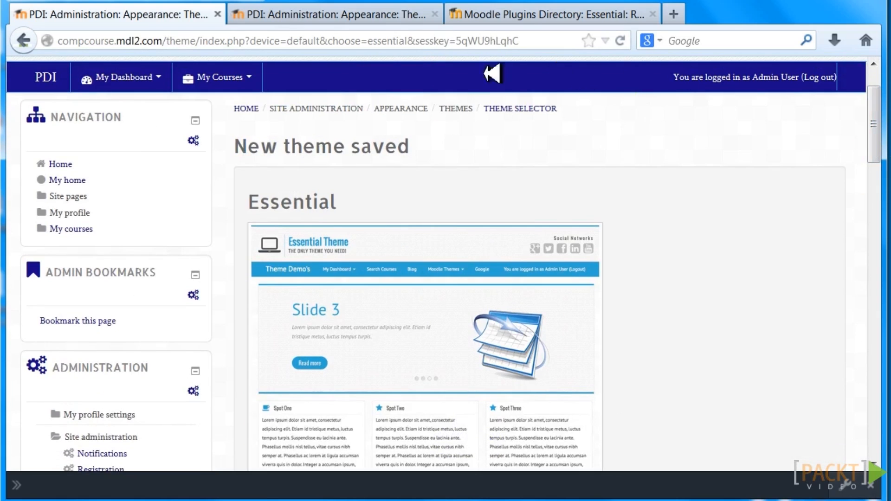
drag(877, 118, 875, 251)
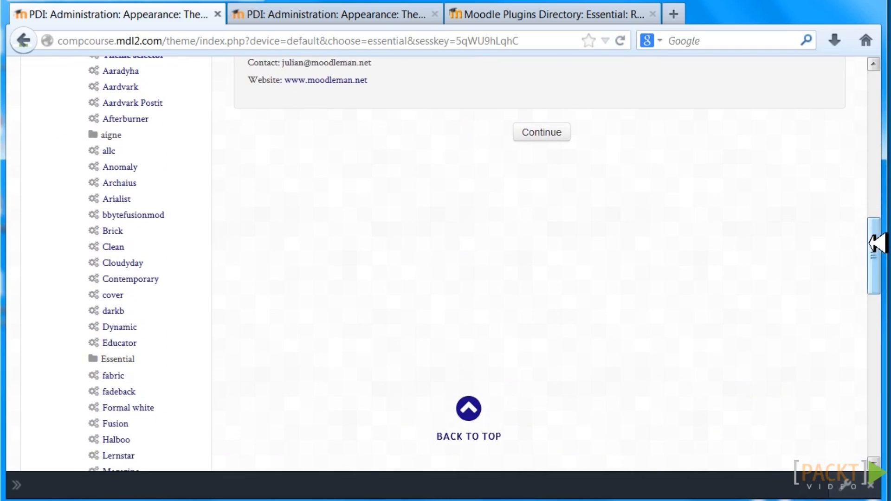
click(133, 357)
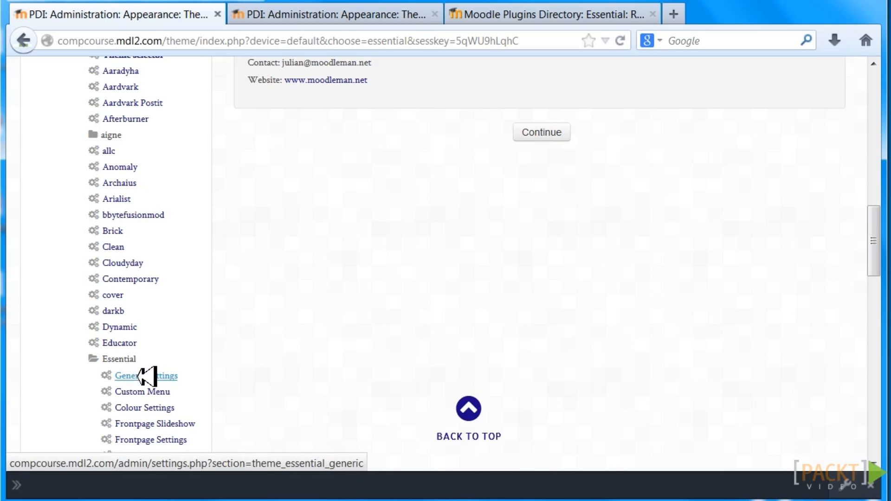
click(147, 376)
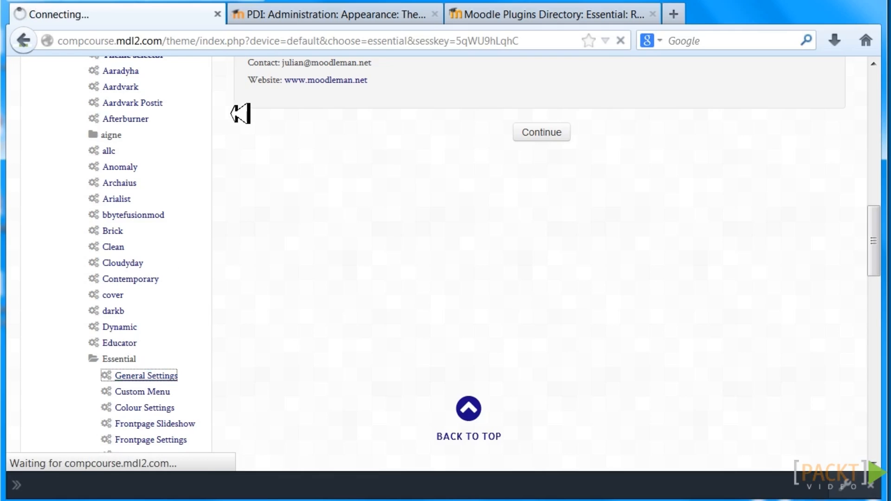
click(282, 19)
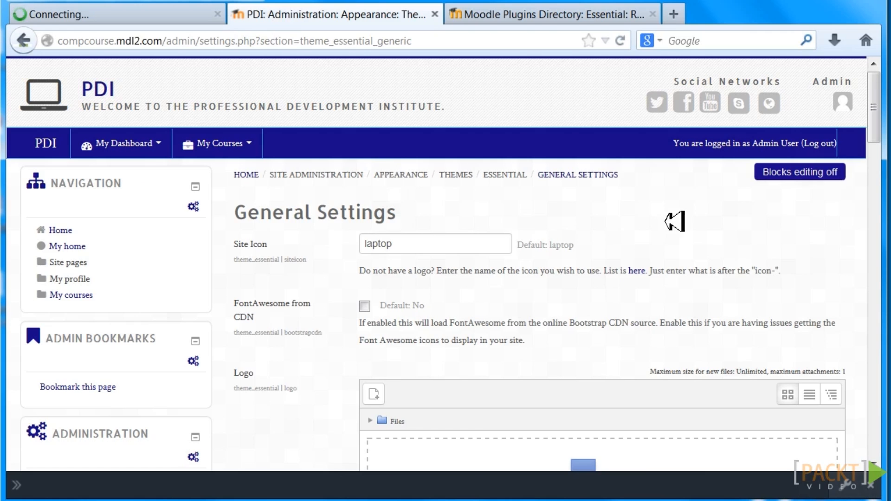
Step: Examine the Essential theme's site icon and logo settings and the font combinations offered in the Font Selector
drag(874, 110, 874, 129)
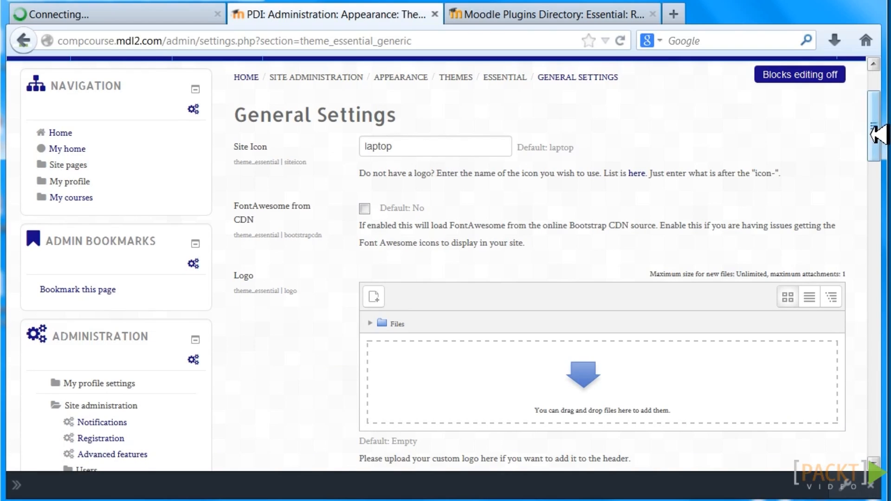
drag(873, 134, 873, 149)
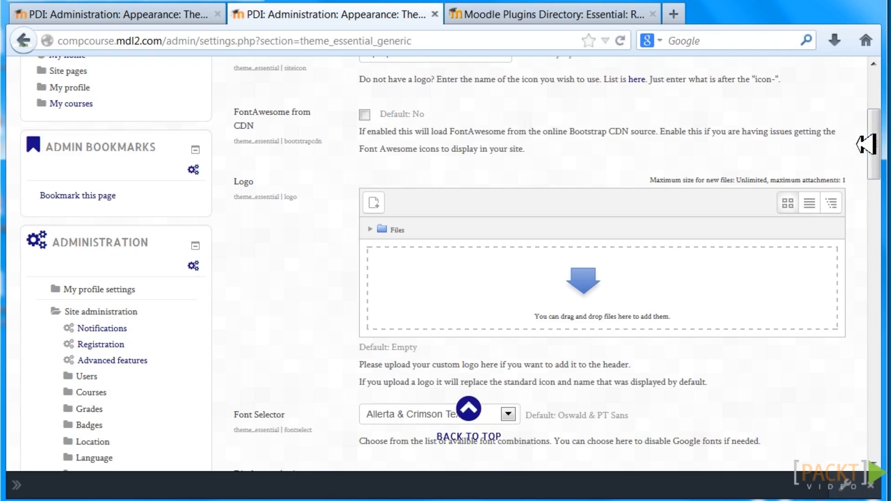
drag(864, 144, 873, 201)
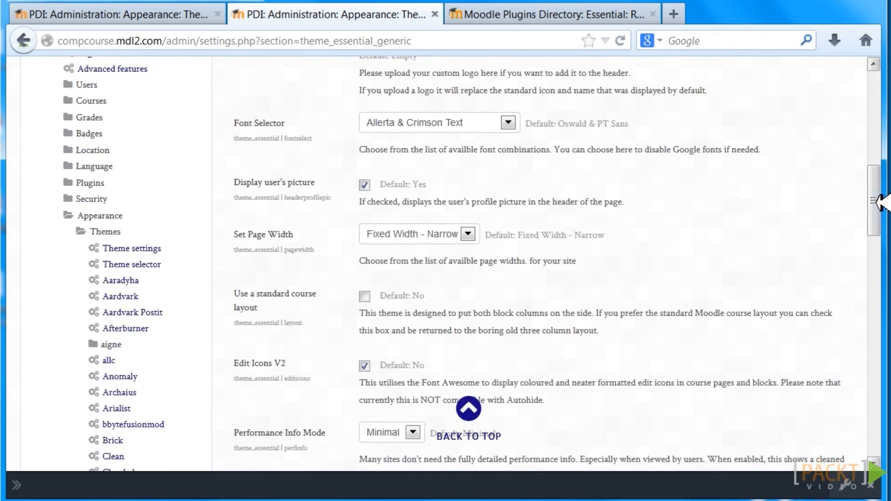
click(508, 123)
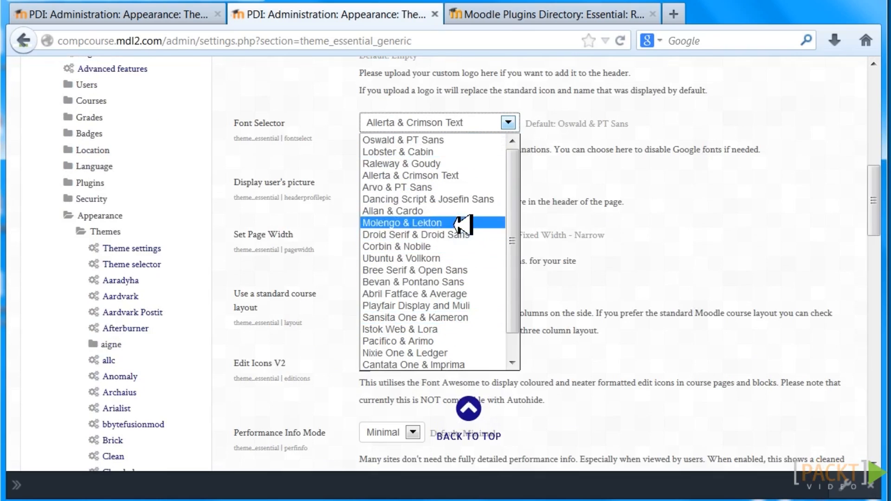
click(598, 215)
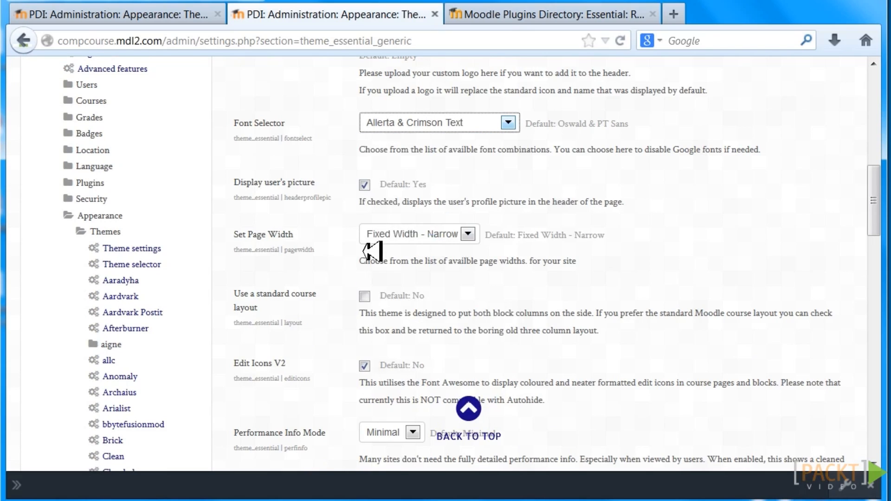
Step: Inspect the page width and standard course layout options, and the remaining general settings through the footnote and custom CSS, leaving them unchanged
click(469, 234)
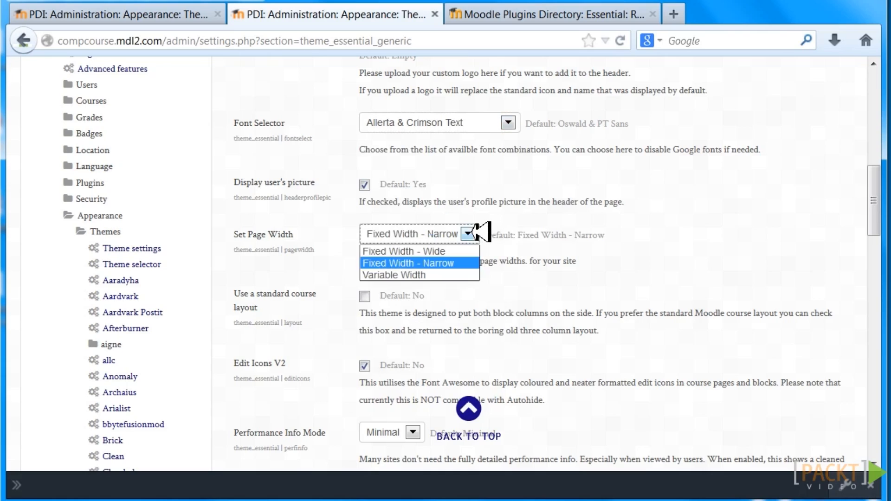
click(470, 234)
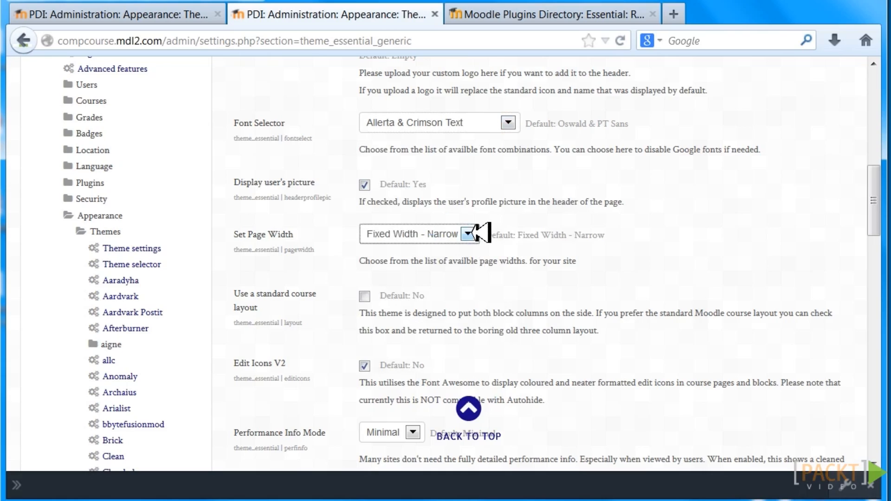
click(364, 296)
click(364, 296)
drag(884, 232, 875, 296)
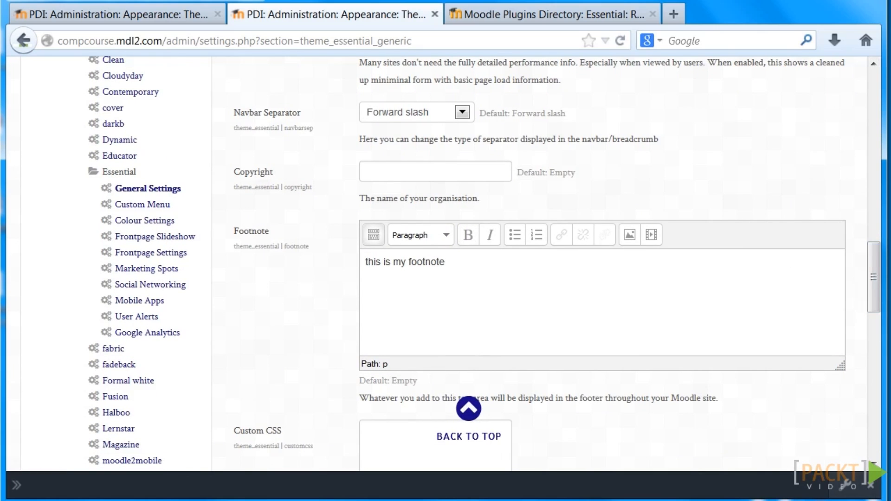
mouse_move(877, 285)
mouse_down()
mouse_move(877, 313)
mouse_move(875, 229)
mouse_move(875, 322)
mouse_move(875, 280)
mouse_up()
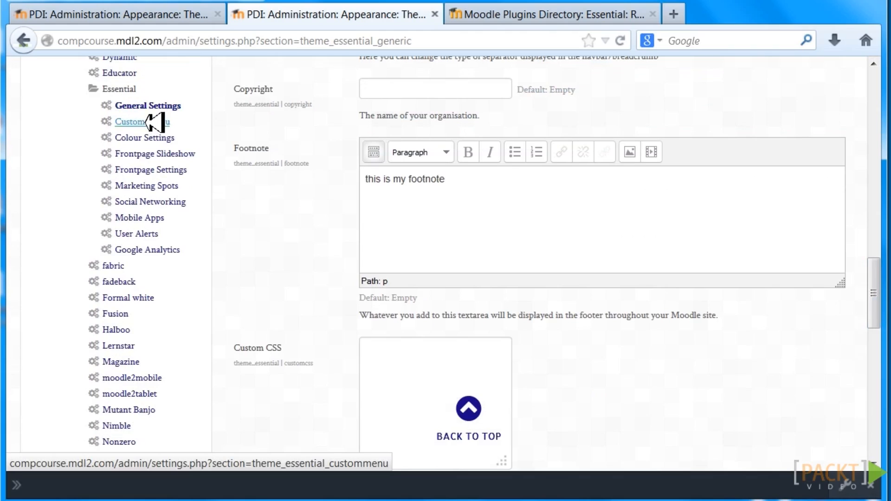
Step: Open the Essential theme's Marketing Spots settings and review the content and link fields of the first spot
click(134, 185)
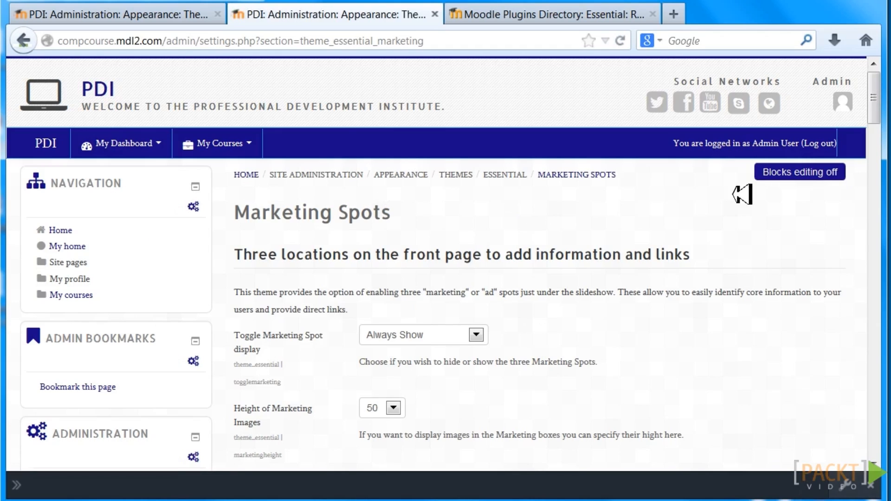
drag(879, 122, 875, 232)
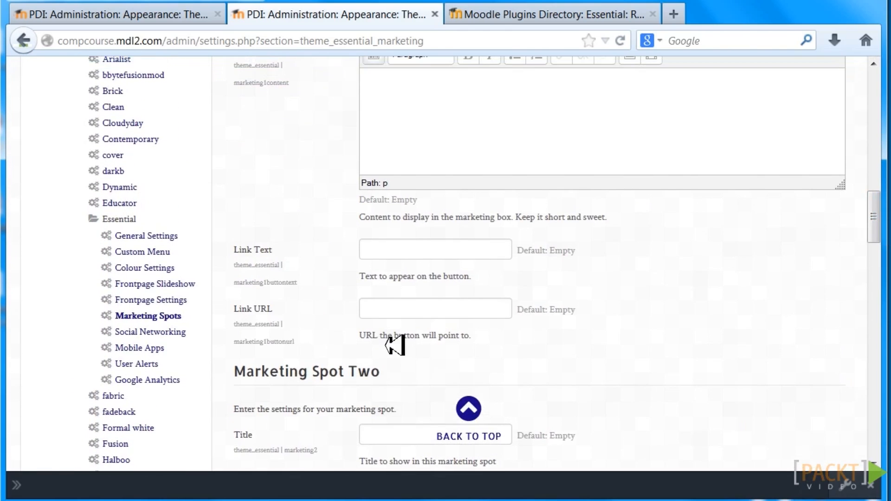
Step: Review the Essential theme's Social Networking settings and open the YouTube channel linked in the site header
click(164, 331)
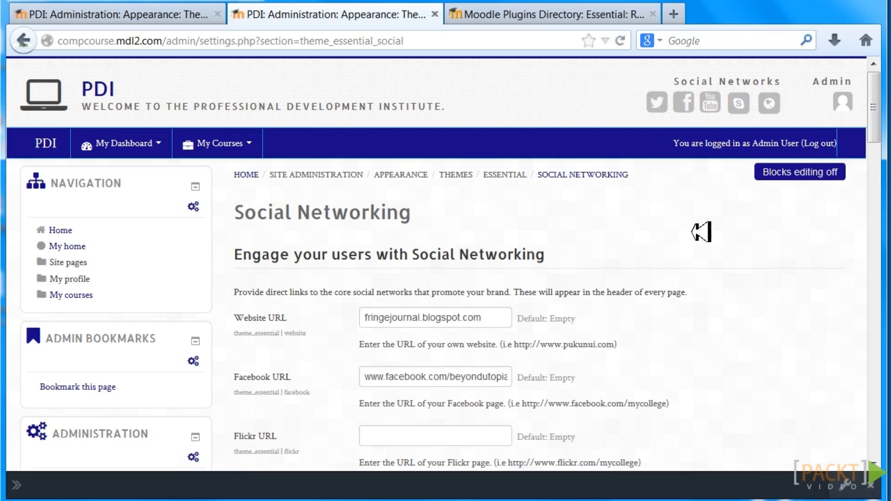
drag(875, 116, 860, 235)
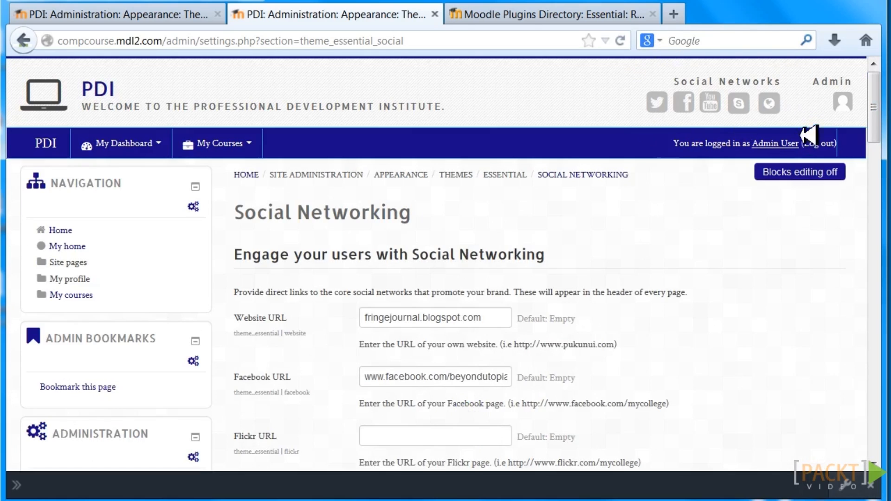
click(715, 103)
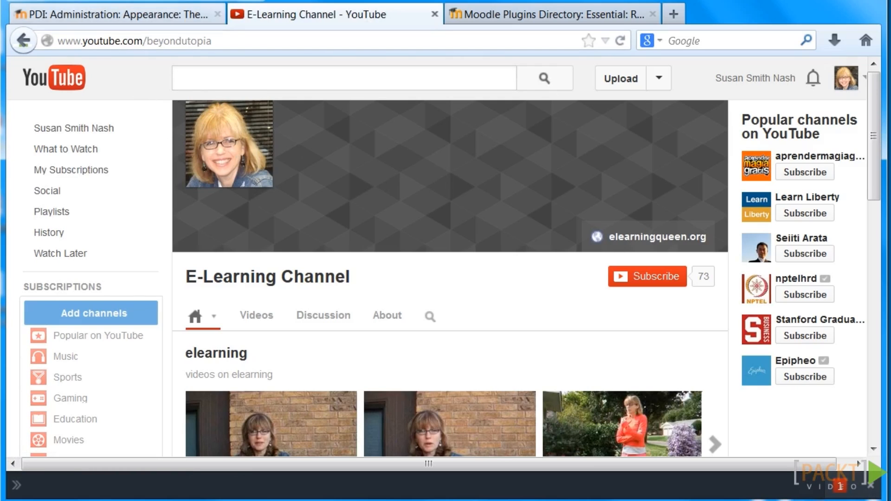
Step: Return from YouTube to the Moodle site and review the Essential theme's Mobile Apps settings, including the store links and iPad icon uploads
click(32, 35)
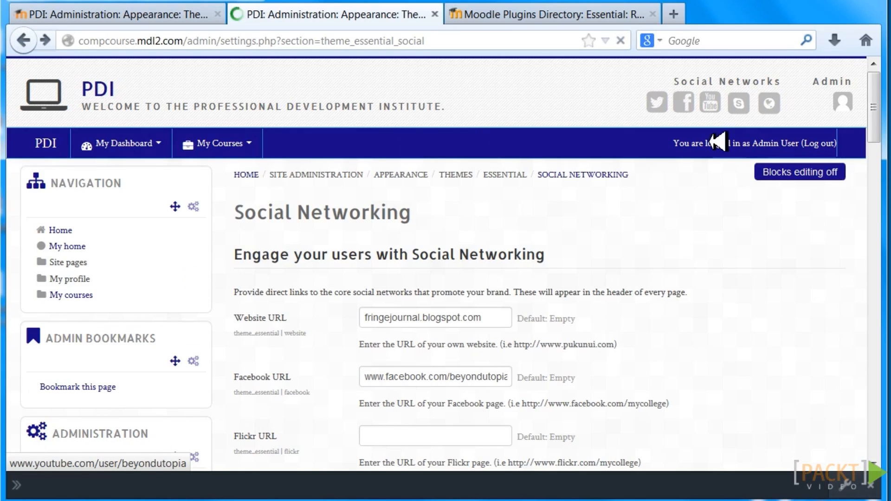
drag(878, 101, 871, 270)
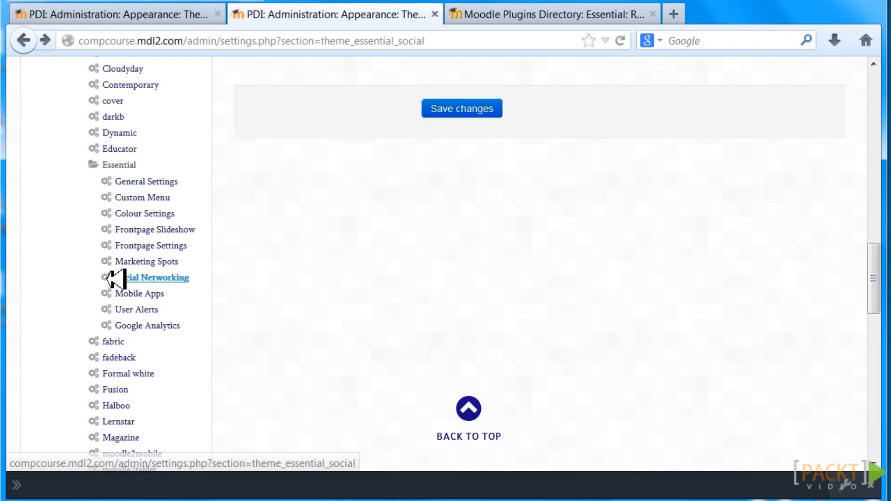
click(145, 293)
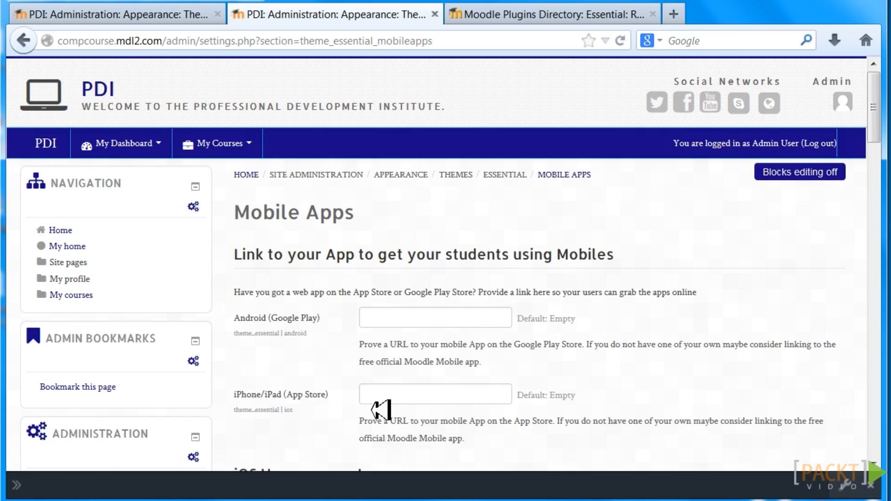
drag(872, 116, 851, 275)
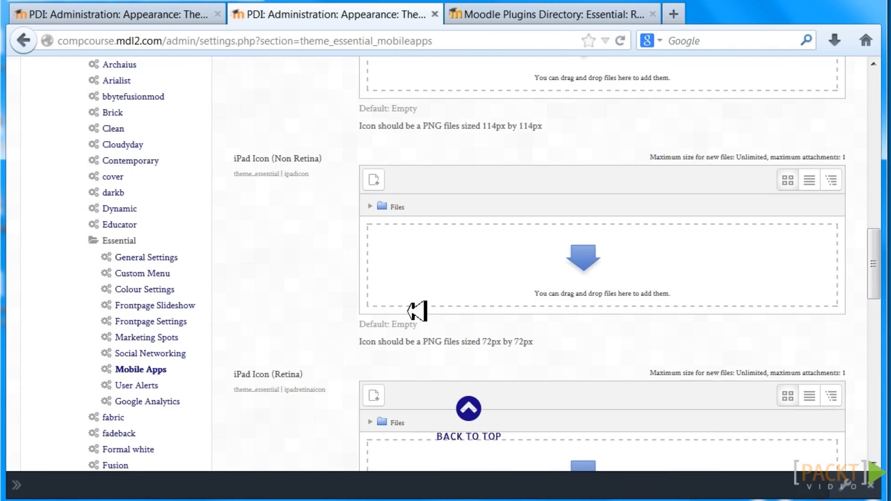
Step: Open the Essential theme's Google Analytics settings and review the enable, tracking ID and clean URL options
click(168, 401)
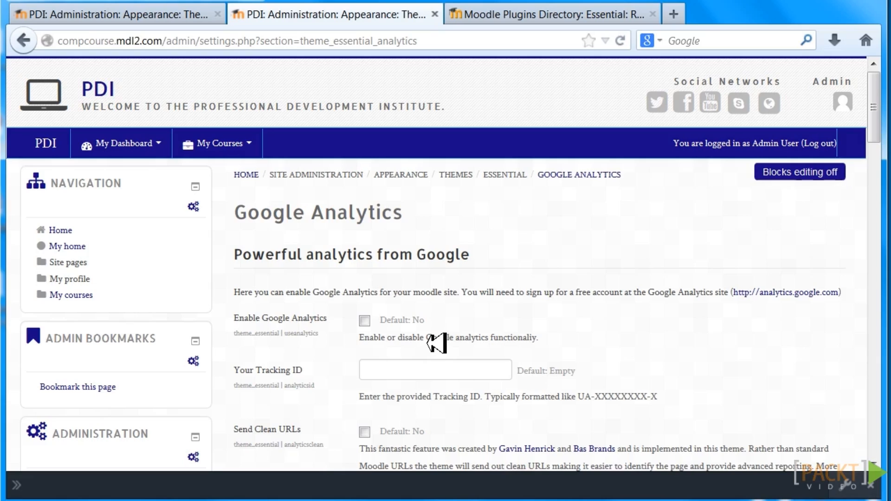
mouse_move(874, 99)
mouse_down()
mouse_move(875, 197)
mouse_move(875, 87)
mouse_up()
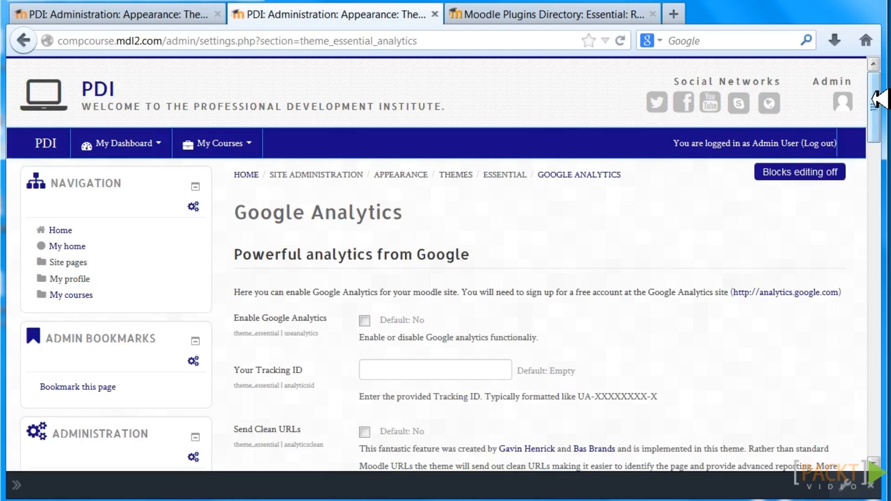
mouse_move(875, 93)
mouse_down()
mouse_move(877, 130)
mouse_move(880, 98)
mouse_up()
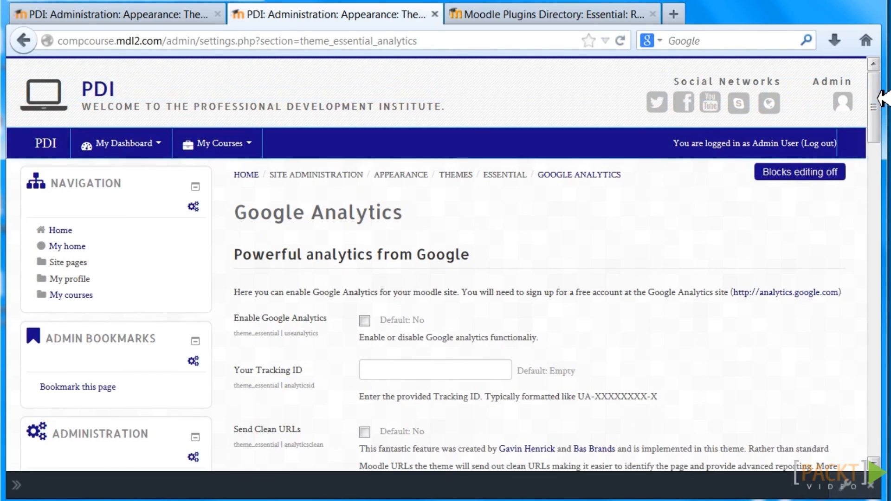
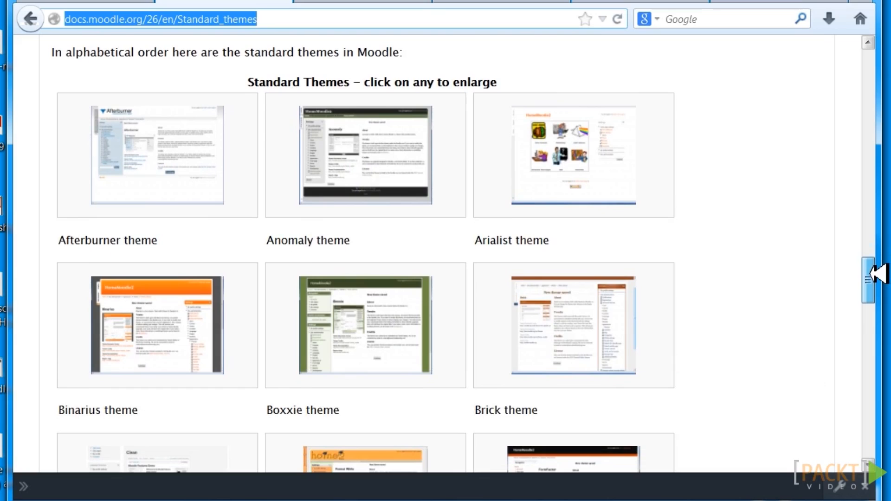
Step: View the standard themes gallery in the Moodle 2.6 documentation, and open the Themes category of the Moodle Plugins Directory
mouse_move(877, 274)
mouse_down()
mouse_move(877, 283)
mouse_move(876, 275)
mouse_up()
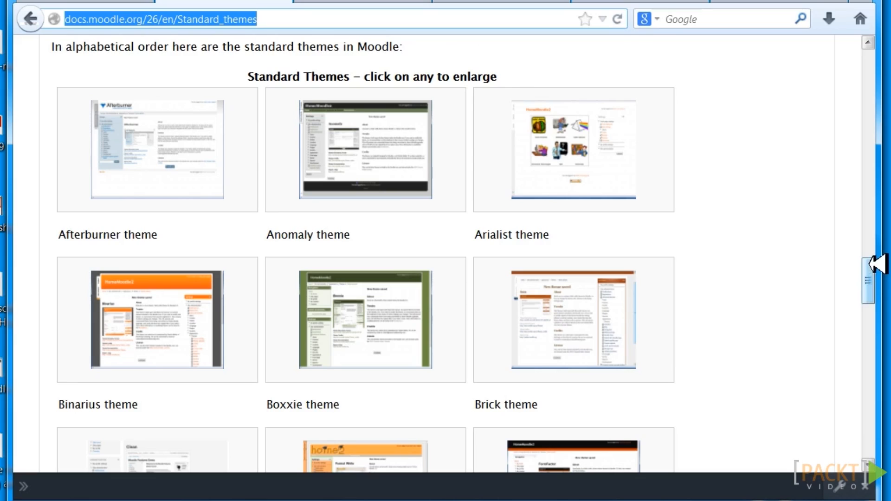
mouse_move(875, 269)
mouse_down()
mouse_move(877, 294)
mouse_move(877, 241)
mouse_move(878, 253)
mouse_up()
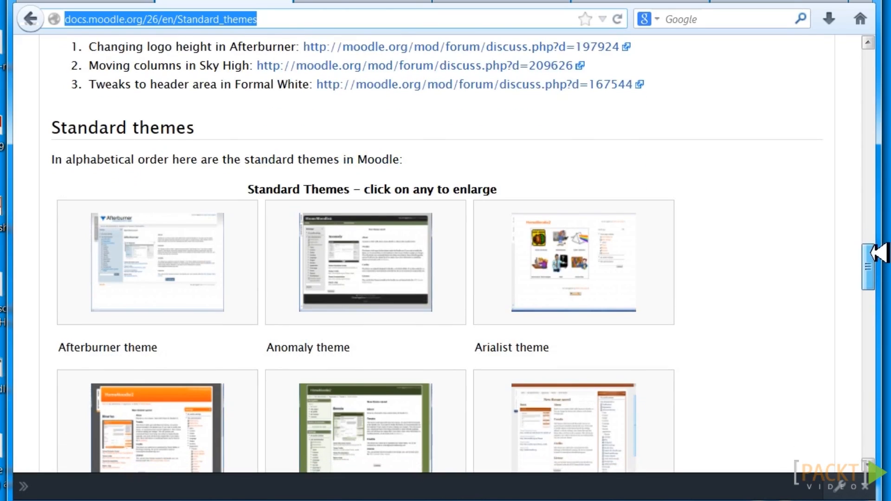
click(362, 0)
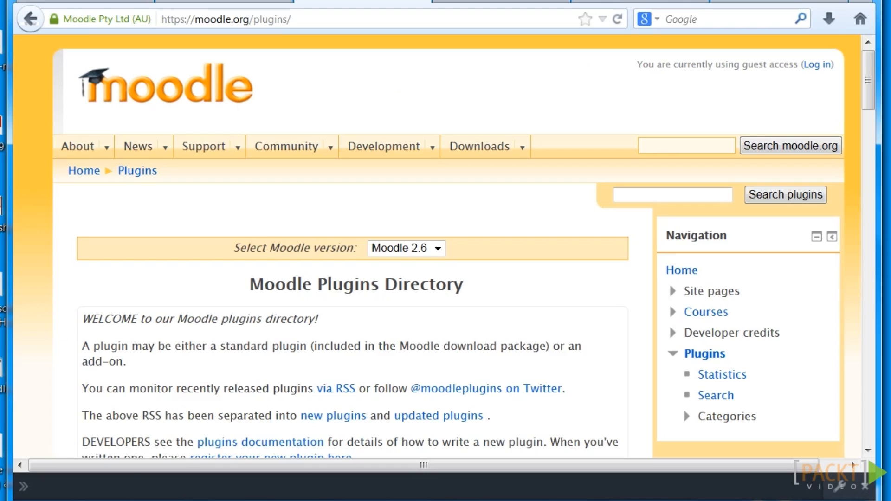
drag(874, 82, 869, 140)
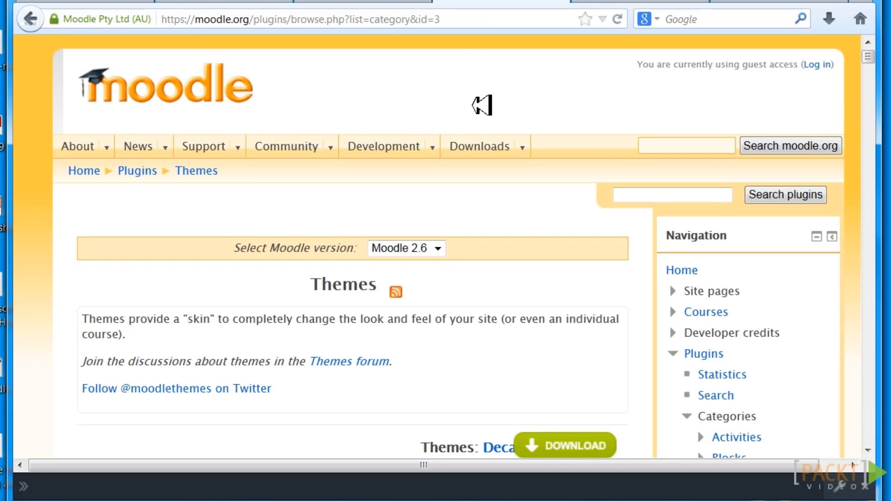
Step: Look at the site's Theme settings page and browse the Plugins Directory's downloadable themes for Moodle 2.6
click(589, 4)
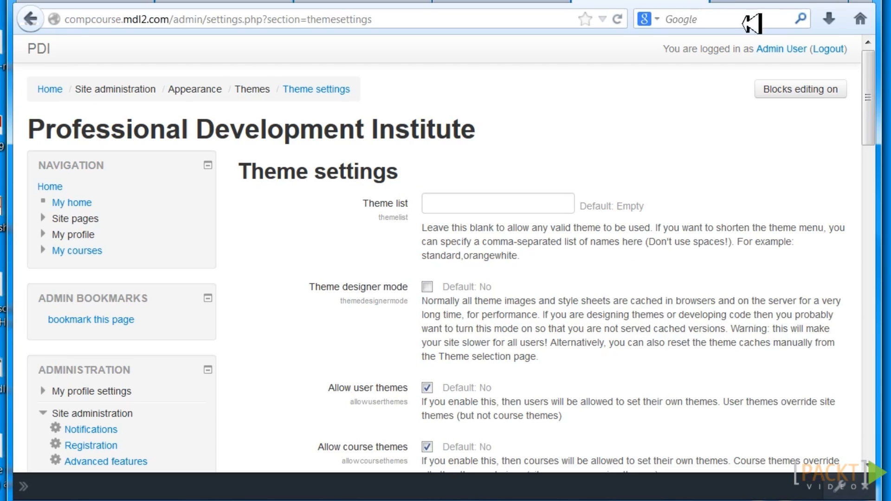
drag(868, 95, 880, 57)
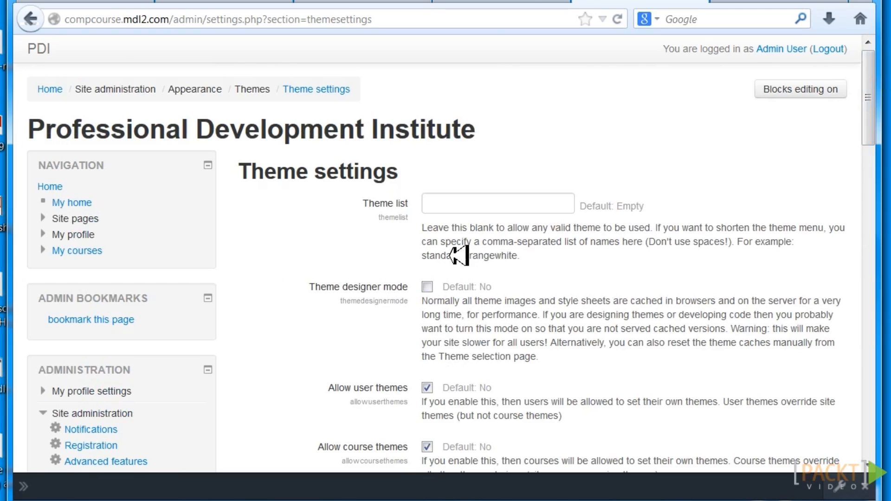
click(522, 6)
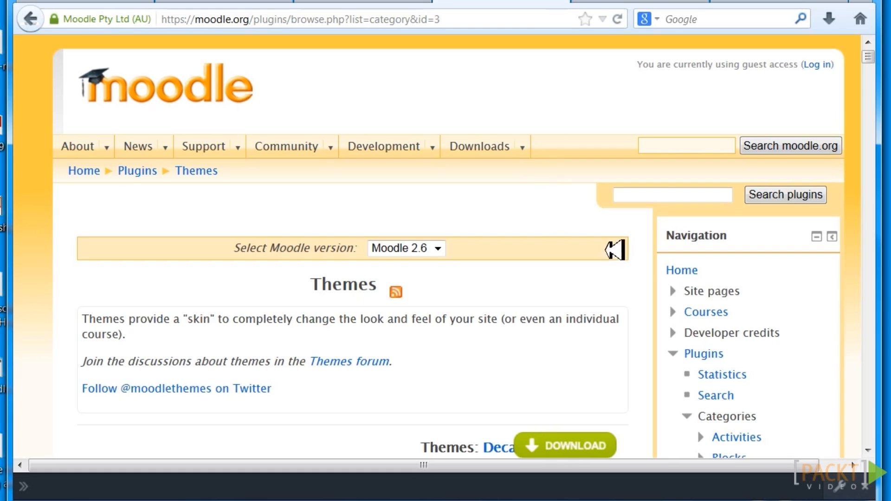
scroll(873, 81, down, 10)
scroll(873, 82, down, 3)
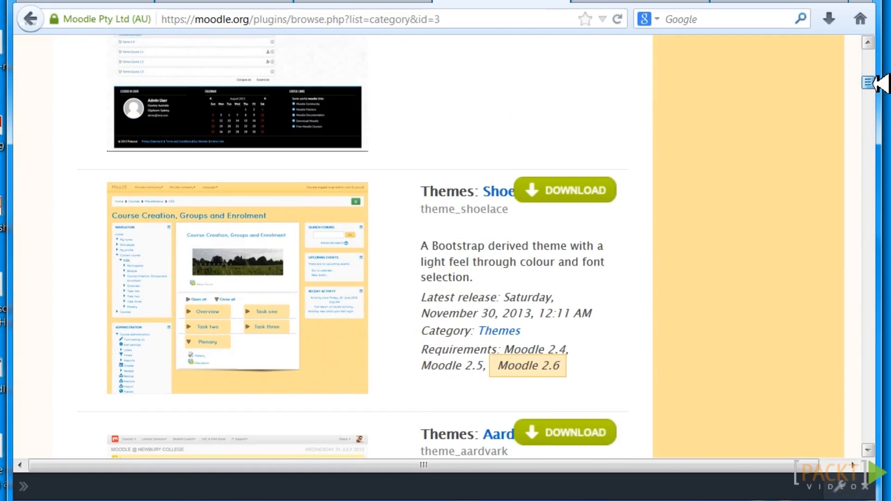
Step: Review the site's Theme settings, from designer mode and allowed theme types to custom menu items and device detection
click(599, 6)
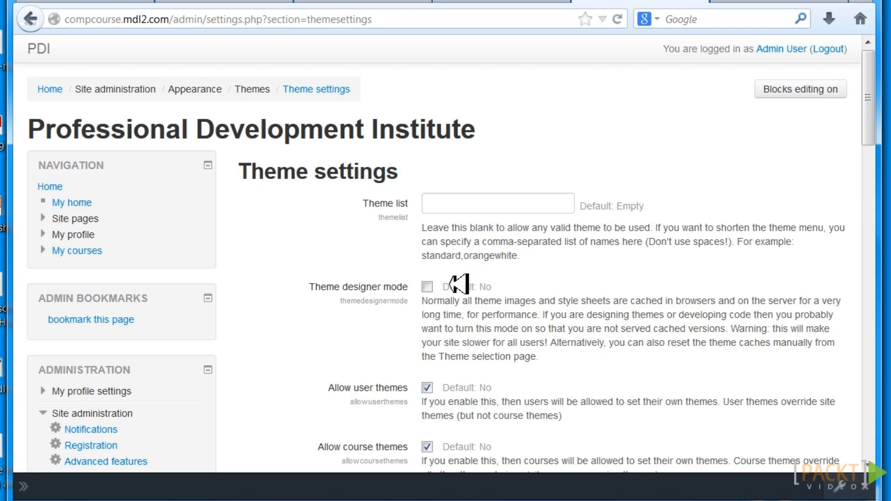
drag(874, 88, 869, 302)
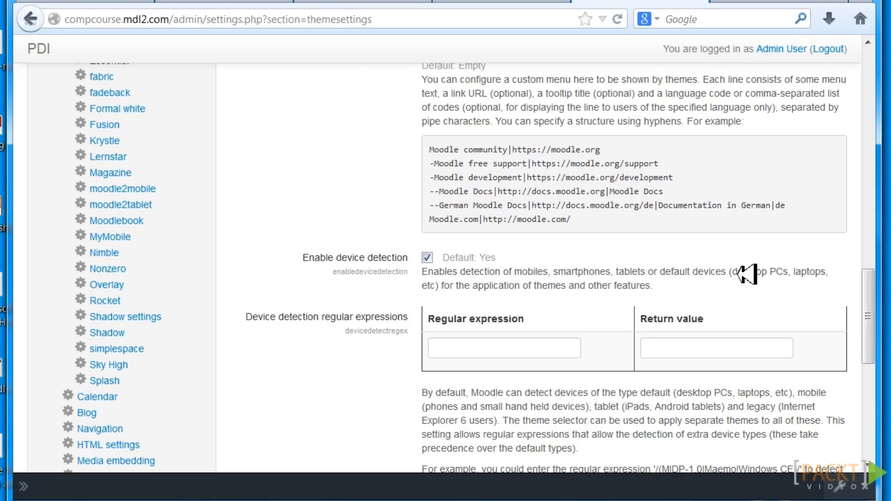
drag(879, 273, 875, 185)
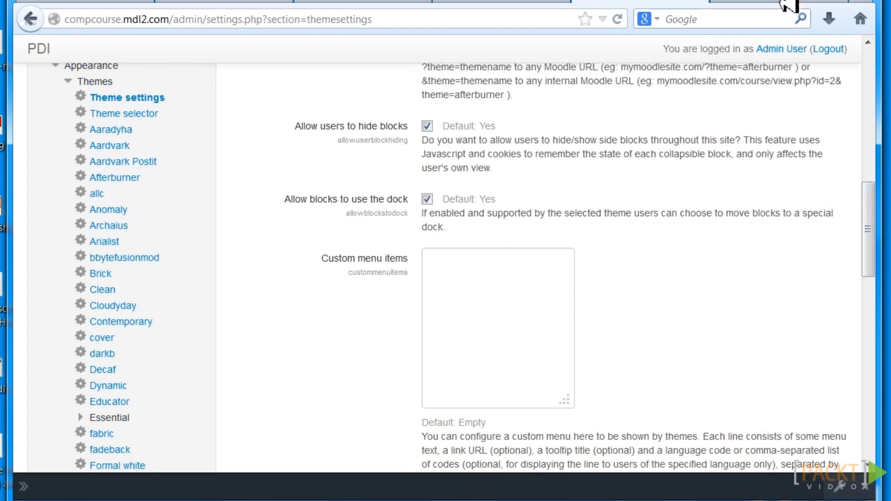
Step: Open the Sky High theme's settings and review its logo, column width, footnote and custom CSS options
click(788, 2)
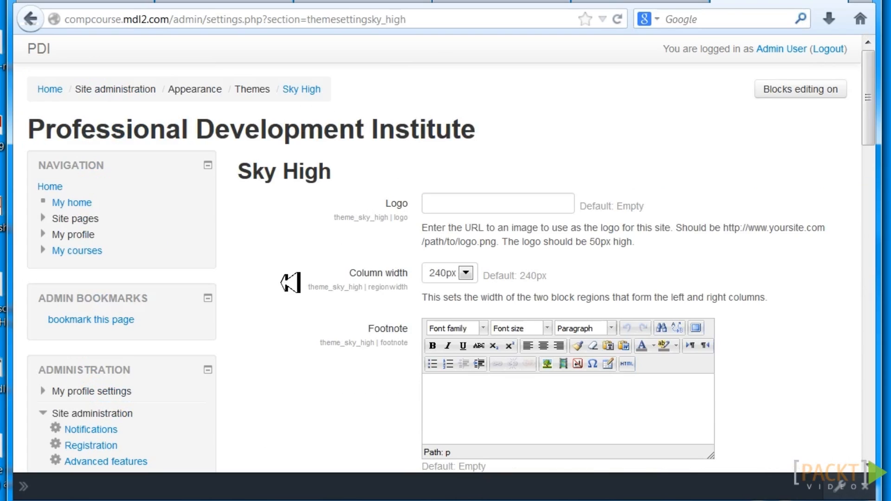
mouse_move(871, 97)
mouse_down()
mouse_move(876, 207)
mouse_move(880, 81)
mouse_up()
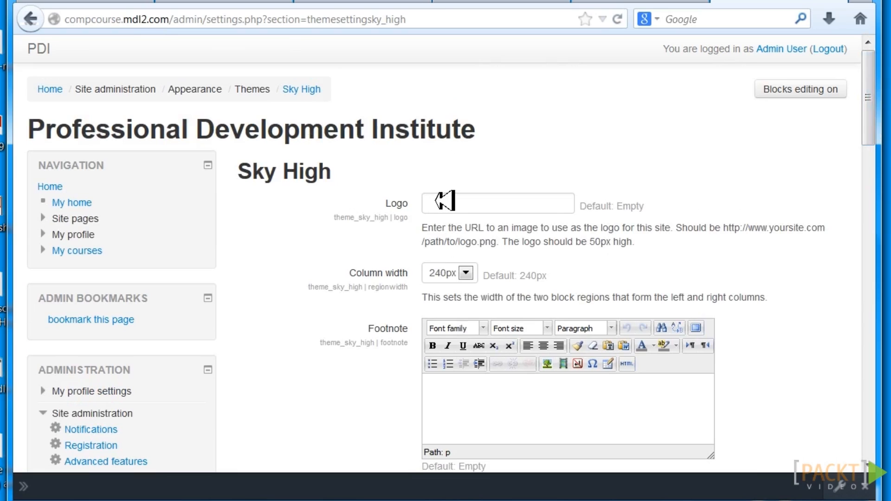
drag(871, 104, 869, 186)
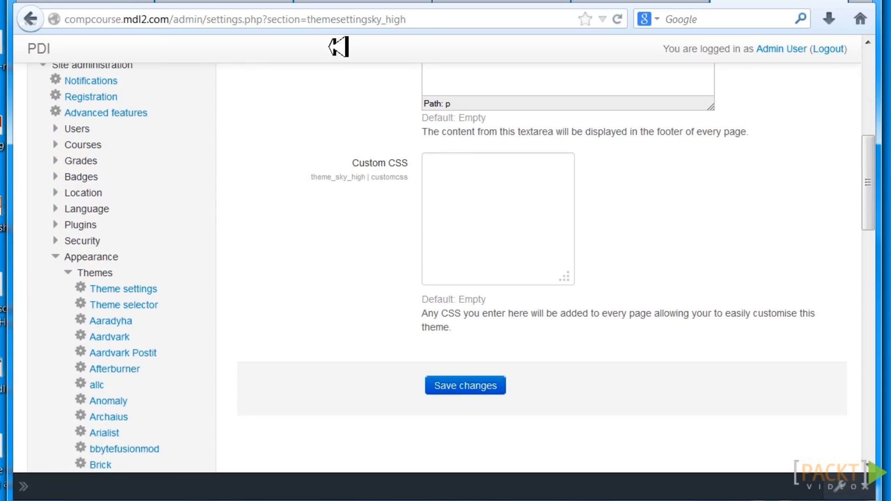
Step: Open the browser's Style Editor on the Sky High theme settings page
click(218, 1)
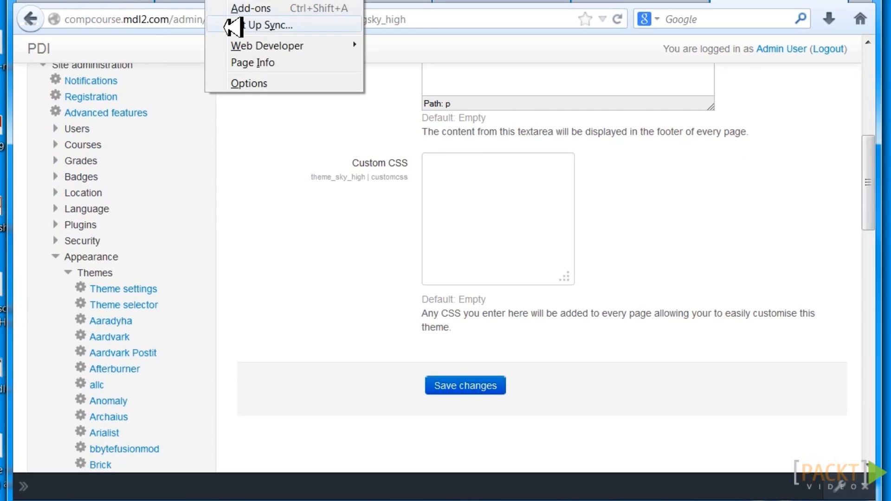
mouse_move(257, 44)
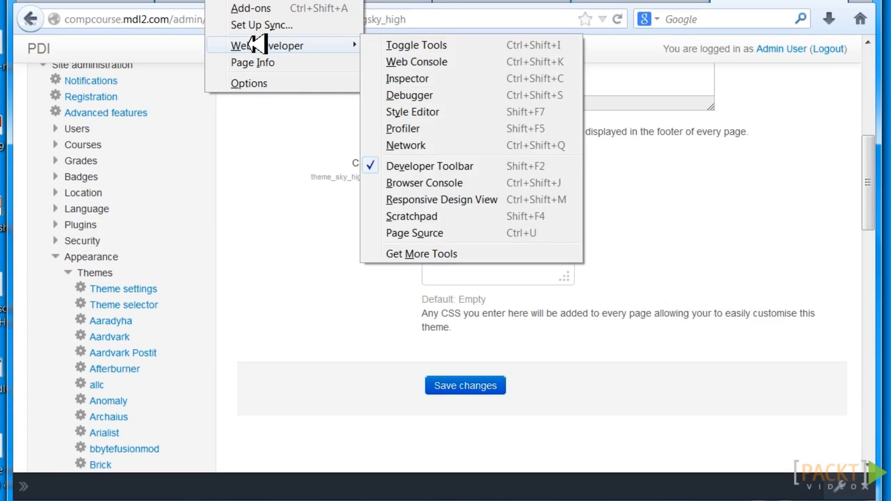
click(401, 112)
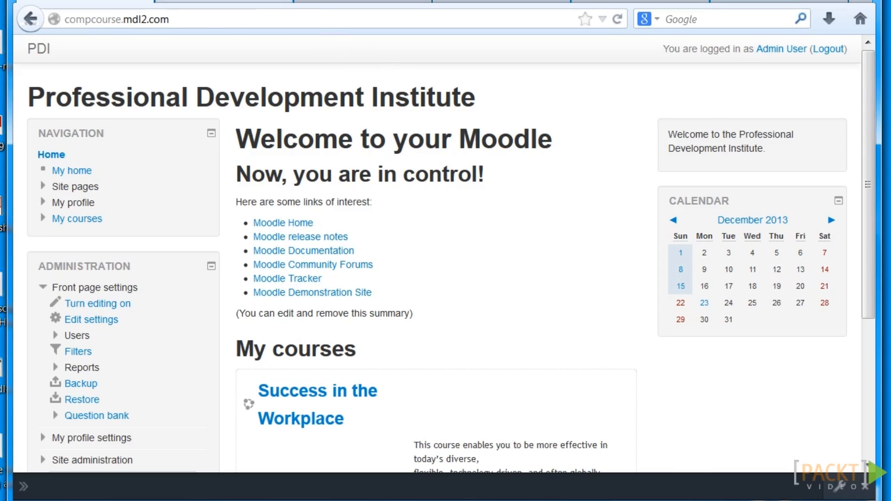
Step: Read the required theme files in the "Creating a theme" documentation and consult the Frankenstyle naming convention page
click(253, 1)
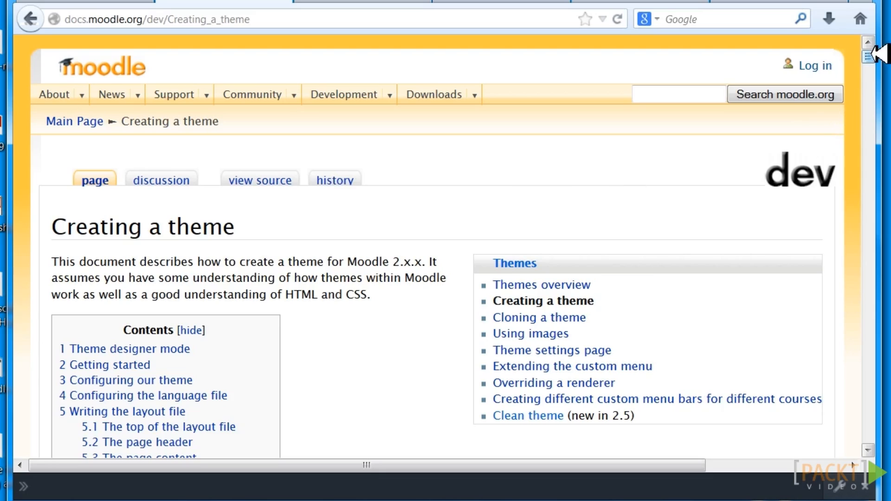
drag(873, 55, 872, 73)
drag(874, 76, 873, 78)
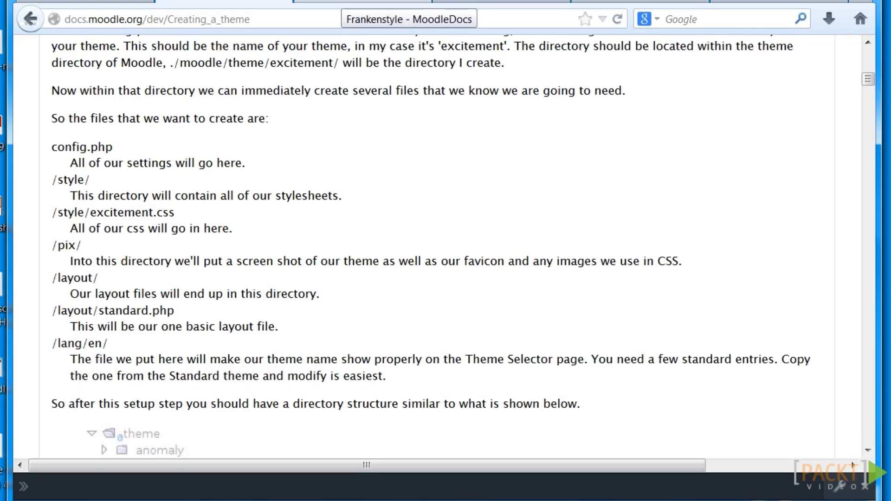
click(343, 2)
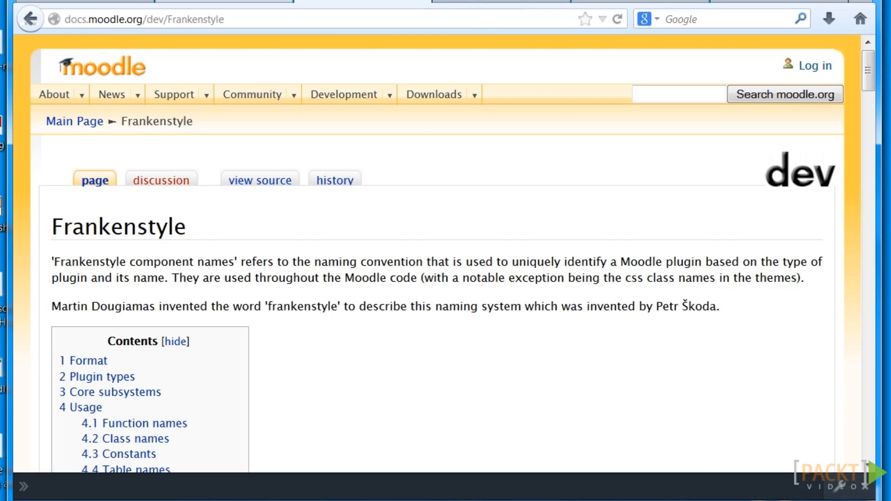
click(223, 2)
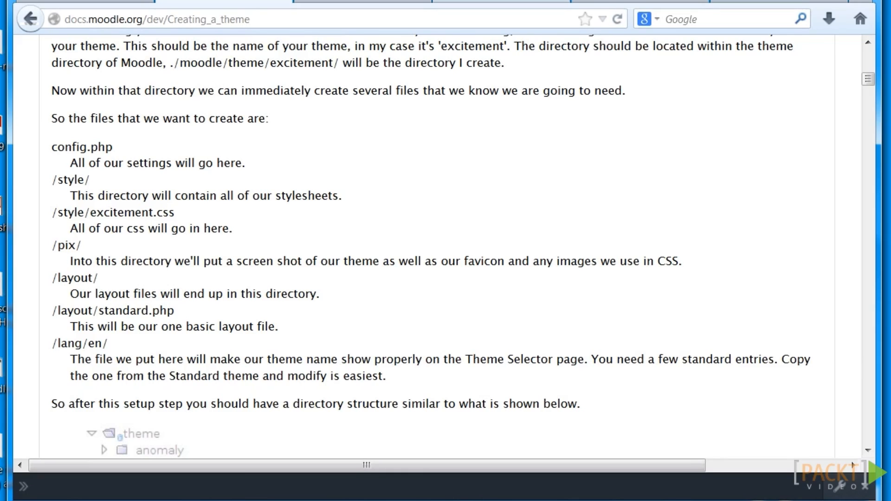
Step: Browse the Moodle 2.6 Standard themes documentation down to the gallery row containing the Clean theme
click(469, 1)
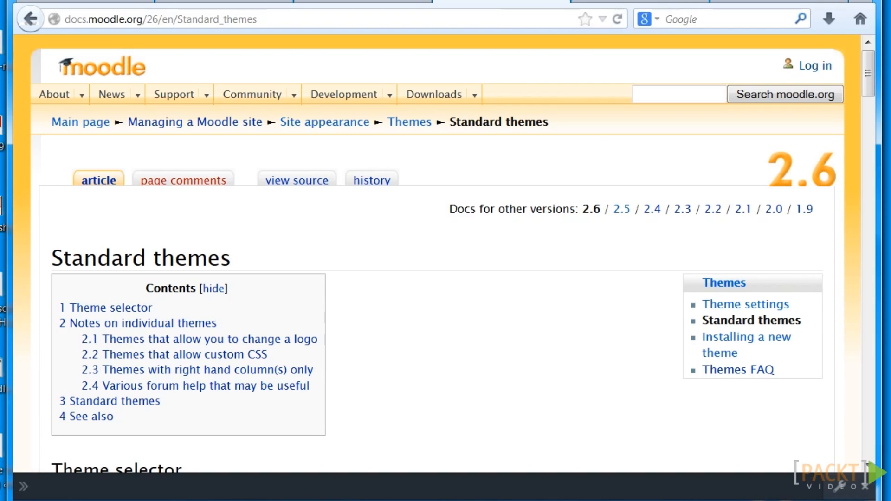
drag(871, 63, 845, 297)
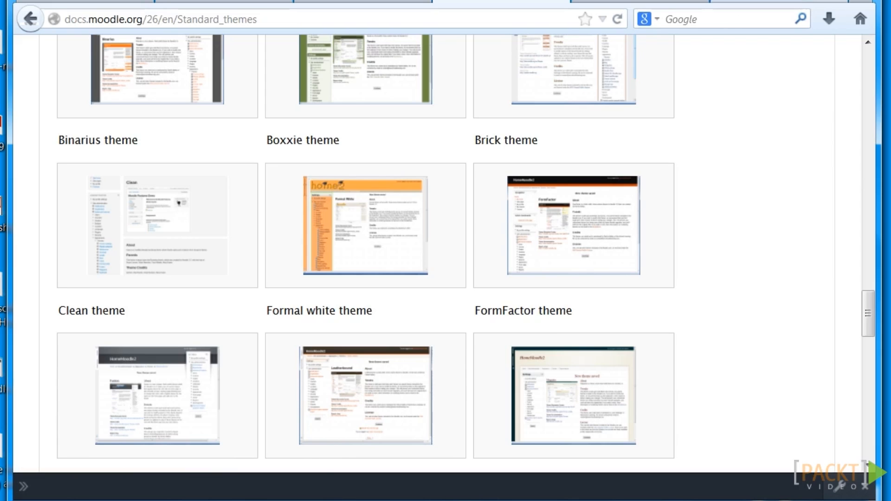
Step: Read the introduction and contents of the Clean theme documentation, and check the page on creating a theme settings page
click(726, 4)
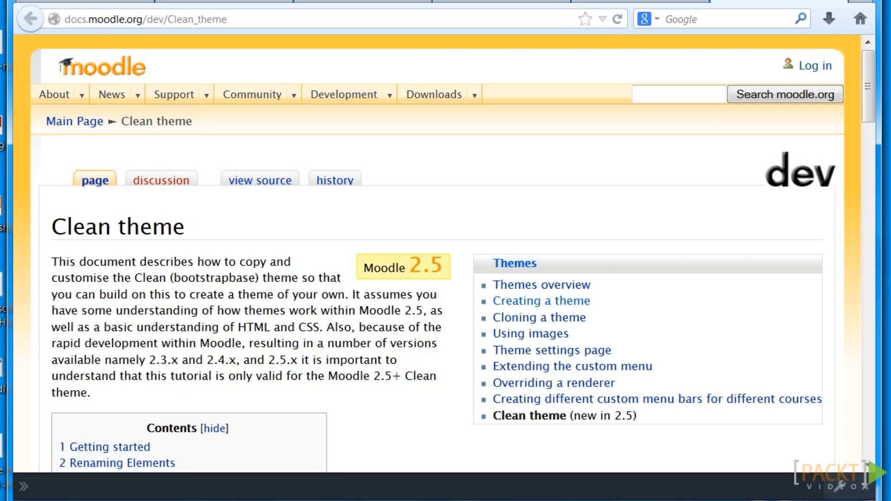
scroll(877, 77, down, 2)
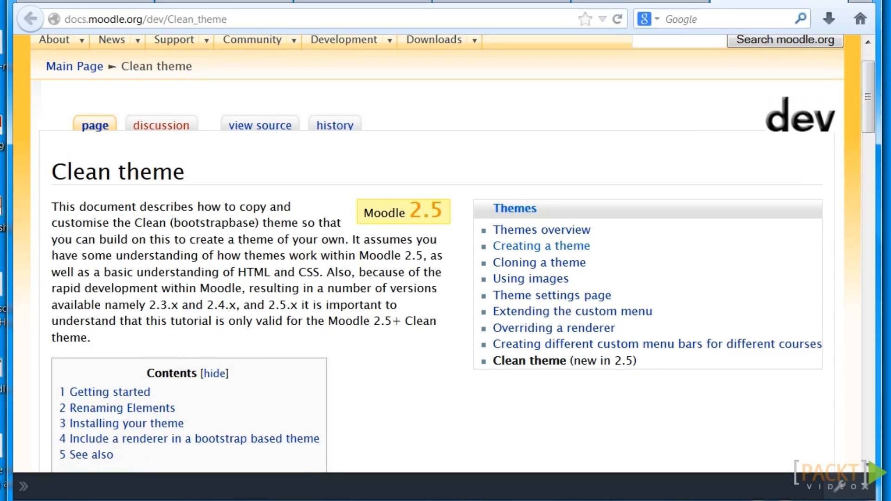
click(640, 1)
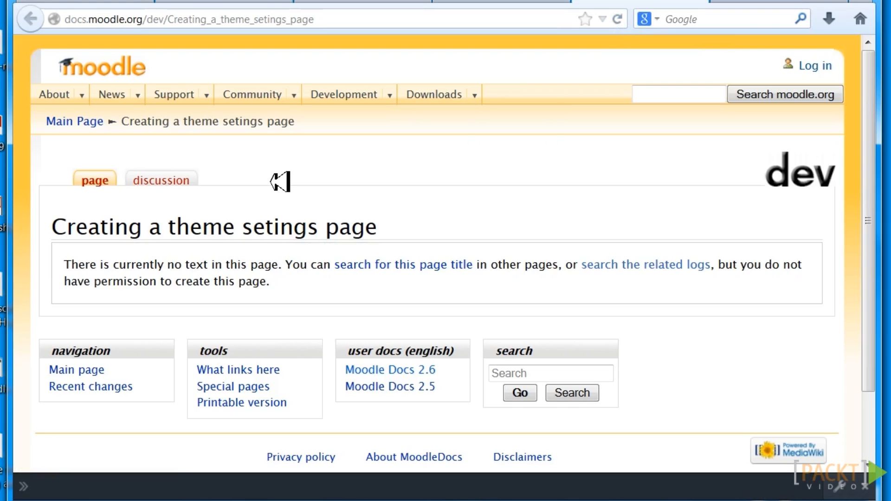
click(779, 2)
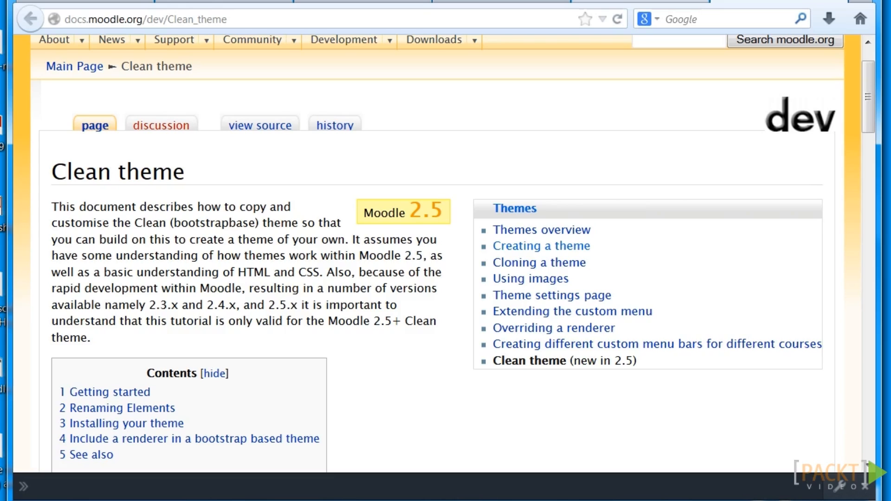
right_click(629, 1)
click(628, 0)
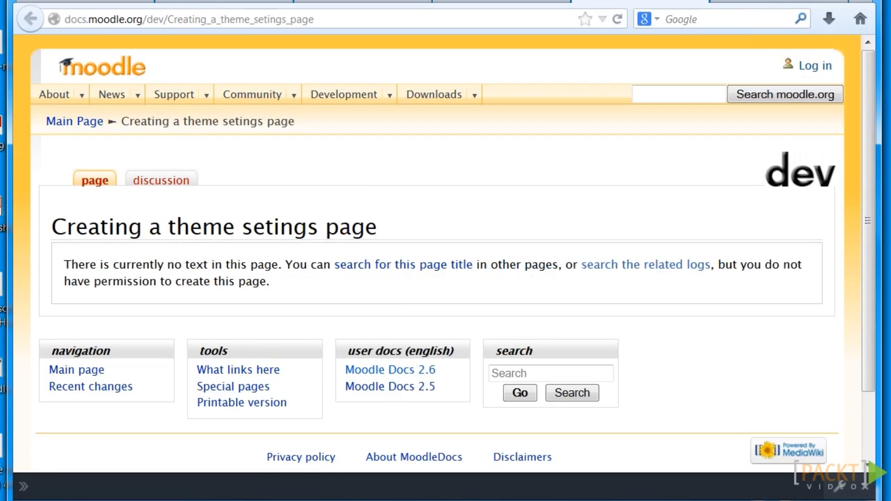
click(761, 1)
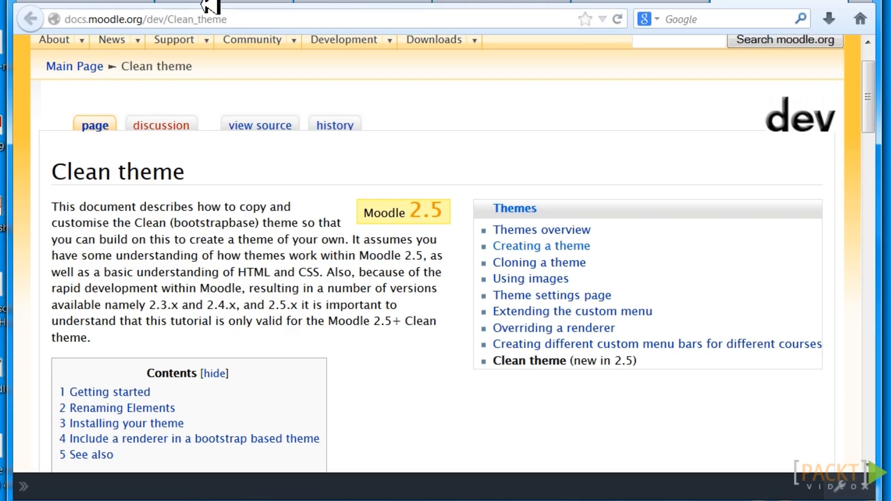
Step: Open the site-wide Theme settings page in the Professional Development Institute site's administration and review its options
click(146, 2)
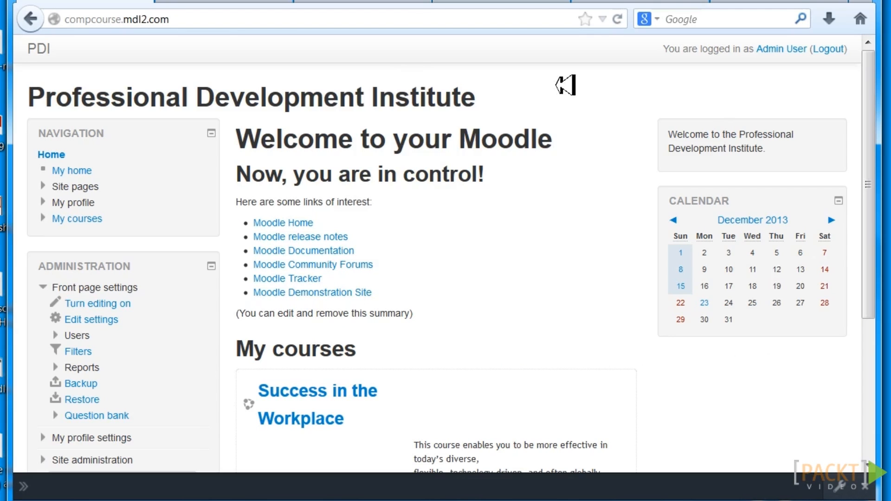
drag(875, 90, 876, 260)
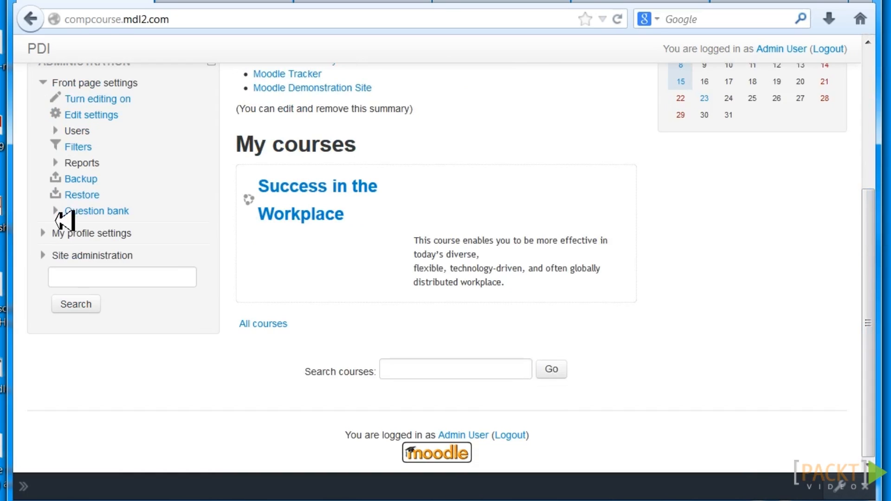
click(82, 254)
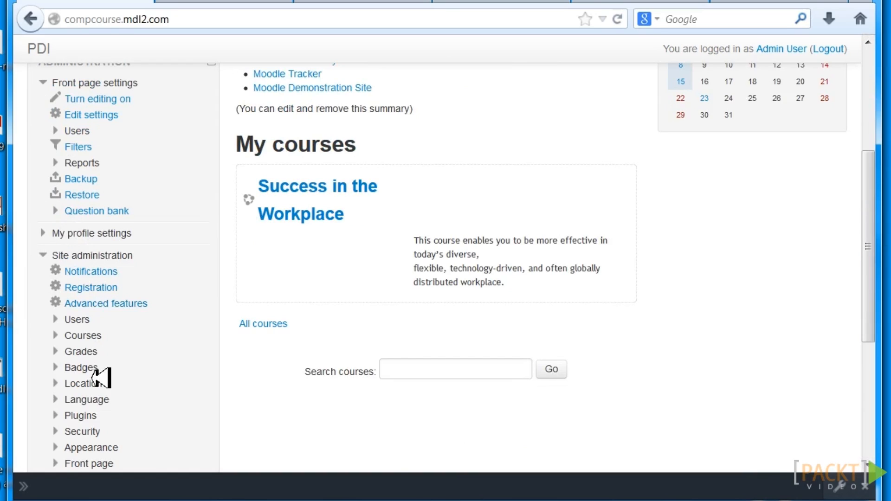
click(56, 446)
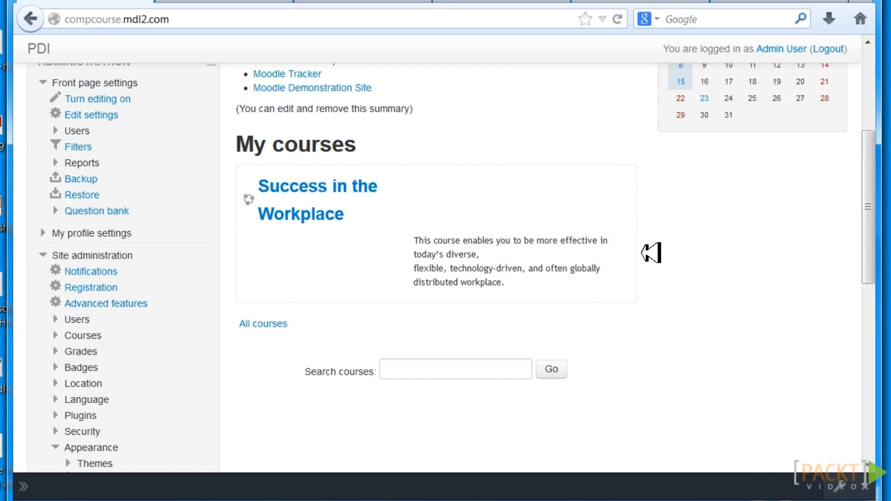
drag(869, 233, 871, 322)
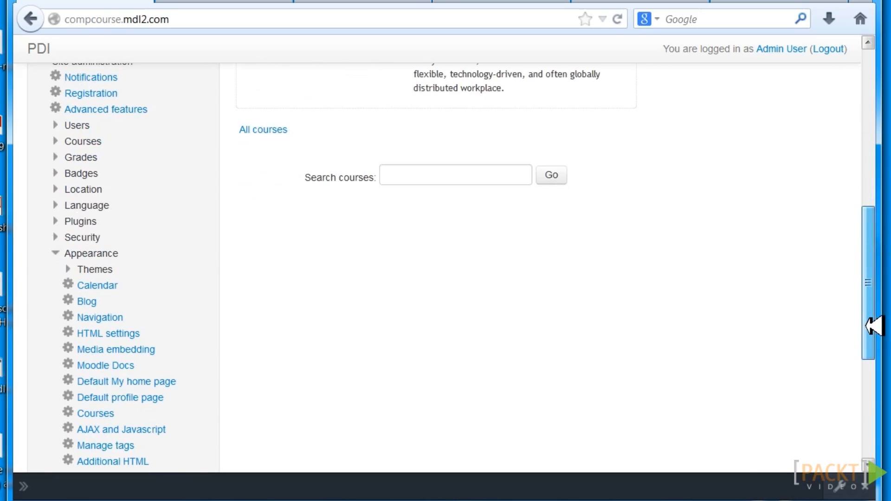
click(103, 268)
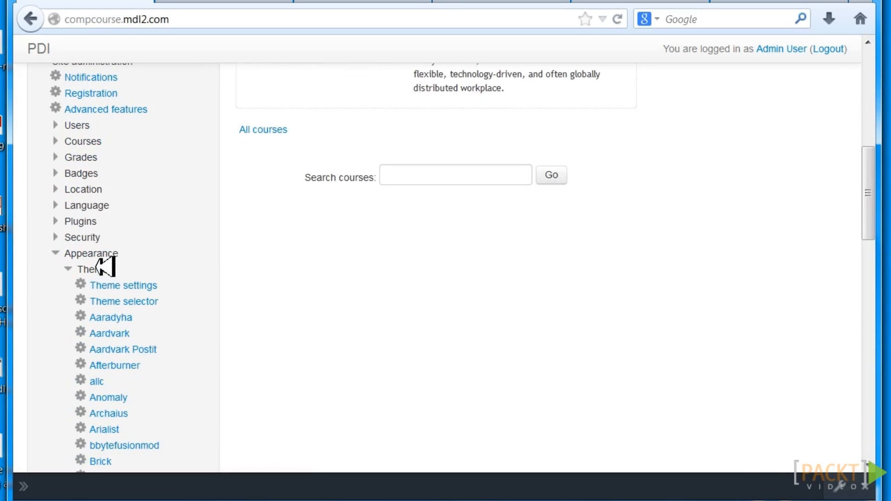
click(112, 286)
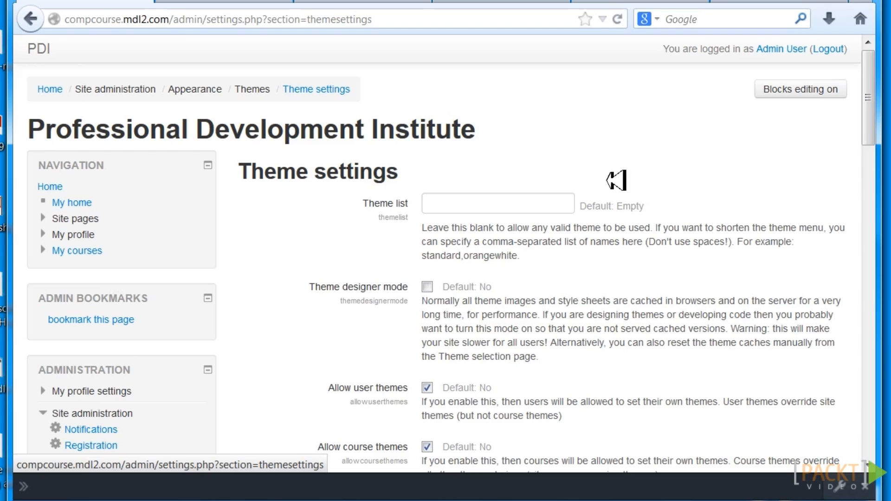
drag(875, 79, 886, 391)
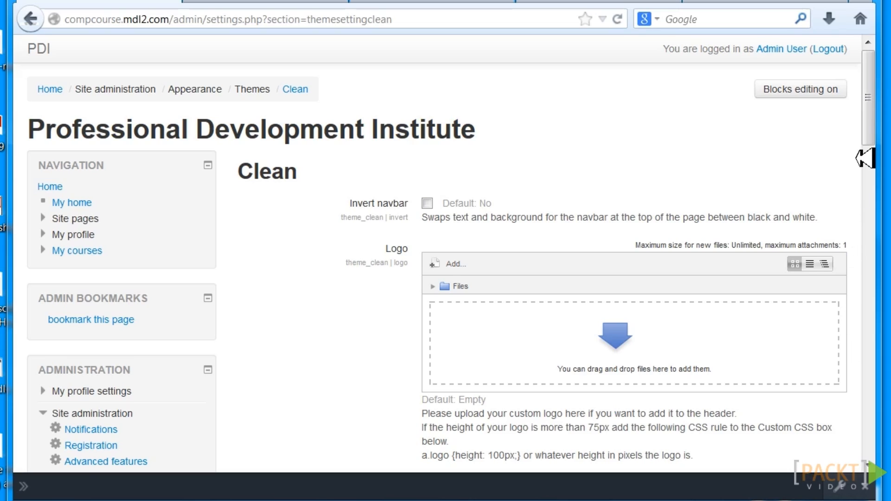
Step: Open the Responsive theme's plugins directory entry from the moodle.org search results for "responsive themes"
key(ctrl+a)
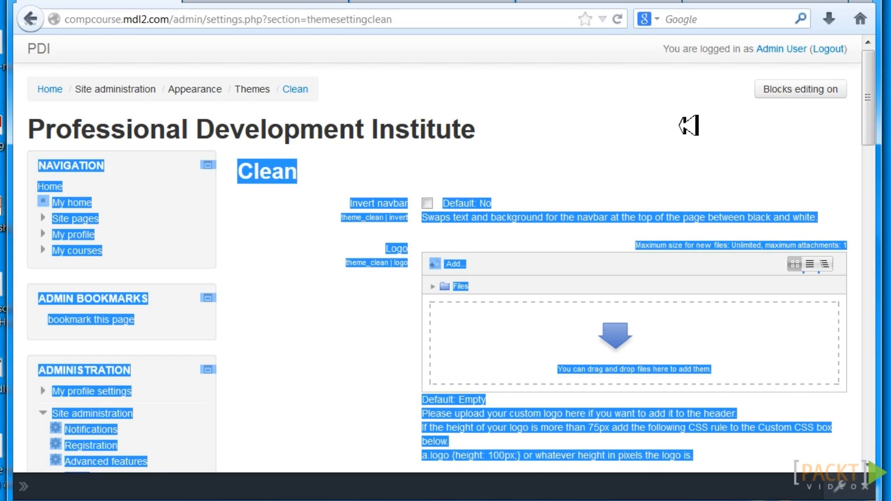
click(688, 124)
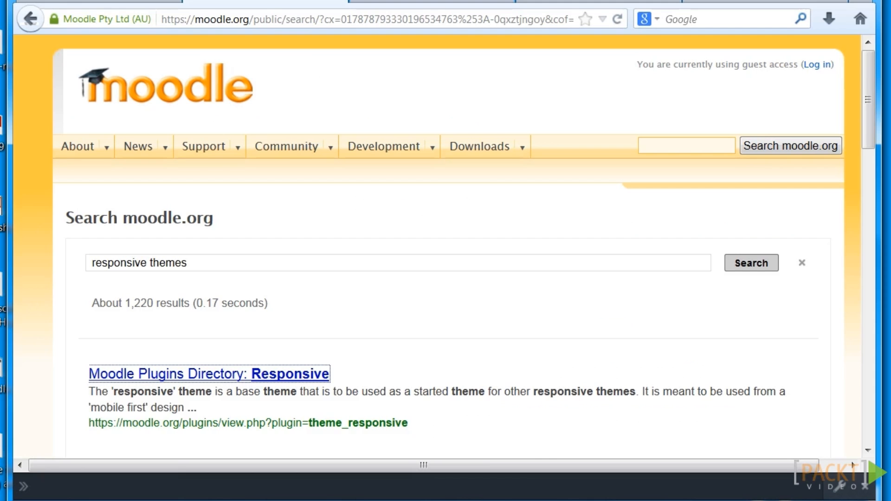
click(281, 377)
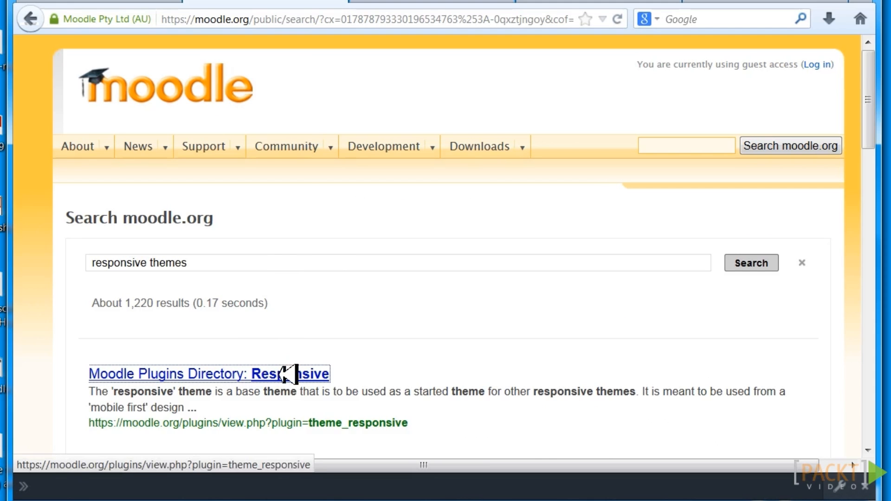
click(288, 374)
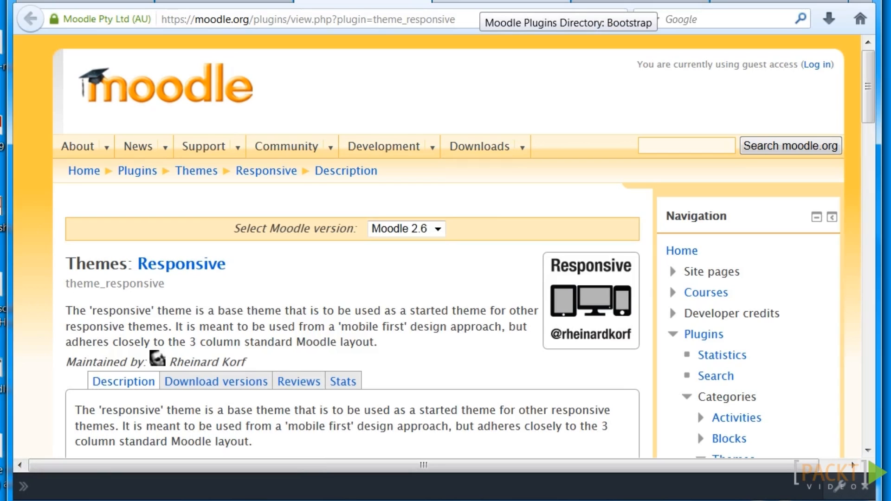
Step: Compare the plugins directory descriptions of the Bootstrap and Responsive themes, including the Responsive theme's screenshots and contributors
click(483, 3)
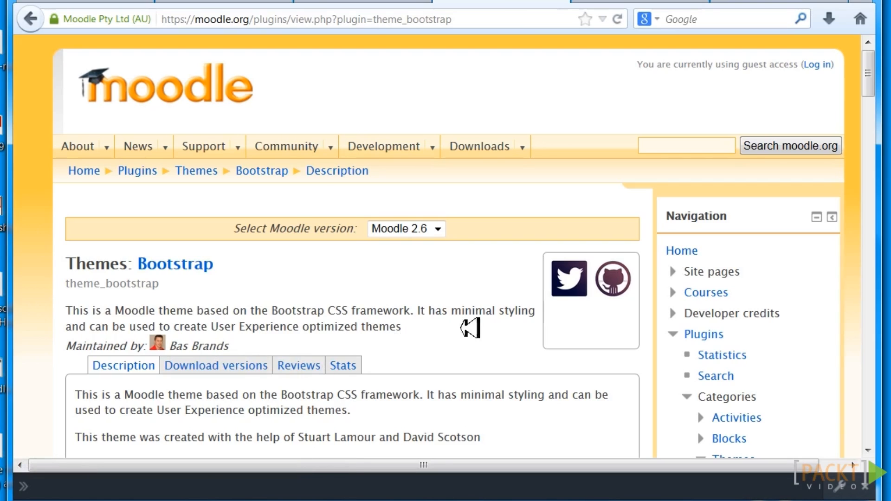
mouse_move(872, 85)
mouse_down()
mouse_move(872, 116)
mouse_move(872, 84)
mouse_up()
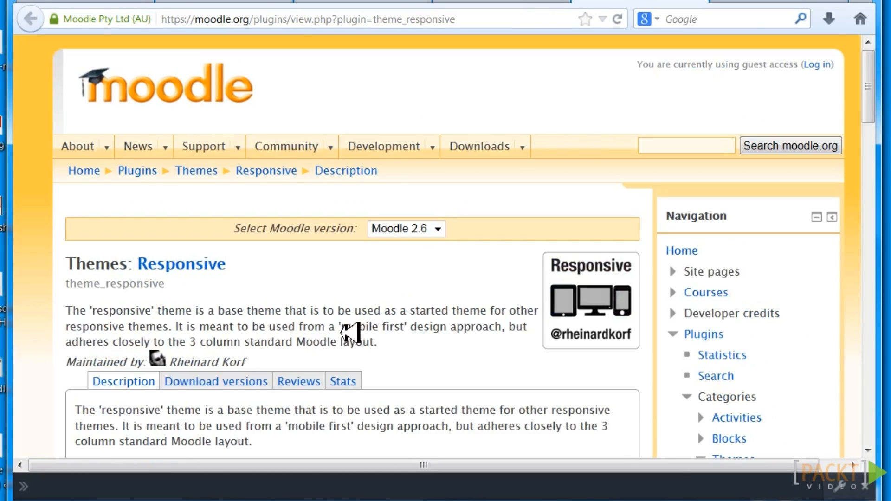
drag(867, 105, 859, 220)
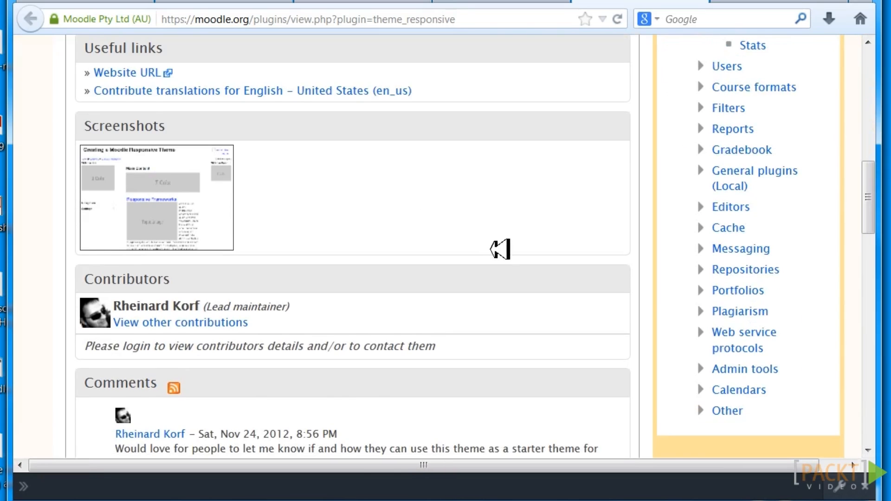
drag(864, 185, 885, 57)
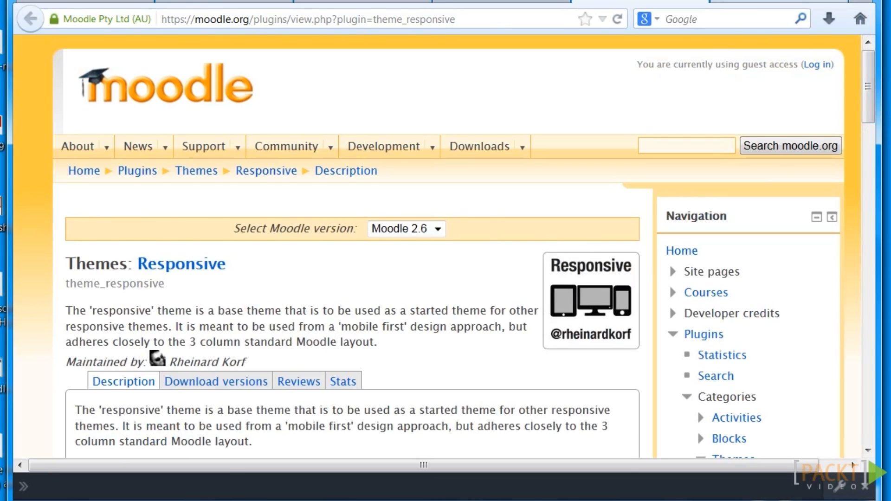
Step: Review the Clean theme's settings page, covering the Invert navbar, Logo, Custom CSS and Footnote options
click(779, 1)
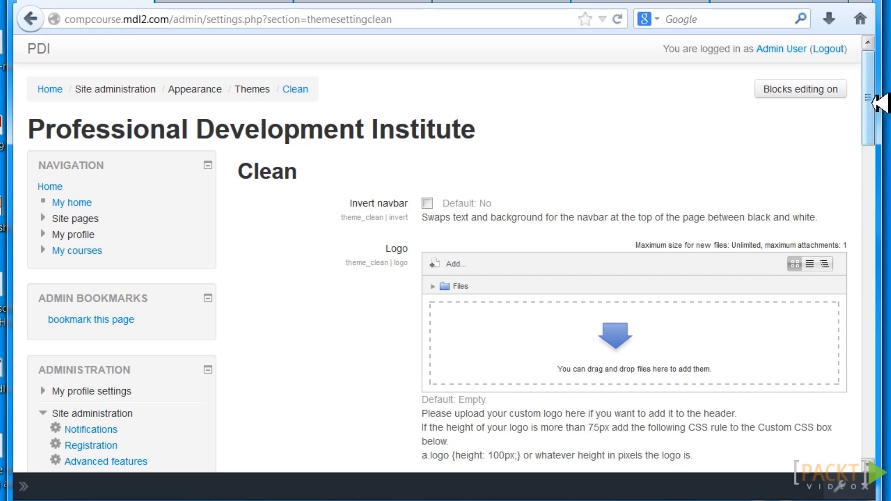
scroll(879, 106, down, 1)
scroll(878, 106, up, 1)
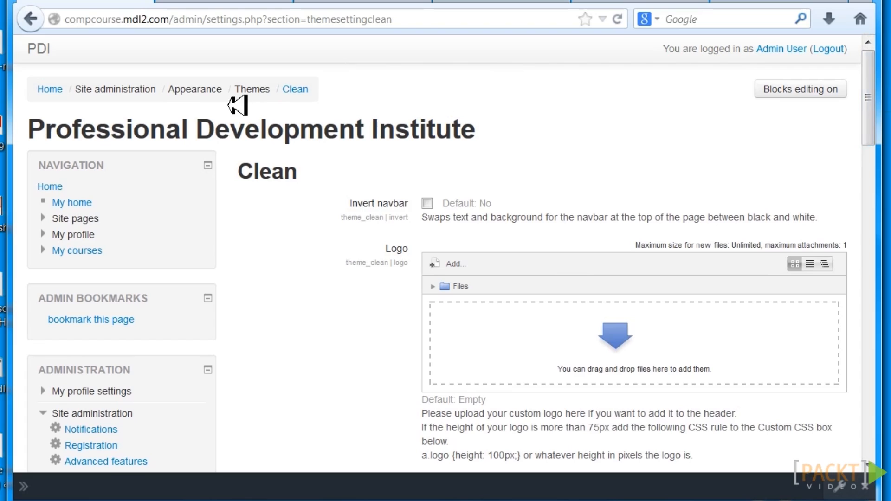
scroll(878, 74, down, 1)
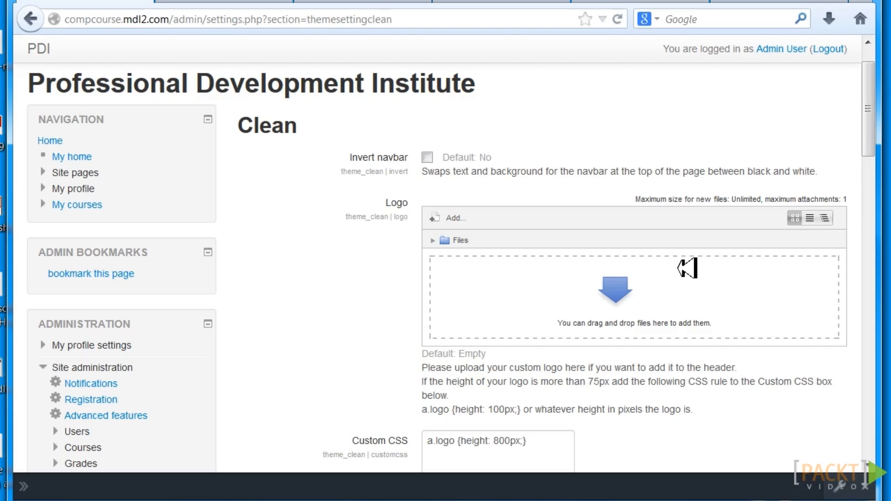
drag(875, 123, 882, 185)
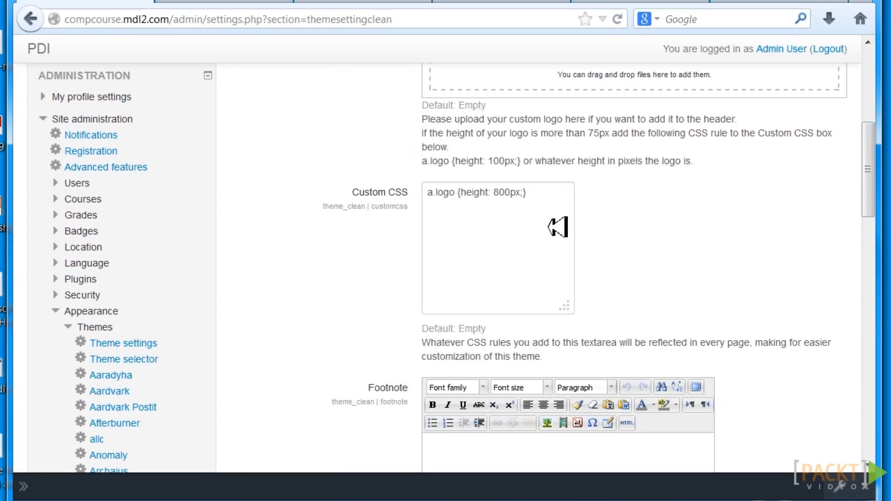
drag(876, 171, 868, 232)
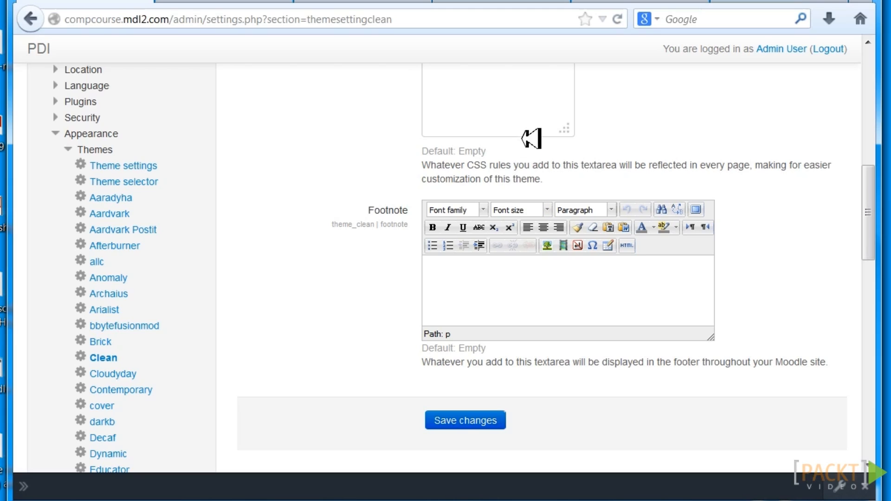
drag(872, 188, 868, 75)
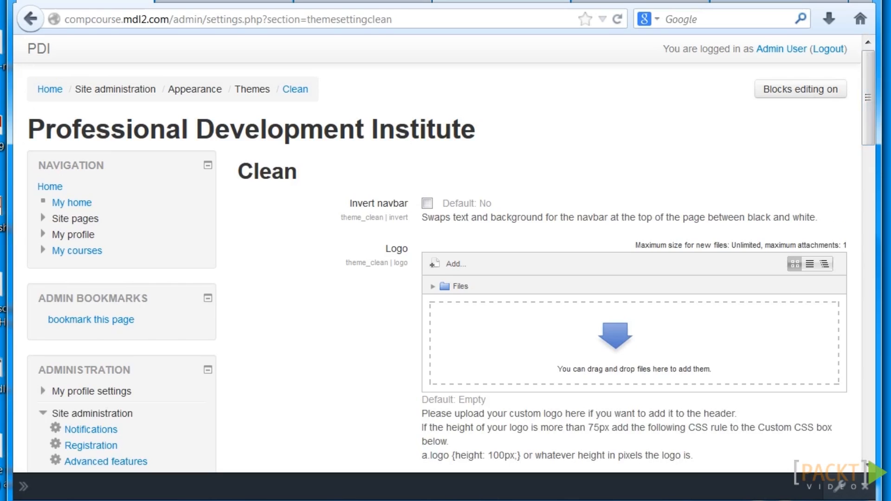
Step: Revisit the Bootstrap and Responsive theme pages and browse the Themes category of the Moodle plugins directory
click(478, 1)
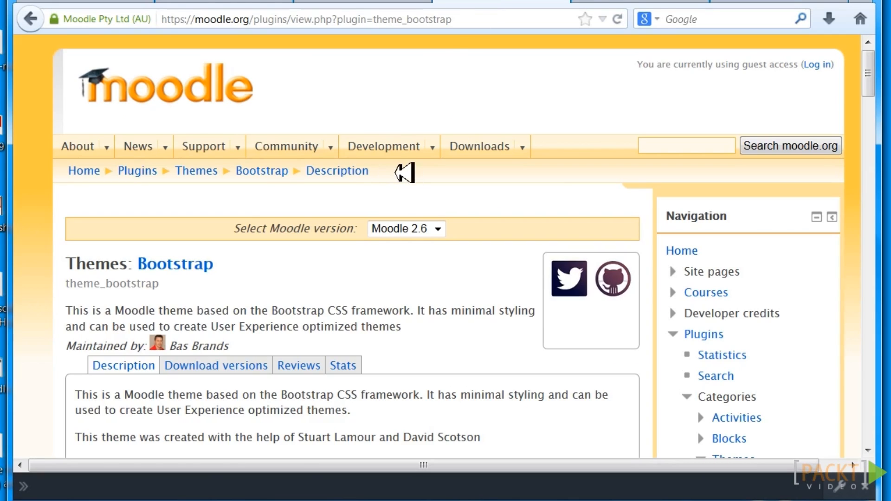
click(361, 2)
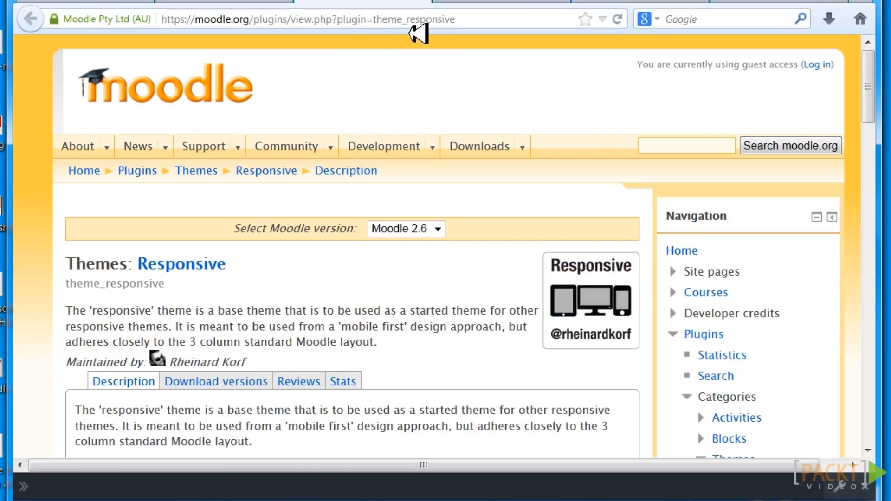
click(209, 172)
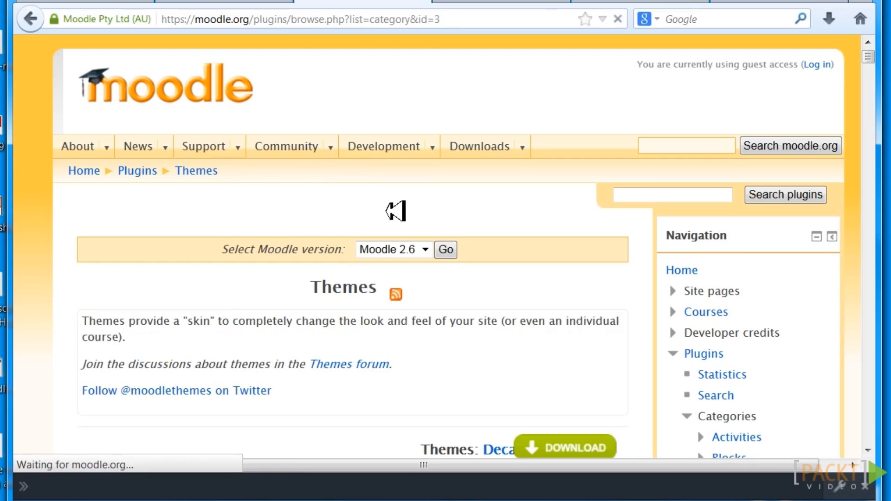
drag(868, 53, 868, 80)
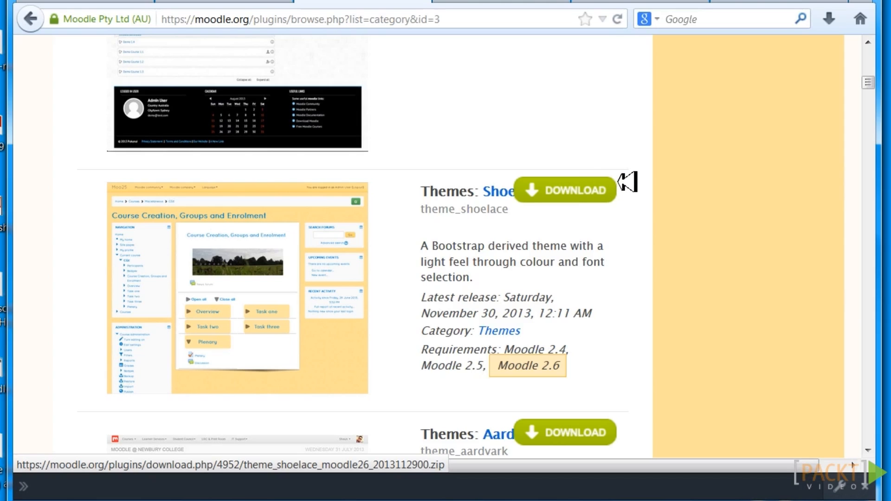
drag(867, 82, 882, 51)
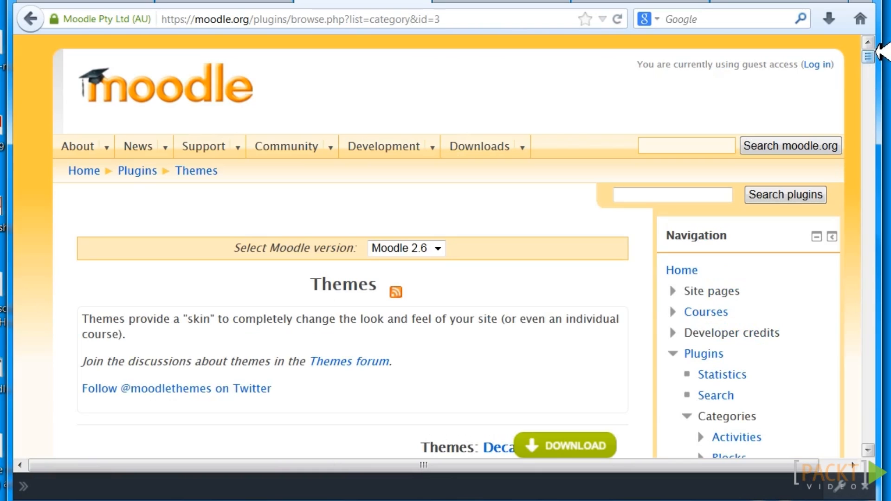
drag(878, 53, 879, 65)
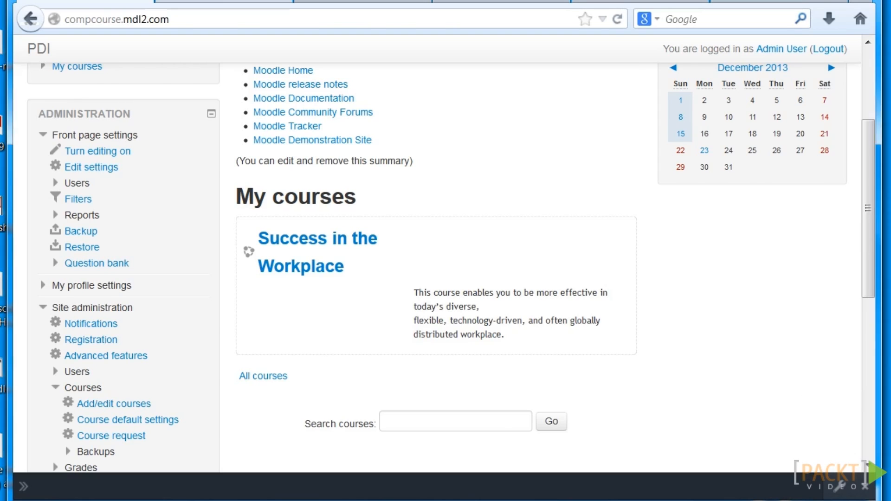
Step: Preview the Educator theme's login page screenshot in the plugins directory and switch to that theme's settings page
click(232, 0)
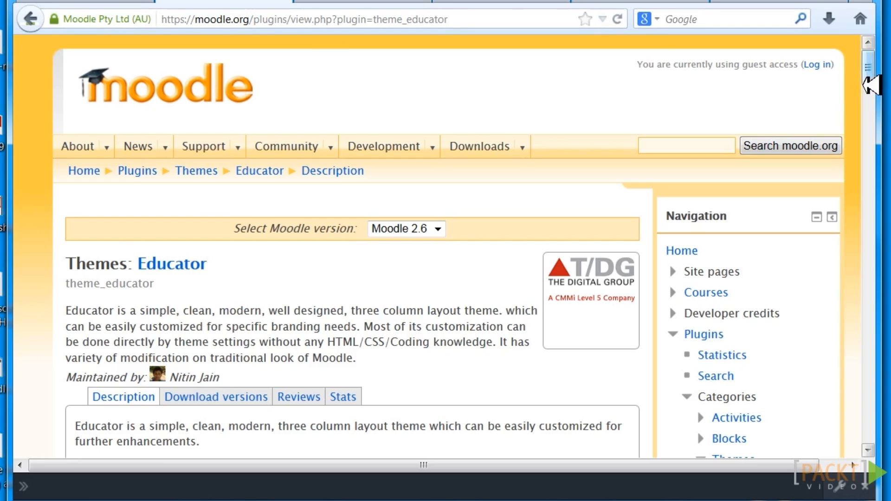
drag(866, 85, 873, 173)
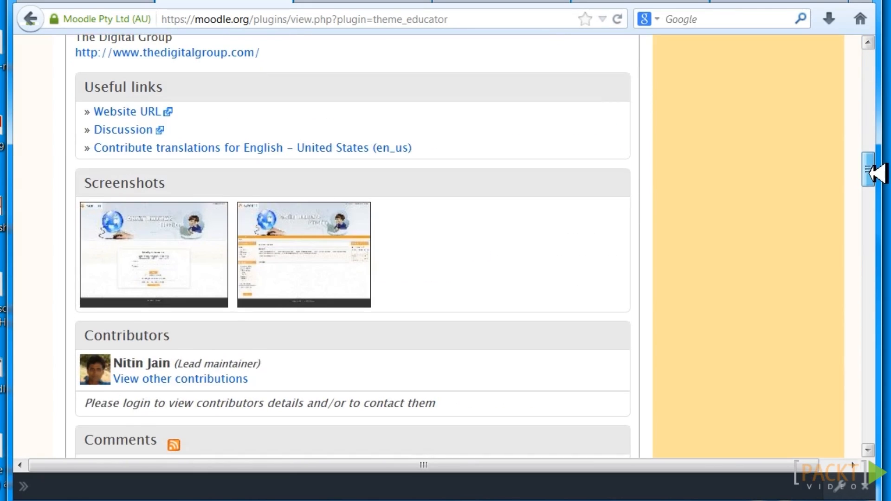
click(211, 238)
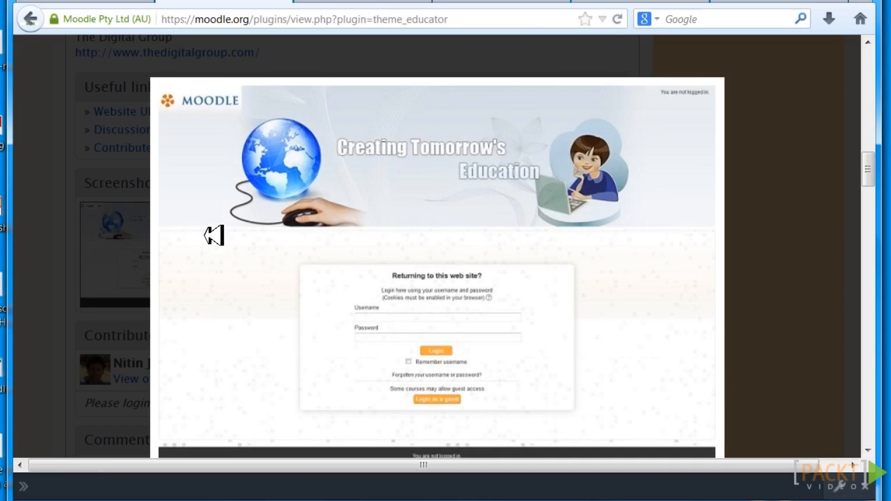
click(214, 235)
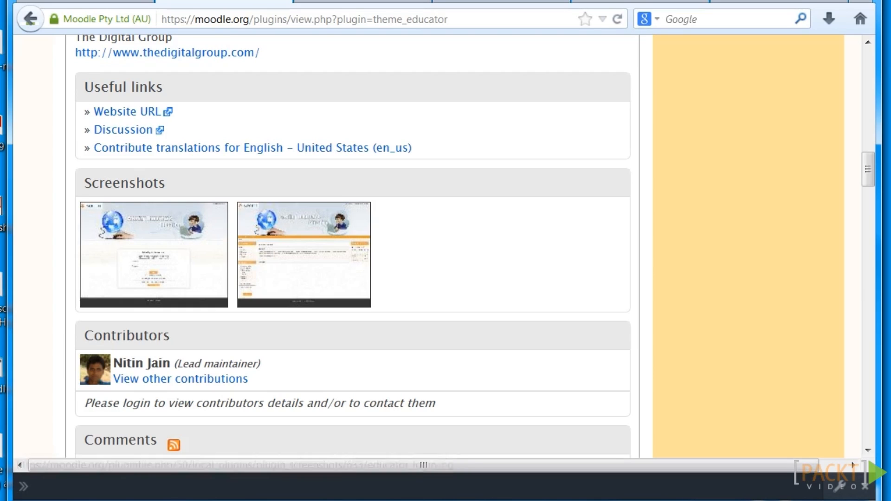
click(362, 1)
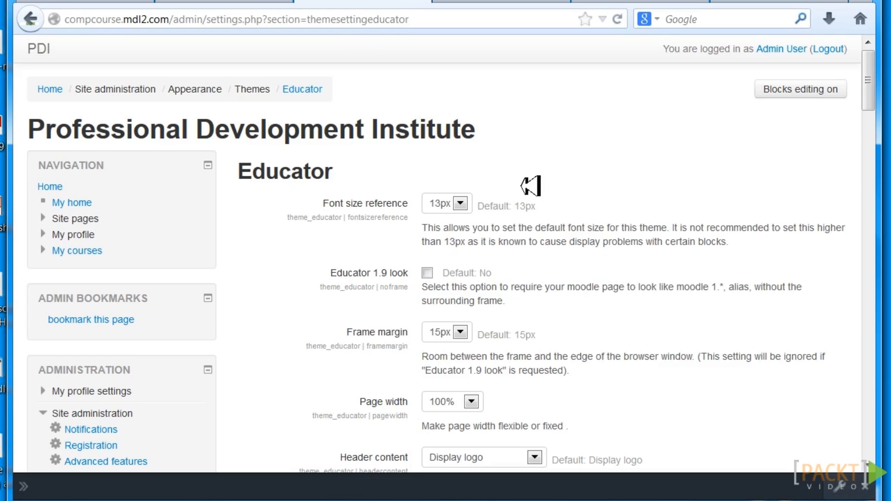
Step: Review the Educator theme's settings from Font size reference through the logo, banner and colour options down to Custom CSS
mouse_move(874, 68)
mouse_down()
mouse_move(875, 89)
mouse_move(882, 58)
mouse_move(881, 78)
mouse_move(881, 59)
mouse_move(882, 70)
mouse_up()
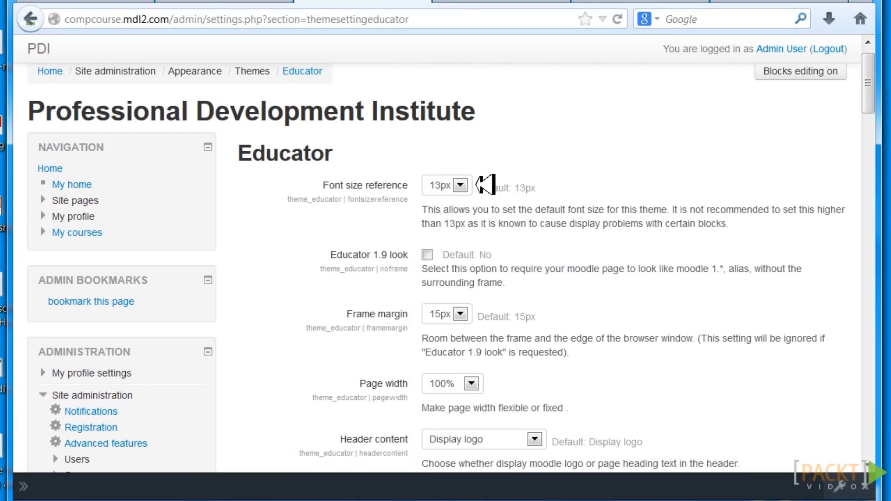
scroll(875, 95, down, 3)
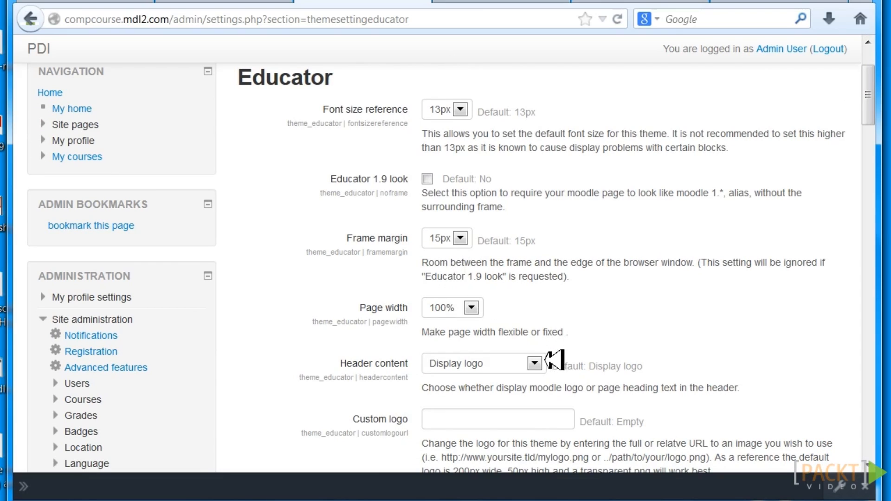
drag(876, 113, 870, 170)
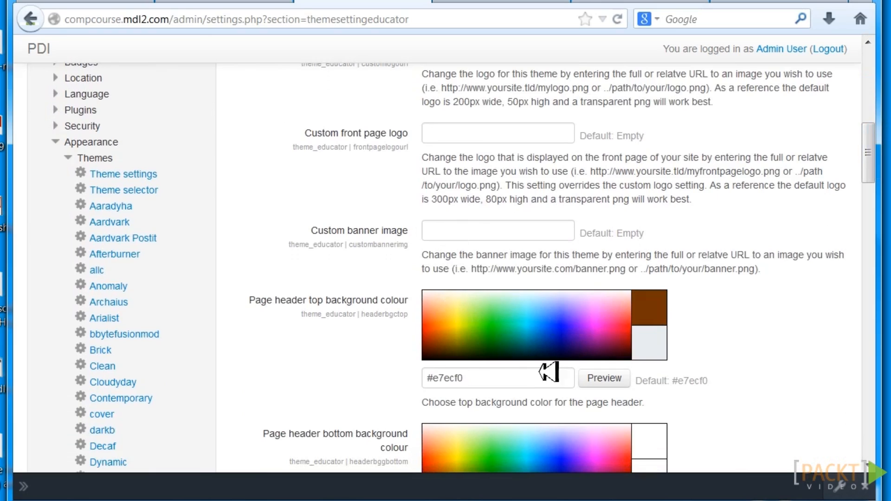
drag(878, 137, 871, 281)
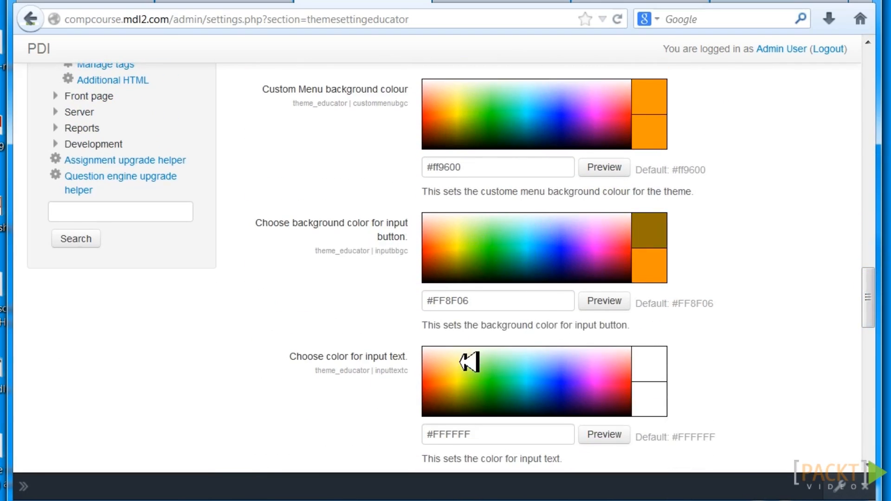
drag(872, 280, 868, 394)
click(450, 239)
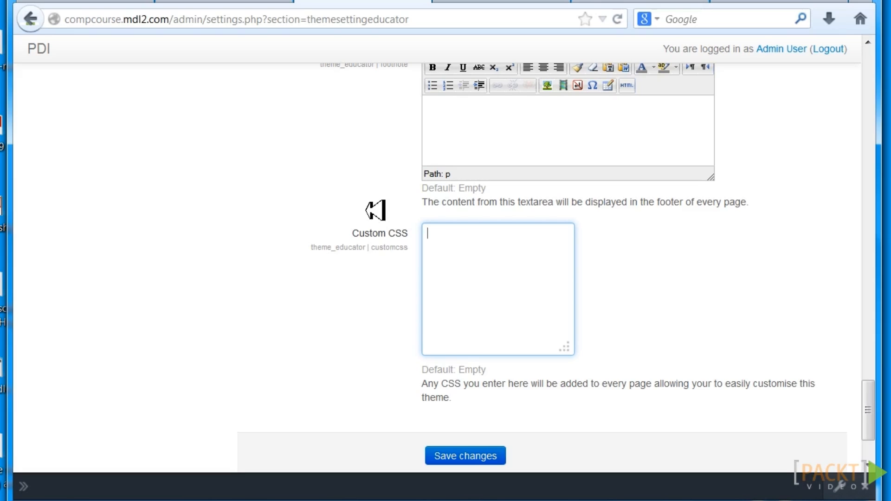
Step: Open the site's course default settings, choose Social format as the course format and review the remaining options through Groups
click(85, 1)
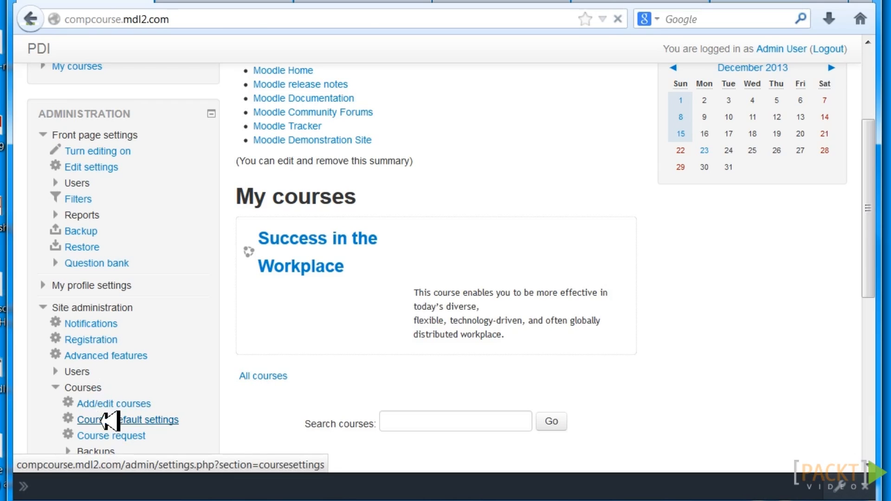
click(110, 420)
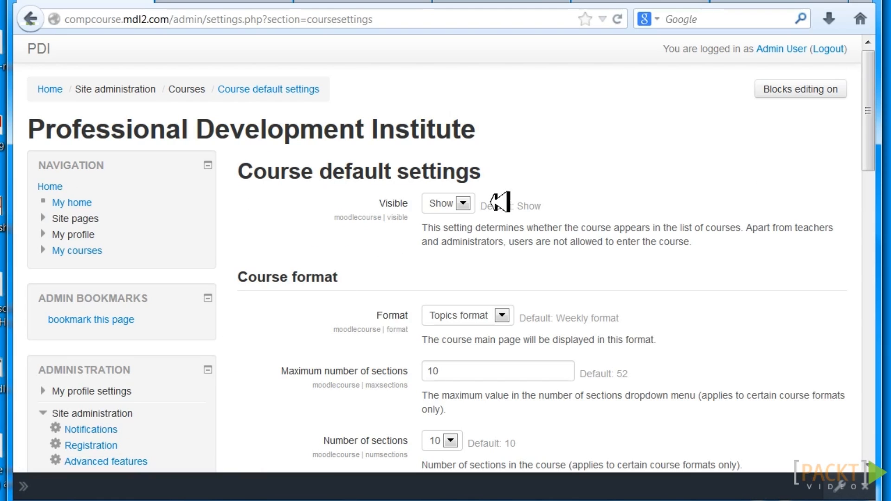
drag(871, 67, 869, 106)
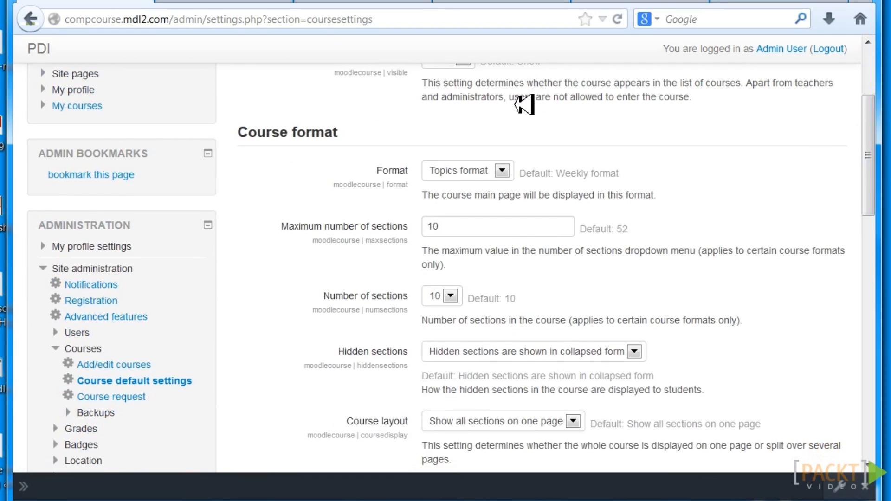
click(501, 171)
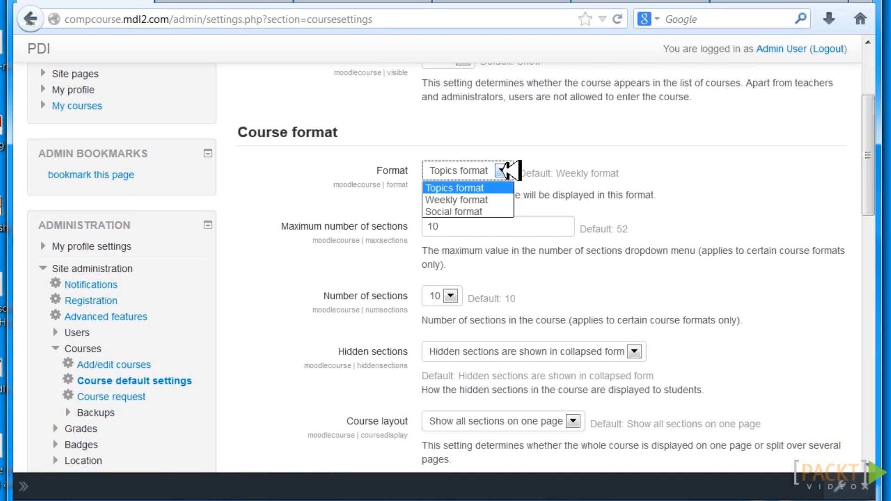
click(478, 210)
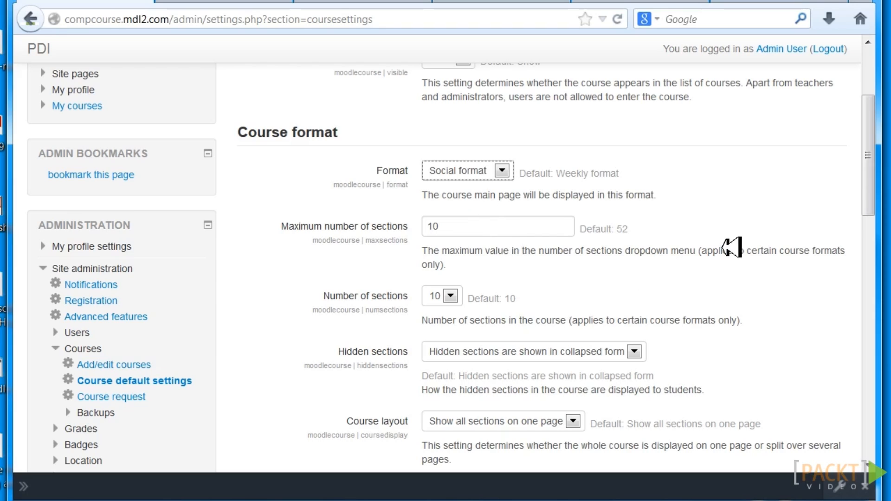
mouse_move(872, 183)
mouse_down()
mouse_move(870, 315)
mouse_move(871, 195)
mouse_up()
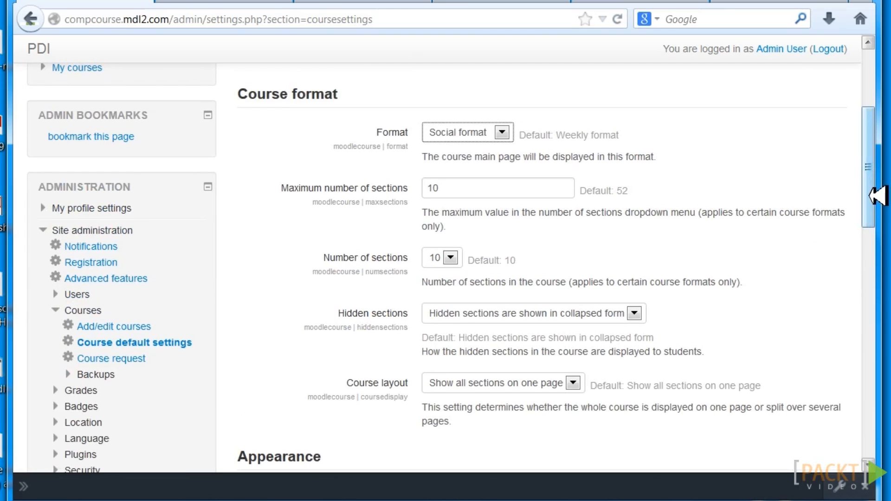
drag(876, 196, 843, 316)
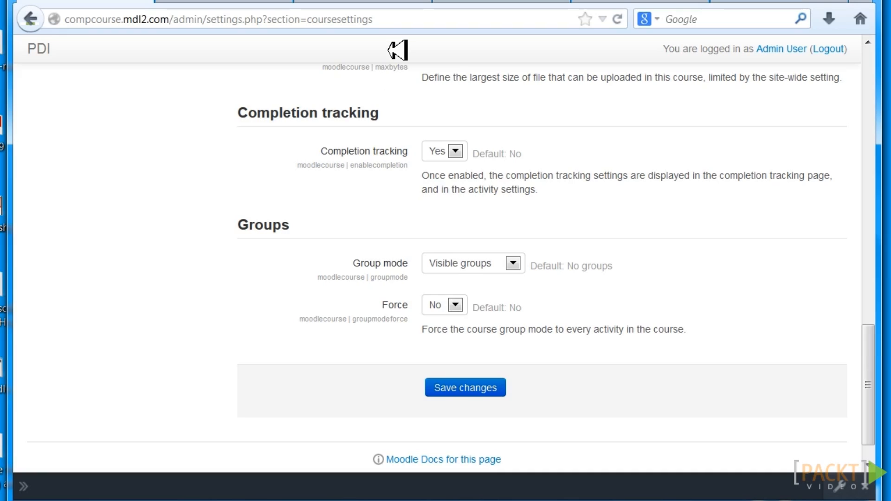
Step: Glance at the Educator theme's plugin page, and leave the course default settings for the front page without saving
click(225, 1)
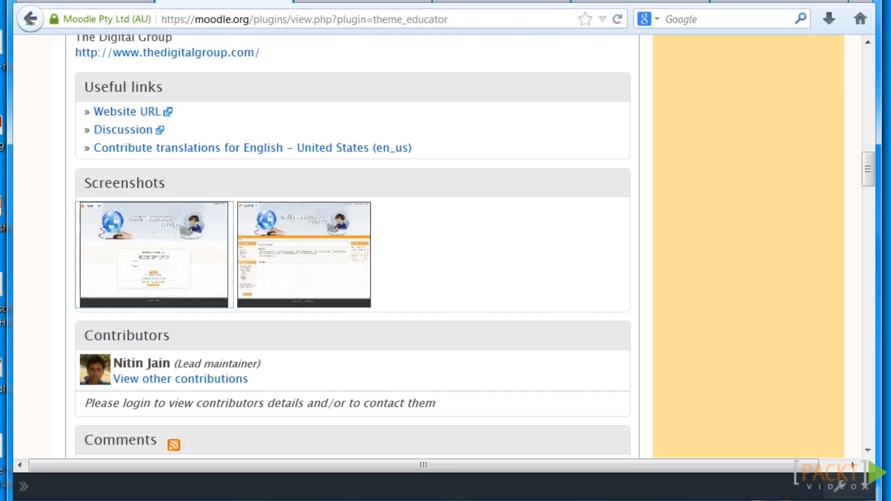
click(112, 4)
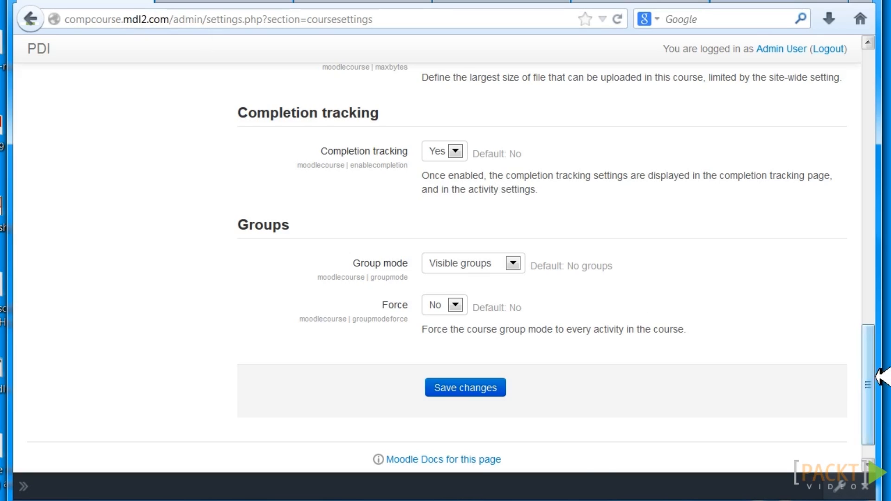
scroll(866, 292, up, 15)
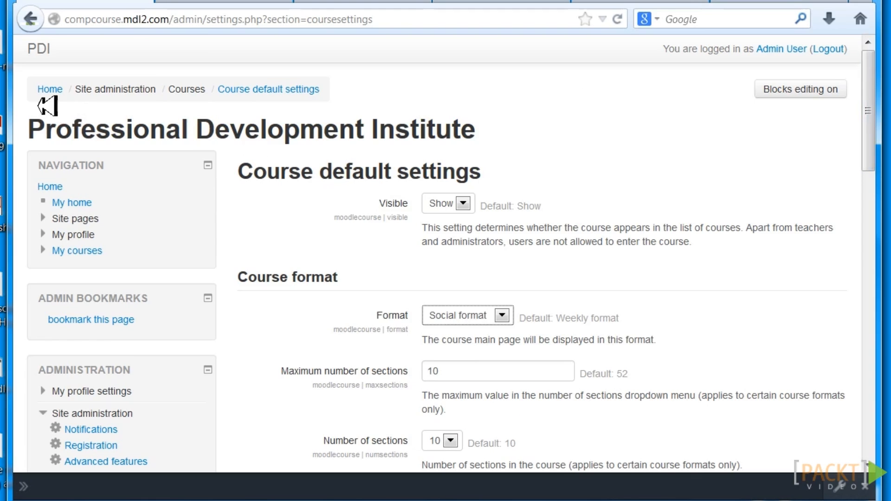
click(51, 88)
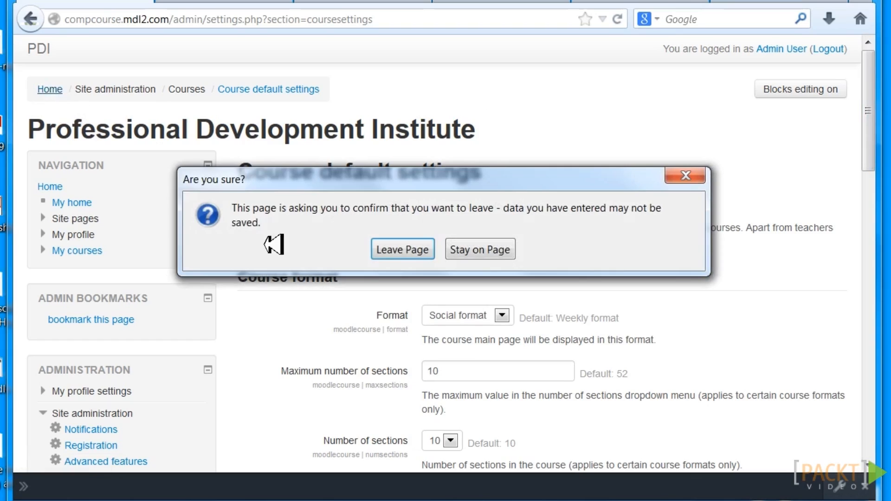
click(404, 248)
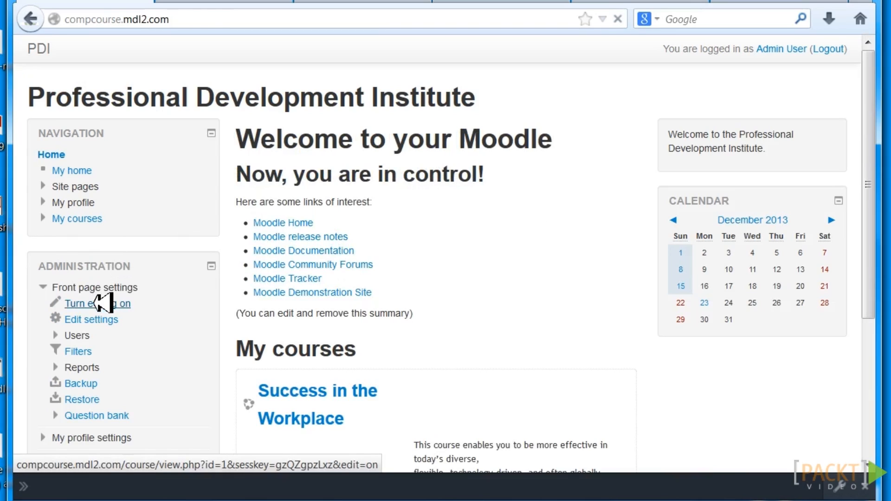
Step: Turn on front page editing, view the My courses overview and go back to the front page
click(102, 304)
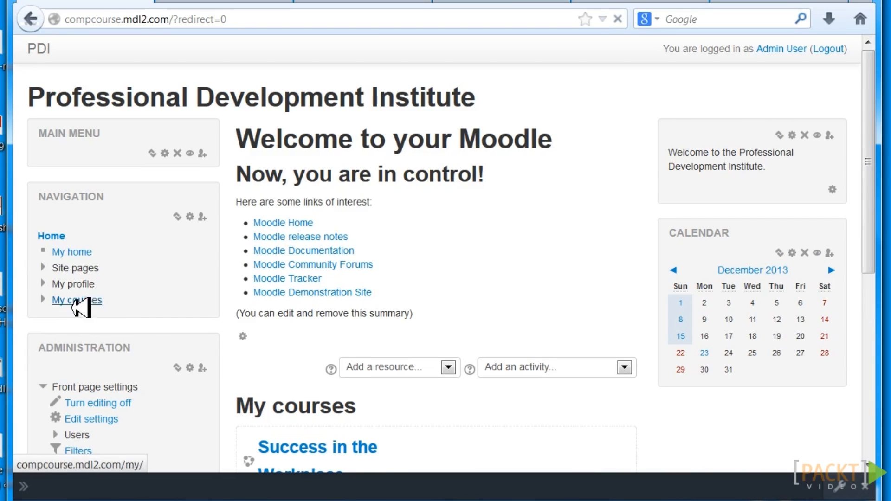
click(85, 302)
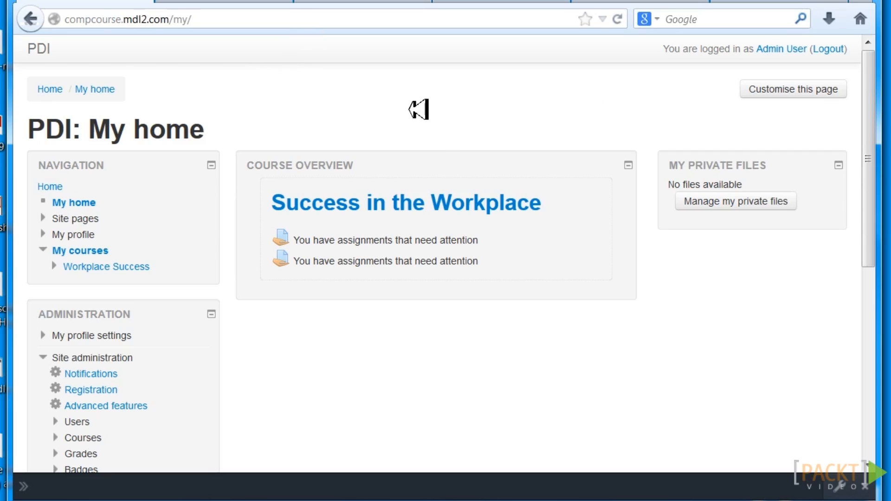
click(51, 88)
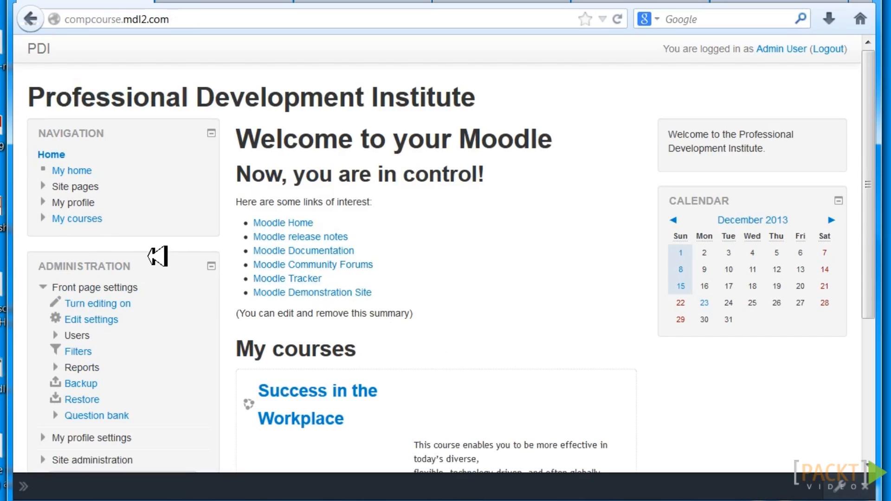
Step: Open the Add/edit courses page from the Courses section of the site administration
drag(874, 137, 868, 238)
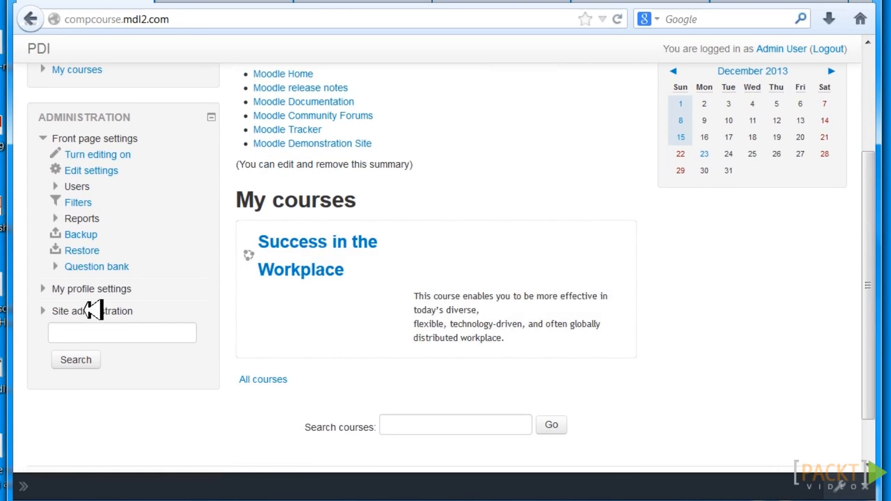
click(93, 310)
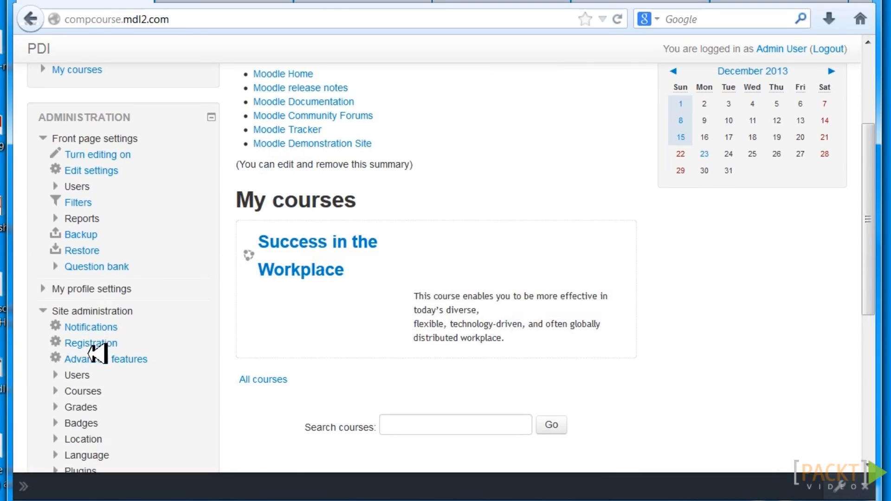
click(89, 390)
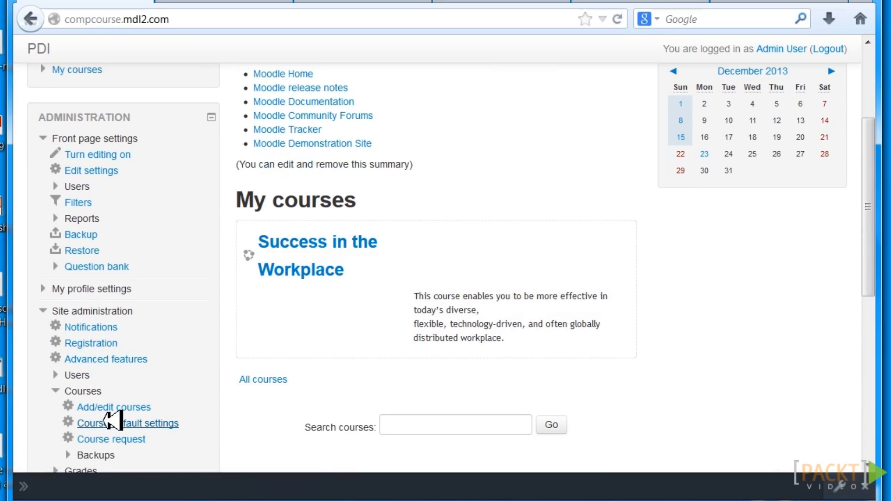
click(115, 407)
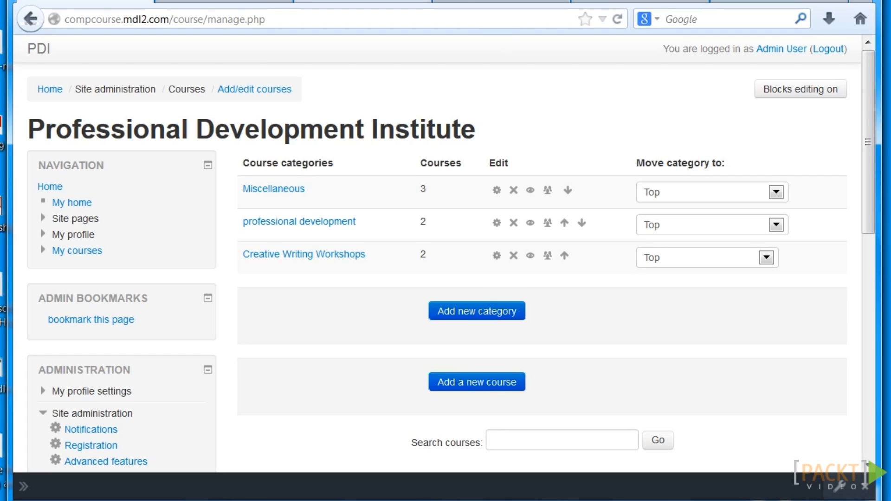
Step: Review the theme selector's device types and the Essential theme's Social Networking settings, from Website URL to VKontakte URL
click(501, 1)
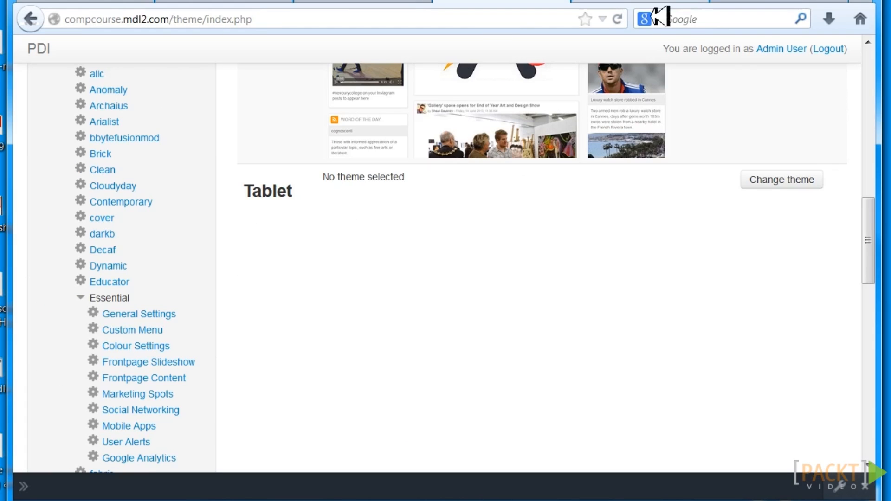
drag(868, 223, 872, 112)
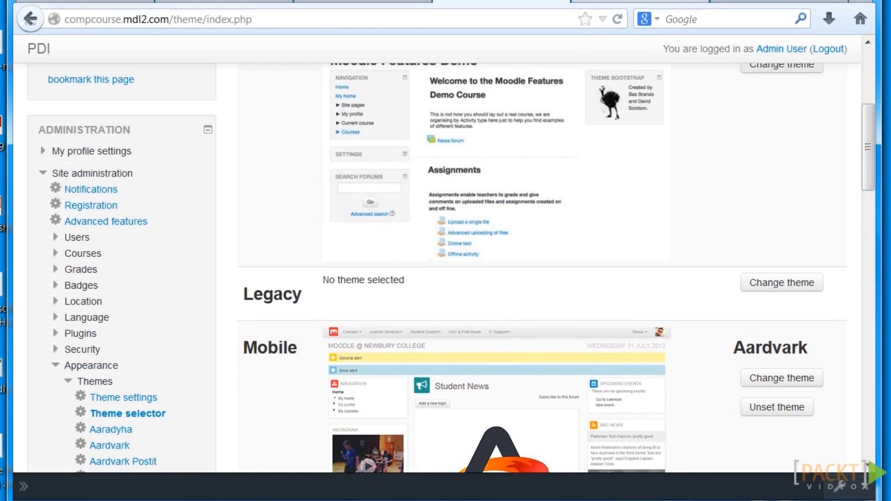
click(614, 2)
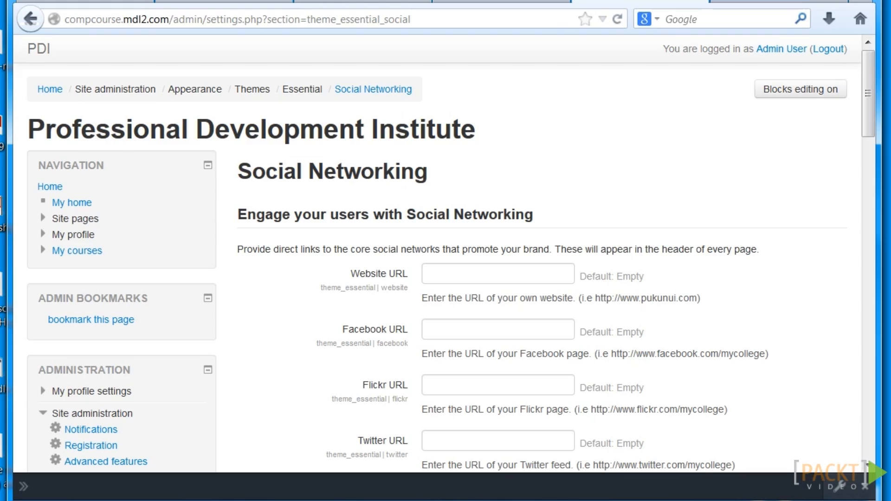
drag(875, 83, 868, 111)
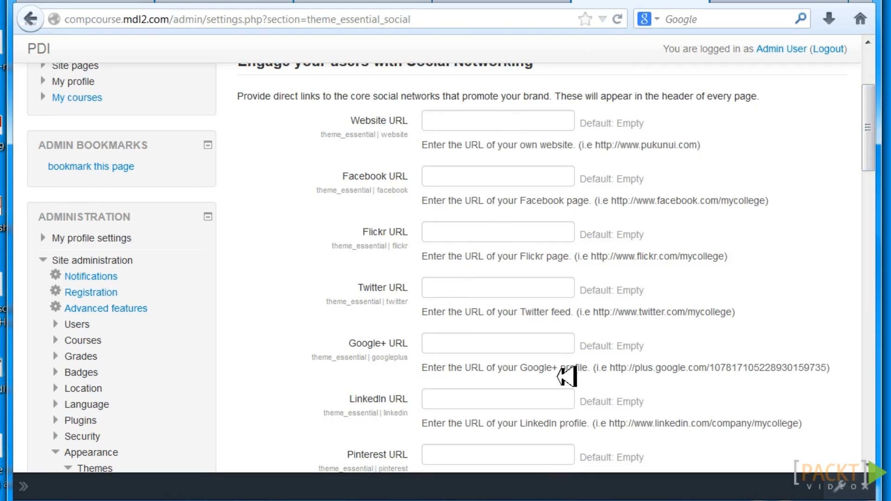
drag(870, 151, 873, 214)
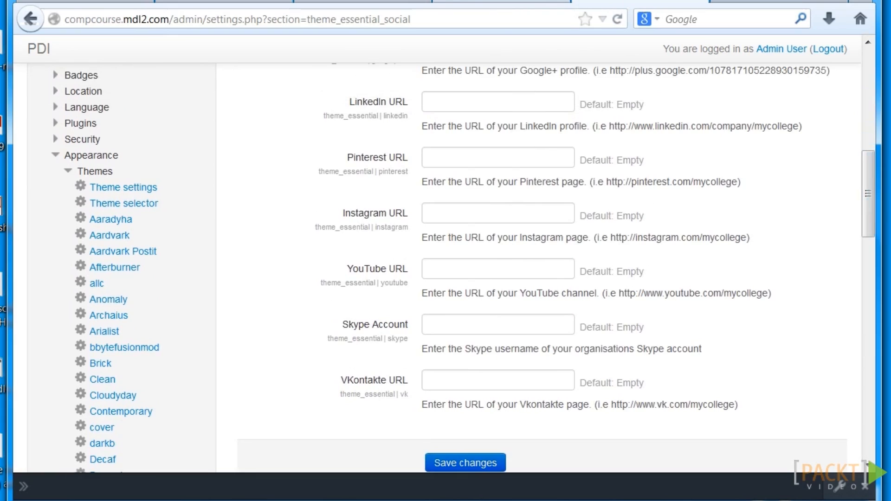
Step: Revisit the start of the Educator settings, the theme selector's Default device entry and the Essential theme's Social Networking page
click(362, 1)
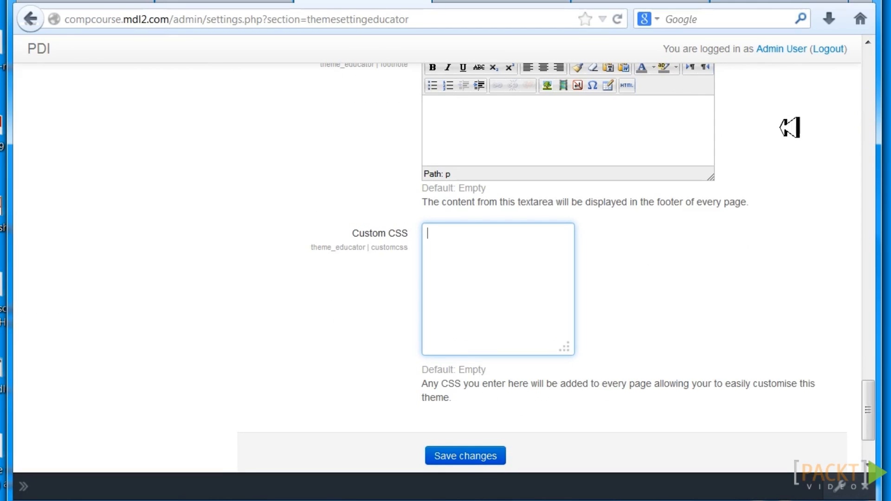
drag(866, 384, 872, 56)
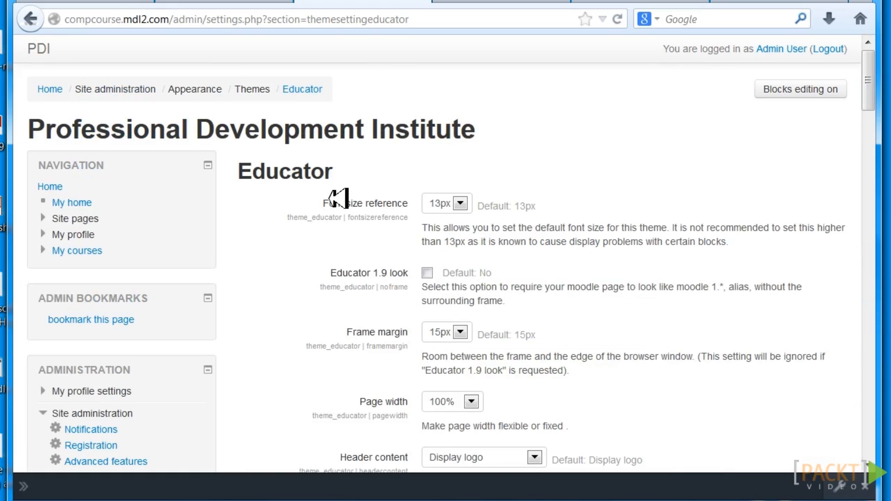
click(464, 2)
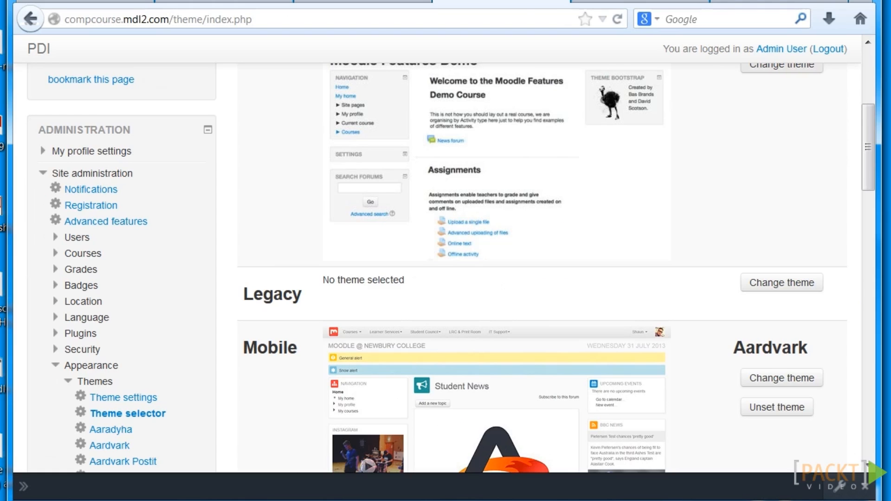
drag(876, 129, 883, 71)
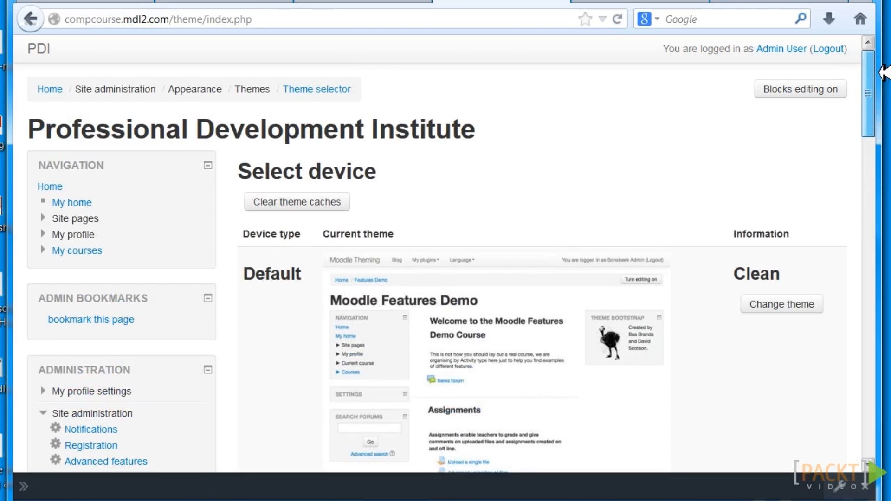
click(640, 2)
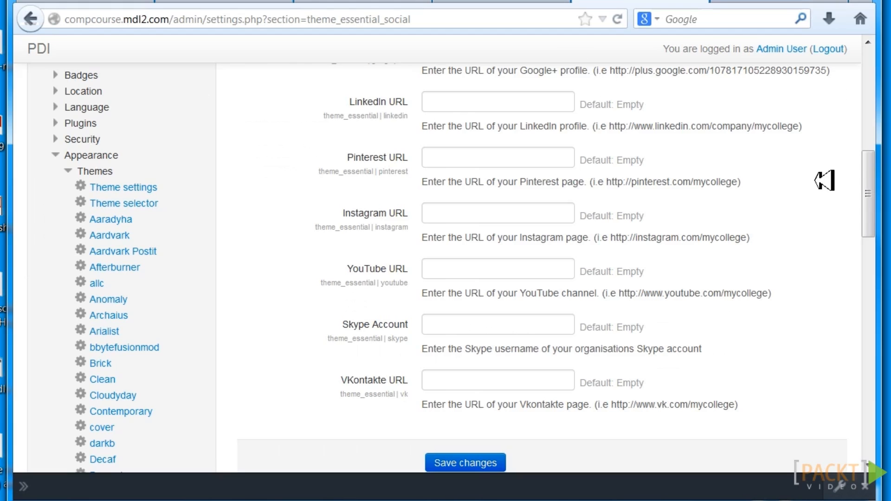
drag(868, 193, 886, 46)
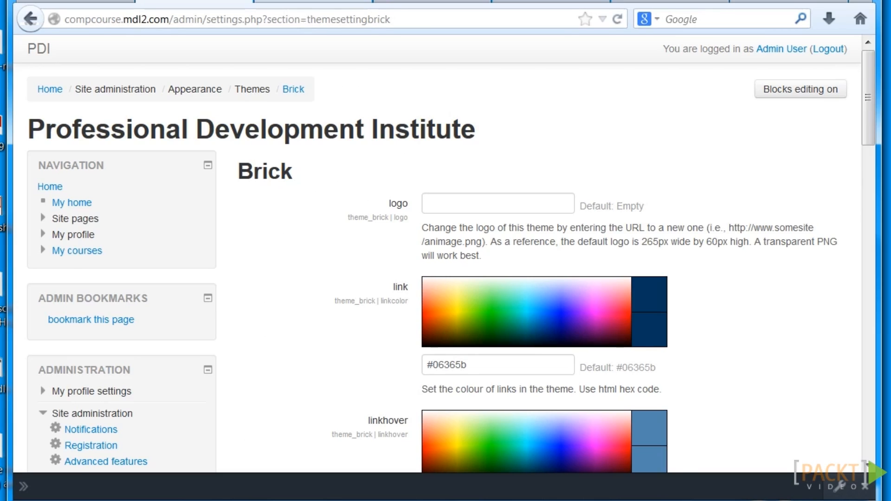
Step: Look past the Brick theme's documentation image and apply the Boxxie theme to the default device in the theme selector
click(313, 1)
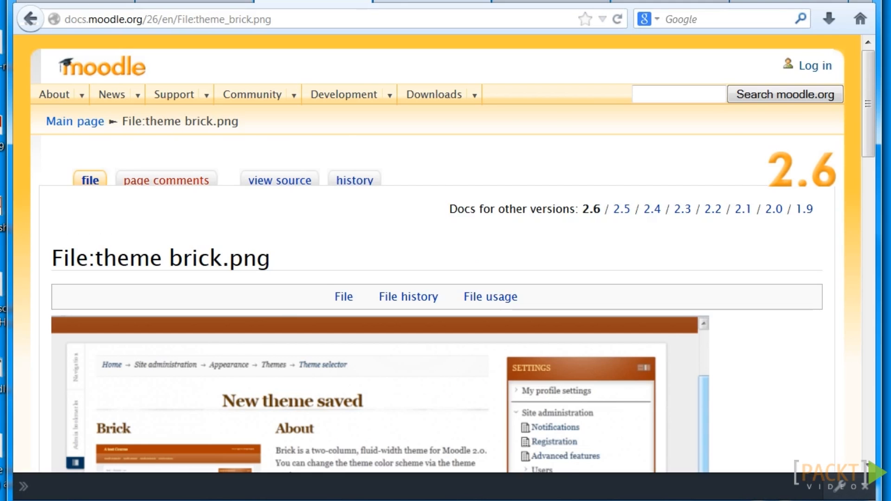
click(431, 2)
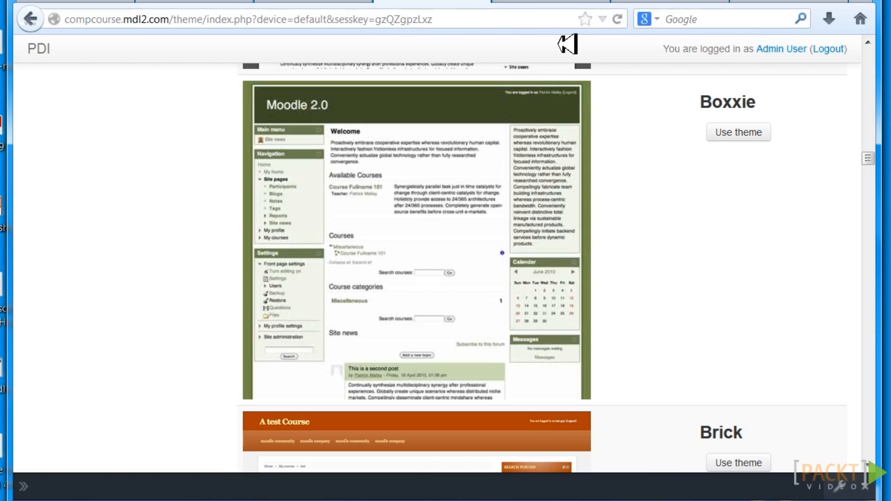
click(739, 131)
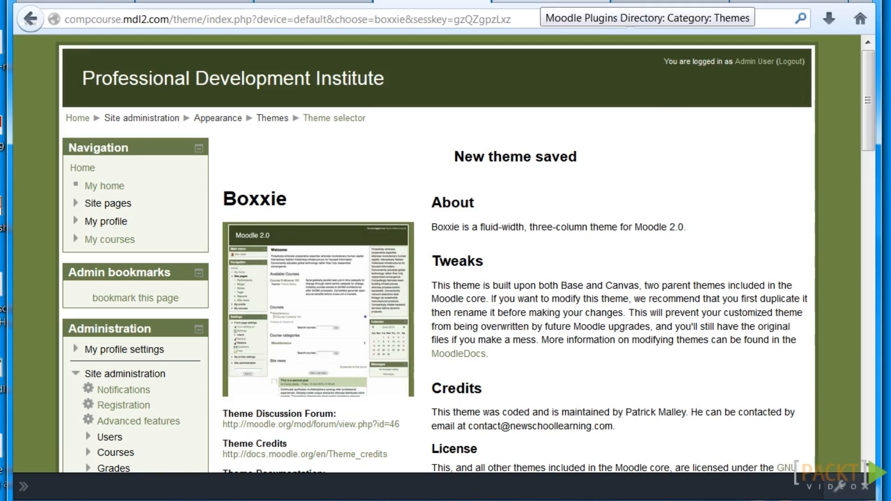
Step: Go from the Themes category to the main Moodle plugins directory and open its Blocks category for Moodle 2.6
click(543, 3)
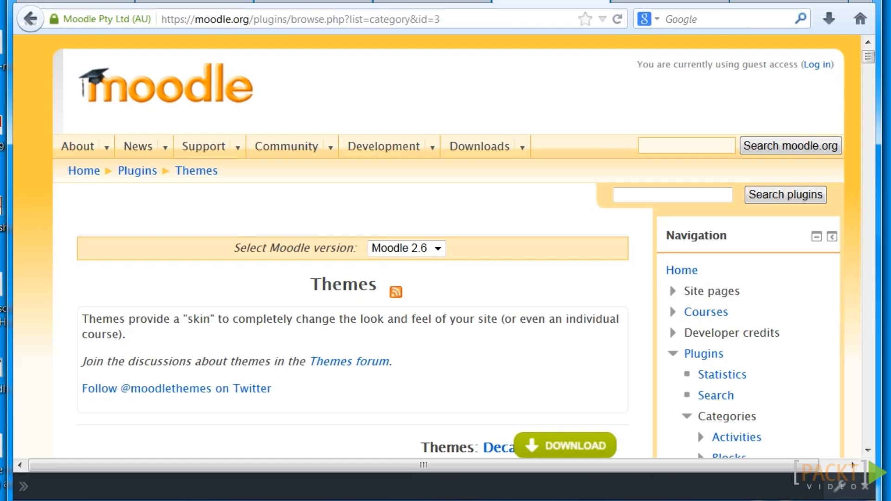
click(146, 171)
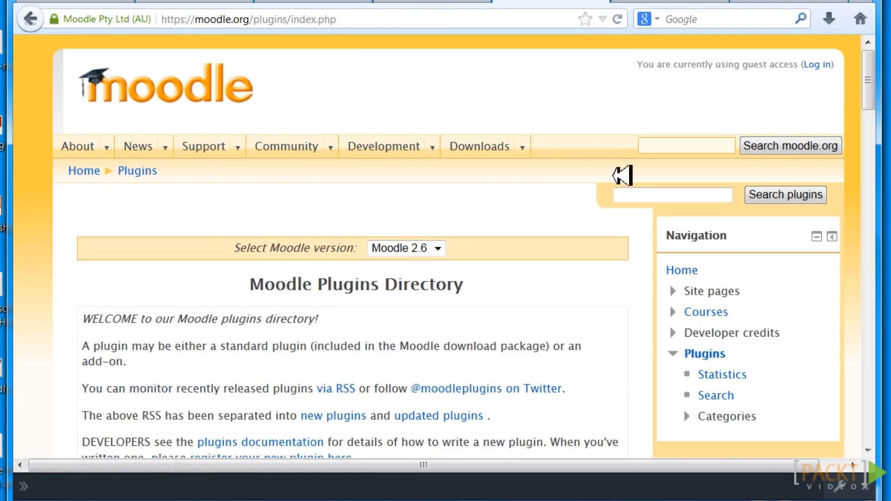
drag(868, 80, 869, 149)
click(403, 260)
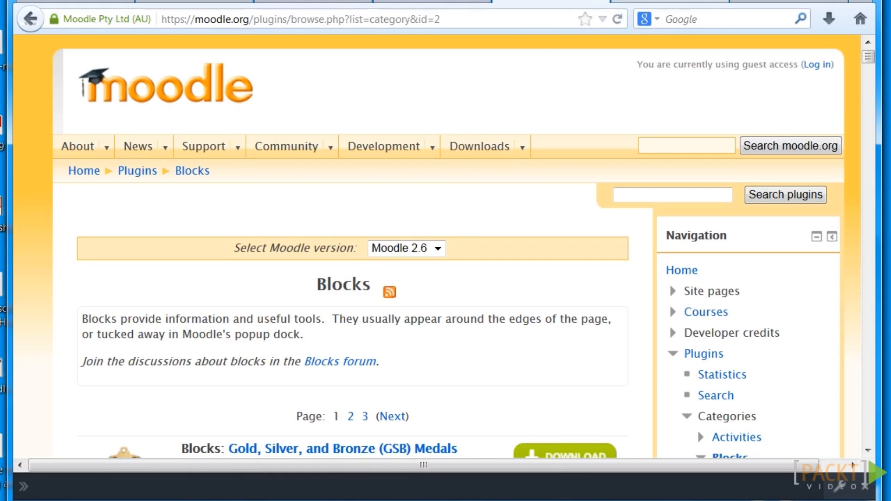
mouse_move(872, 52)
mouse_down()
mouse_move(871, 85)
mouse_move(876, 46)
mouse_up()
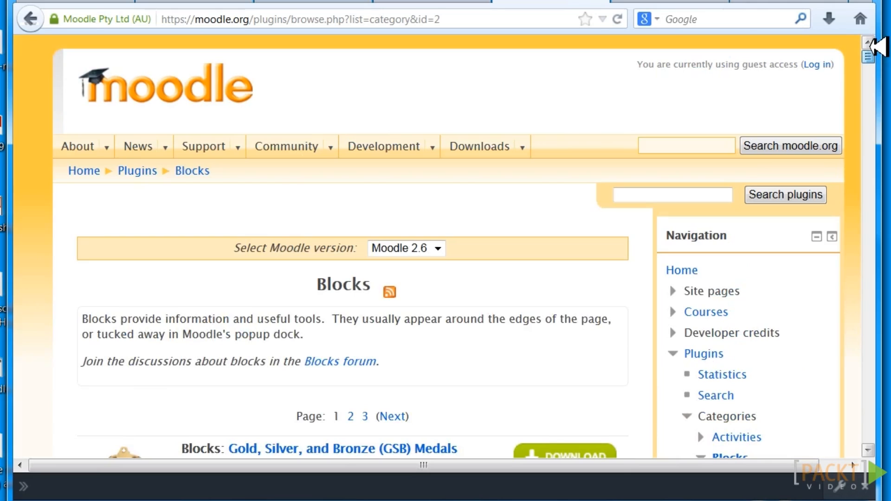
Step: View the FN - My Progress block's plugin page and the site front page, and return to the Blocks category
click(670, 1)
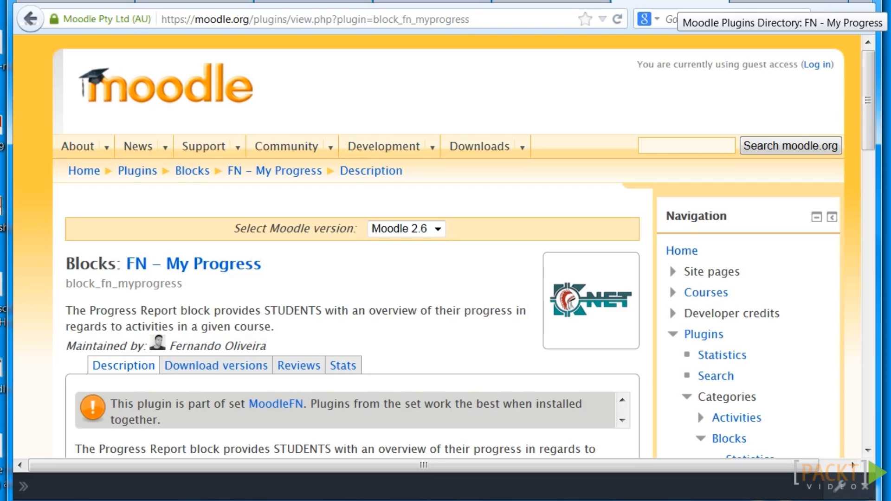
click(789, 2)
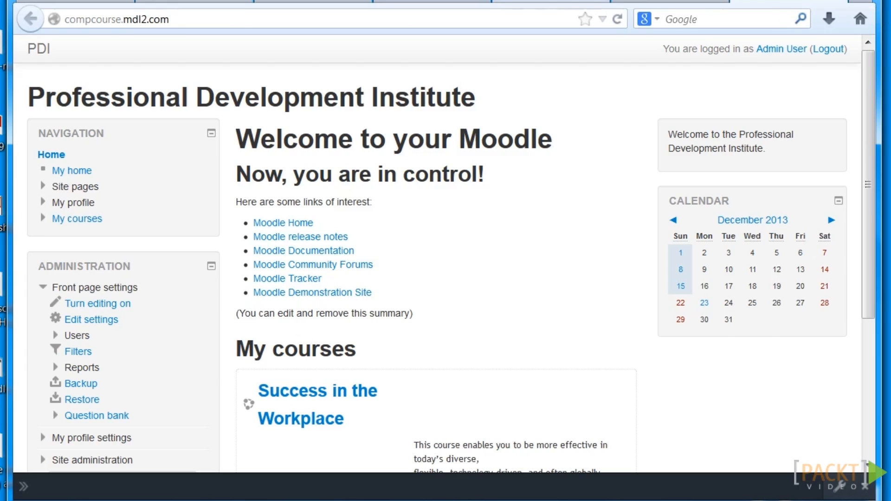
click(568, 1)
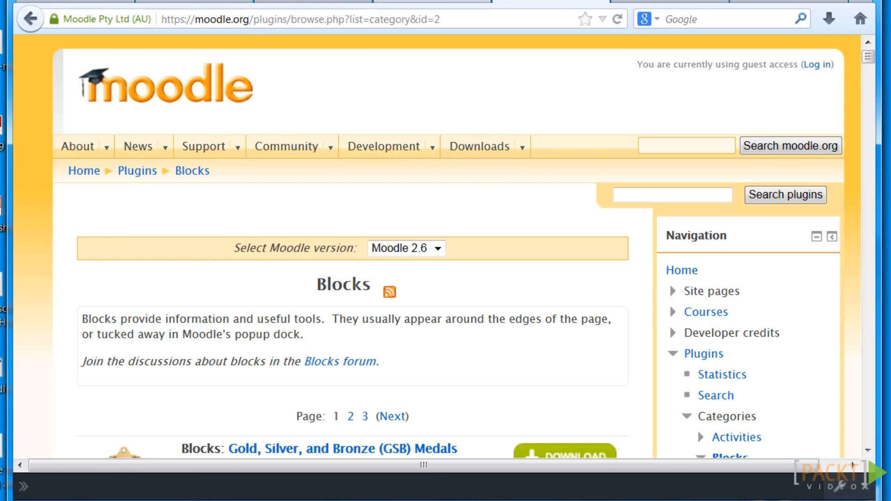
Step: Return to the Moodle site with the Boxxie theme, go to its front page and expand Site administration
click(445, 1)
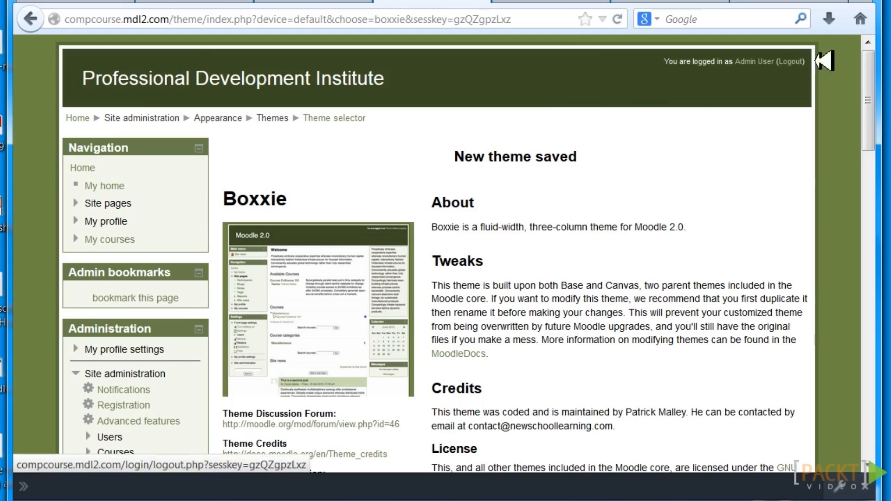
click(83, 115)
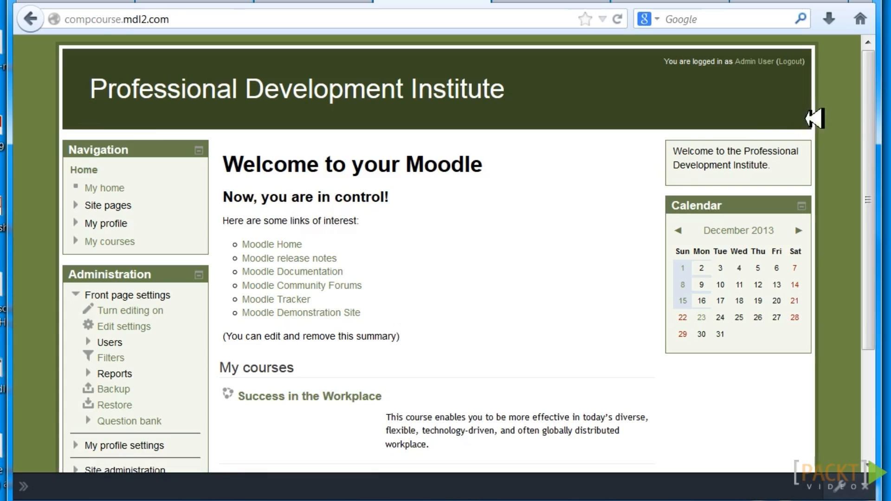
drag(877, 106, 875, 181)
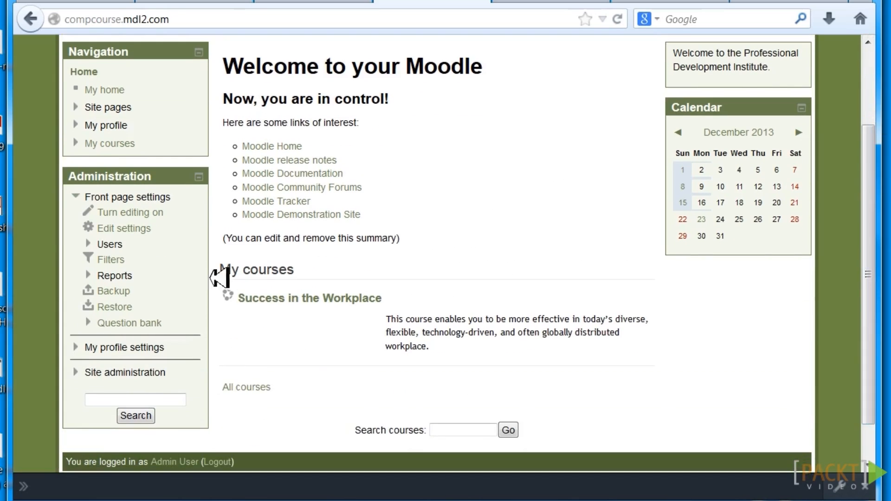
click(151, 372)
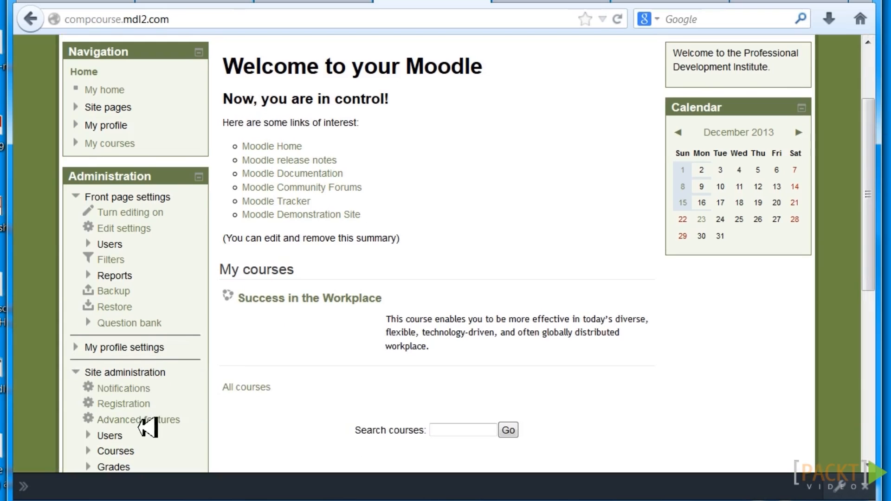
drag(878, 271, 868, 364)
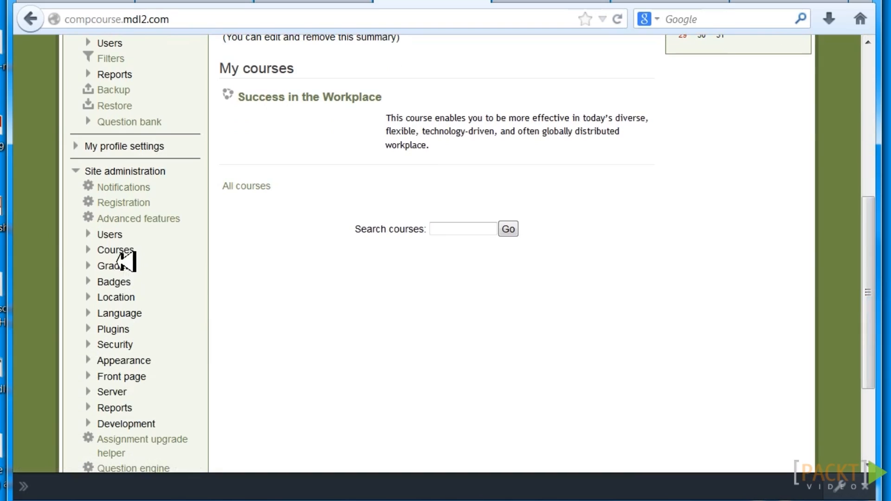
Step: Expand Plugins with its Blocks and Course formats sections, and the Badges section, in the site administration
click(133, 328)
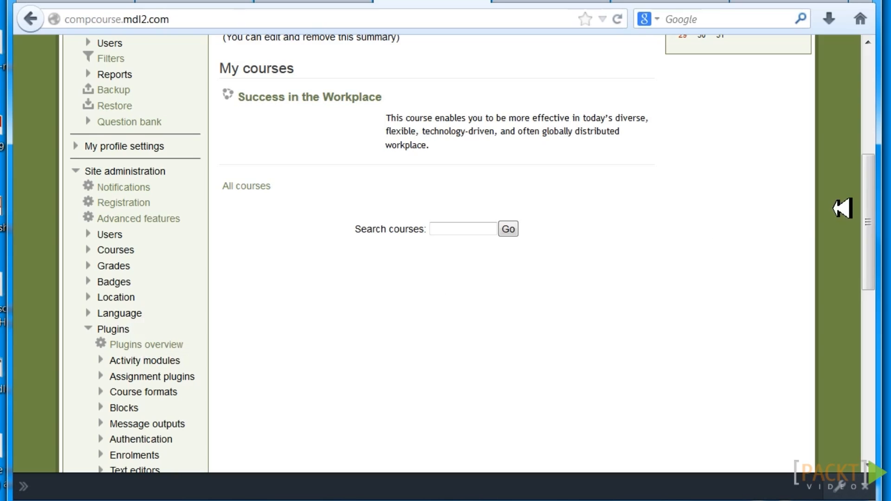
drag(868, 215, 867, 260)
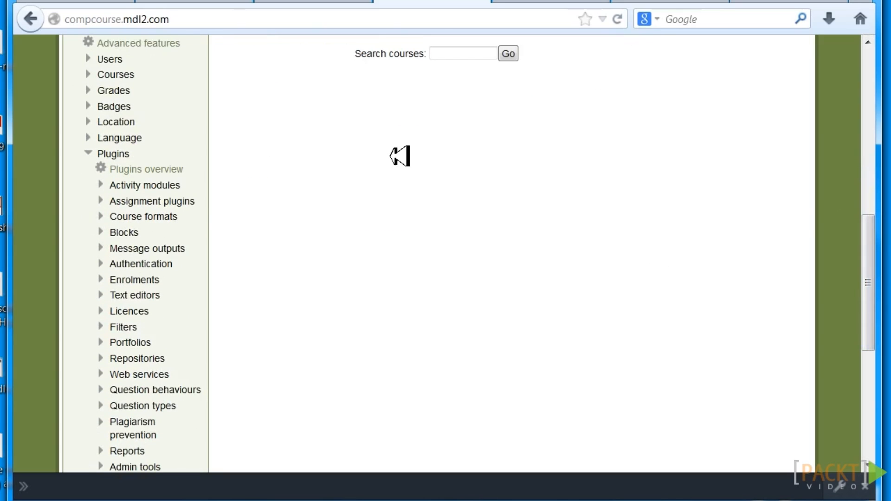
click(121, 232)
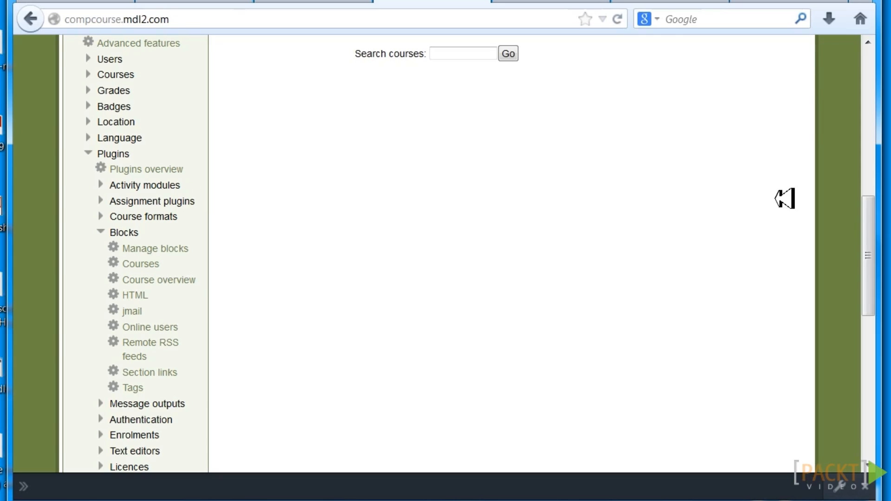
mouse_move(871, 234)
mouse_down()
mouse_move(870, 312)
mouse_move(880, 208)
mouse_move(877, 222)
mouse_up()
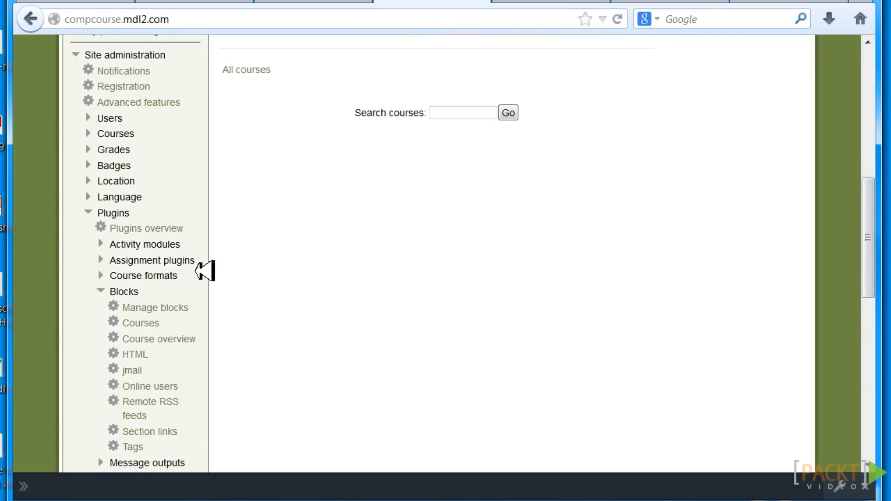
click(176, 275)
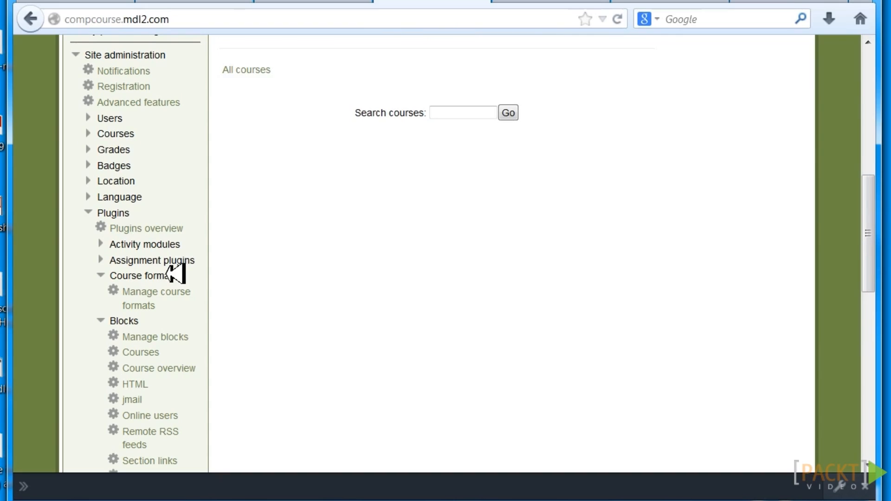
click(132, 165)
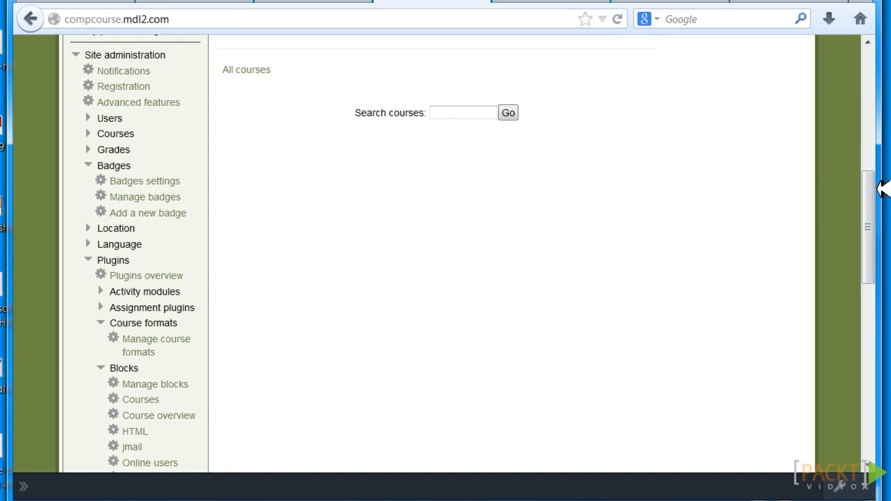
Step: Open the Media embedding settings from the Appearance section and review the available players
drag(875, 188, 861, 261)
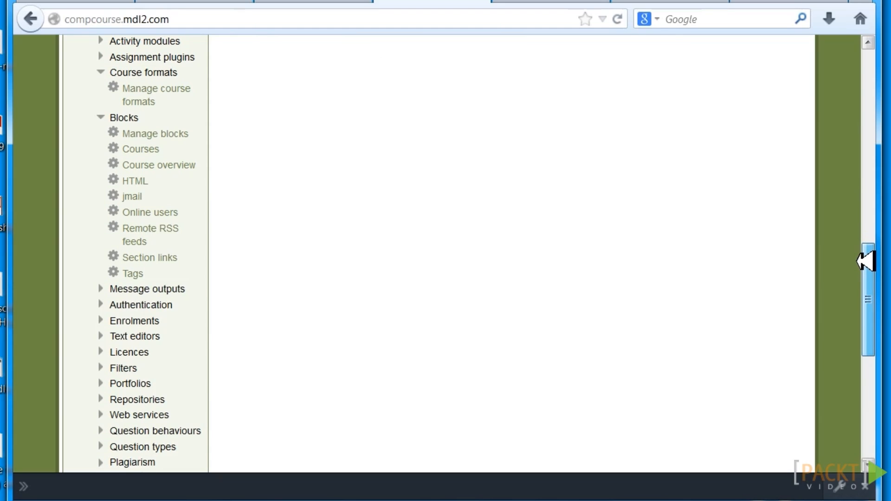
drag(861, 261, 864, 244)
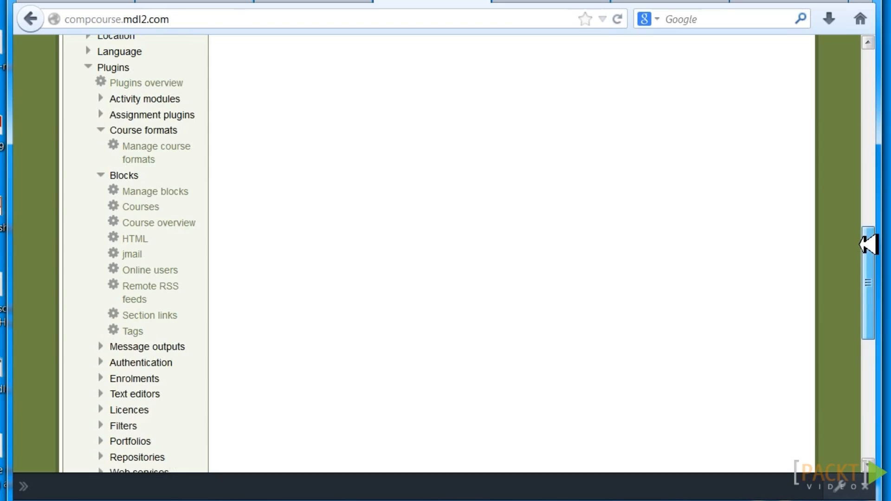
drag(868, 244, 861, 324)
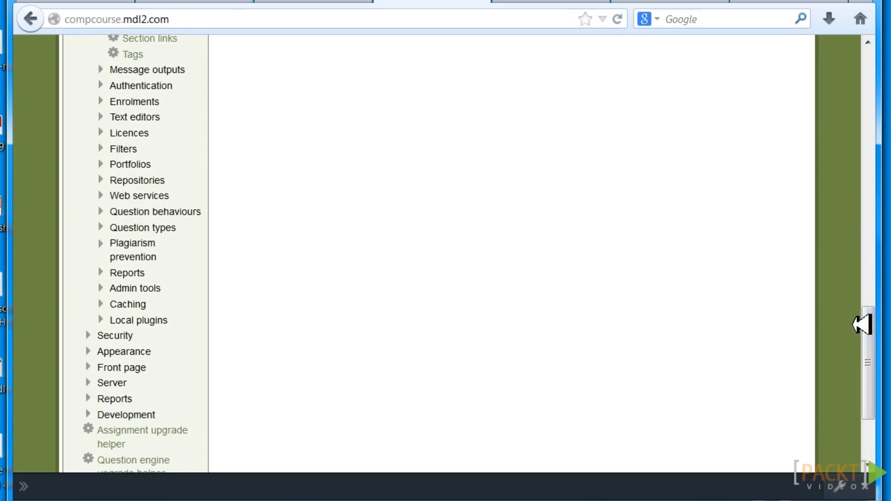
click(123, 352)
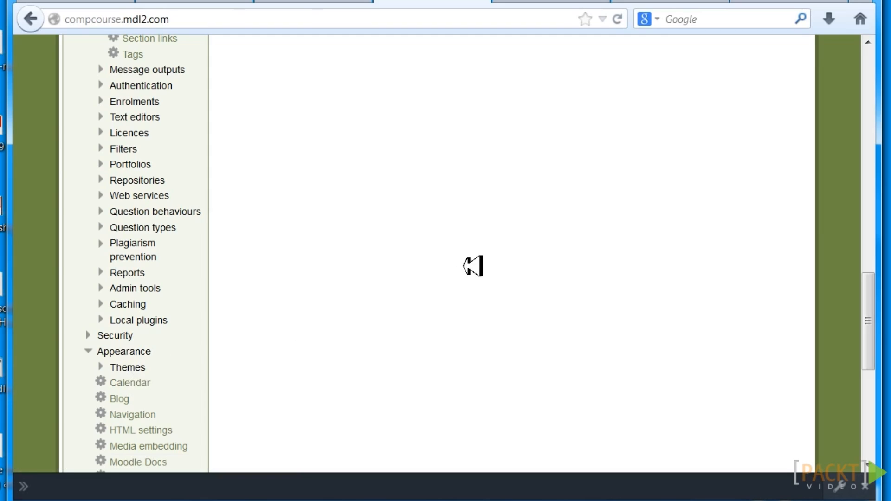
scroll(290, 365, down, 2)
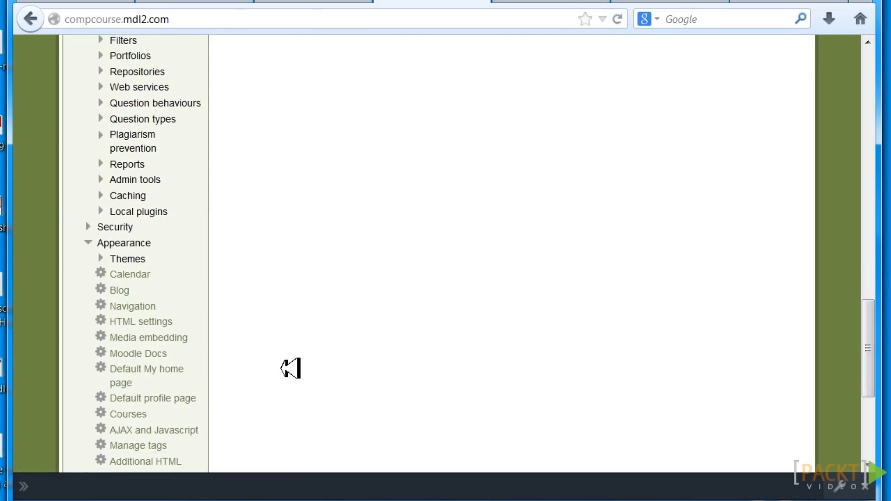
click(160, 338)
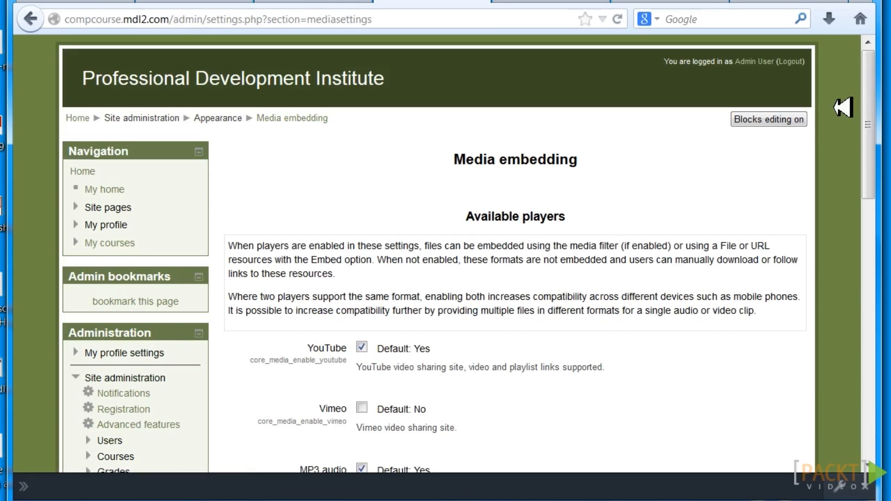
drag(867, 139, 869, 291)
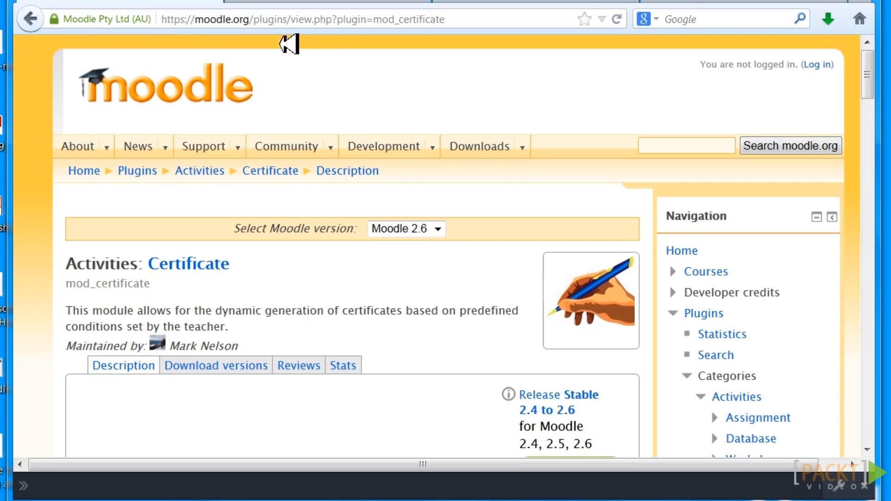
Step: Switch to the course's certificate report and open the Certificate settings among the activity module plugins in Site administration
click(306, 2)
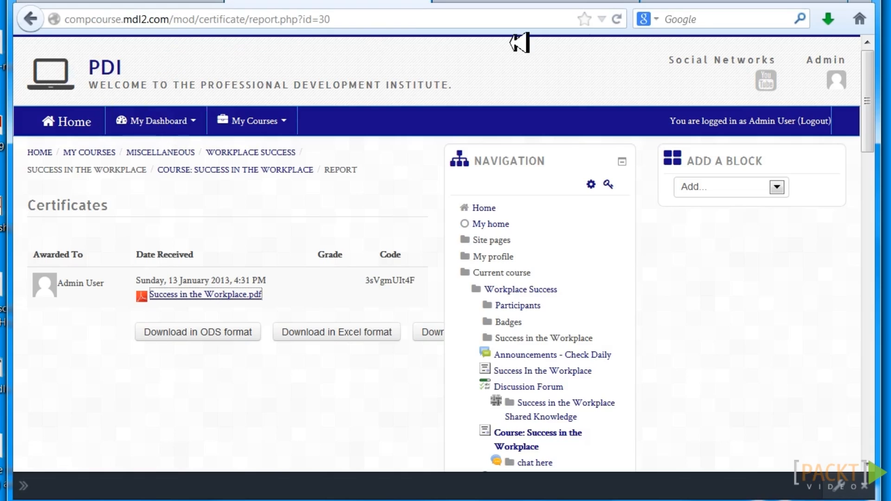
mouse_move(872, 66)
mouse_down()
mouse_move(872, 163)
mouse_move(878, 80)
mouse_up()
drag(877, 167, 868, 361)
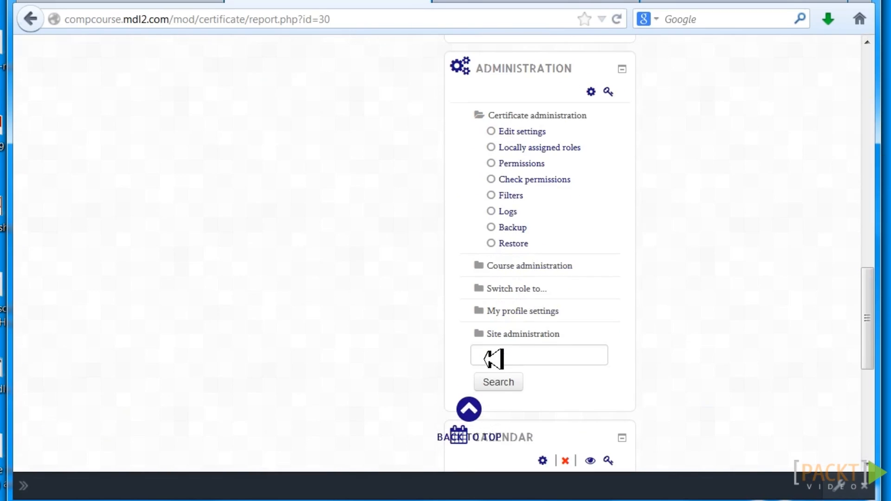
click(533, 334)
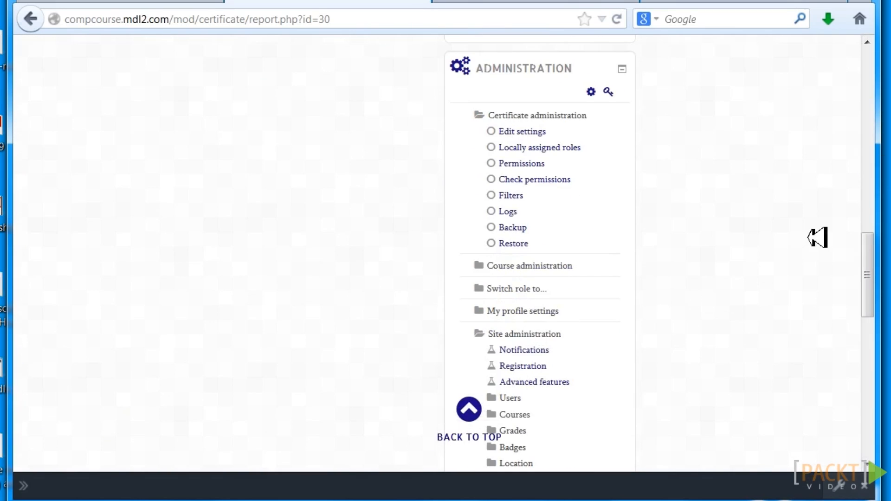
drag(866, 265, 875, 313)
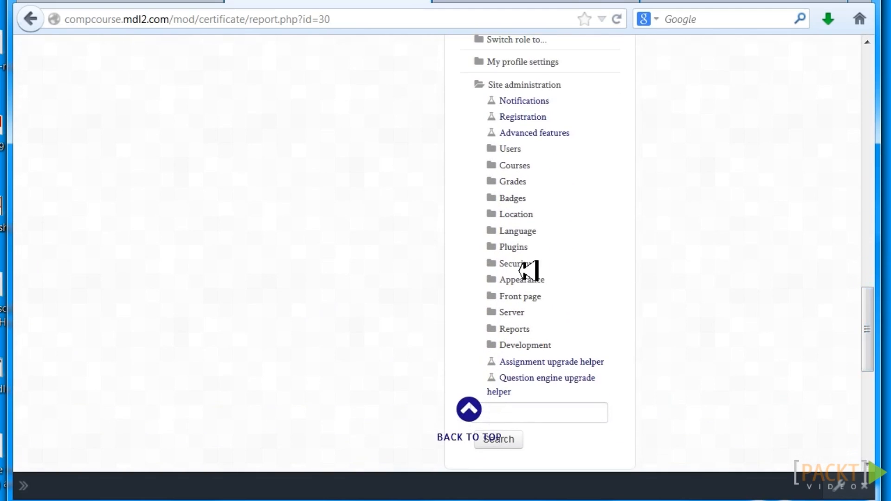
click(517, 247)
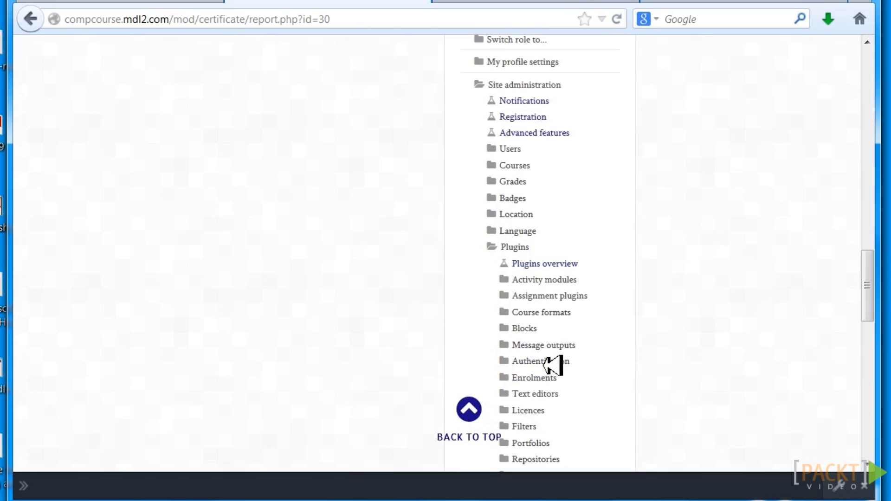
click(540, 279)
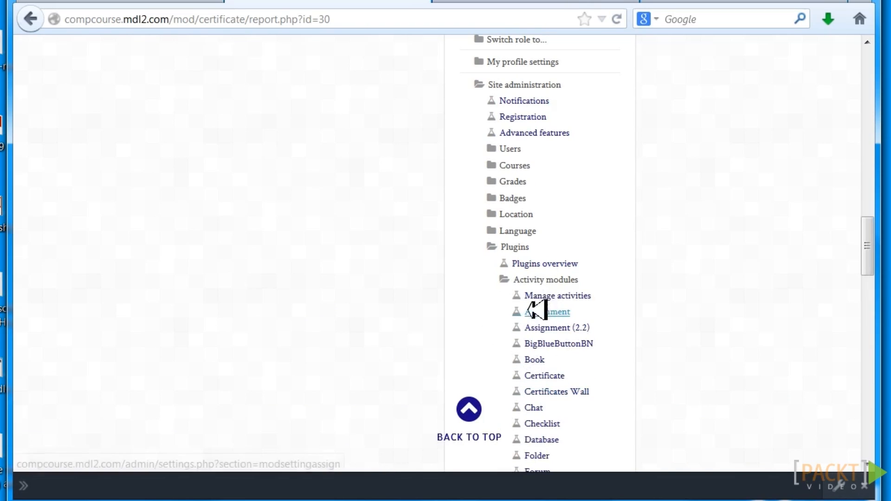
click(554, 376)
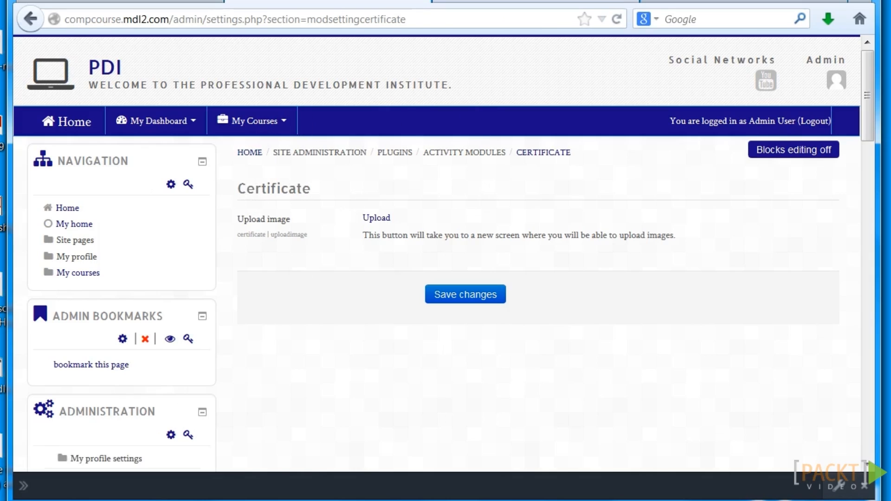
Step: Switch to the FLOWERS101 course page and start adding a Certificate activity to the Marigolds topic
click(535, 1)
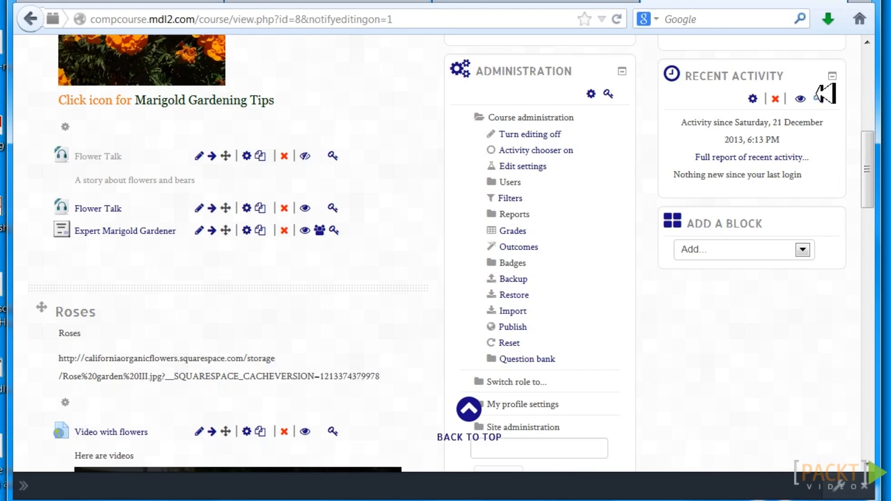
drag(871, 139, 870, 46)
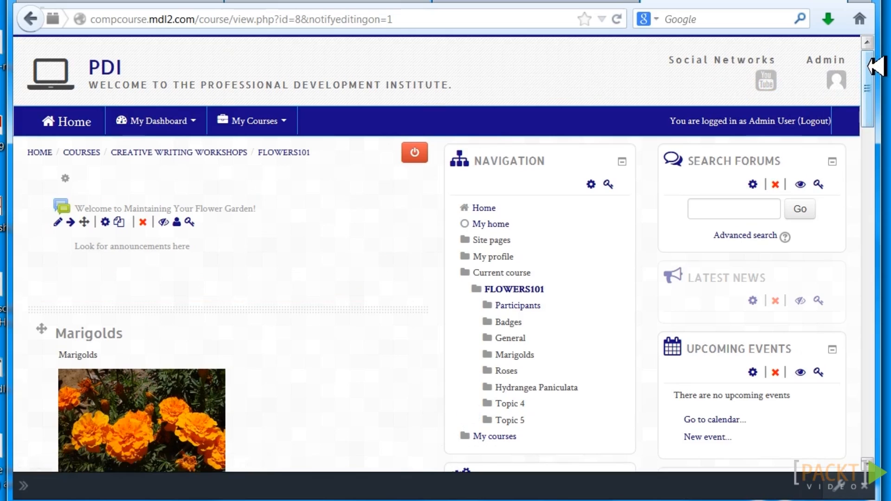
drag(877, 66, 875, 131)
mouse_move(278, 241)
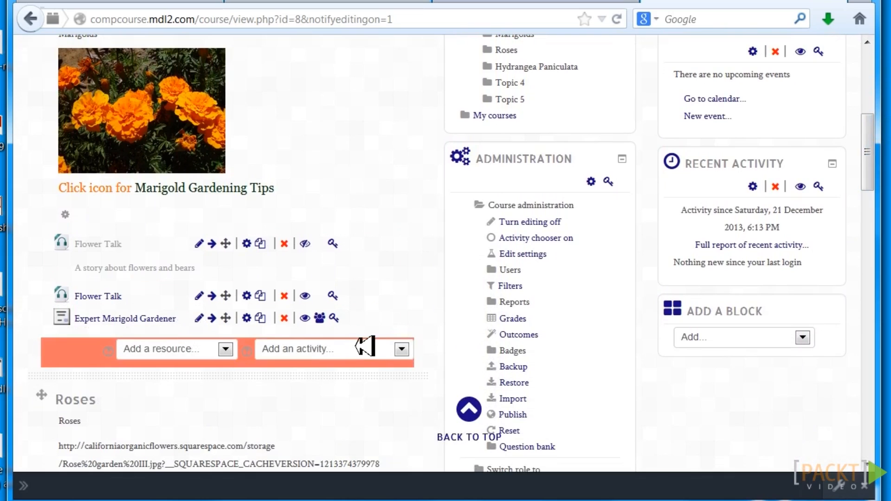
click(402, 349)
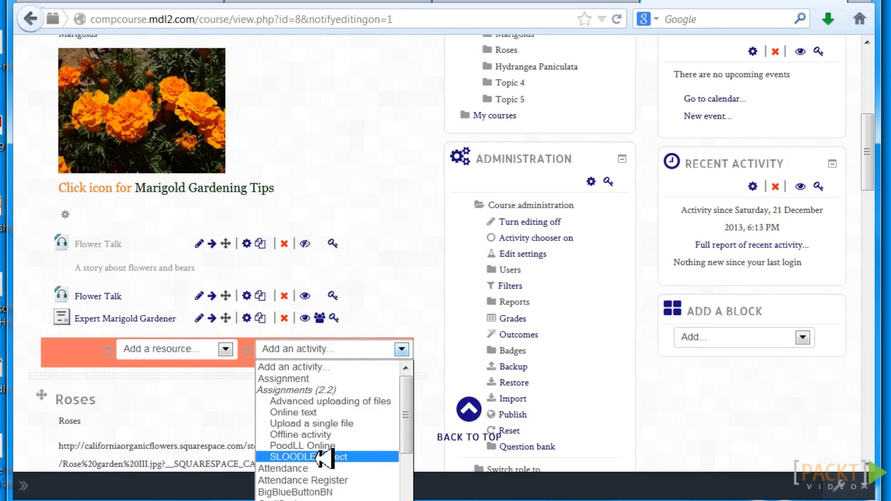
click(301, 499)
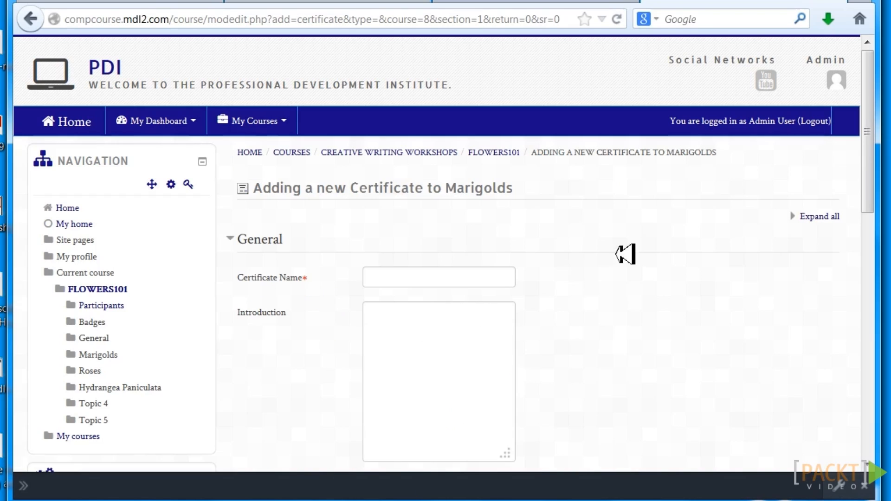
Step: Expand the Issue Options and Design Options sections of the new certificate form and review their settings
drag(871, 85, 870, 115)
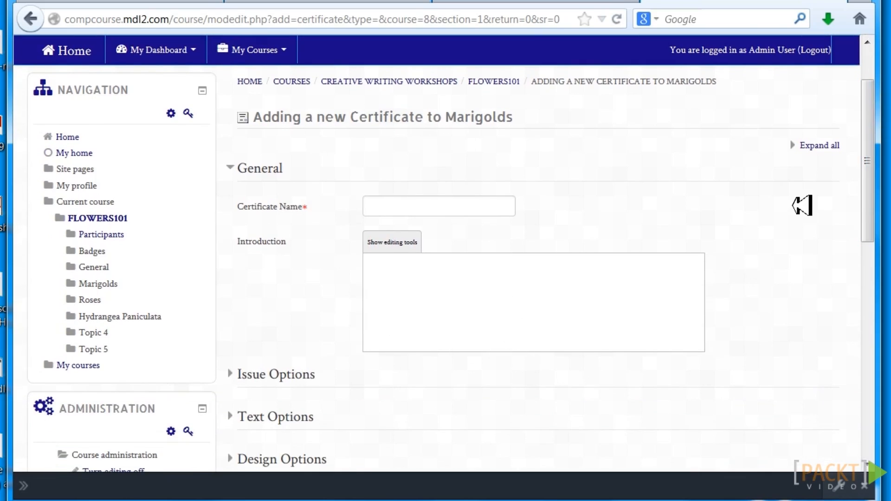
scroll(304, 256, down, 2)
click(301, 260)
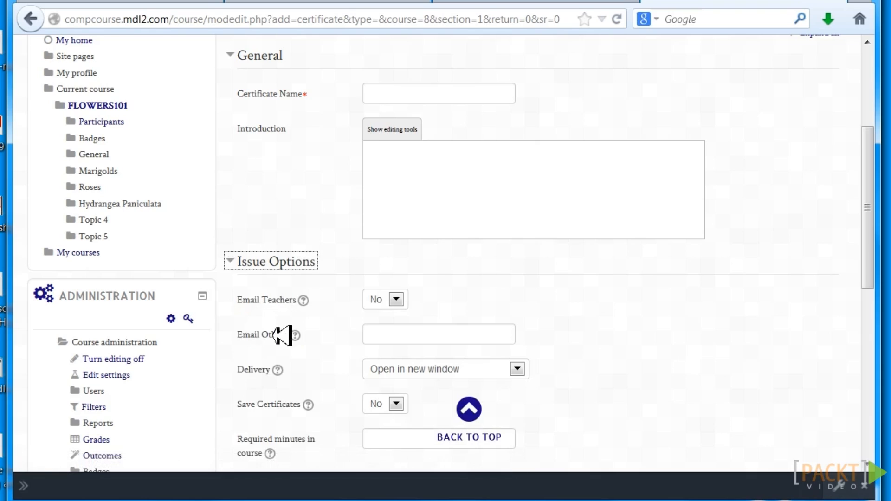
drag(866, 203, 876, 303)
click(292, 285)
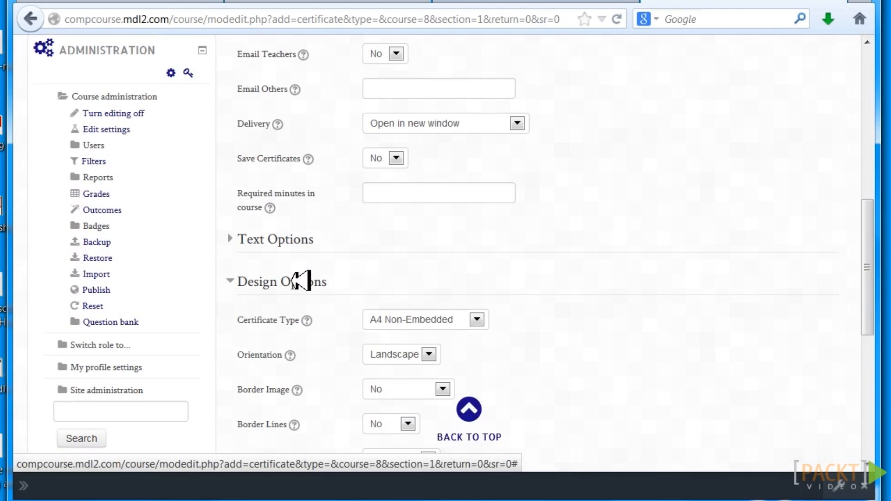
drag(869, 260, 851, 103)
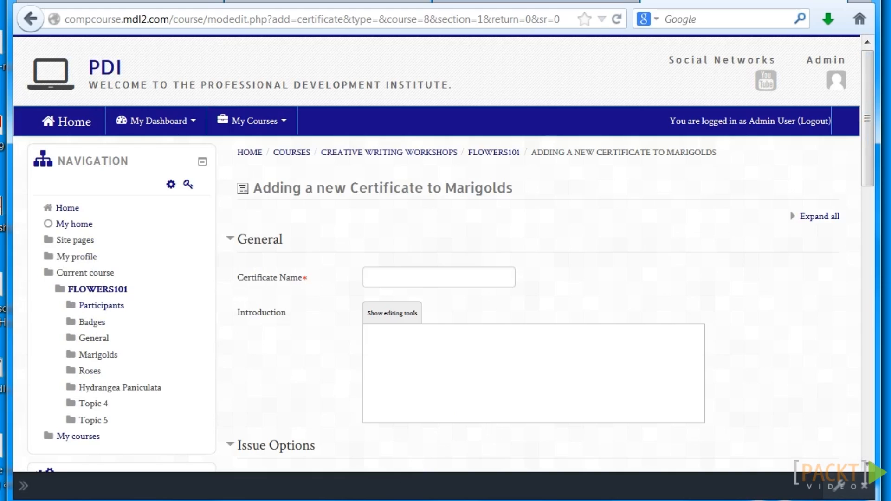
Step: Switch to Adobe Acrobat, examine the whole Success in the Workplace.pdf certificate, and minimise the window to return to the certificate form
key(alt+Tab)
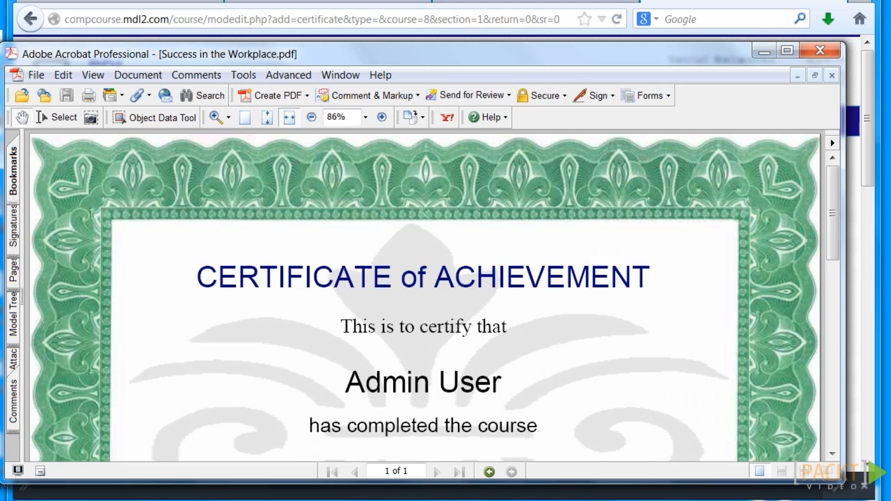
mouse_move(835, 180)
mouse_down()
mouse_move(844, 207)
mouse_move(850, 347)
mouse_up()
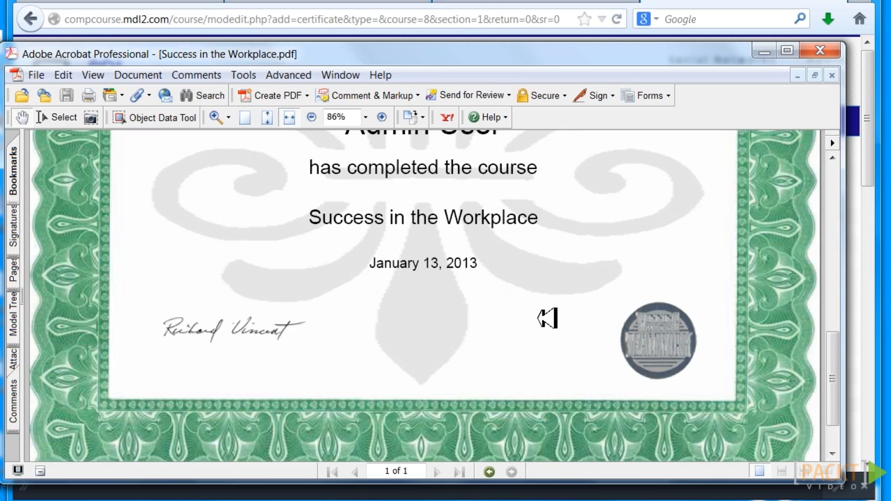
drag(836, 360, 821, 250)
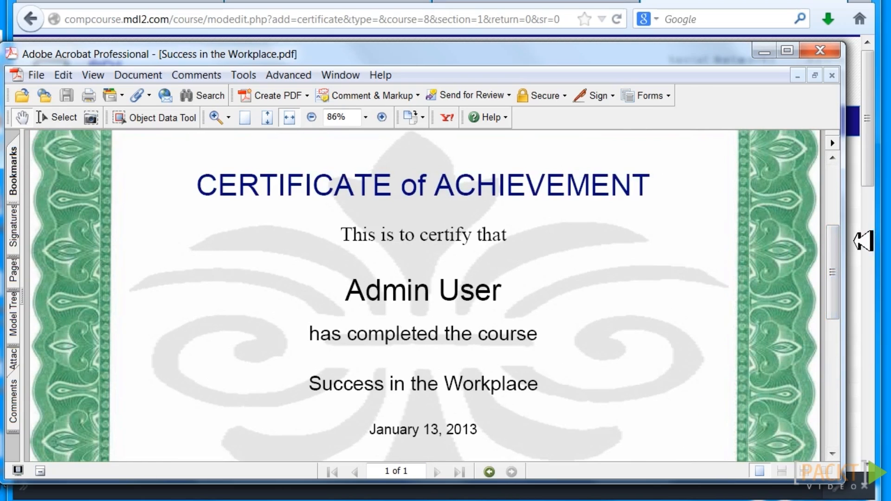
scroll(843, 249, up, 3)
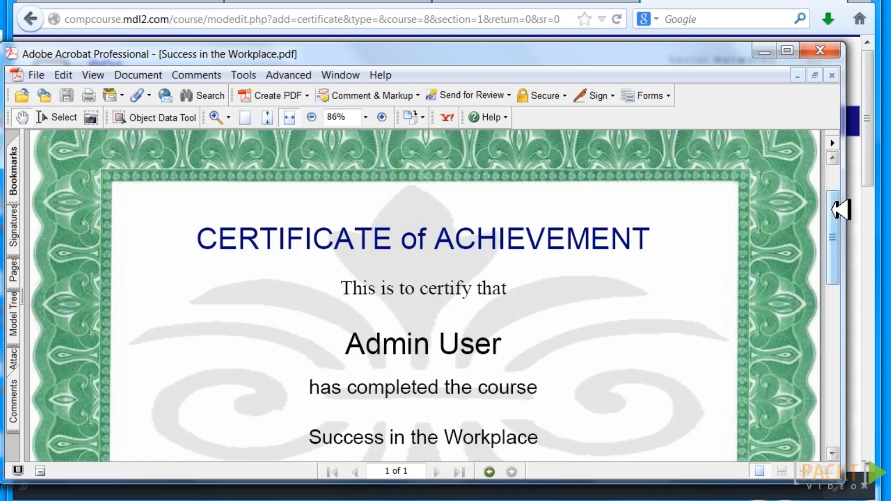
drag(837, 202, 834, 185)
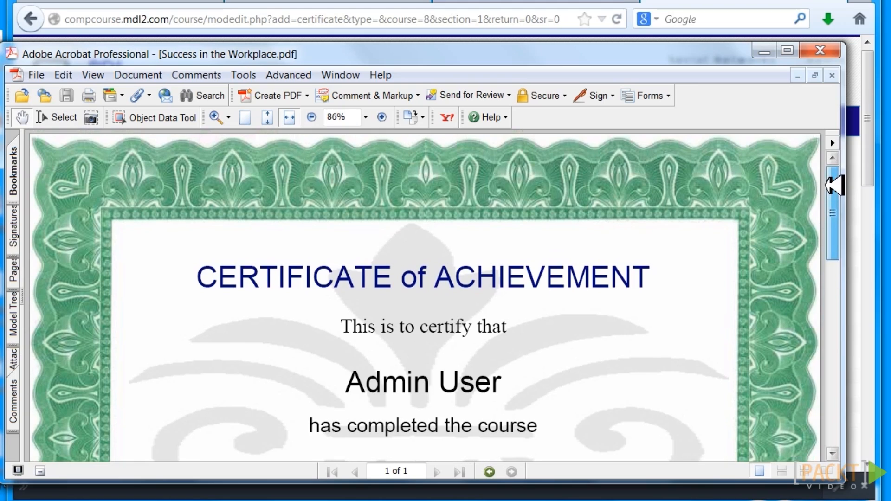
click(769, 50)
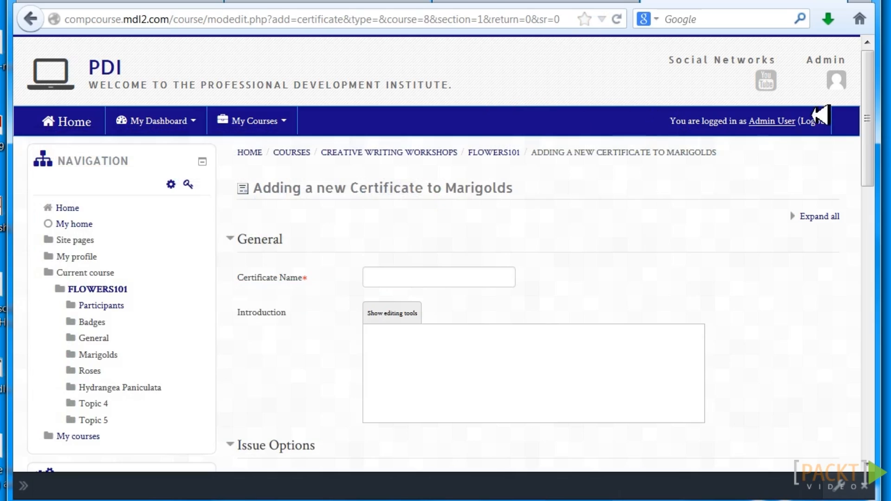
Step: Review the new certificate form again, from the Design Options image settings back to the General and Issue Options sections
drag(869, 91, 884, 288)
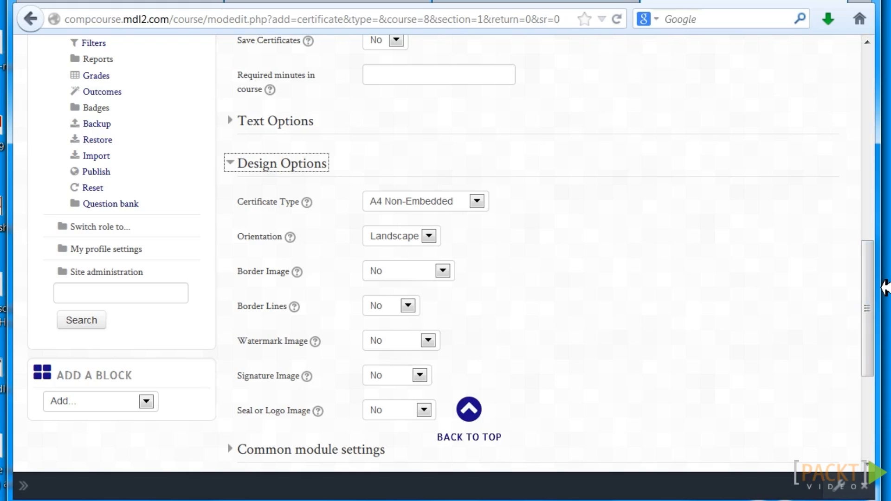
drag(879, 248, 871, 60)
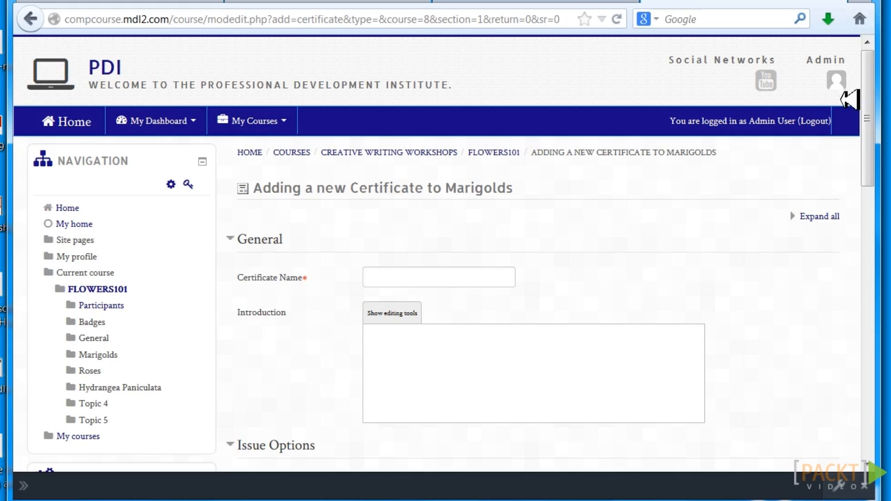
scroll(871, 91, down, 1)
drag(871, 93, 871, 59)
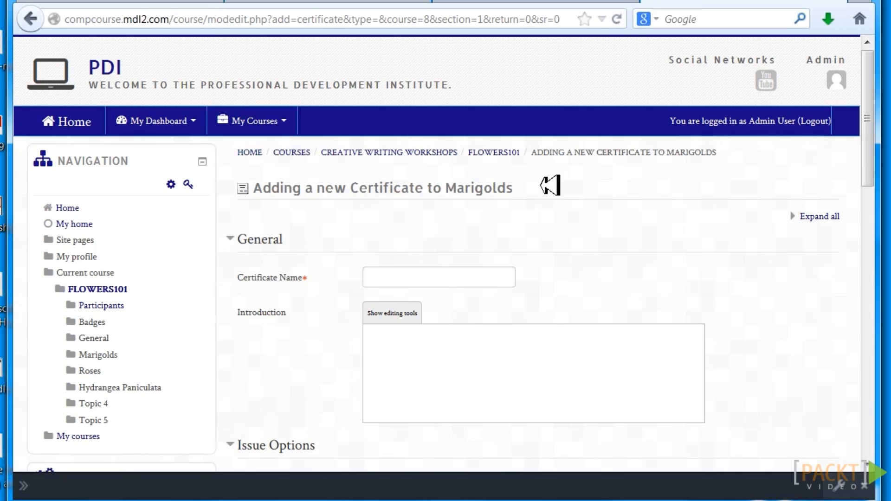
drag(871, 126, 873, 172)
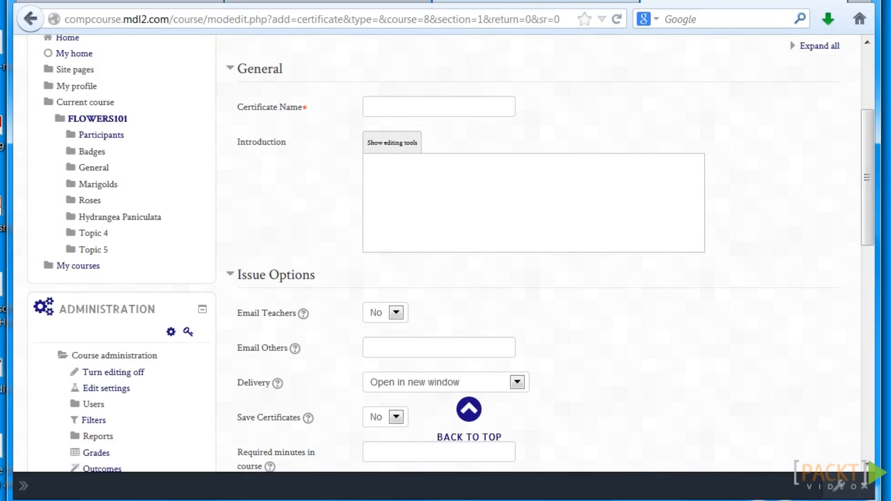
Step: From the site front page, reach the Maintaining Your Flower Garden course in Creative Writing Workshops and open the Expert Marigold Gardener certificate's settings
click(499, 5)
drag(873, 109, 877, 174)
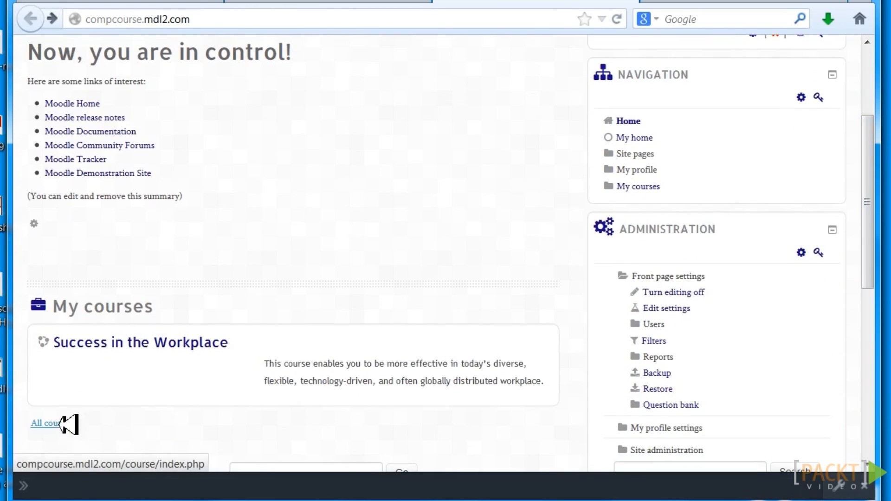
click(64, 423)
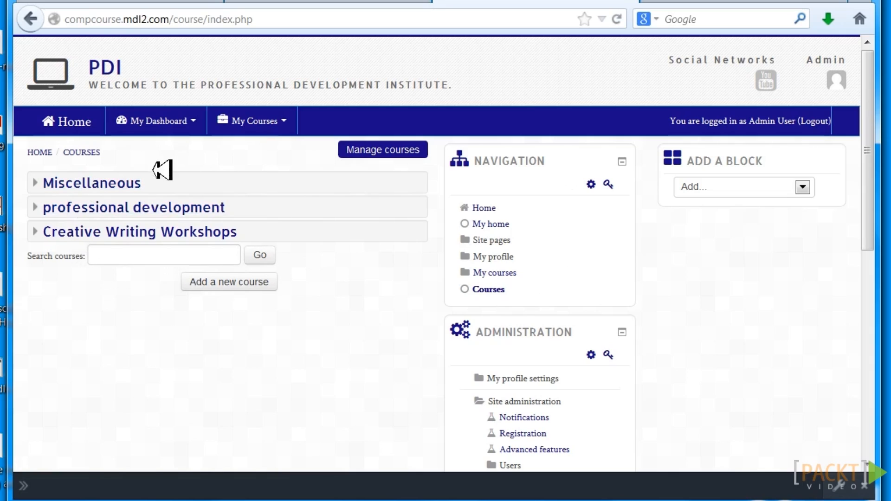
click(146, 230)
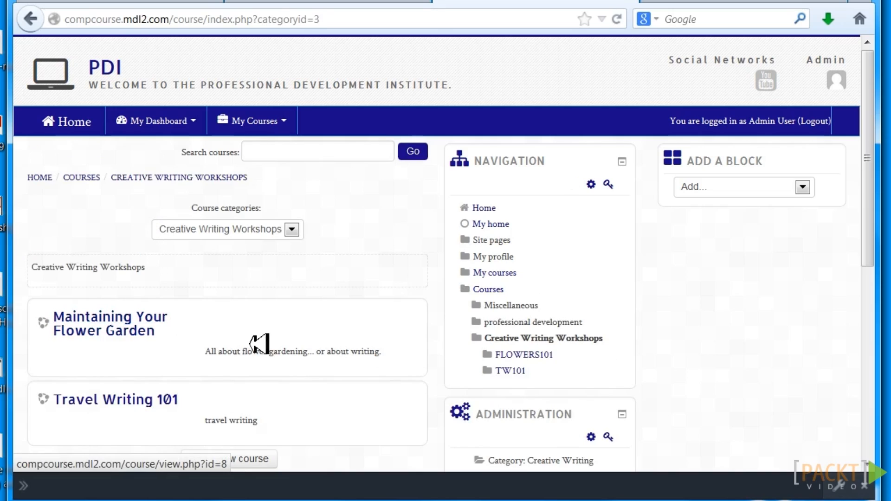
click(122, 317)
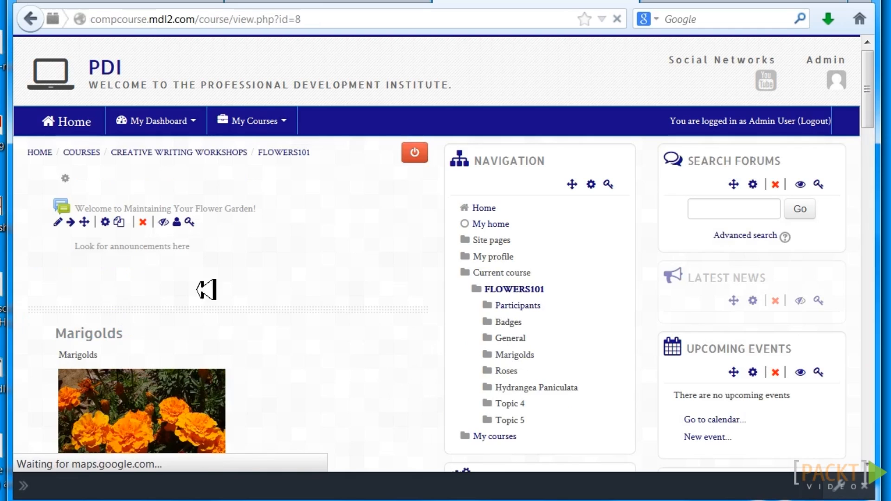
drag(874, 95, 877, 162)
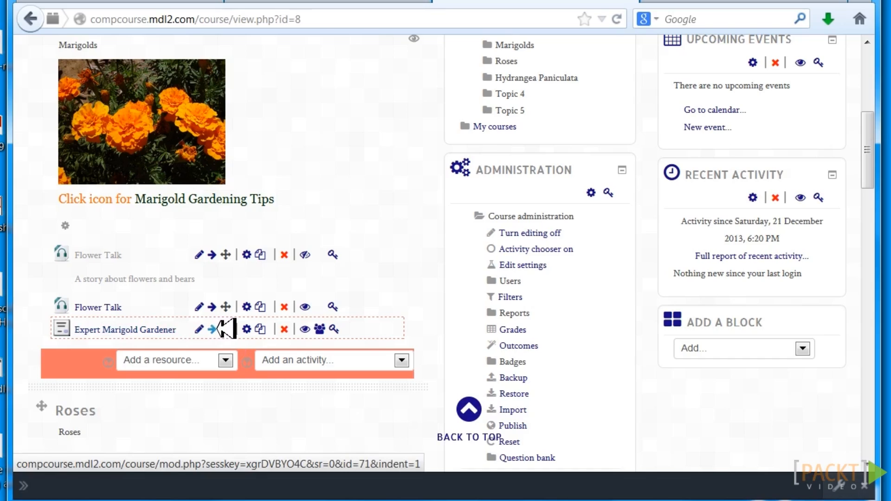
click(250, 327)
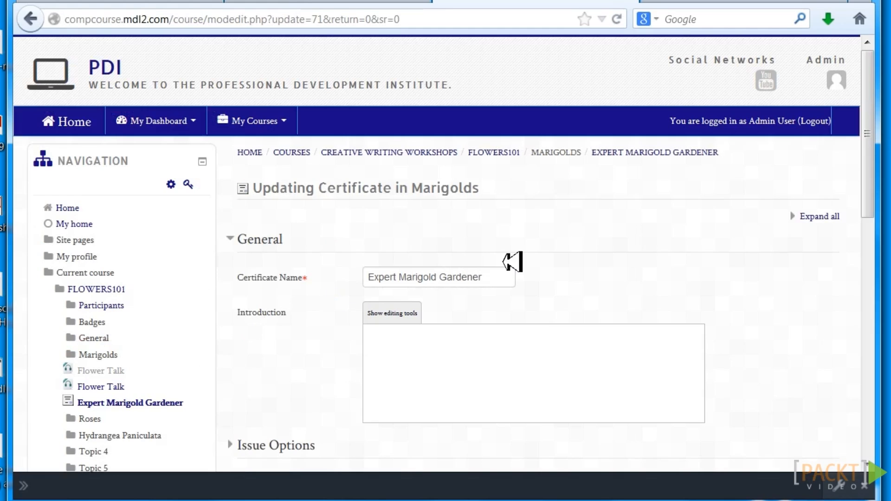
Step: Expand the Issue Options of the Expert Marigold Gardener certificate and review its delivery and saving settings
drag(867, 132, 886, 193)
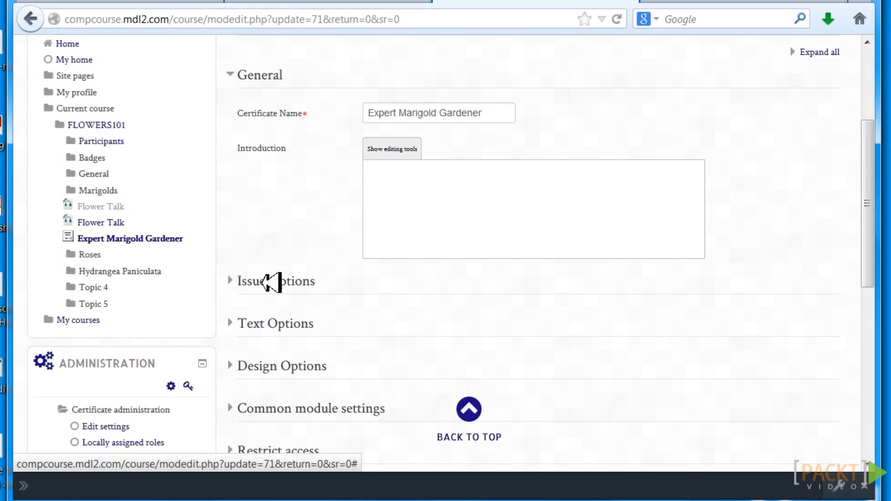
click(272, 281)
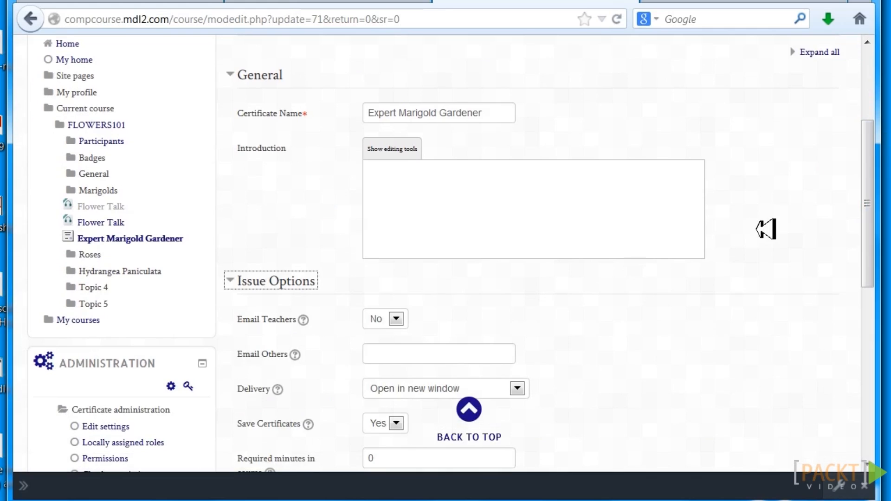
drag(866, 214, 869, 277)
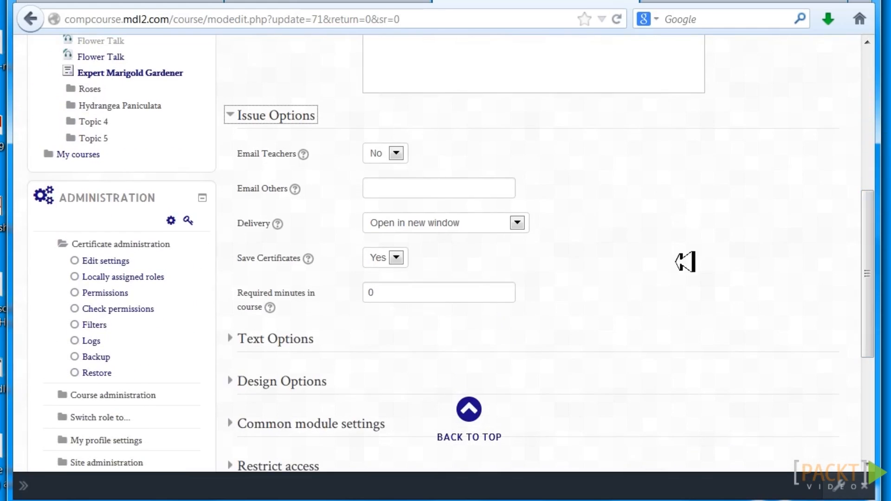
click(306, 246)
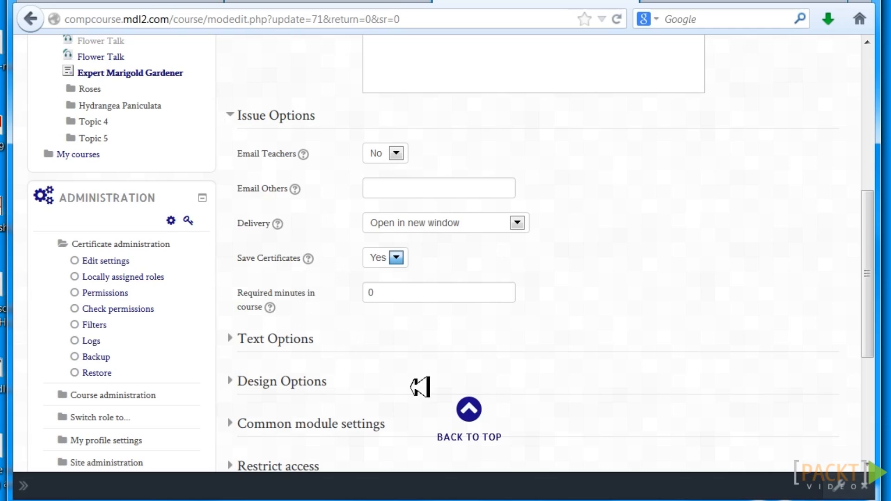
drag(869, 260, 874, 169)
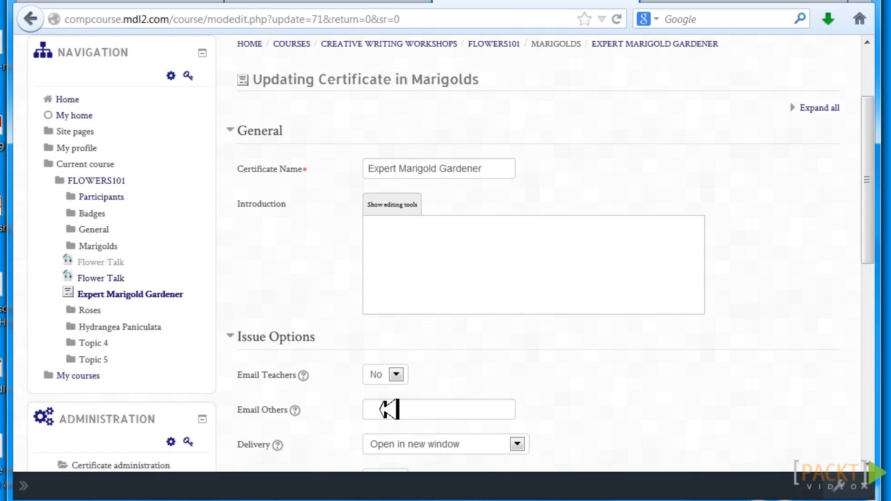
drag(878, 175, 875, 248)
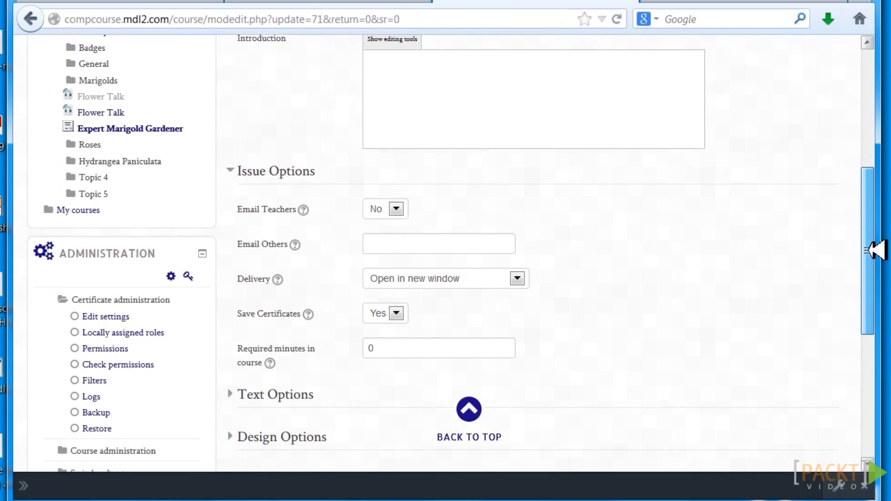
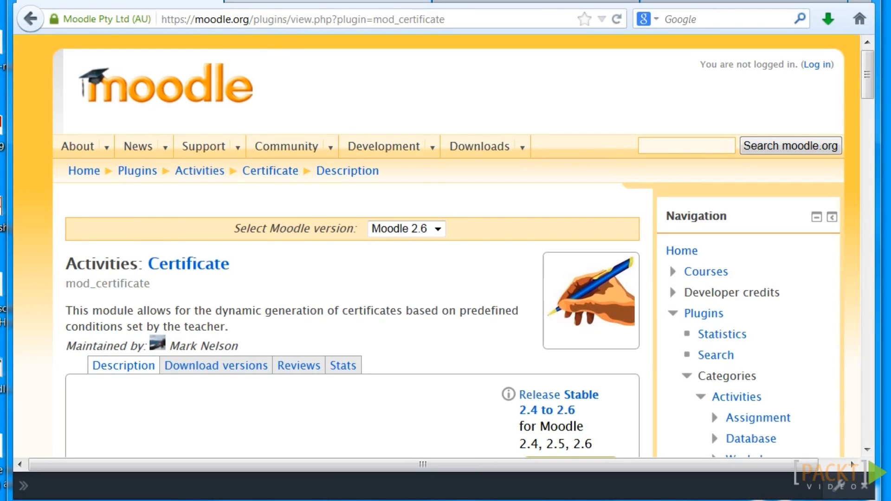
Step: Switch from the Certificate plugin page back to the Moodle site and open the Maintaining Your Flower Garden course's settings for review
click(278, 1)
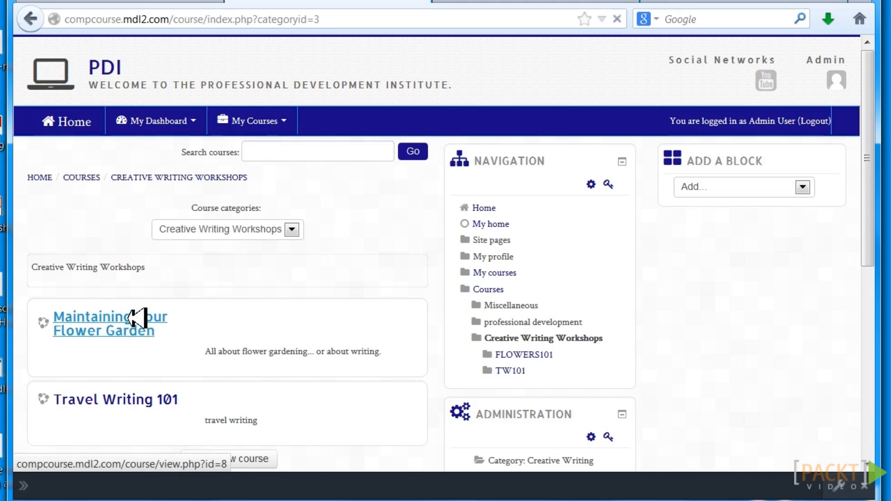
click(138, 318)
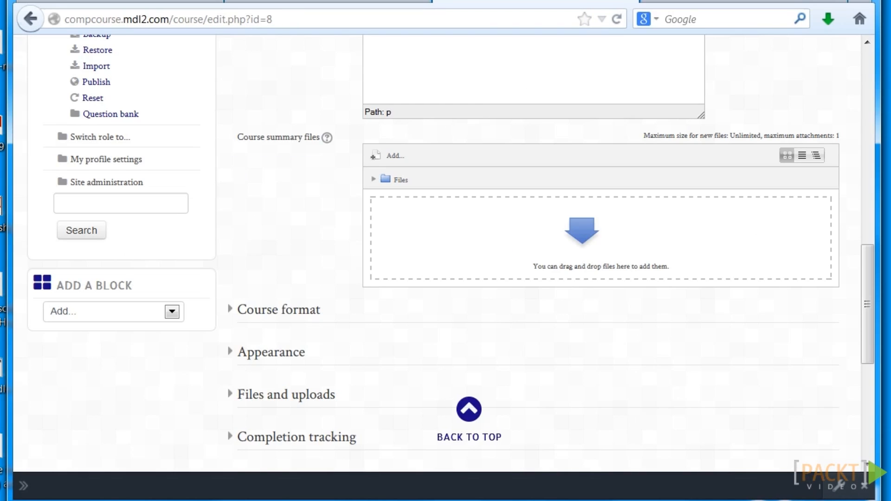
drag(869, 264, 874, 71)
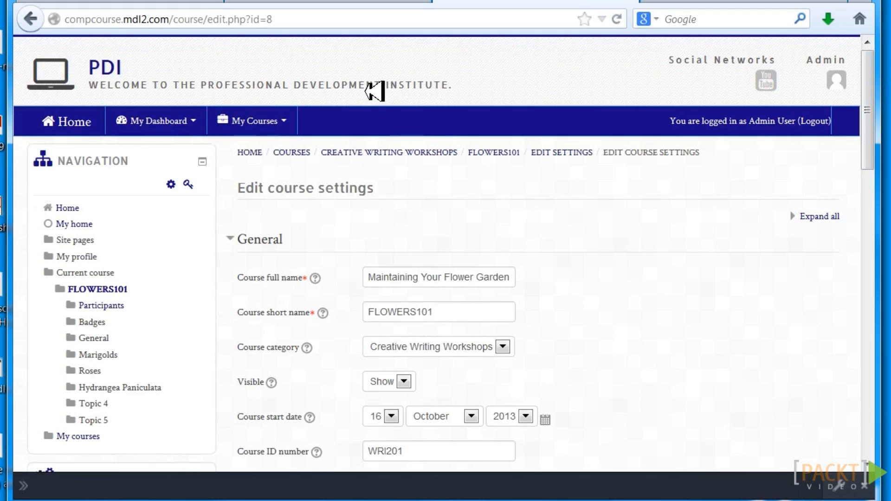
Step: Enable completion tracking in the Maintaining Your Flower Garden course's settings and save, after checking the course page
click(334, 1)
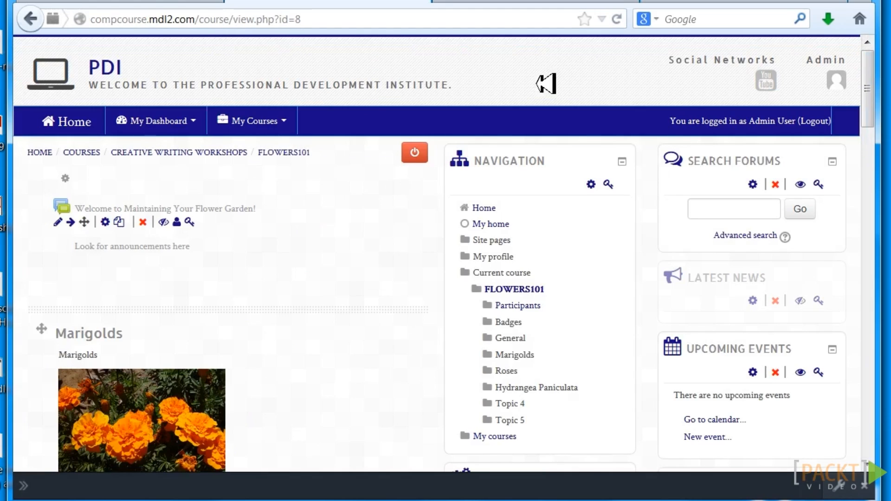
drag(868, 70, 872, 97)
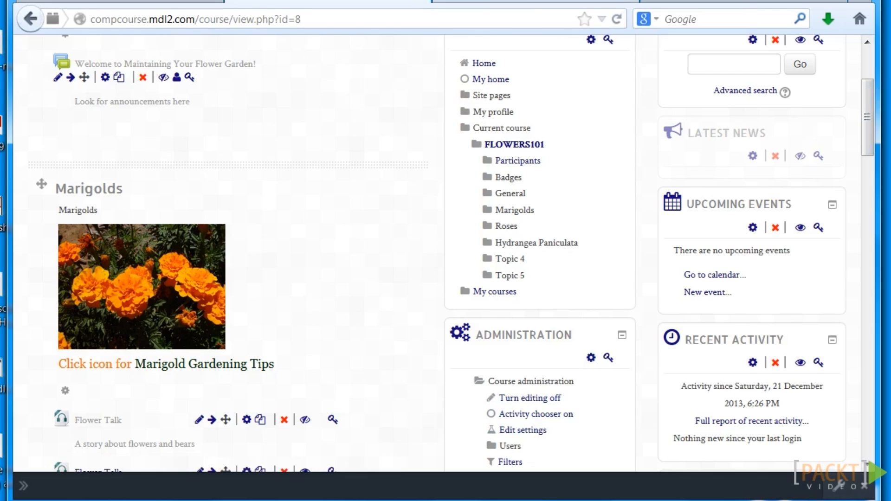
click(536, 2)
drag(874, 63, 881, 308)
click(280, 253)
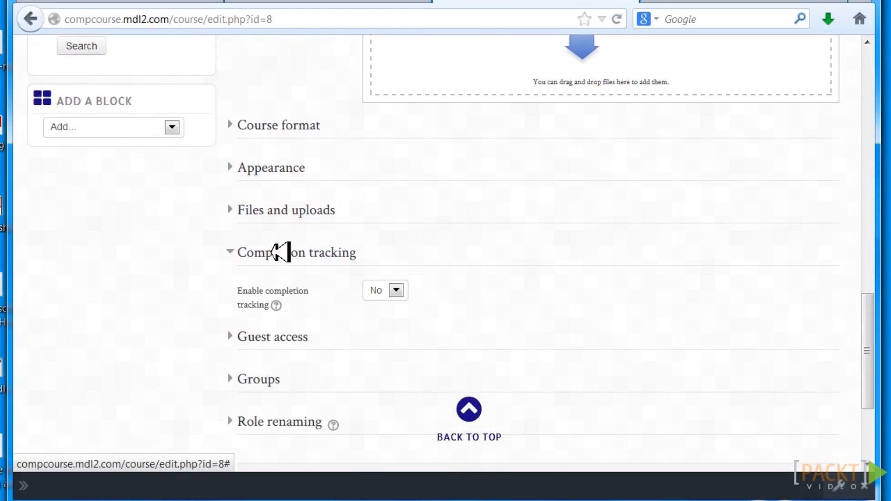
click(396, 289)
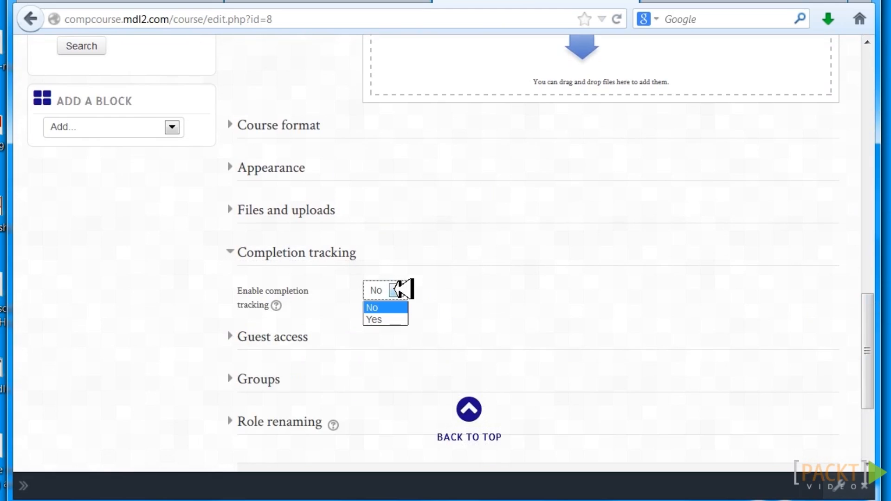
click(398, 316)
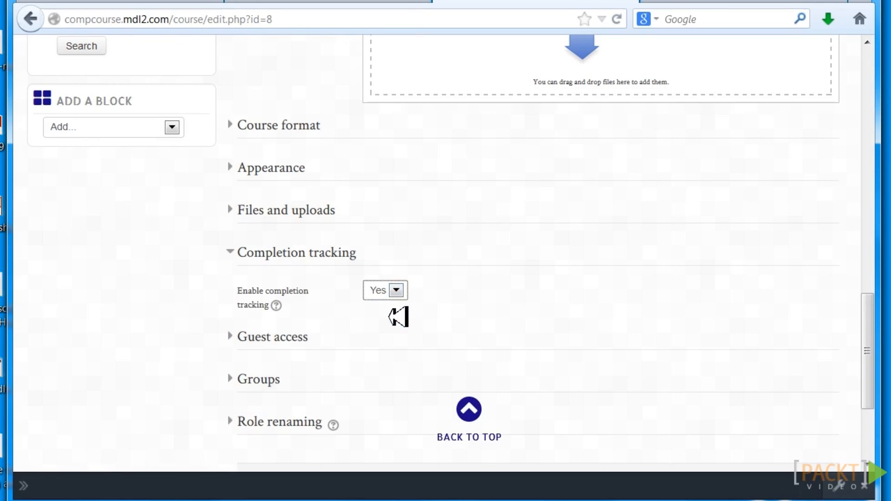
drag(864, 296, 867, 357)
click(404, 321)
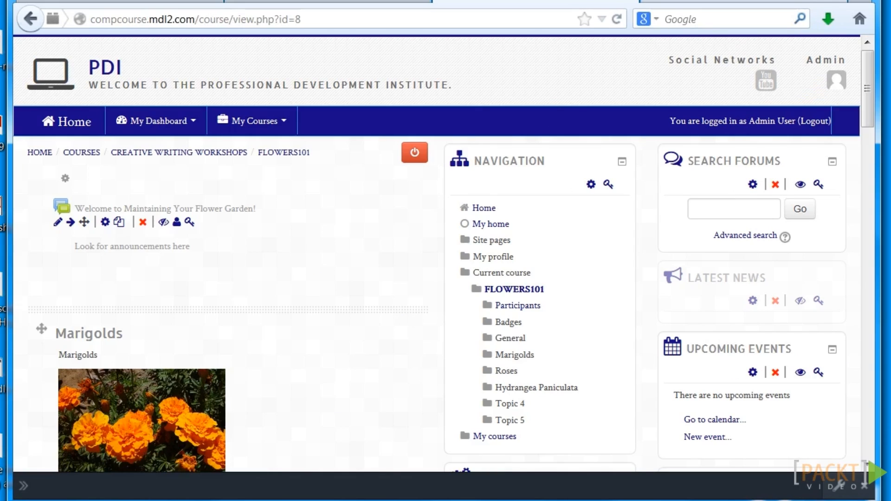
Step: Examine the Marigolds topic on the course page, including its certificate activity and the choices for adding an activity
click(688, 1)
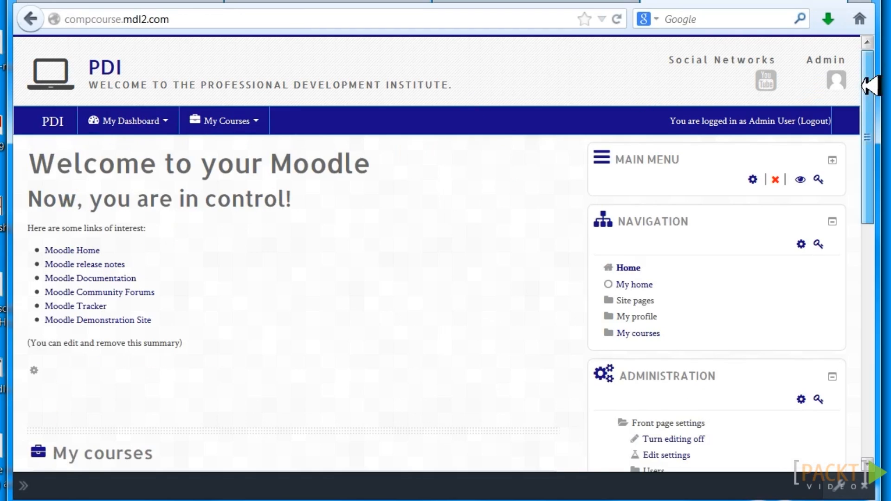
drag(868, 84, 868, 121)
click(328, 1)
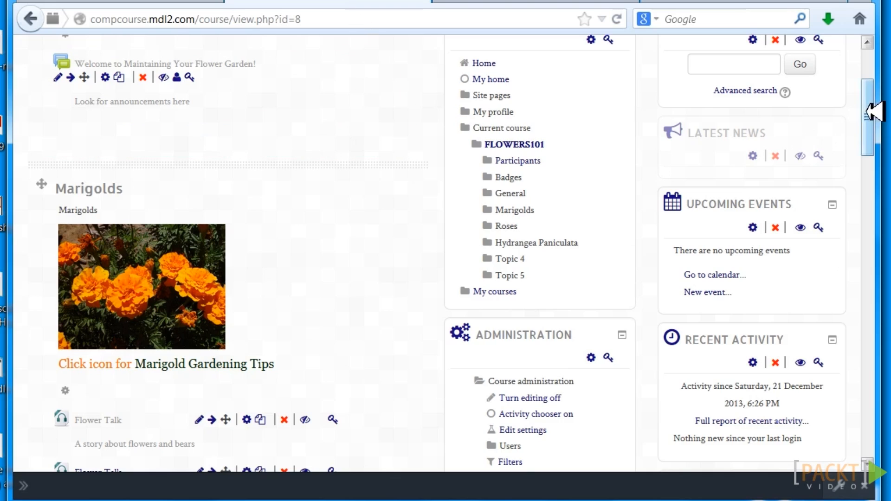
drag(870, 125, 872, 144)
scroll(871, 144, down, 3)
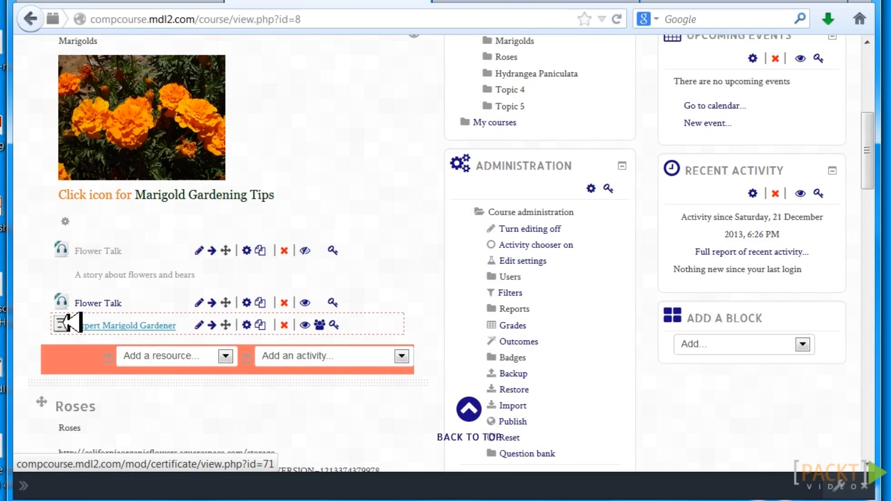
click(402, 356)
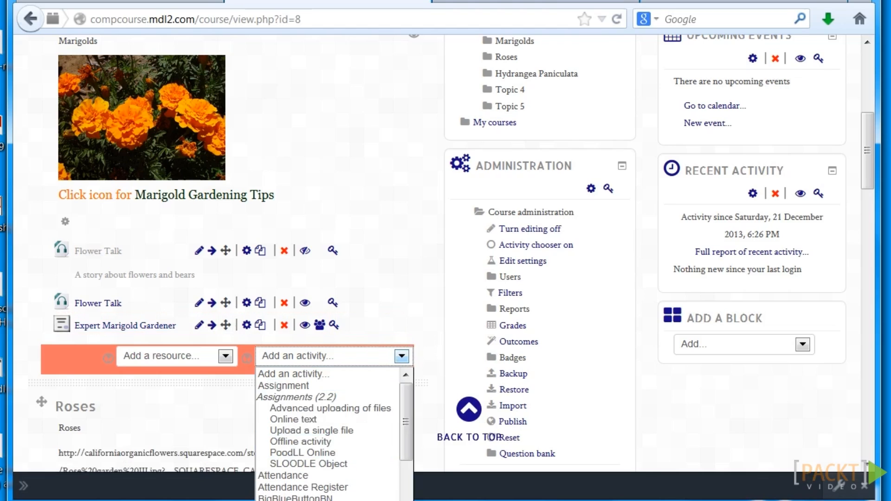
click(389, 270)
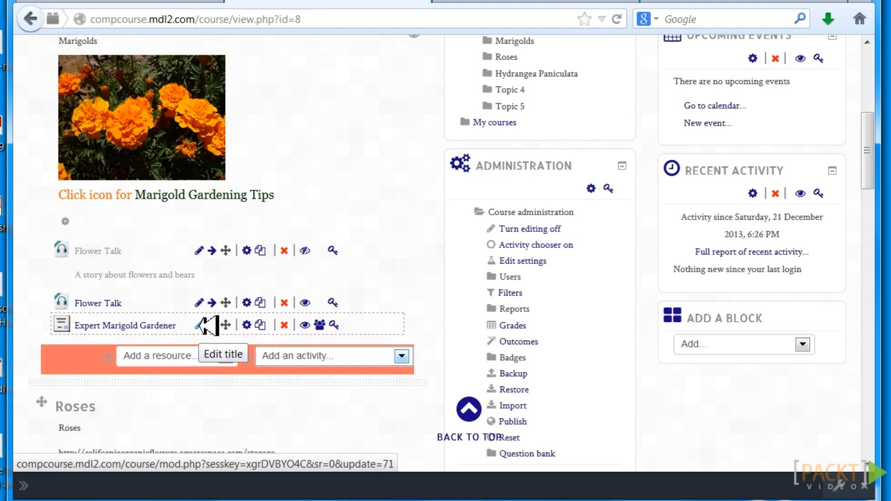
Step: In the Expert Marigold Gardener certificate's settings, set completion tracking to Show activity as complete when conditions are met
click(248, 325)
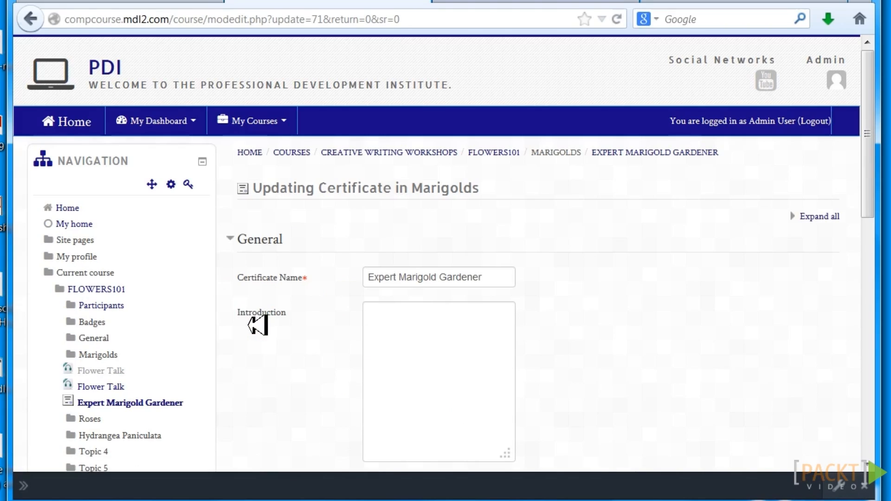
drag(868, 100, 876, 245)
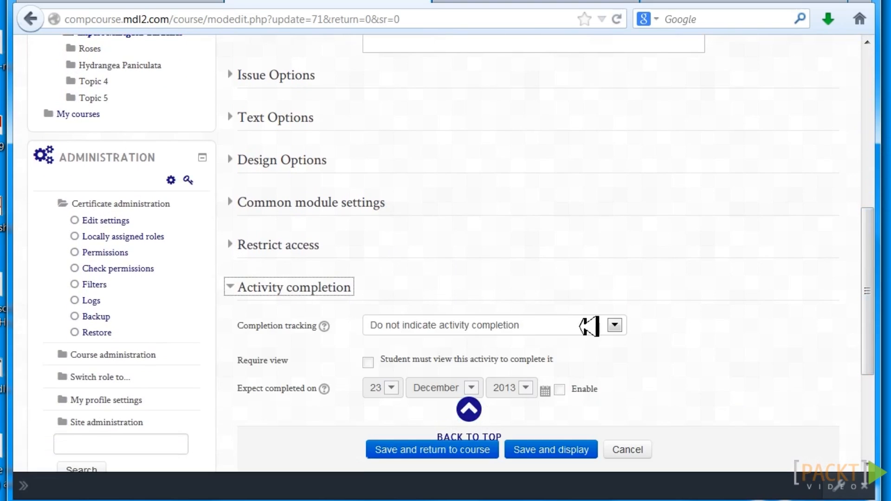
click(617, 325)
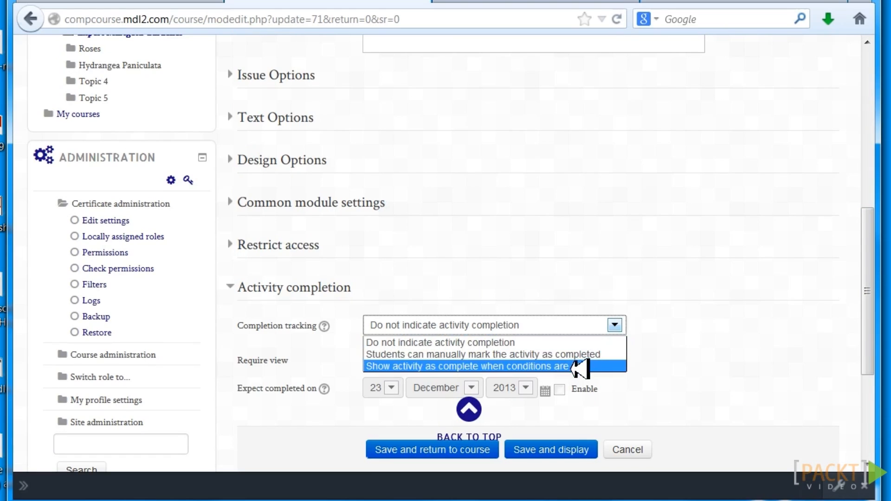
click(589, 366)
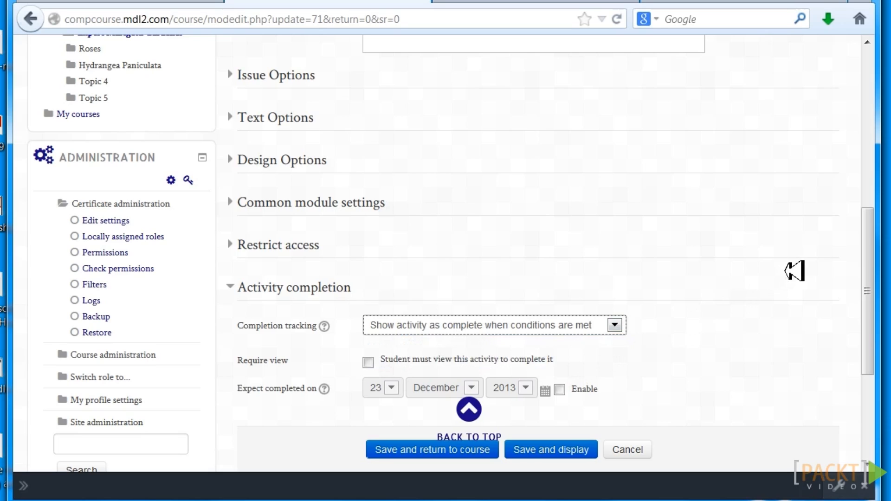
Step: Set the certificate's Delivery to Force download in its Issue Options
drag(867, 253, 870, 204)
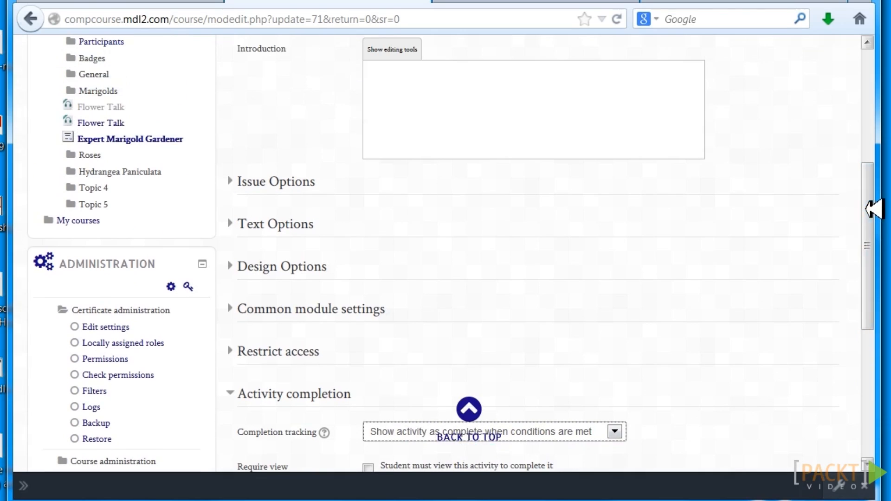
click(267, 180)
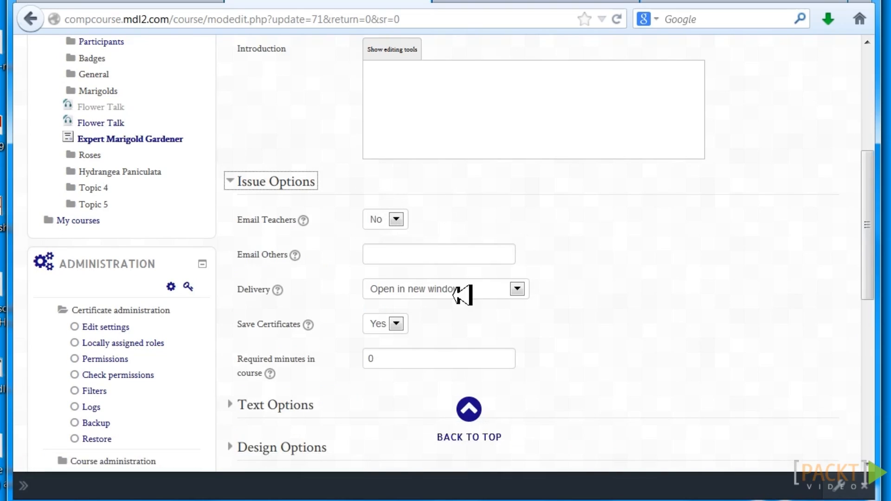
click(518, 289)
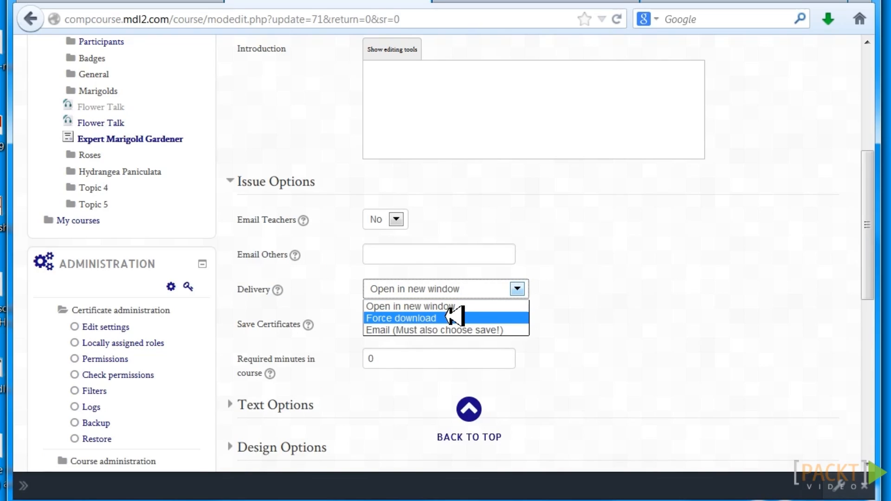
click(454, 318)
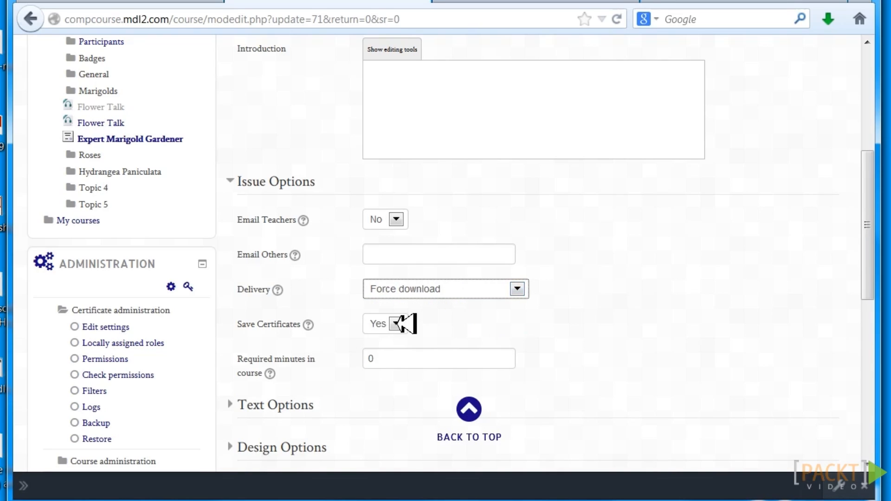
Step: Review the certificate's Text Options, including the Print Grade choices, and save the certificate, returning to the course
drag(867, 229, 866, 274)
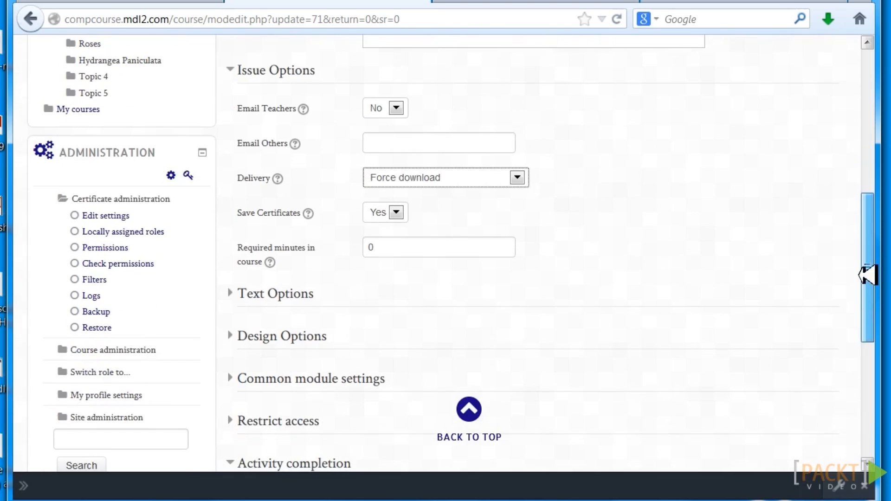
click(271, 291)
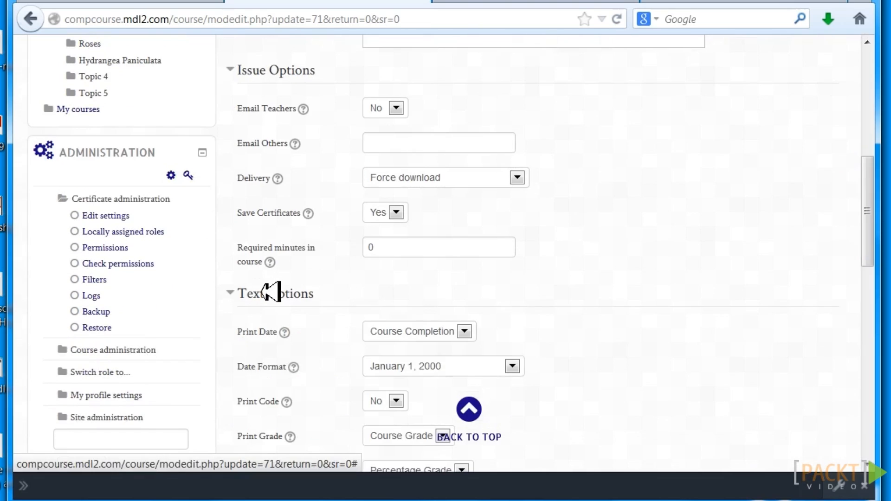
drag(866, 229, 864, 375)
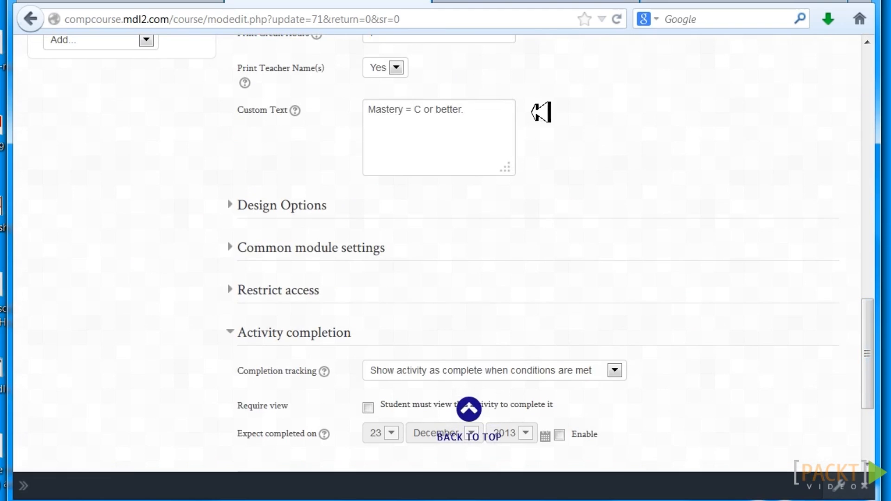
drag(867, 314, 881, 258)
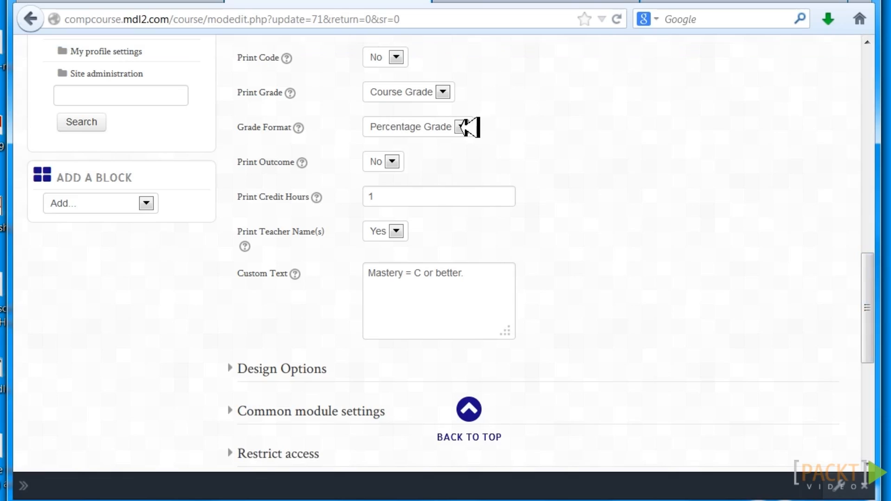
click(445, 92)
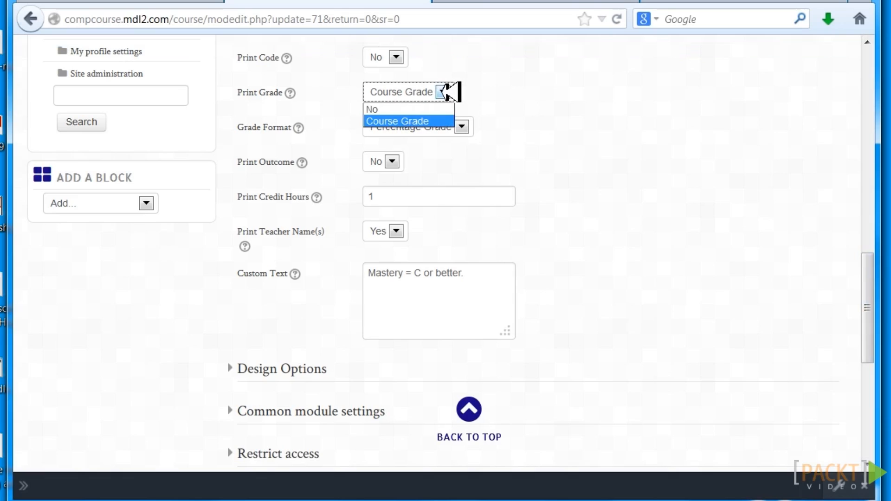
click(447, 90)
drag(870, 296, 869, 383)
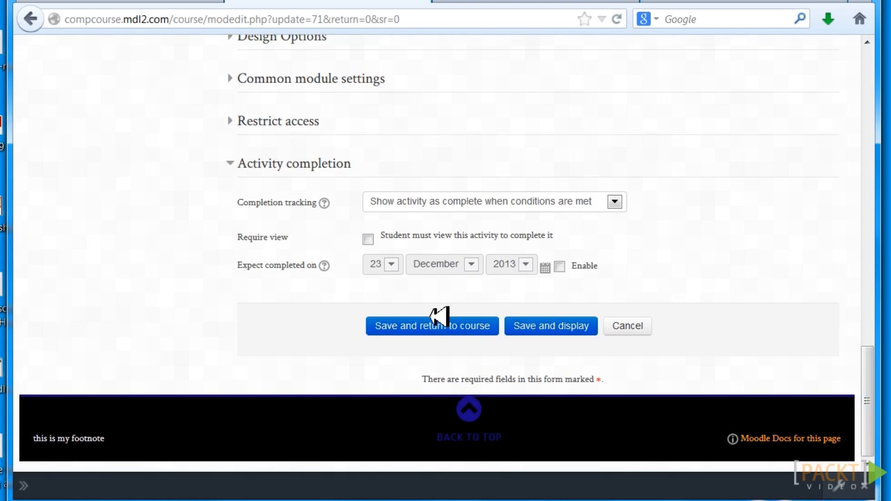
click(438, 326)
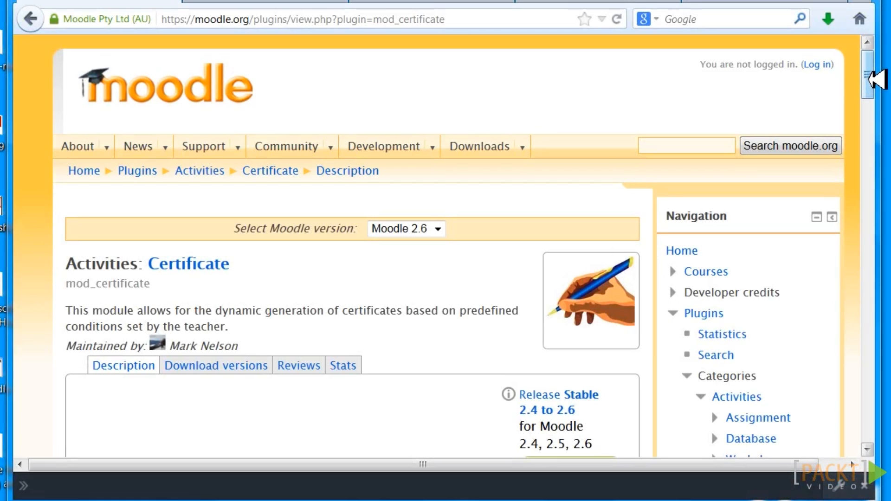
Step: Review the Certificate plugin's page on moodle.org, including its download and Useful links areas
scroll(876, 79, down, 3)
drag(875, 89, 875, 112)
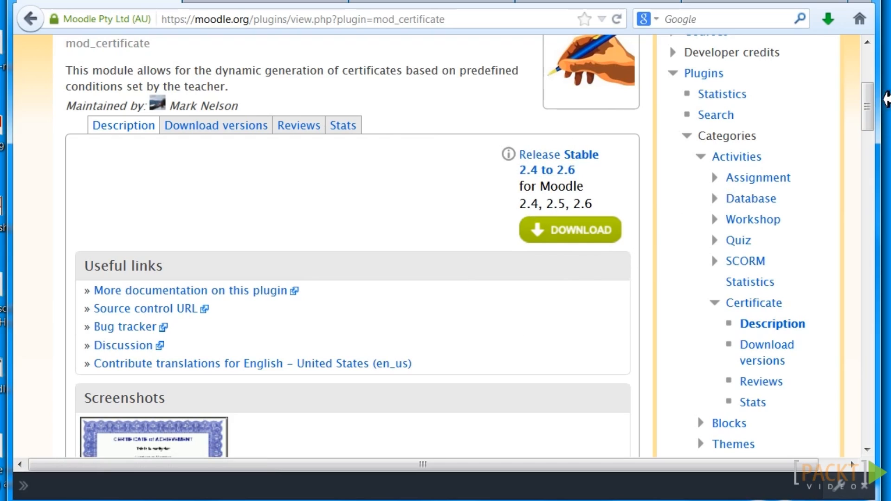
drag(877, 107, 877, 73)
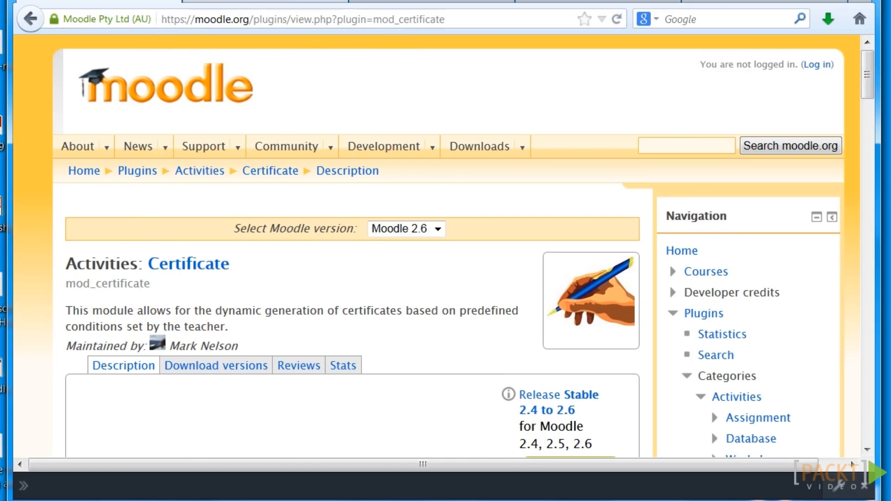
Step: Reopen the Expert Marigold Gardener certificate's settings from the course and enter "description" as the Introduction with the editing tools shown
click(273, 1)
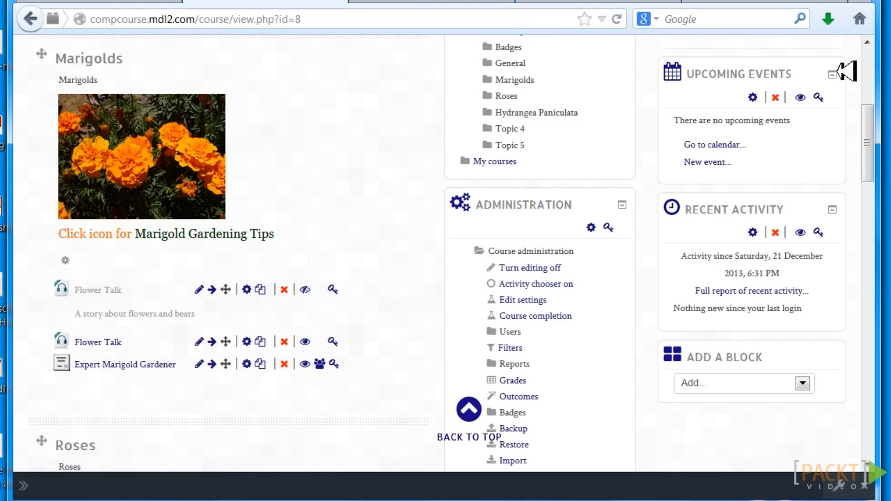
drag(875, 103, 869, 123)
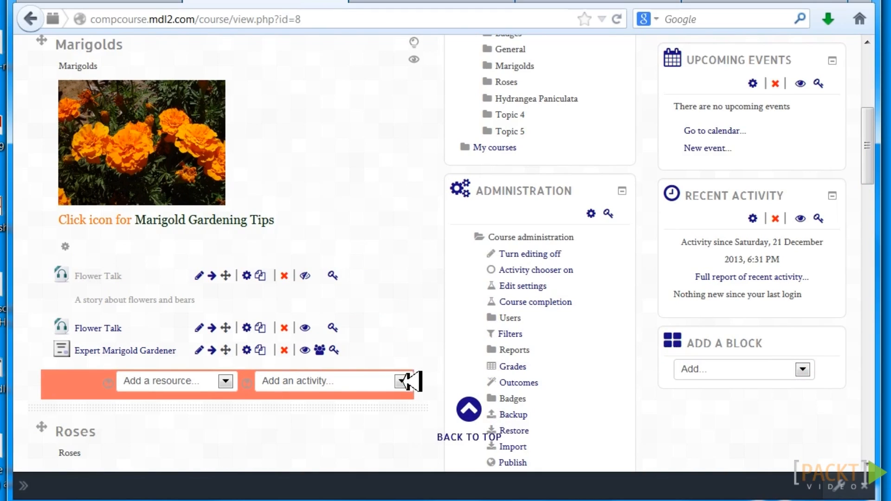
click(254, 350)
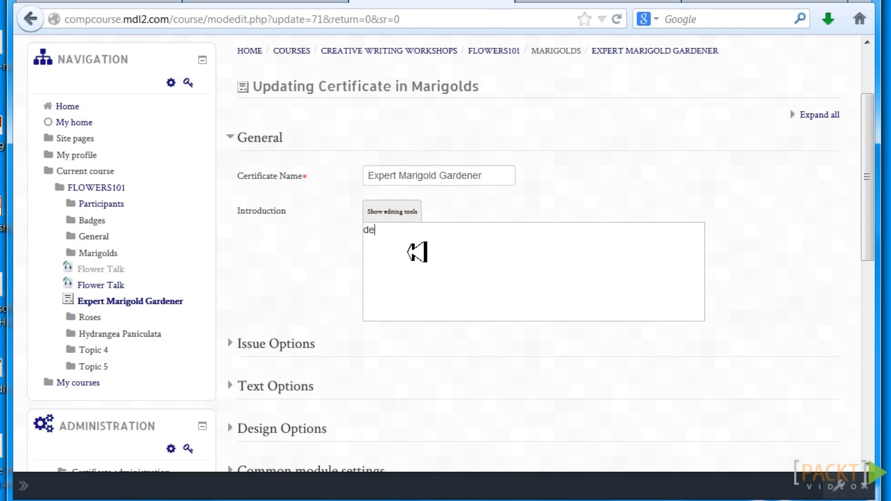
click(399, 211)
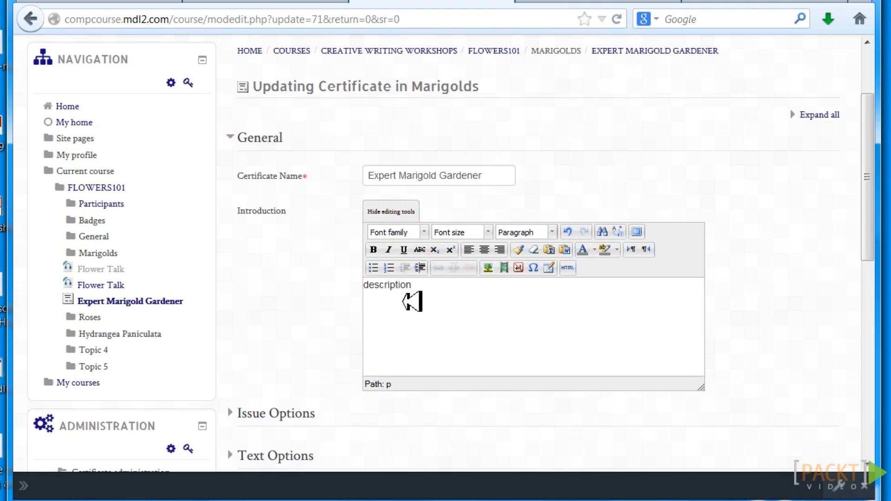
drag(426, 284, 366, 284)
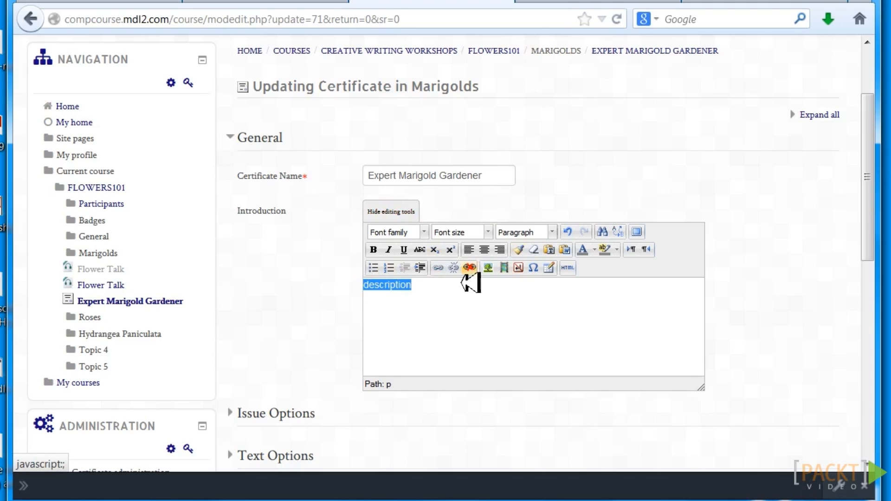
click(538, 318)
Step: Set the certificate's Certificate Type to Letter Embedded and its Border Image to Fancy1-black in the Design Options
drag(869, 149, 865, 178)
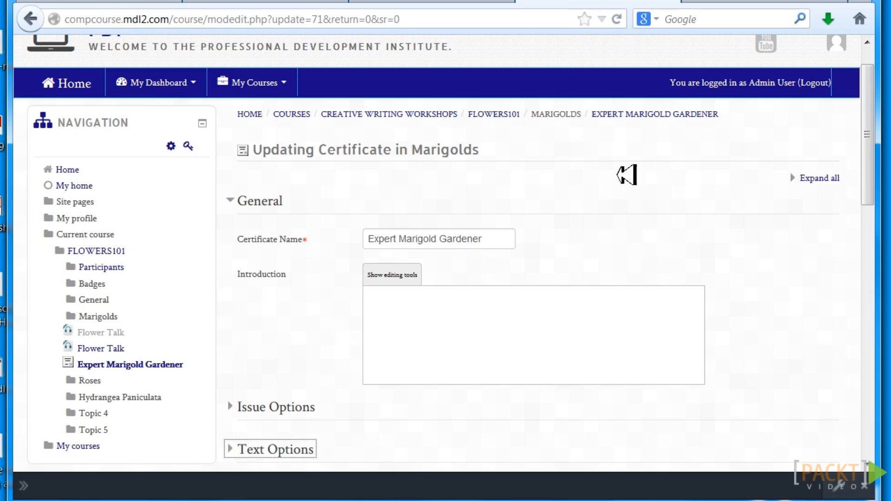
drag(872, 122, 875, 259)
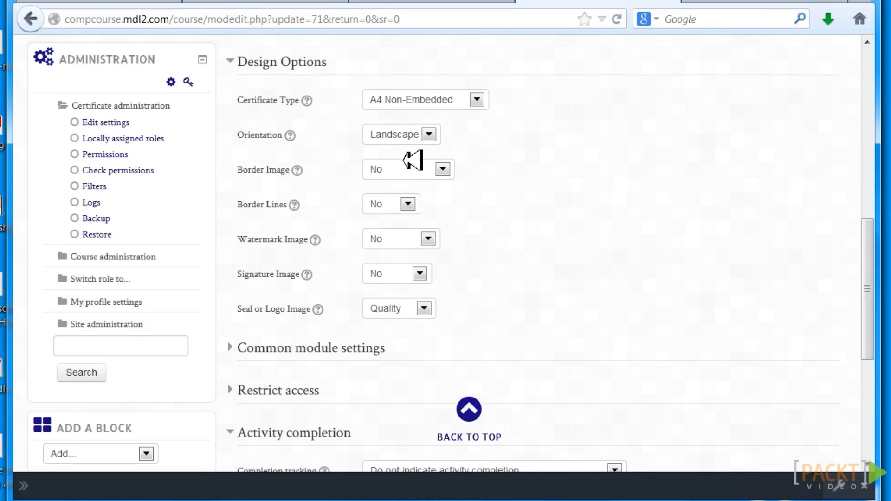
click(478, 99)
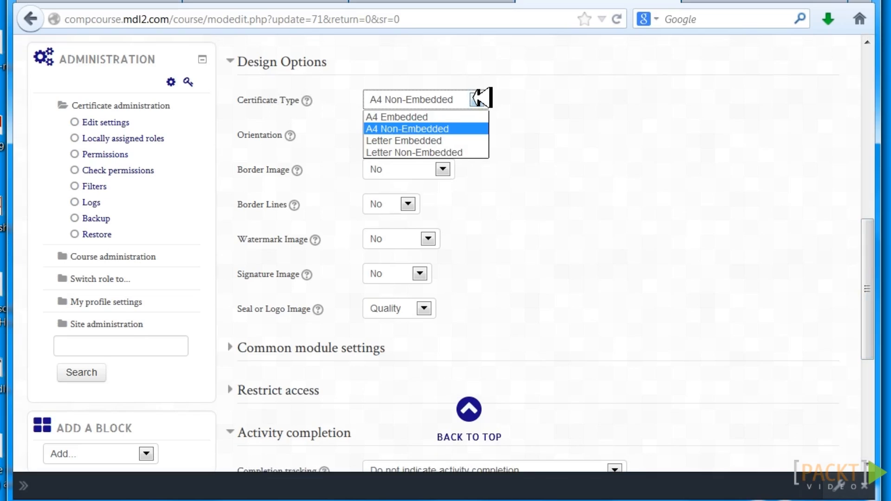
click(437, 139)
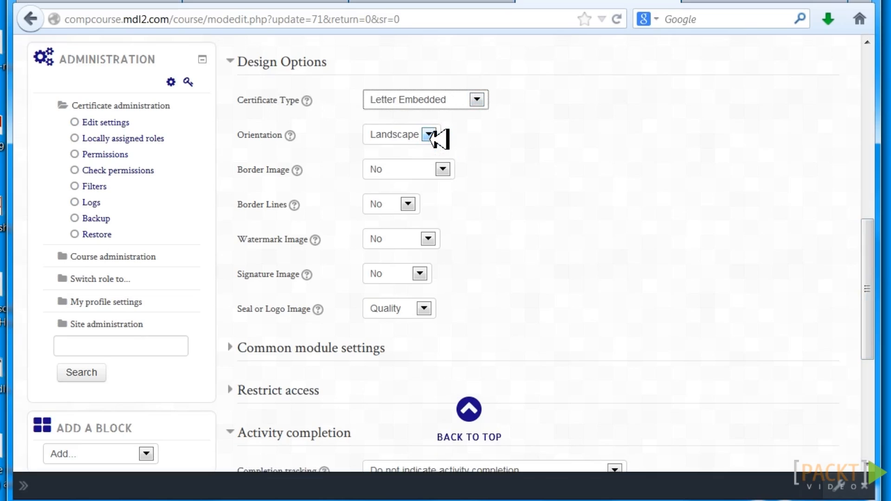
click(445, 169)
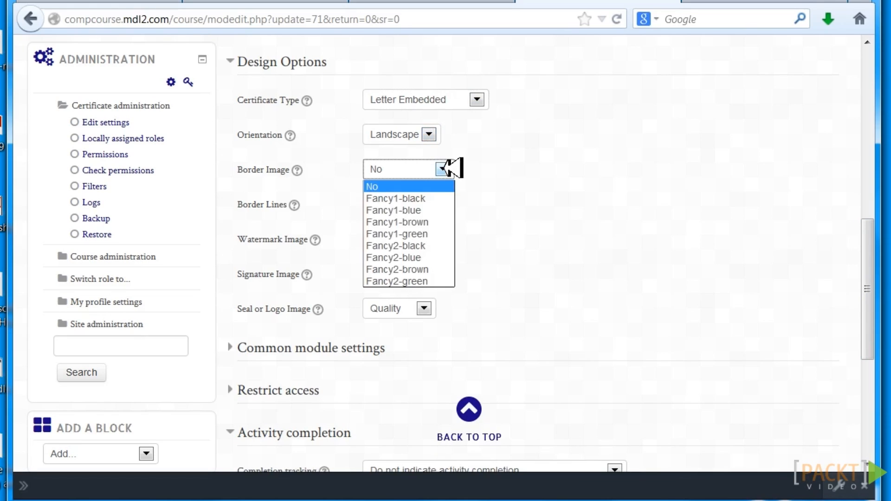
click(441, 197)
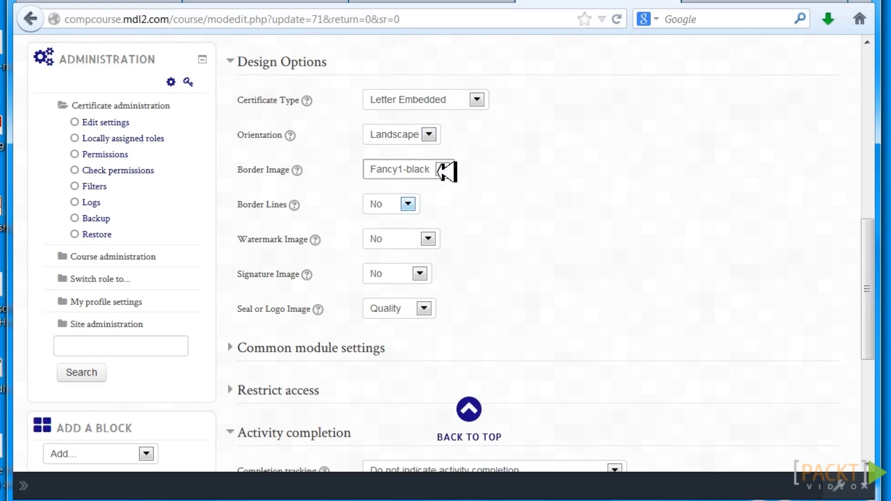
Step: Set the certificate's Border Lines to Brown and its Watermark Image to Fleursdelis
click(408, 203)
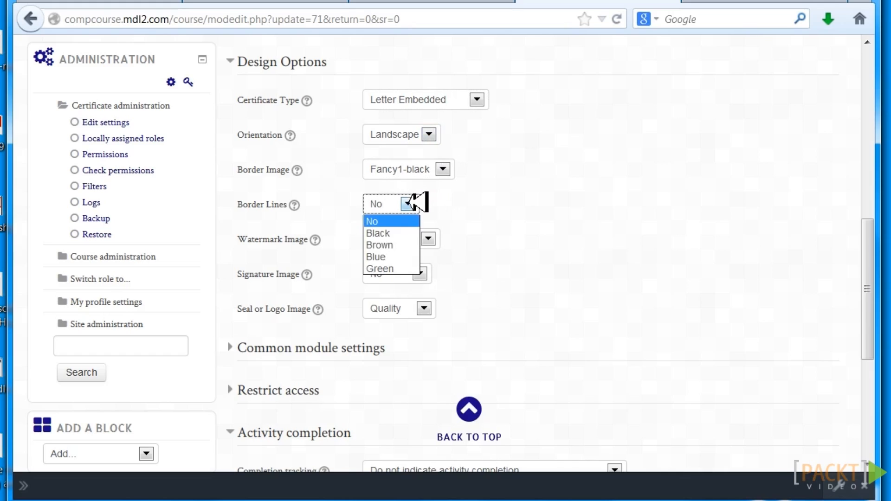
click(403, 245)
click(428, 237)
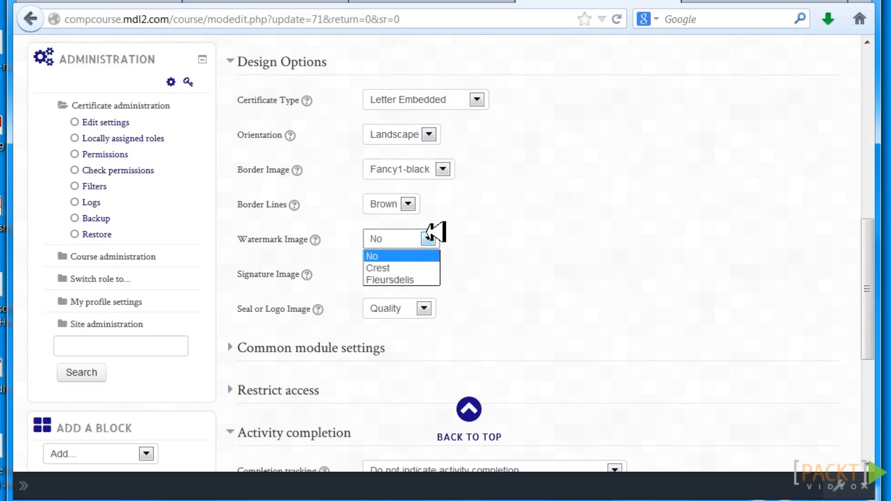
click(421, 278)
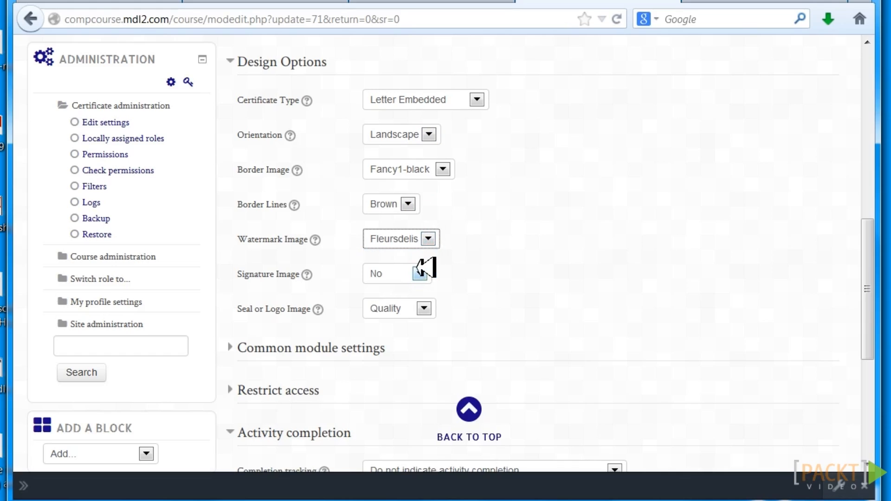
Step: Choose the named person's signature as Signature Image and Fancy as Seal or Logo Image, saving and displaying the certificate
click(420, 274)
click(397, 312)
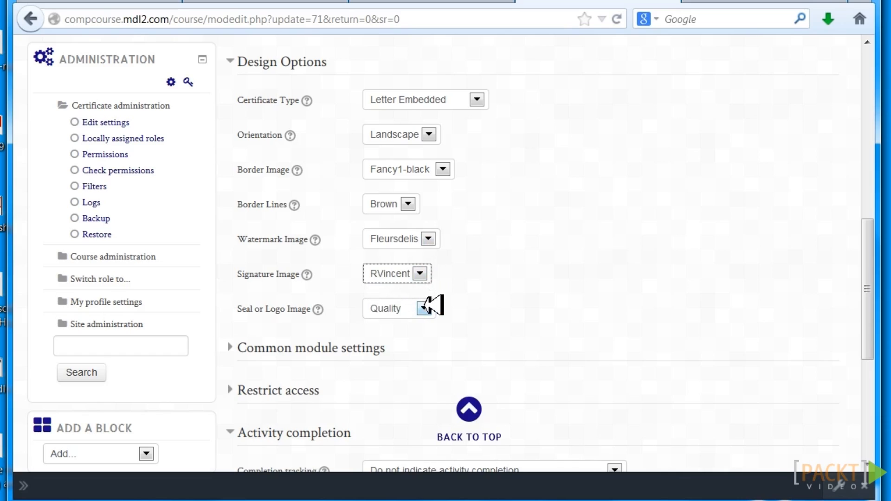
click(424, 308)
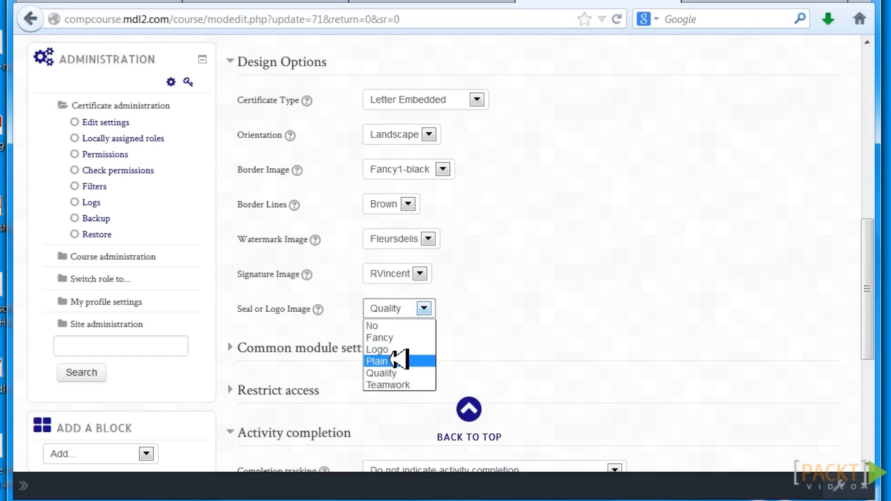
click(396, 338)
drag(868, 253, 868, 328)
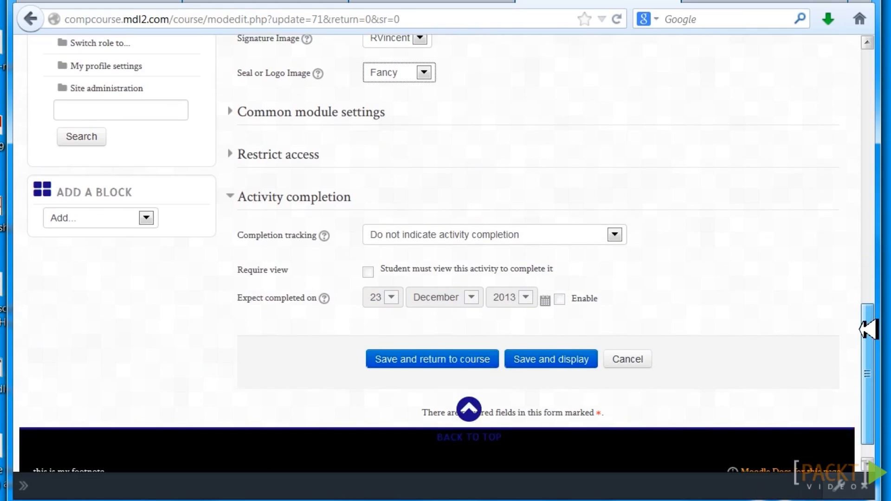
click(533, 355)
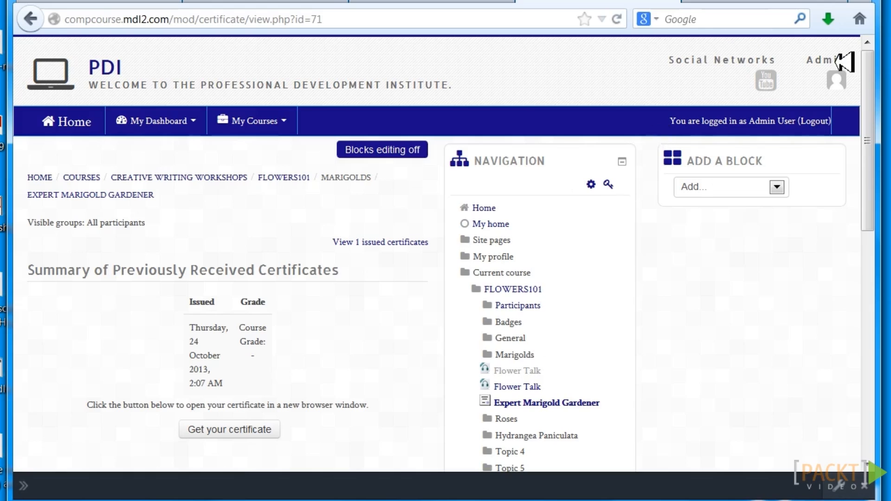
Step: Get the issued certificate in its own window and reposition that window to examine the border, watermark, signature and seal
drag(875, 88, 875, 139)
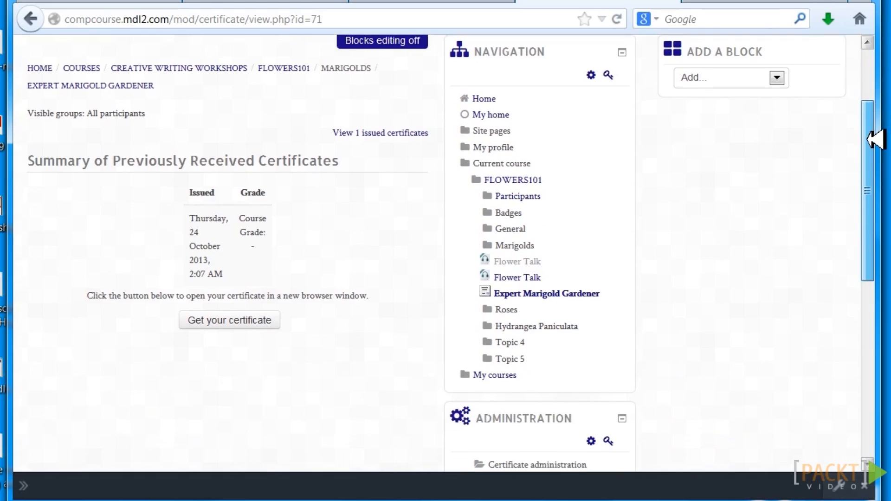
click(225, 318)
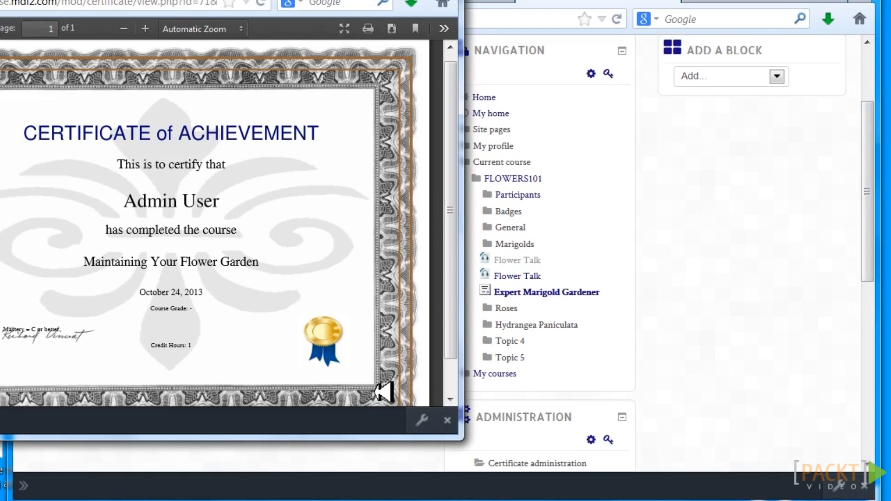
drag(222, 0, 223, 3)
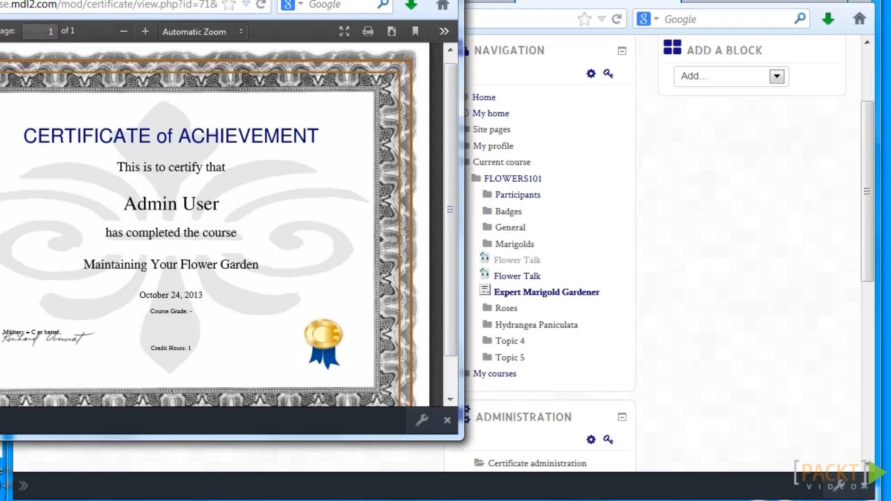
drag(267, 0, 508, 7)
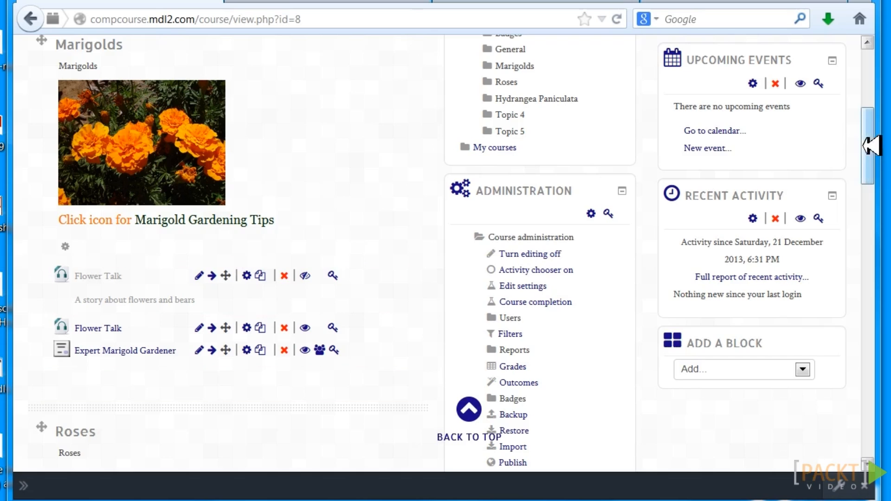
Step: Reopen the Expert Marigold Gardener certificate's settings from the Marigolds section and toggle the Introduction's editing tools off and on again
mouse_move(869, 146)
mouse_down()
mouse_move(868, 83)
mouse_move(876, 150)
mouse_up()
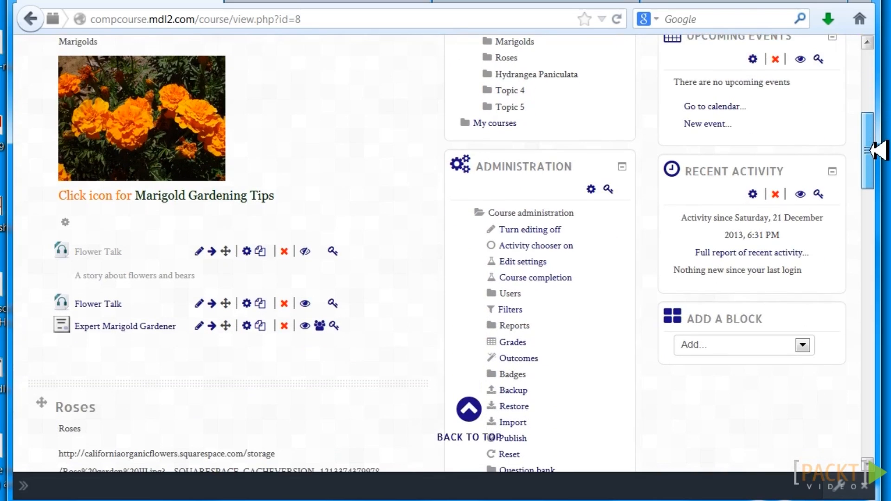
mouse_move(123, 360)
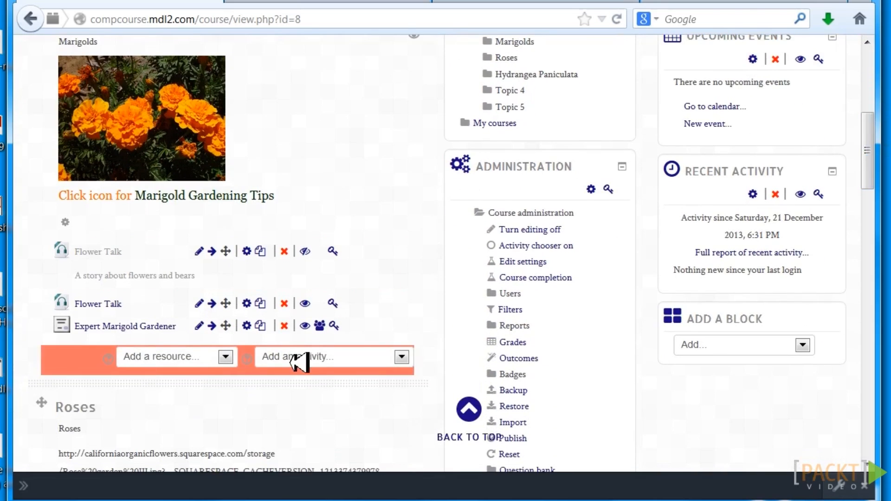
click(248, 325)
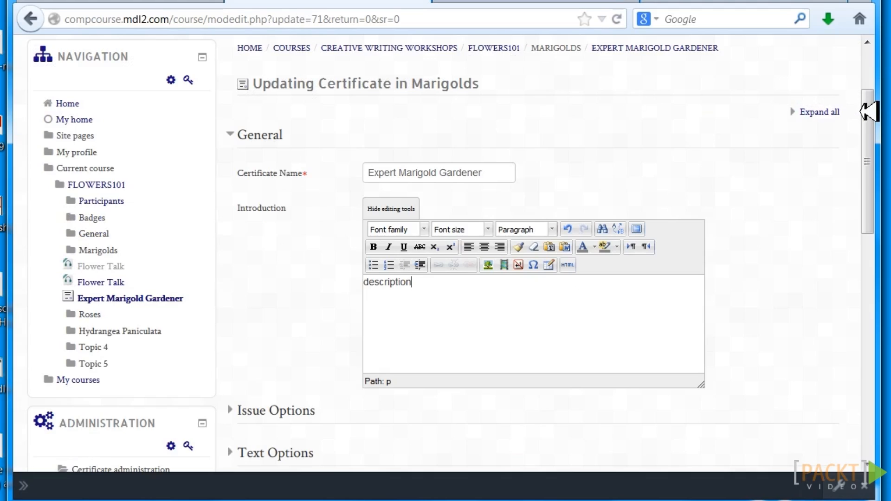
drag(876, 113, 876, 117)
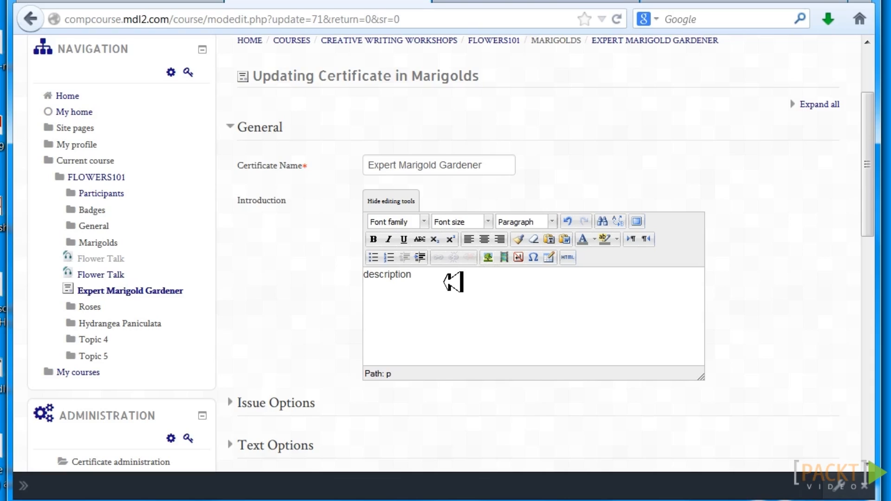
click(399, 201)
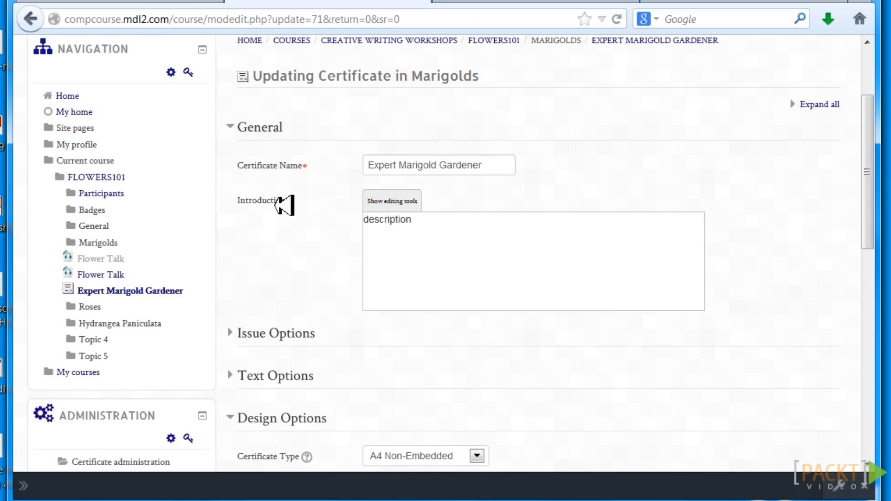
click(398, 201)
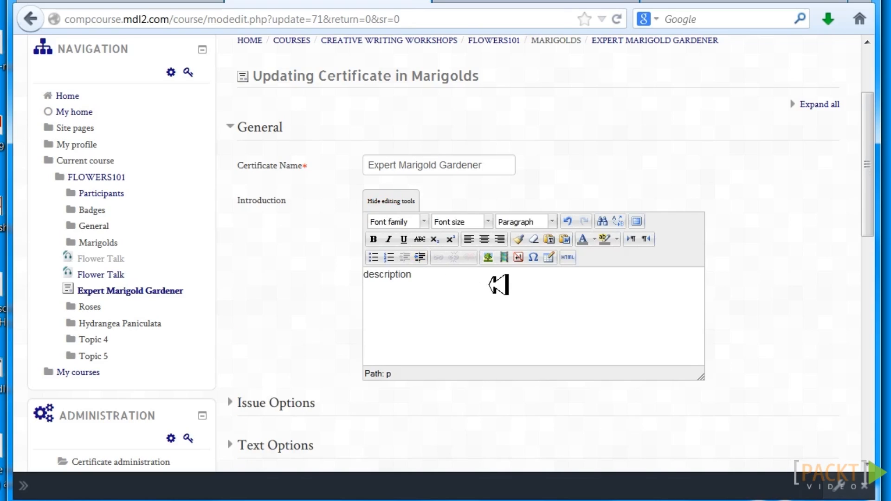
Step: Start inserting an image into the certificate's Introduction and choose flowers.jpg from the Desktop as the file to upload
click(488, 257)
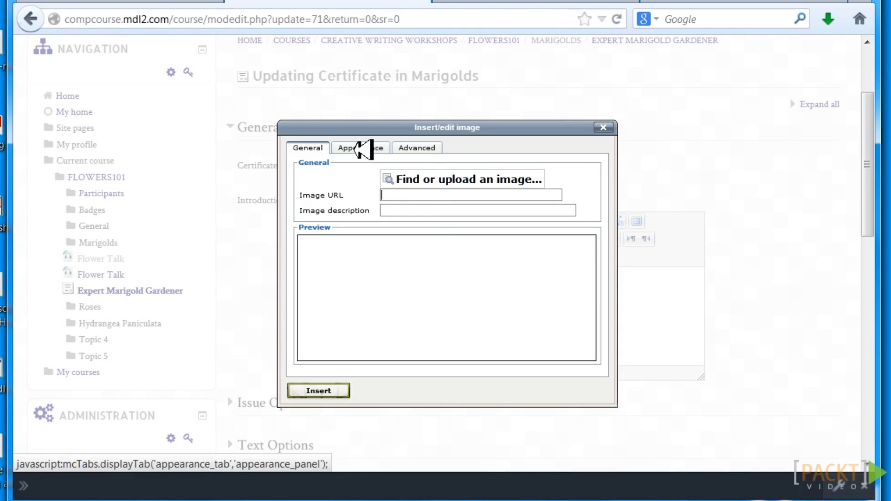
click(397, 195)
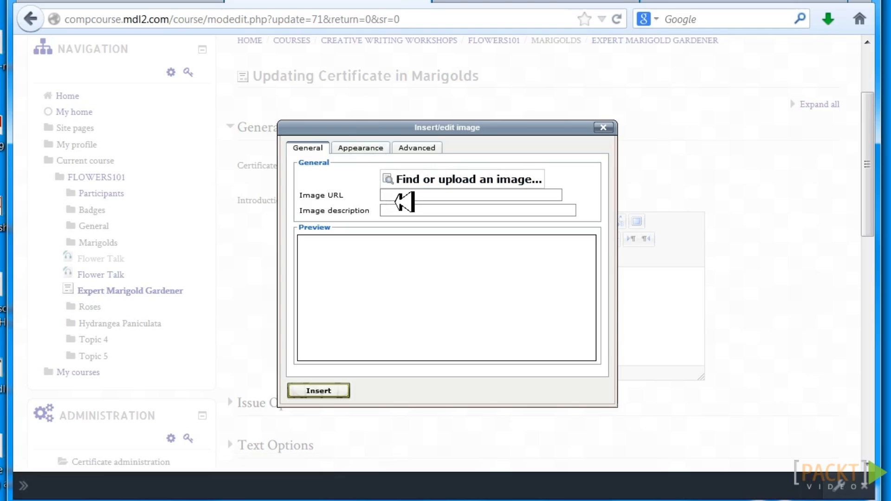
click(418, 180)
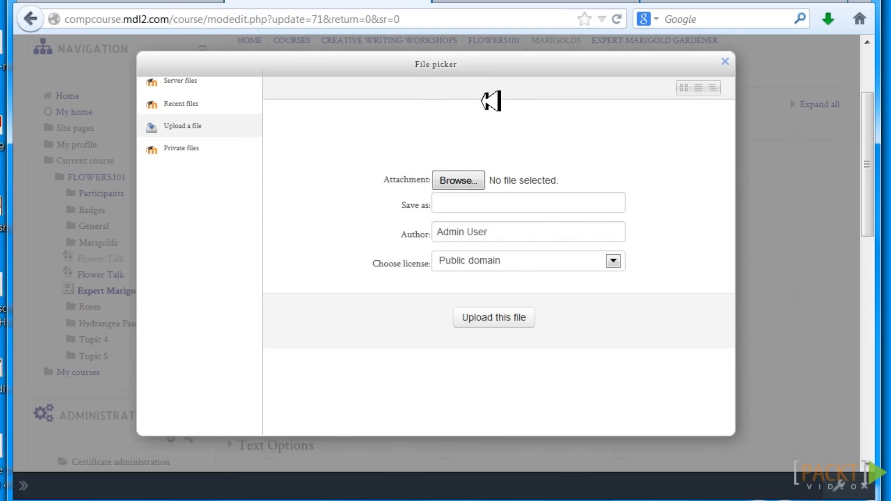
click(725, 59)
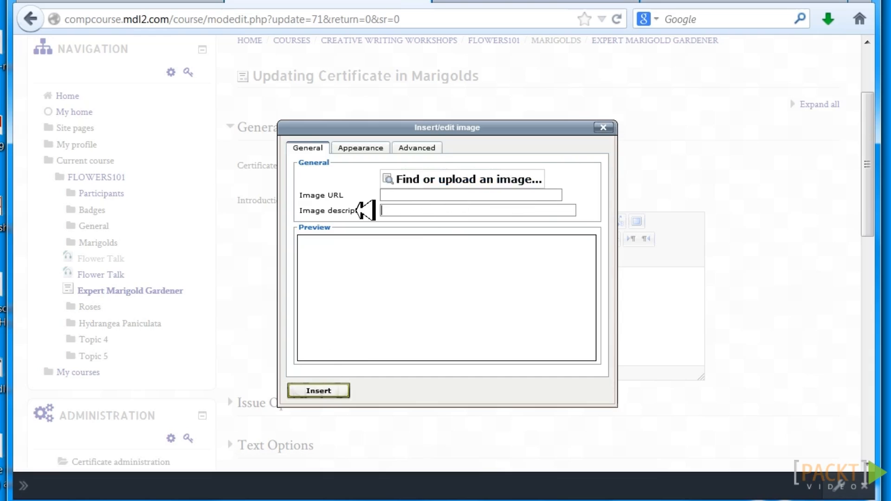
click(421, 177)
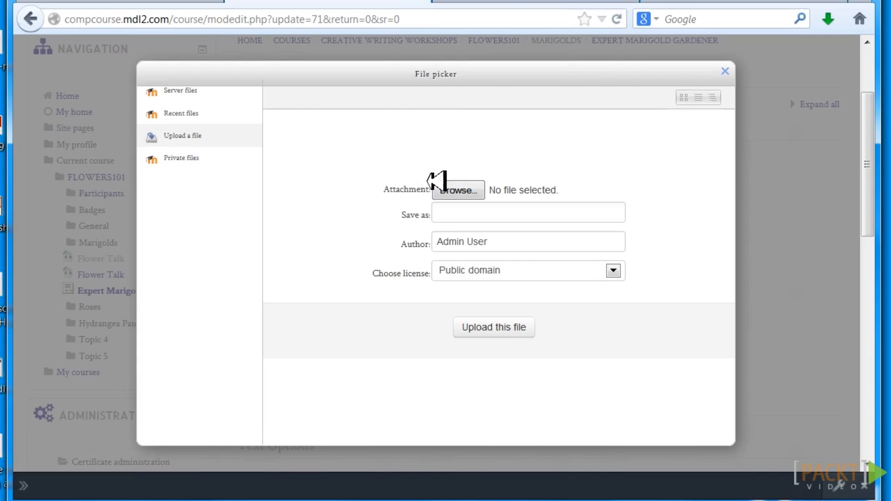
click(462, 187)
click(211, 82)
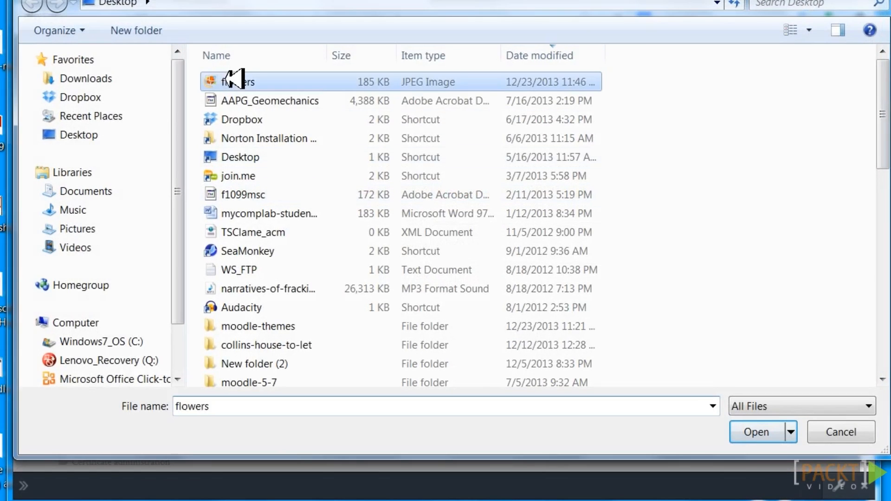
click(754, 432)
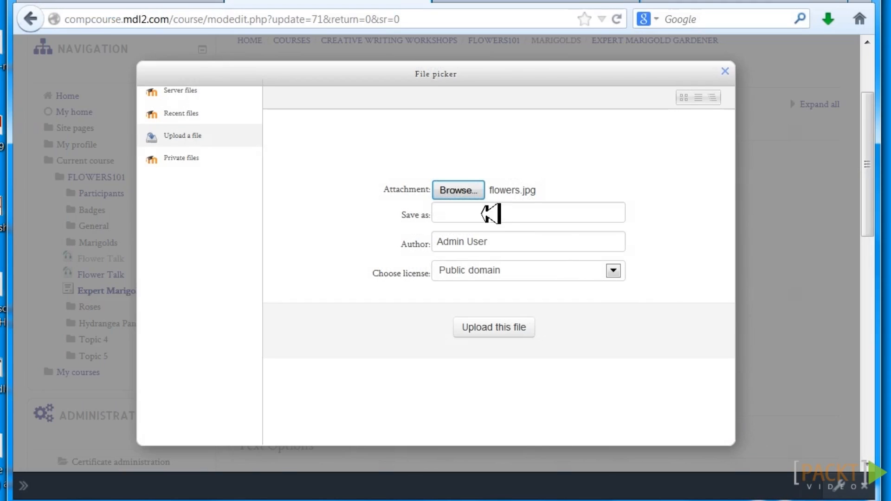
Step: Upload the chosen picture under the name "flowers", enter "flowers" as its Image description and close the image dialog
click(485, 212)
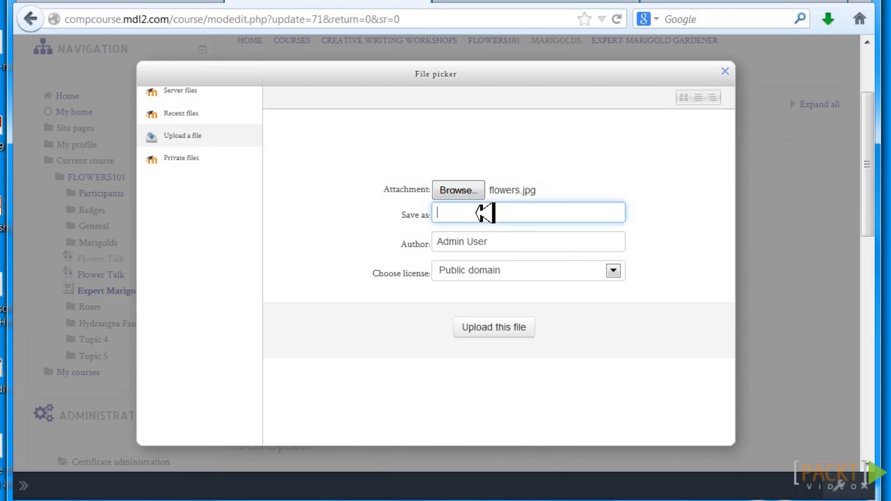
text(flowers)
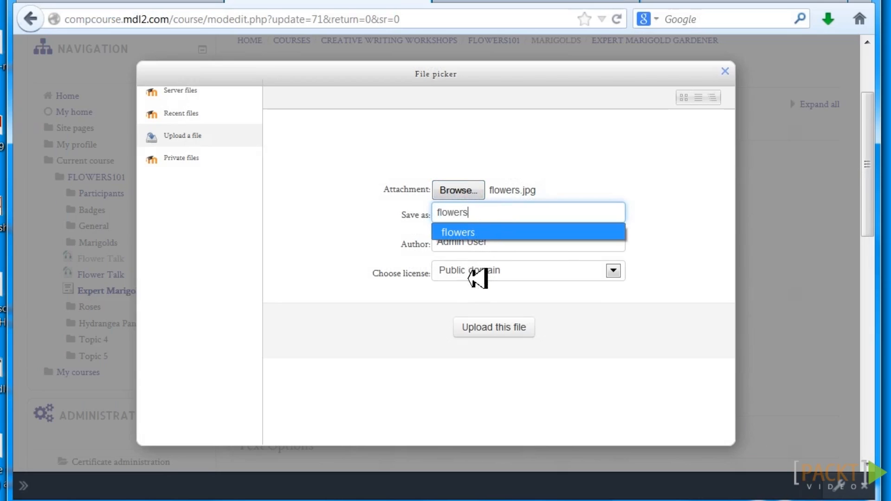
click(421, 290)
click(491, 328)
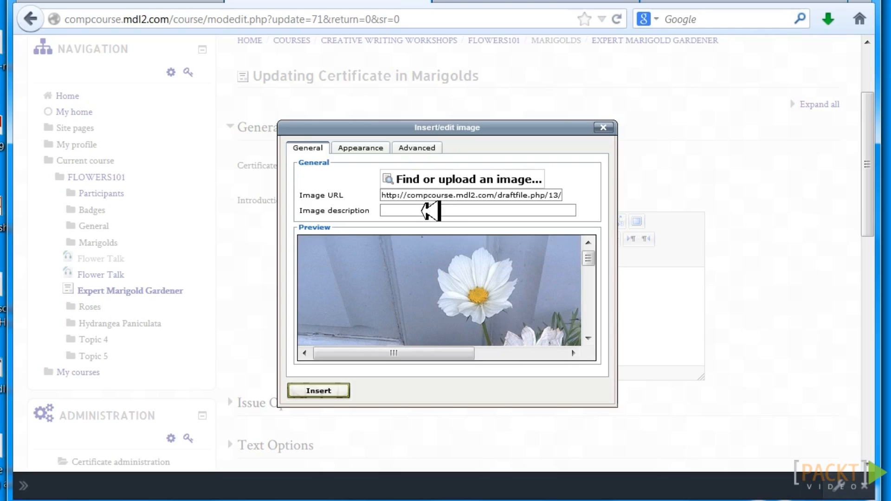
text(flowers)
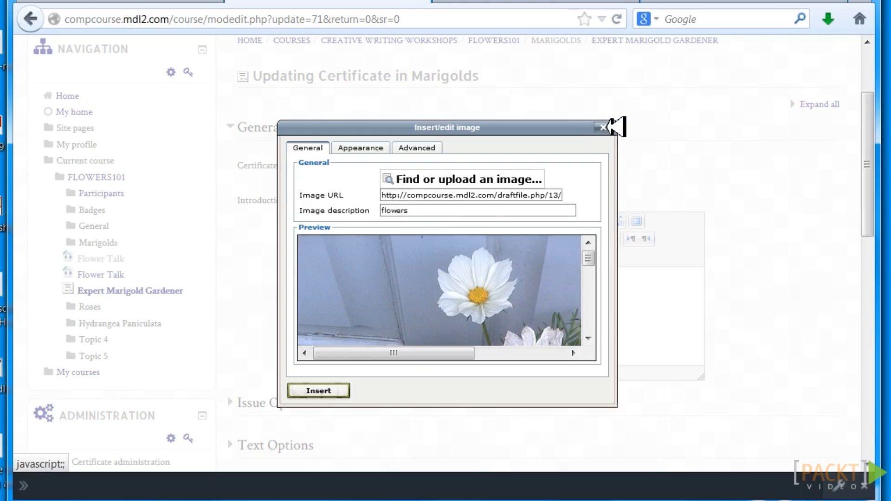
click(603, 127)
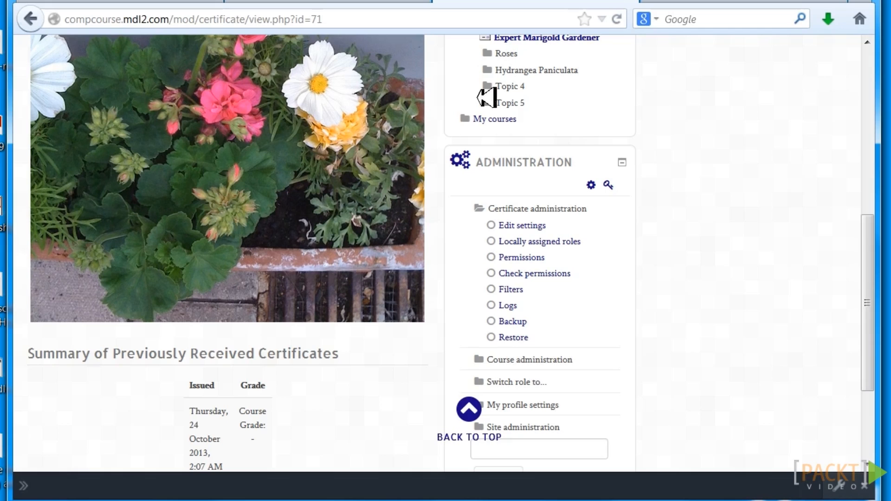
Step: Compare the open certificate pages, checking the flower picture, the summary of received certificates and the option to get the certificate
drag(869, 236, 876, 280)
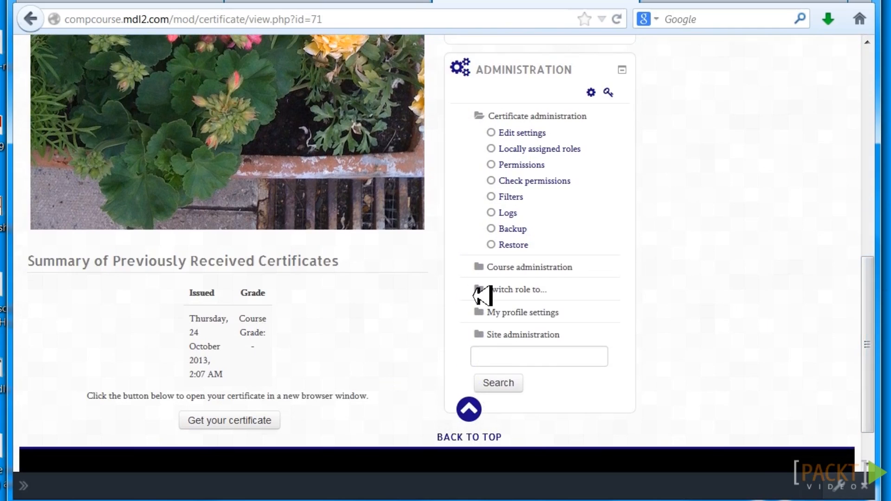
click(664, 1)
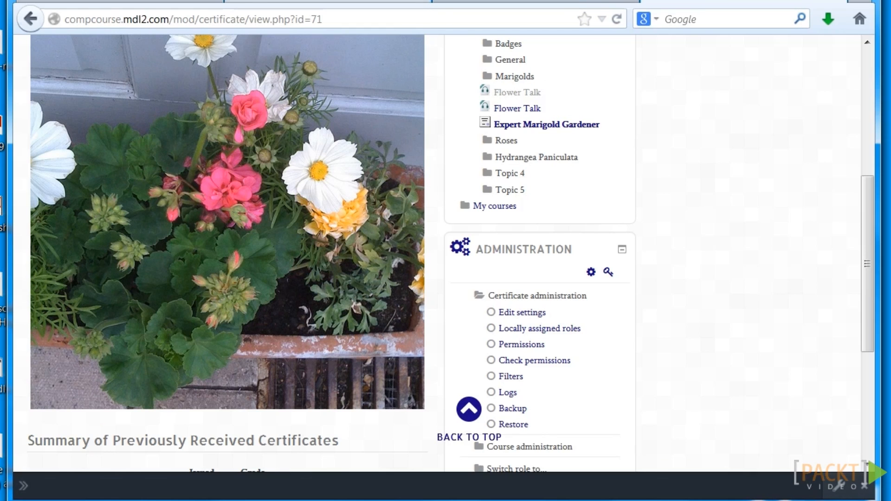
click(399, 2)
drag(866, 100, 878, 210)
click(446, 1)
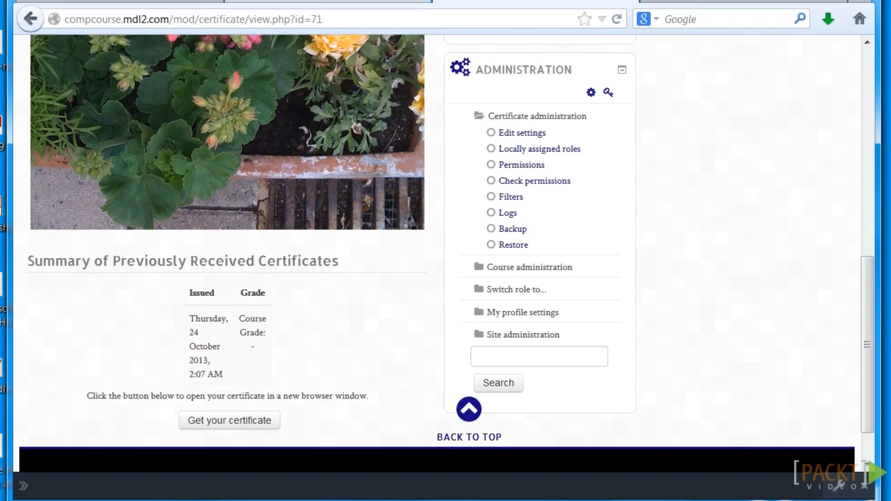
Step: In the certificate's design settings, set Watermark Image to Fleursdelis and Signature Image to Line, keeping Quality as the Seal or Logo Image
click(394, 2)
drag(875, 195, 875, 265)
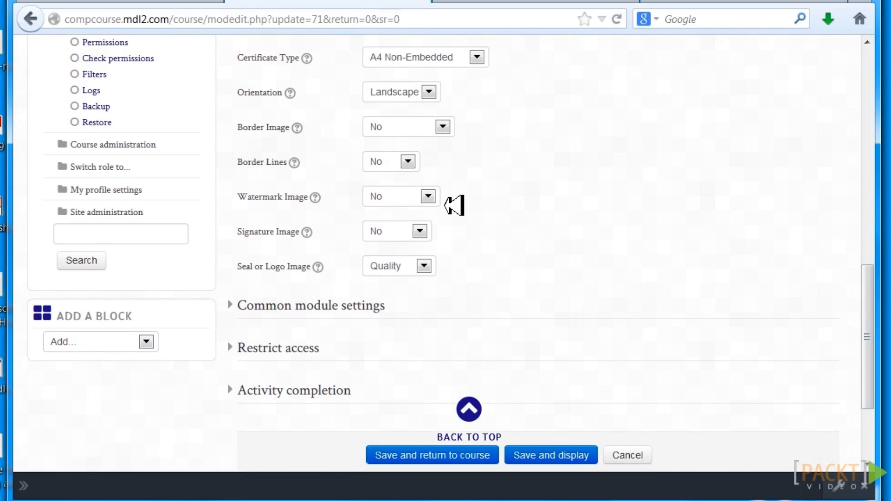
click(429, 197)
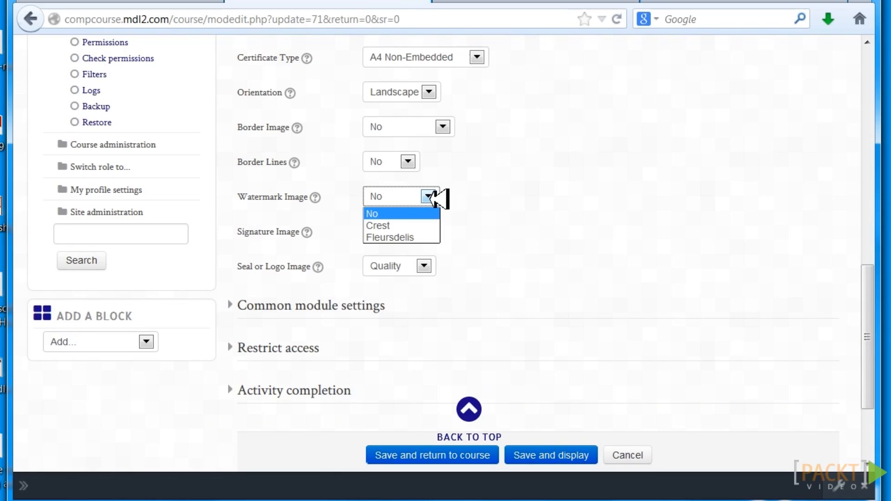
click(400, 219)
click(428, 196)
click(408, 236)
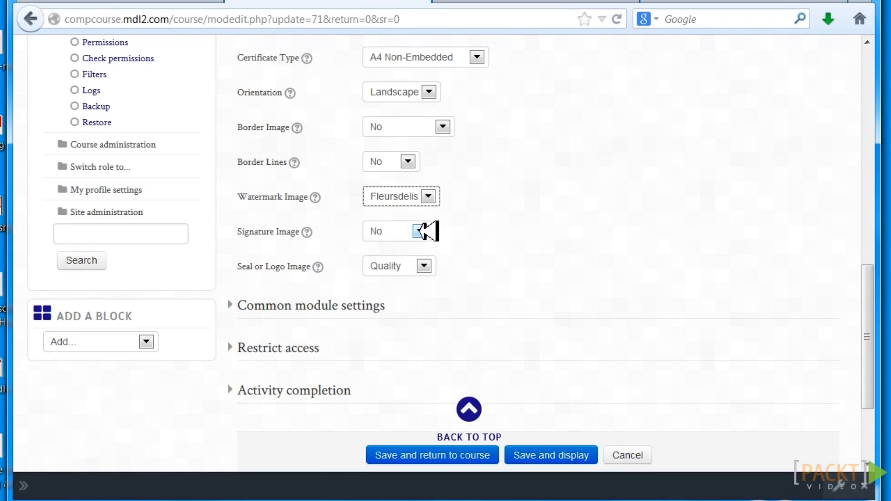
click(422, 231)
click(417, 259)
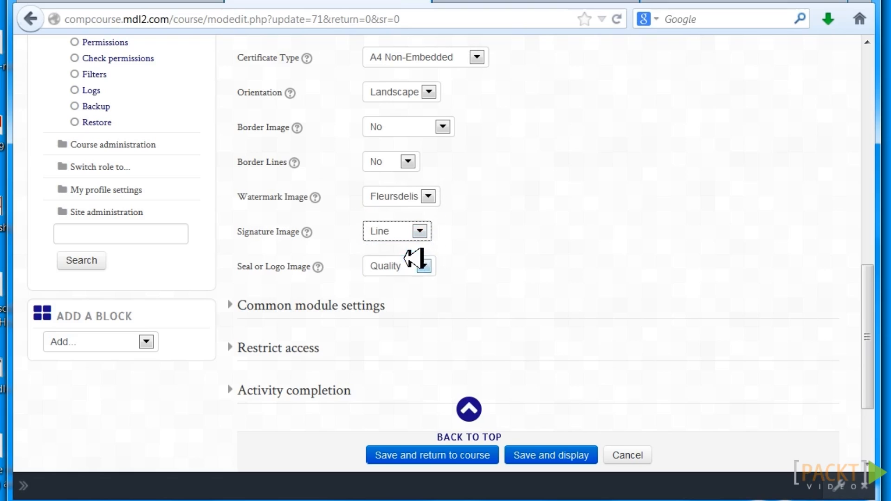
click(425, 266)
click(423, 267)
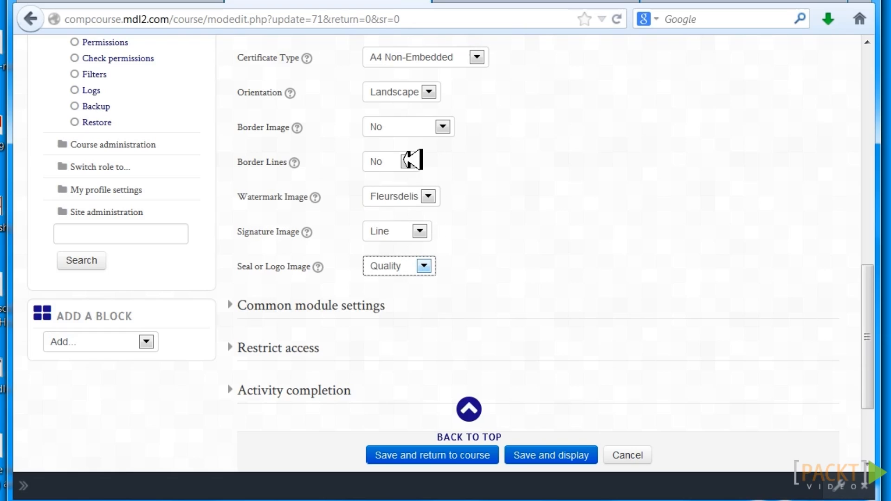
Step: Set the certificate's Border Lines to Green and its Border Image to Fancy1-green
click(408, 161)
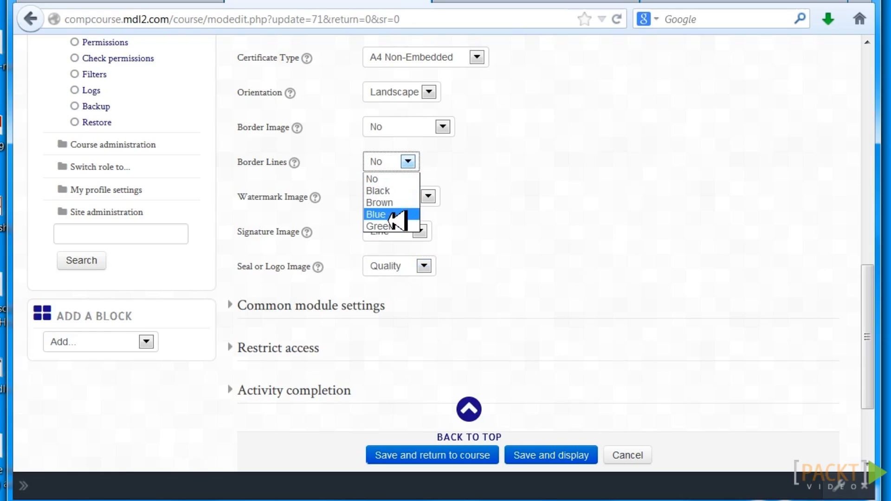
click(391, 226)
click(443, 127)
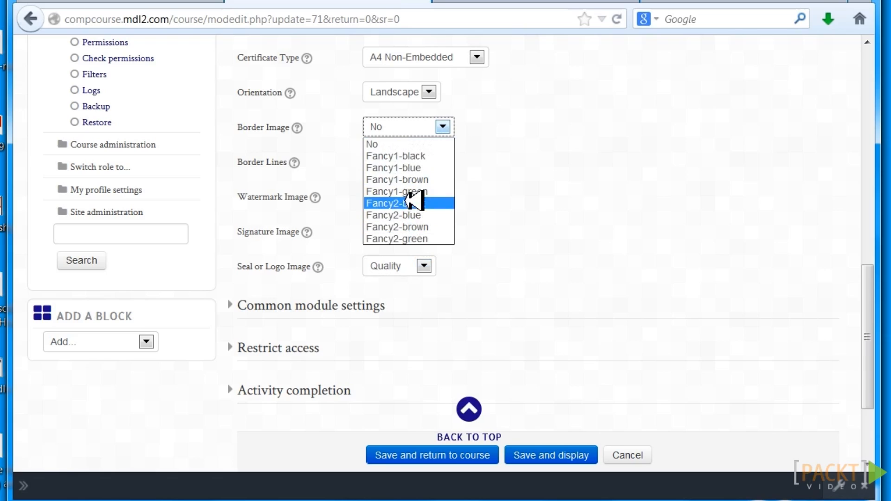
click(416, 191)
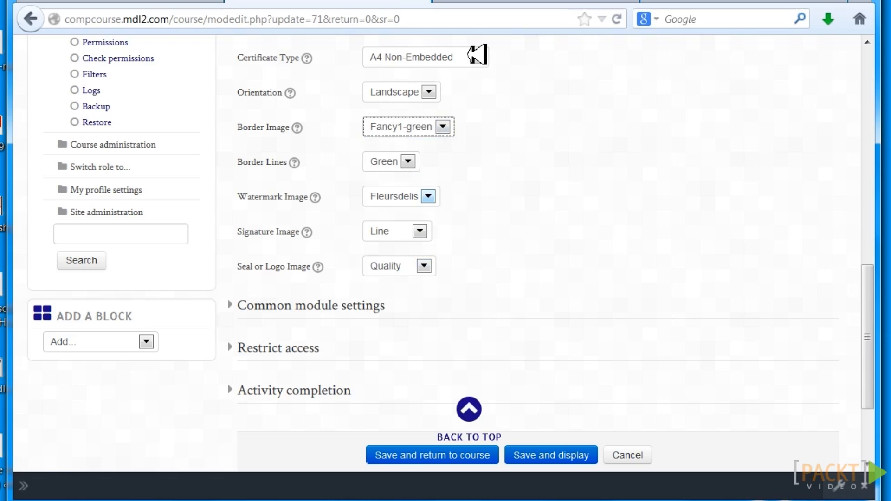
Step: Set the Certificate Type to Letter Embedded, keep the Landscape orientation, and save and display the certificate
click(477, 56)
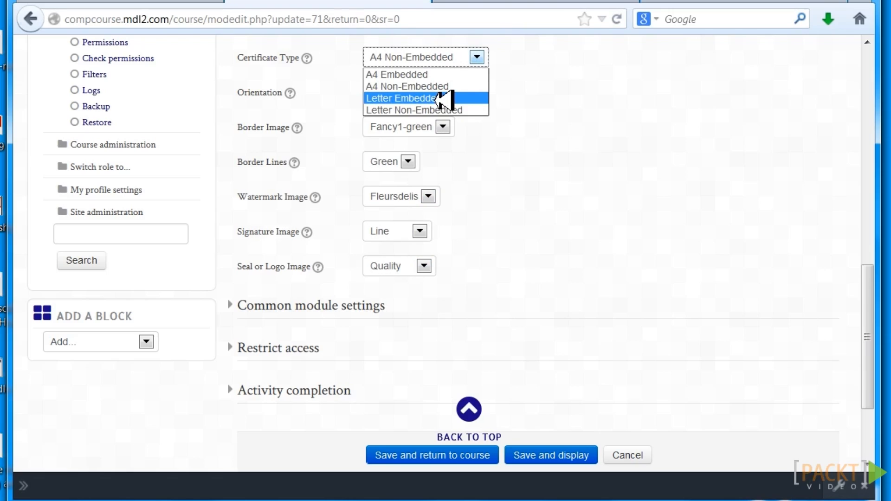
click(441, 99)
click(432, 91)
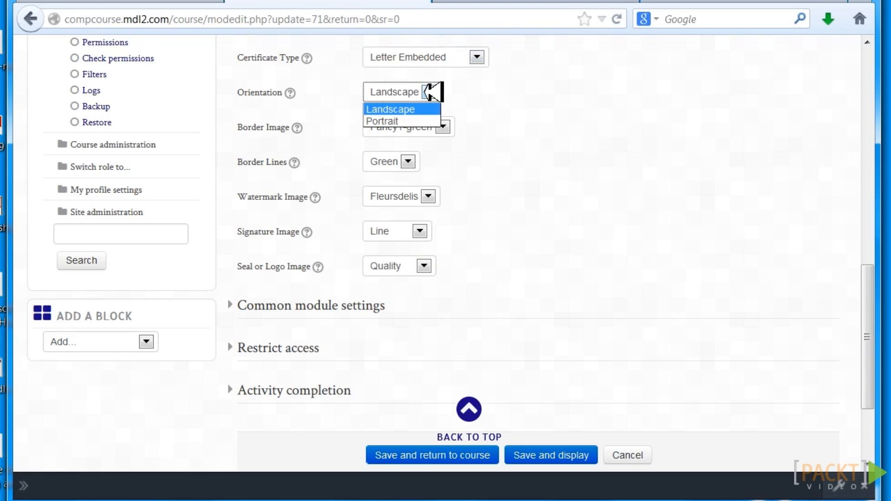
click(432, 92)
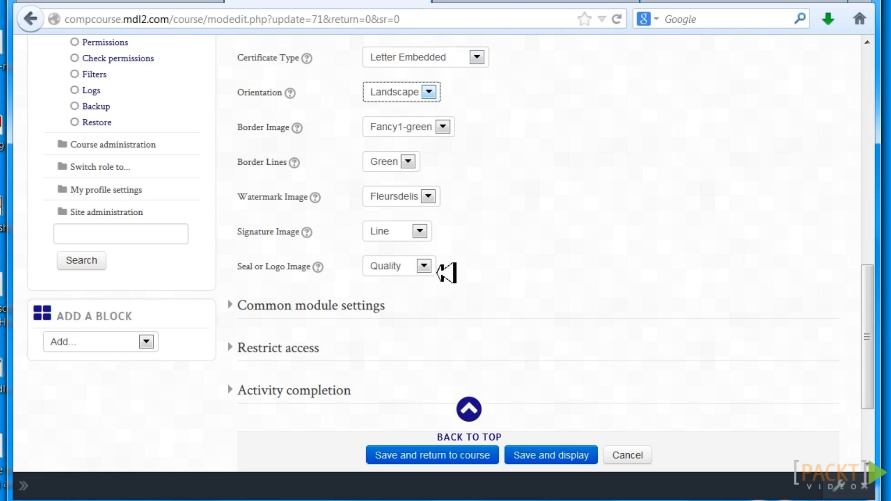
click(557, 455)
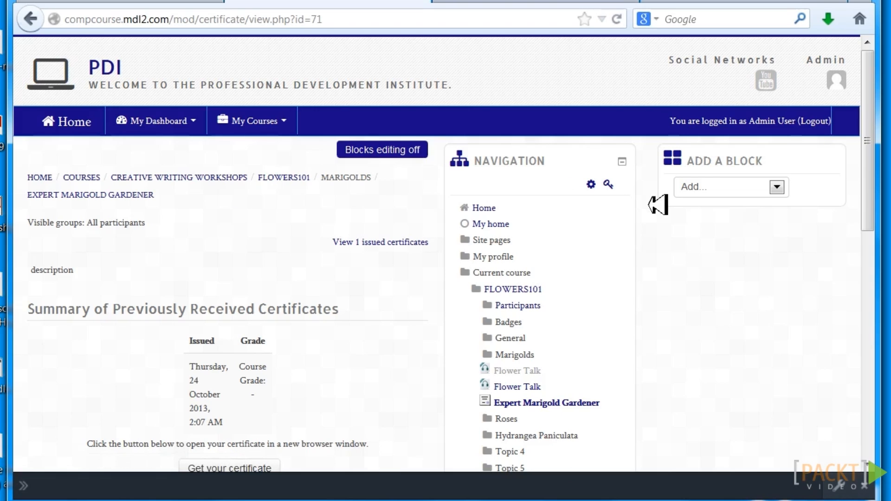
Step: Get the Expert Marigold Gardener certificate in its own window and move that window up to examine the redesigned certificate
drag(870, 113, 871, 163)
click(231, 324)
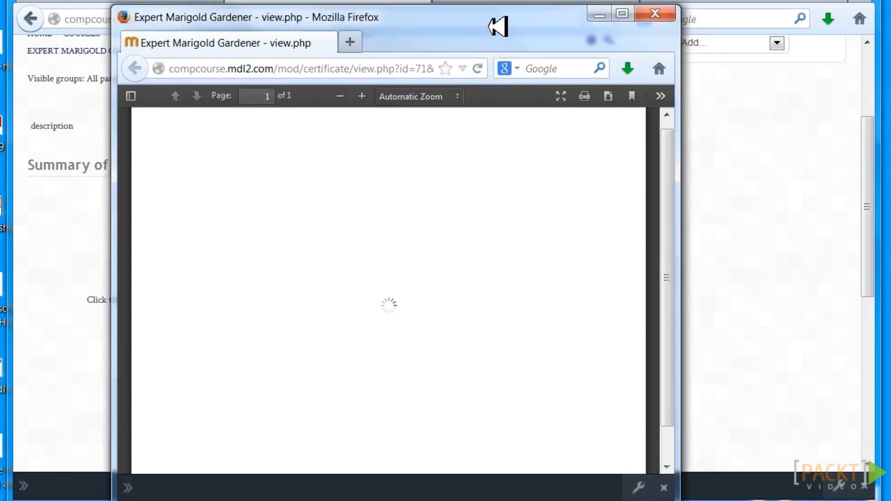
drag(498, 27, 522, 0)
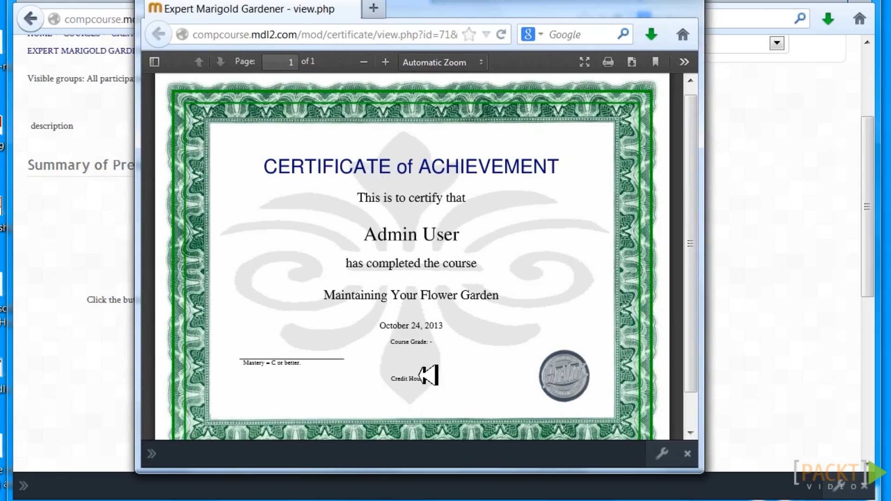
mouse_move(689, 193)
mouse_down()
mouse_move(702, 219)
mouse_move(698, 197)
mouse_up()
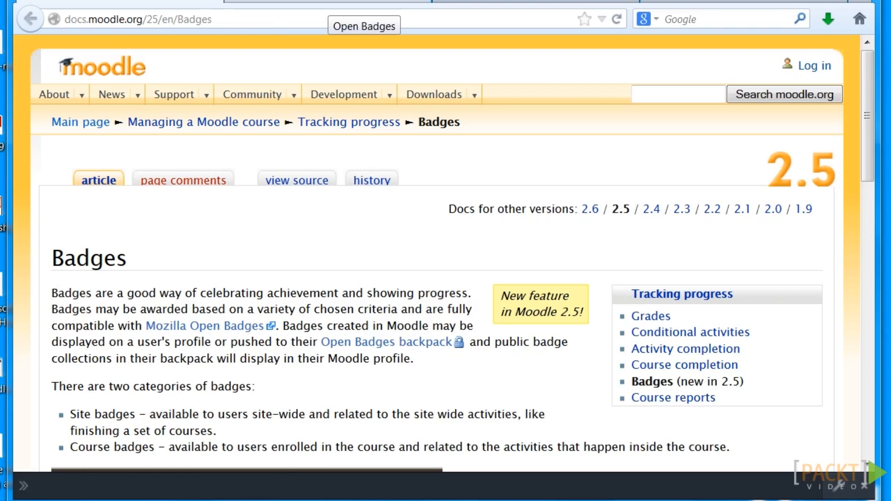
Step: Review the top of the Mozilla Open Badges home page and the Backpack login page among the open sites
click(365, 4)
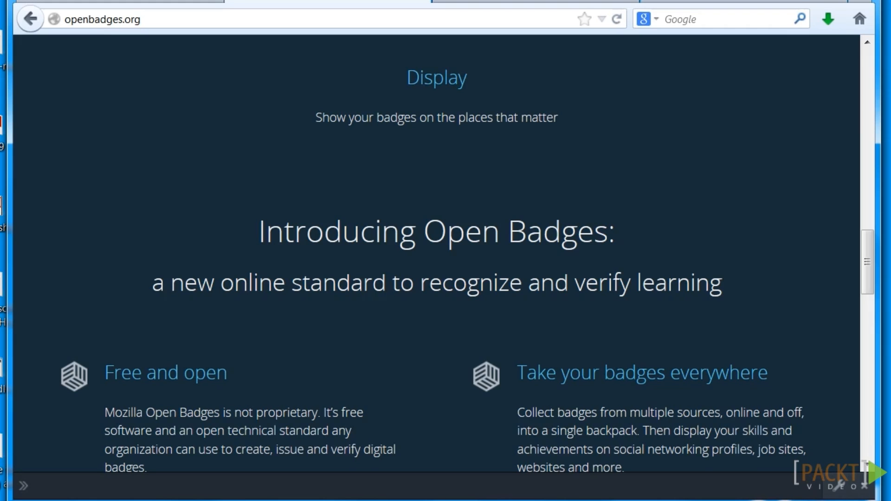
drag(875, 243, 882, 72)
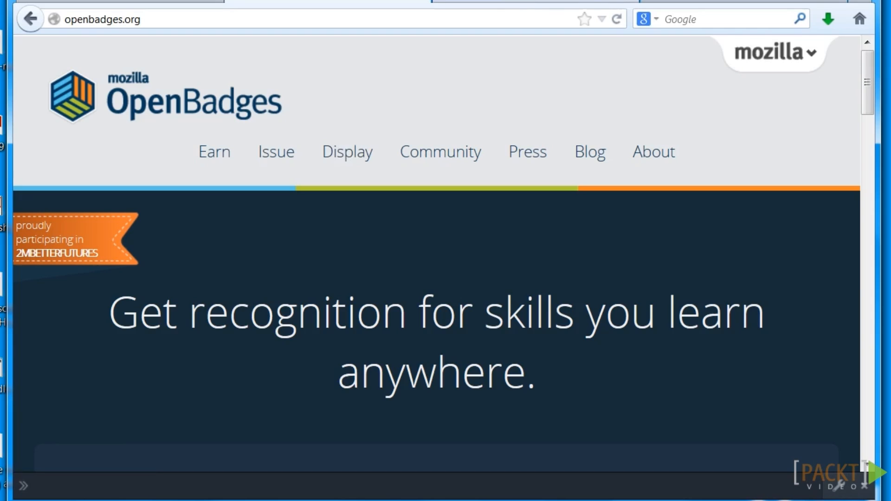
click(510, 2)
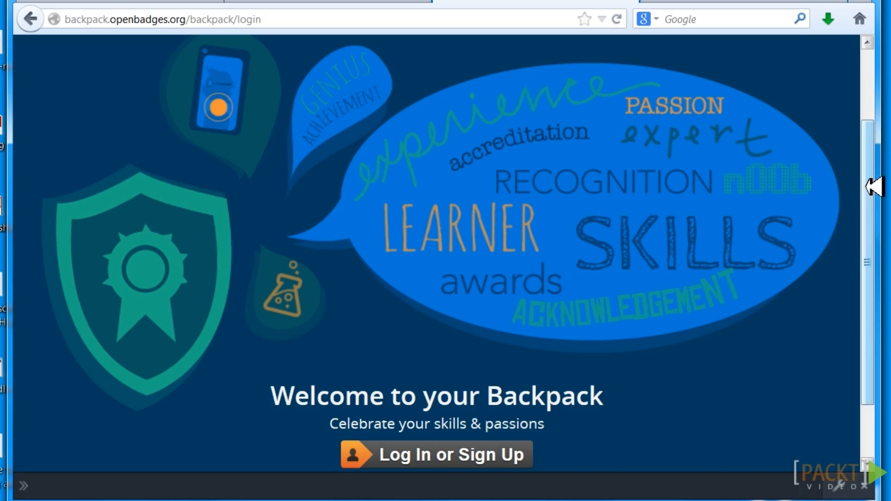
scroll(865, 184, up, 2)
scroll(865, 184, down, 3)
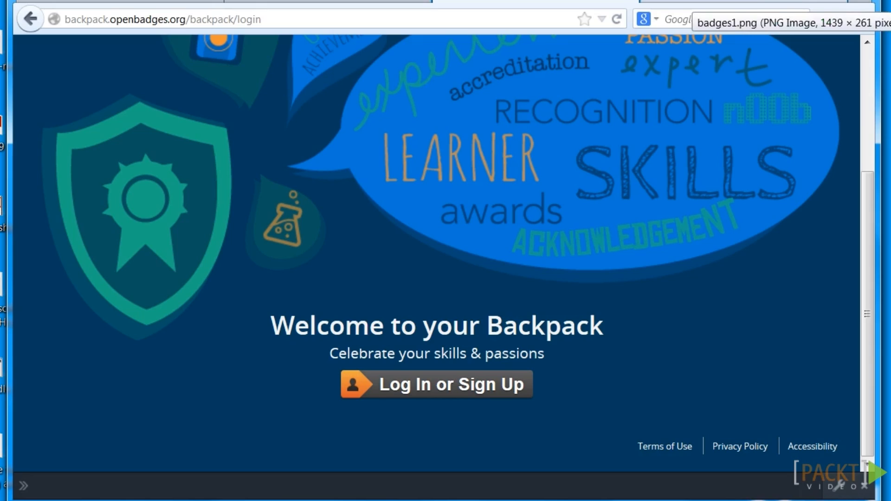
Step: View the badges1.png picture and look across its row of CTF 365 example badges
click(693, 4)
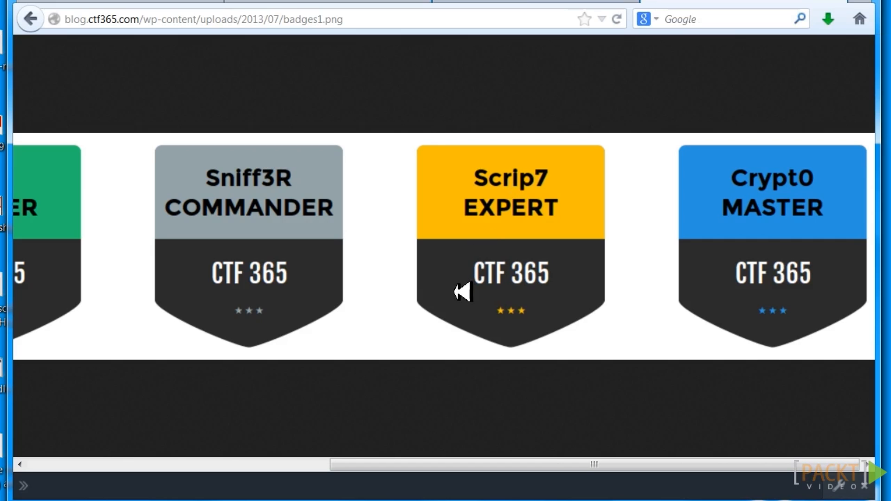
drag(371, 462, 202, 462)
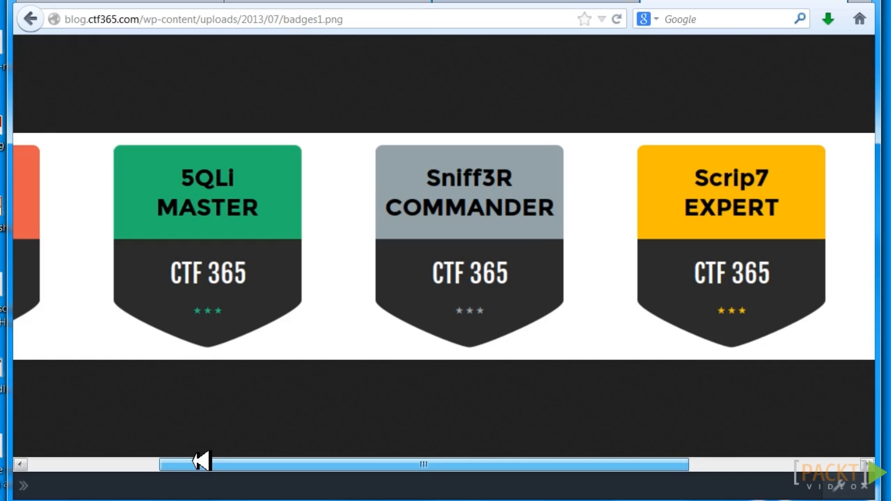
drag(201, 462, 419, 451)
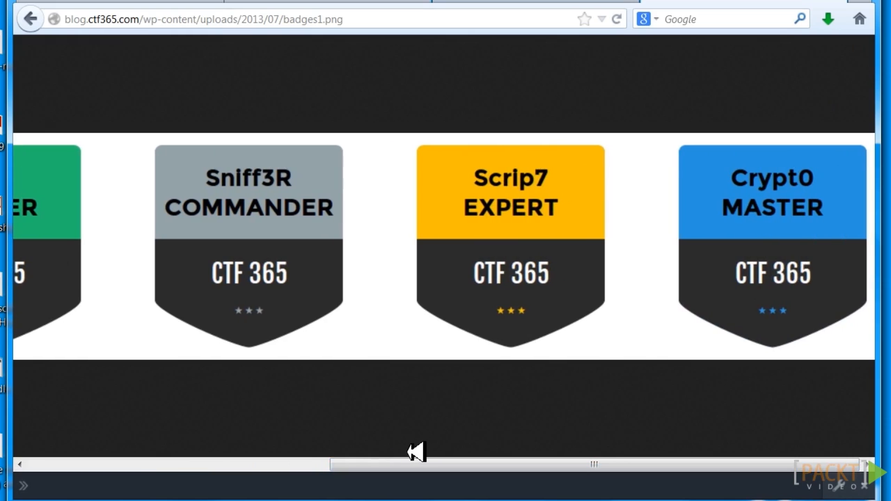
drag(411, 461, 270, 455)
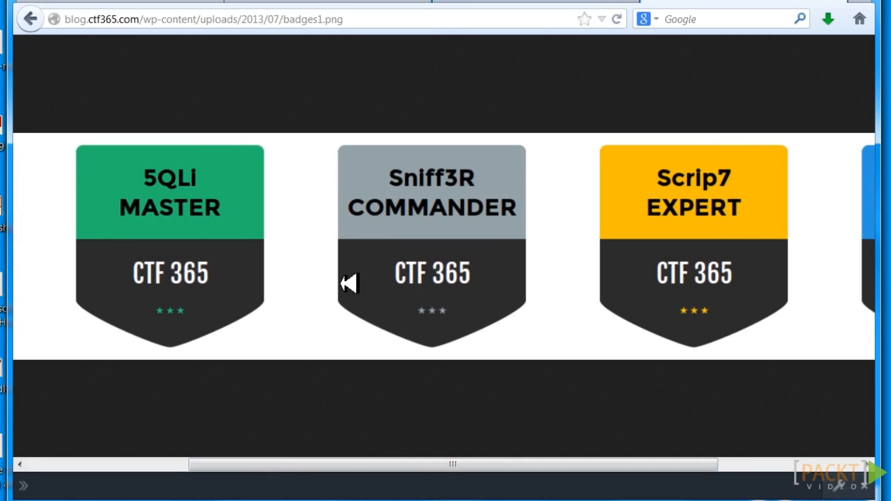
drag(446, 462, 549, 276)
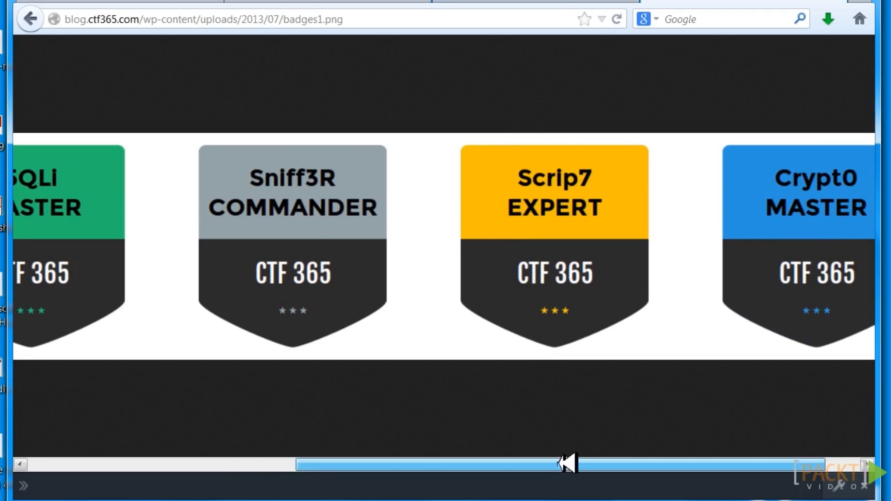
drag(566, 463, 601, 463)
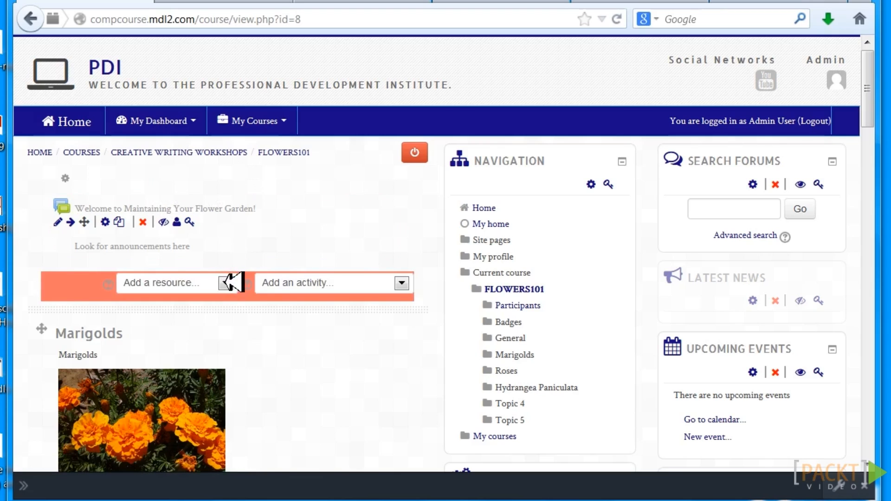
Step: Look over the FLOWERS101 course's activity choices without adding one, and open the form for adding a new course badge
click(402, 283)
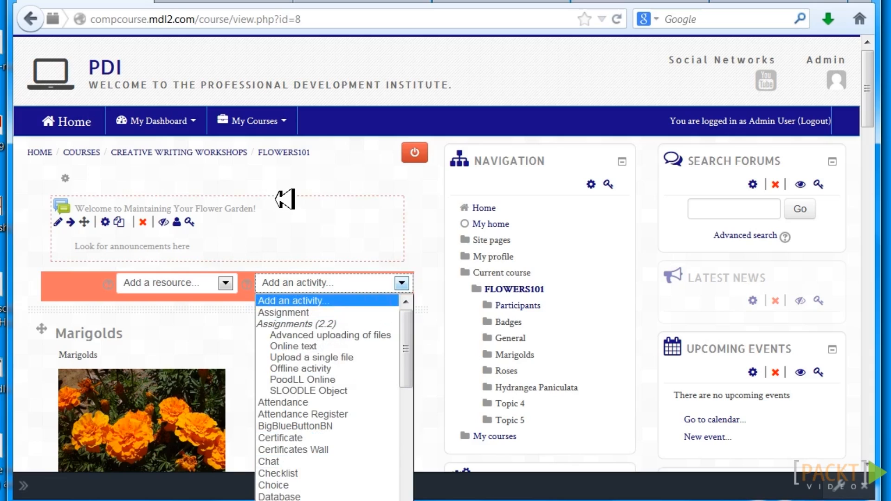
click(288, 179)
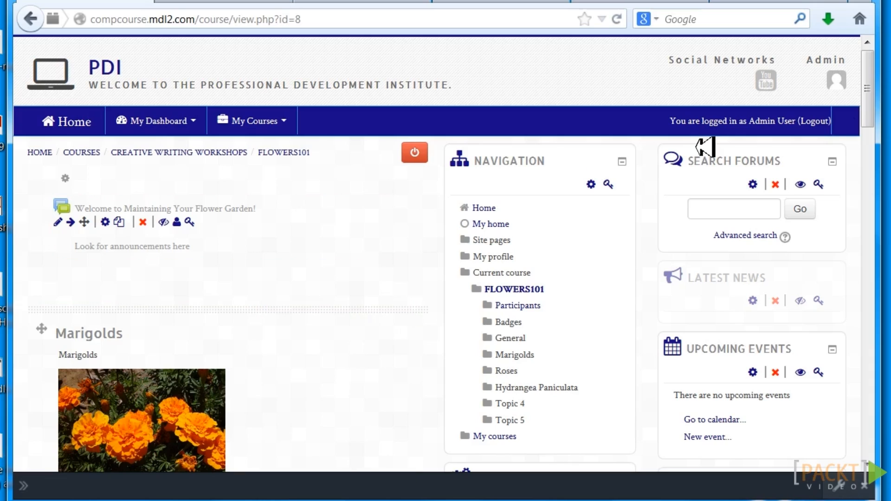
drag(874, 59, 878, 150)
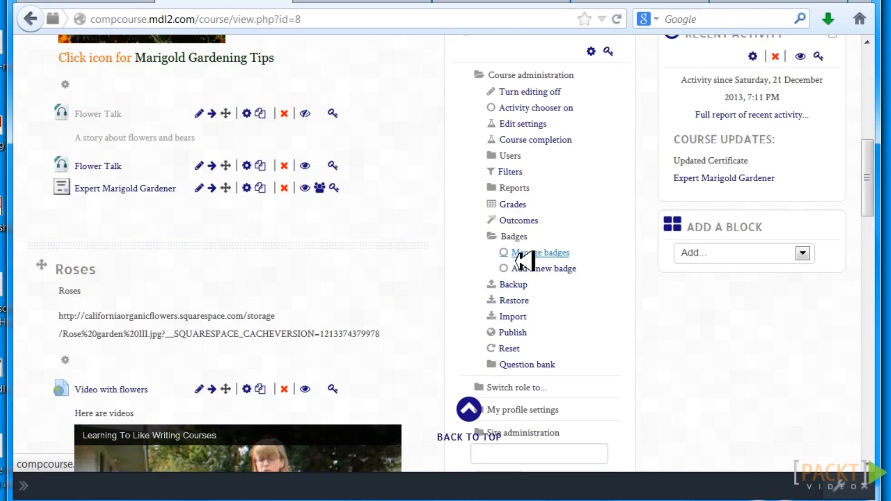
click(544, 269)
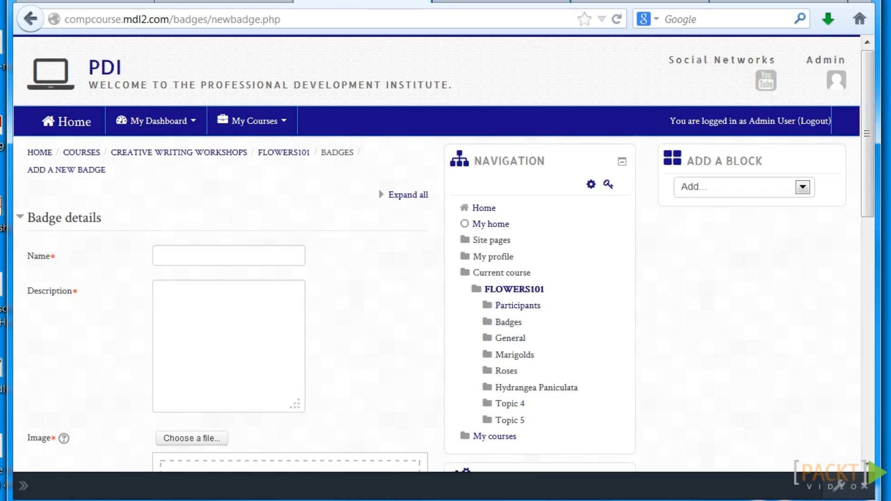
Step: Enter "expert marigold" as the new badge's name and "badge" as its description
click(223, 253)
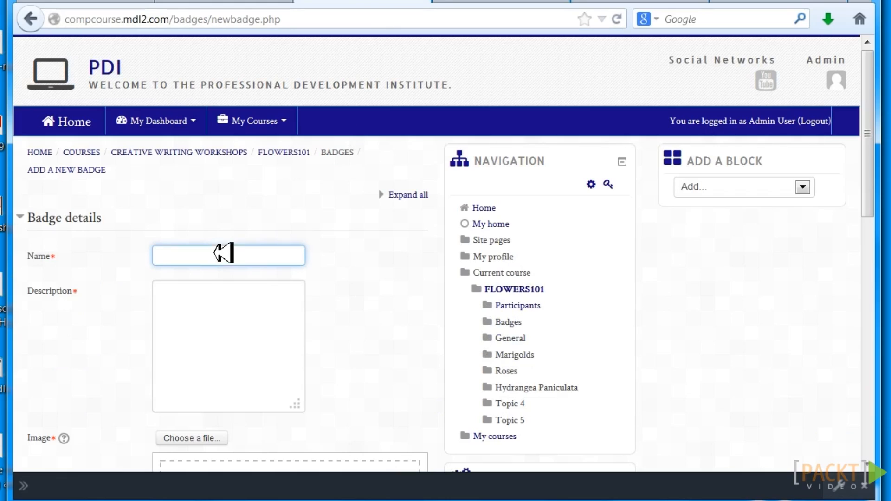
text(expert marigo)
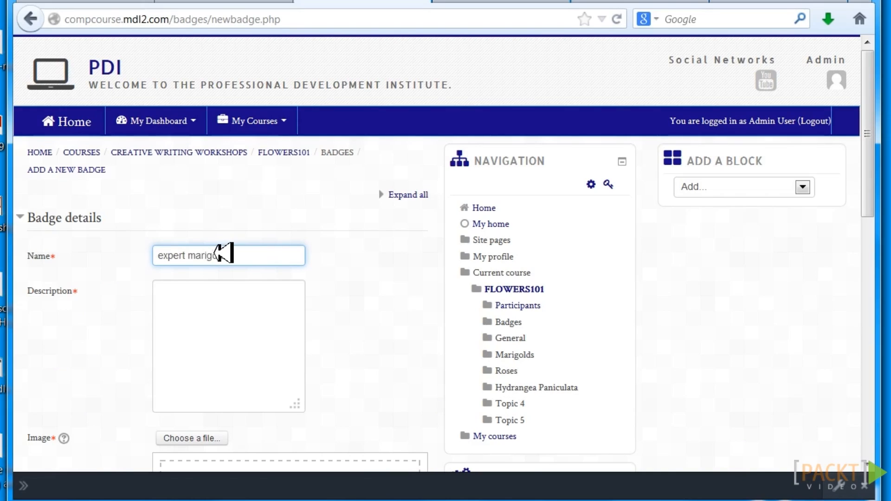
text(ld)
click(204, 307)
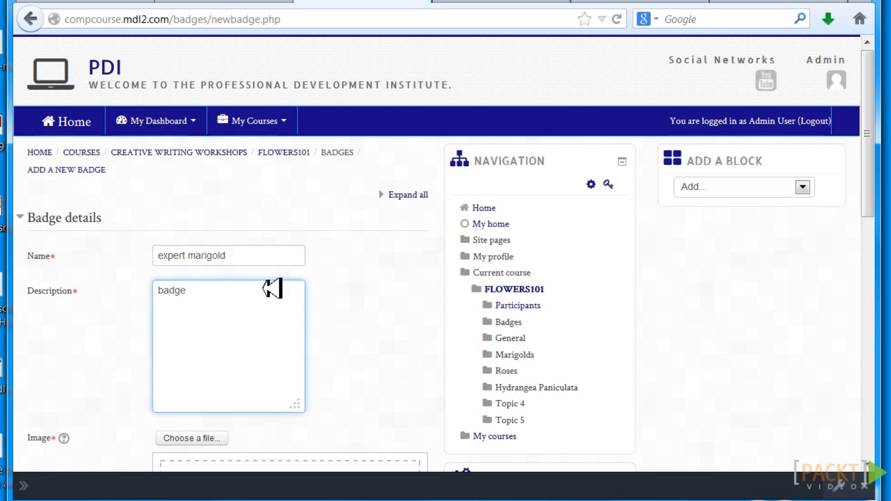
Step: Upload flowers.jpg from the desktop as the badge's image, saving it under the name "flower"
drag(869, 131, 881, 209)
click(222, 244)
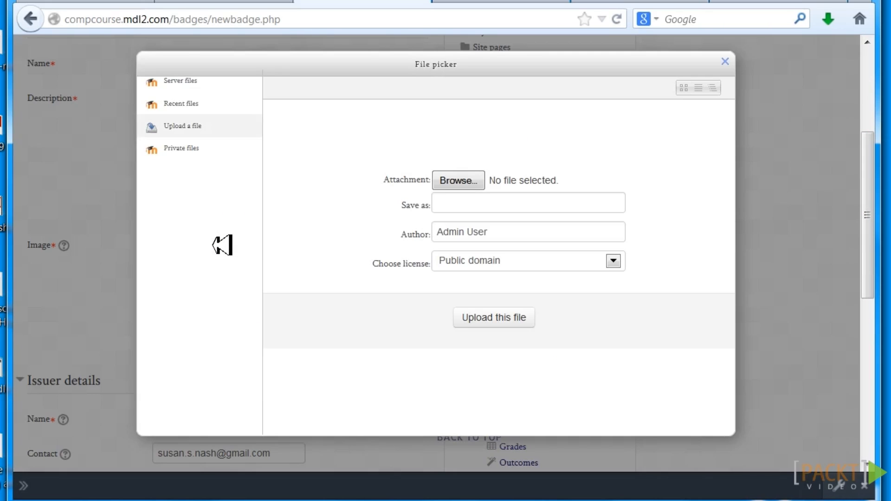
click(466, 179)
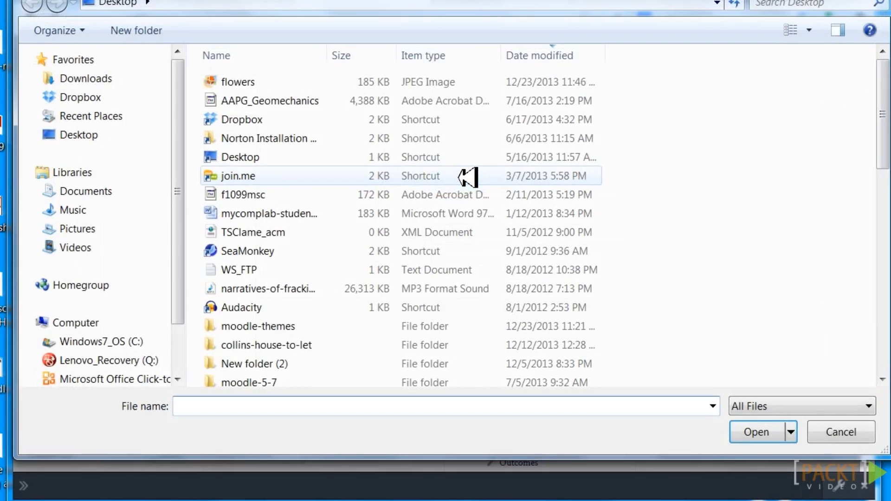
click(239, 83)
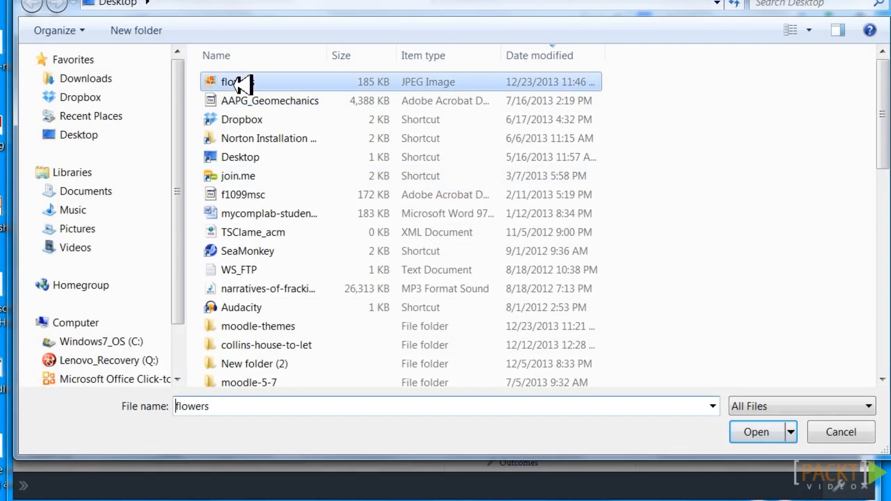
click(742, 422)
click(457, 199)
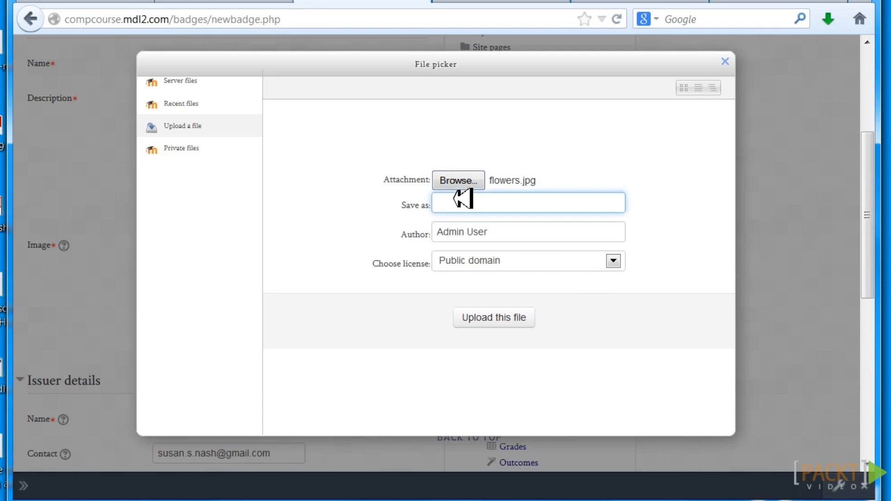
text(flow)
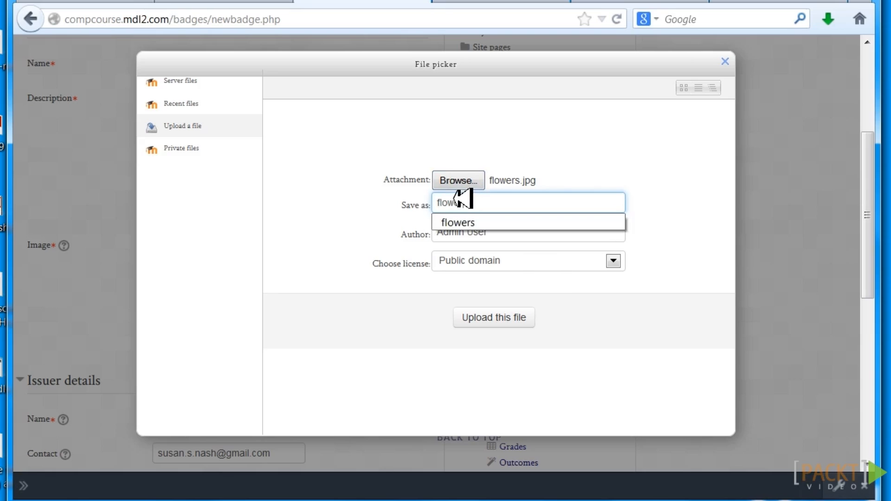
text(er)
click(339, 216)
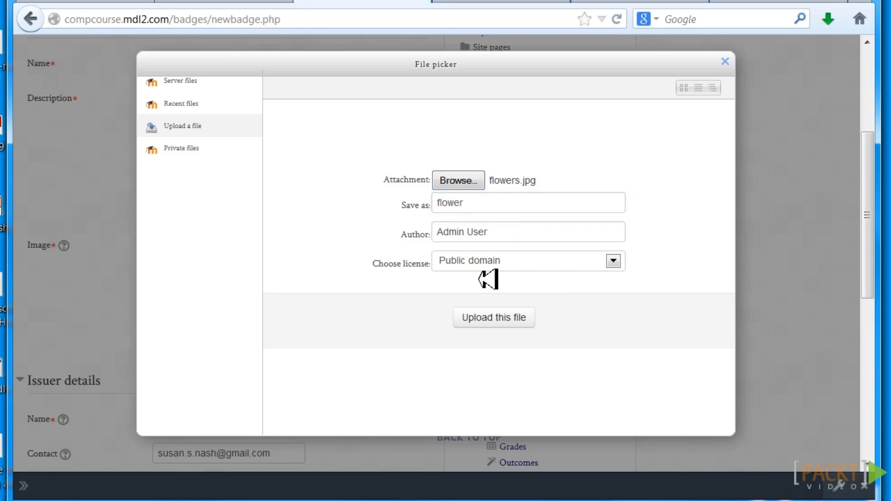
click(507, 317)
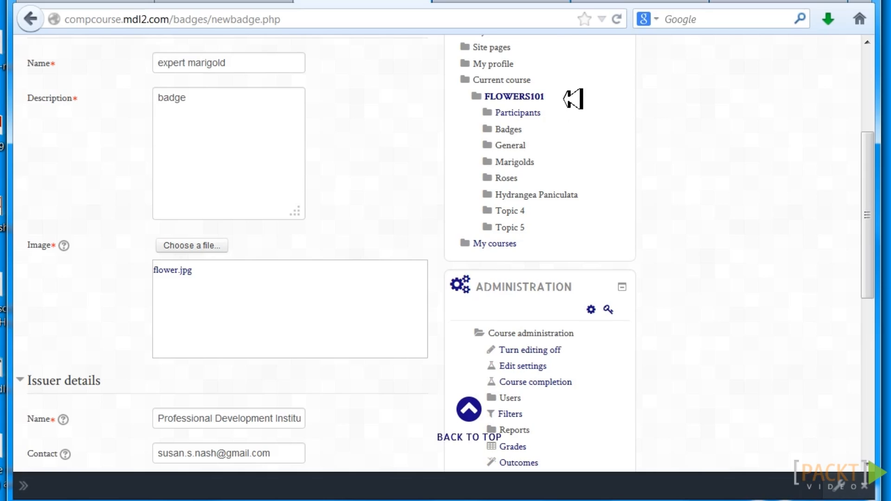
Step: Create the badge from the completed form and view the criteria types that can be added to it
click(509, 1)
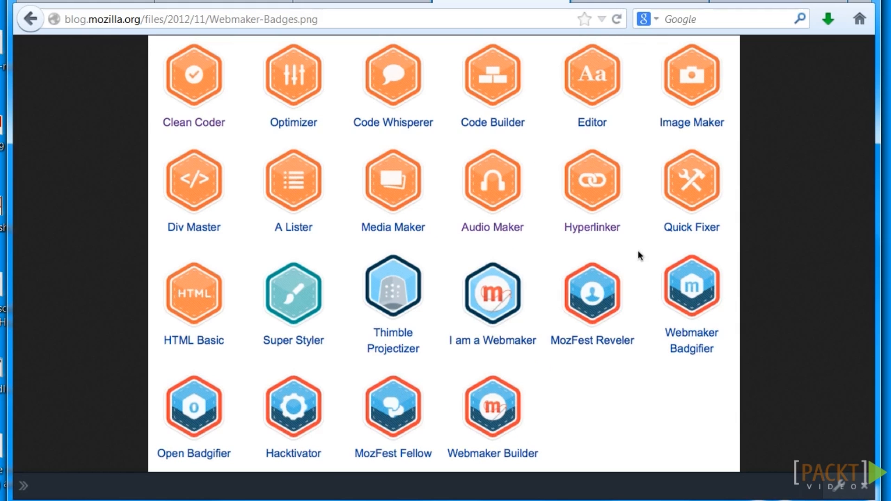
click(380, 1)
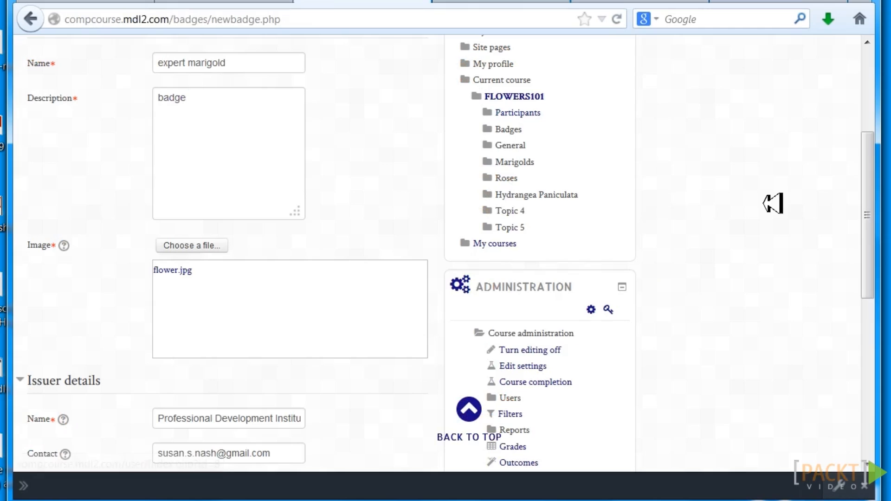
drag(870, 189, 871, 269)
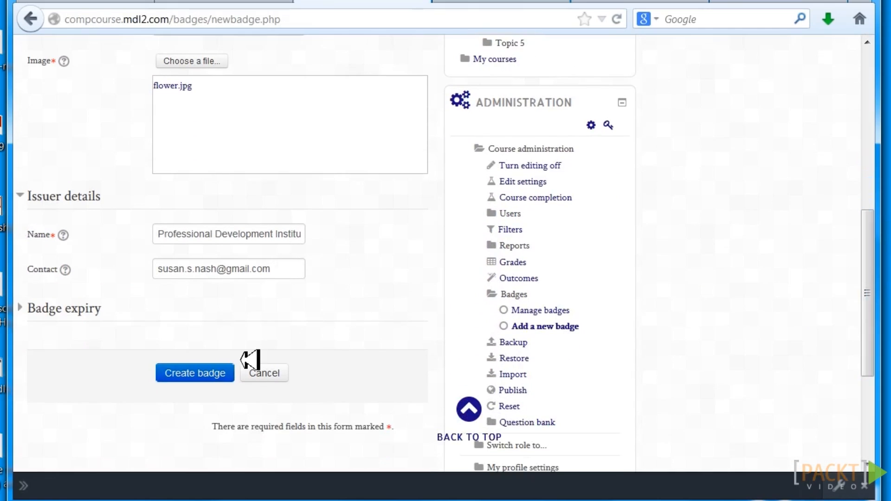
click(220, 372)
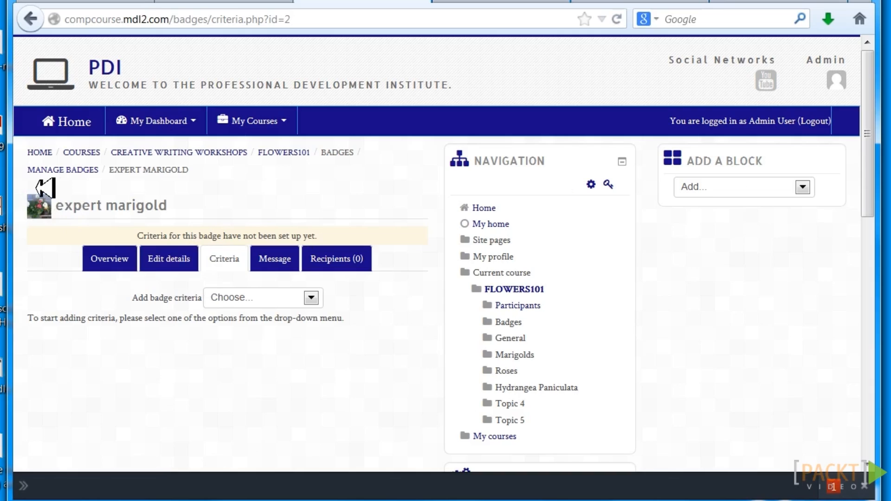
click(311, 297)
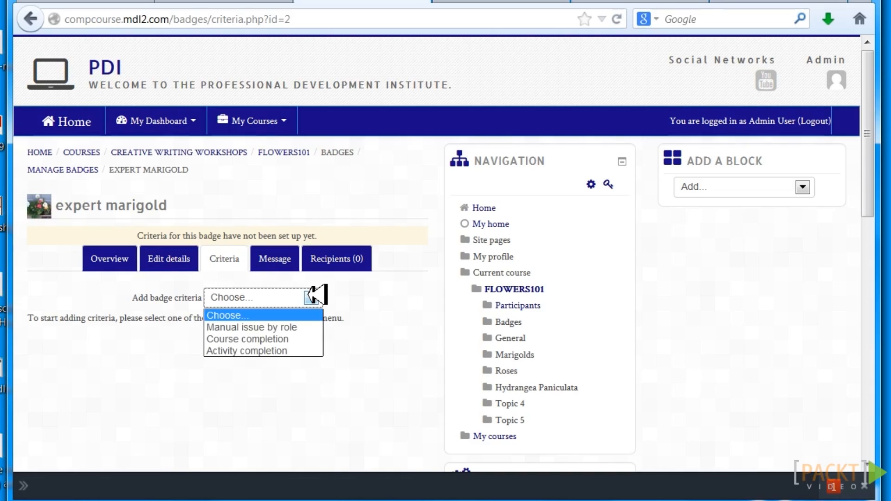
click(313, 296)
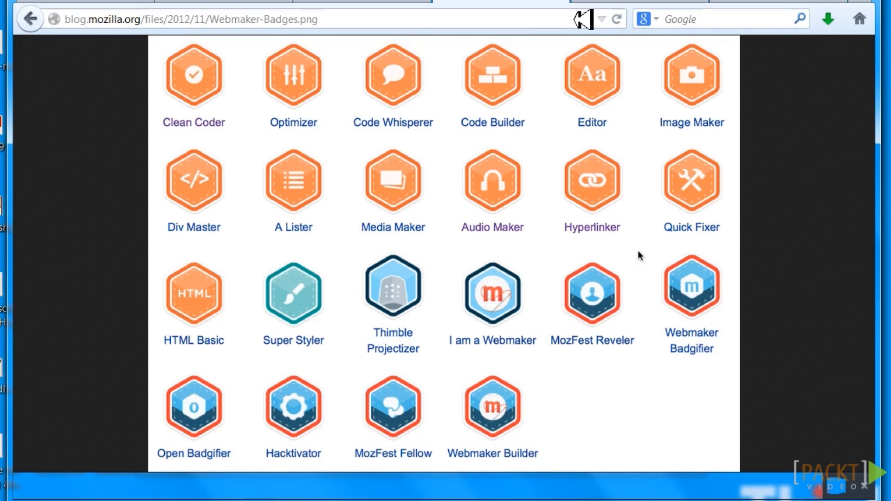
Step: Review the "Earn your first badge now" section of the Open Badges earn page and the Mozilla Backpack login page
key(ctrl+Tab)
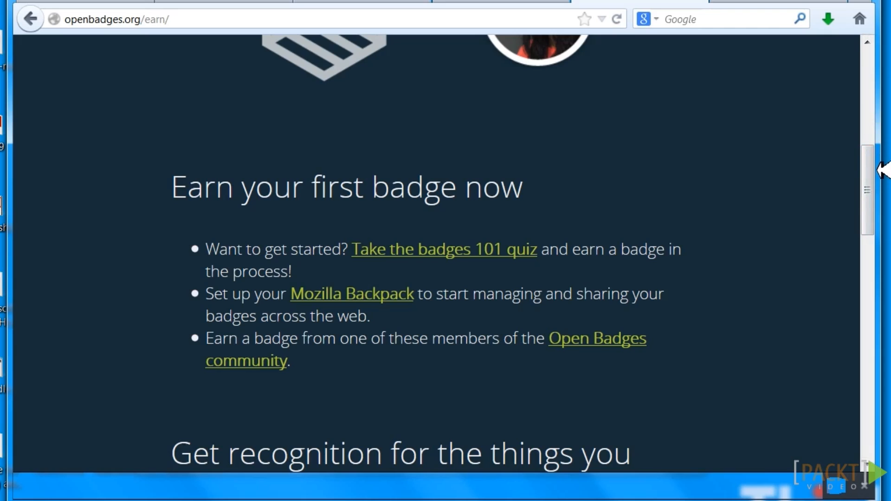
mouse_move(878, 175)
mouse_down()
mouse_move(874, 129)
mouse_move(871, 174)
mouse_move(878, 137)
mouse_move(877, 169)
mouse_up()
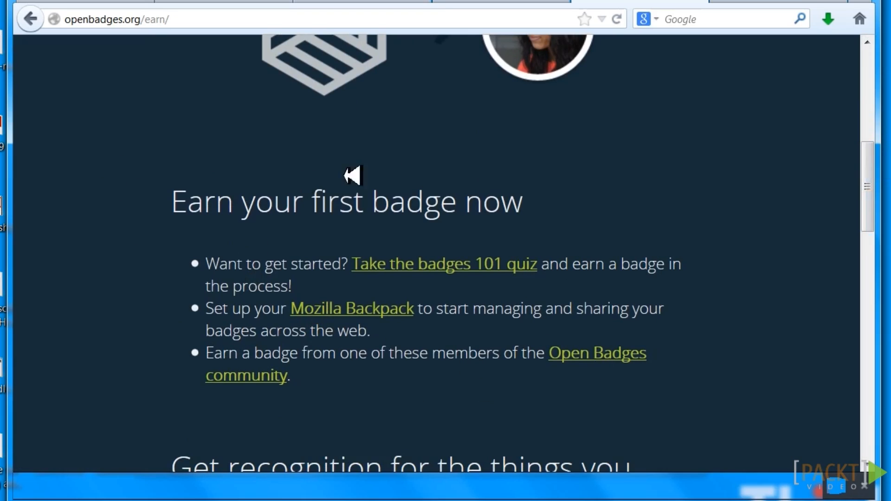
drag(871, 180, 869, 163)
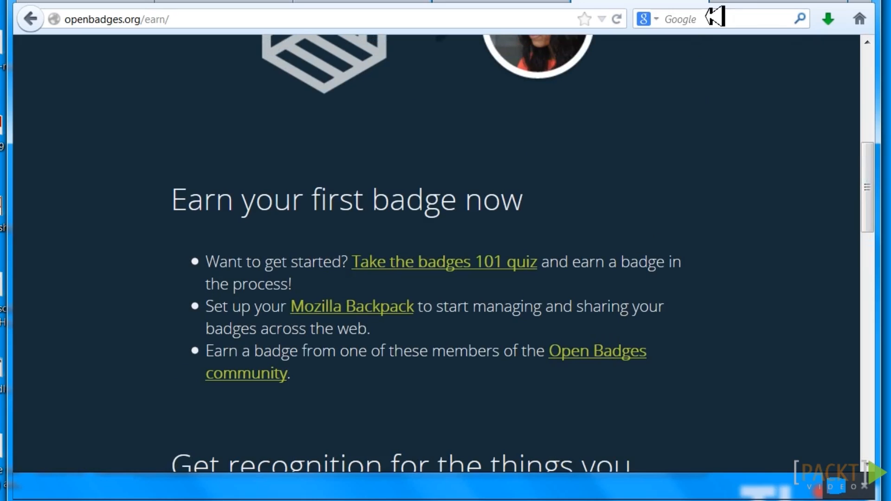
click(742, 3)
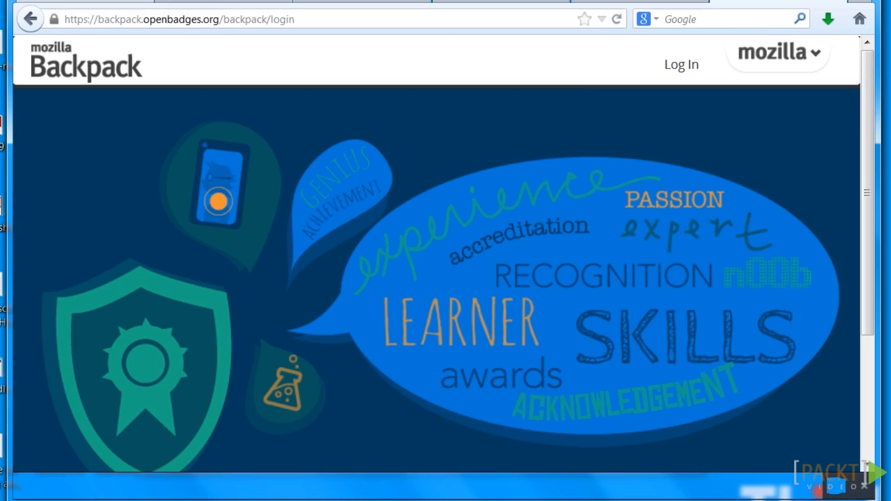
Step: Return to the FLOWERS101 course page and look over its opening section
click(81, 3)
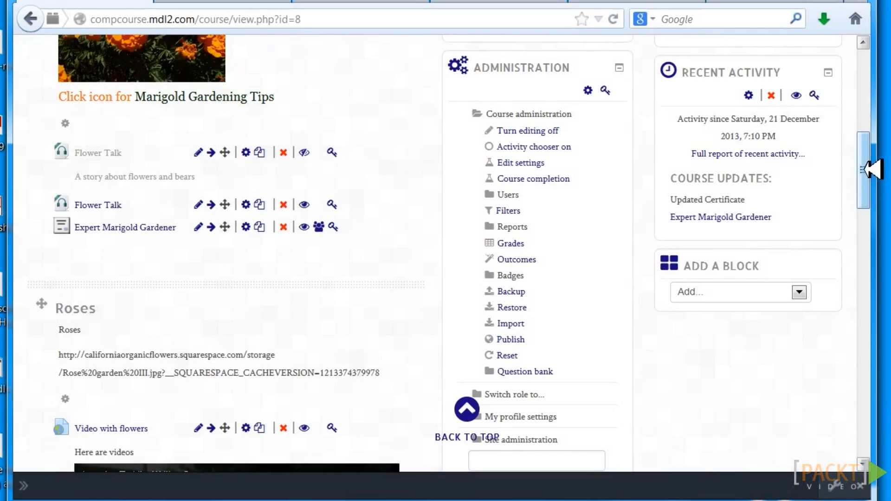
drag(867, 167, 872, 78)
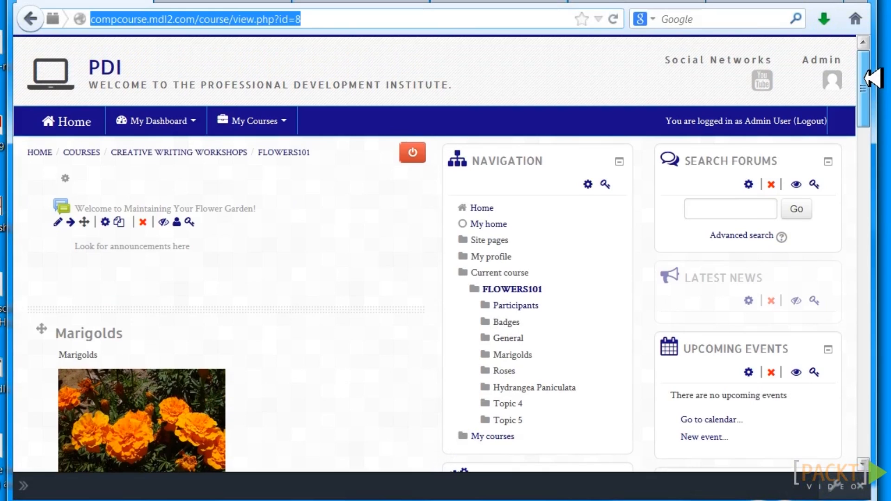
mouse_move(264, 175)
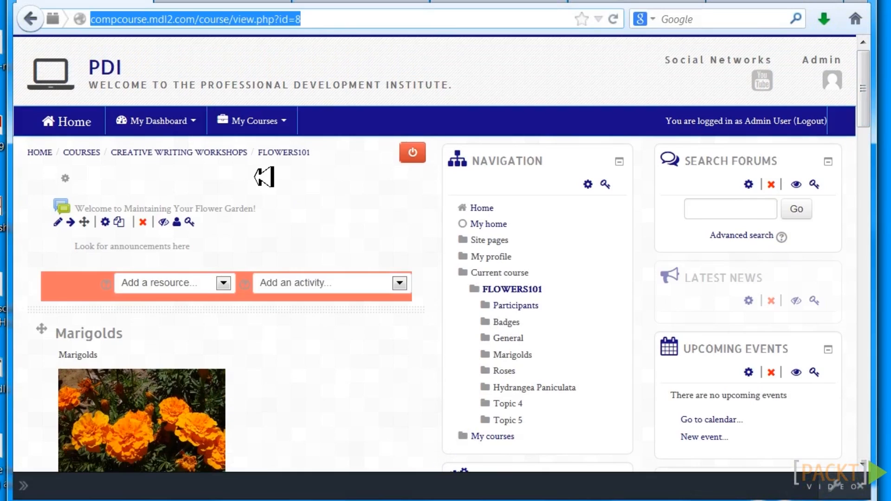
Step: Switch to the PicMonkey home page and view the desktop pictures that can be opened for editing
click(239, 1)
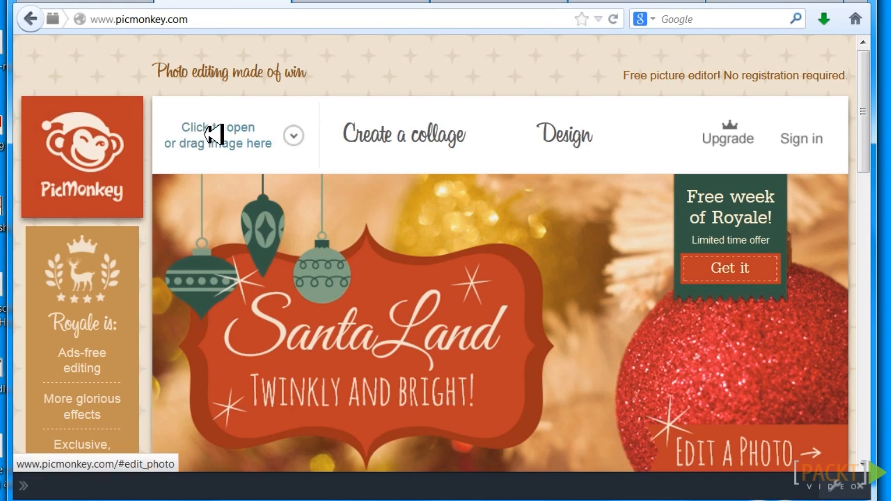
click(212, 134)
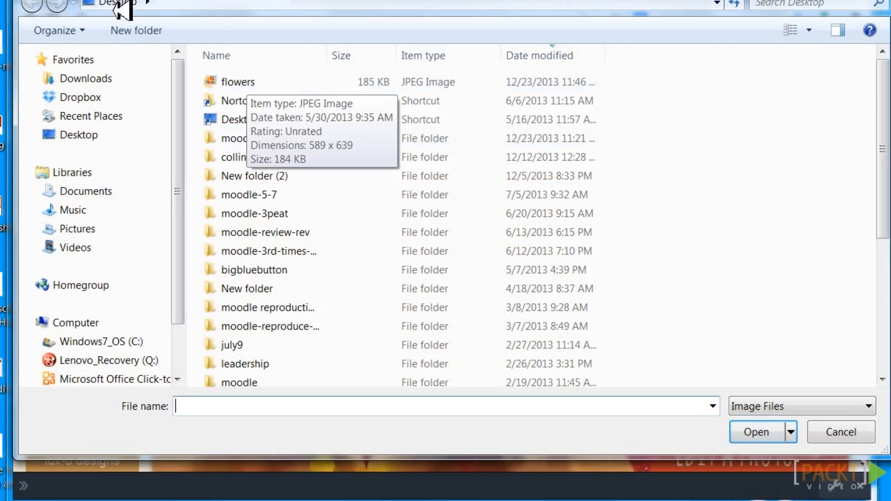
click(875, 0)
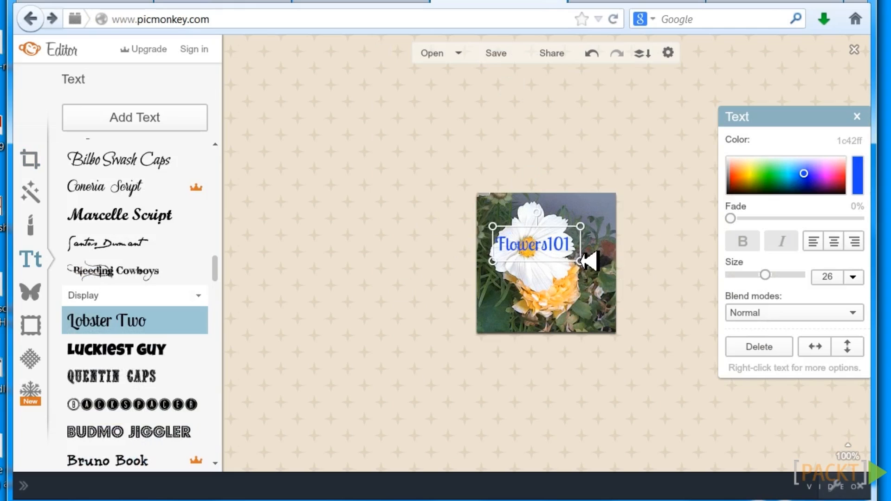
Step: Enlarge the "Flowers101" text on the flower picture to size 28, widen its text box slightly, and browse the available fonts
drag(595, 262, 596, 263)
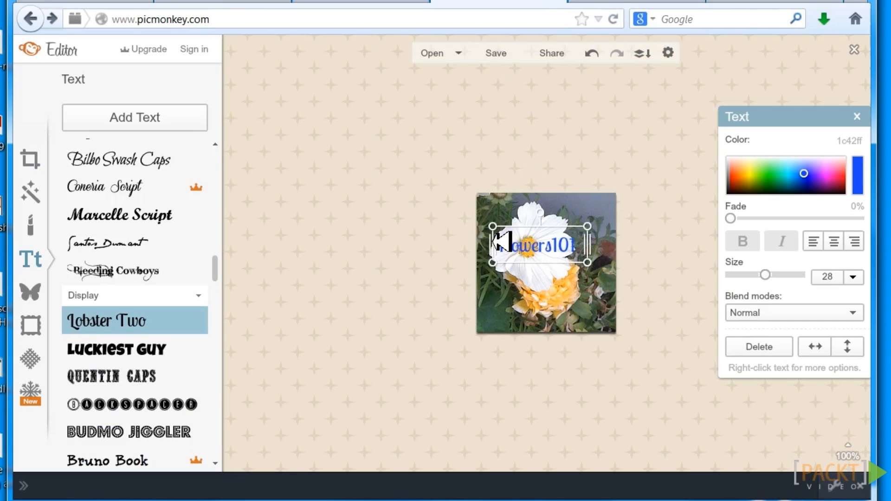
drag(492, 242, 488, 242)
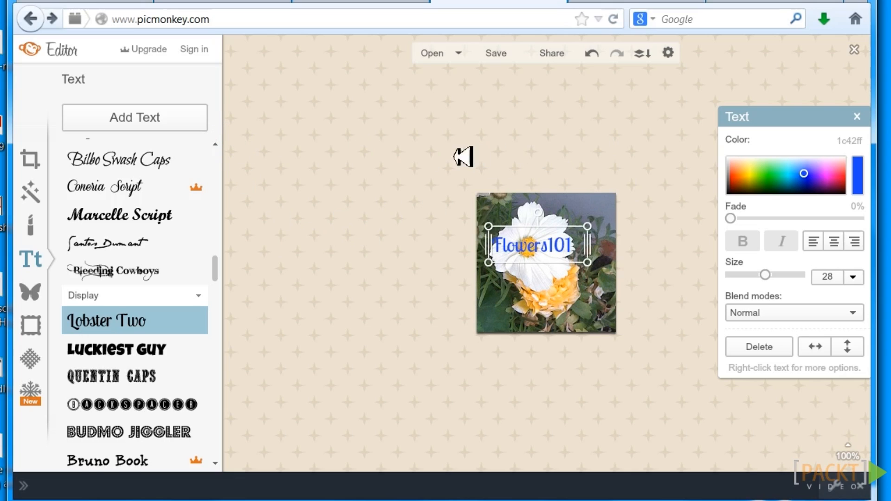
drag(216, 271, 216, 155)
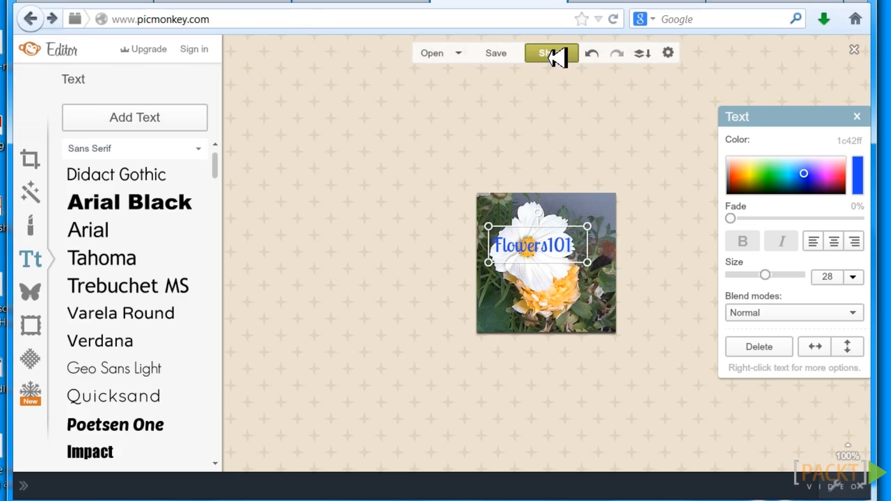
Step: Save the edited flower picture to the computer's Desktop as a .jpg file named flowersbadge
click(512, 53)
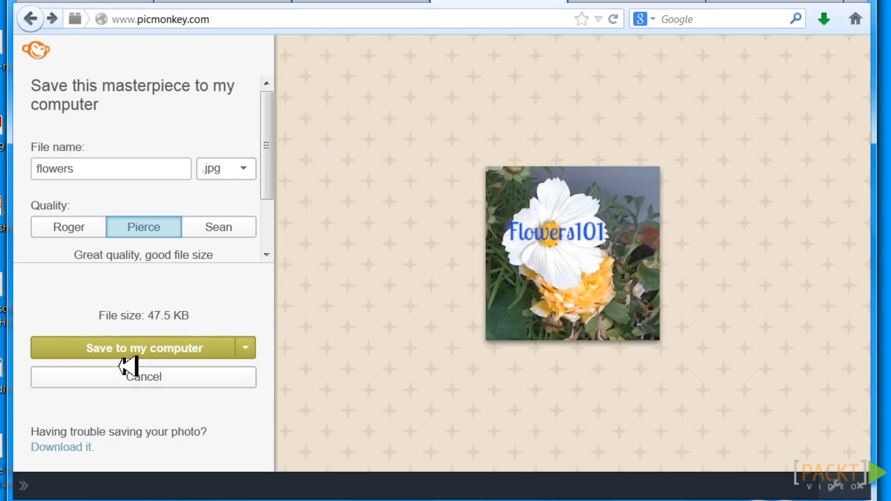
click(95, 170)
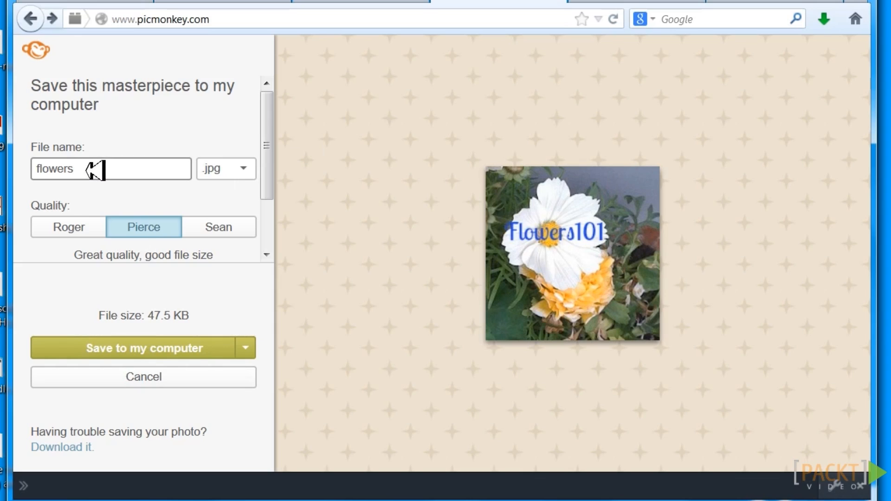
text(badge)
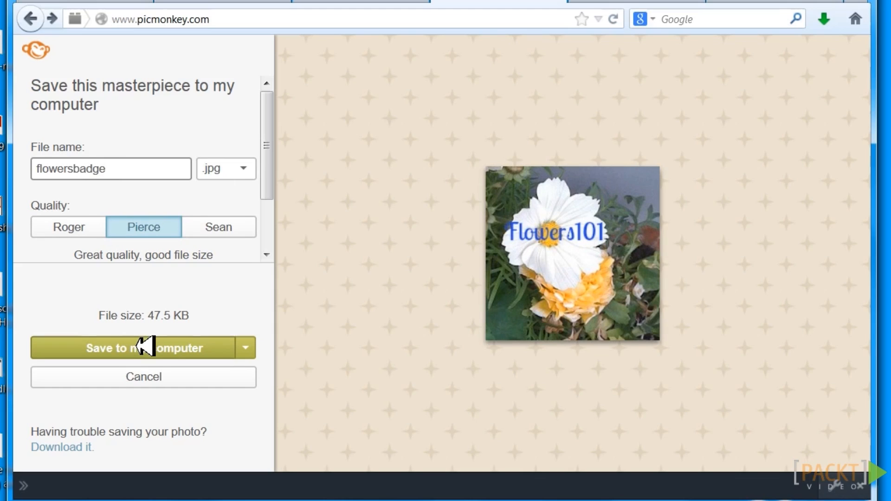
click(246, 345)
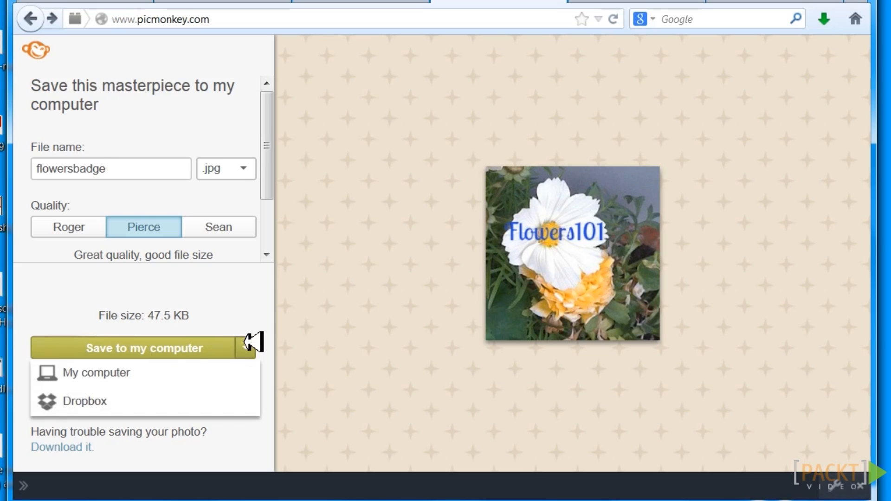
click(123, 369)
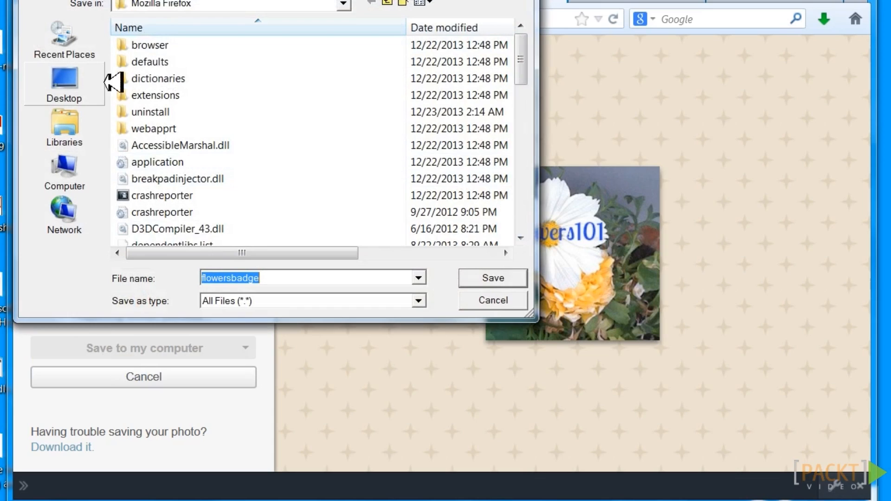
click(83, 84)
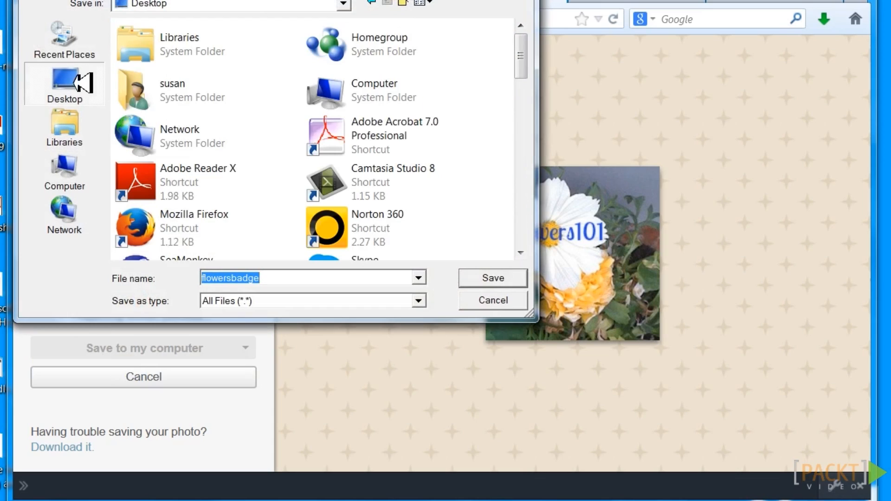
click(490, 279)
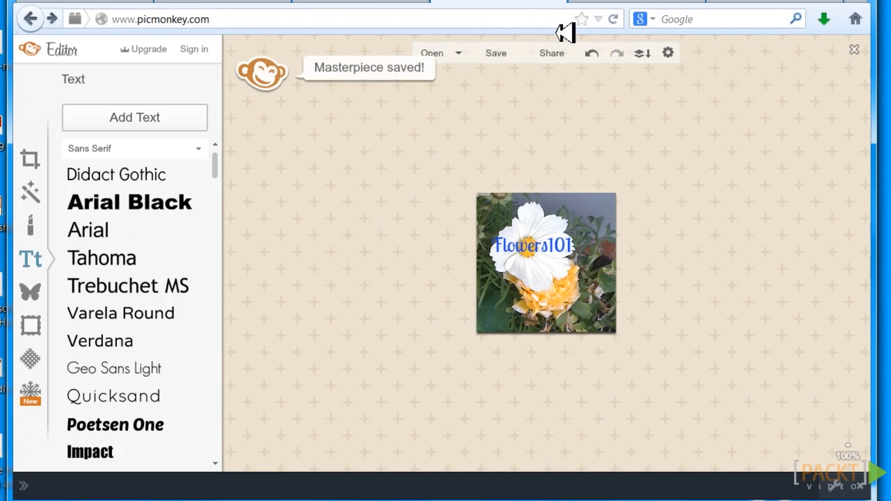
Step: Switch to the Moodle course's badge management page and start a new badge named flowers101 with the description "kd;aksj"
click(586, 6)
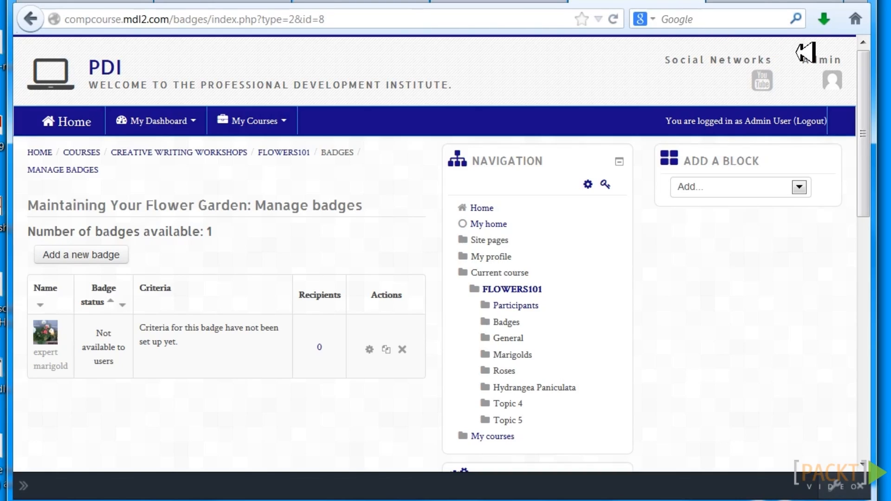
click(100, 255)
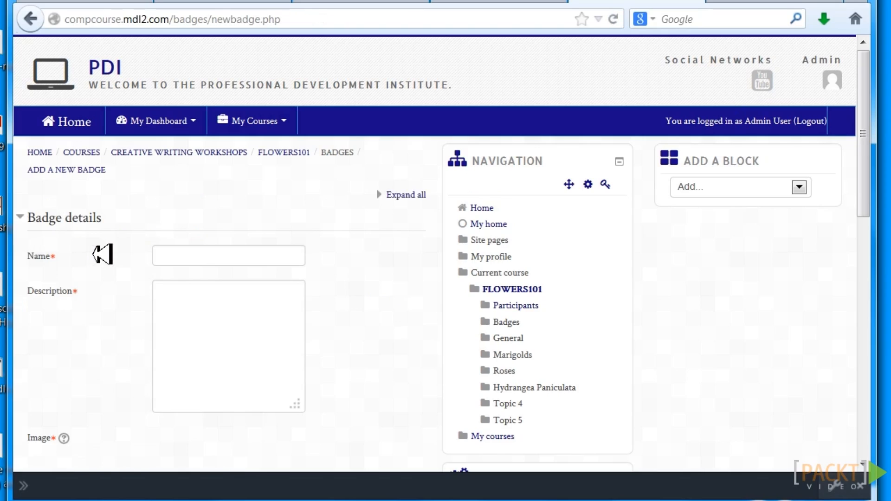
click(179, 249)
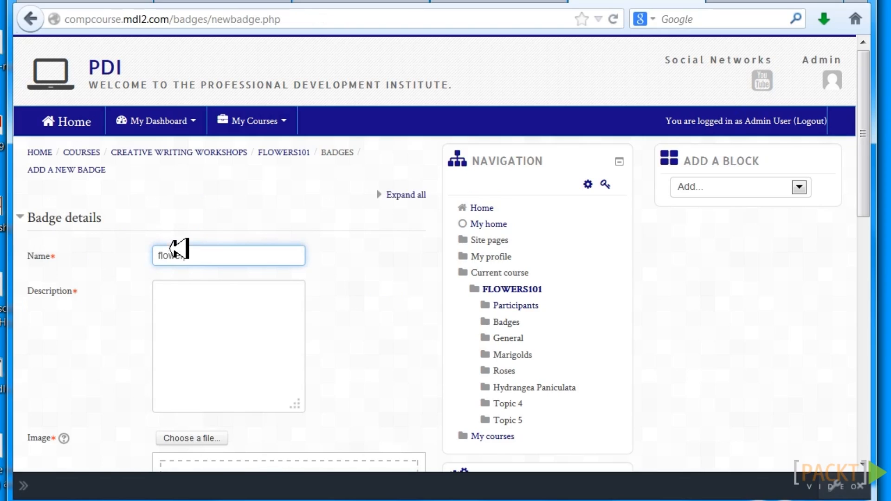
click(182, 297)
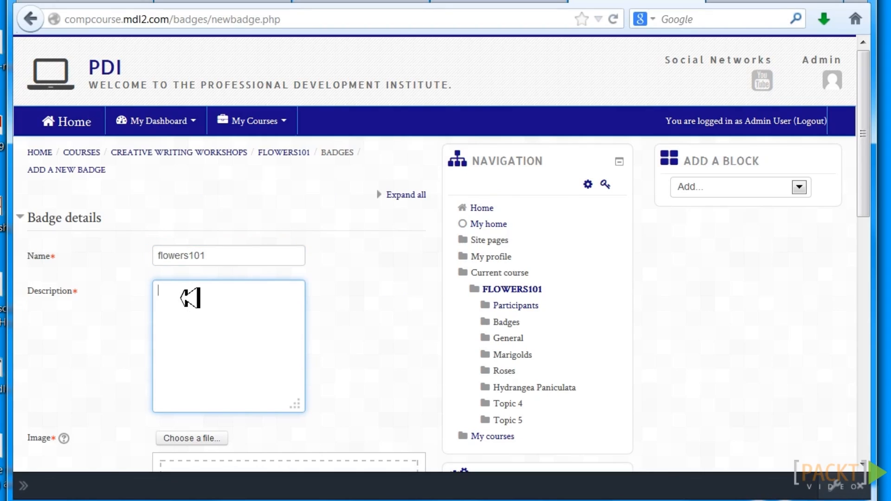
text(kd;aksj)
Step: Upload flowersbadge.jpg from the Desktop as the badge image, saving it under the name flowerbadge
click(198, 438)
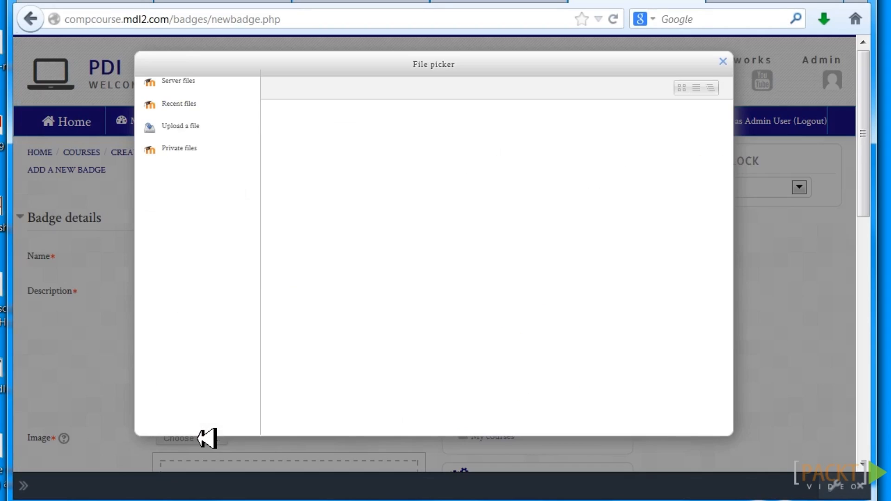
click(458, 180)
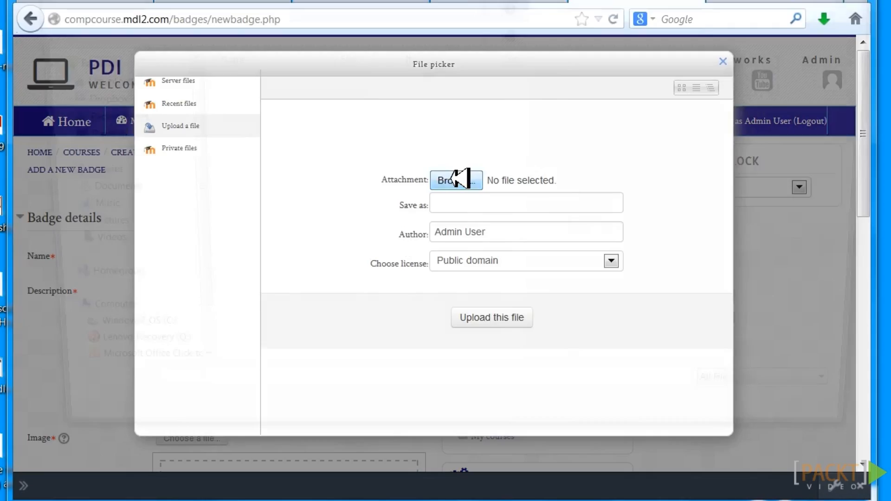
click(460, 82)
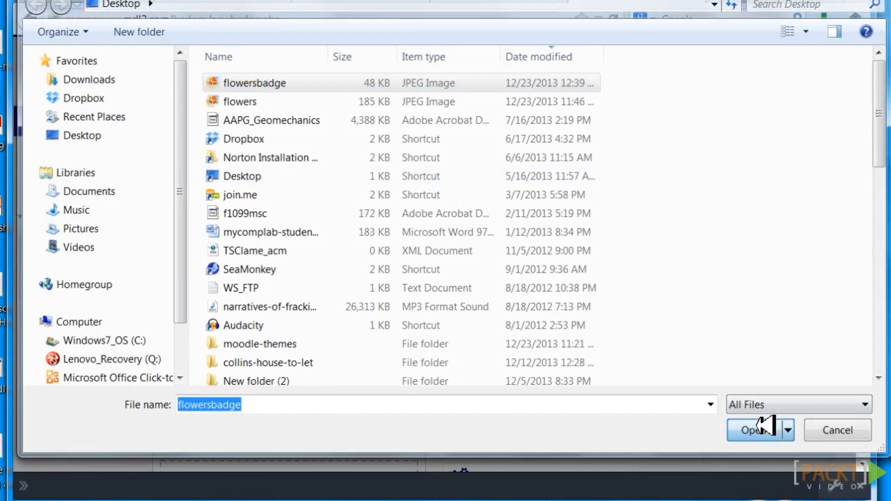
click(765, 426)
click(548, 204)
text(flowerbadge)
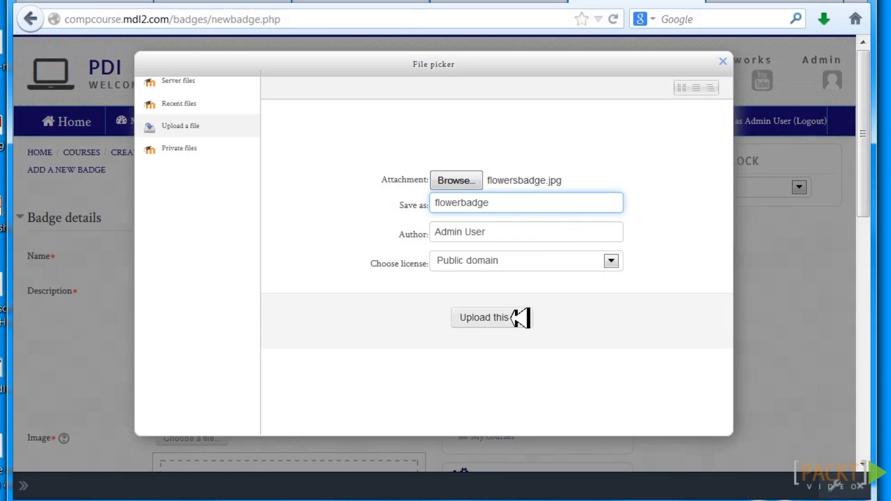
click(519, 319)
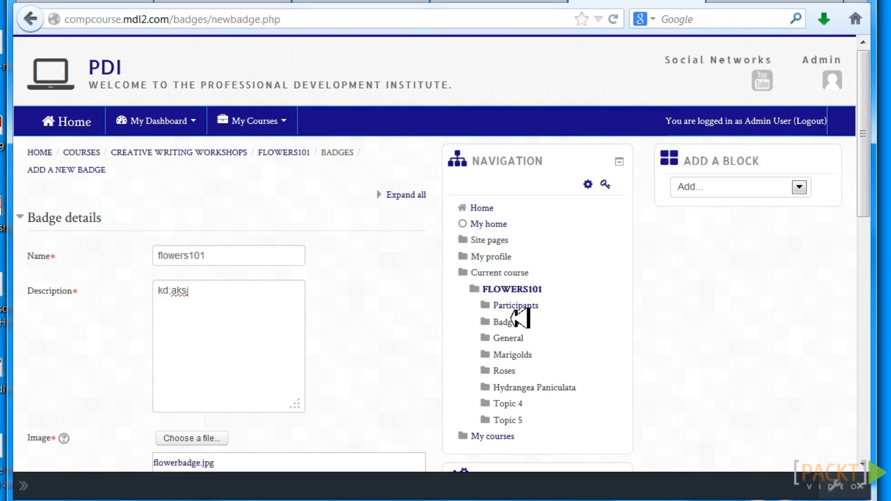
Step: Check the issuer details of the new badge and create the badge
drag(864, 153, 869, 309)
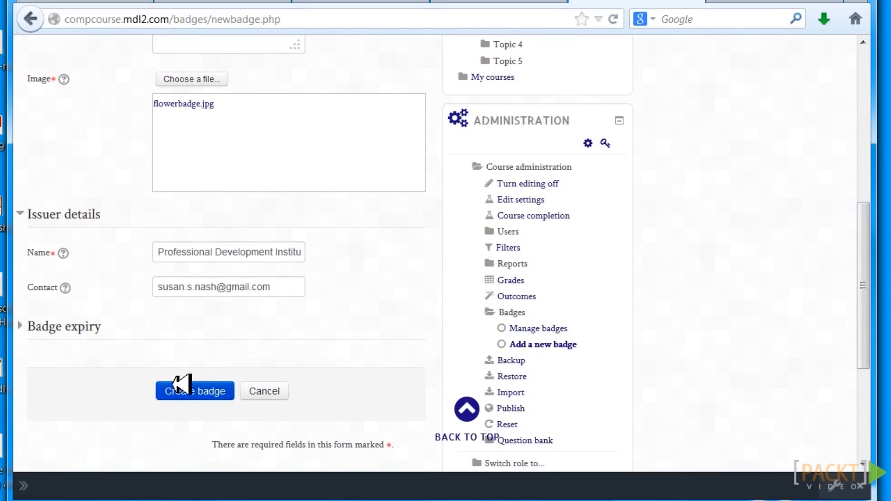
click(52, 210)
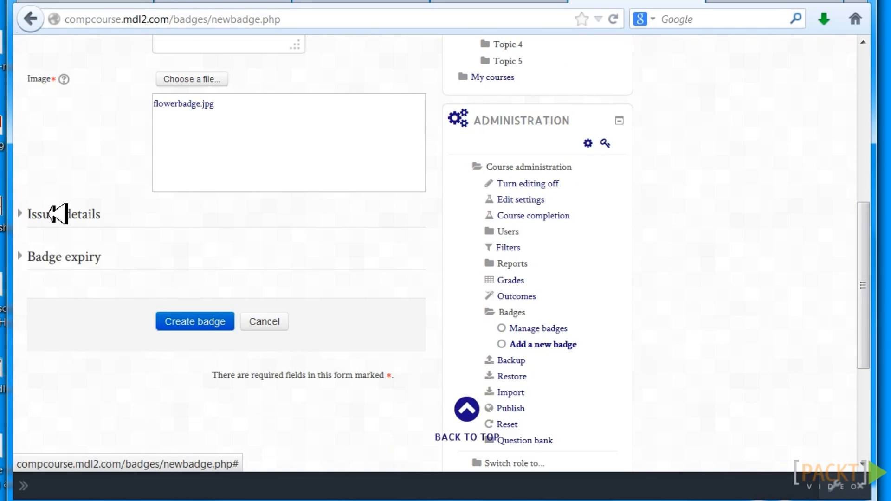
click(59, 213)
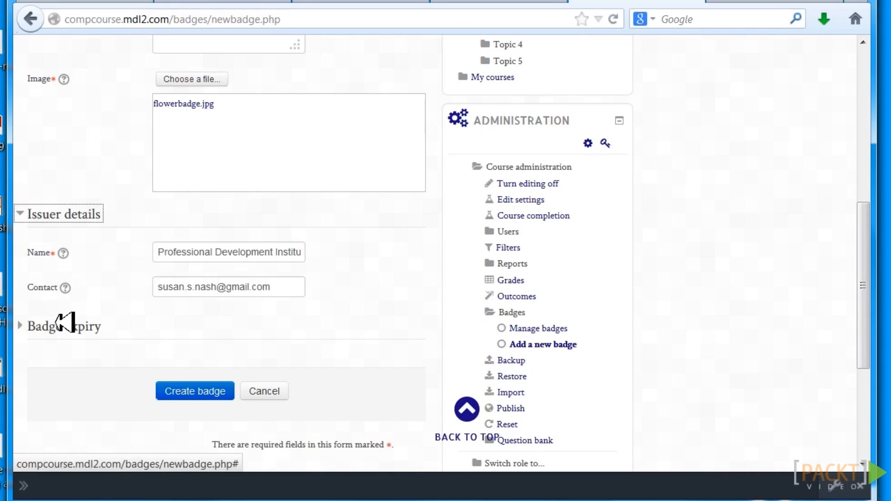
click(198, 389)
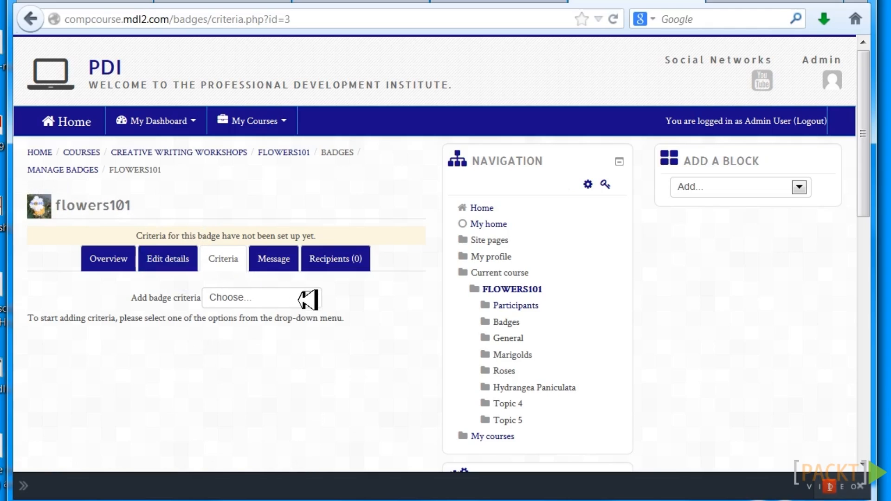
Step: Add a course completion criterion to the flowers101 badge with a minimum required grade of 80 and save it
click(313, 298)
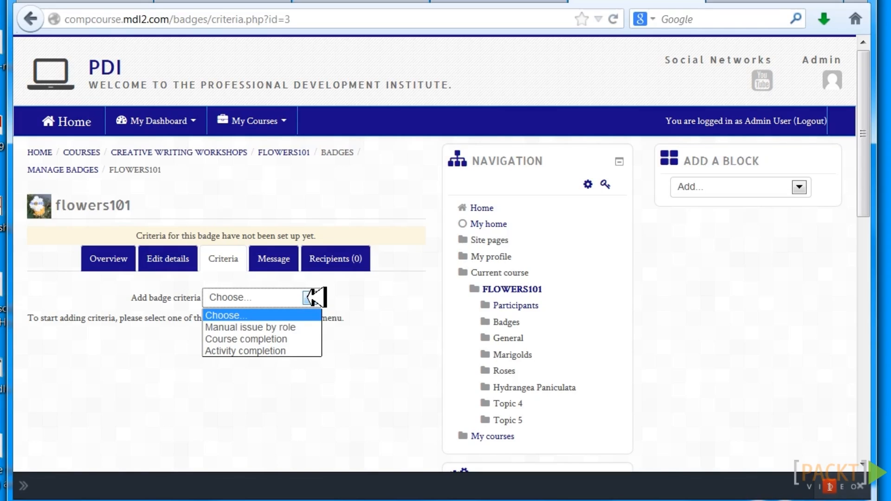
click(270, 338)
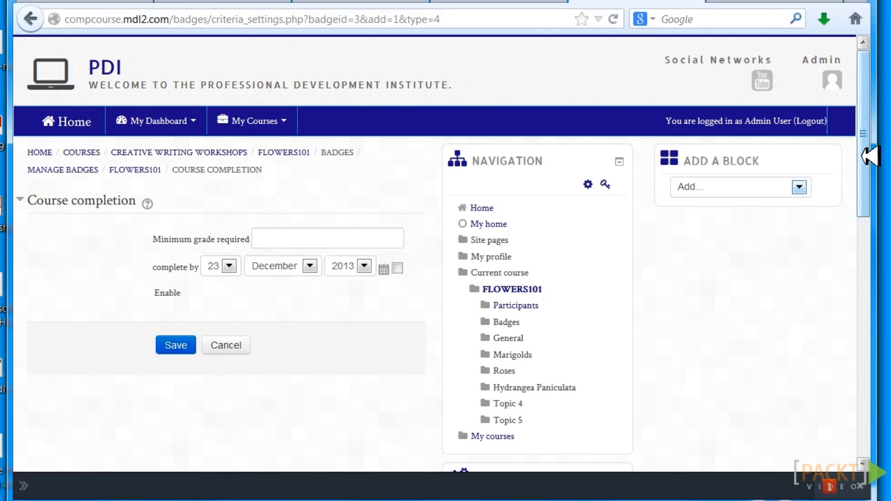
click(299, 241)
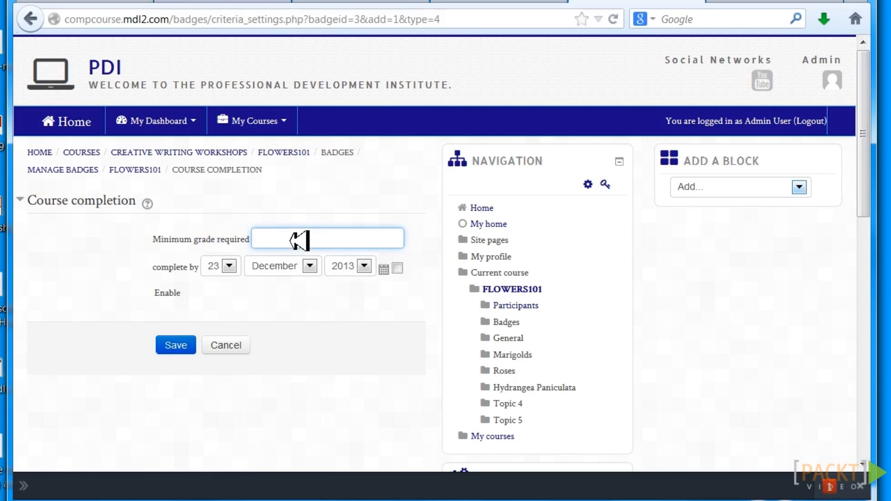
text(80)
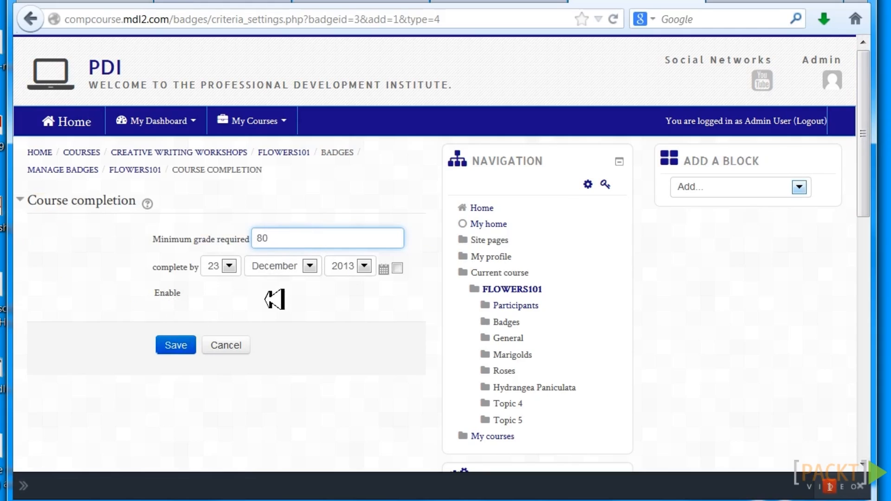
click(183, 345)
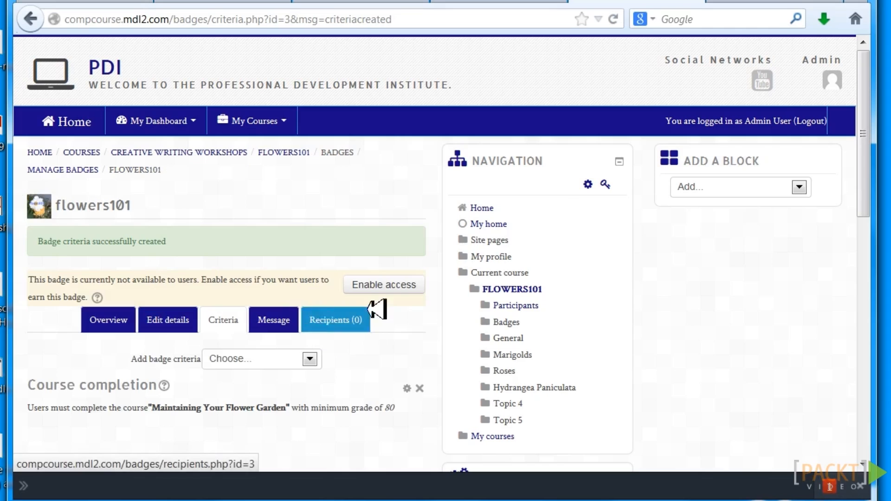
Step: Look over the flowers101 badge's saved criteria, and view the Mozilla Backpack login page
drag(870, 102, 871, 166)
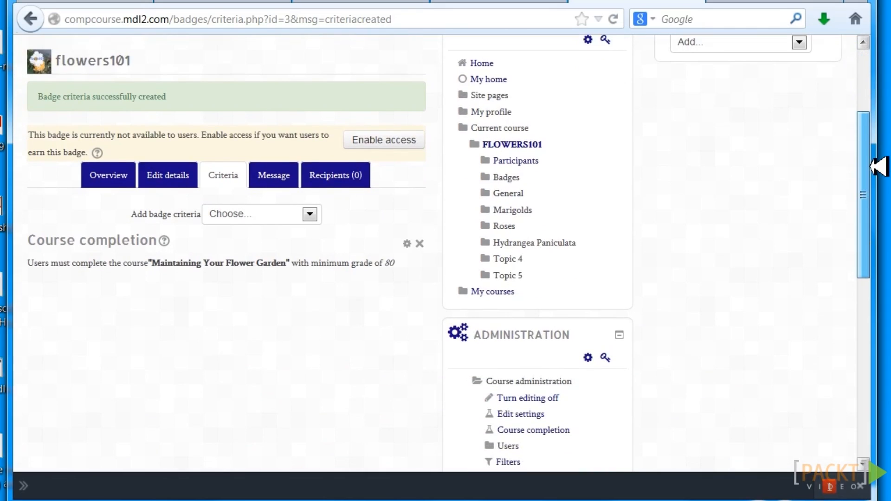
drag(871, 167, 869, 118)
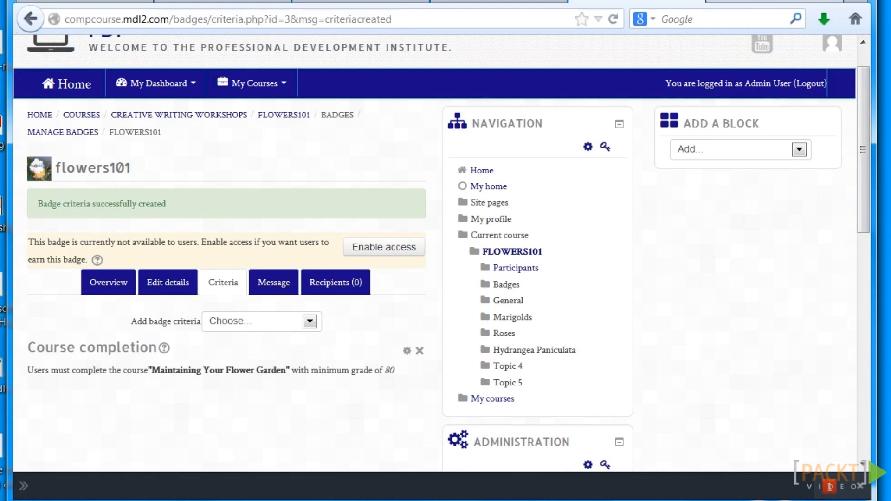
click(780, 1)
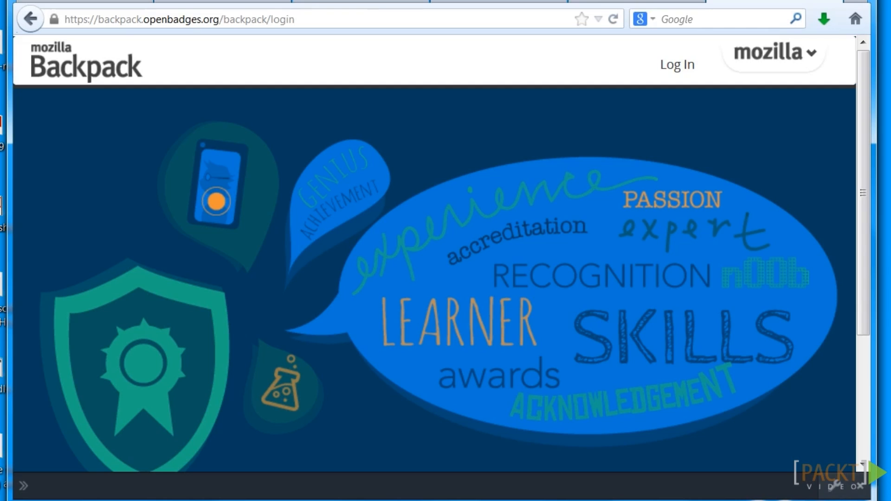
Step: Return to the flowers101 badge page, look over its course administration options, and switch to the flower picture in the PicMonkey editor
click(636, 1)
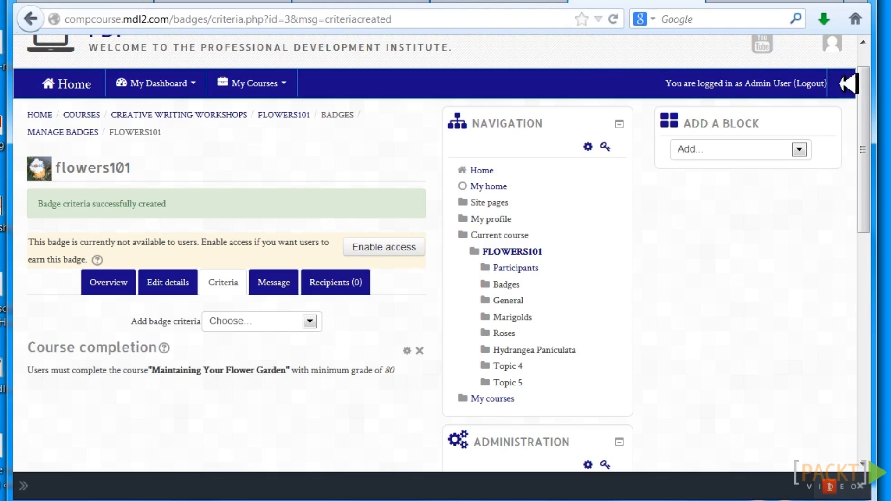
mouse_move(863, 99)
mouse_down()
mouse_move(868, 145)
mouse_move(867, 88)
mouse_up()
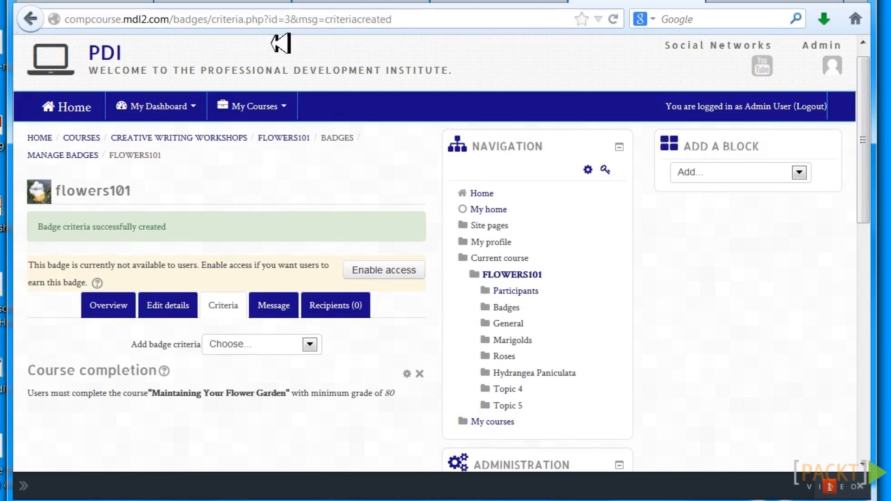
drag(869, 179, 878, 336)
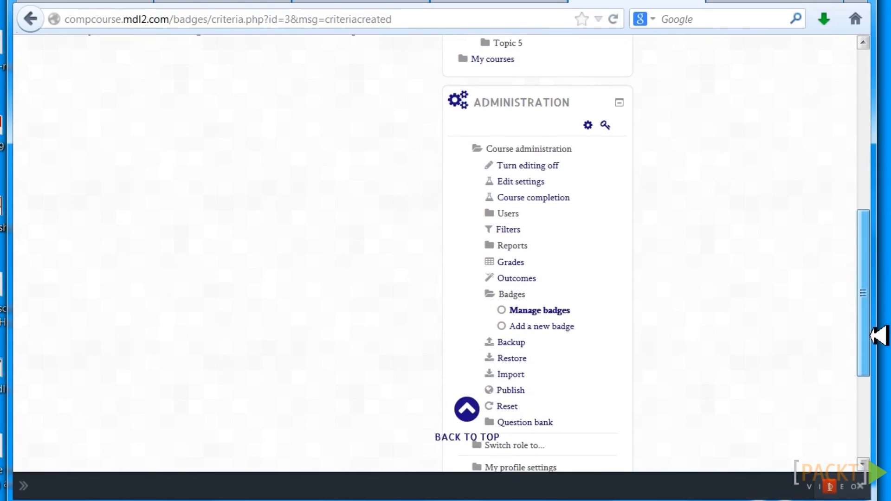
drag(878, 335, 862, 126)
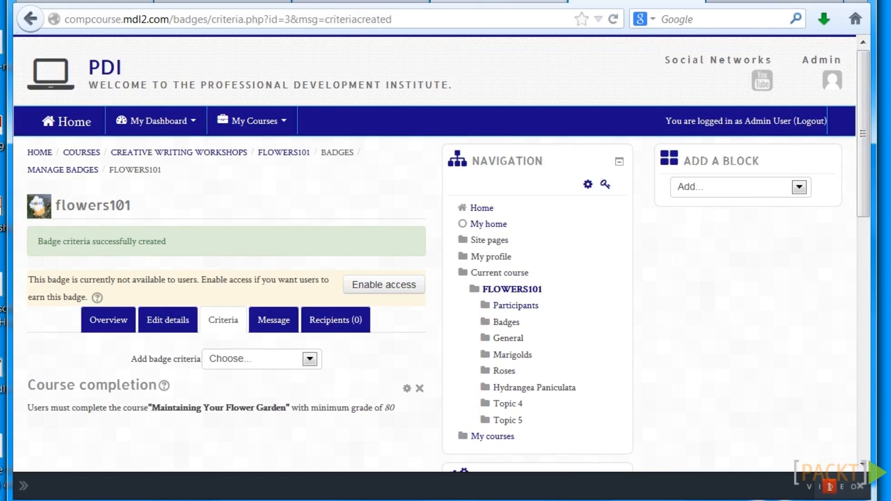
click(487, 6)
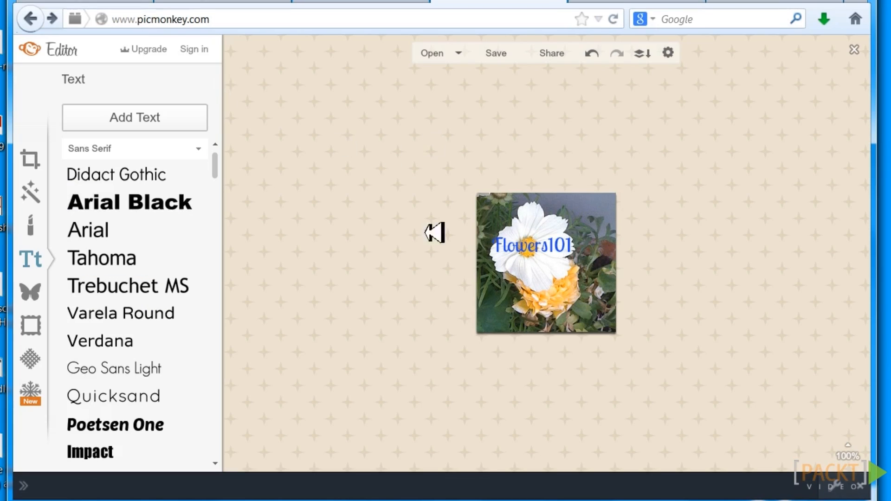